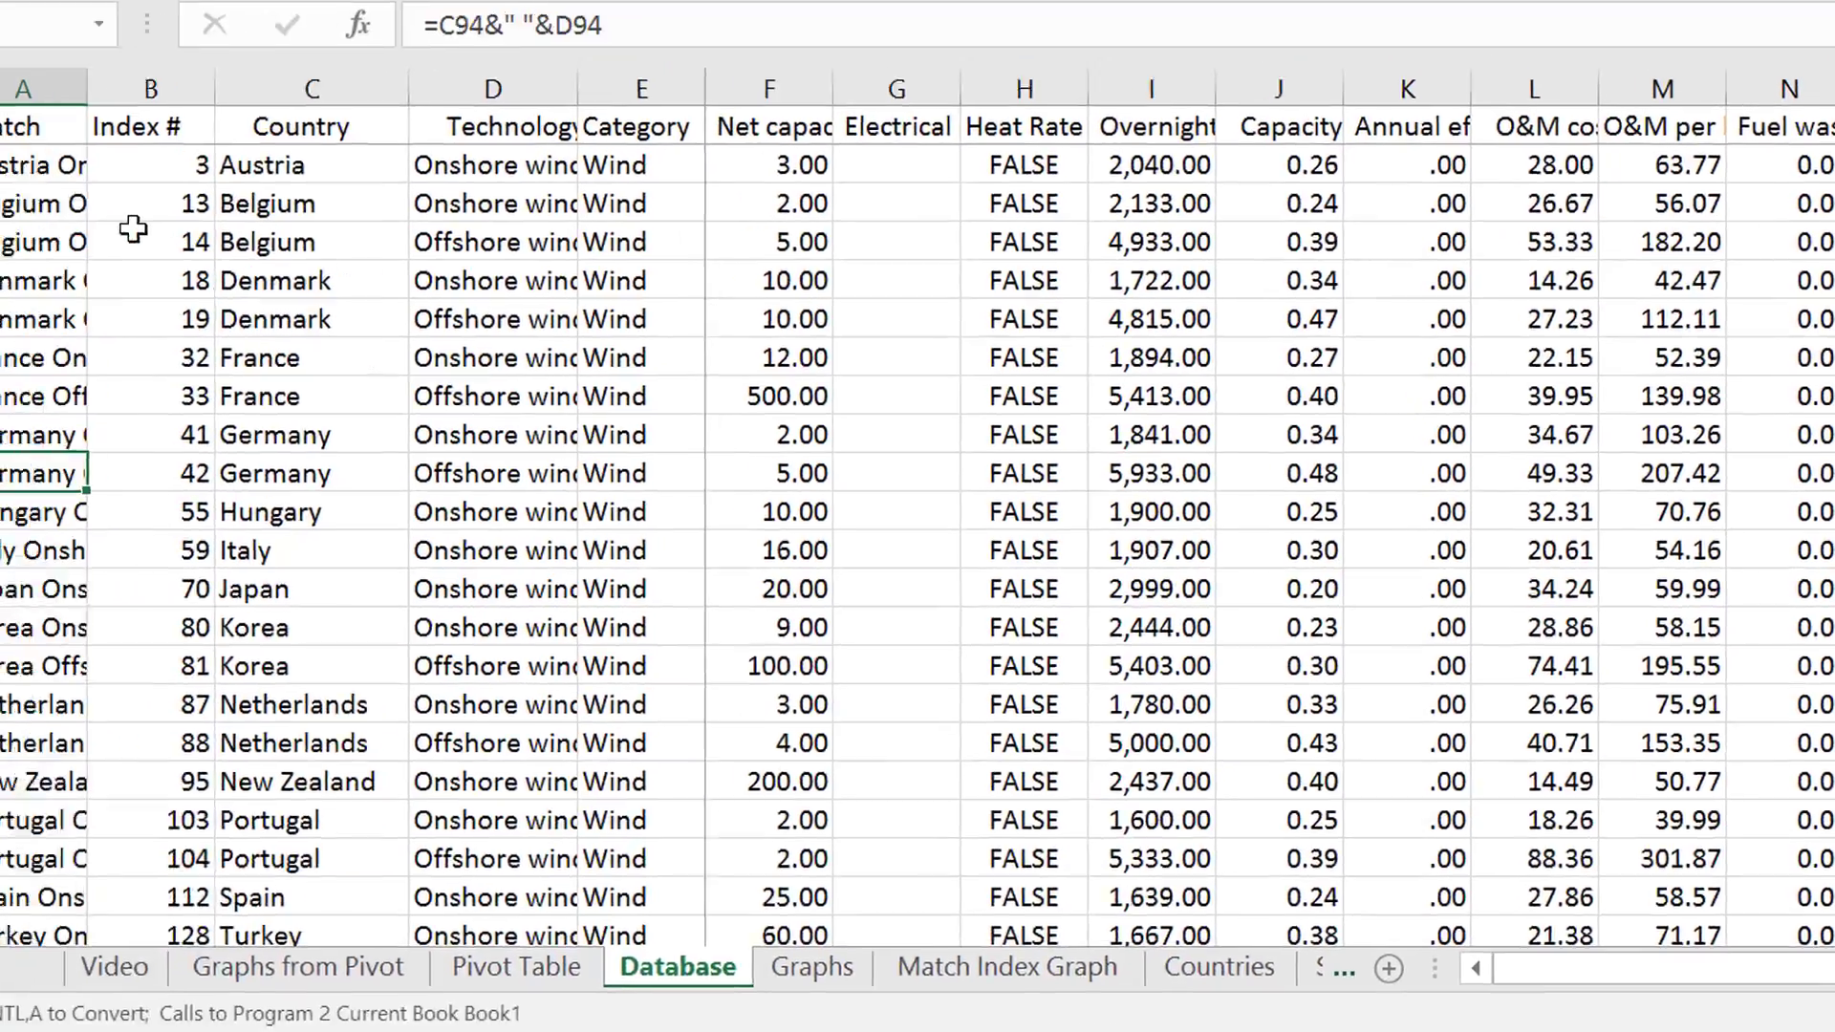
Look through the power plant records on the Database sheet, from the wind rows up to the natural gas rows
key(Page_Down)
key(Page_Down)
key(Page_Down)
key(Page_Down)
key(Page_Up)
key(Page_Up)
key(Page_Up)
key(Page_Up)
key(Page_Up)
key(Page_Up)
key(Page_Up)
key(Page_Up)
key(Page_Up)
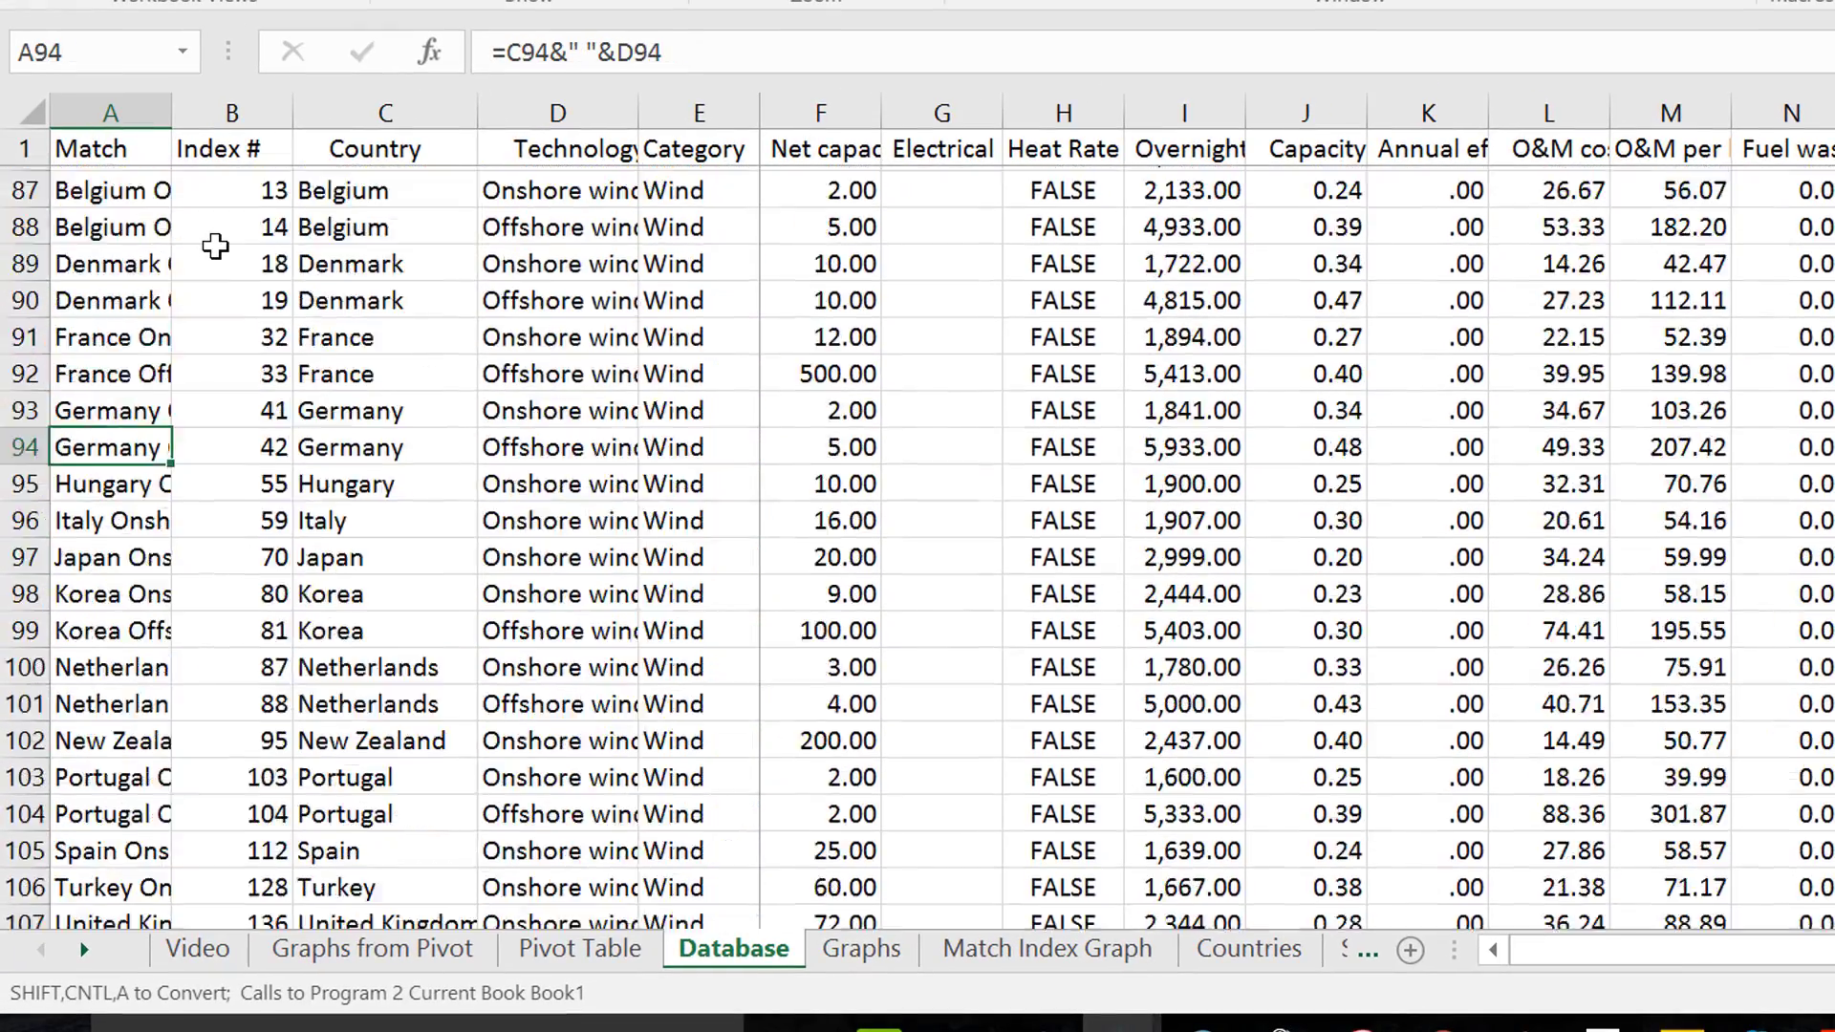
key(Right)
key(Right)
key(Right)
key(Right)
key(Right)
key(Right)
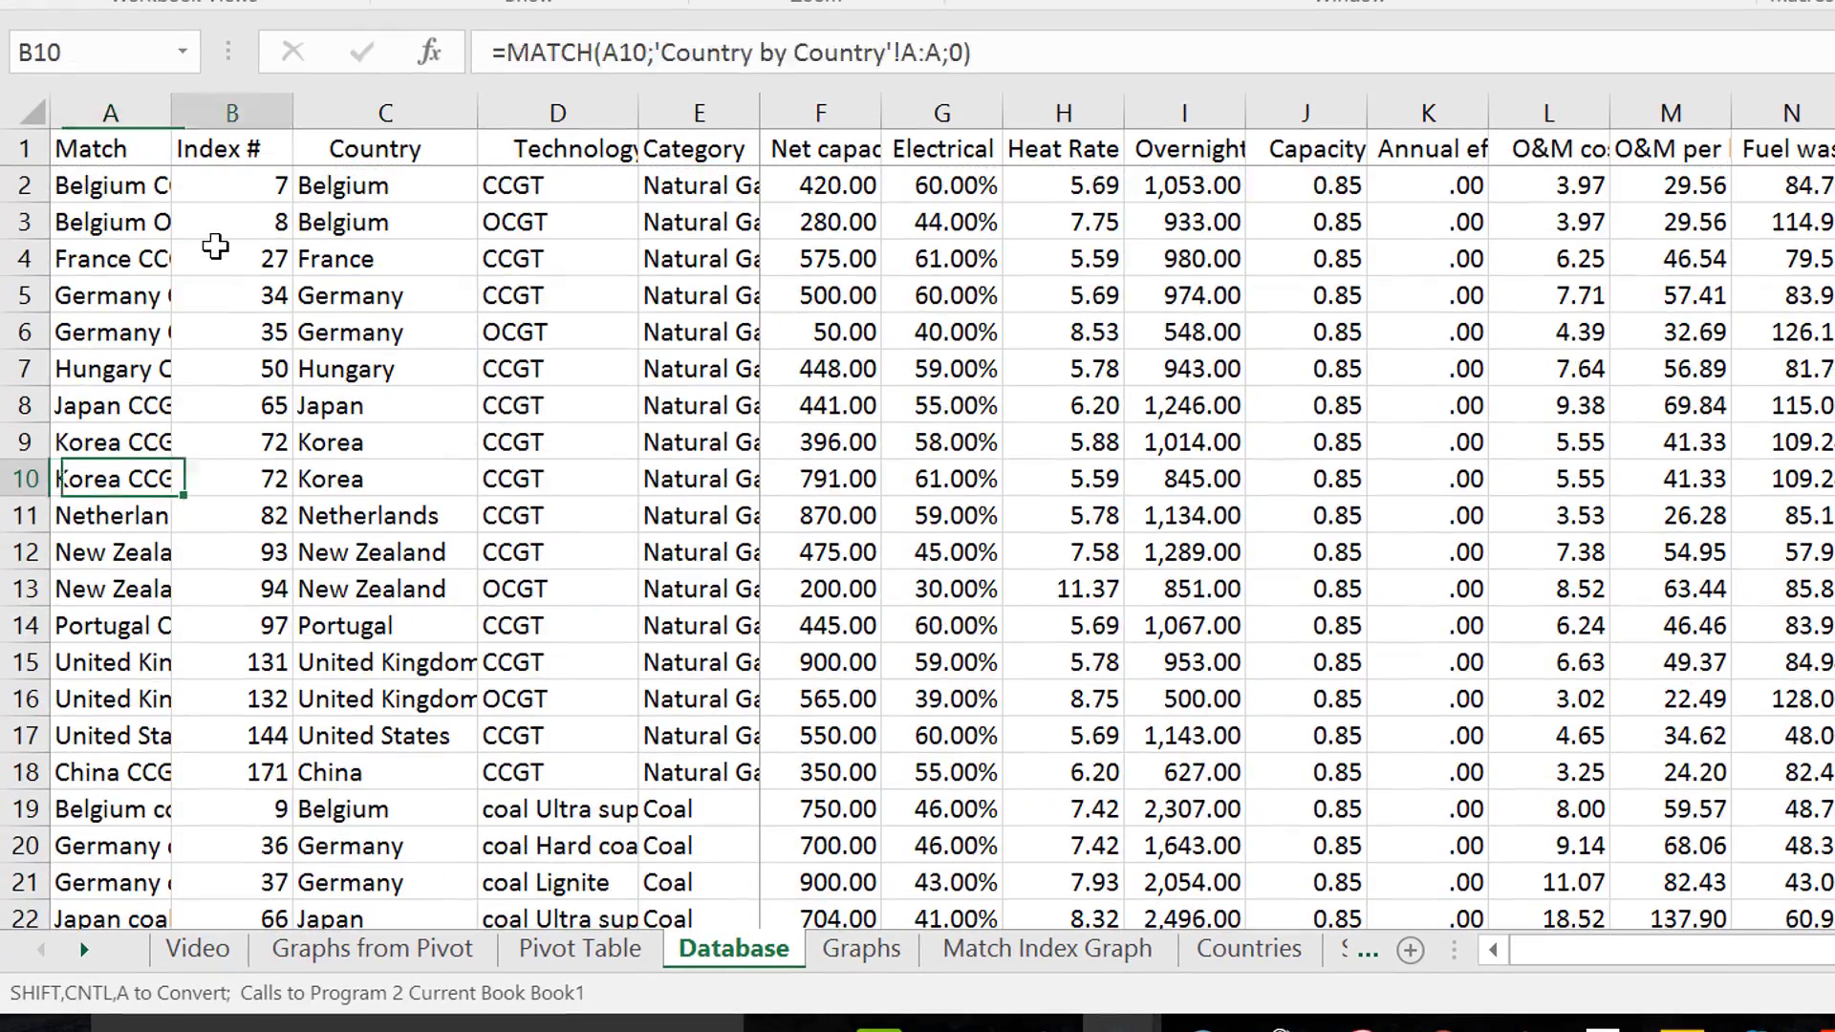
On the Graphs sheet, set the chart's measure to Capacity factor
key(ctrl+Page_Down)
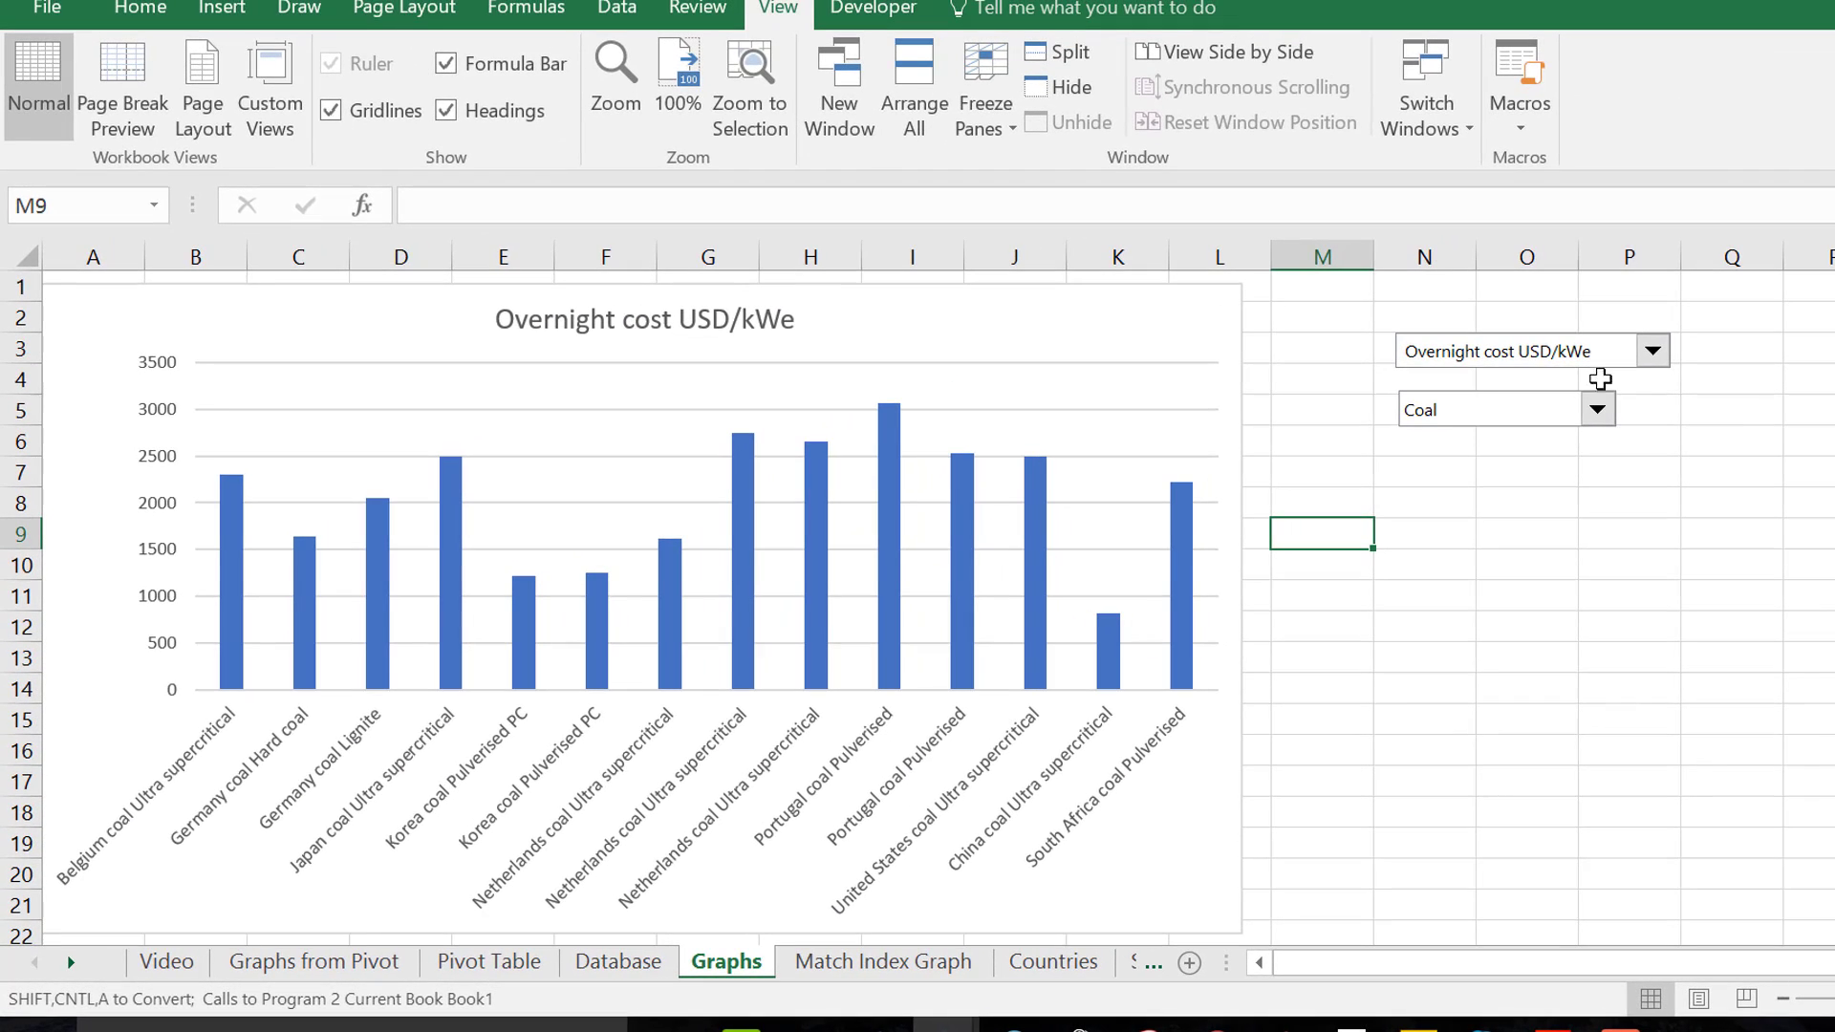
click(1751, 311)
key(Down)
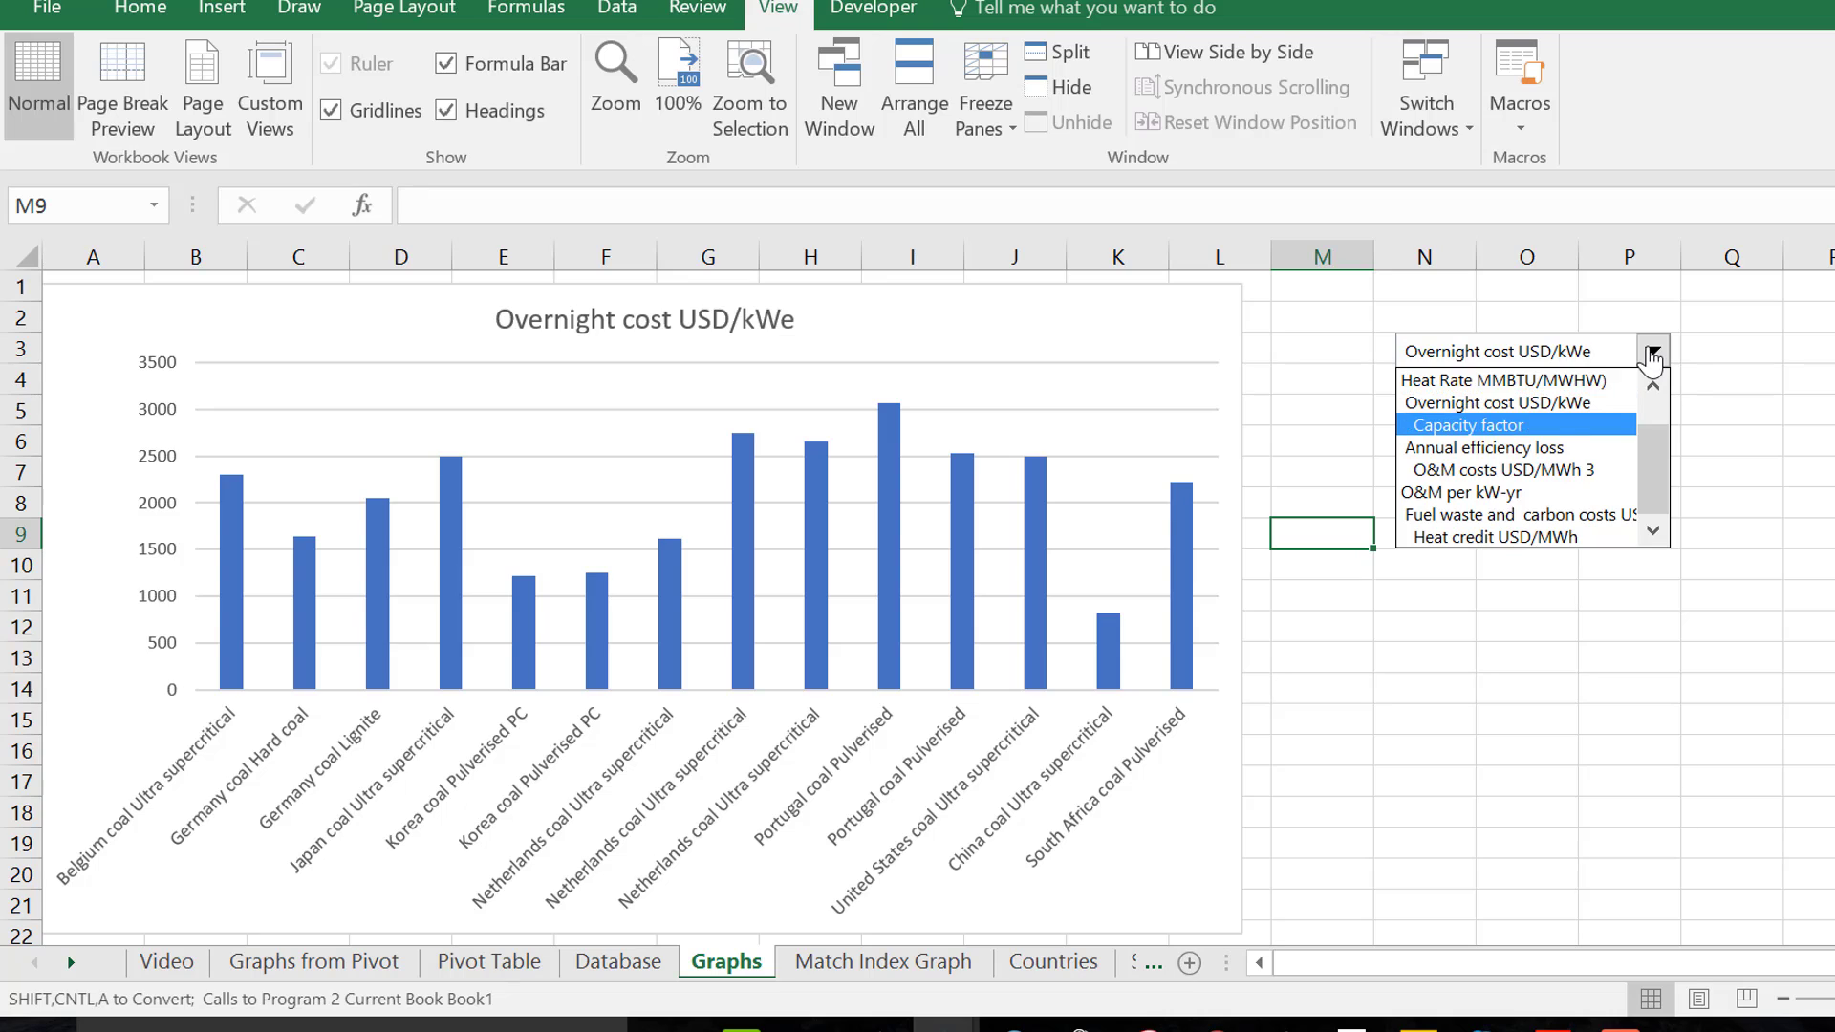
key(Return)
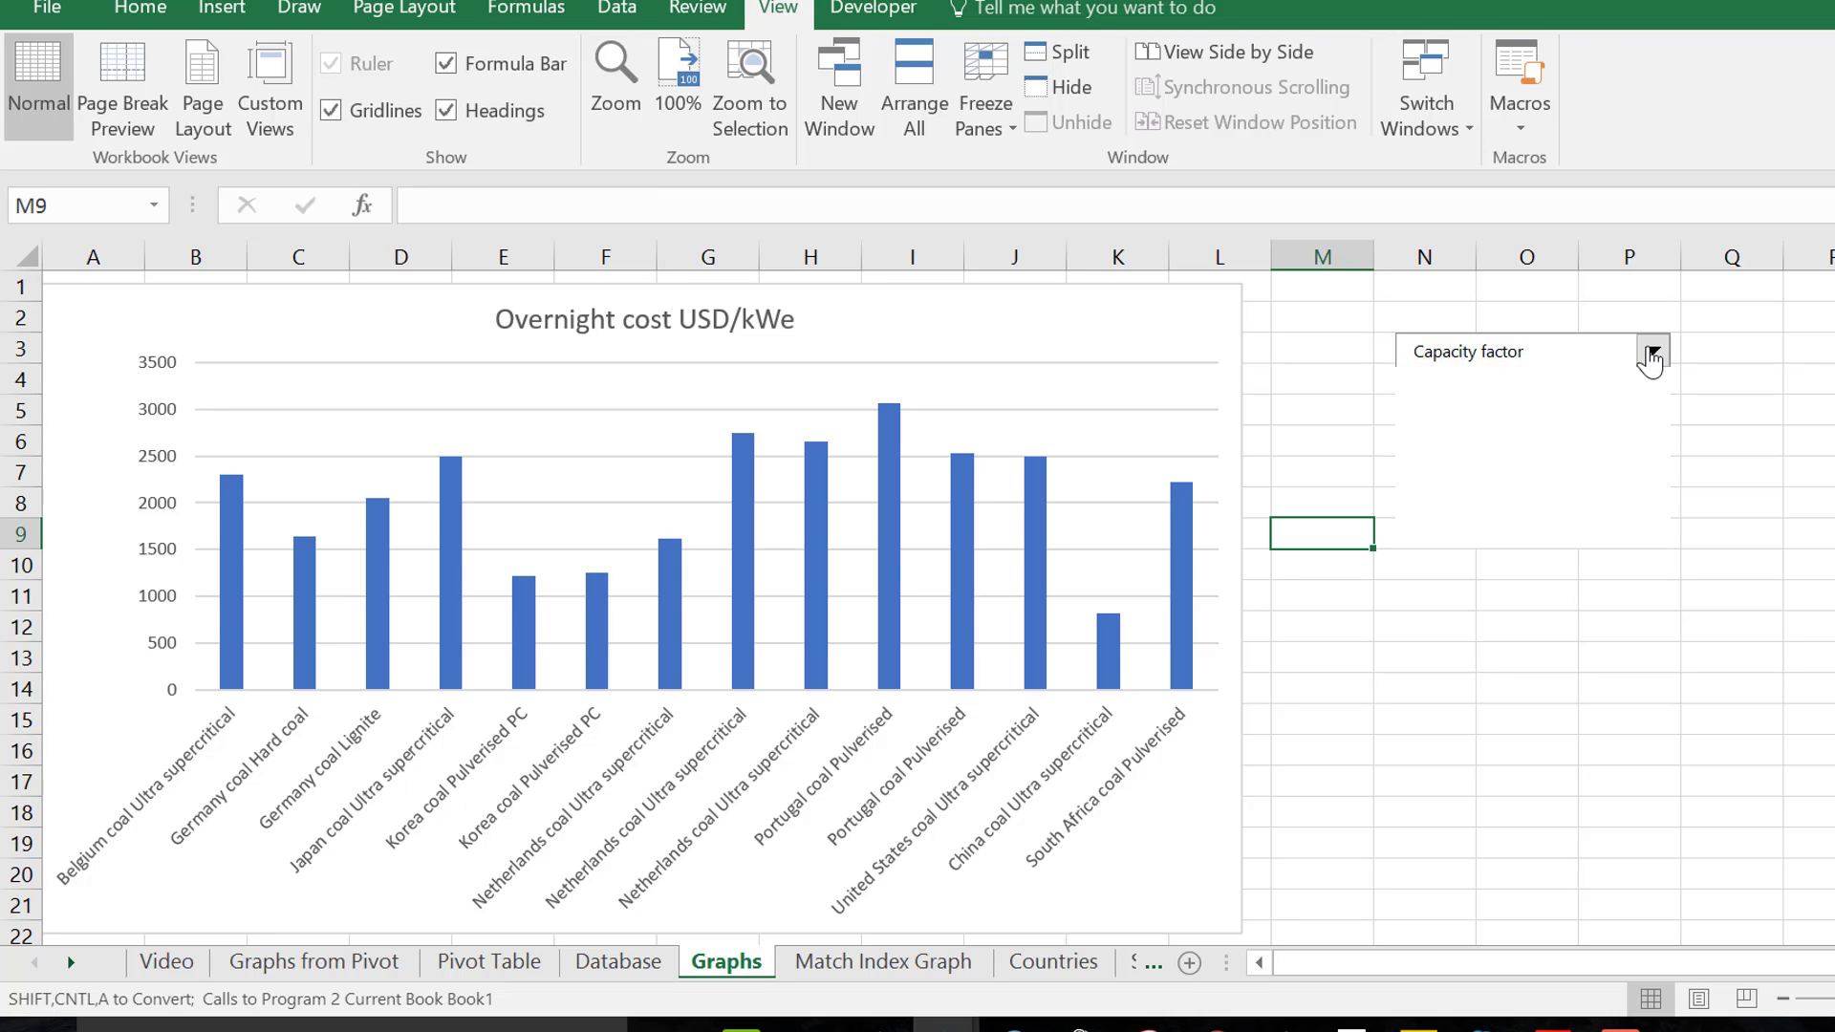
click(1651, 353)
click(1311, 330)
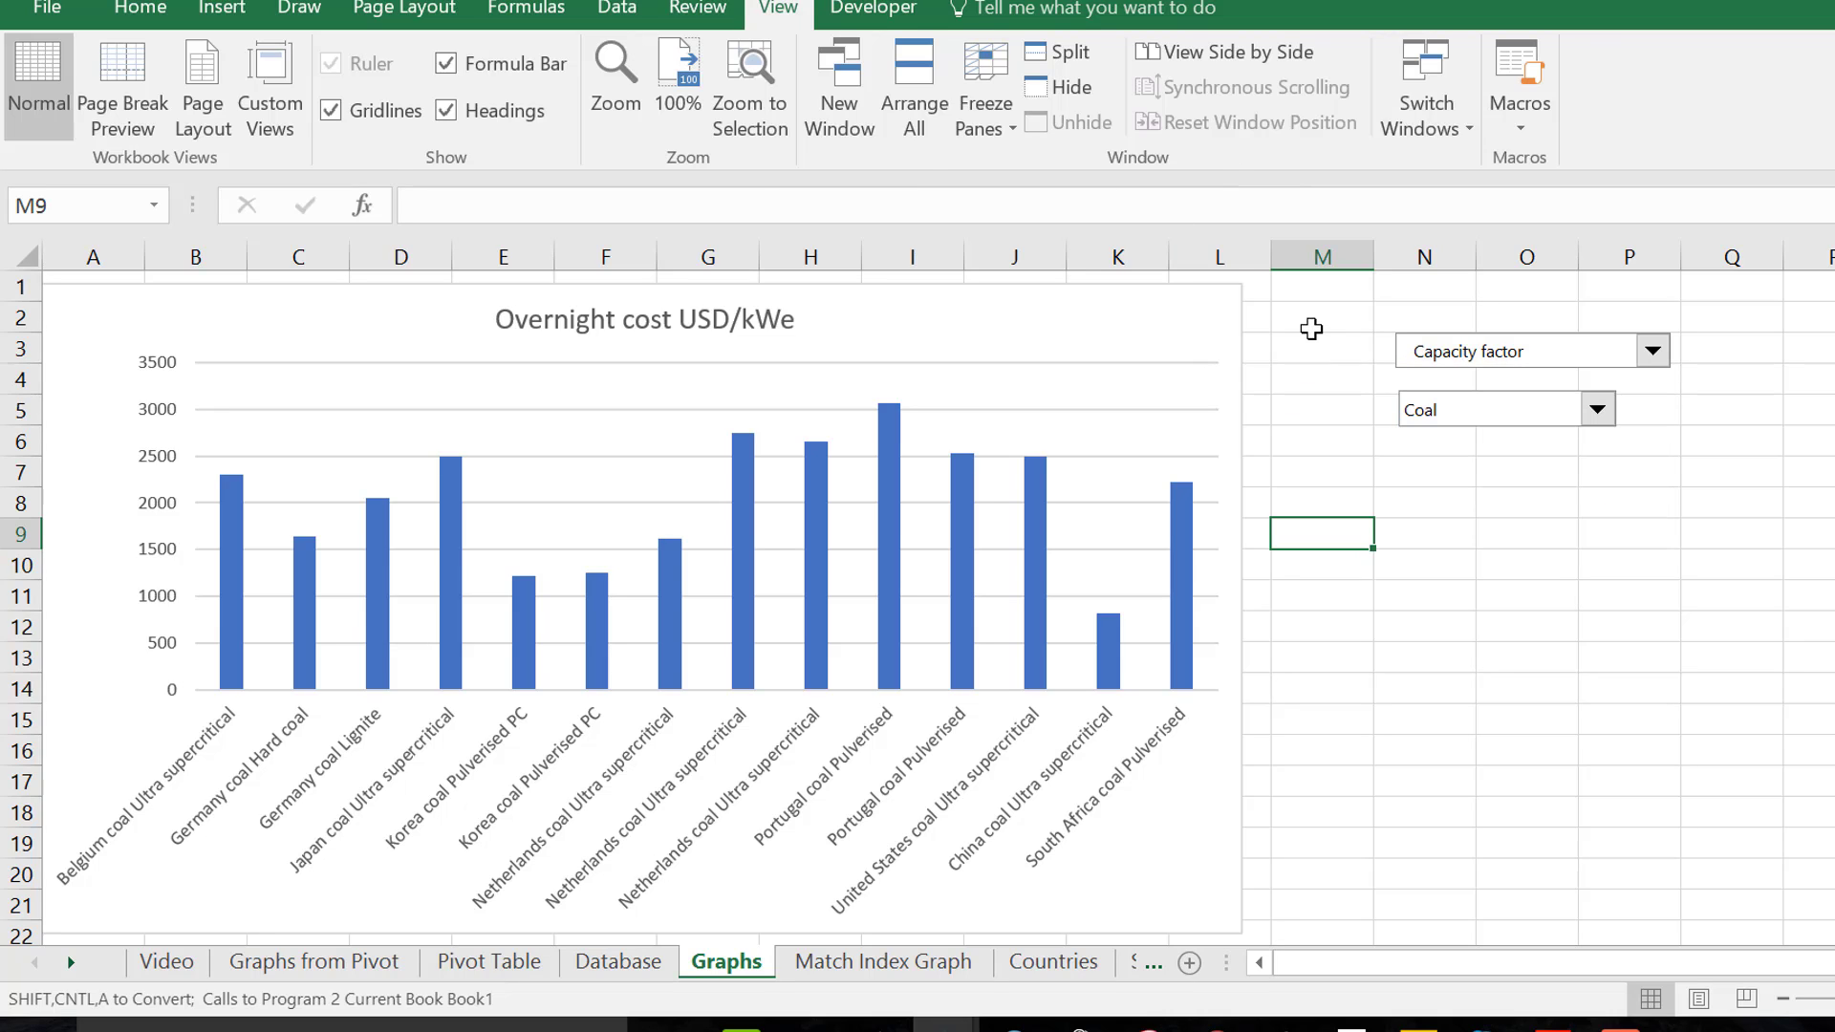
Set the workbook's calculation mode to Automatic Except for Data Tables
click(526, 19)
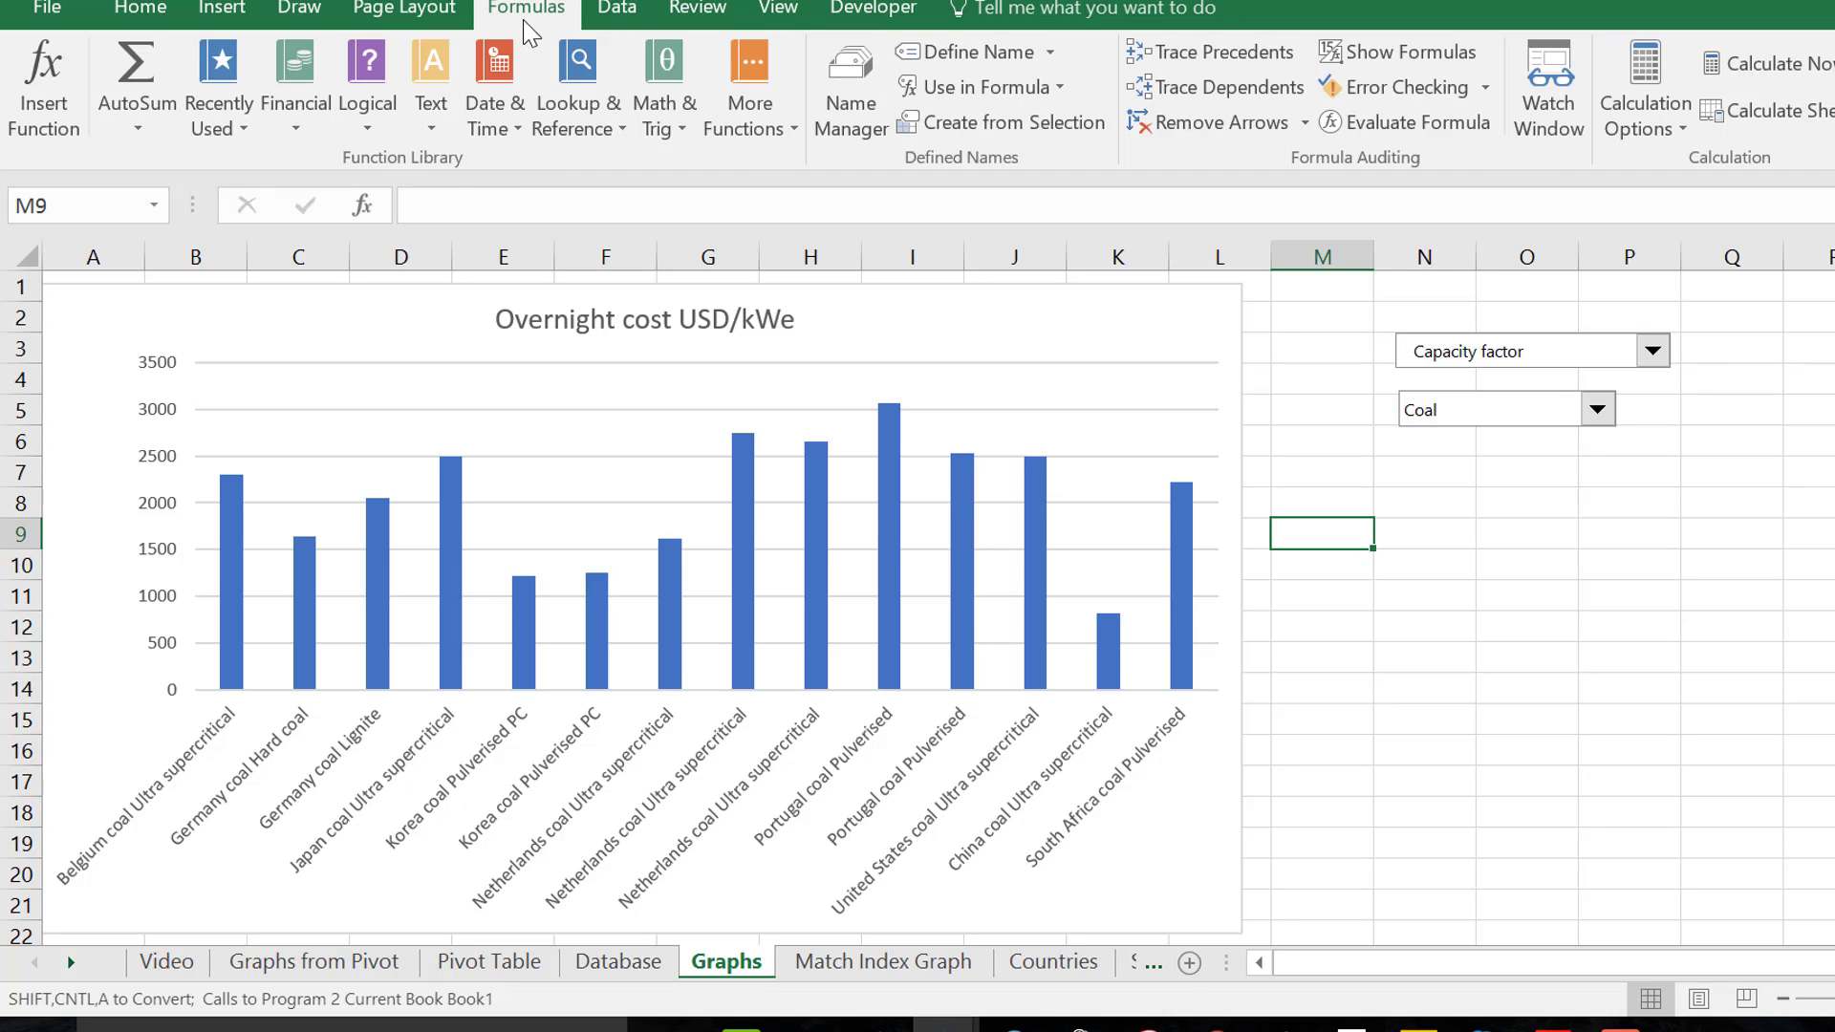
click(1659, 125)
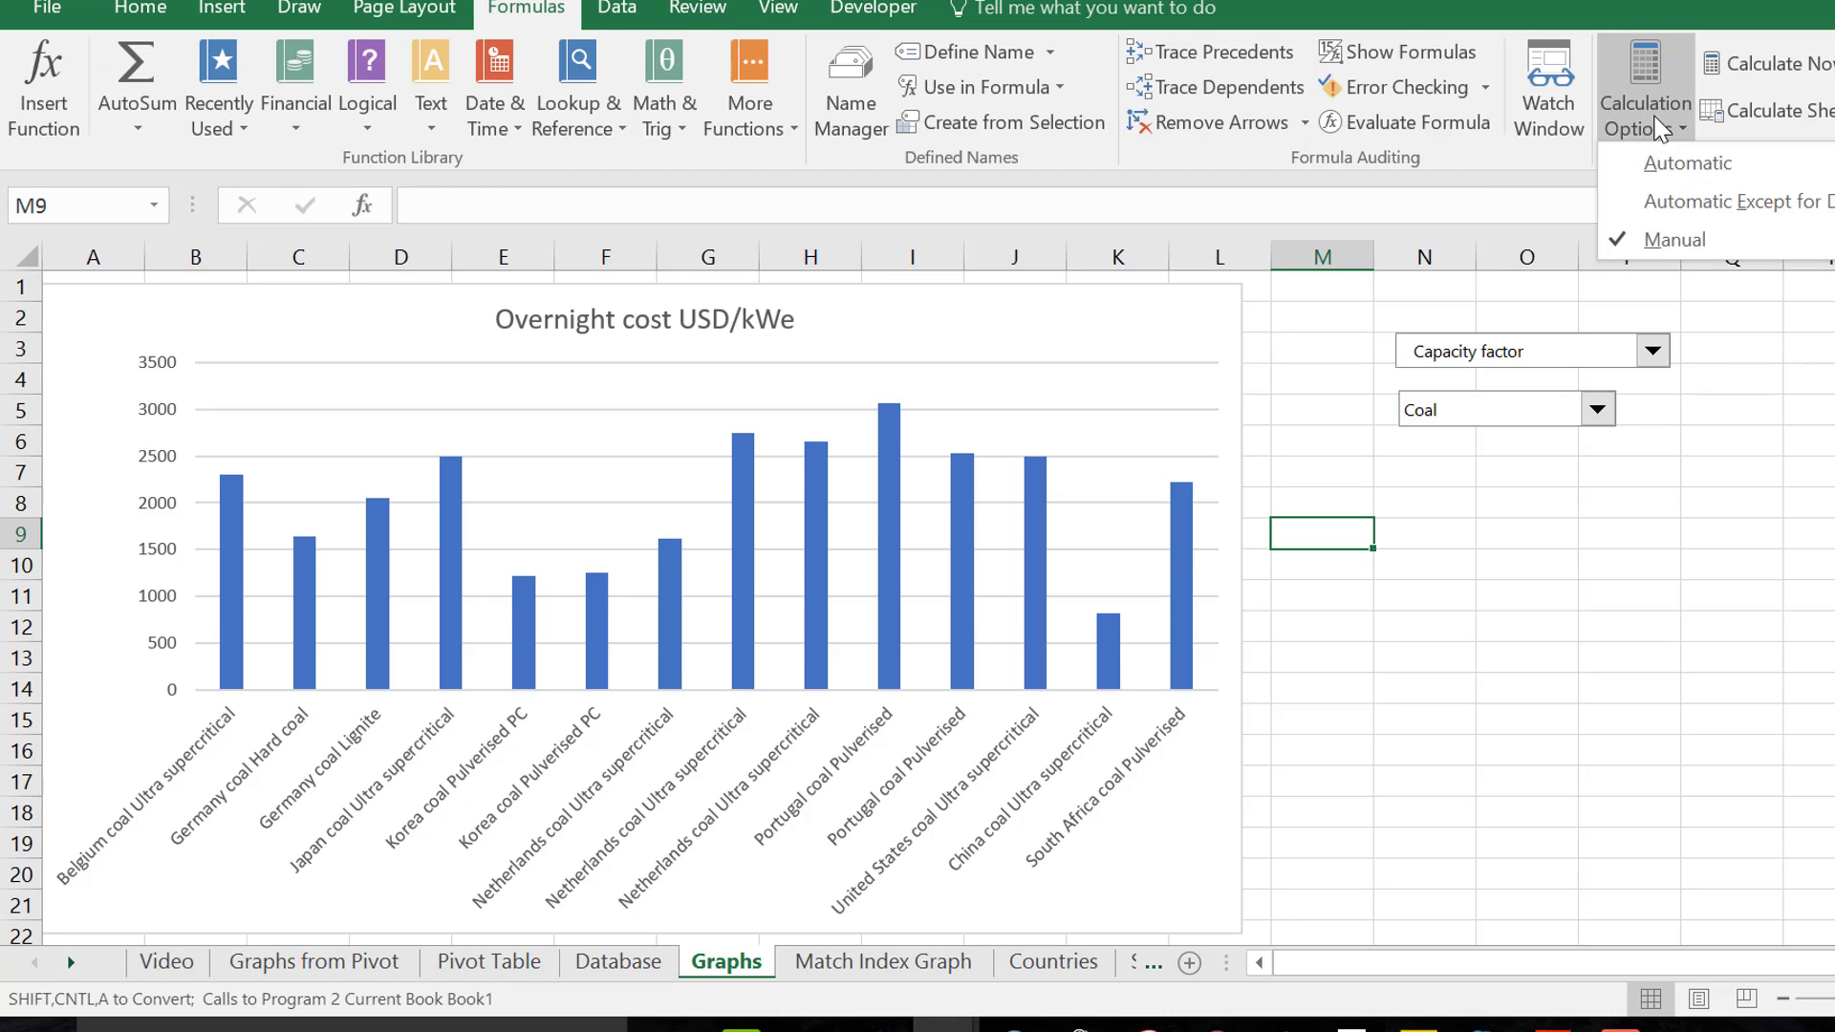
click(1640, 203)
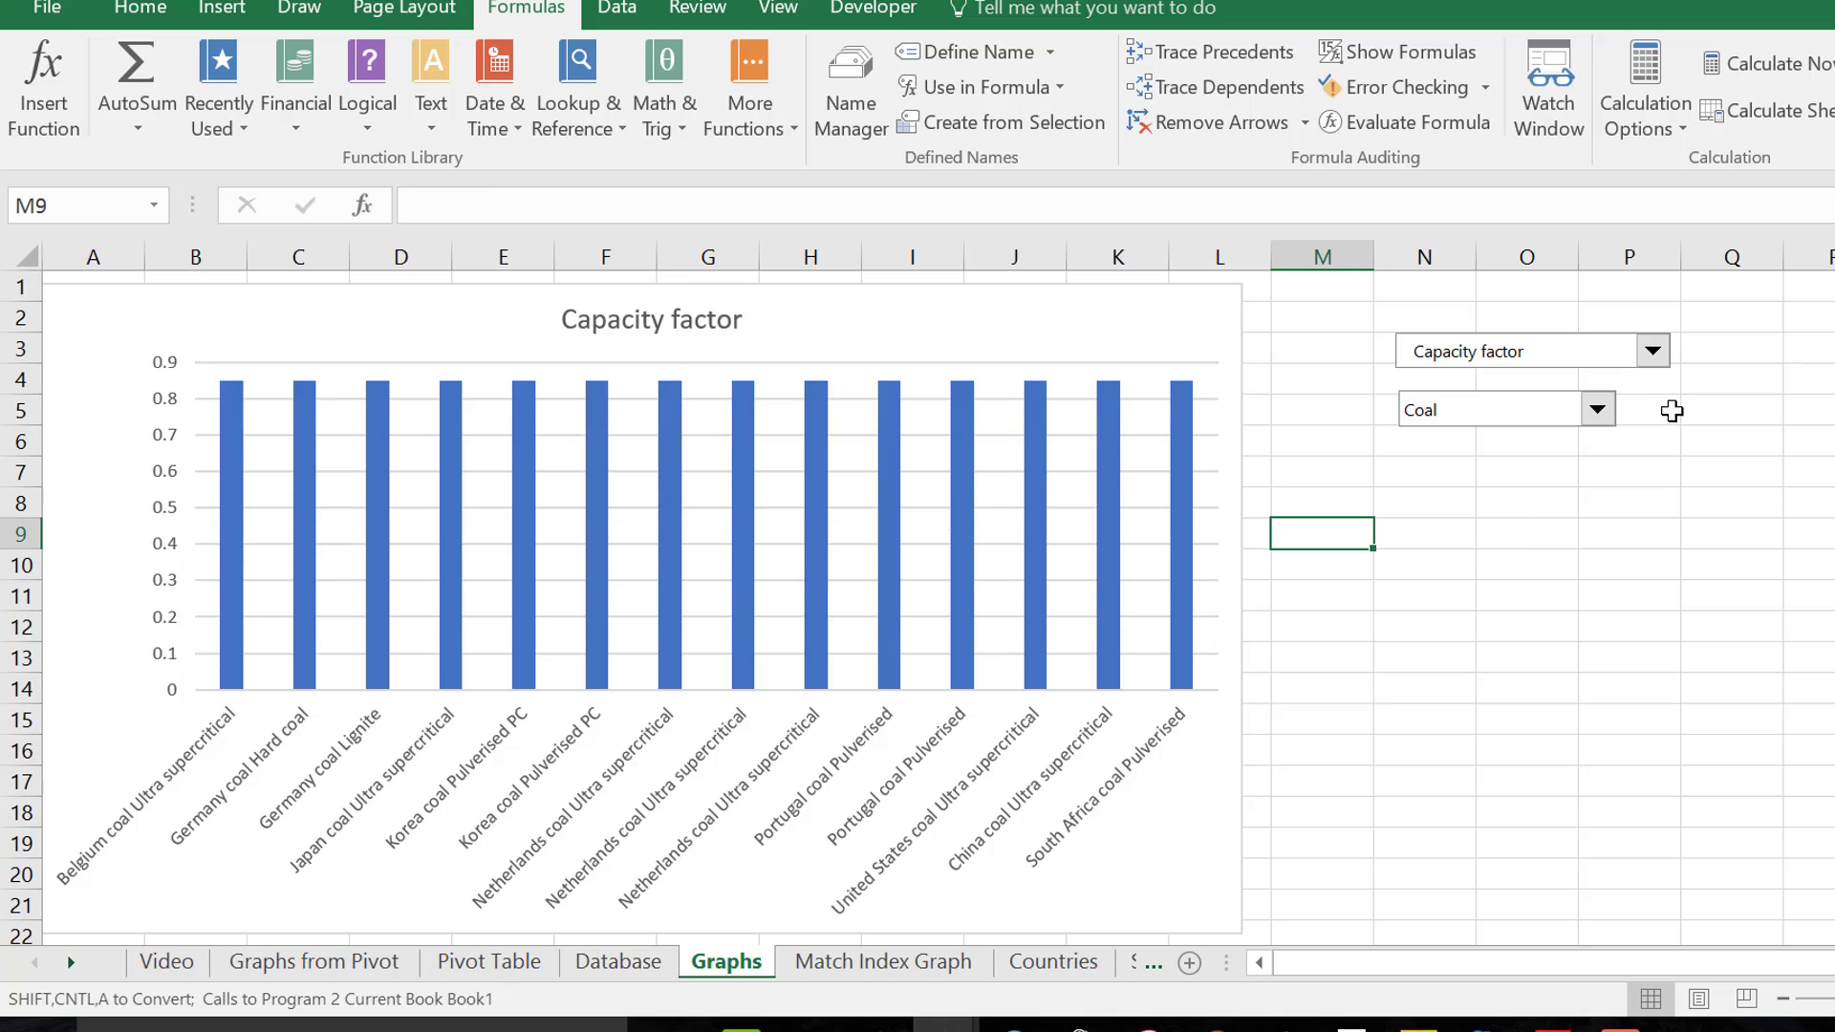
Set the chart's technology category to Other Renewable
click(1610, 422)
key(Down)
key(Down)
key(Down)
key(Down)
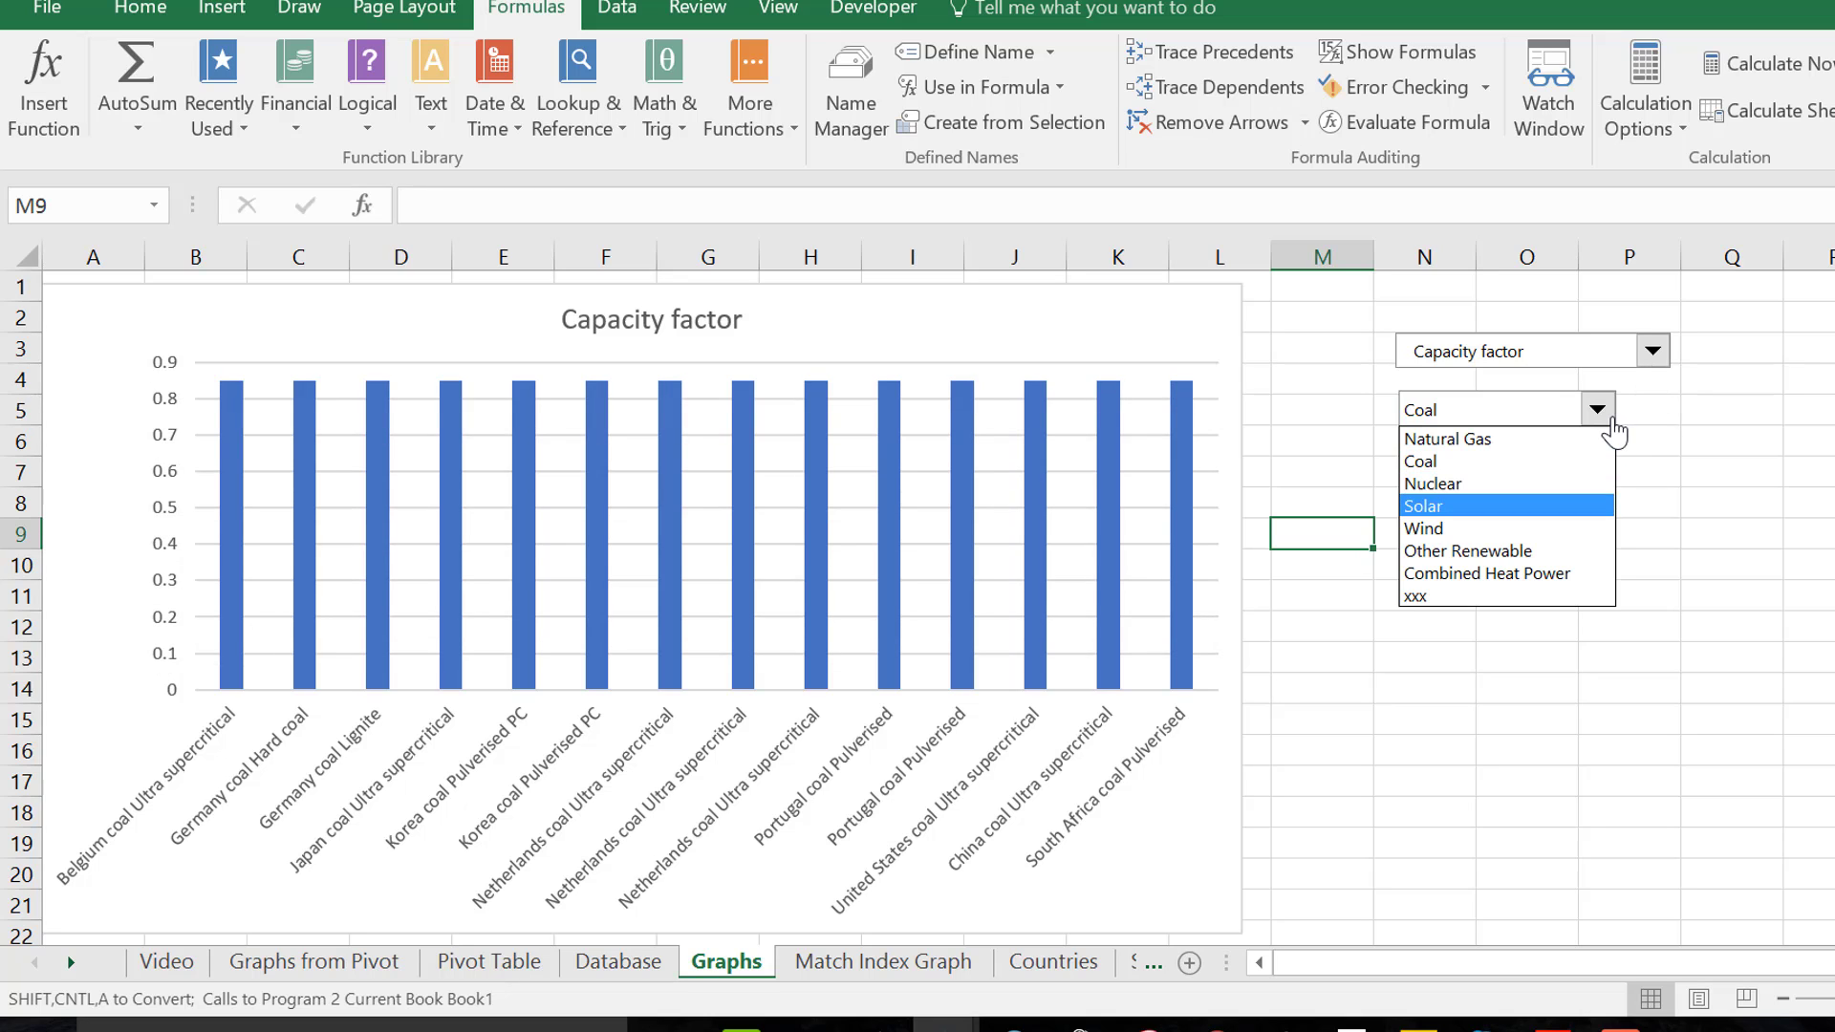
key(Return)
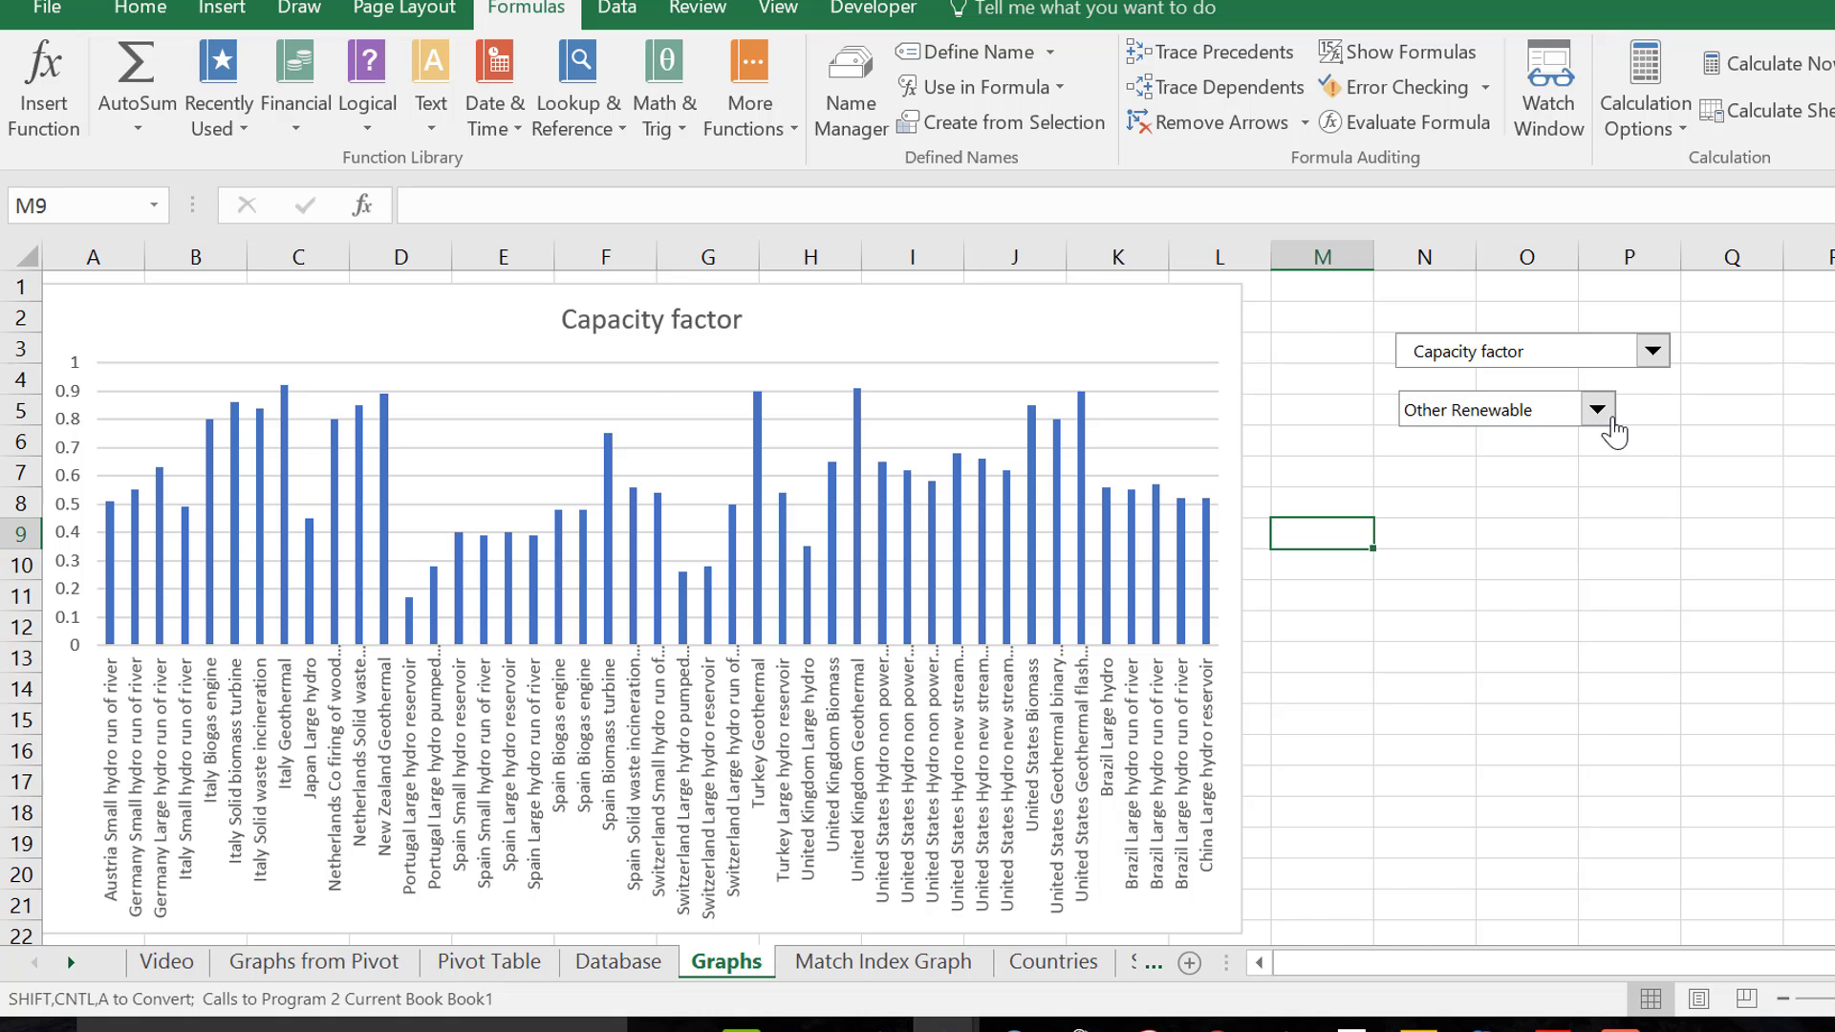
Return to the topic outline on the Video sheet and select the Database entry in cell B9
key(ctrl+Page_Up)
key(ctrl+Page_Up)
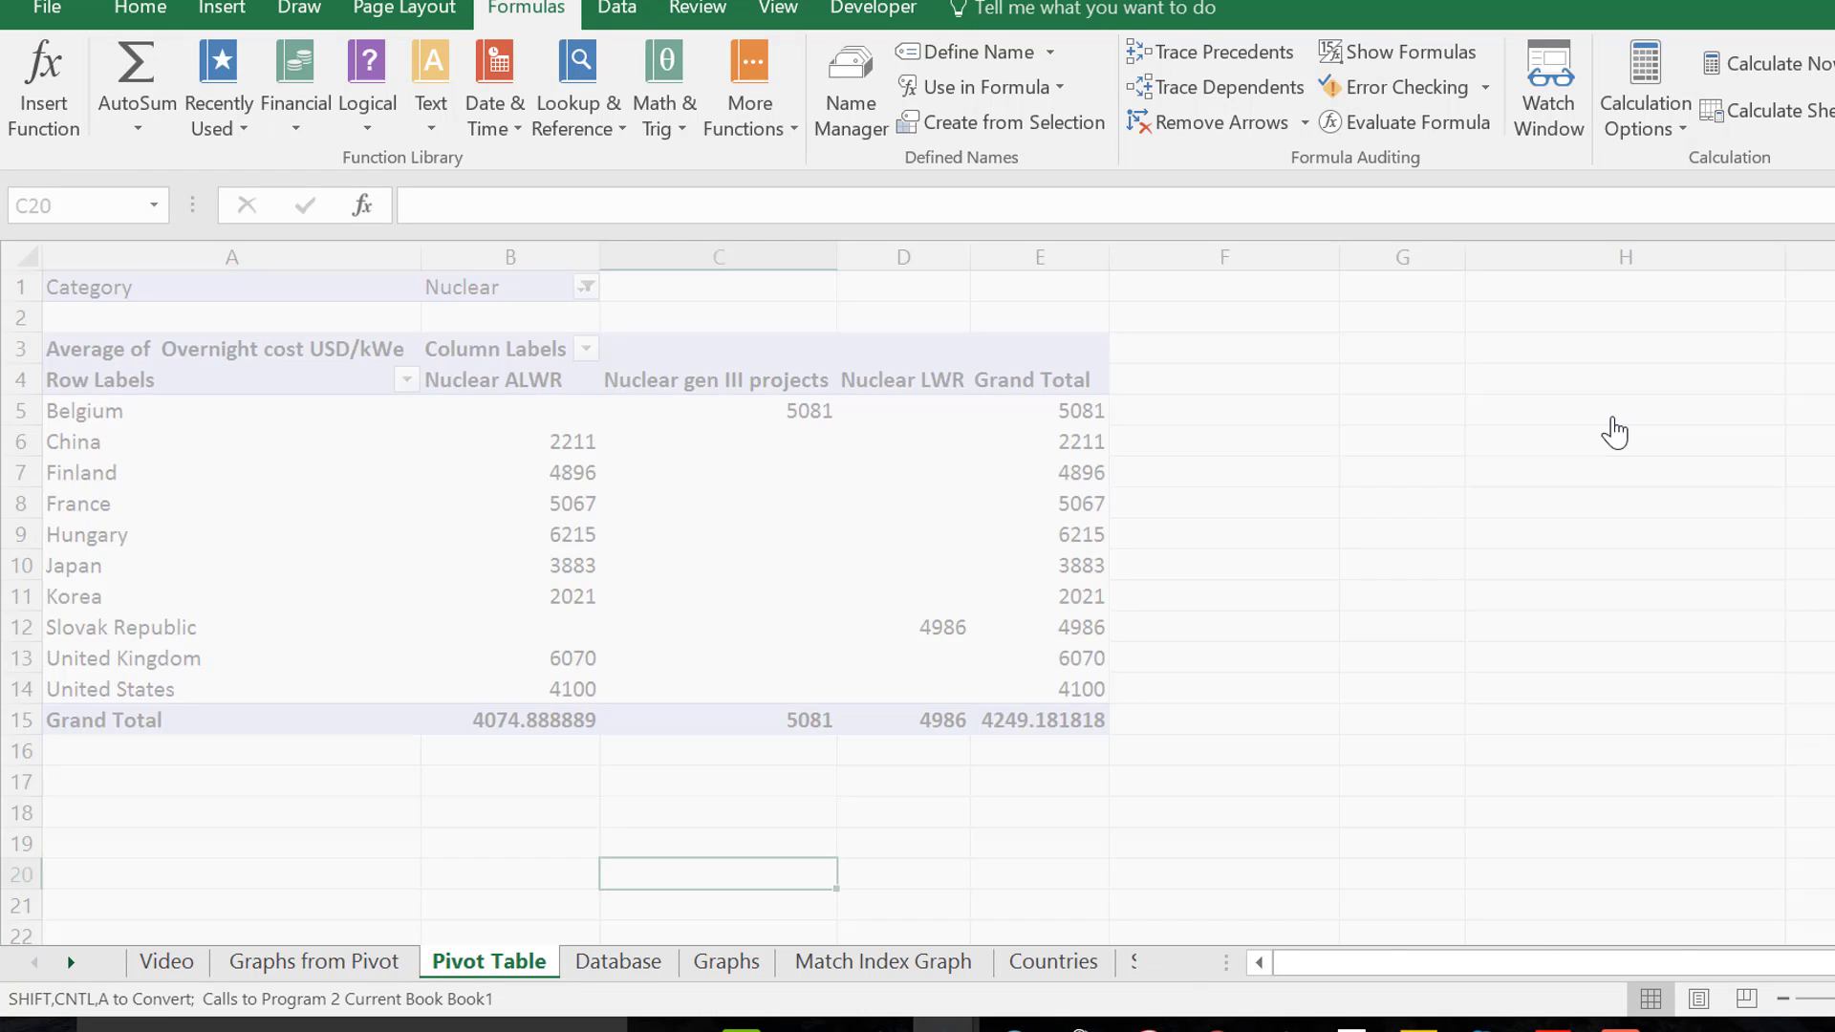
key(ctrl+Page_Up)
key(ctrl+Page_Up)
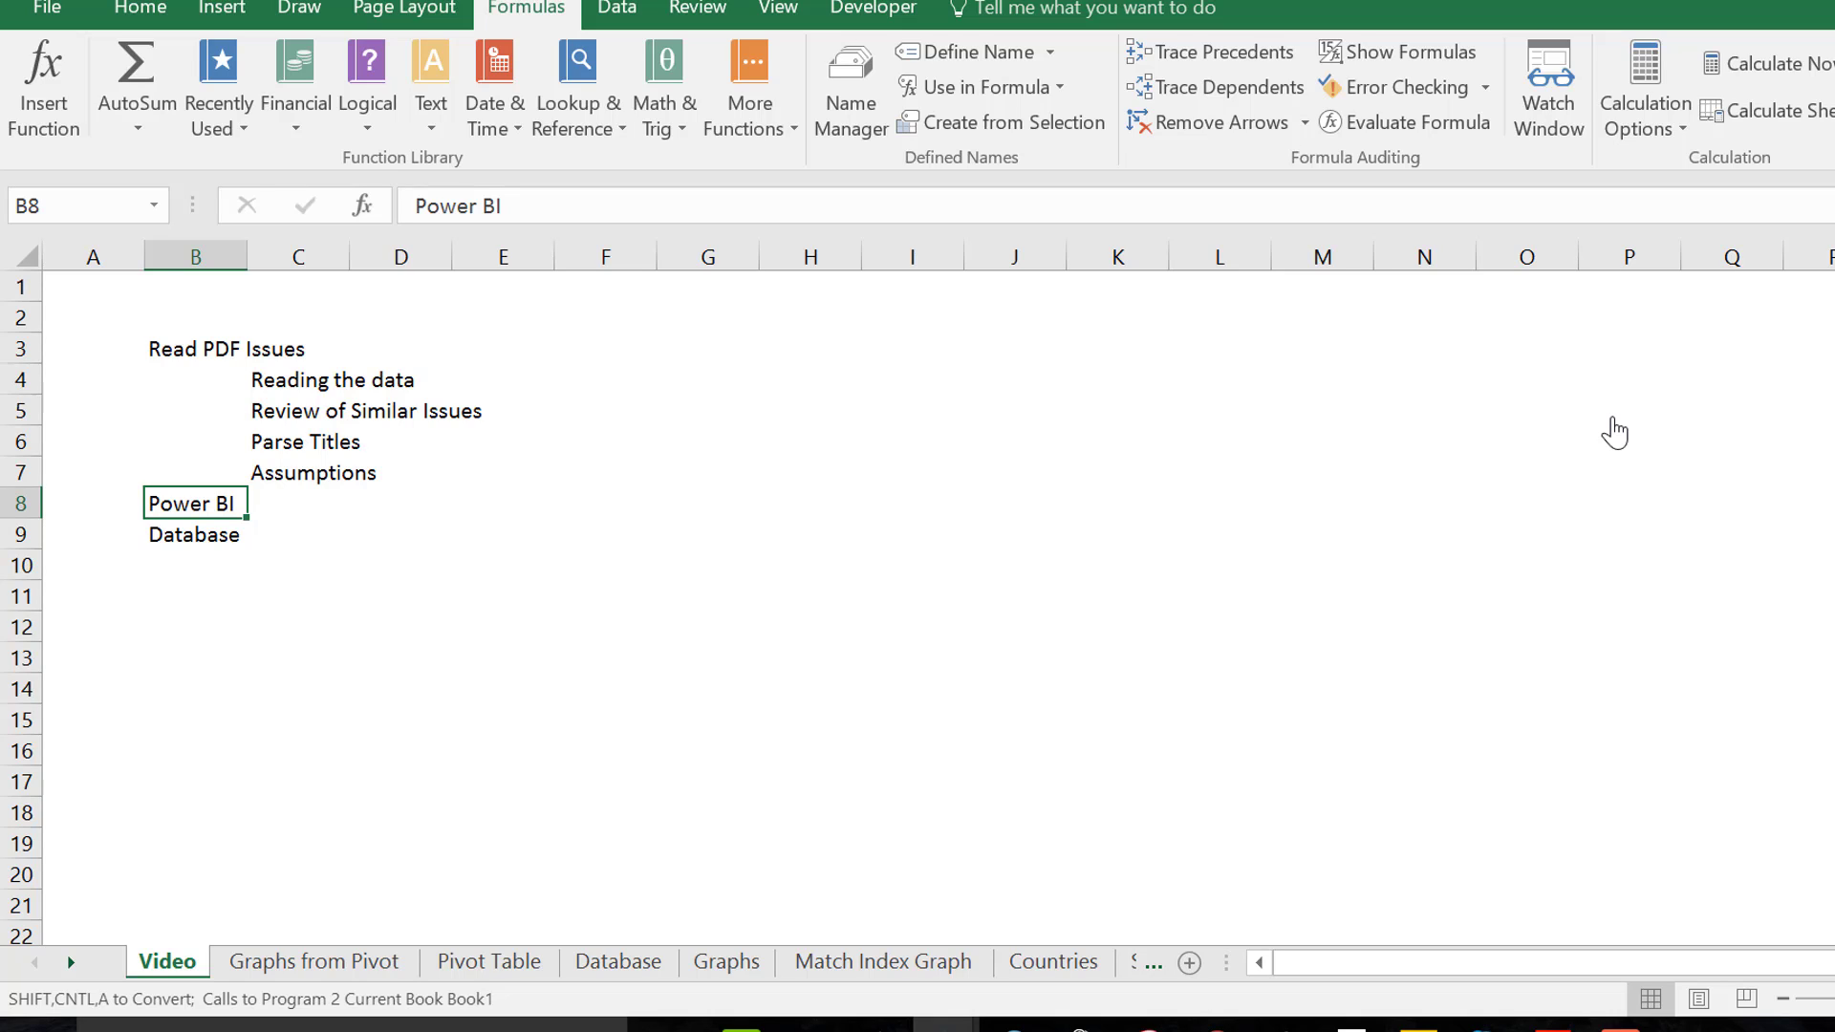
key(Down)
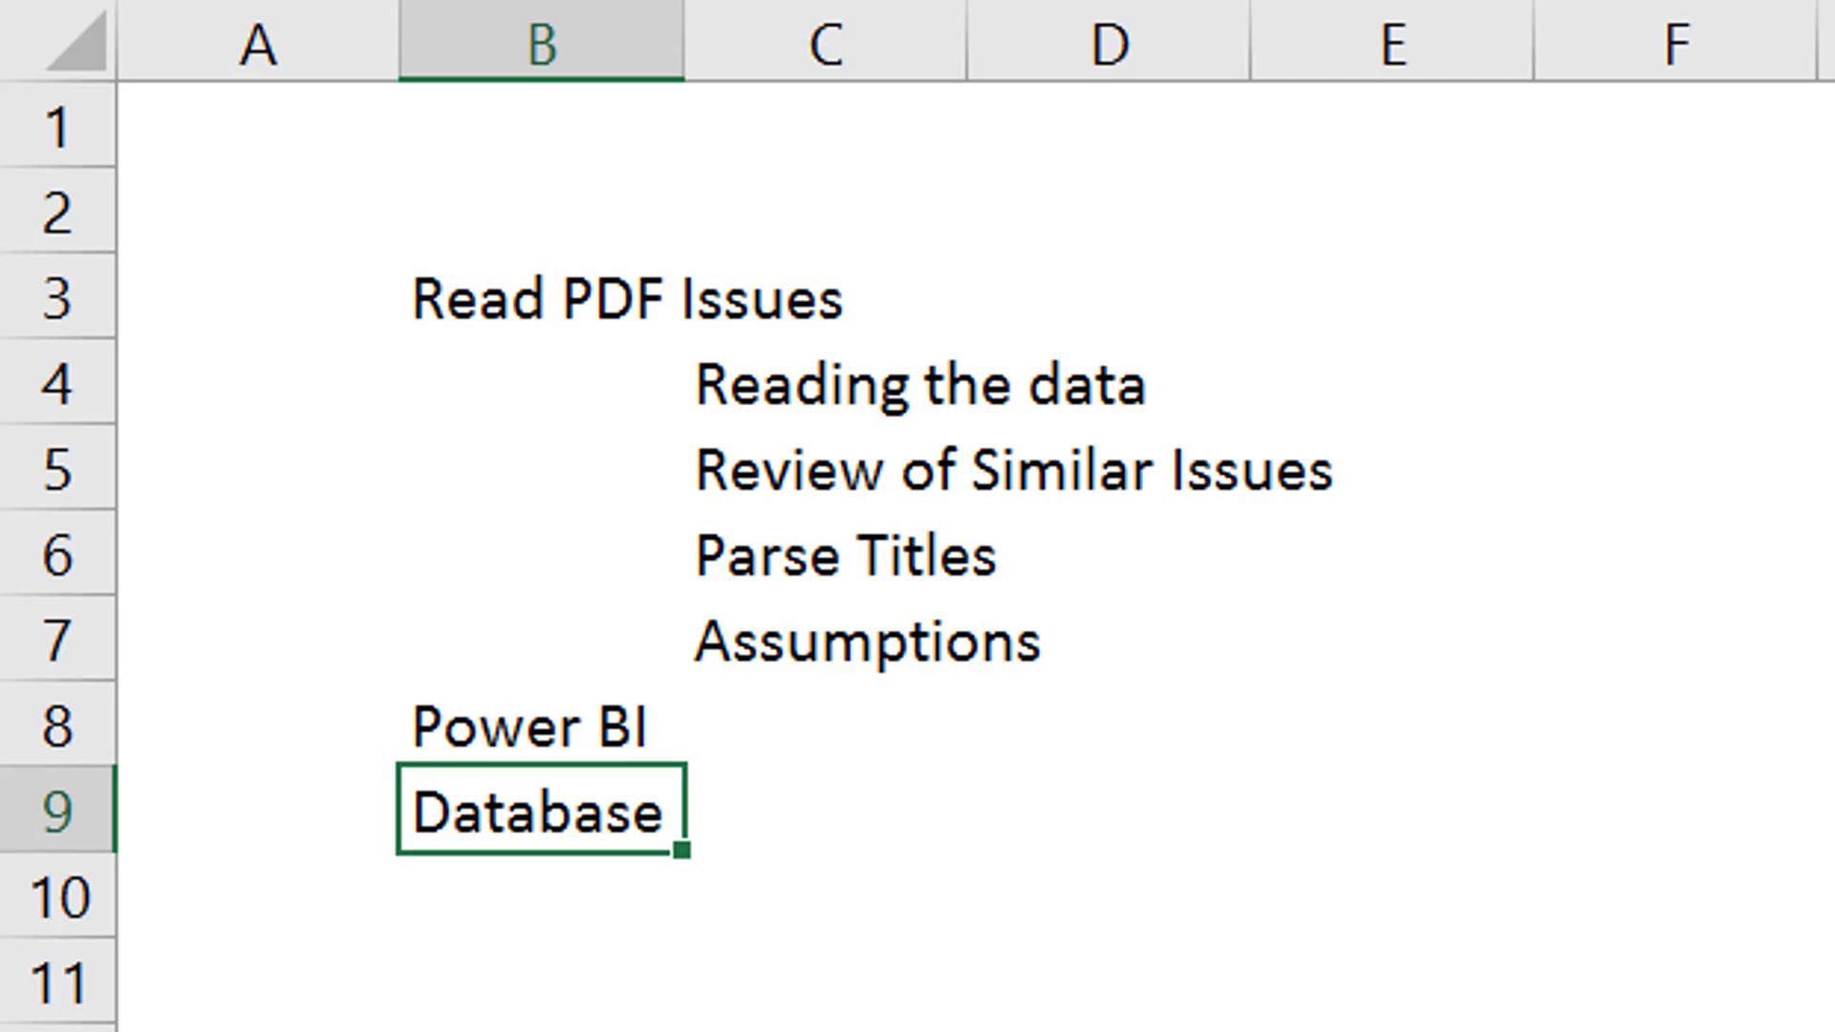
Open IEA ElecCost2015.pdf from the Levelised Cost of Energy folder and find Table 3.6, Wind generating technologies, on page 44
key(alt+Tab)
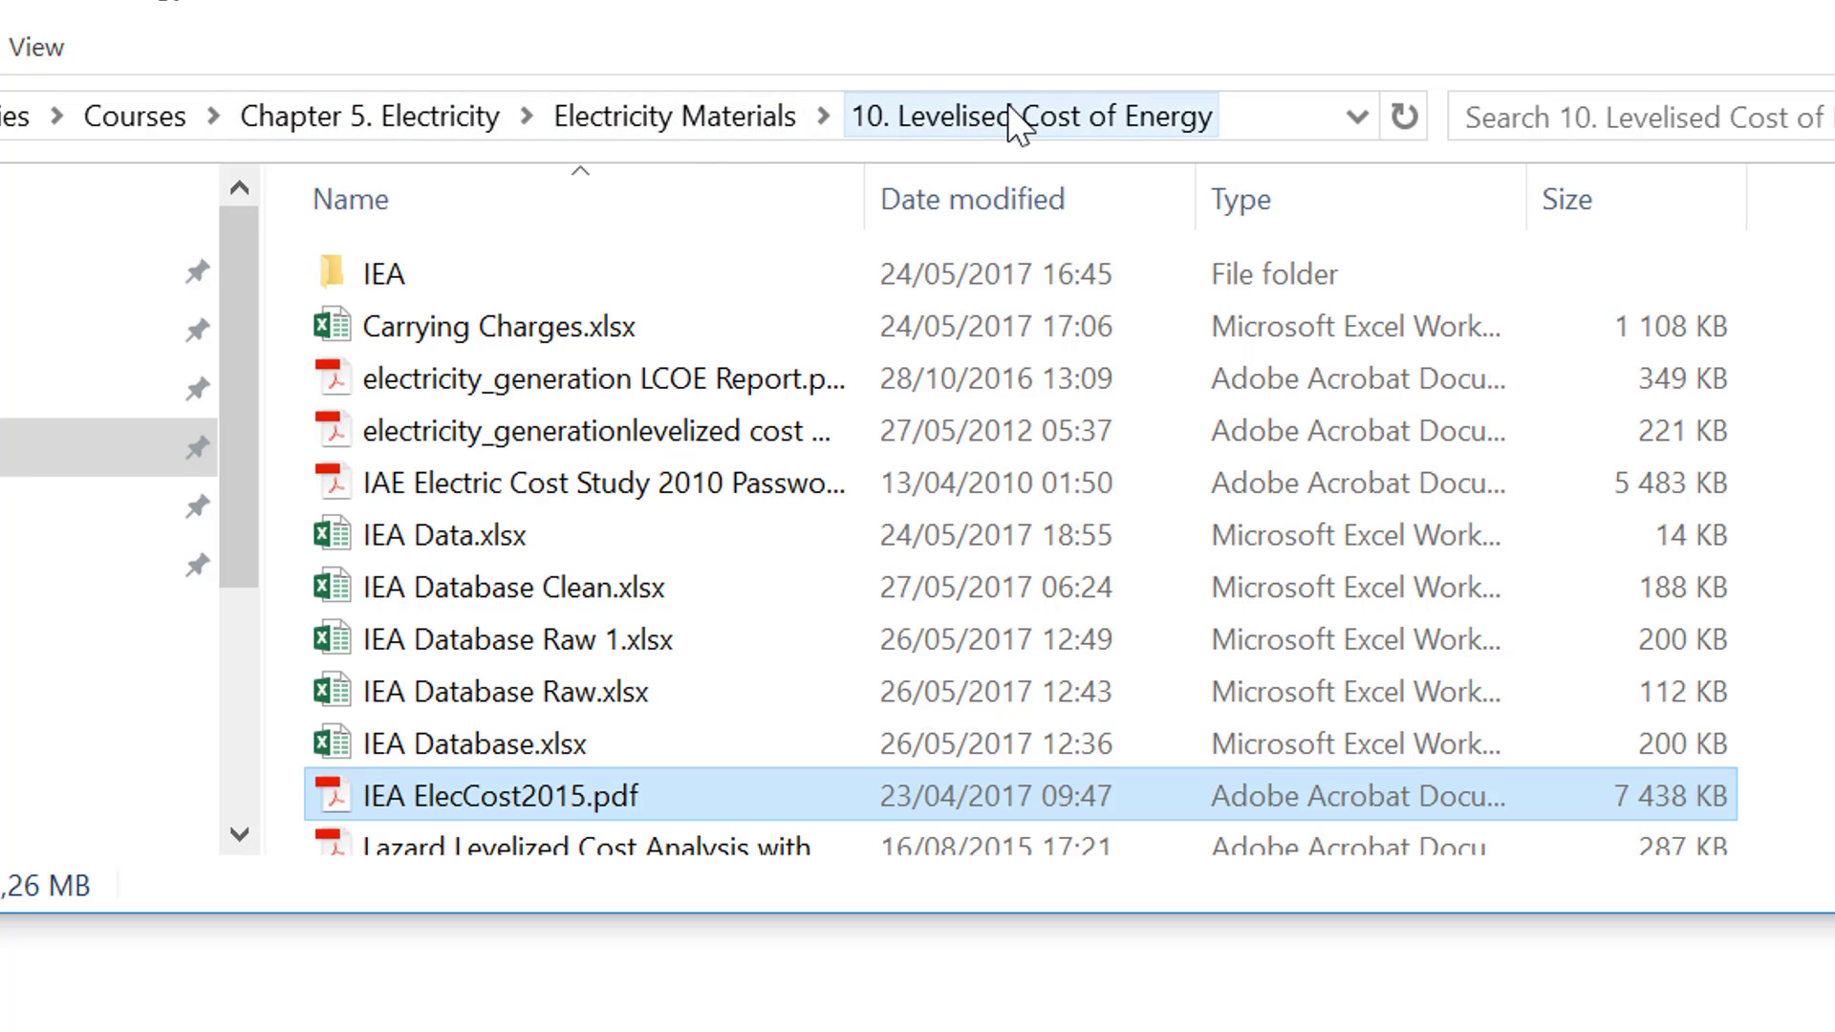
double_click(529, 808)
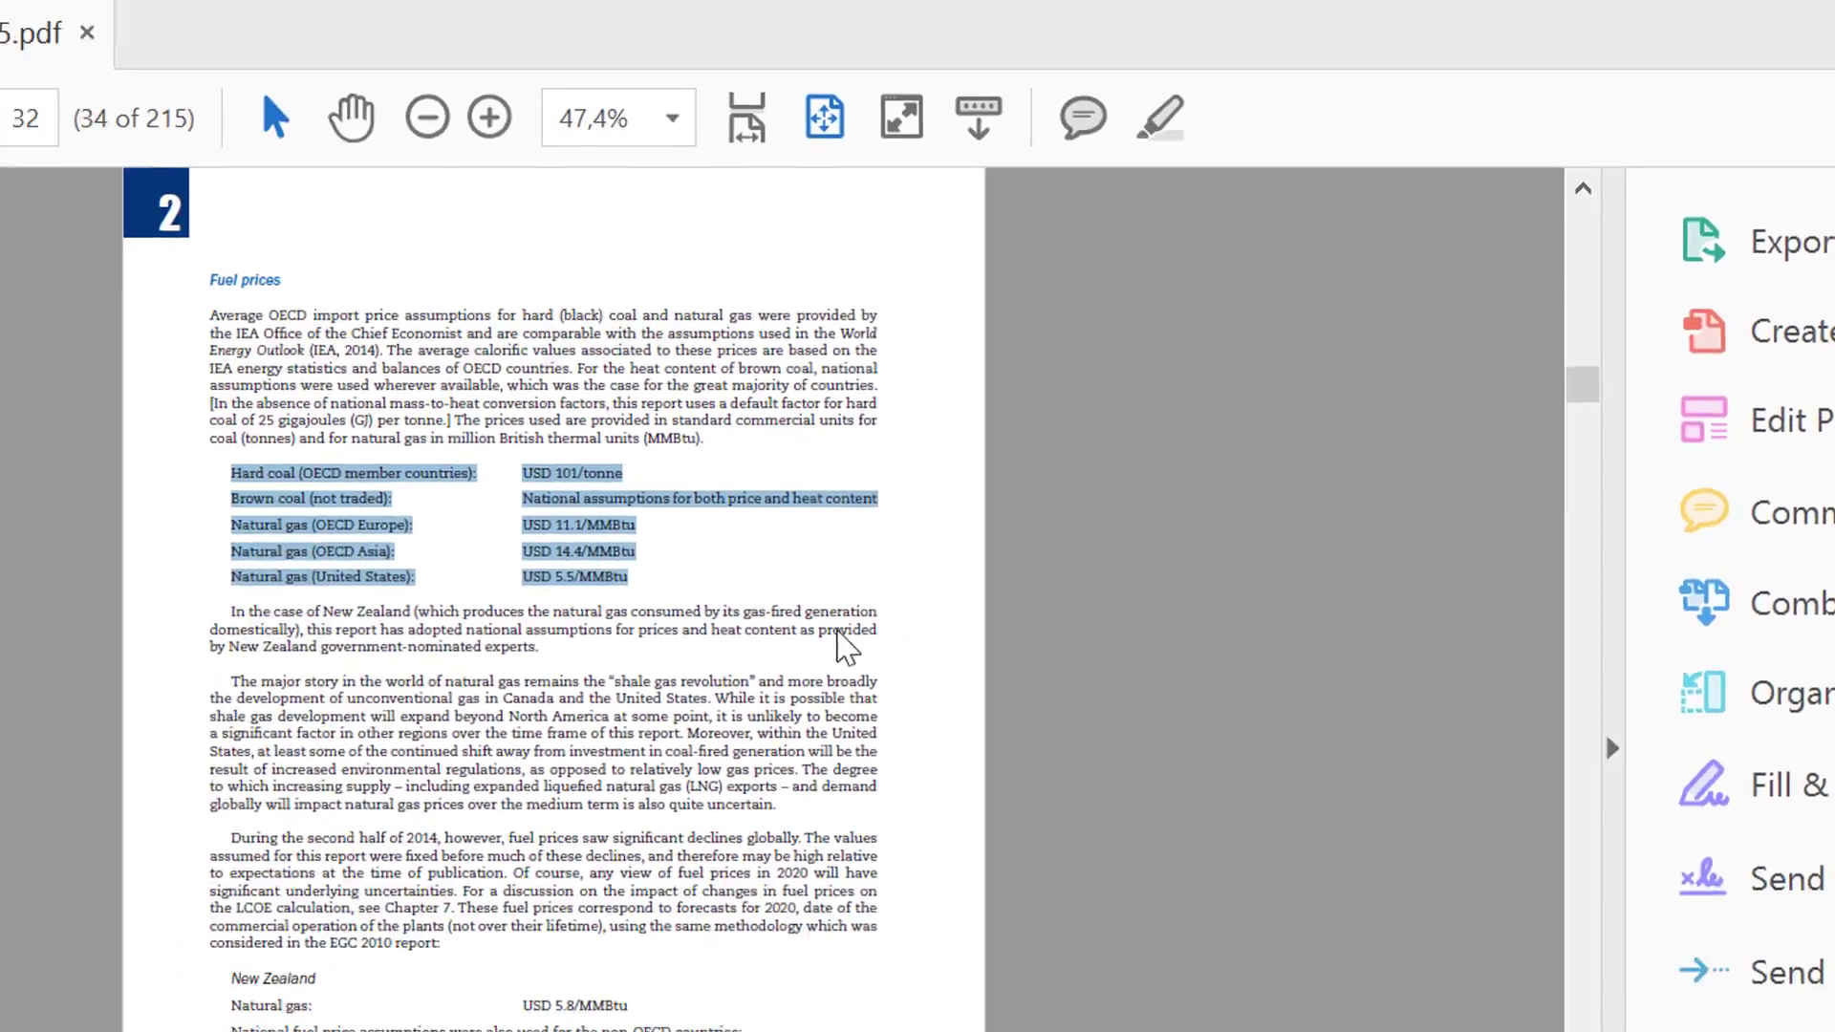
scroll(529, 810, up, 15)
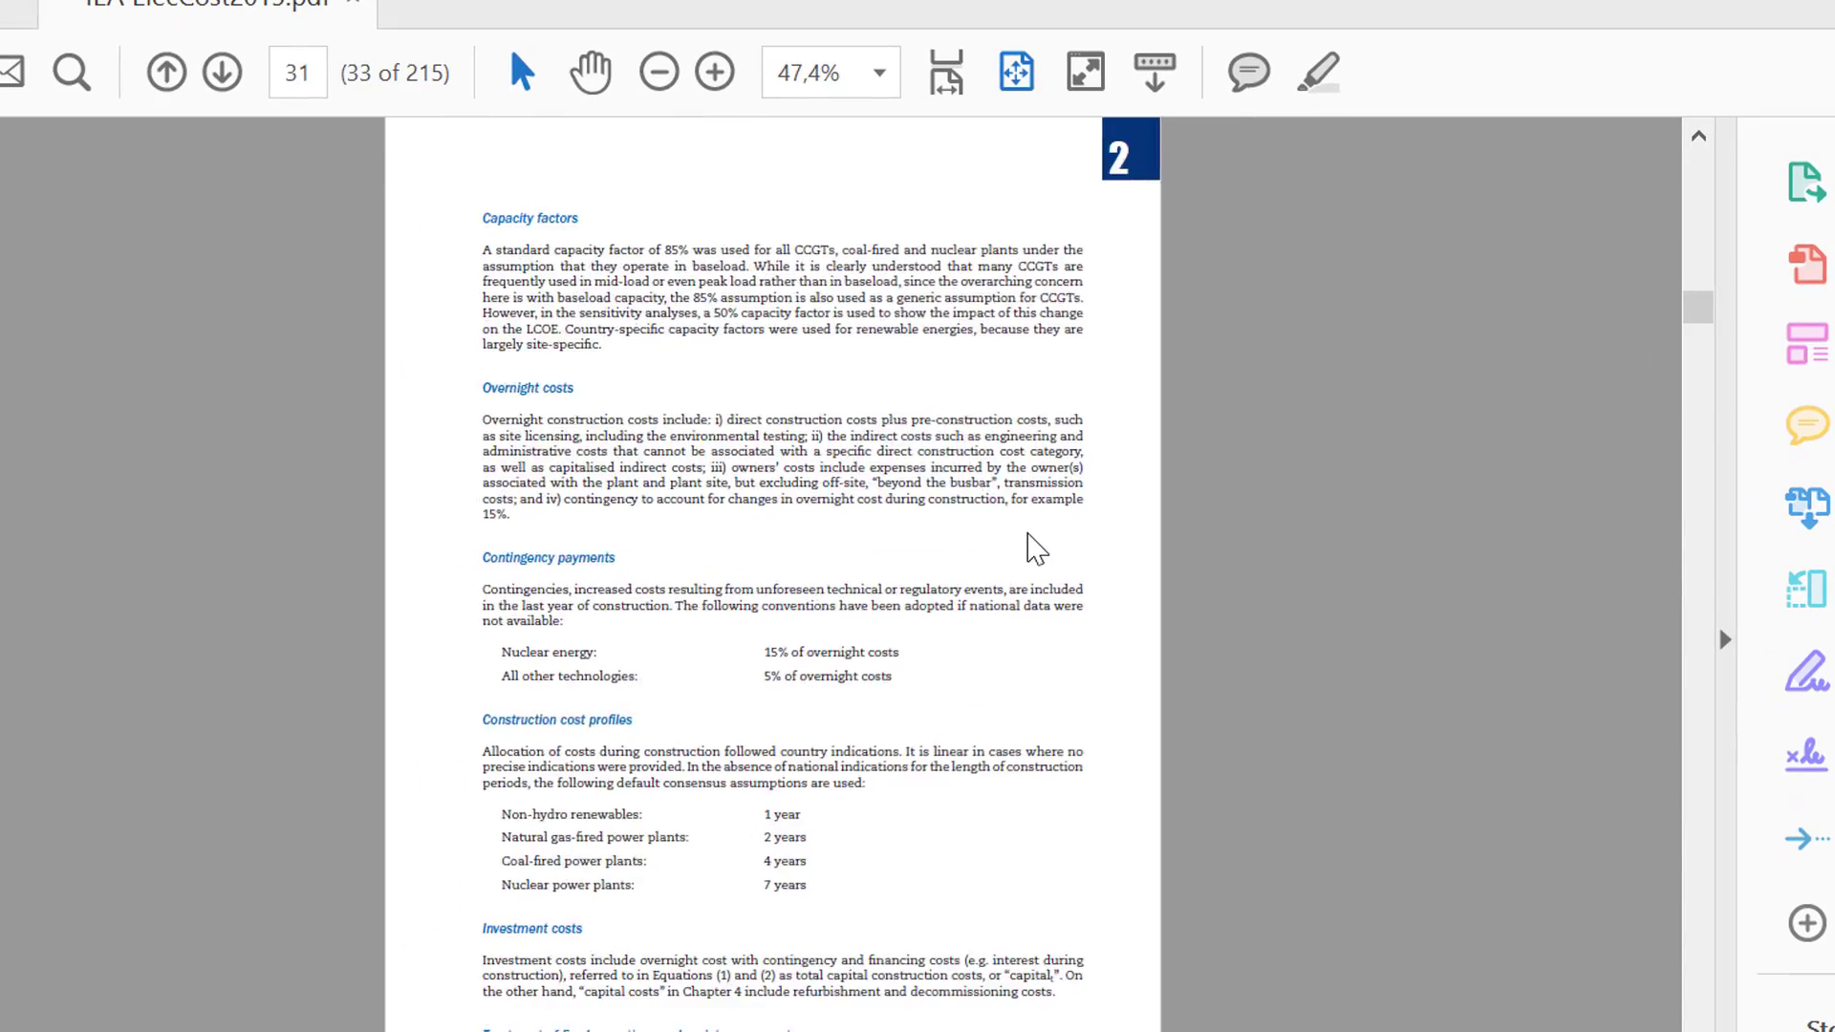
scroll(1032, 545, up, 20)
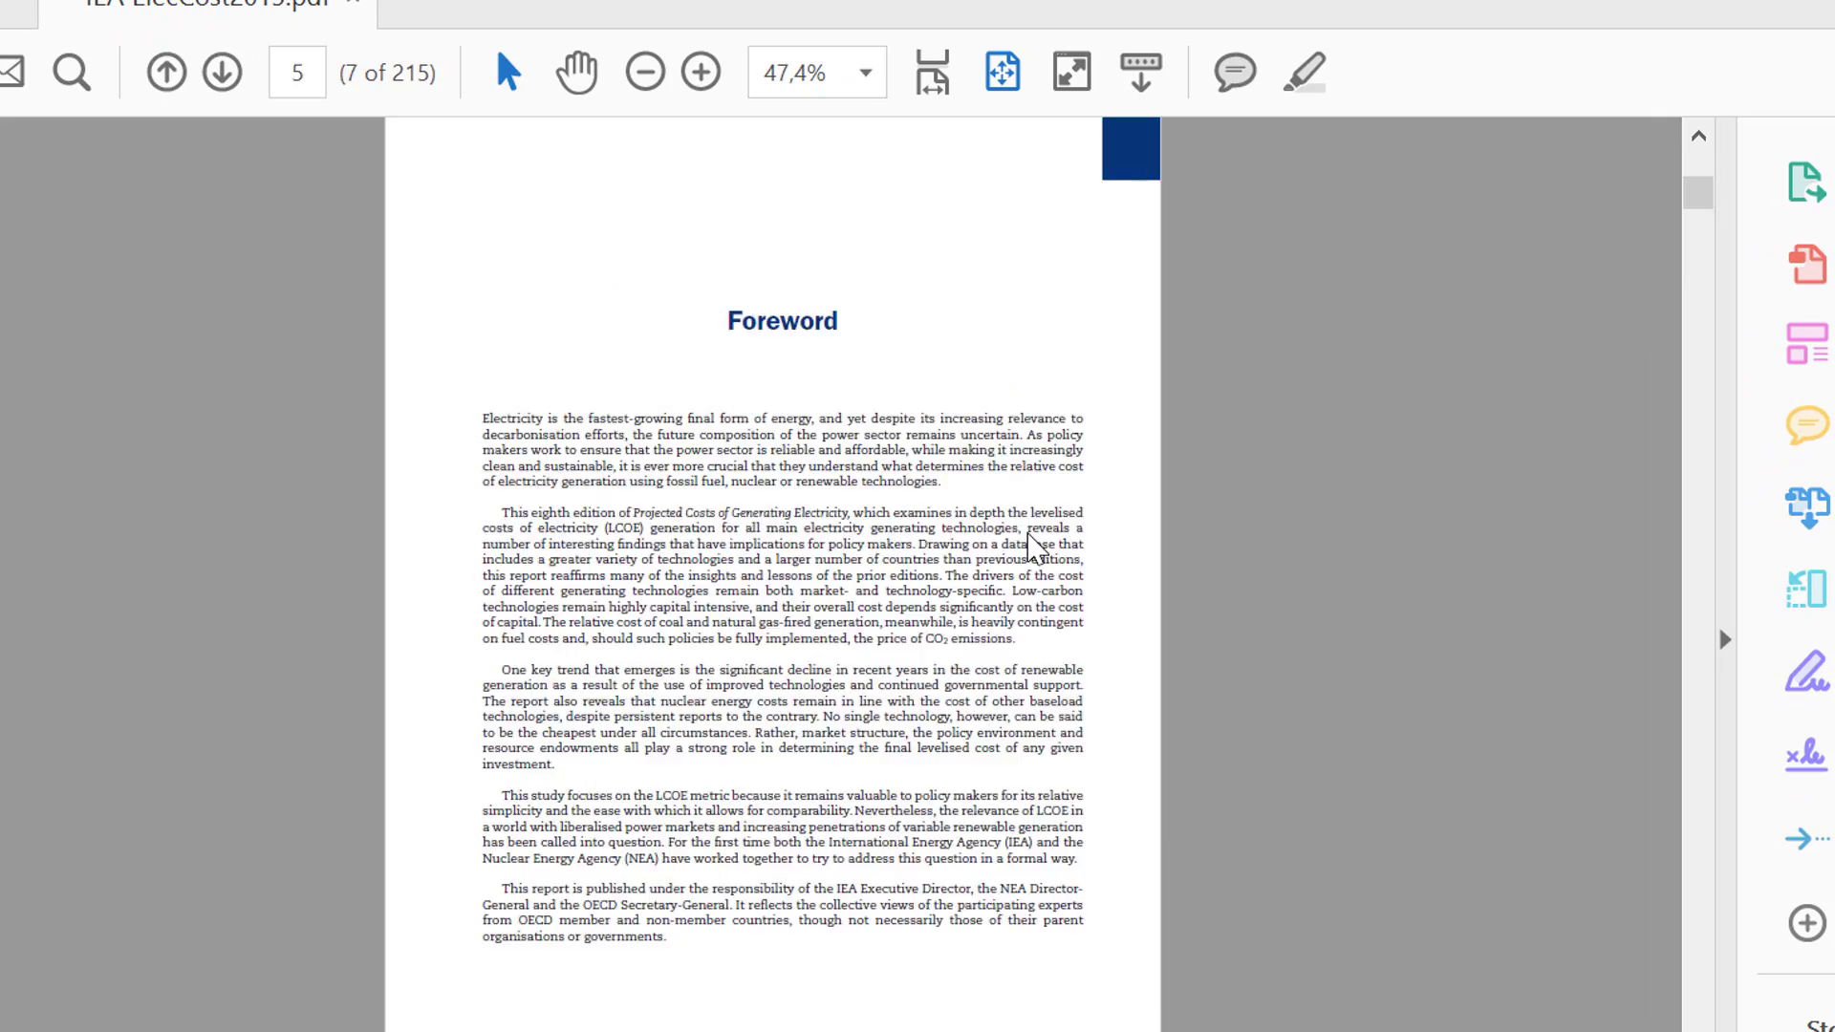
scroll(1035, 549, down, 10)
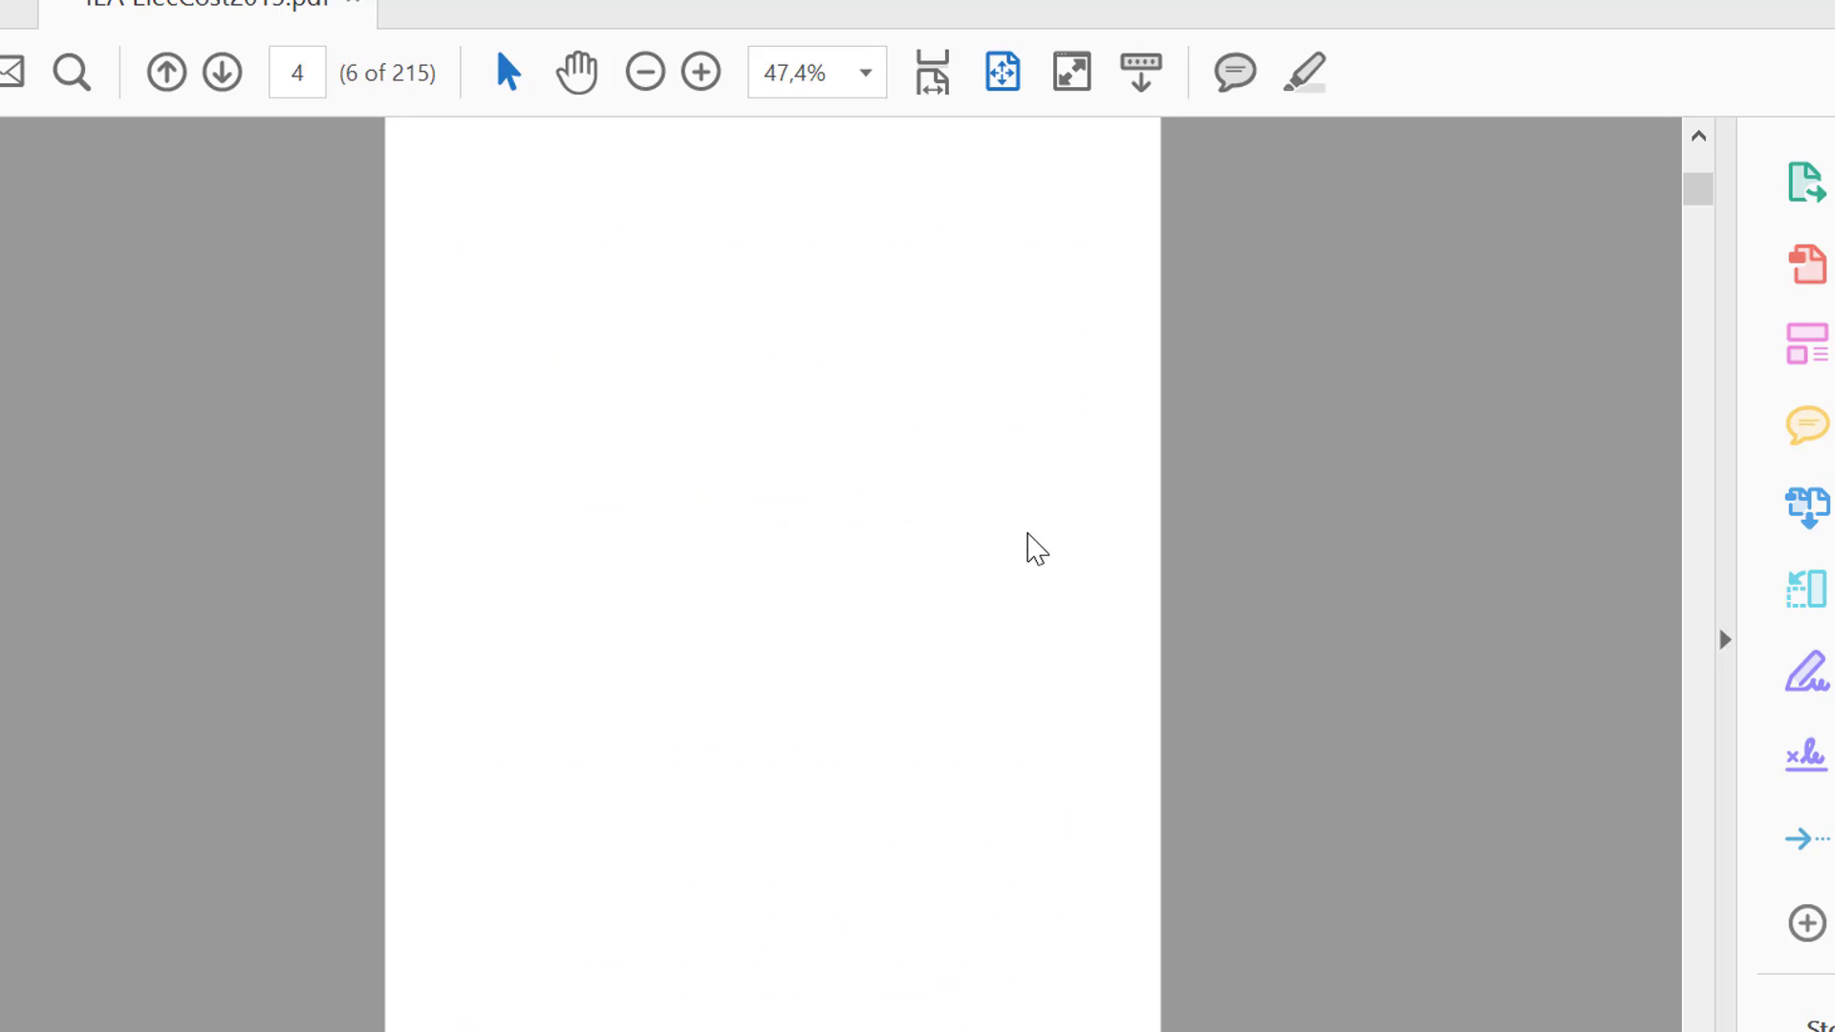
scroll(1035, 550, down, 12)
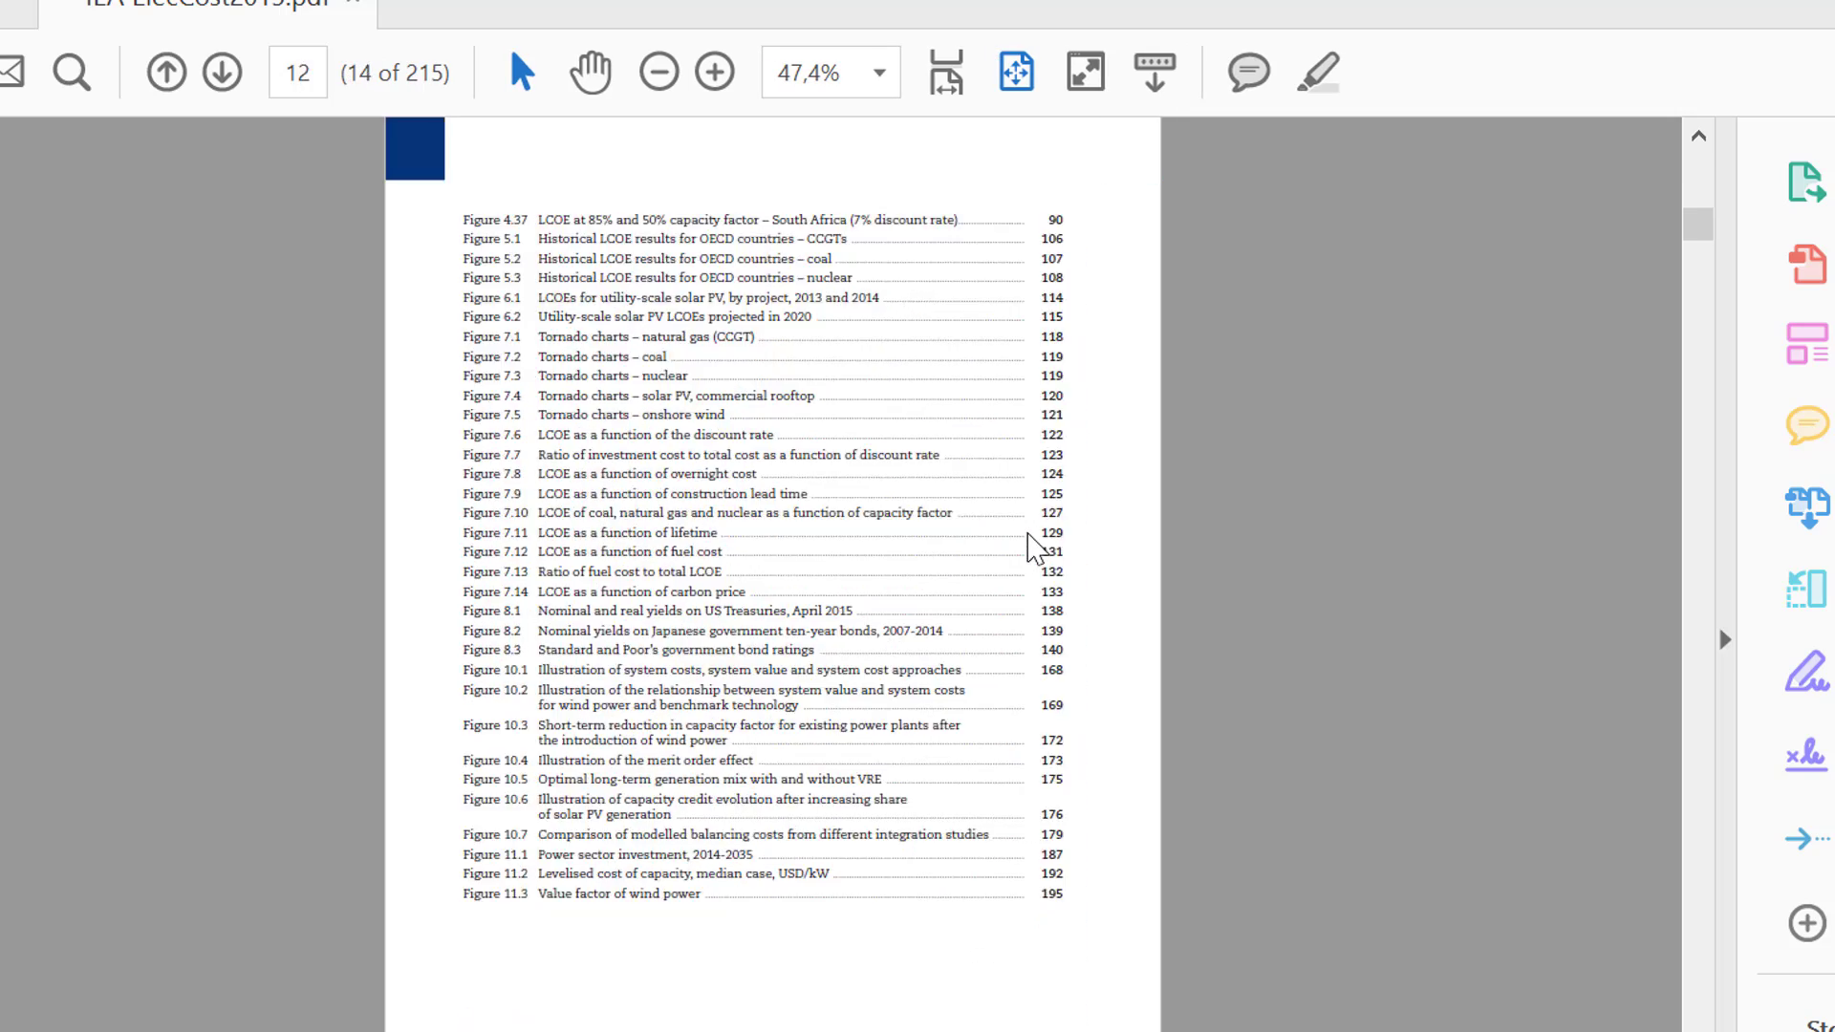
scroll(1035, 549, down, 12)
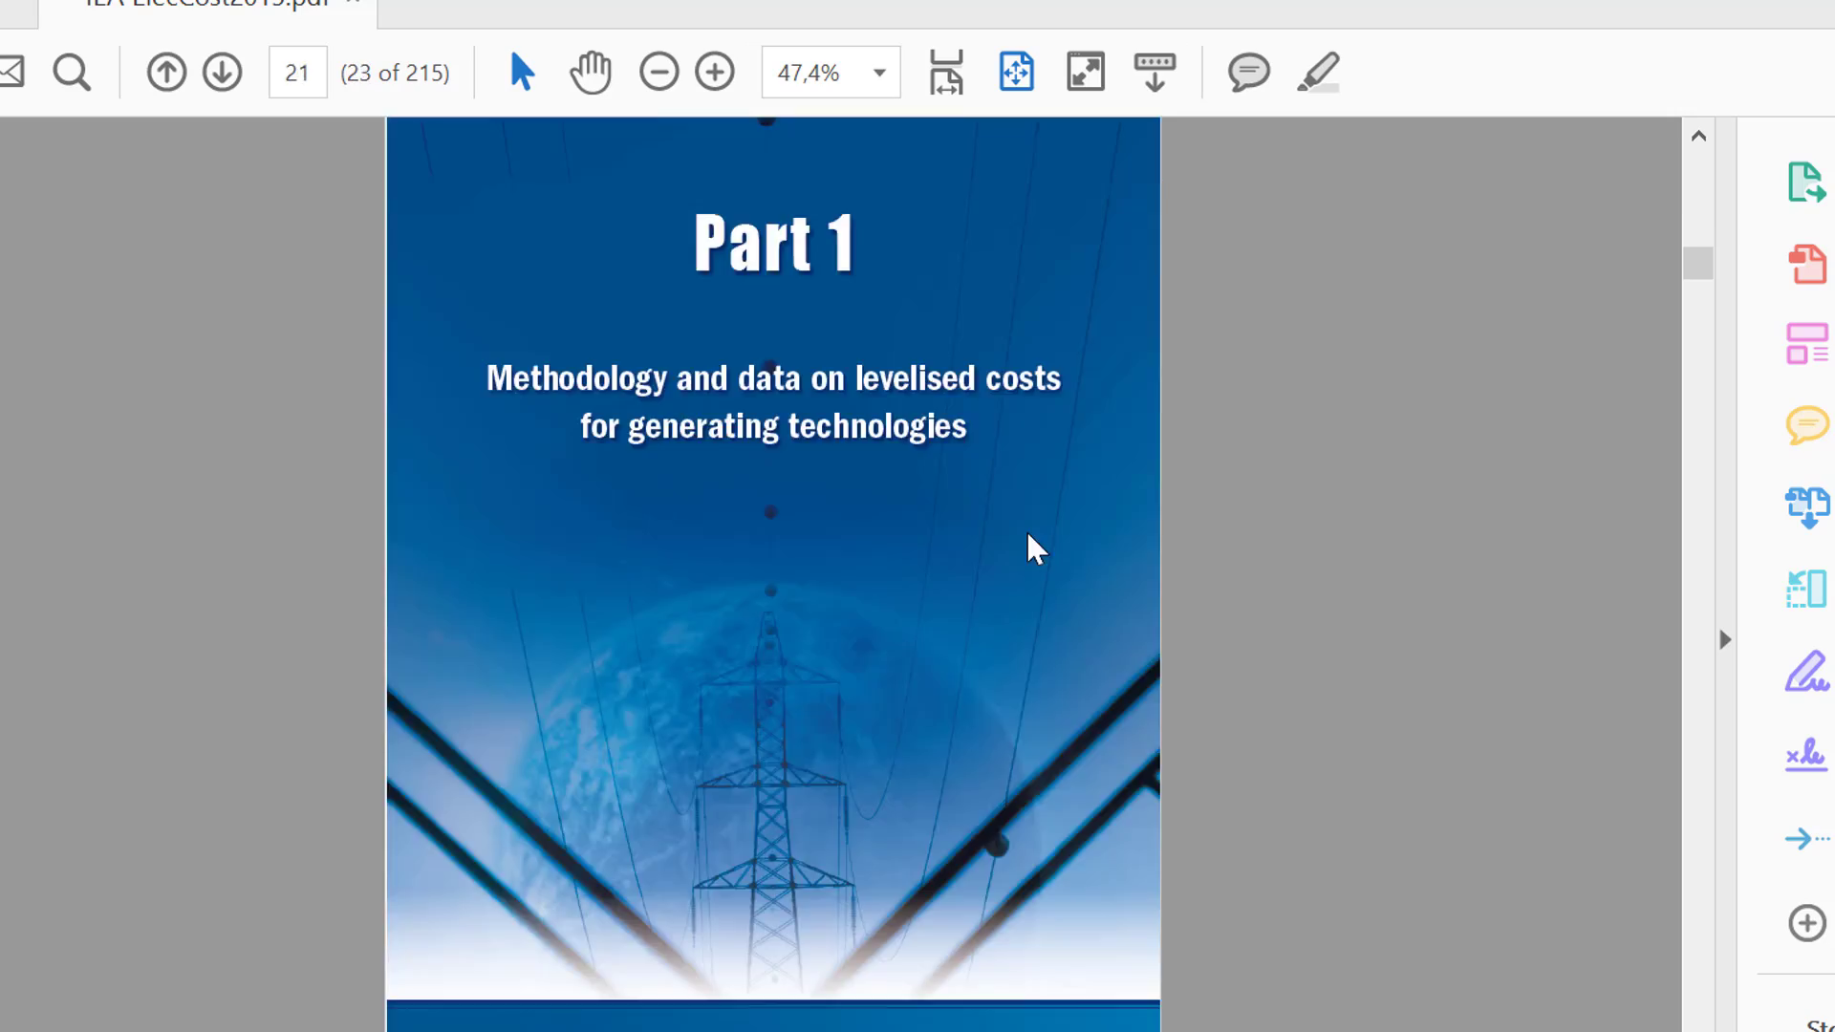
scroll(1035, 549, down, 12)
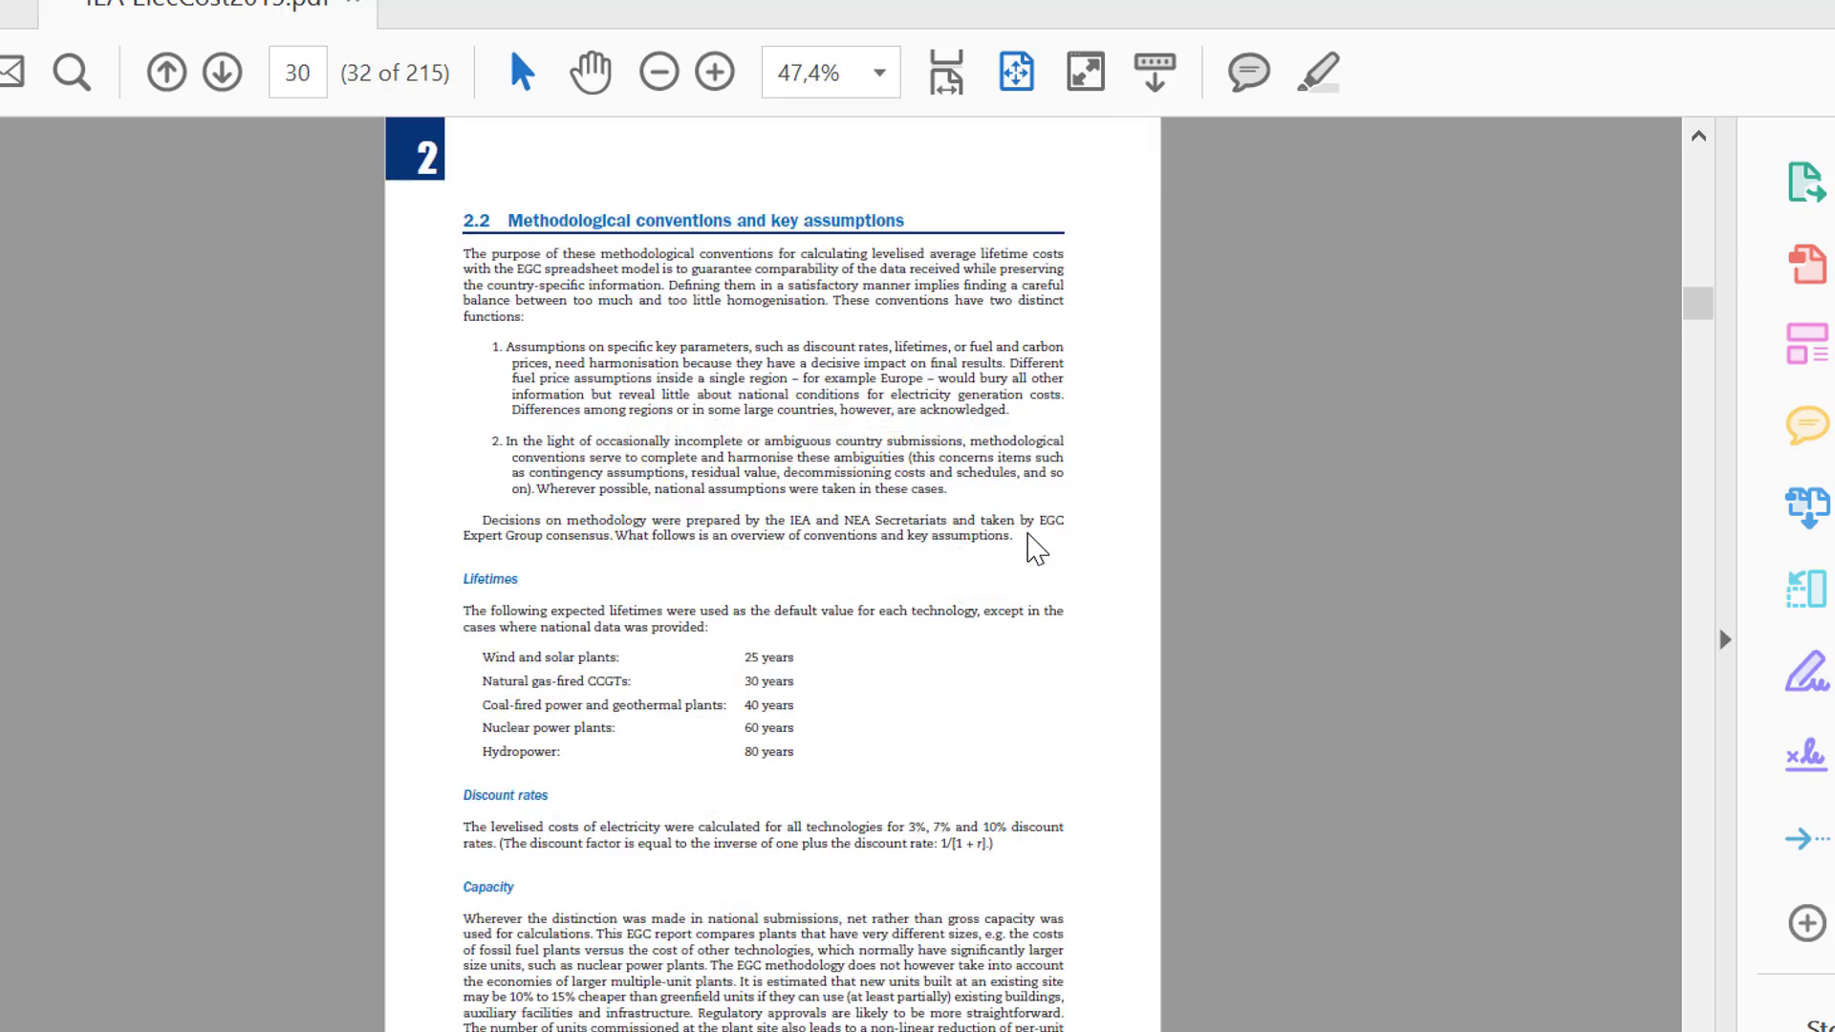
scroll(1035, 550, down, 12)
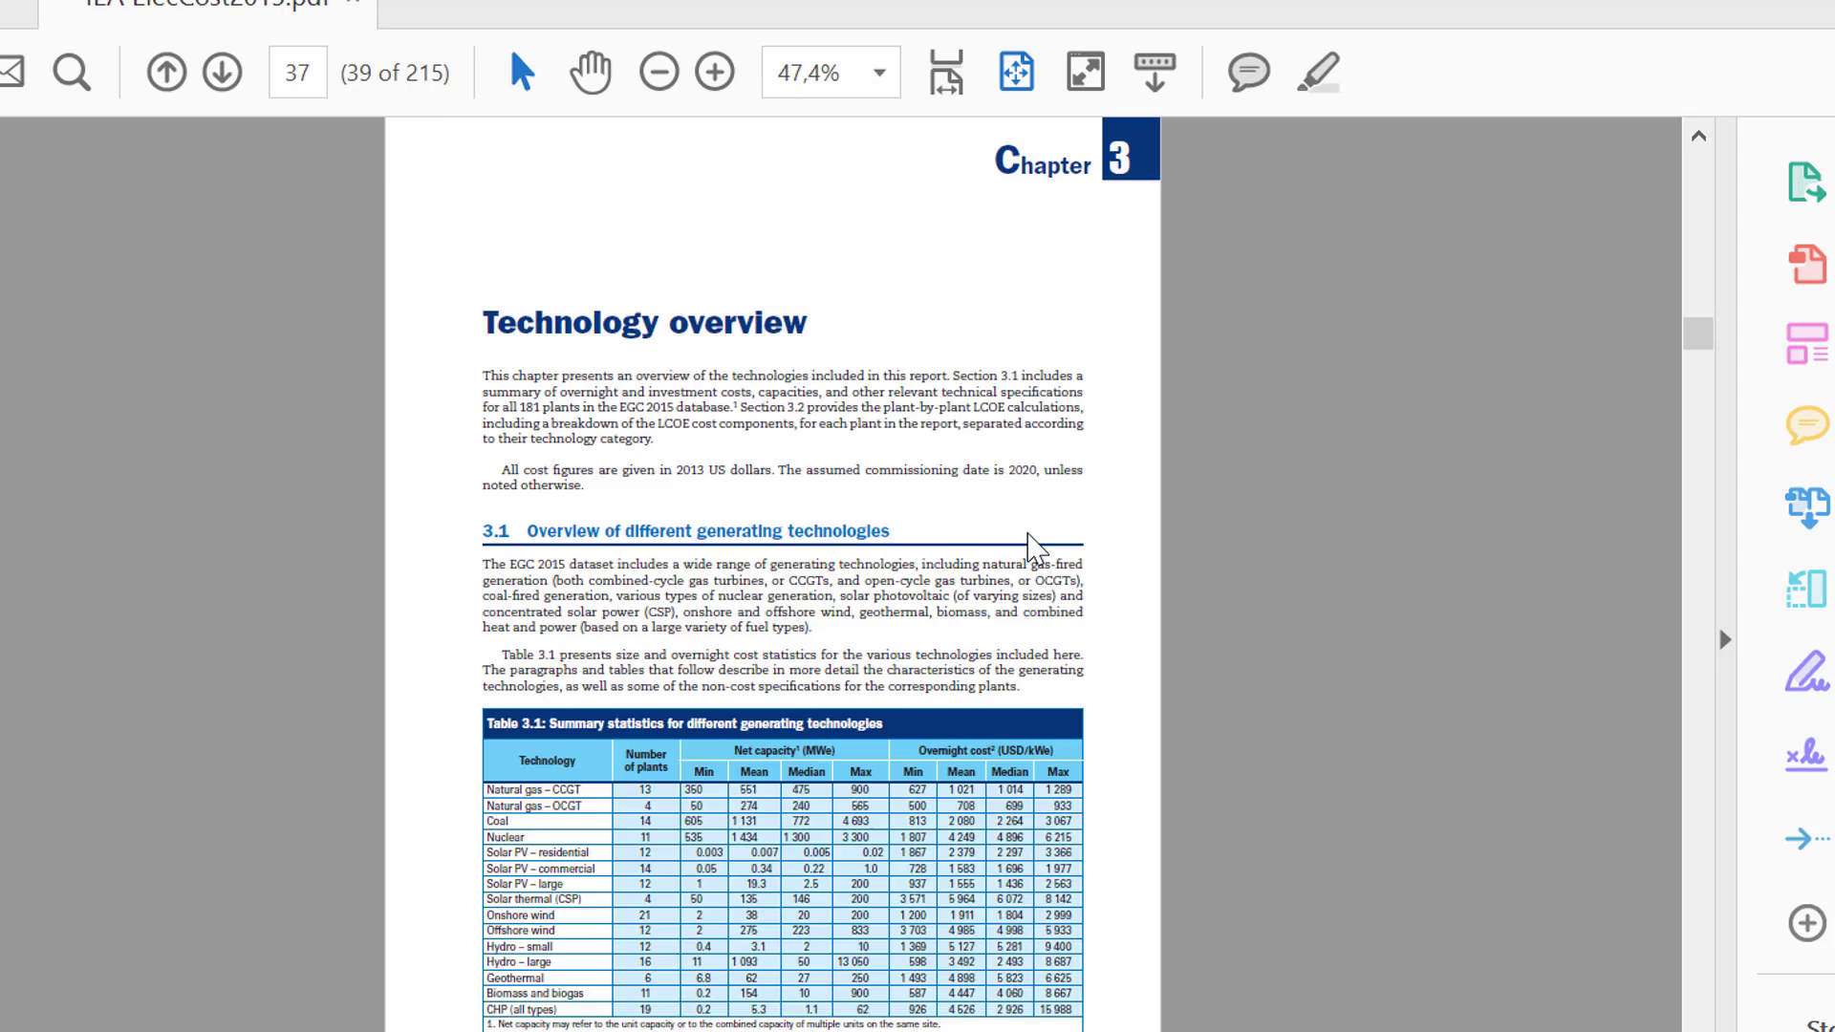
scroll(1035, 549, down, 6)
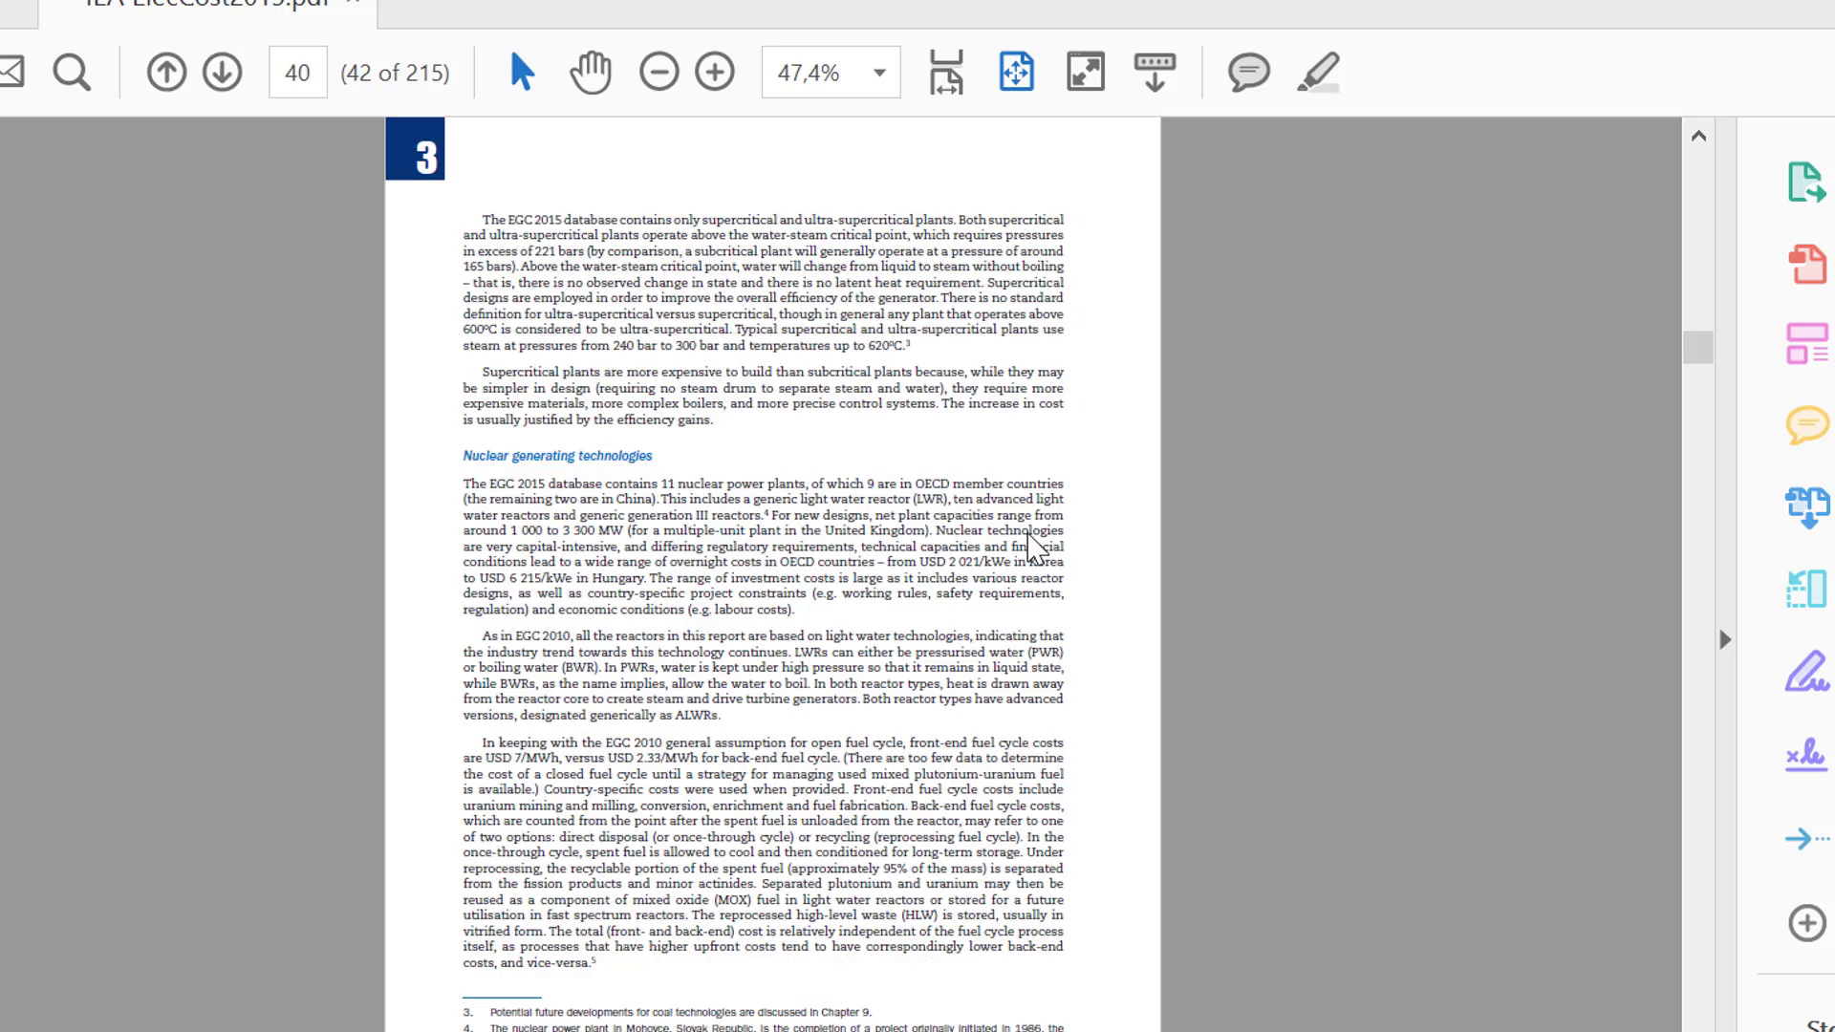
scroll(1035, 549, down, 3)
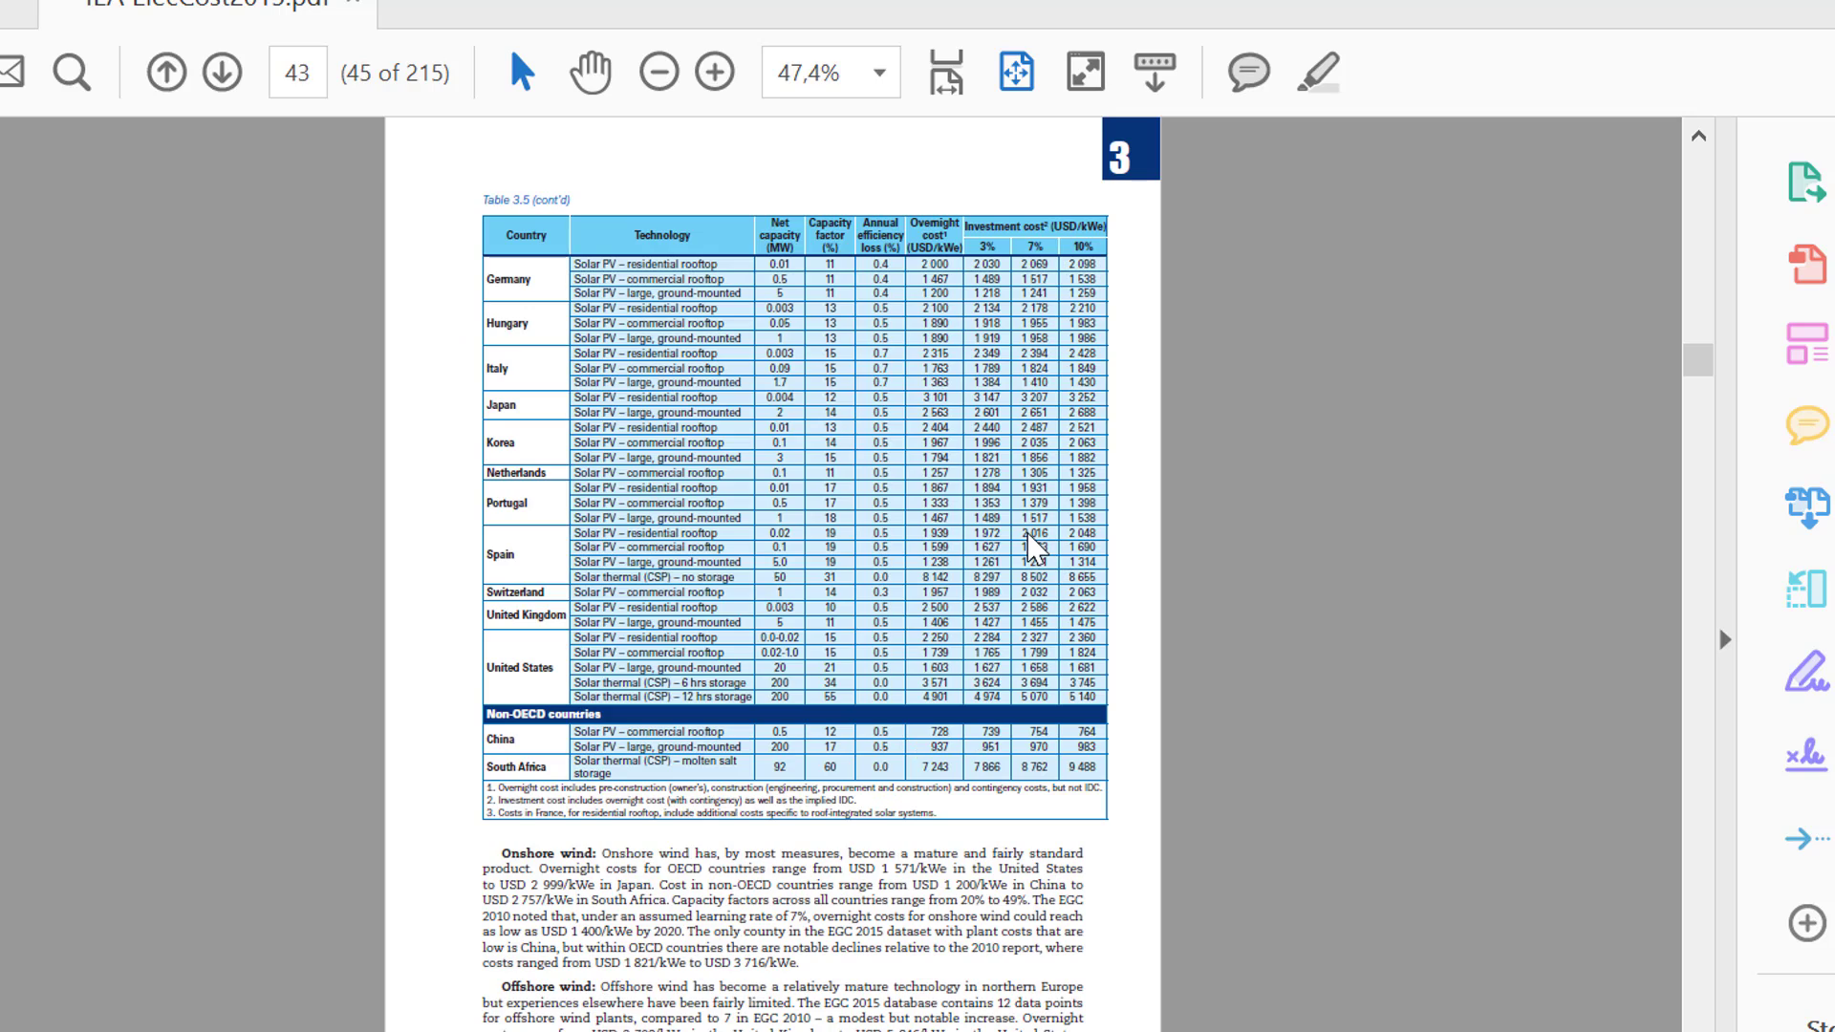
scroll(1032, 546, up, 3)
scroll(1032, 547, down, 6)
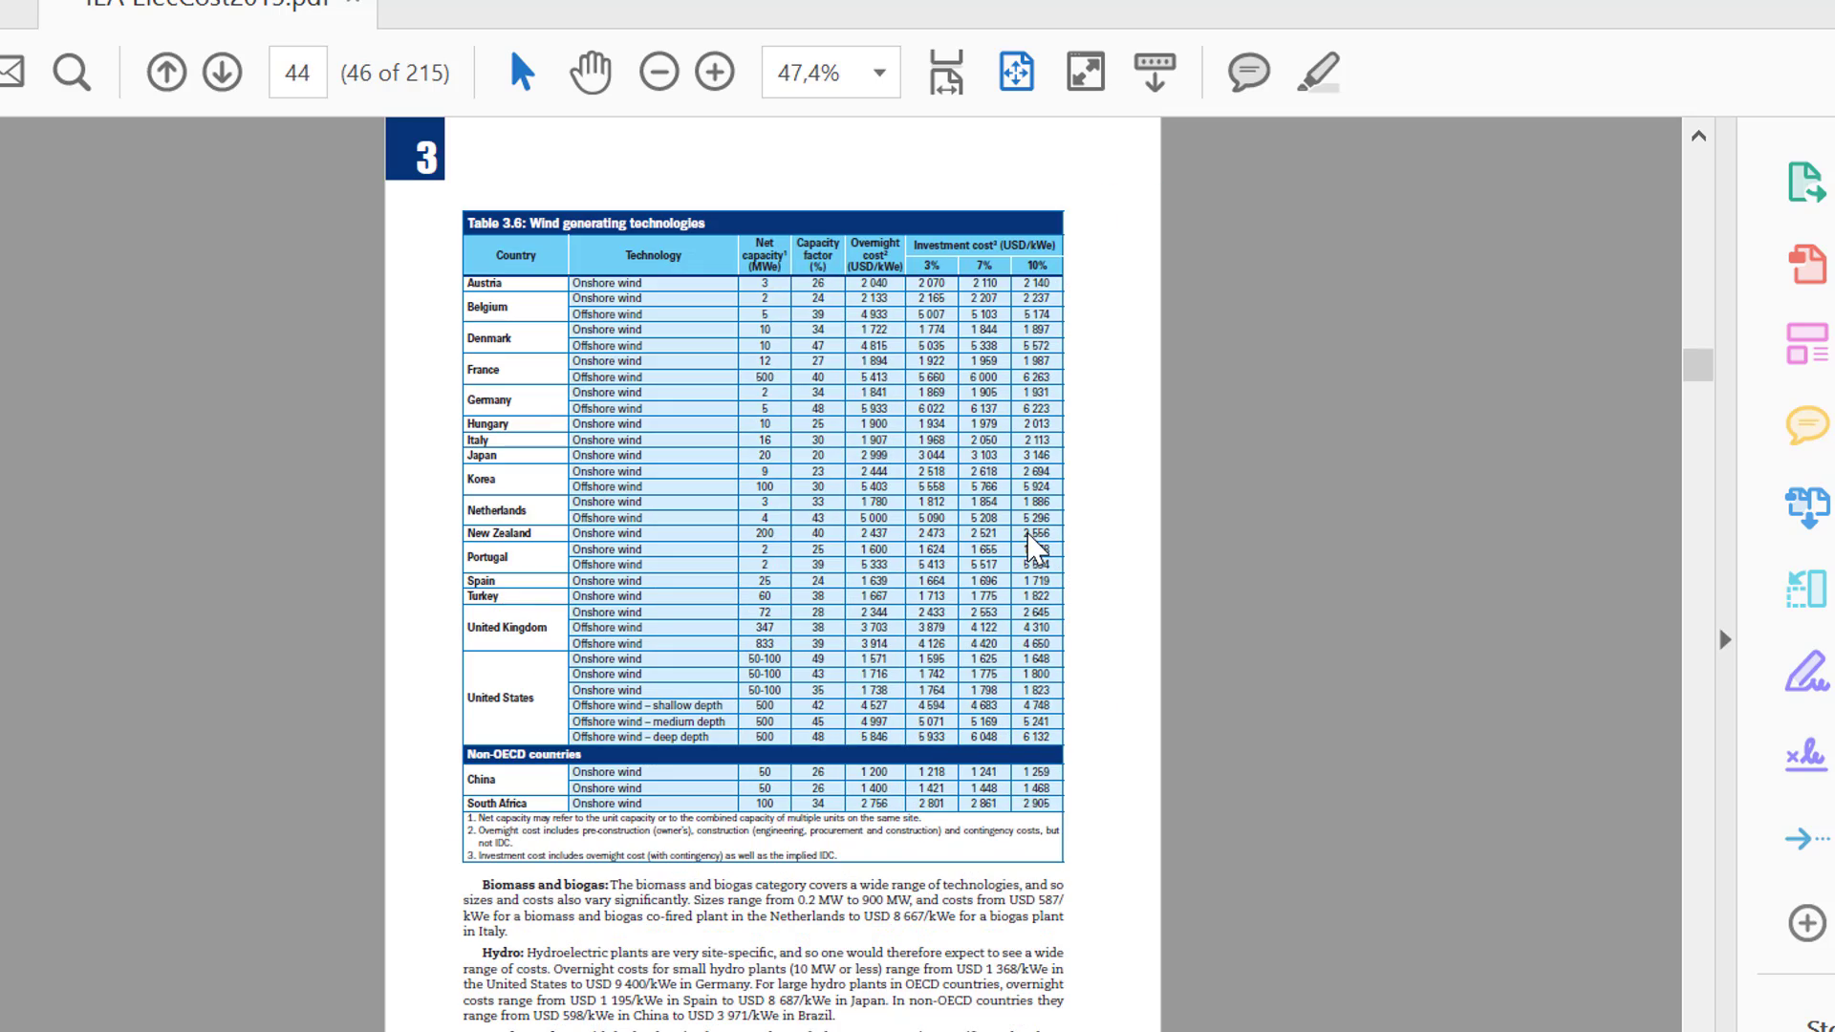
Copy the column headings and all rows of Table 3.6 from the PDF into a new Excel workbook, starting at A1
drag(476, 245, 1062, 799)
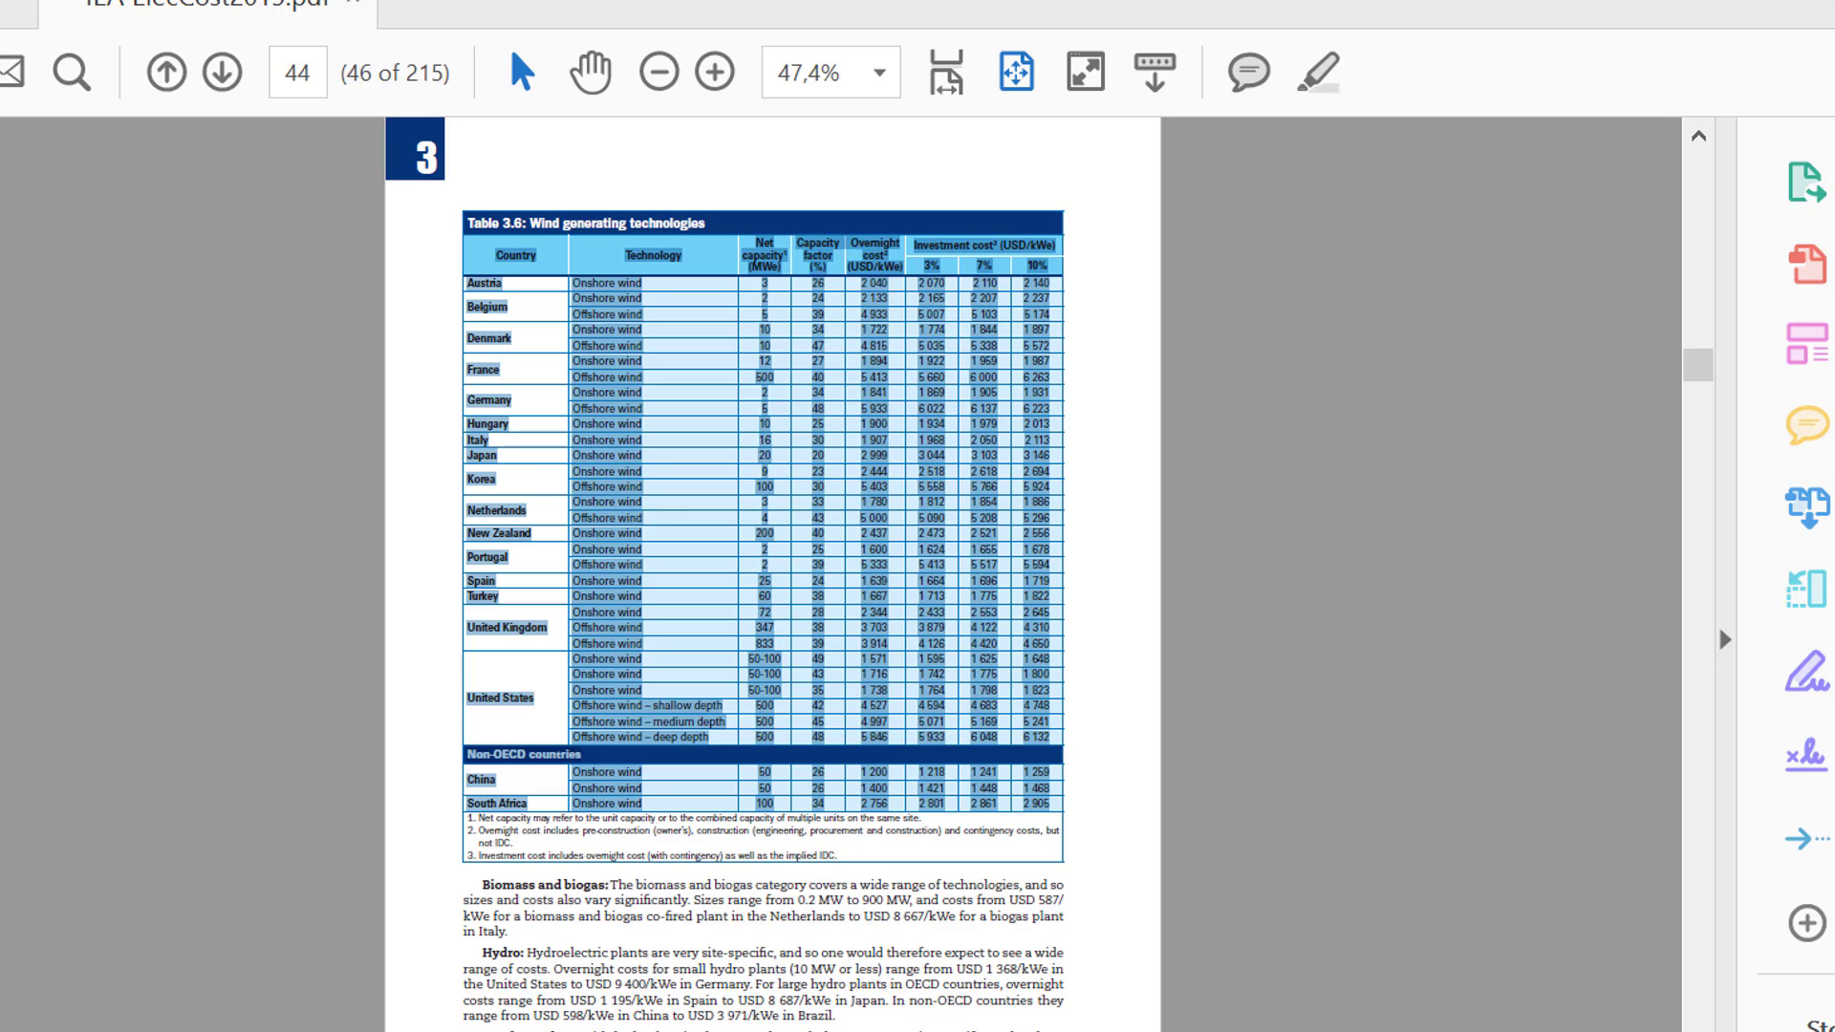
mouse_move(876, 1031)
click(468, 1013)
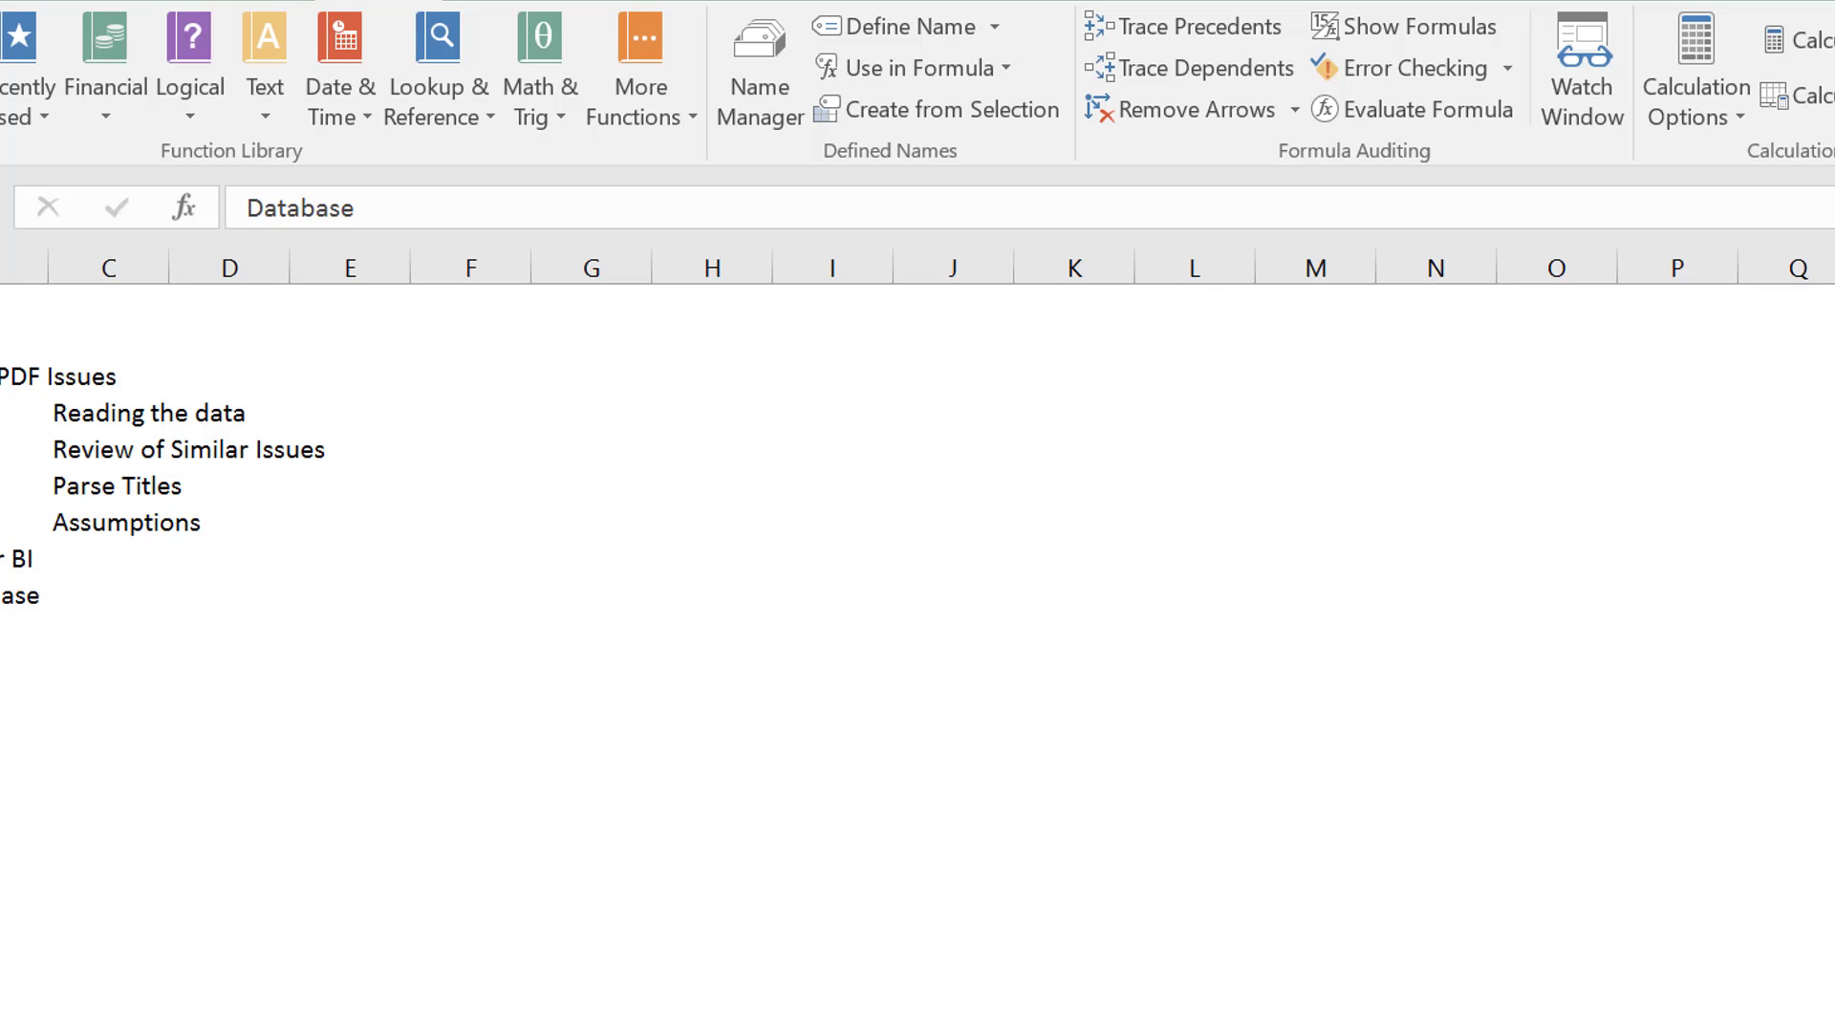
key(ctrl+n)
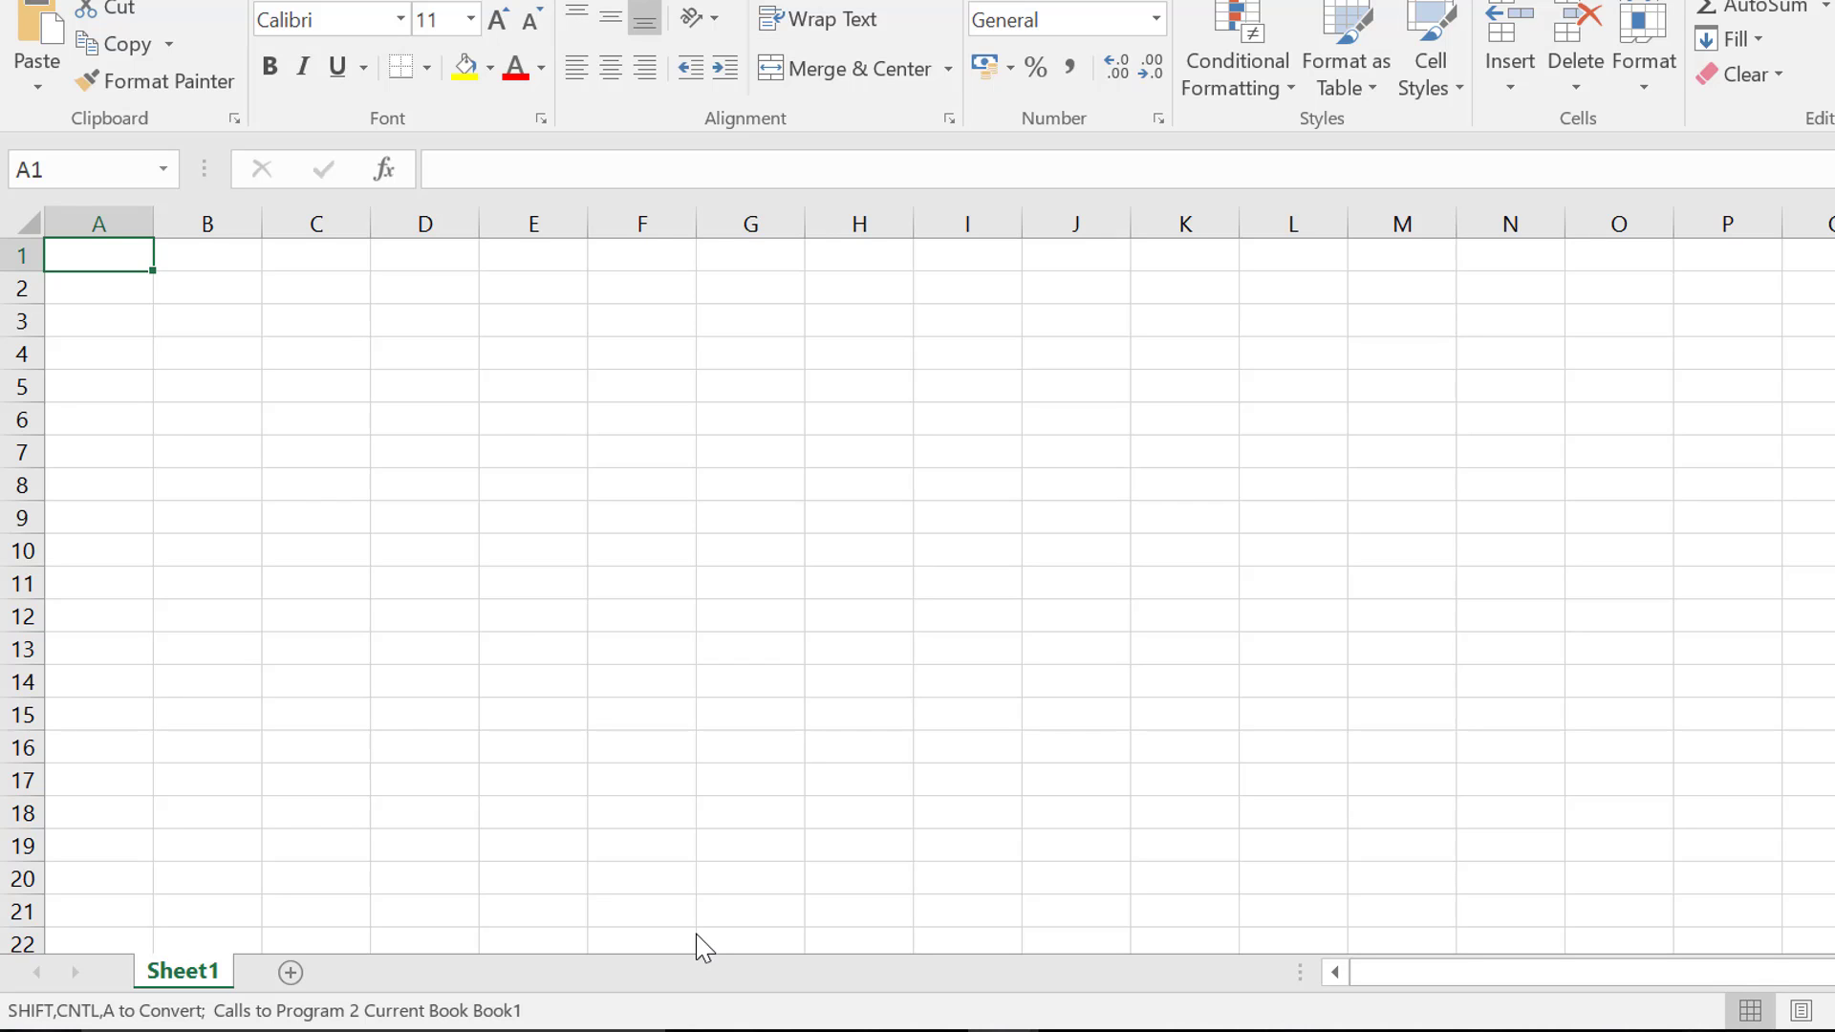
key(ctrl+v)
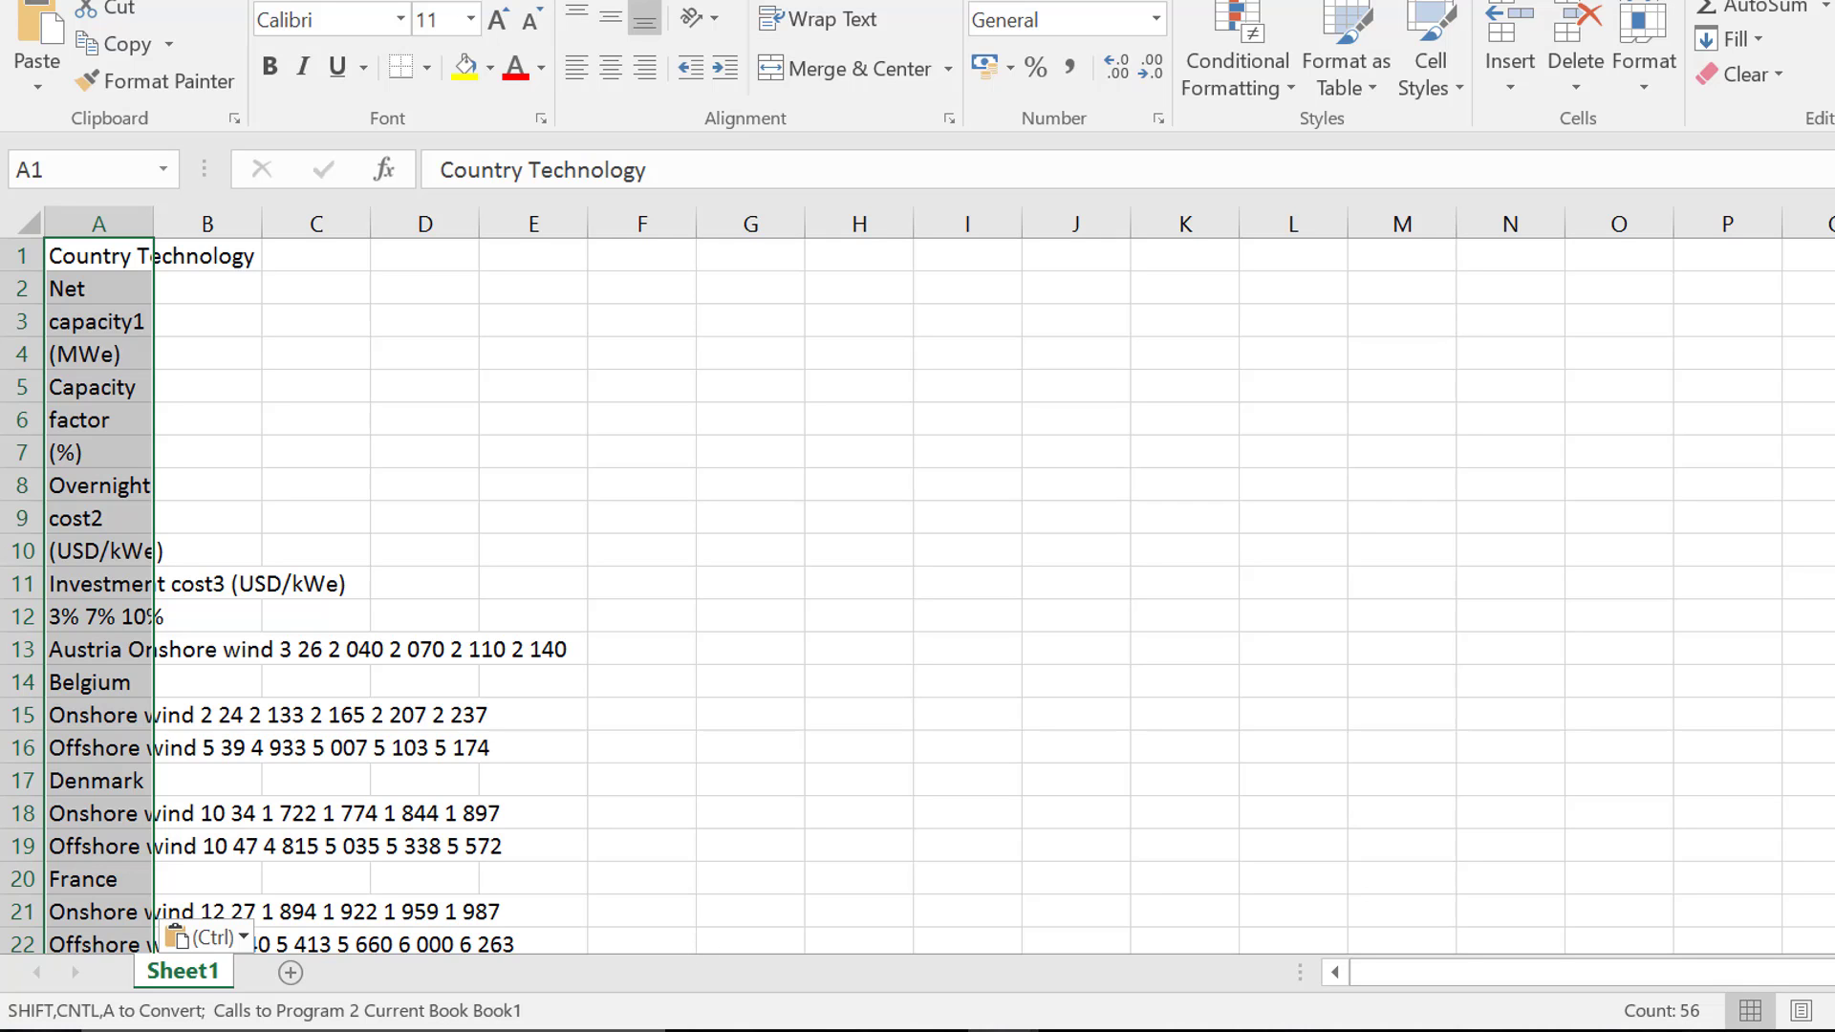
View the Contents sheet of Read PDF to Excel.xlsm and that of Generic Macros.xlsm
mouse_move(1004, 1030)
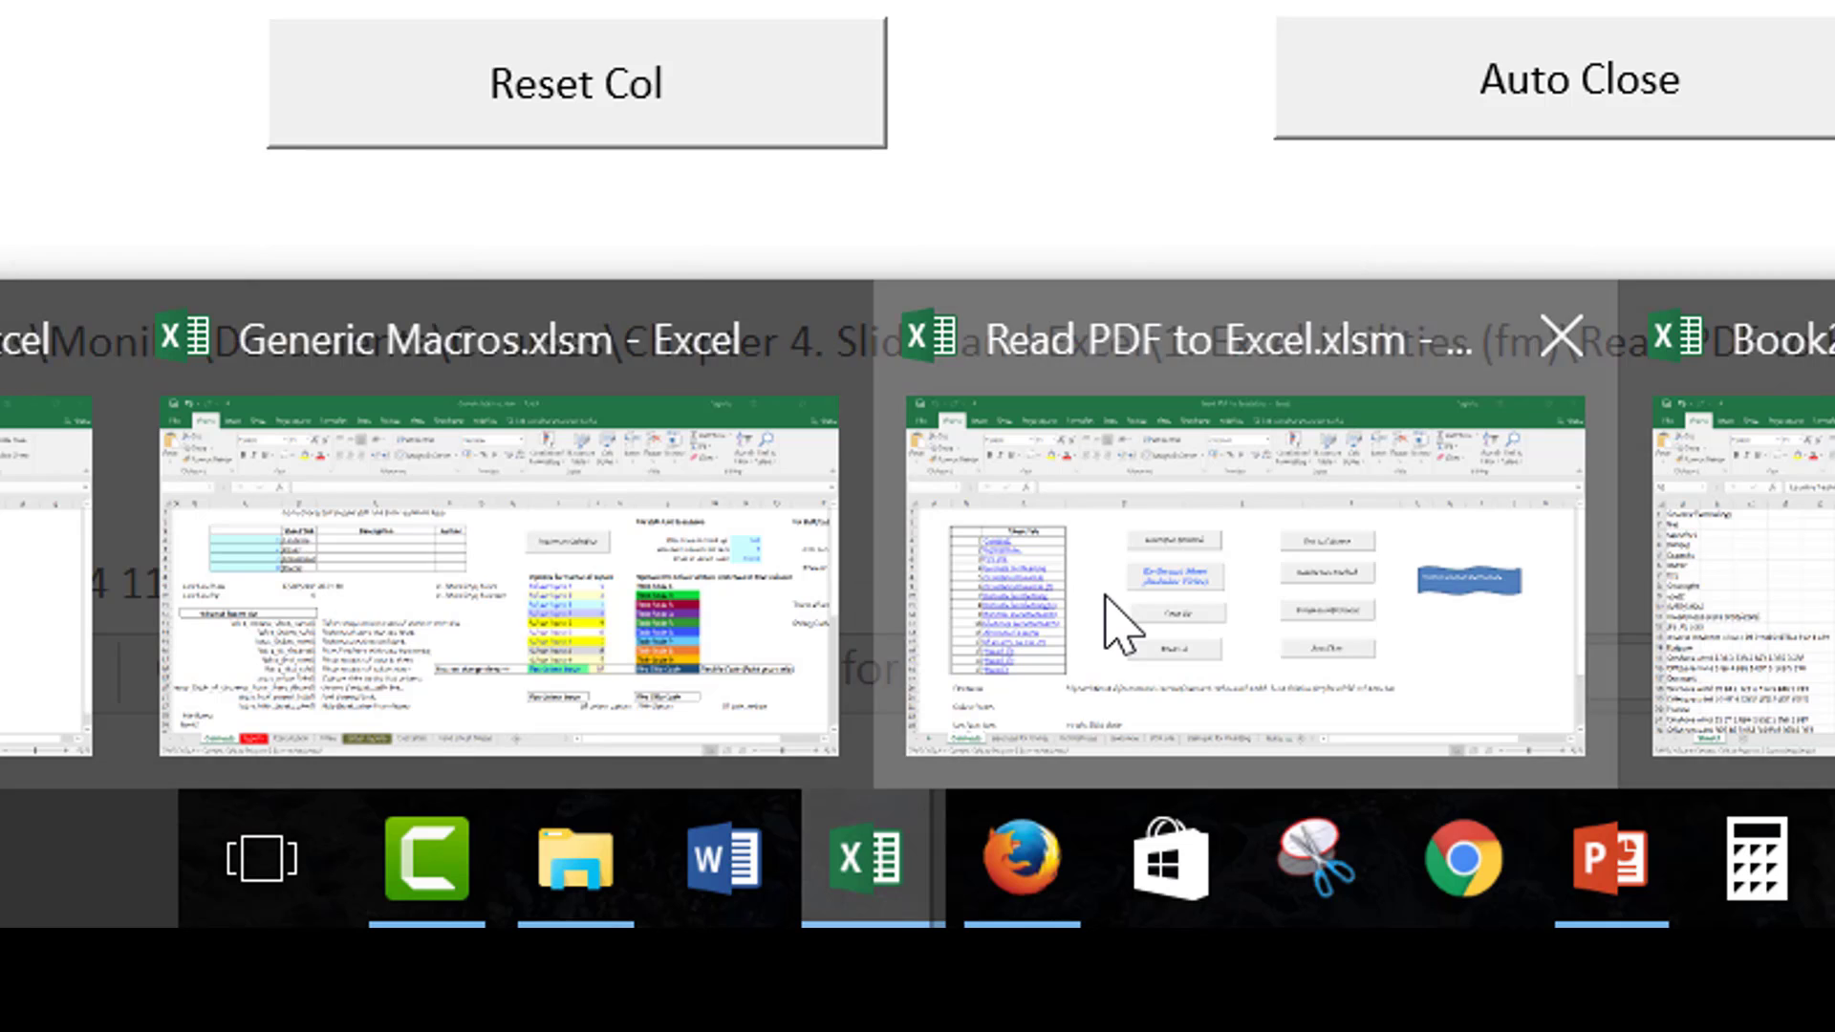
click(1110, 960)
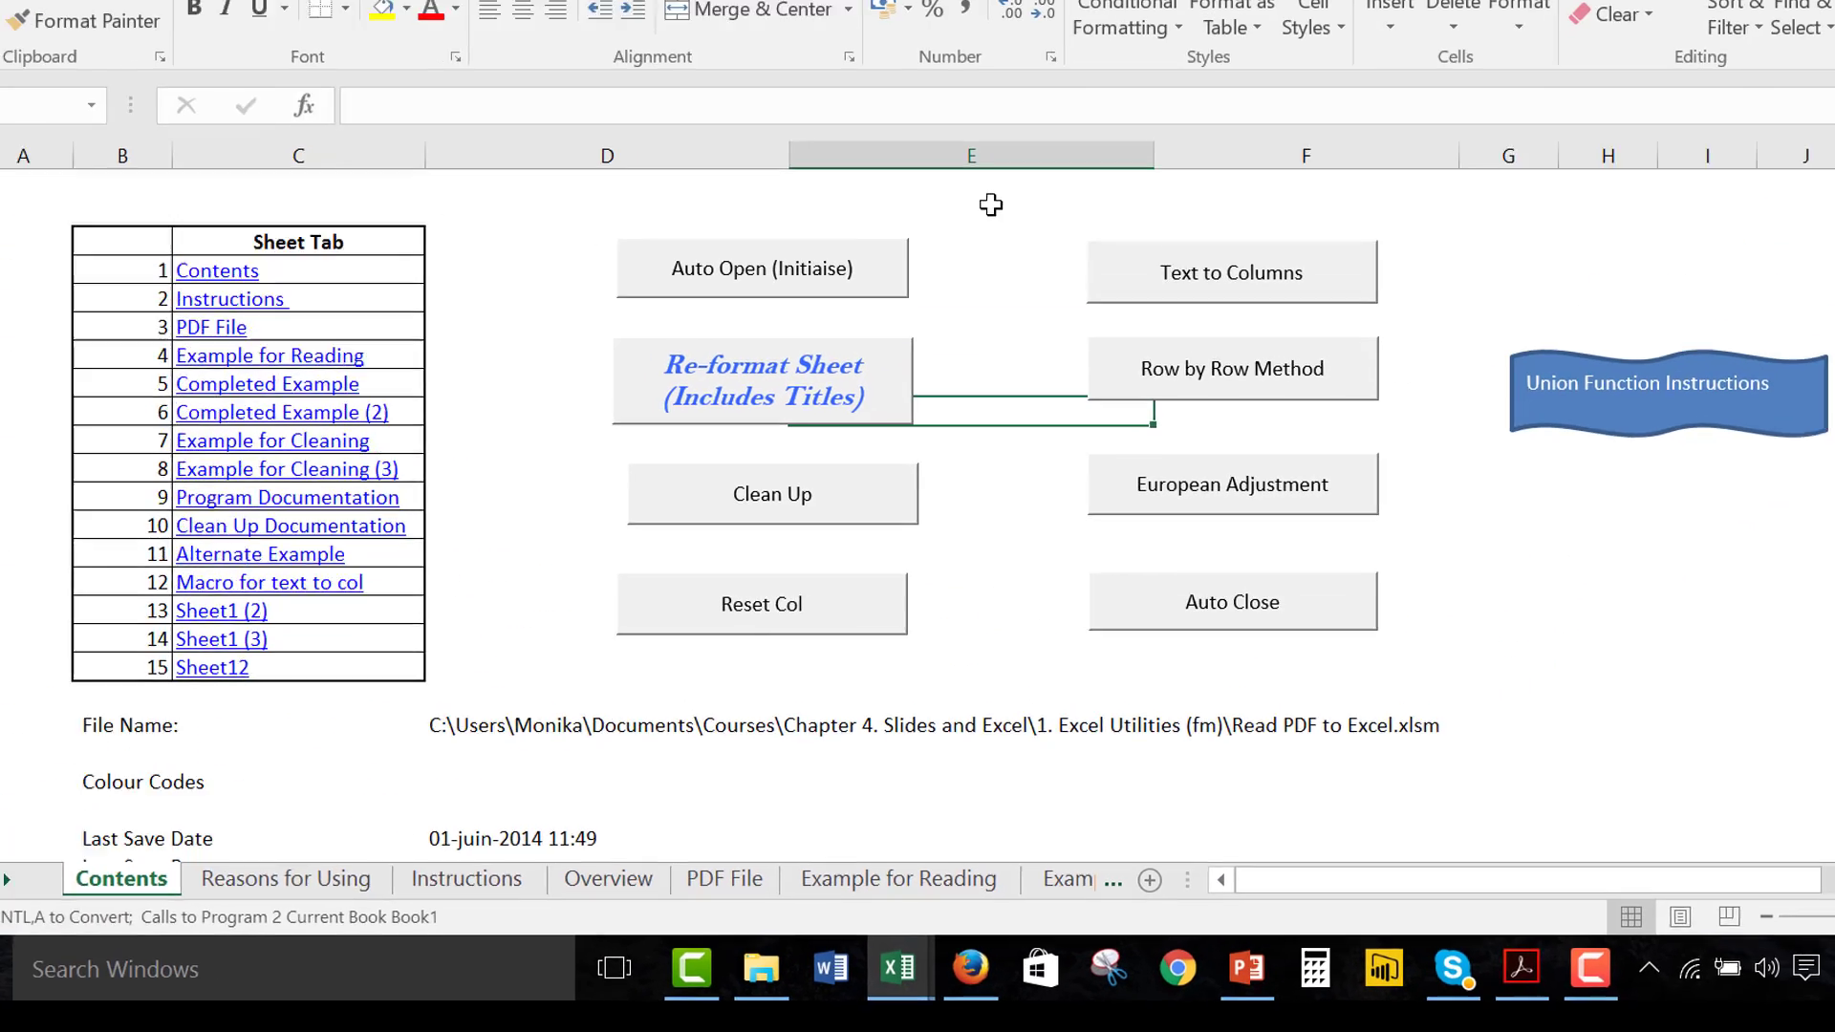
click(984, 268)
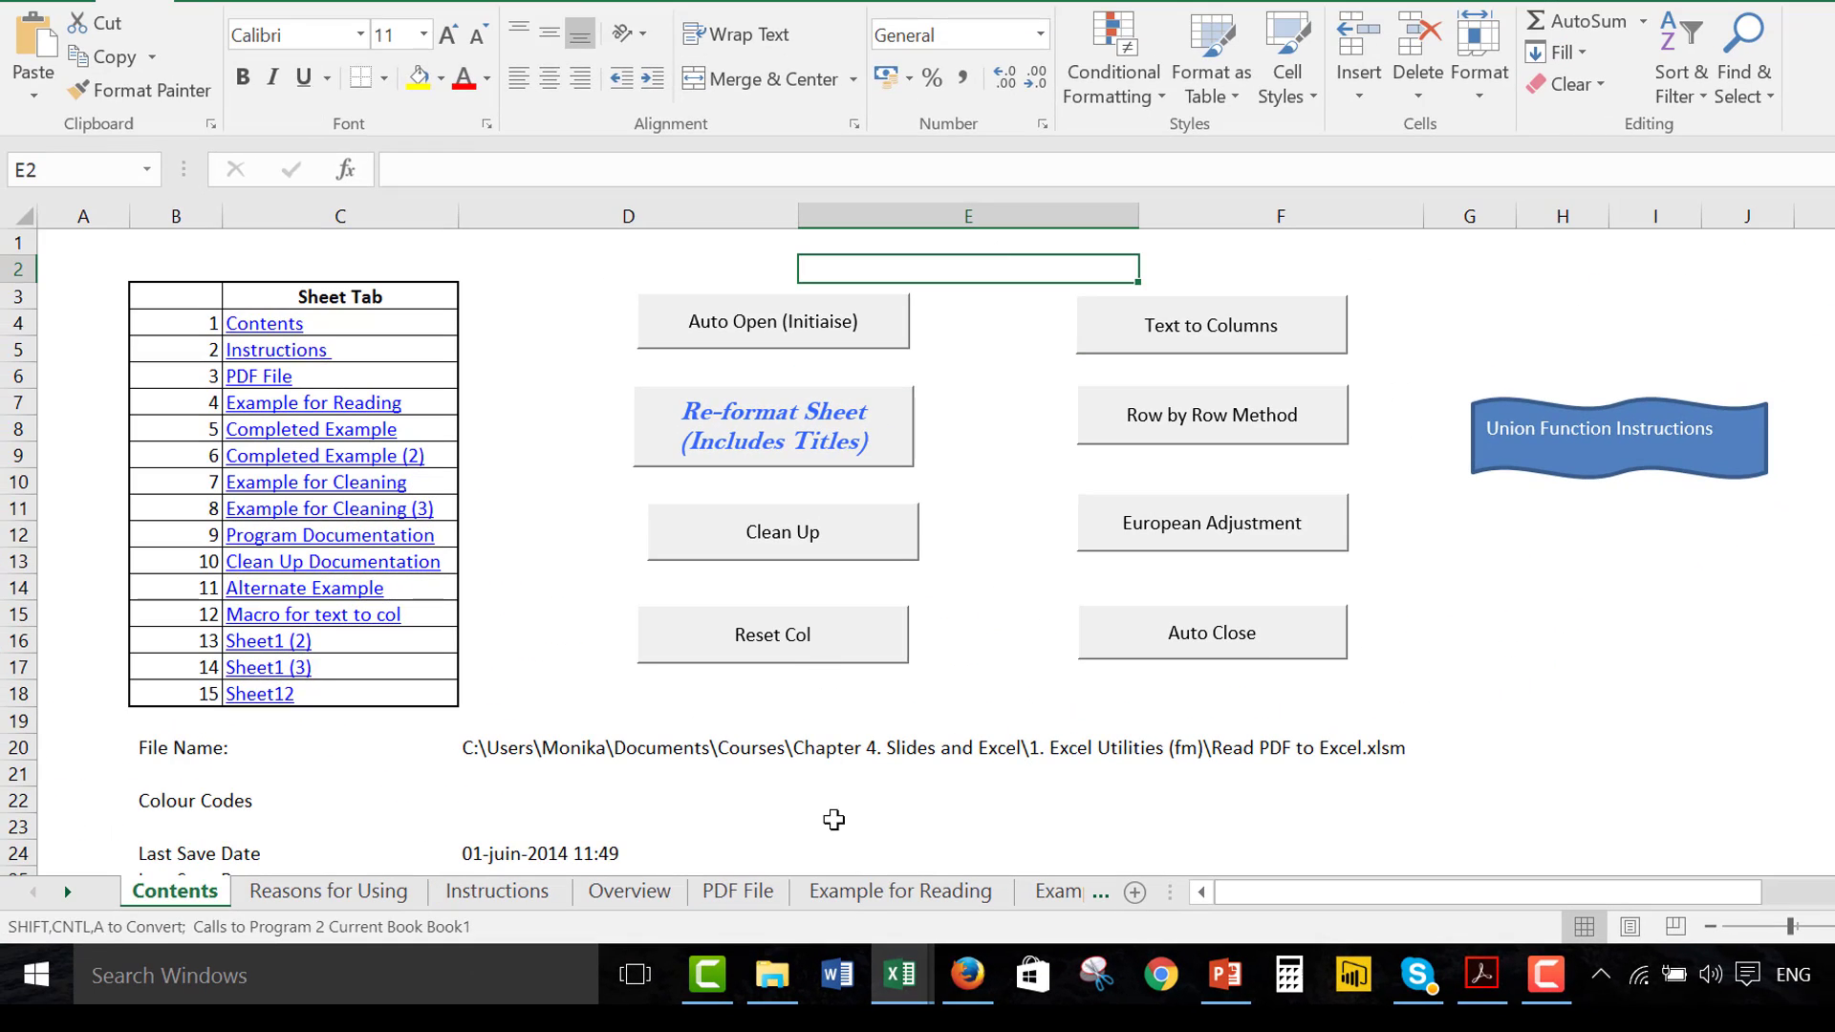
mouse_move(899, 975)
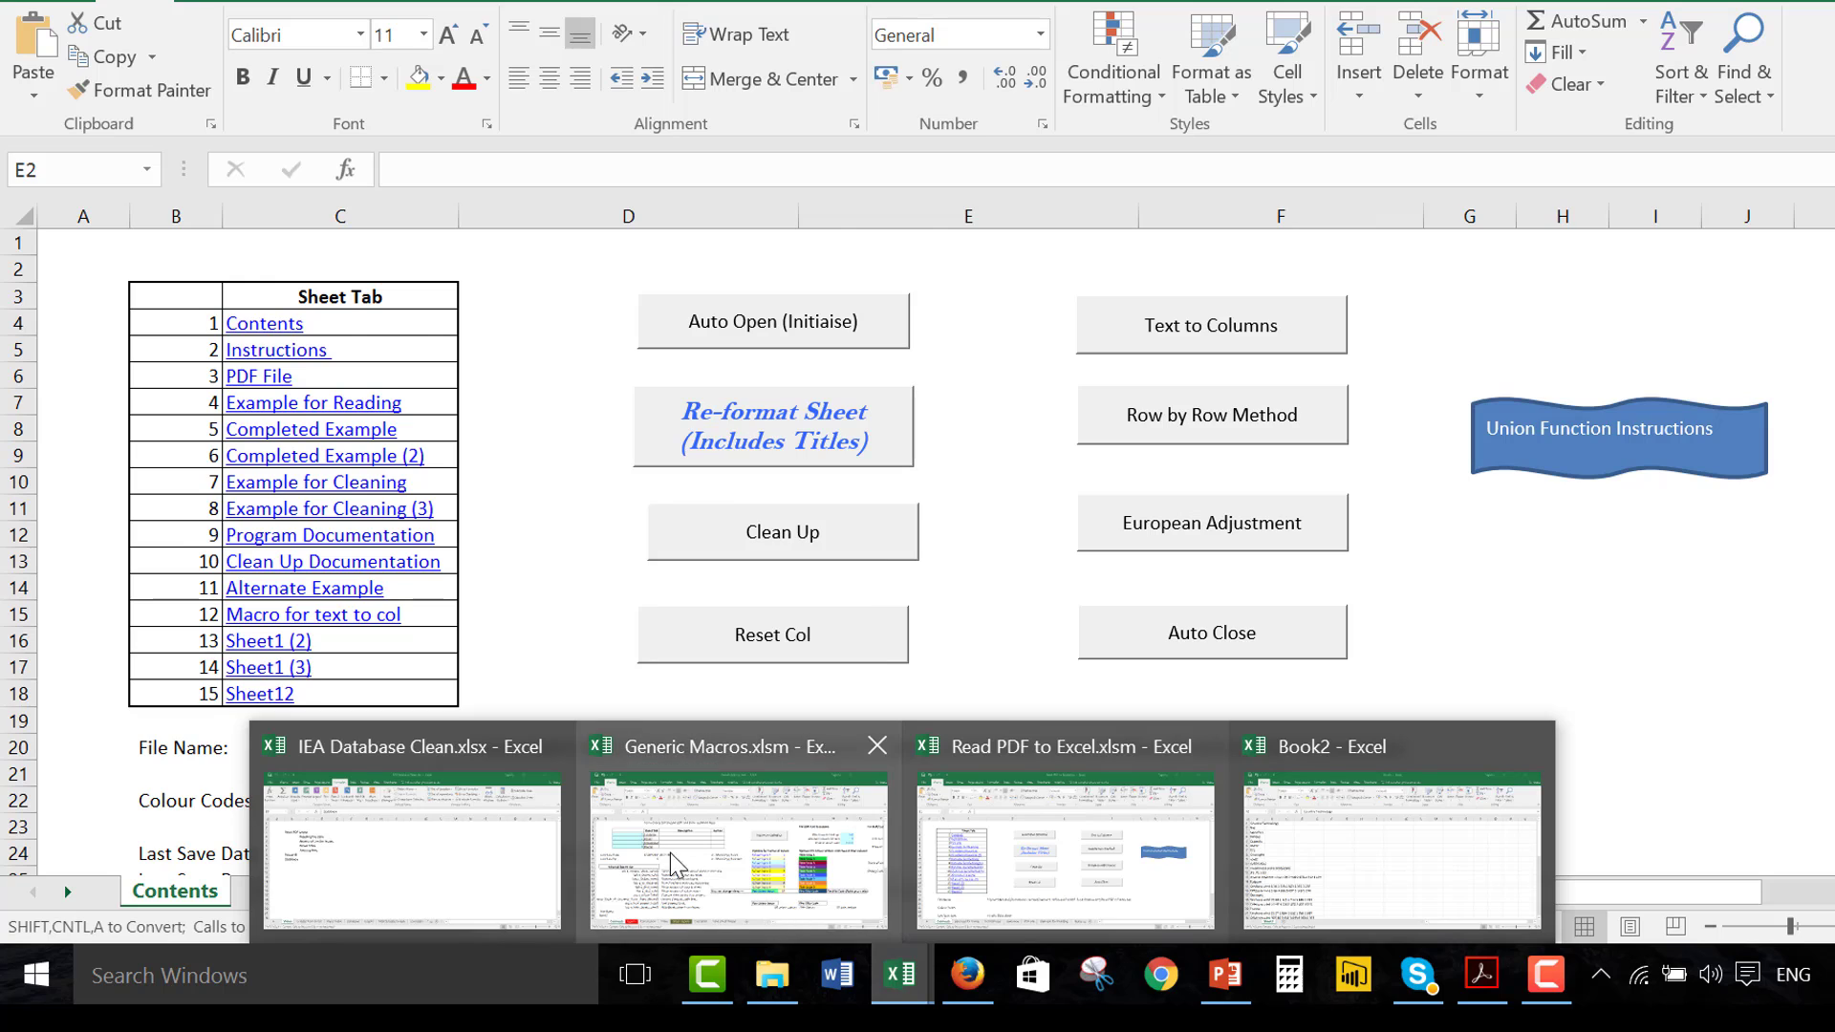
click(688, 874)
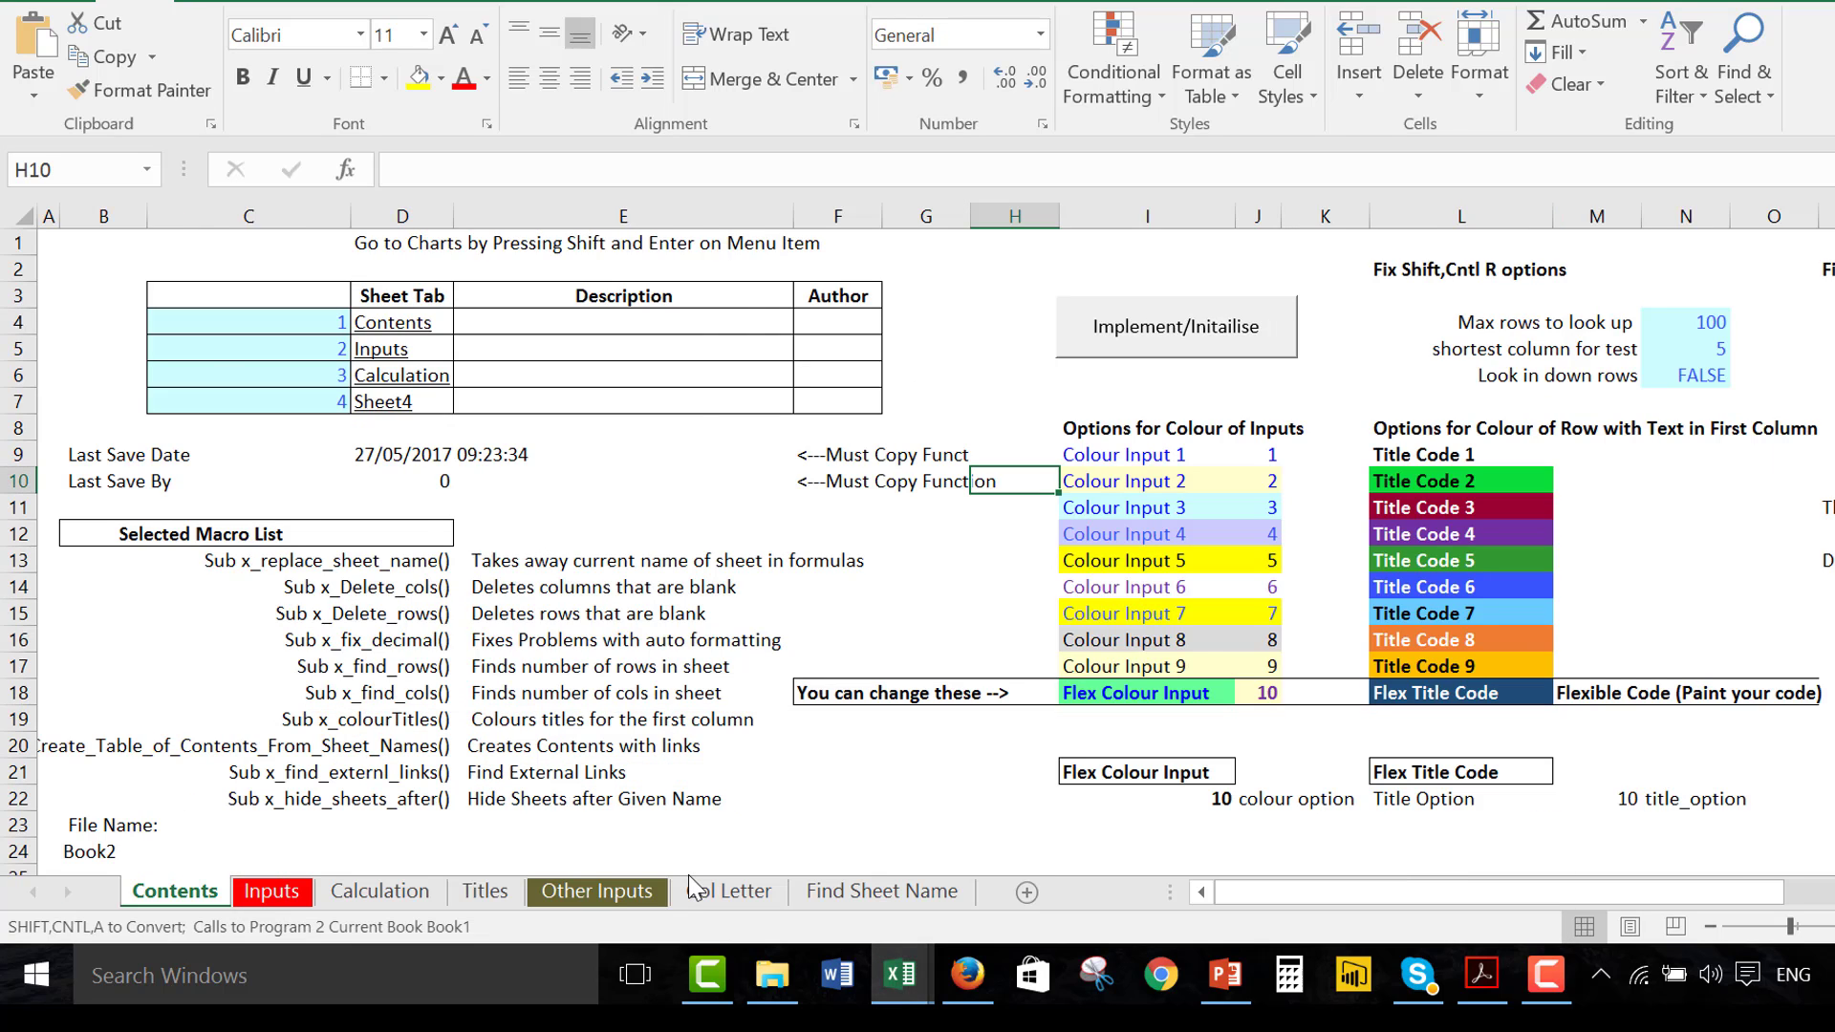
Return to the pasted Table 3.6 data and run the European-format fix for spaces between thousands with Remove Dashes turned off
key(ctrl+Tab)
key(ctrl+Tab)
key(ctrl+a)
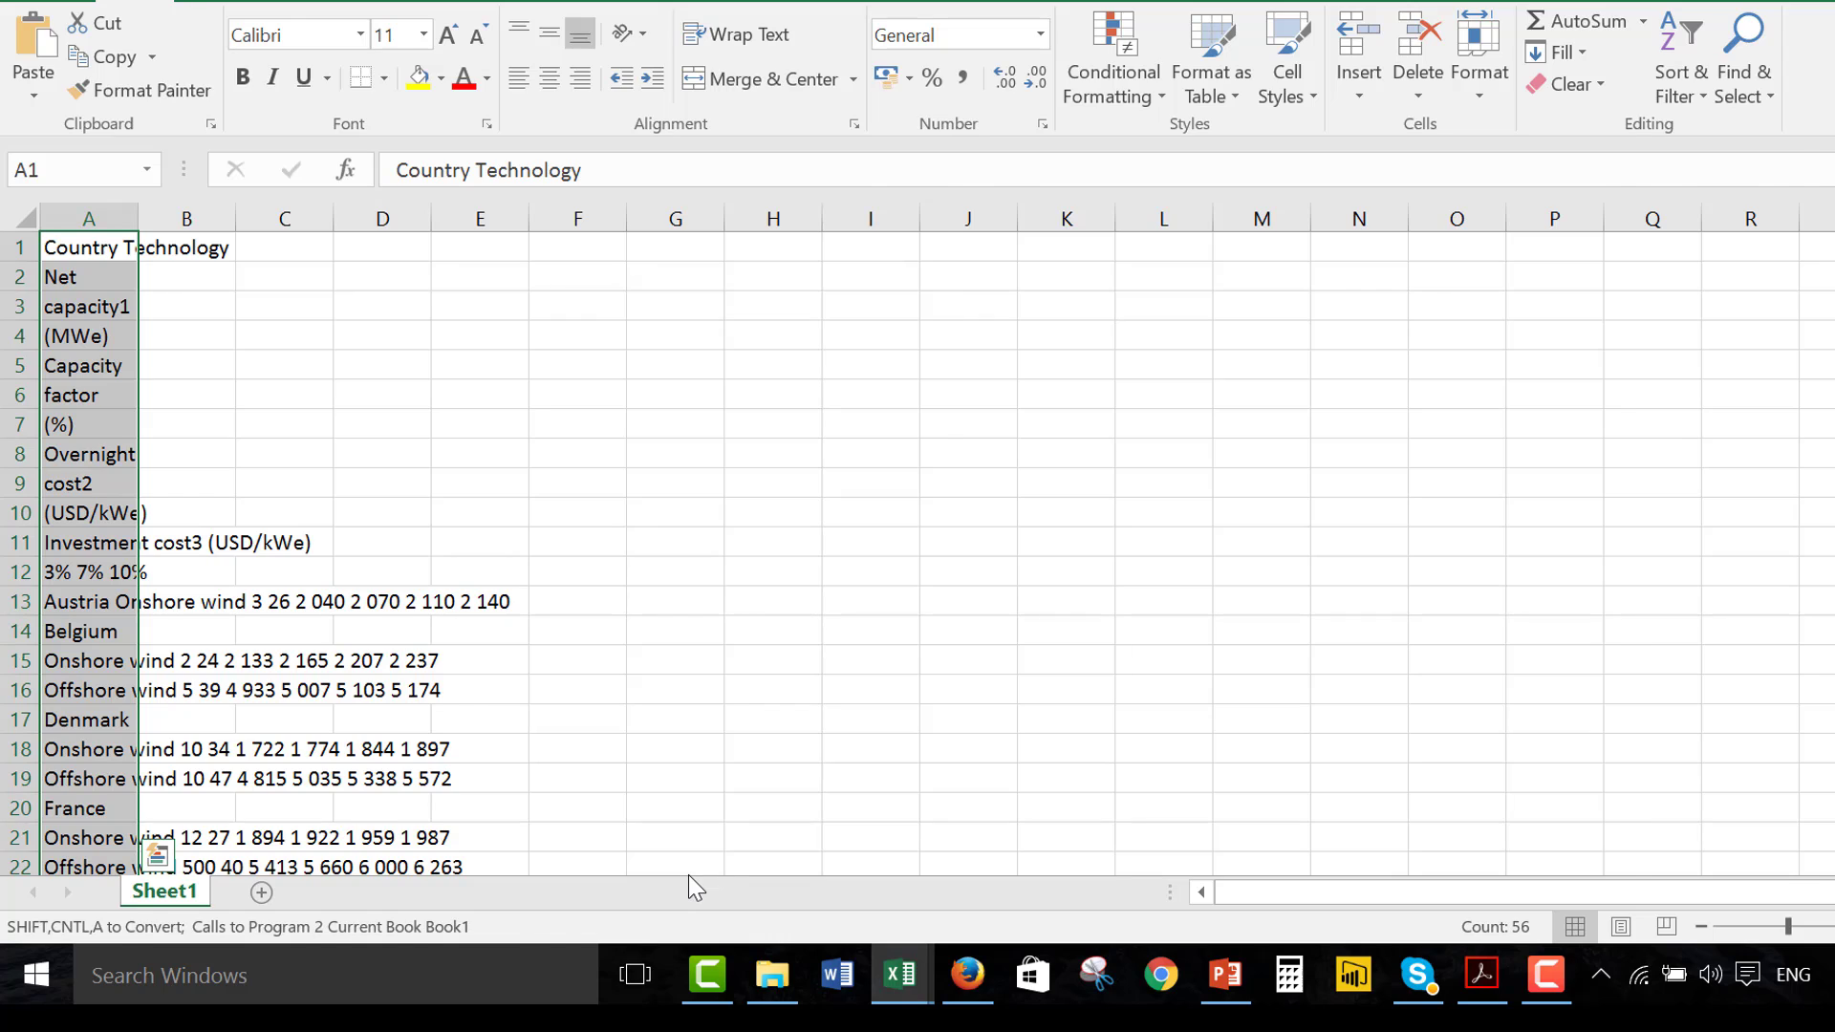
key(ctrl+shift+a)
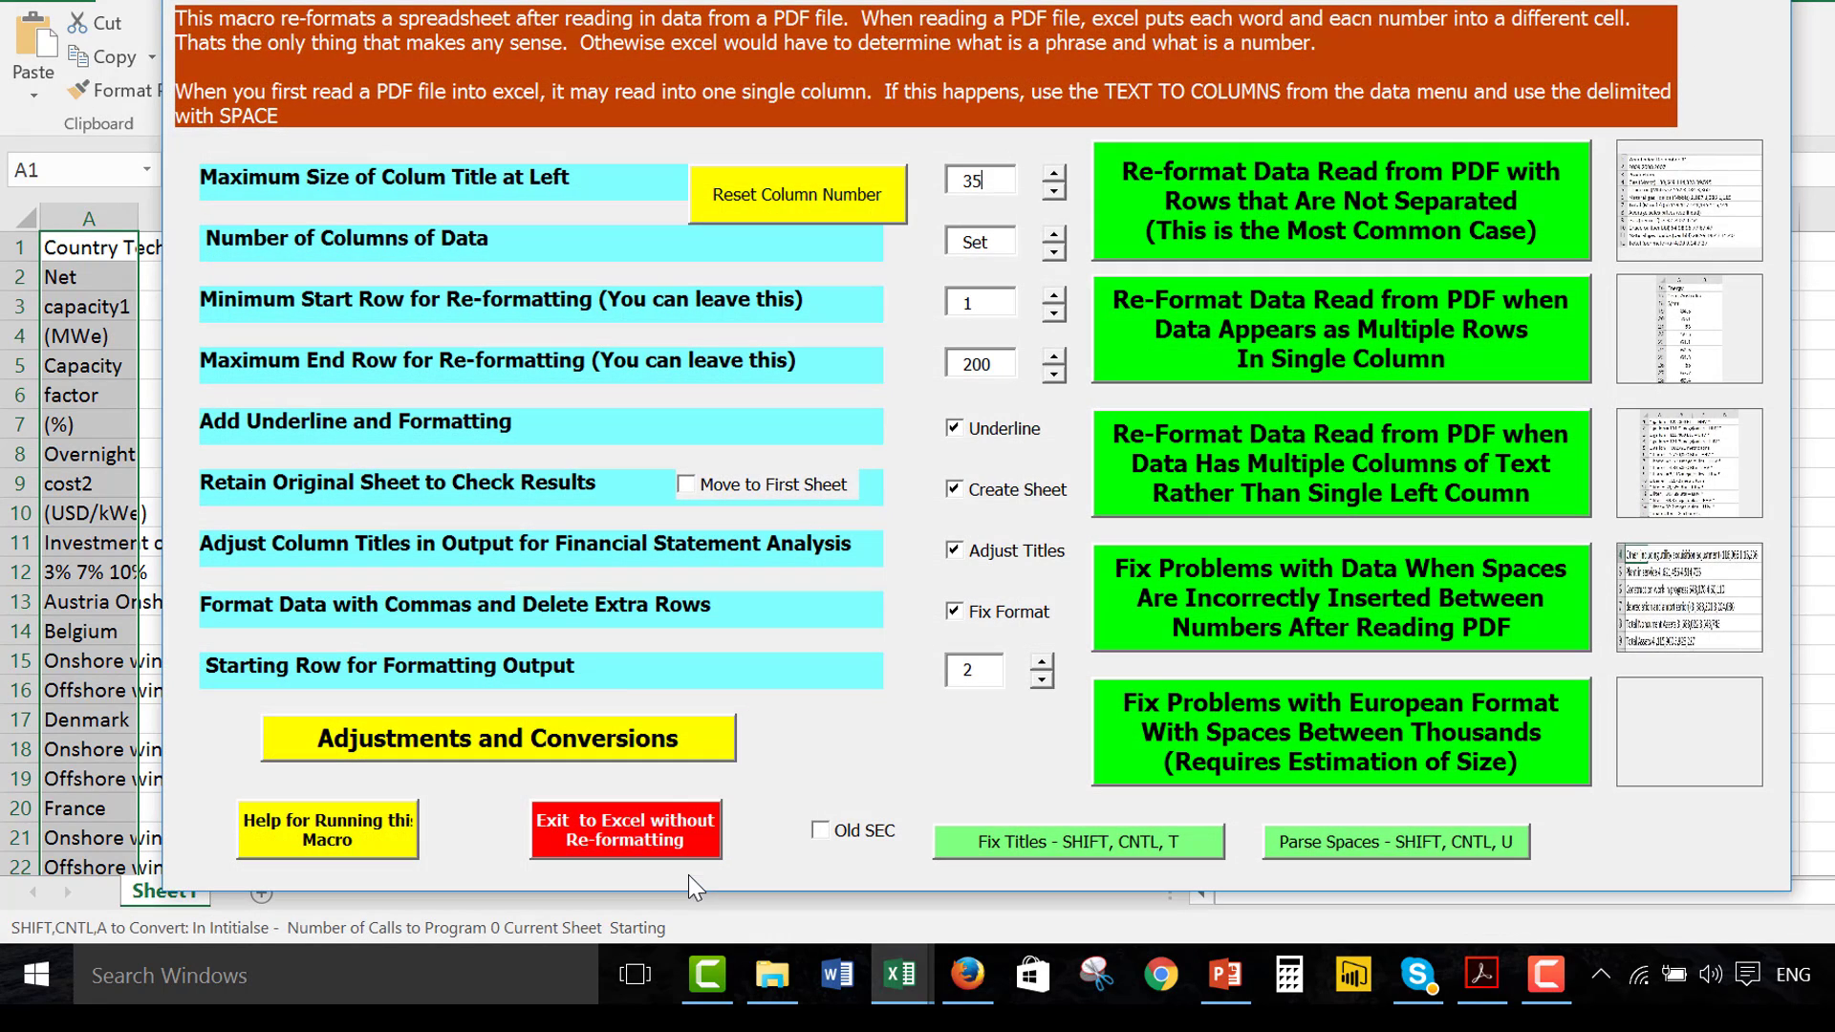
click(1189, 709)
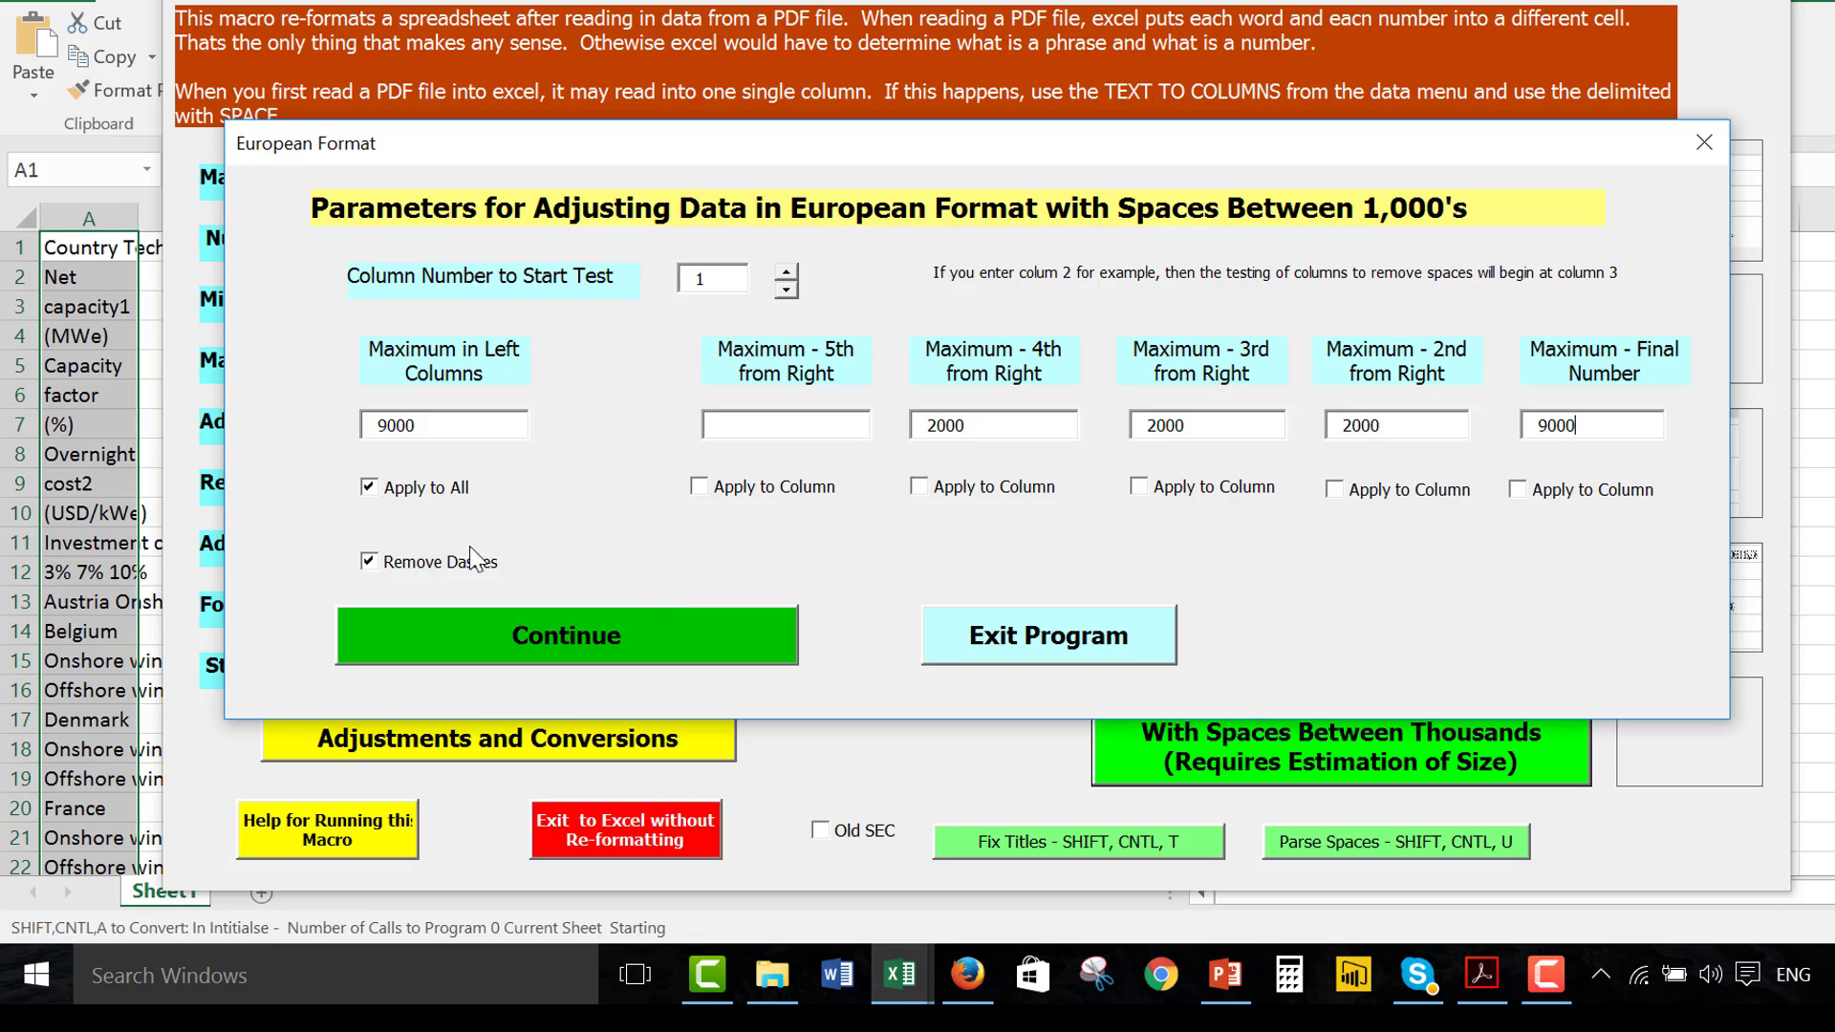
click(438, 559)
click(486, 640)
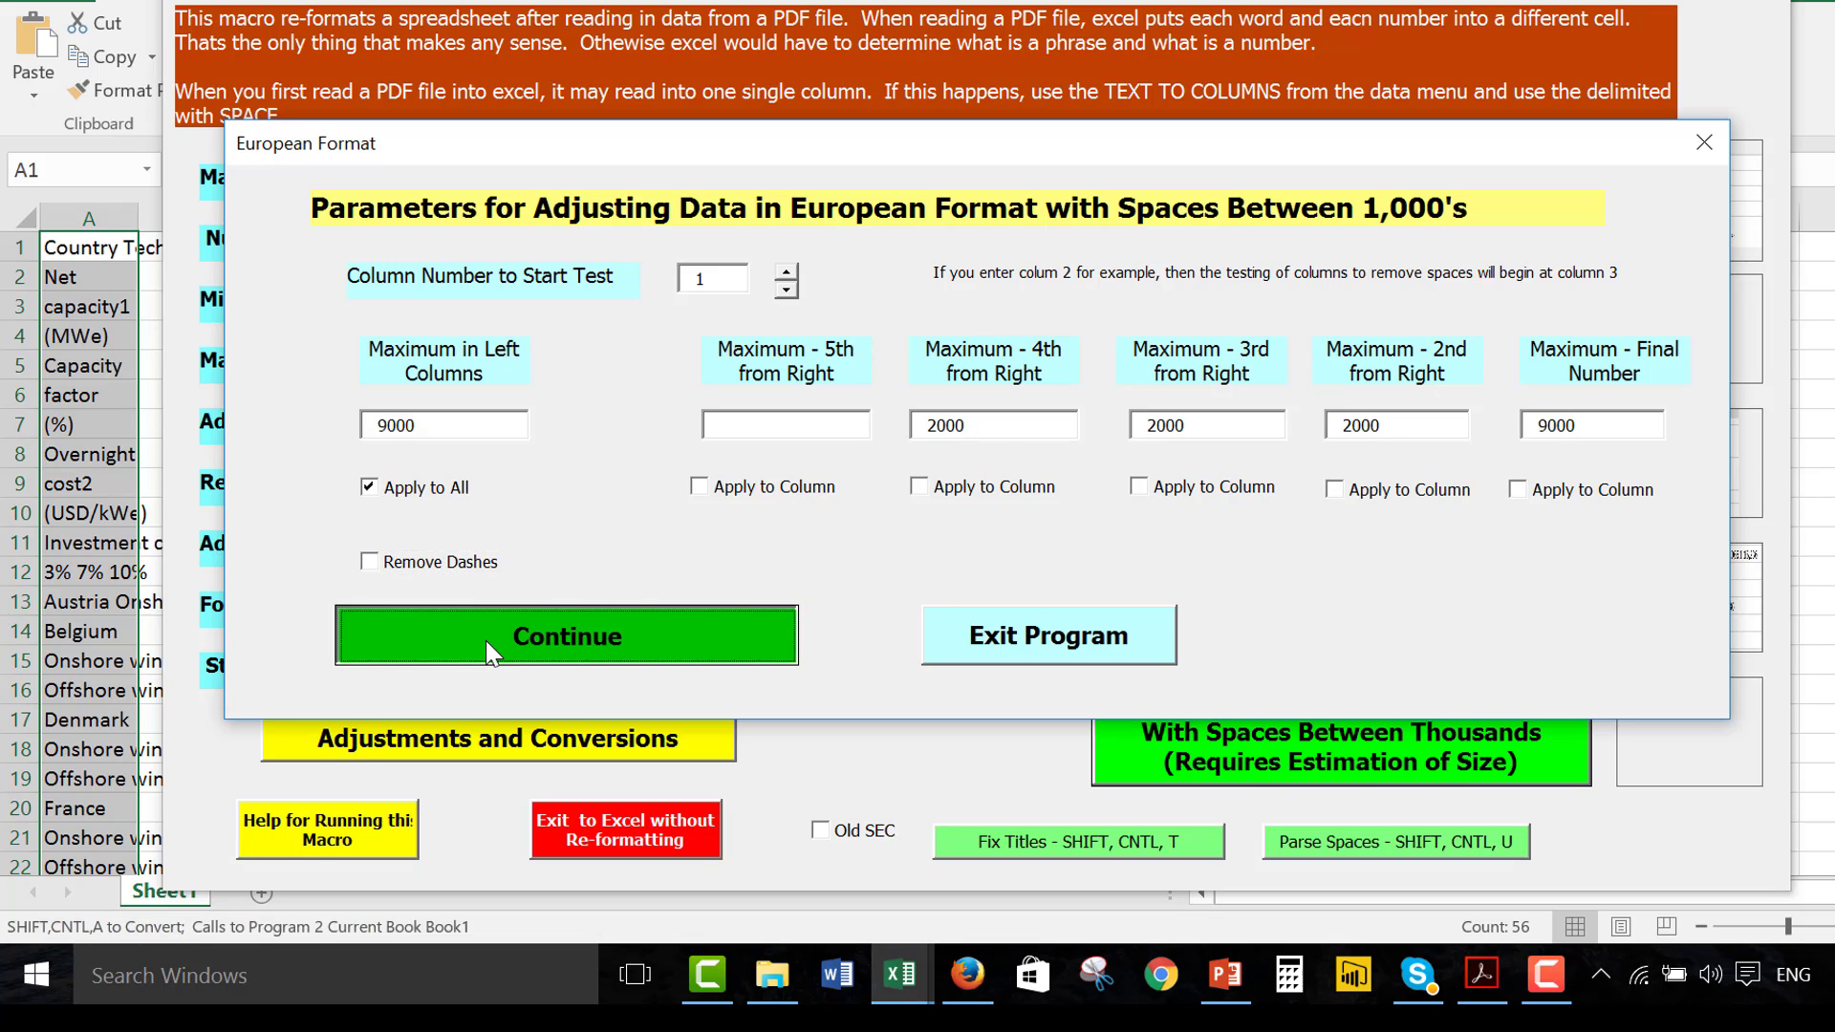
Re-format the converted data with the macro option for PDF rows that are not separated
key(ctrl+shift+a)
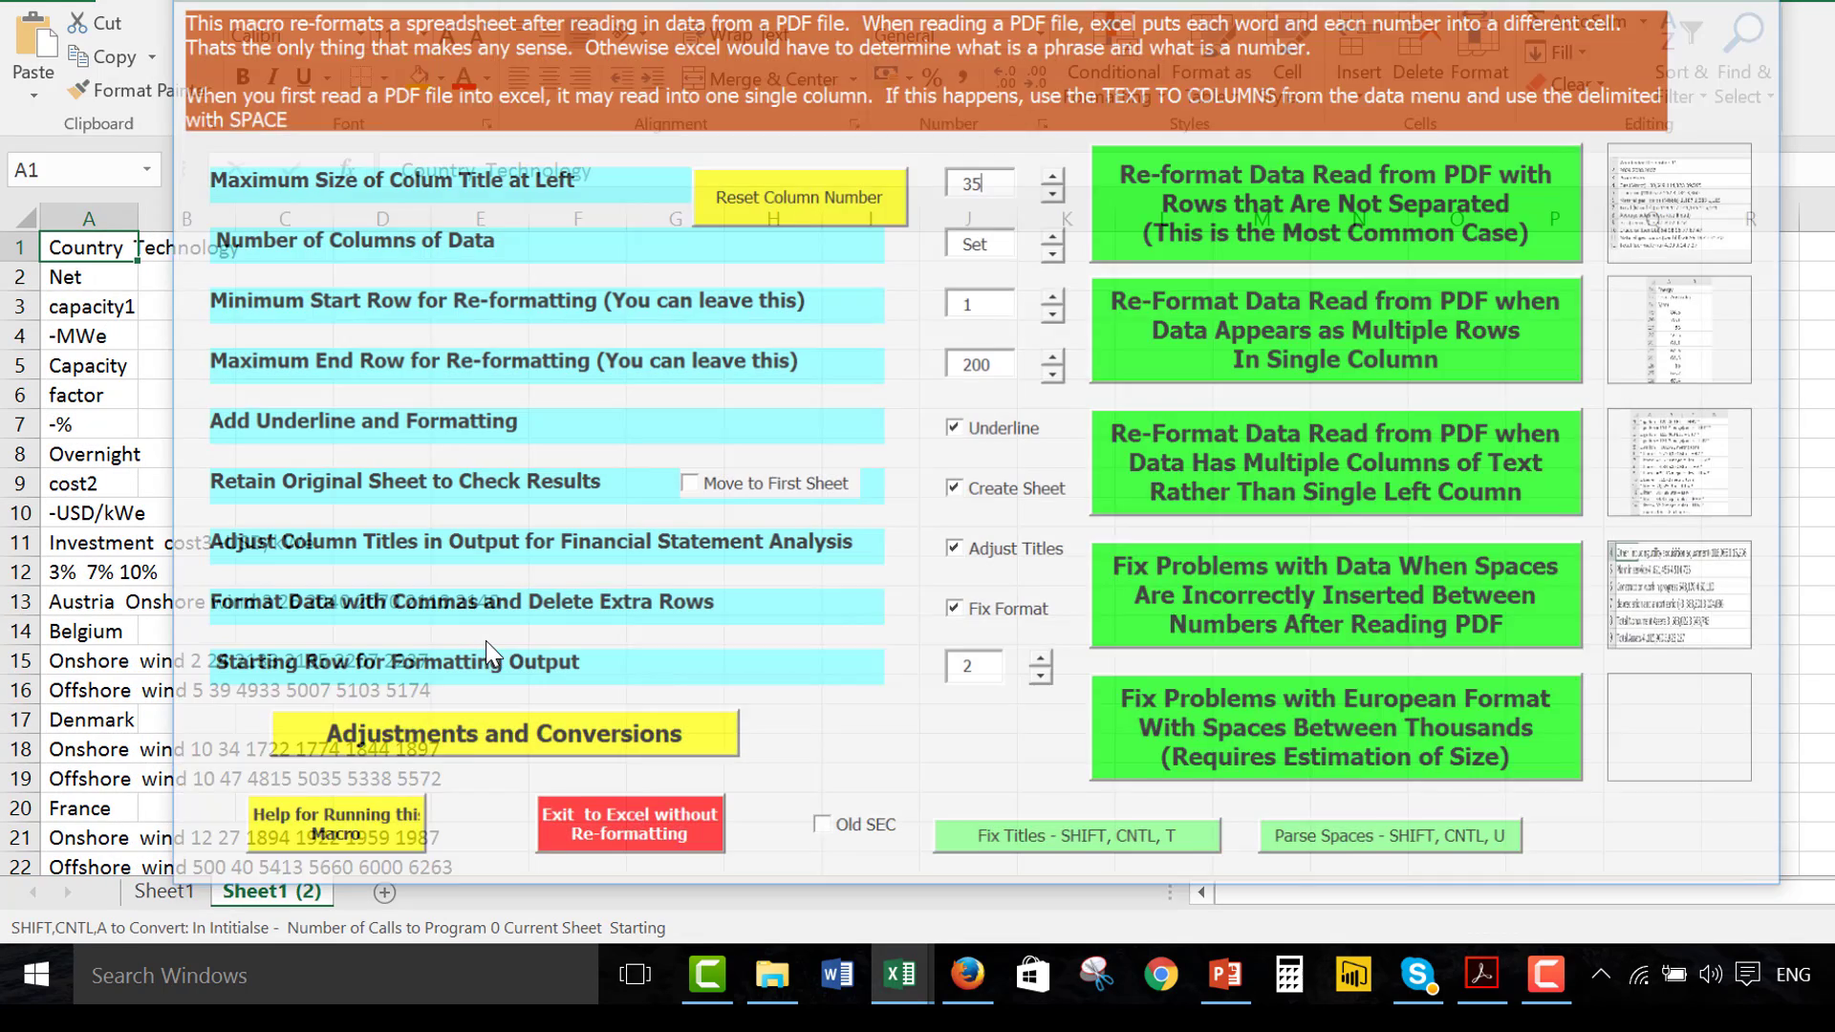
click(1186, 205)
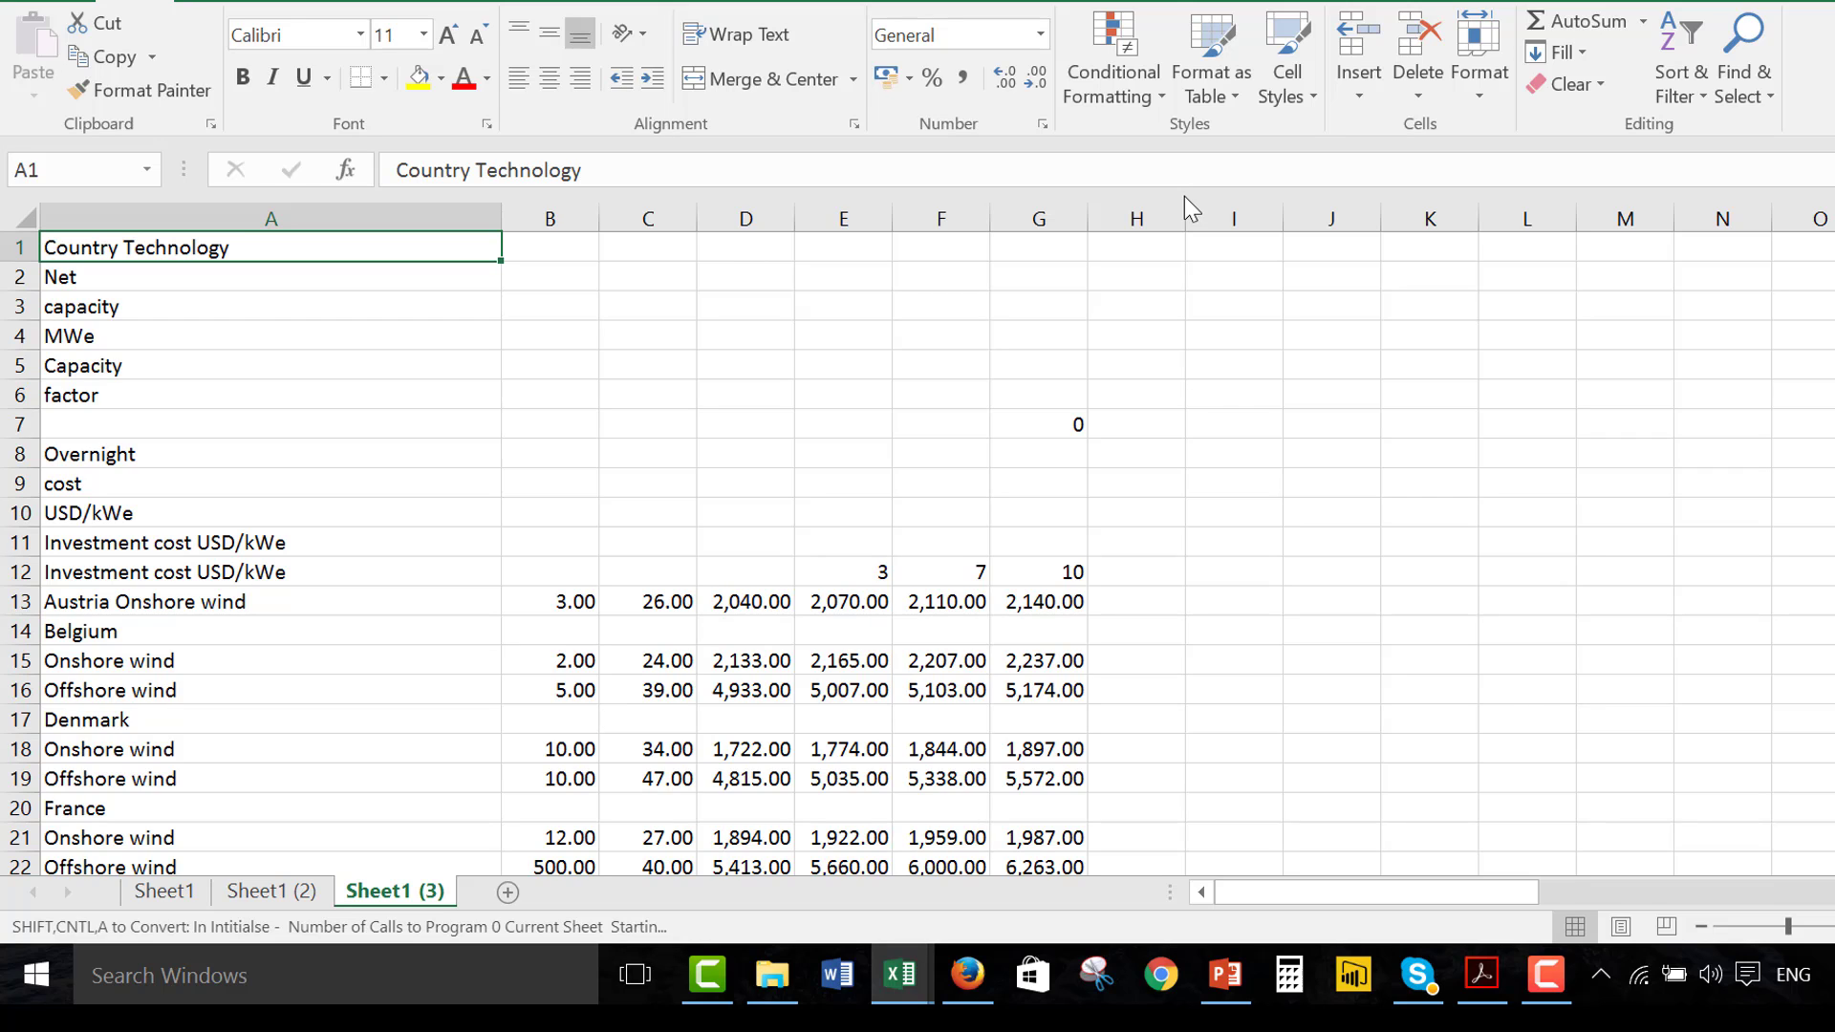
text(5)
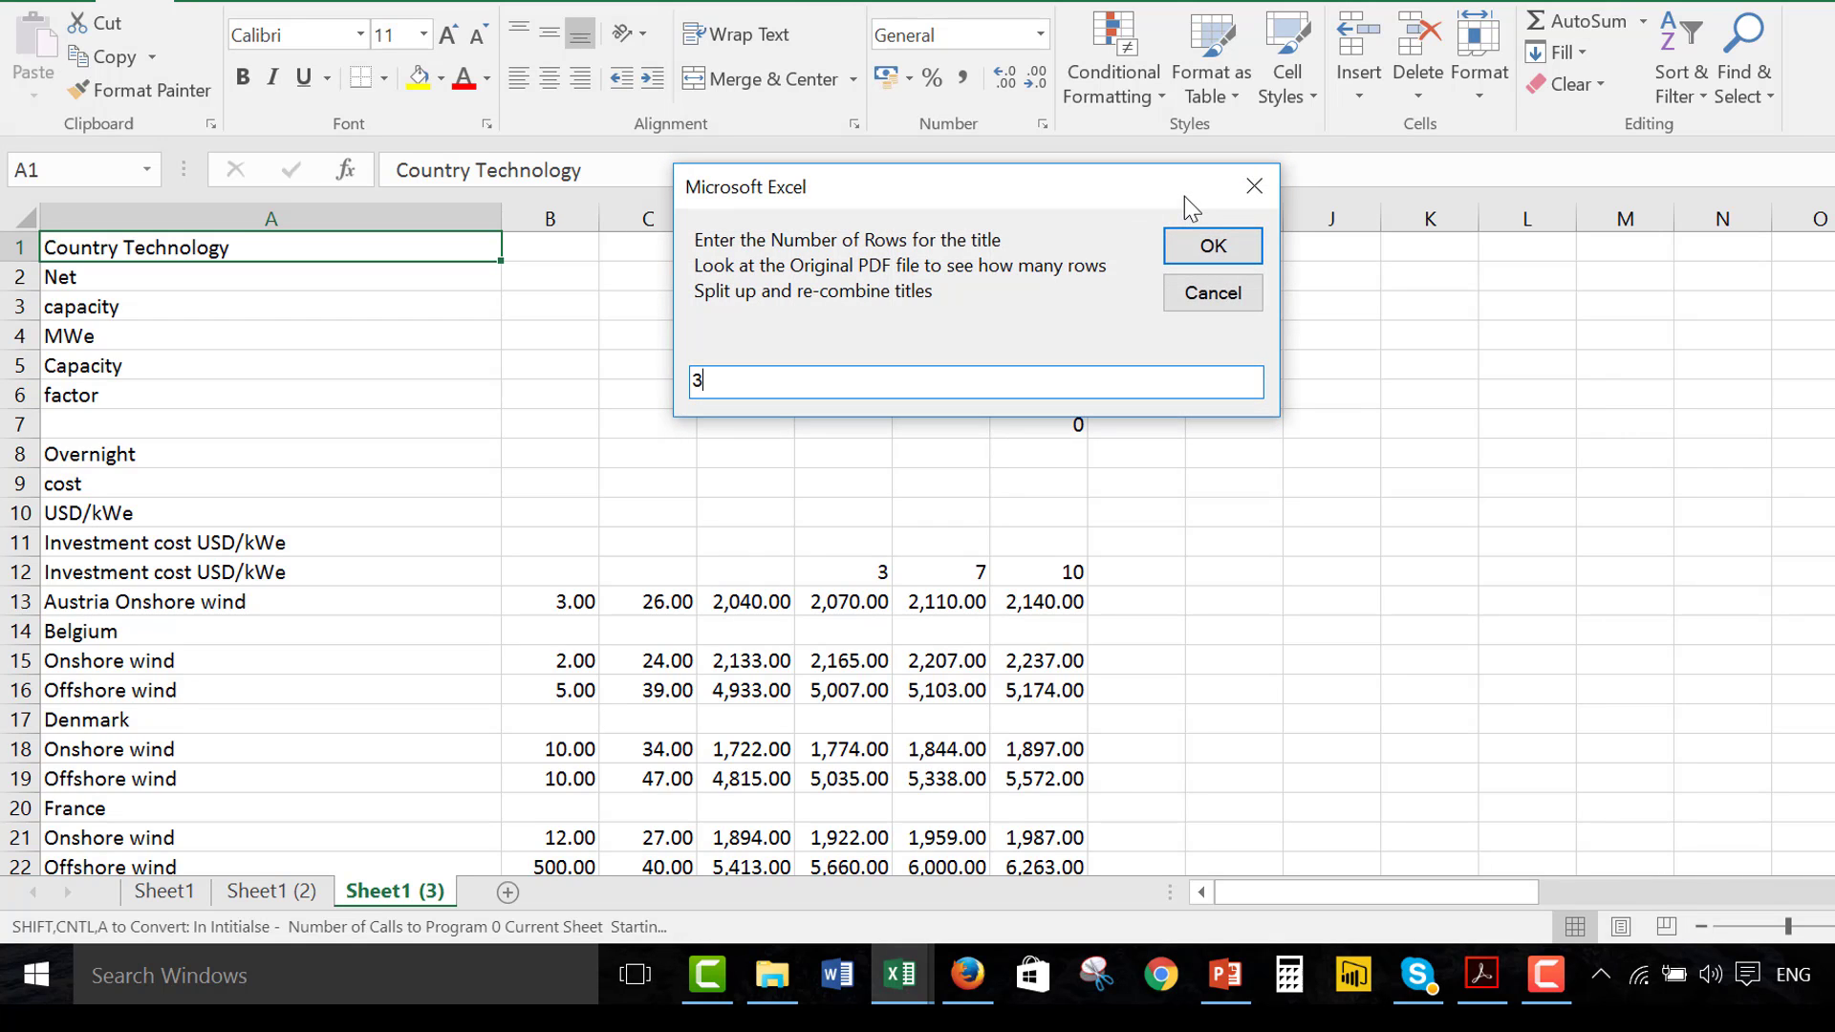
key(Return)
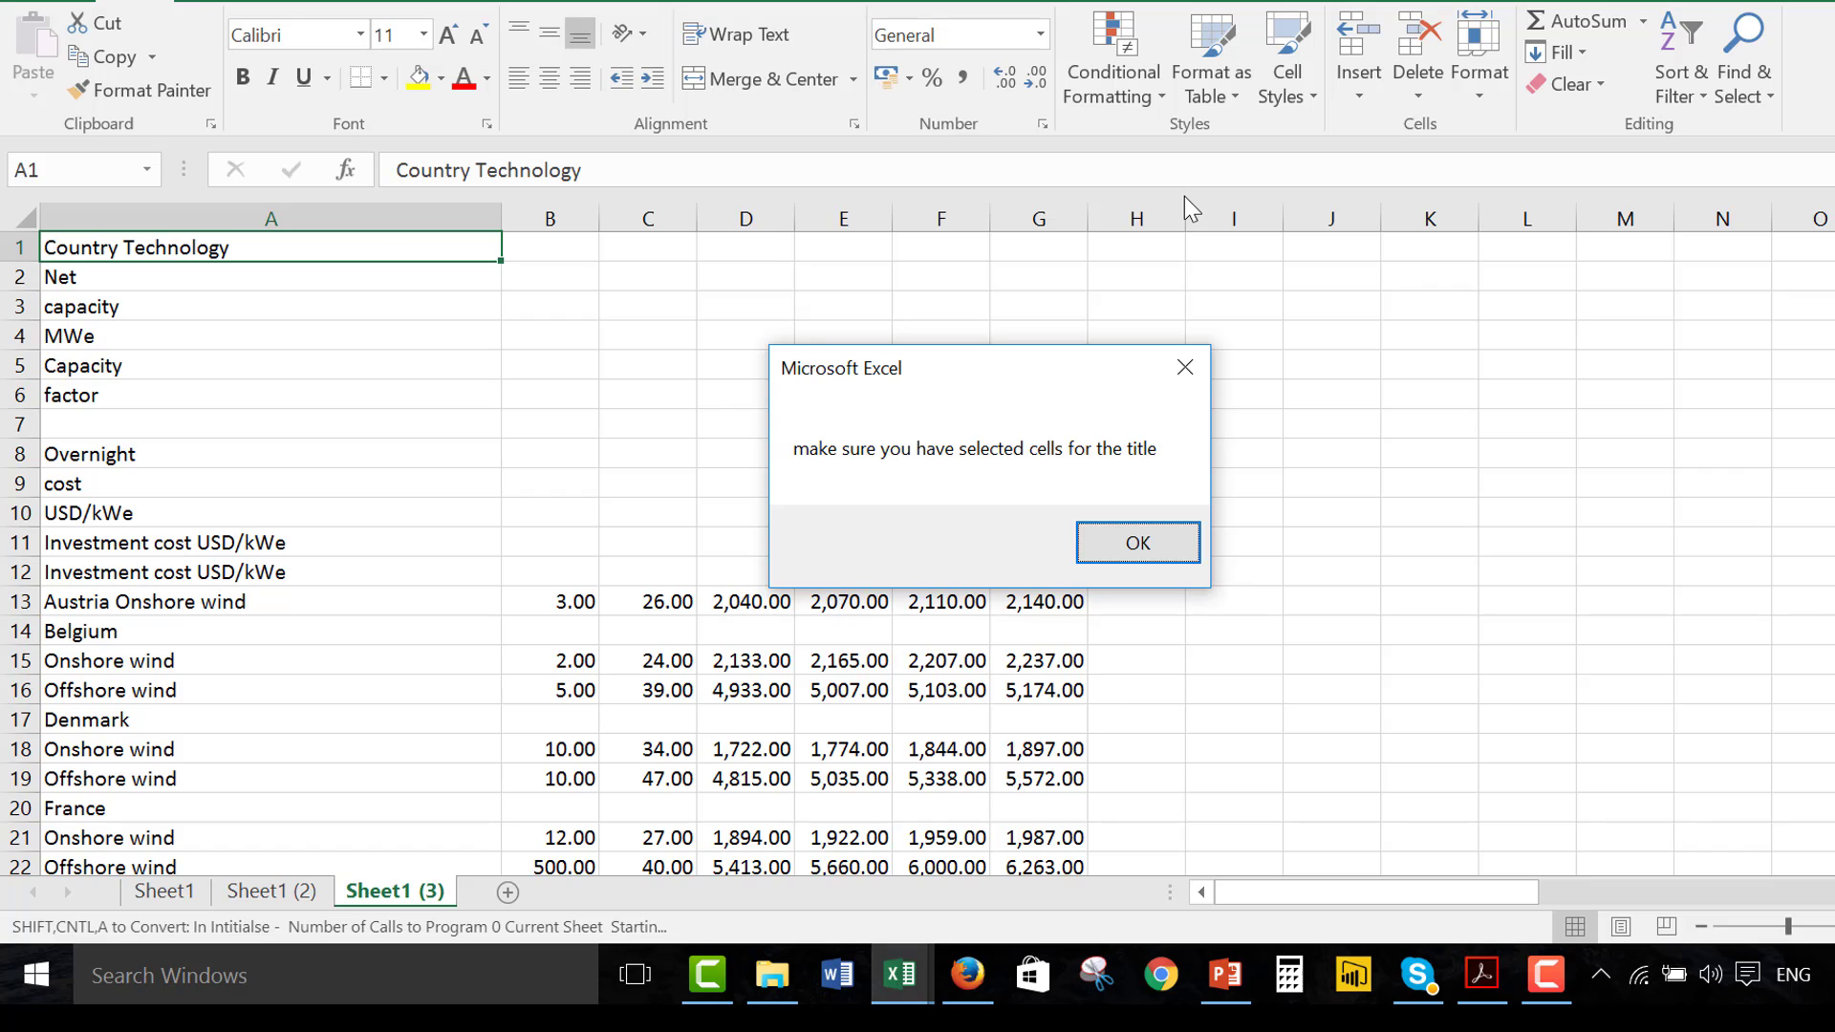
key(Return)
Select the title text in A1:A12 and start the title re-formatting macro with 3 title rows
key(shift+Down)
key(shift+Down)
key(shift+Down)
key(shift+Down)
key(shift+Down)
key(shift+Down)
key(shift+Down)
key(shift+Down)
key(shift+Down)
key(shift+Down)
key(shift+Down)
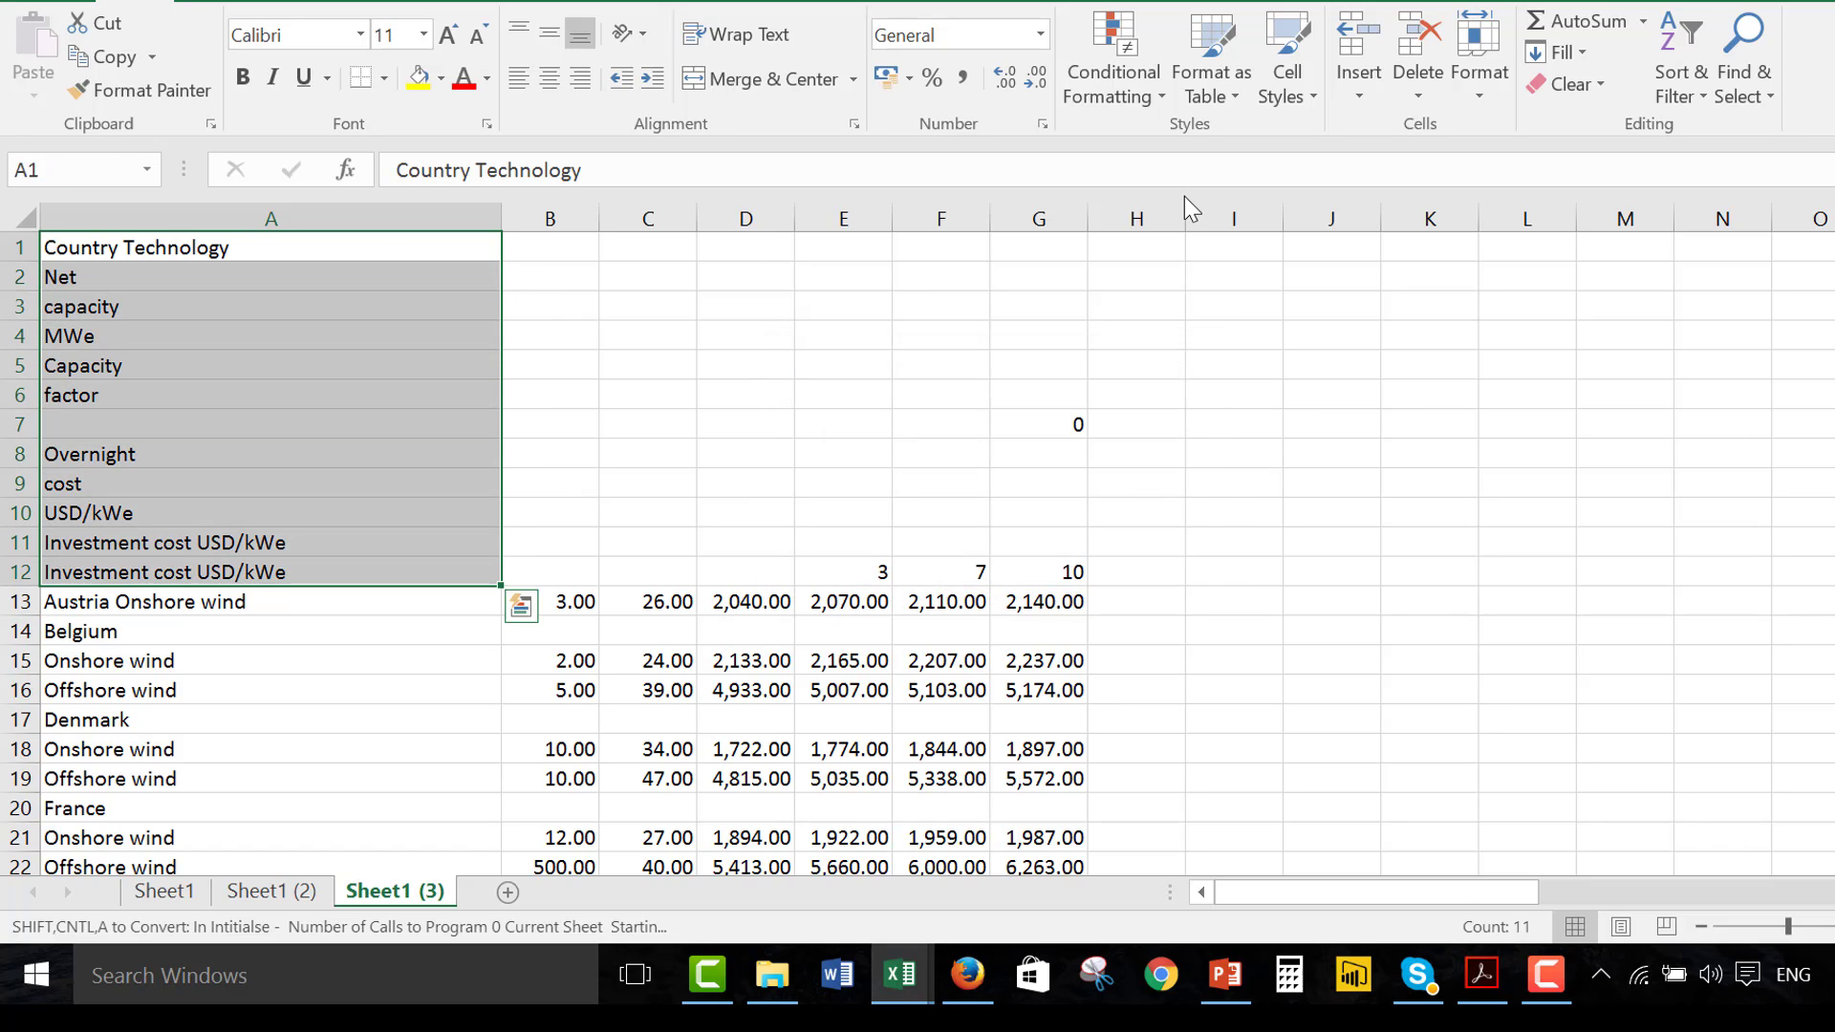
key(ctrl+shift+a)
text(3)
key(Return)
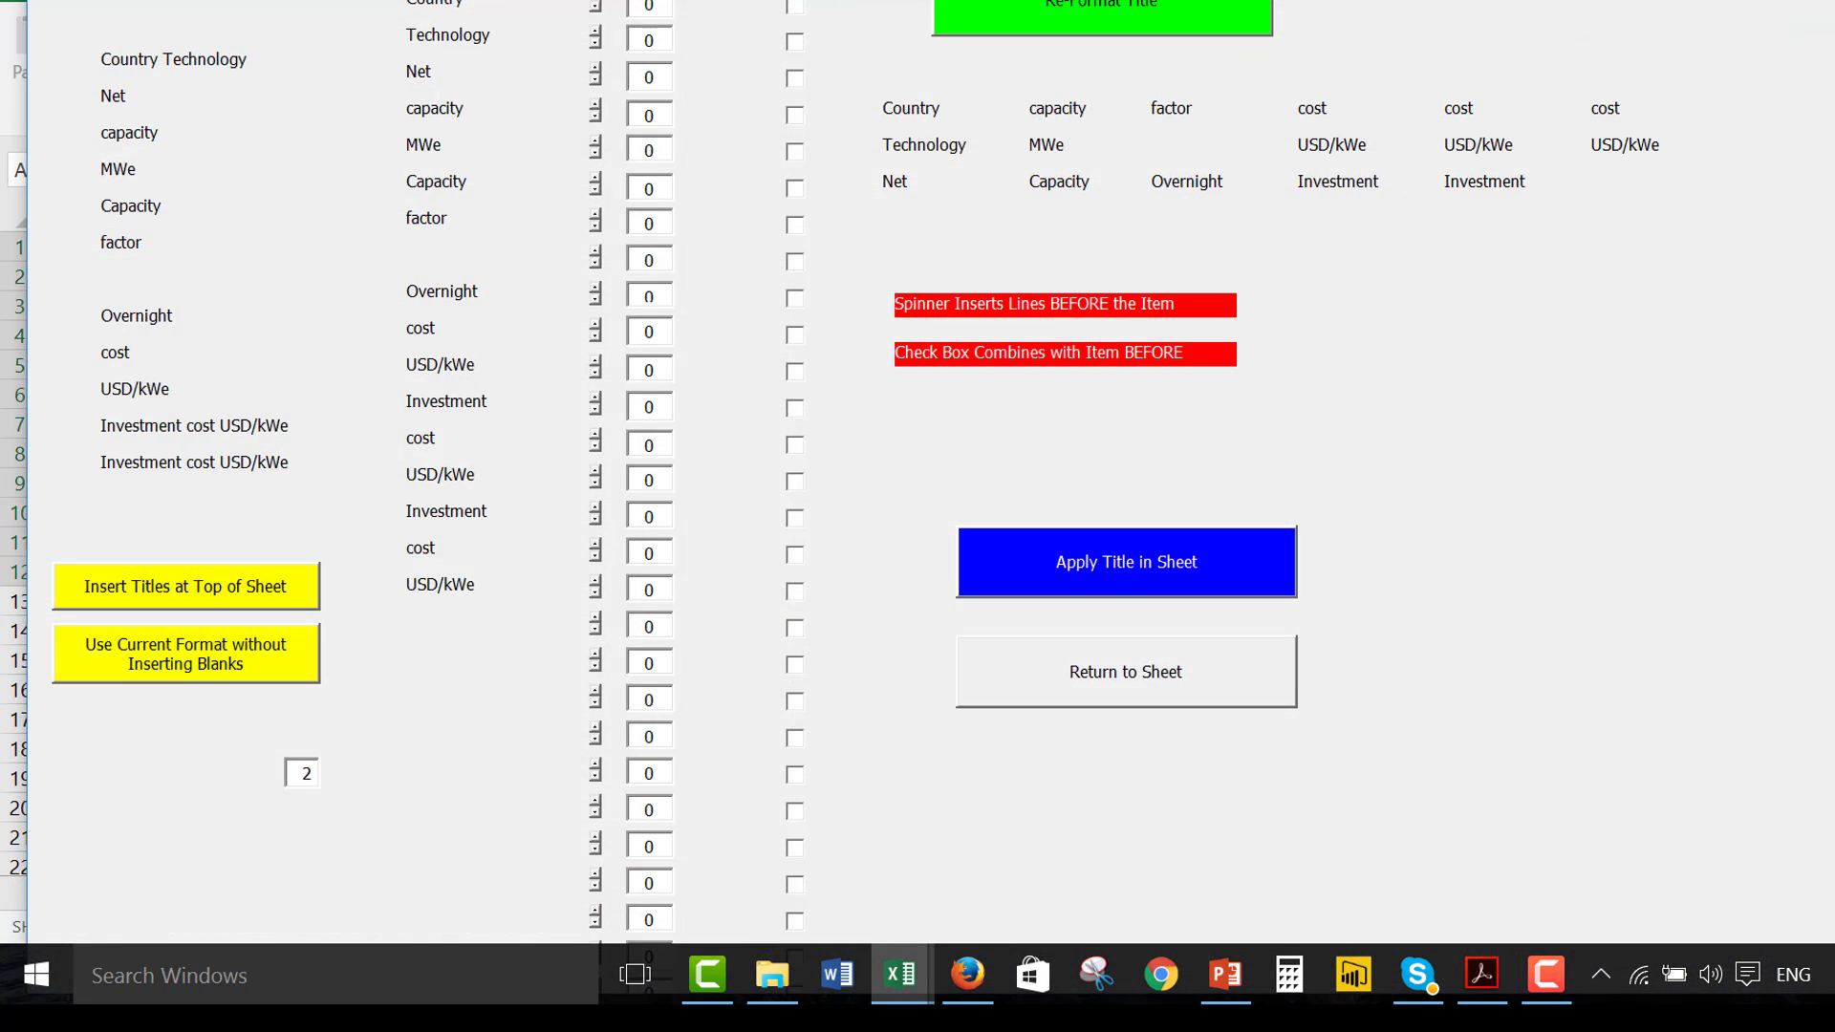
Insert two blank lines before Country and two before Technology in the title layout, and apply the title in the sheet
click(591, 6)
click(591, 6)
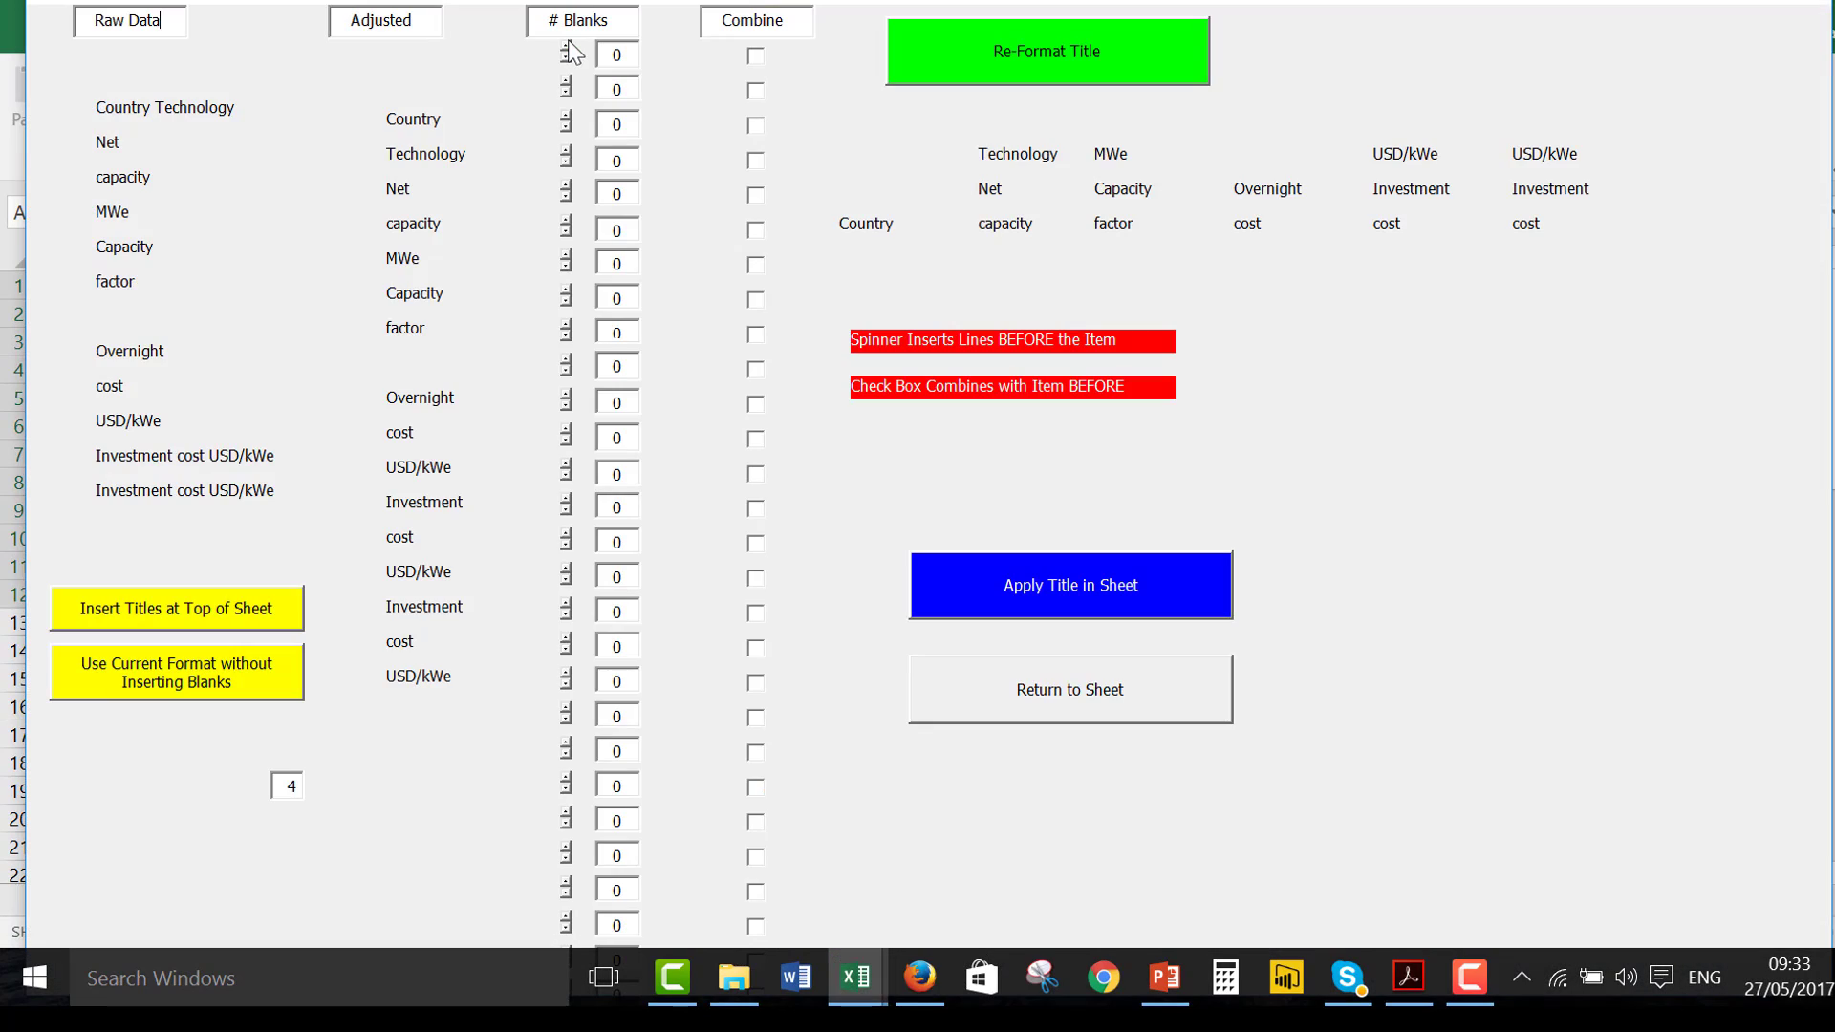
click(572, 151)
click(573, 150)
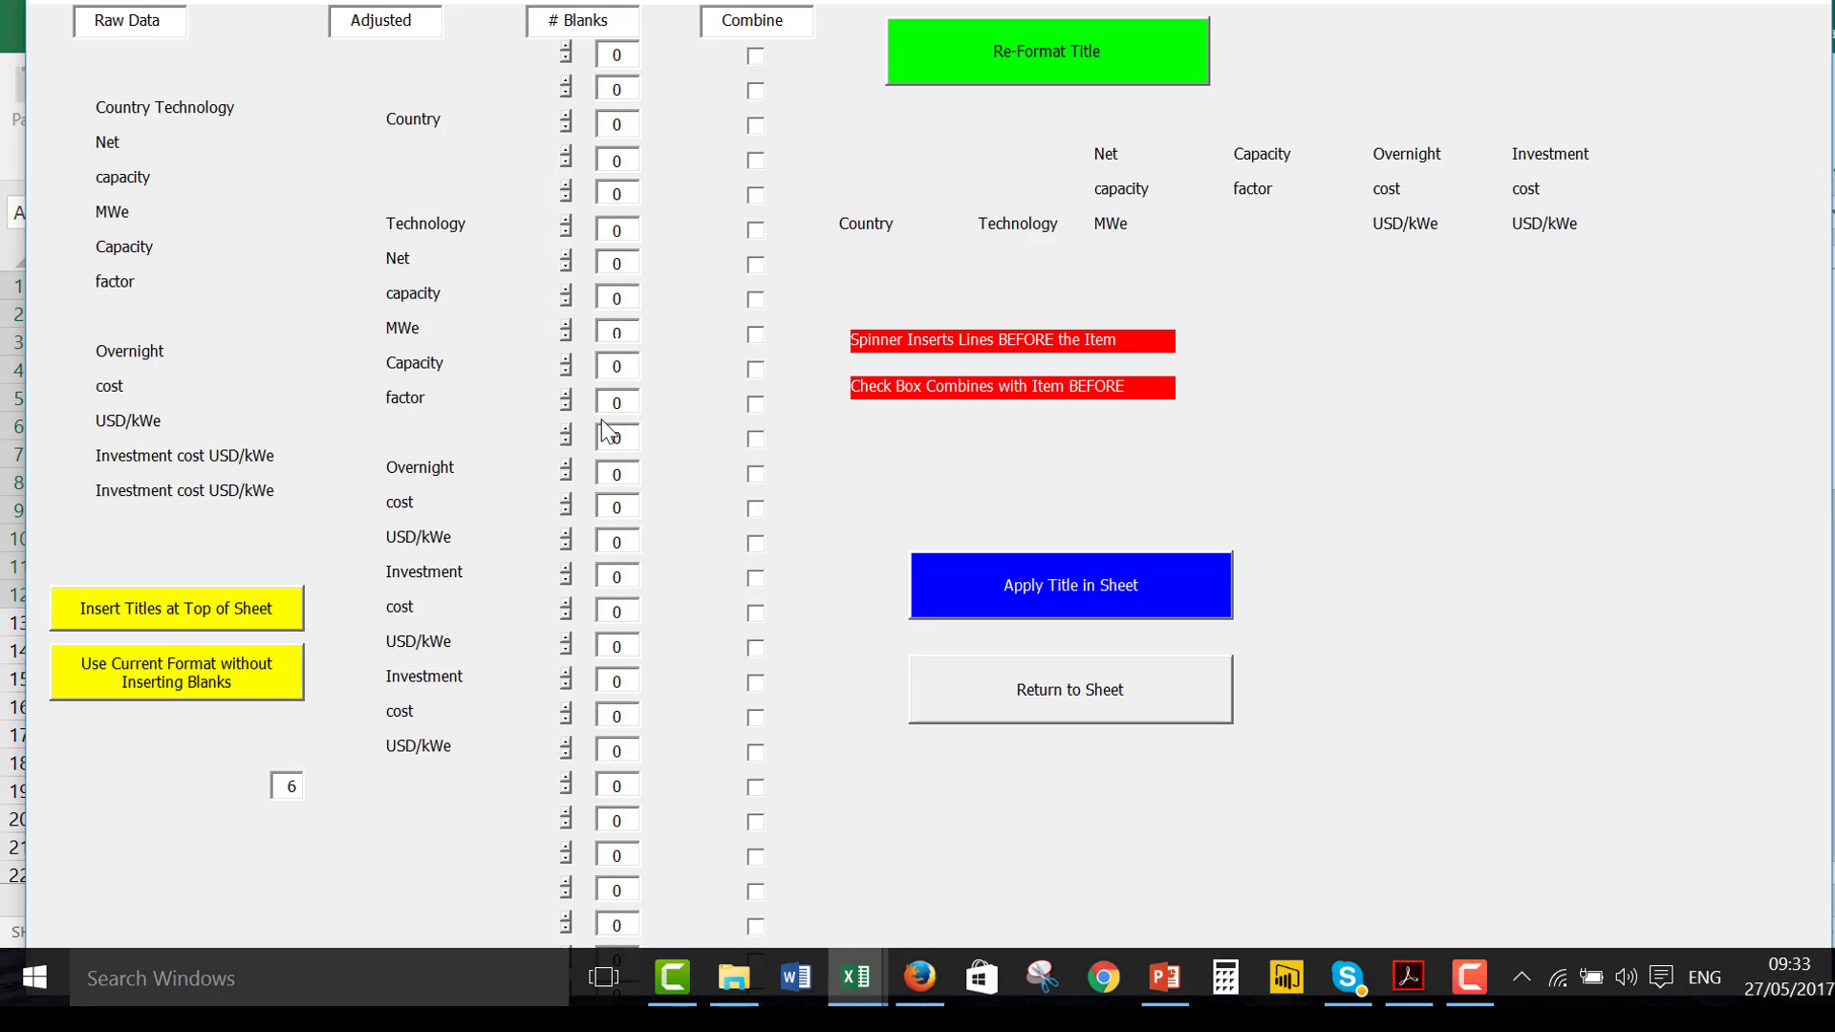
click(1046, 570)
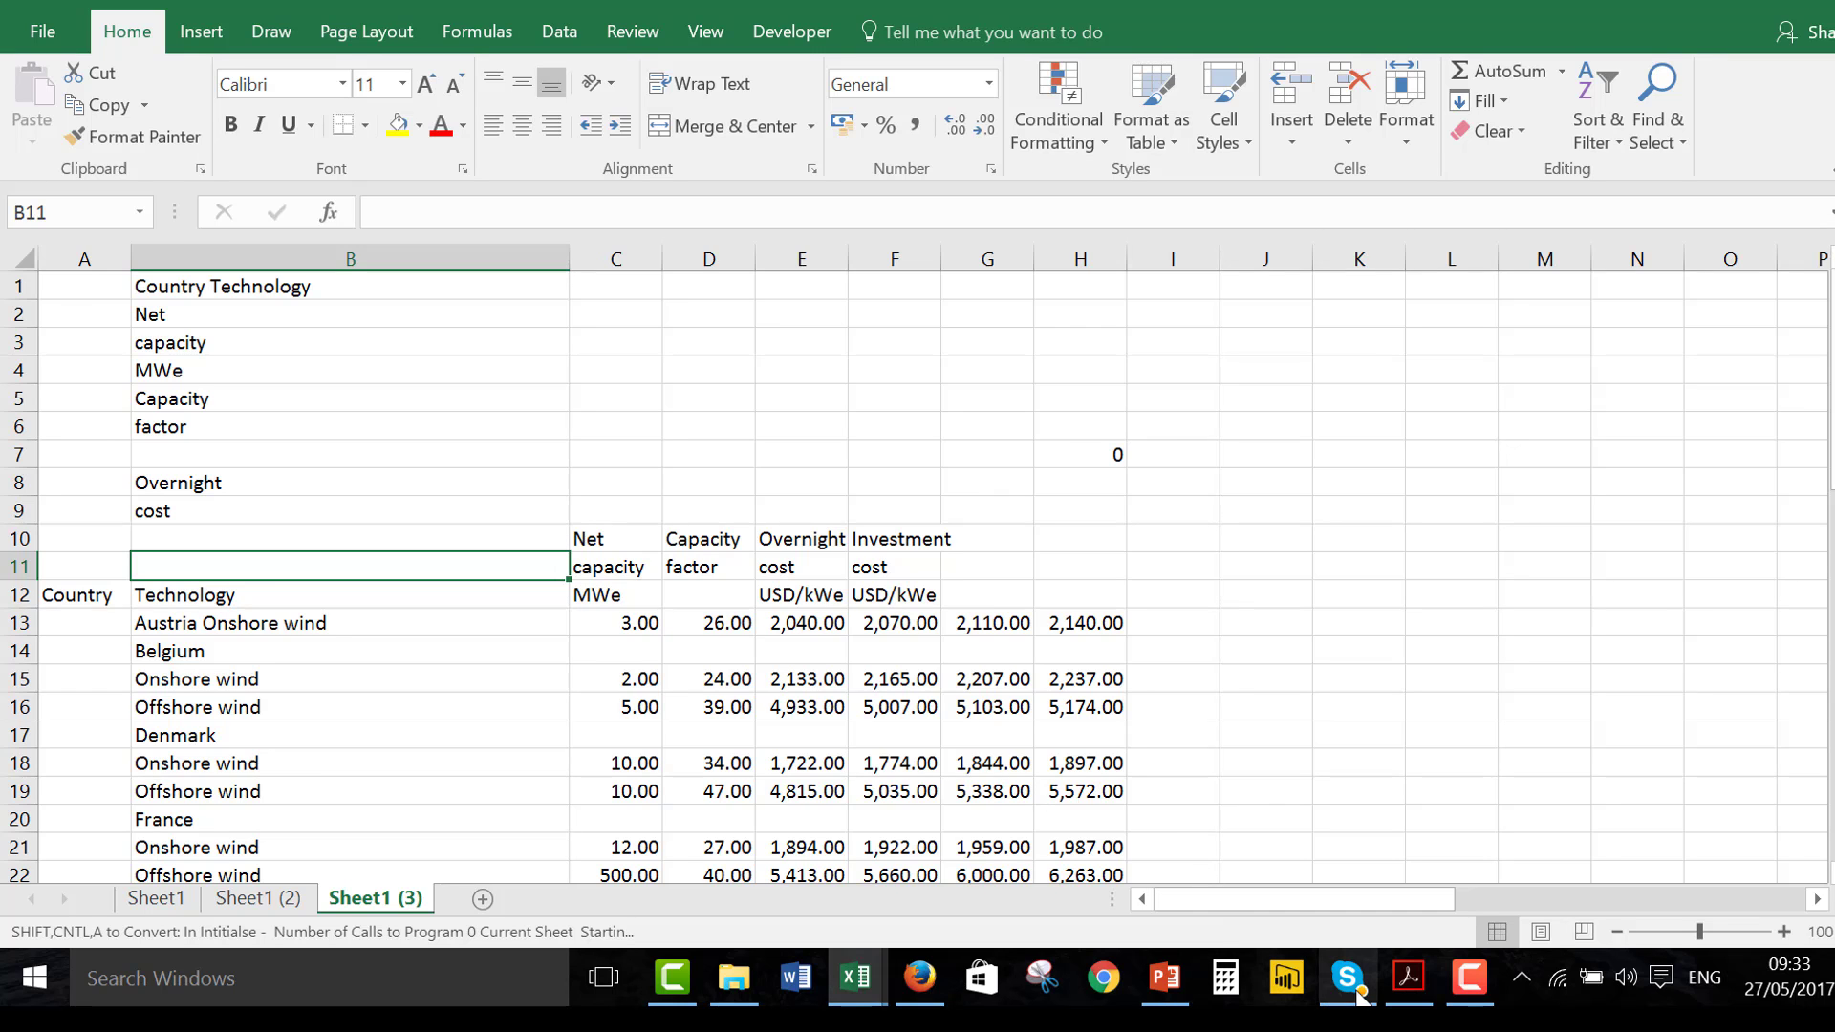
Switch to IEA ElecCost2015.pdf in Acrobat and look through the levelised cost tables and country charts from page 44 to page 89
click(1408, 977)
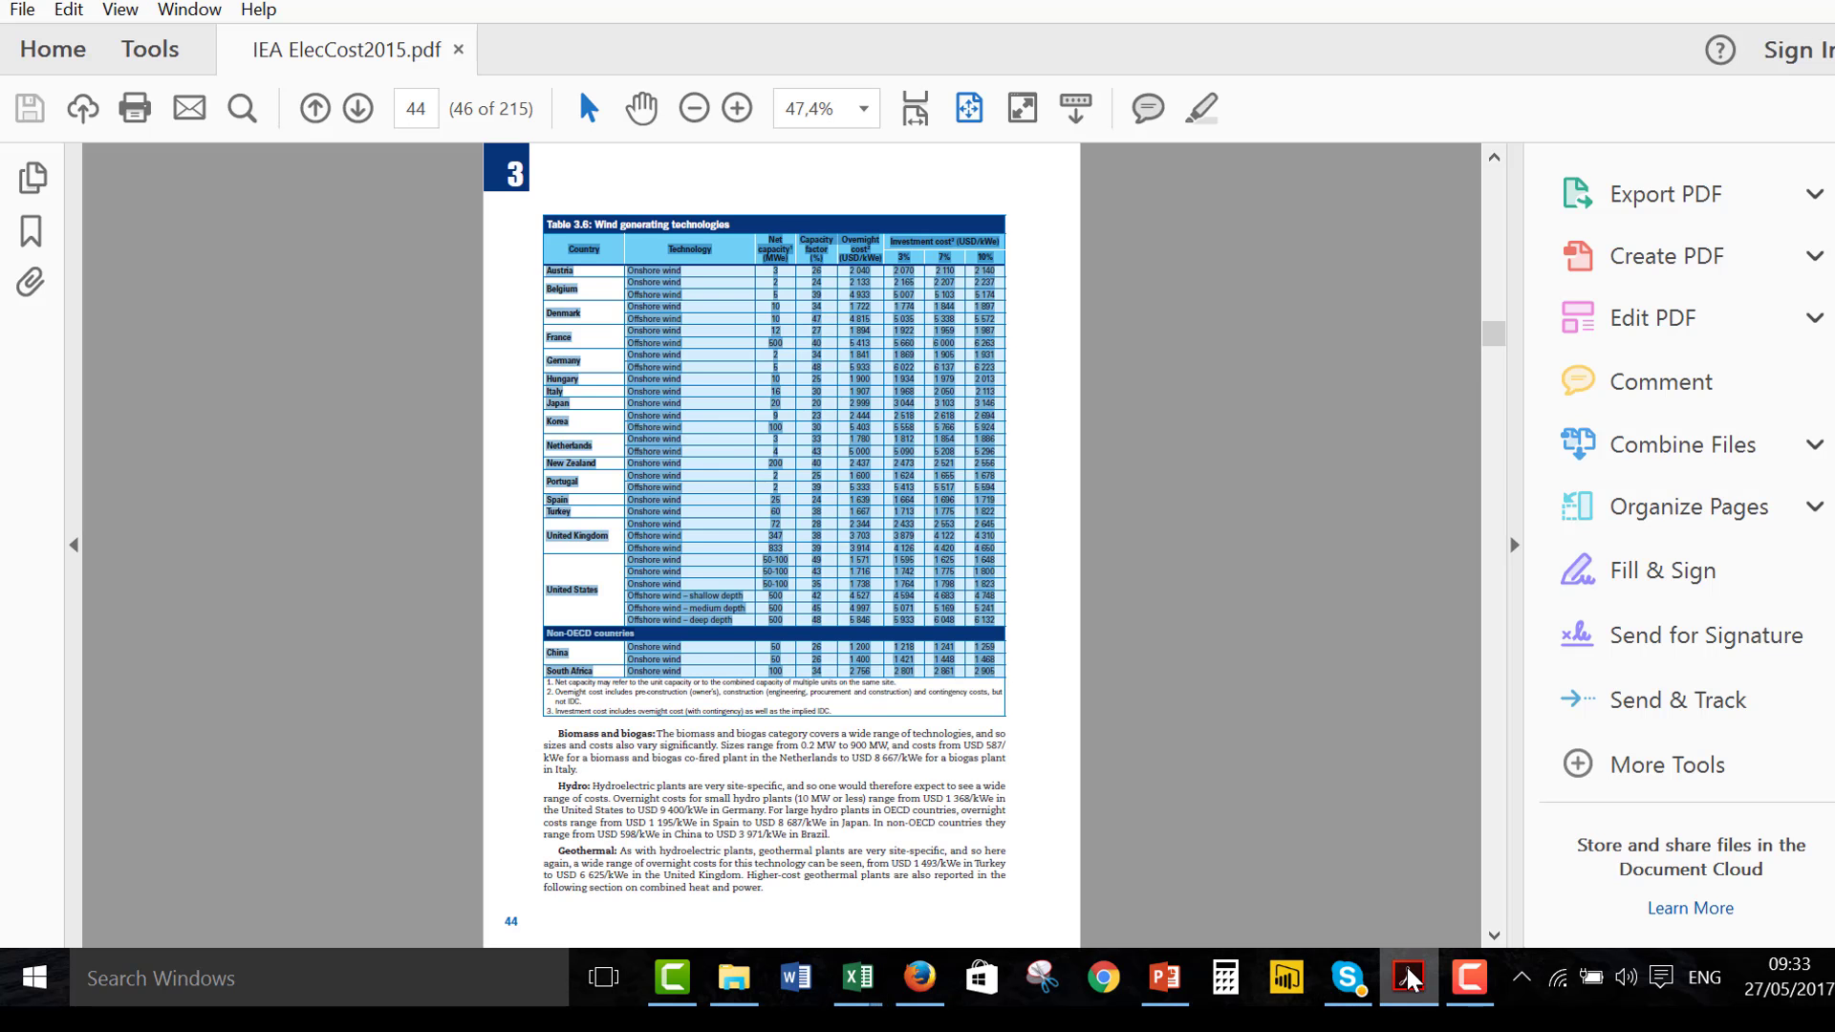
key(Page_Down)
key(Page_Down)
key(Page_Down)
key(Page_Down)
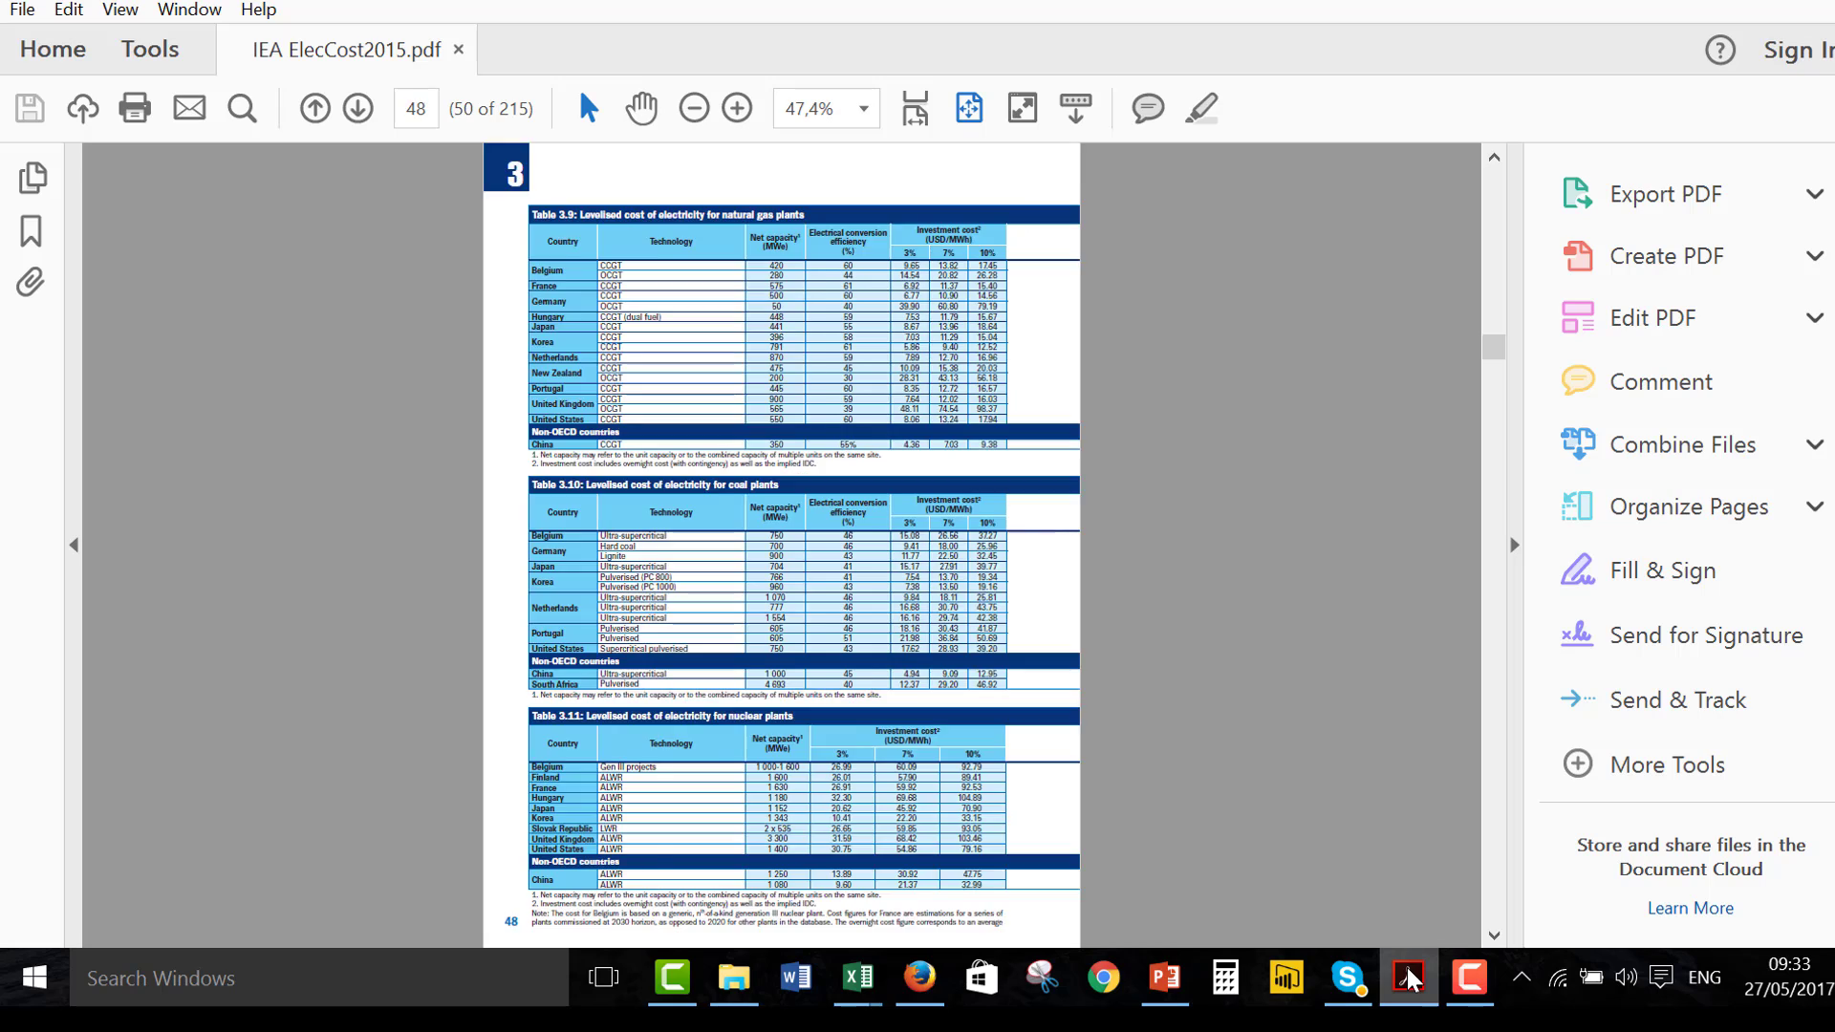
key(Page_Down)
key(Page_Down)
key(Page_Down)
key(Page_Down)
key(Page_Down)
key(Page_Down)
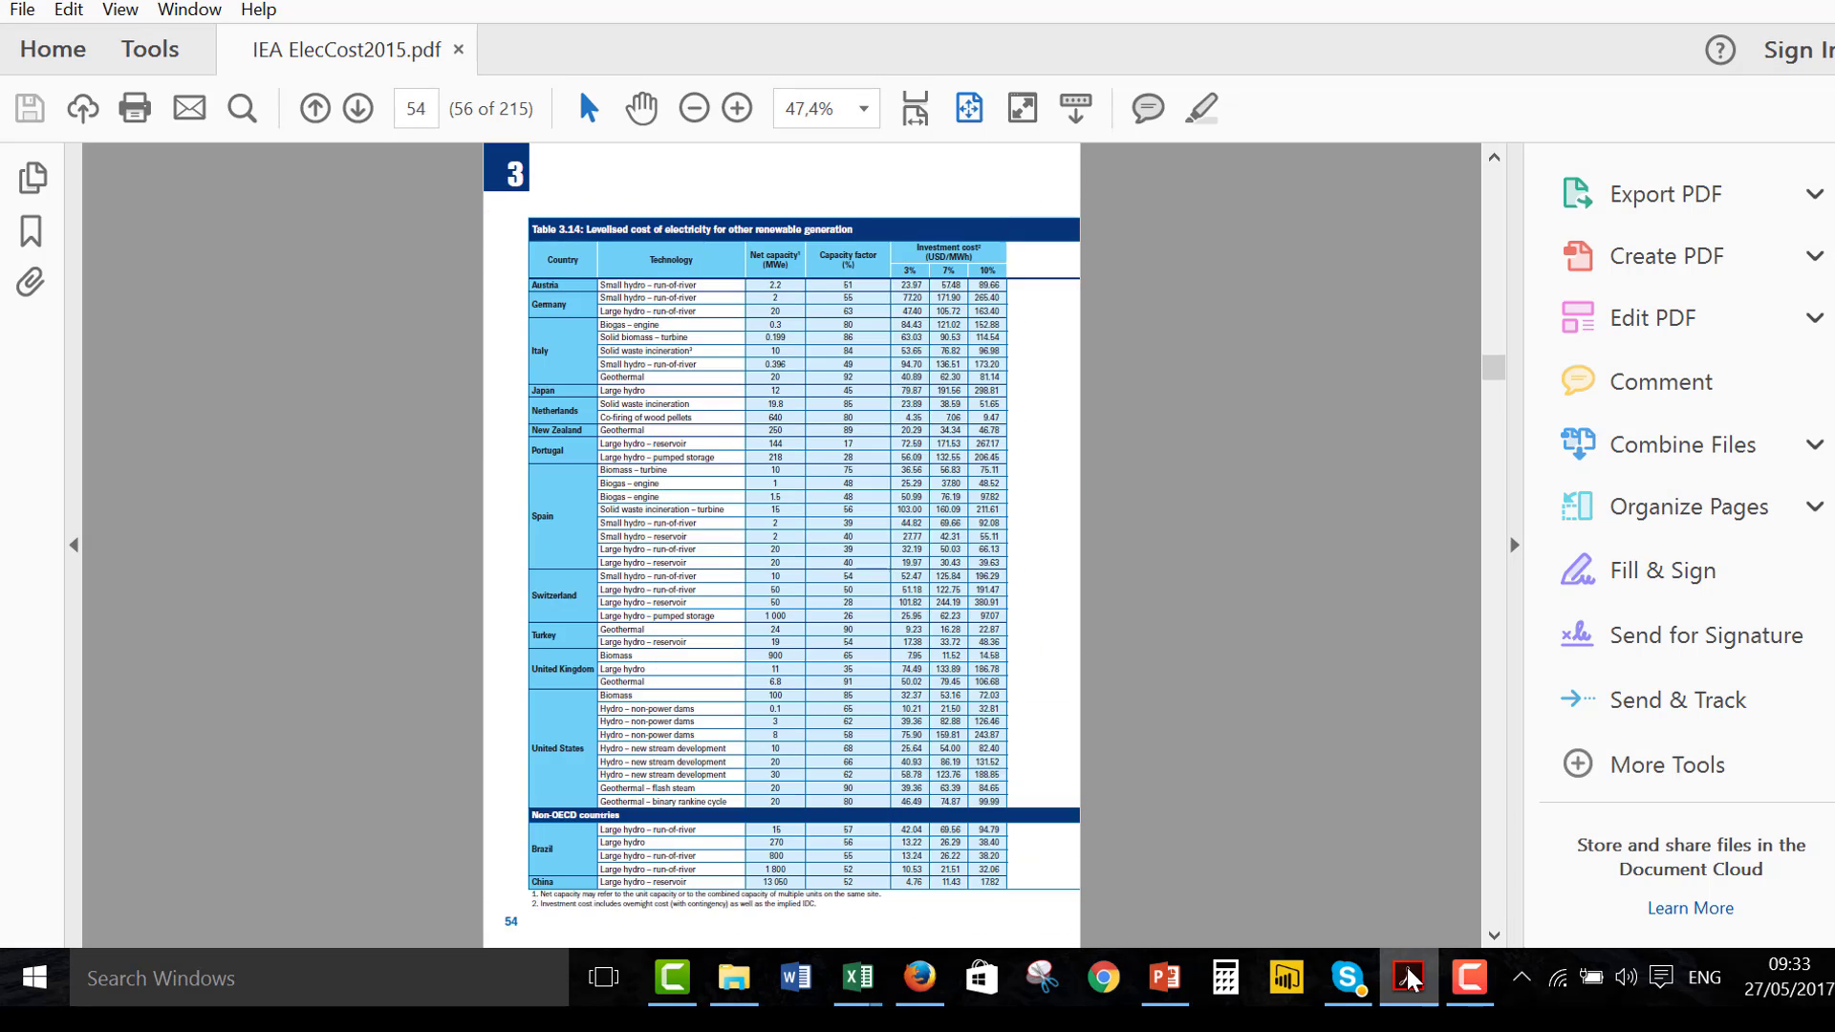
key(Page_Down)
key(Page_Down)
key(Page_Down)
key(Page_Down)
key(Page_Down)
key(Page_Down)
key(Page_Down)
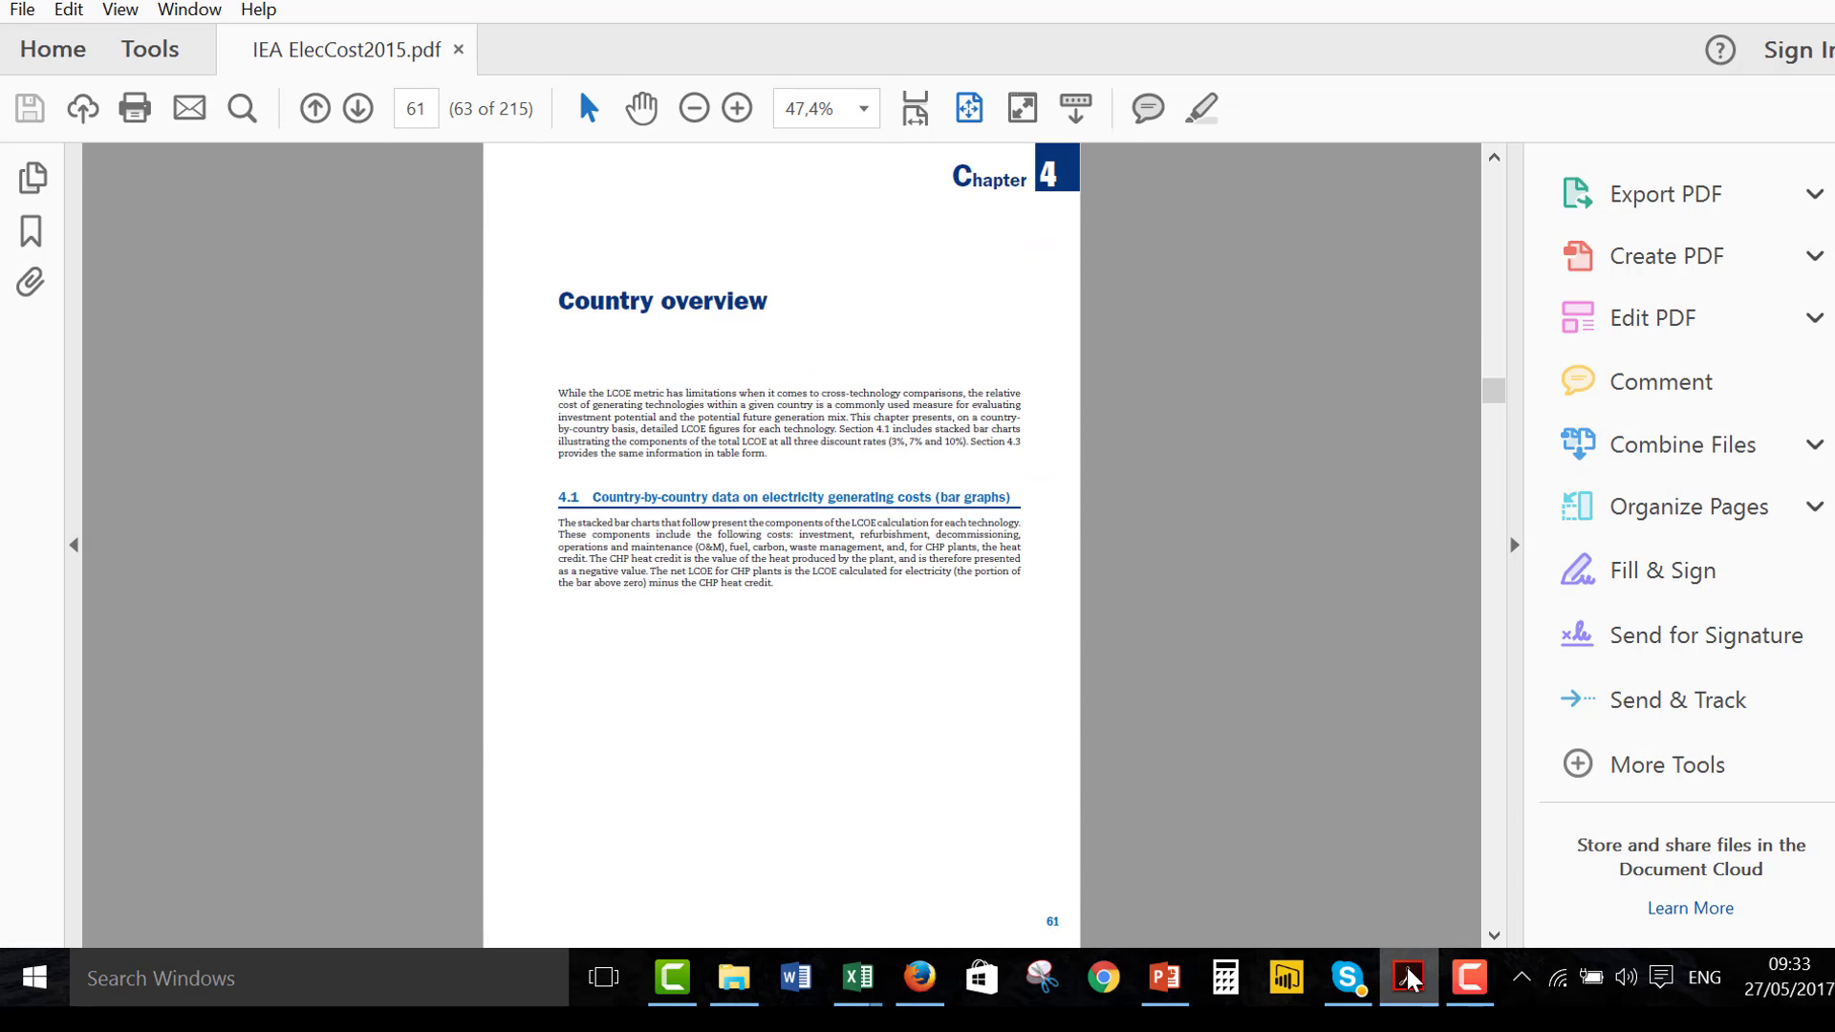
key(Page_Down)
key(Page_Down)
key(Page_Down)
key(Page_Down)
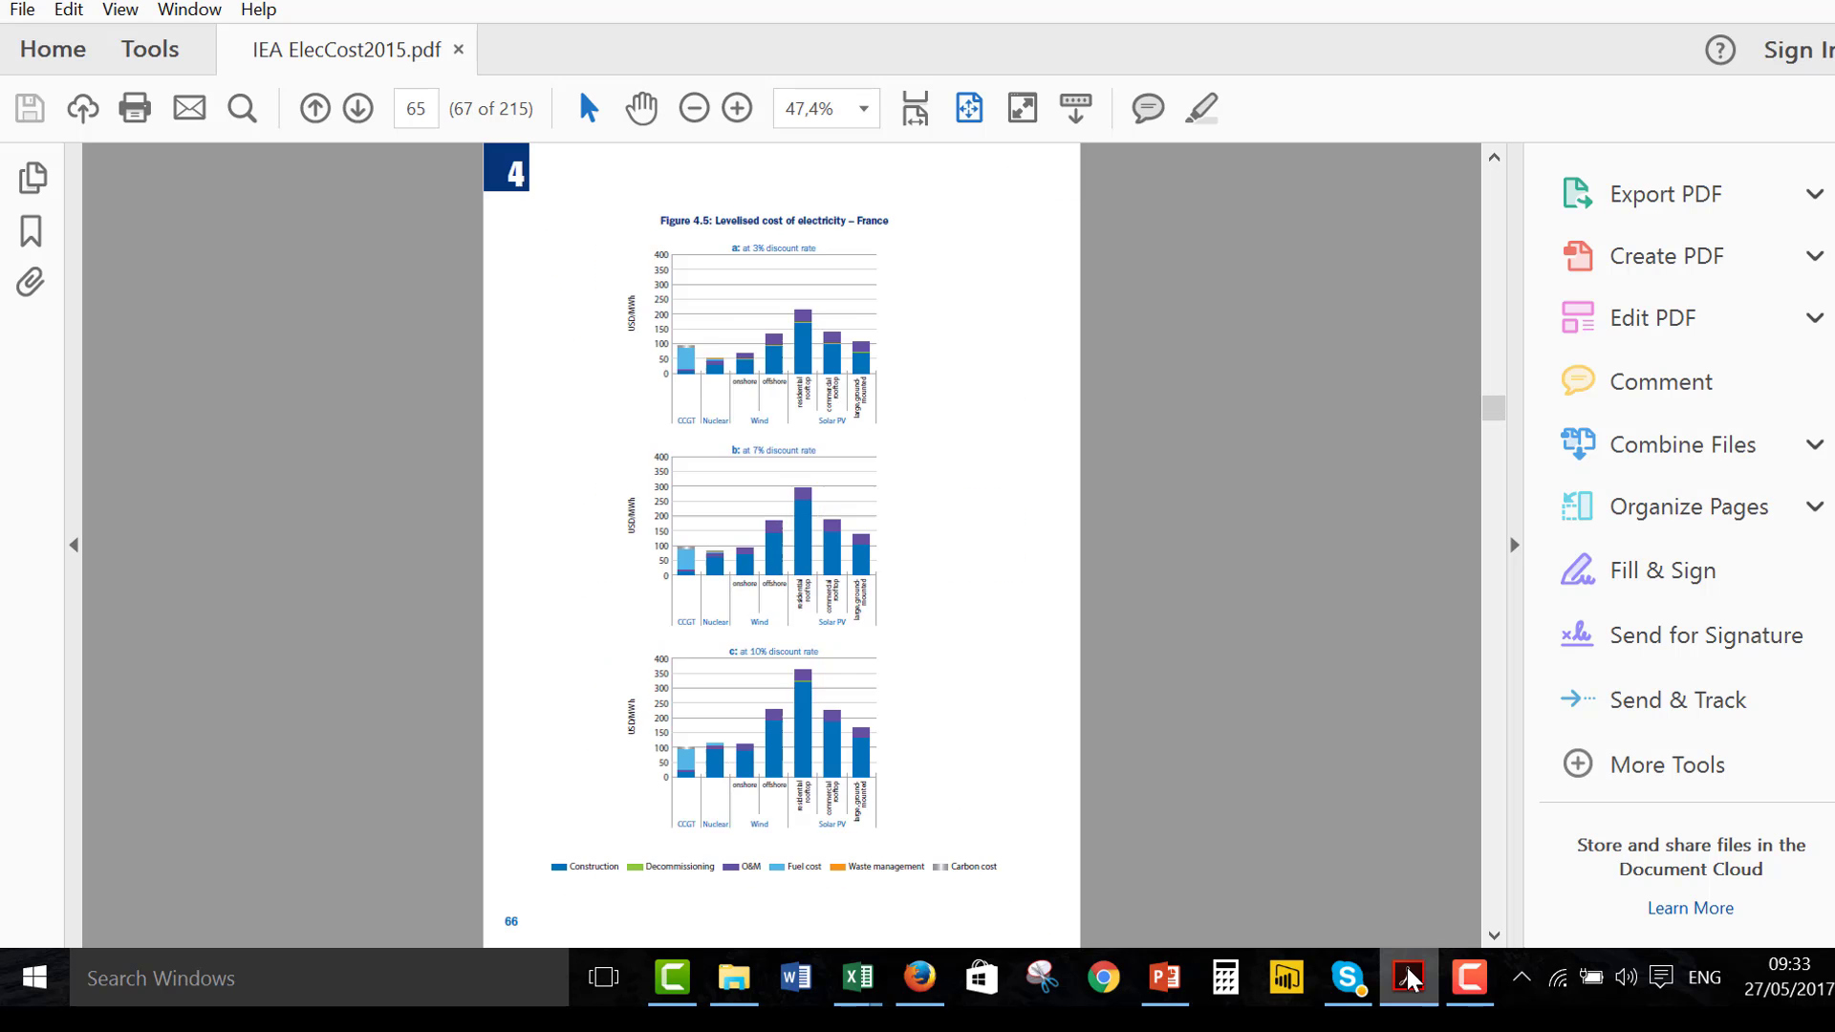
key(Page_Down)
key(Page_Down)
key(Page_Down)
key(Page_Down)
key(Page_Down)
key(Page_Down)
key(Page_Down)
key(Page_Down)
key(Page_Down)
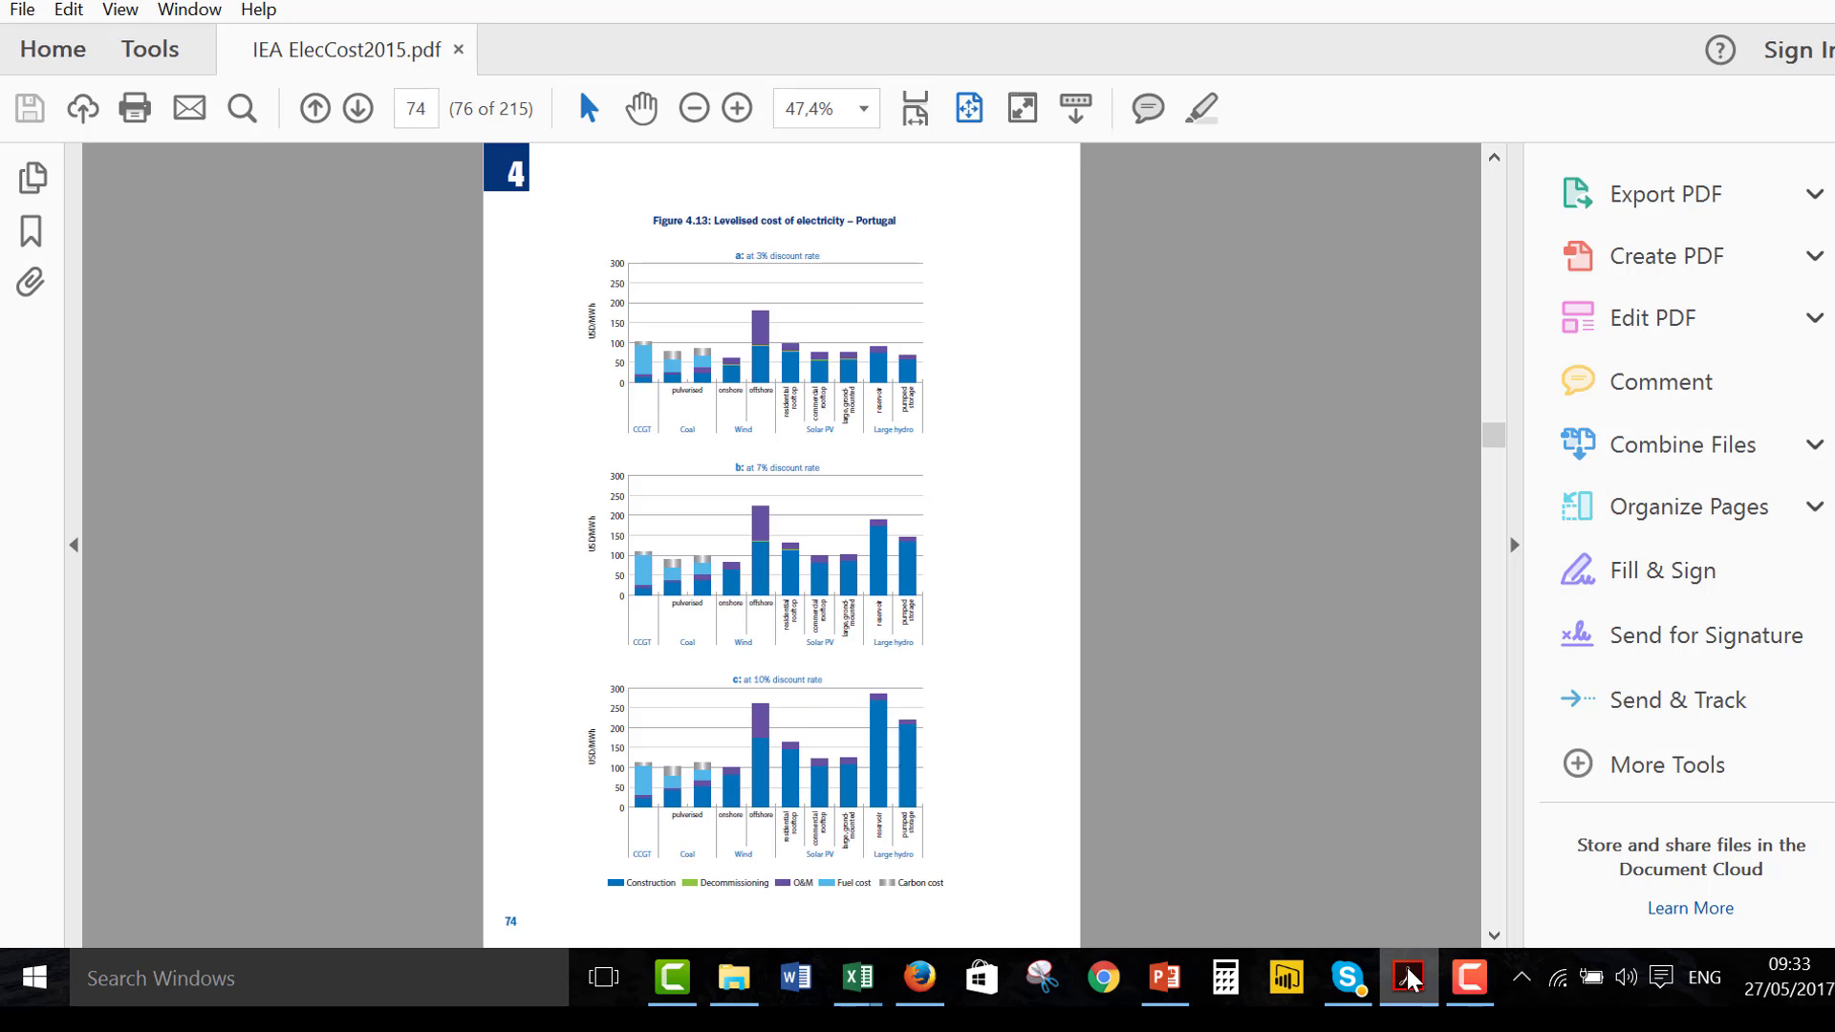
key(Page_Down)
key(Page_Down)
key(Page_Down)
key(Page_Down)
key(Page_Down)
key(Page_Down)
key(Page_Down)
key(Page_Down)
key(Page_Down)
key(Page_Down)
key(Page_Down)
key(Page_Down)
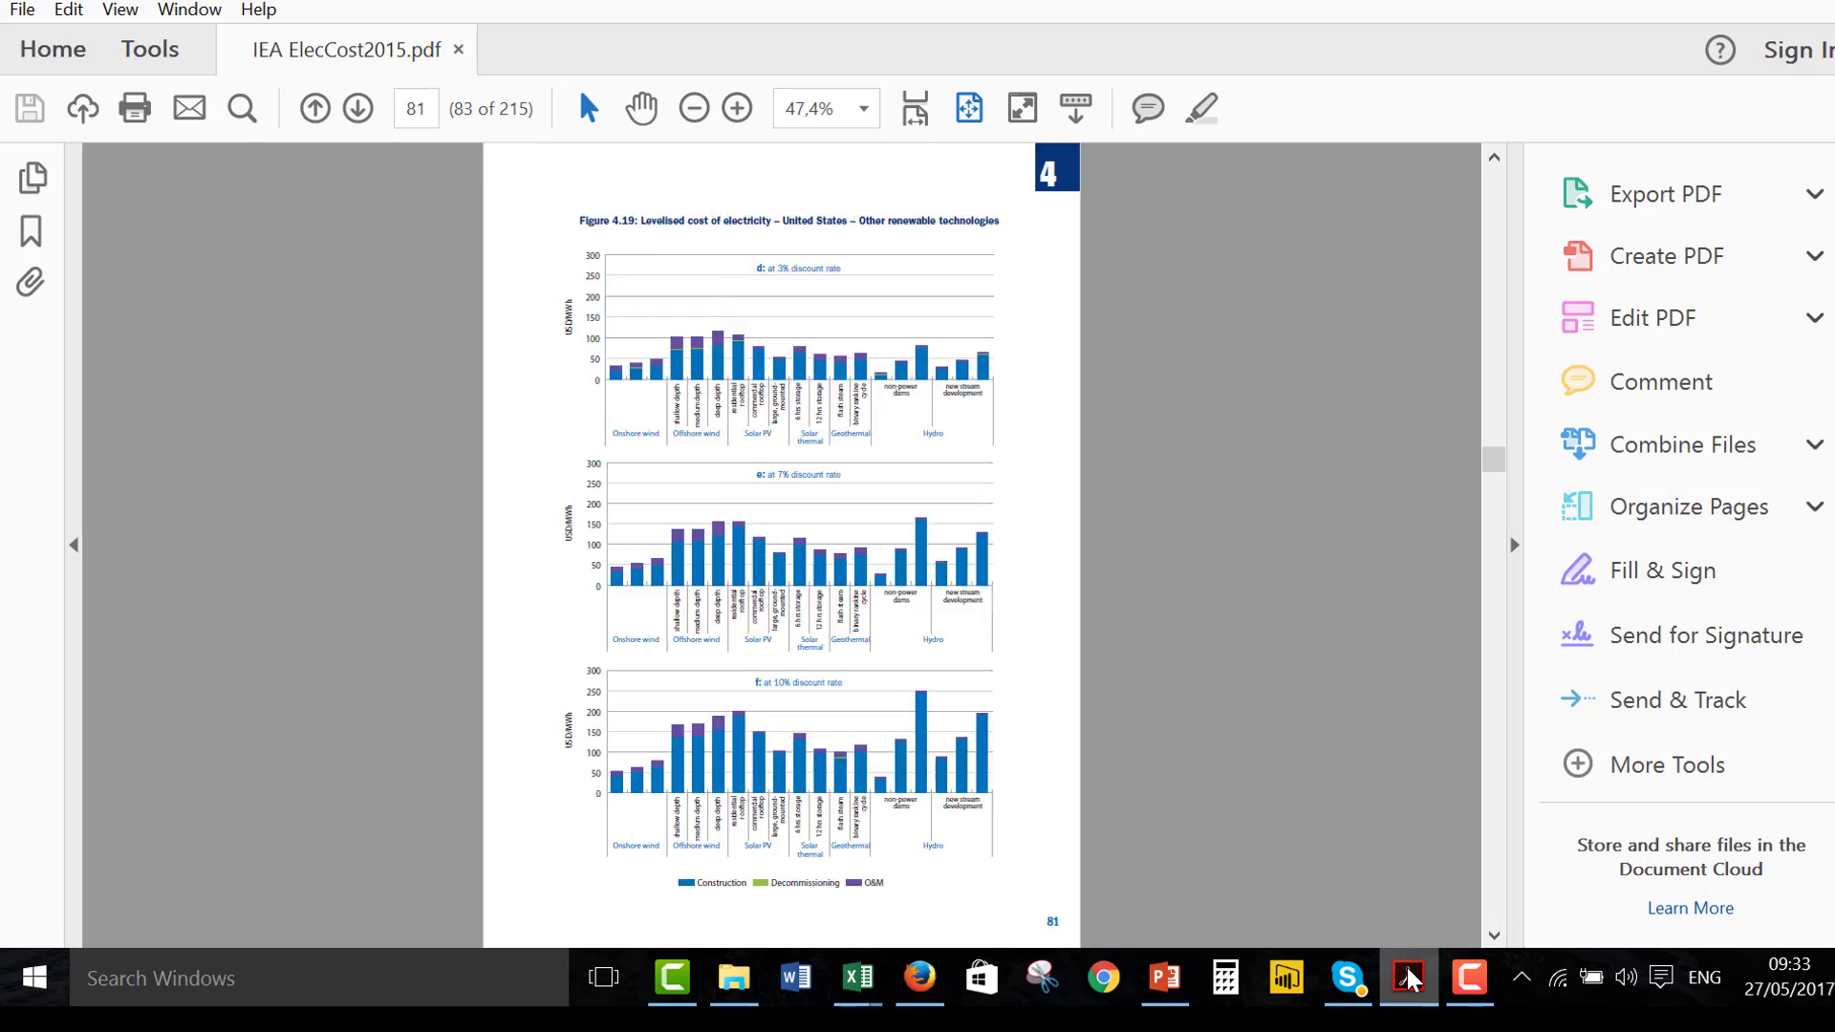
key(Page_Down)
key(Page_Down)
key(Page_Down)
key(Page_Down)
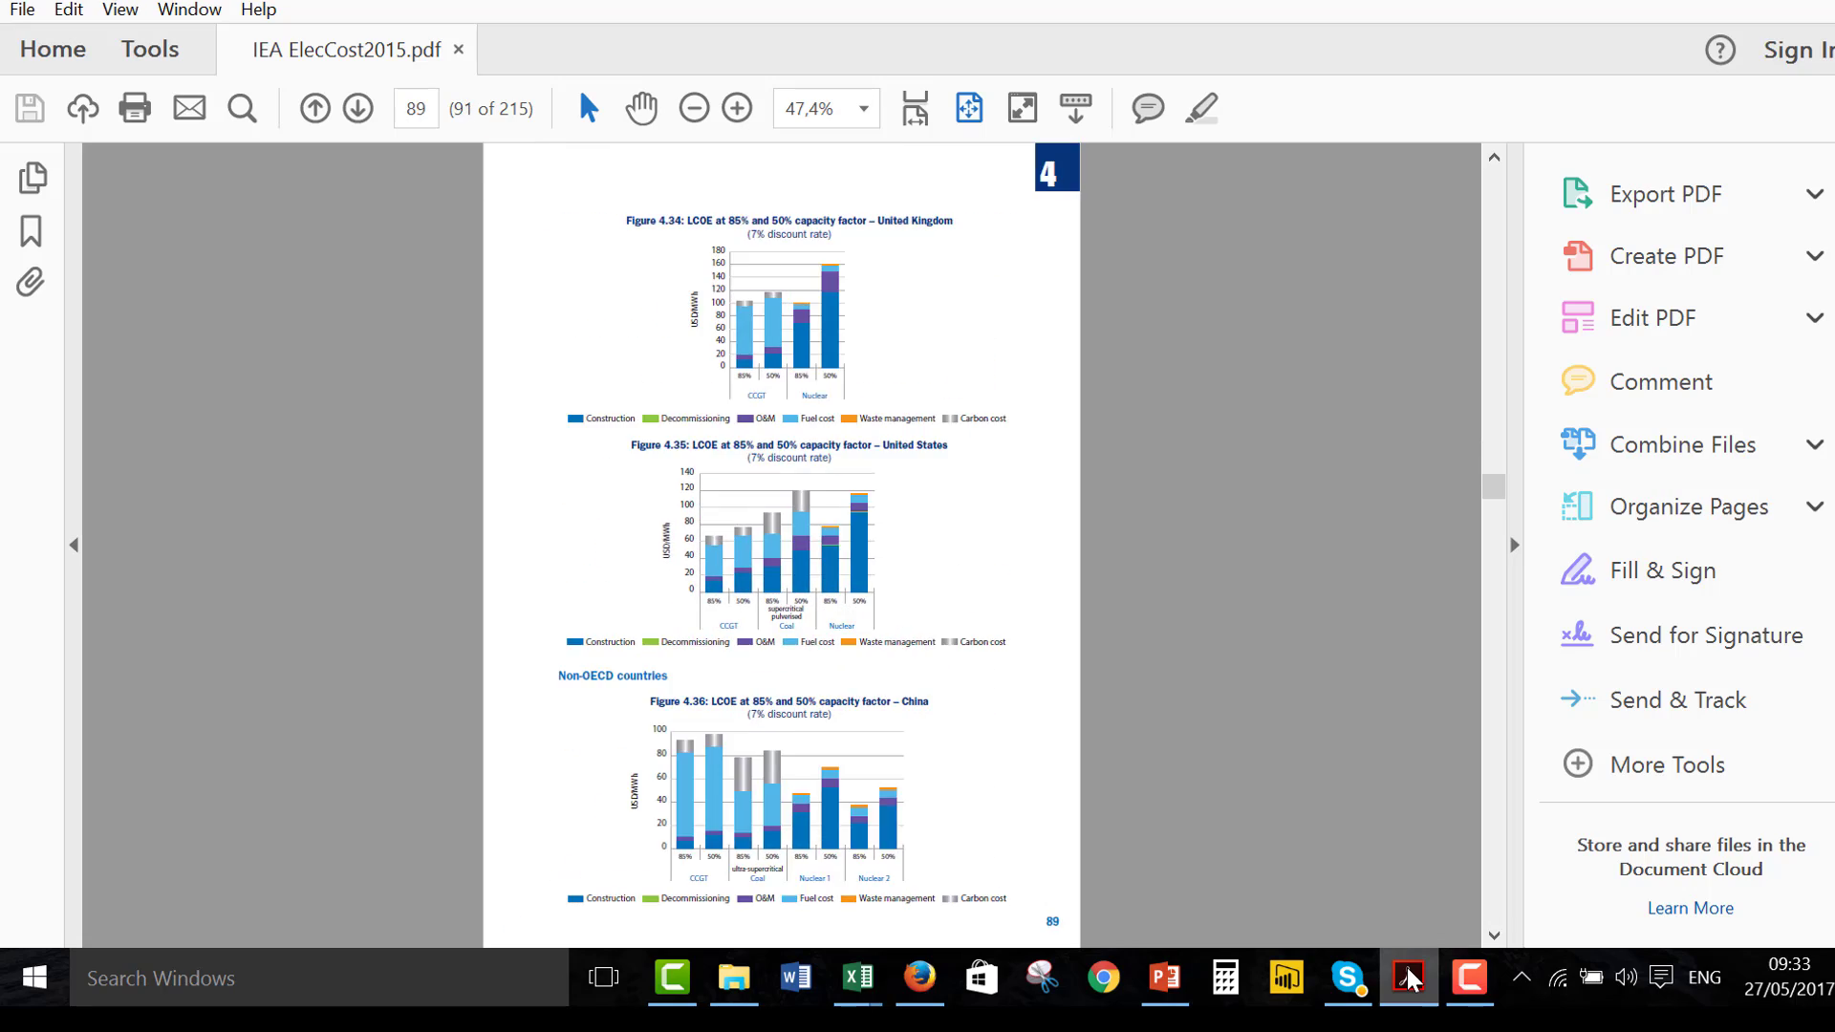
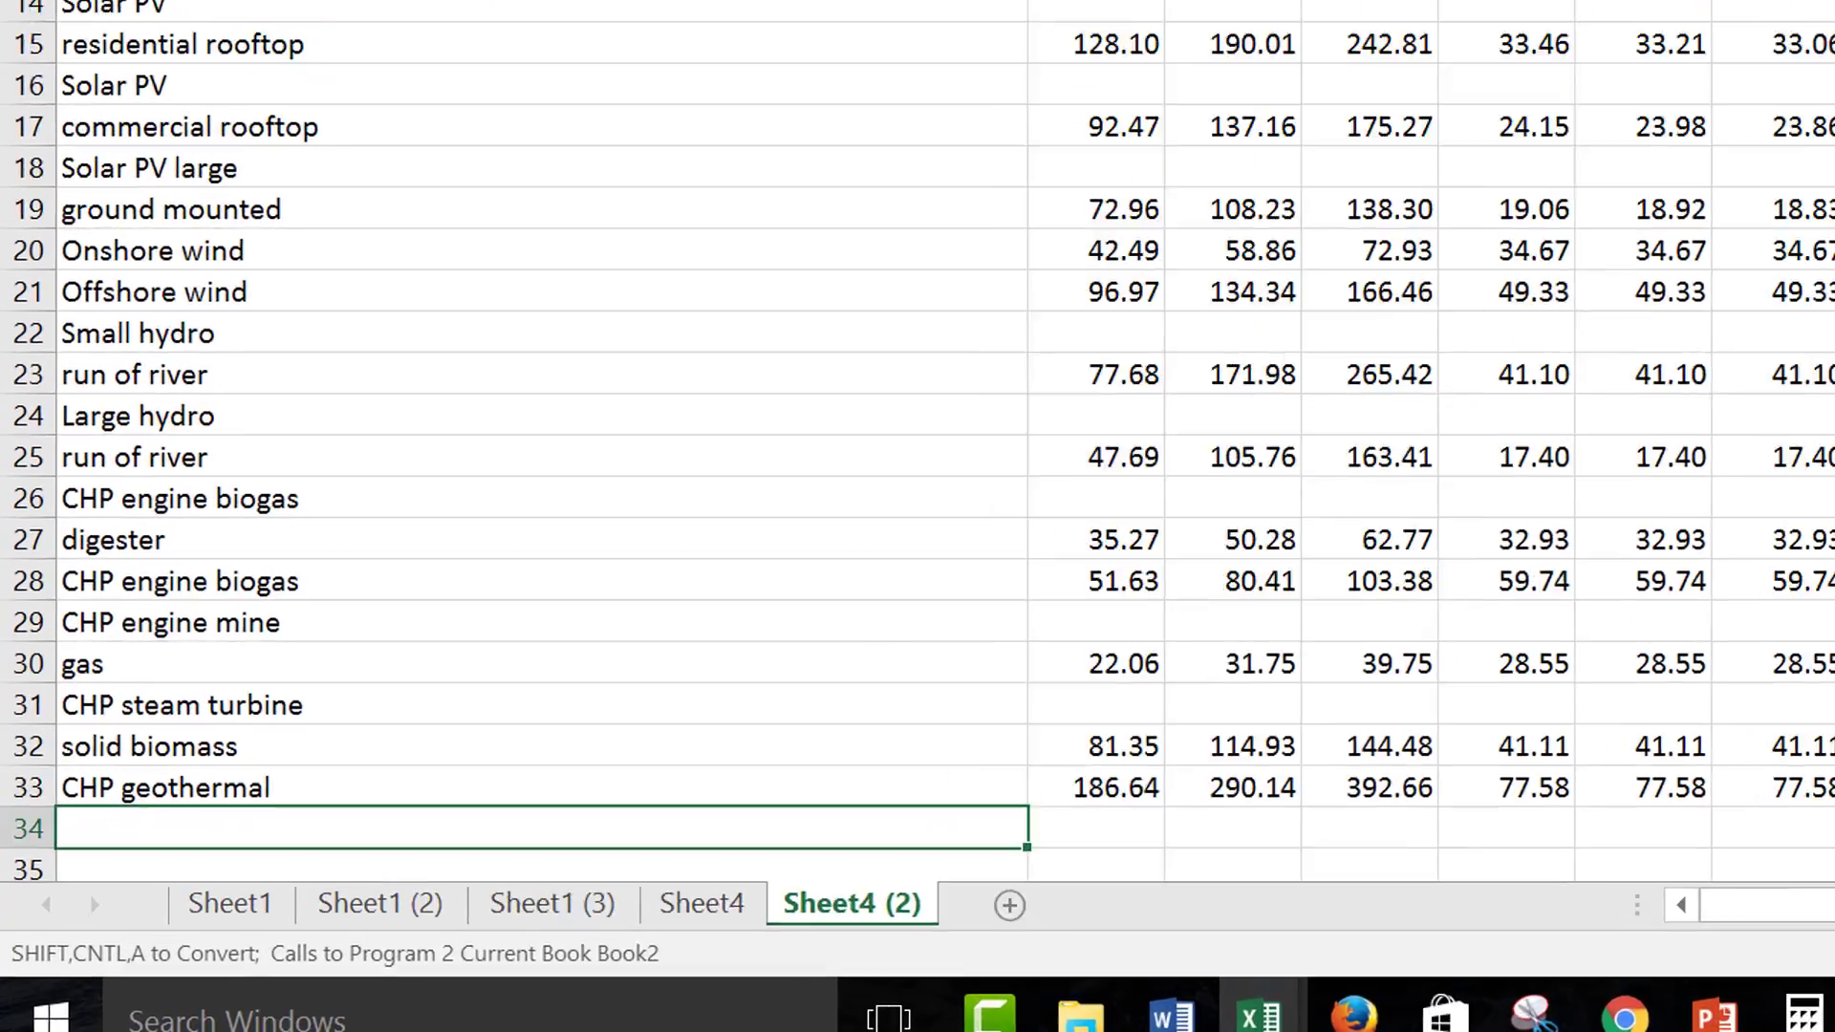
Compare the converted rows in Sheet4 (2) with the raw PDF rows in Sheet4, checking technology names split over two rows
key(Up)
key(Up)
key(Up)
key(Up)
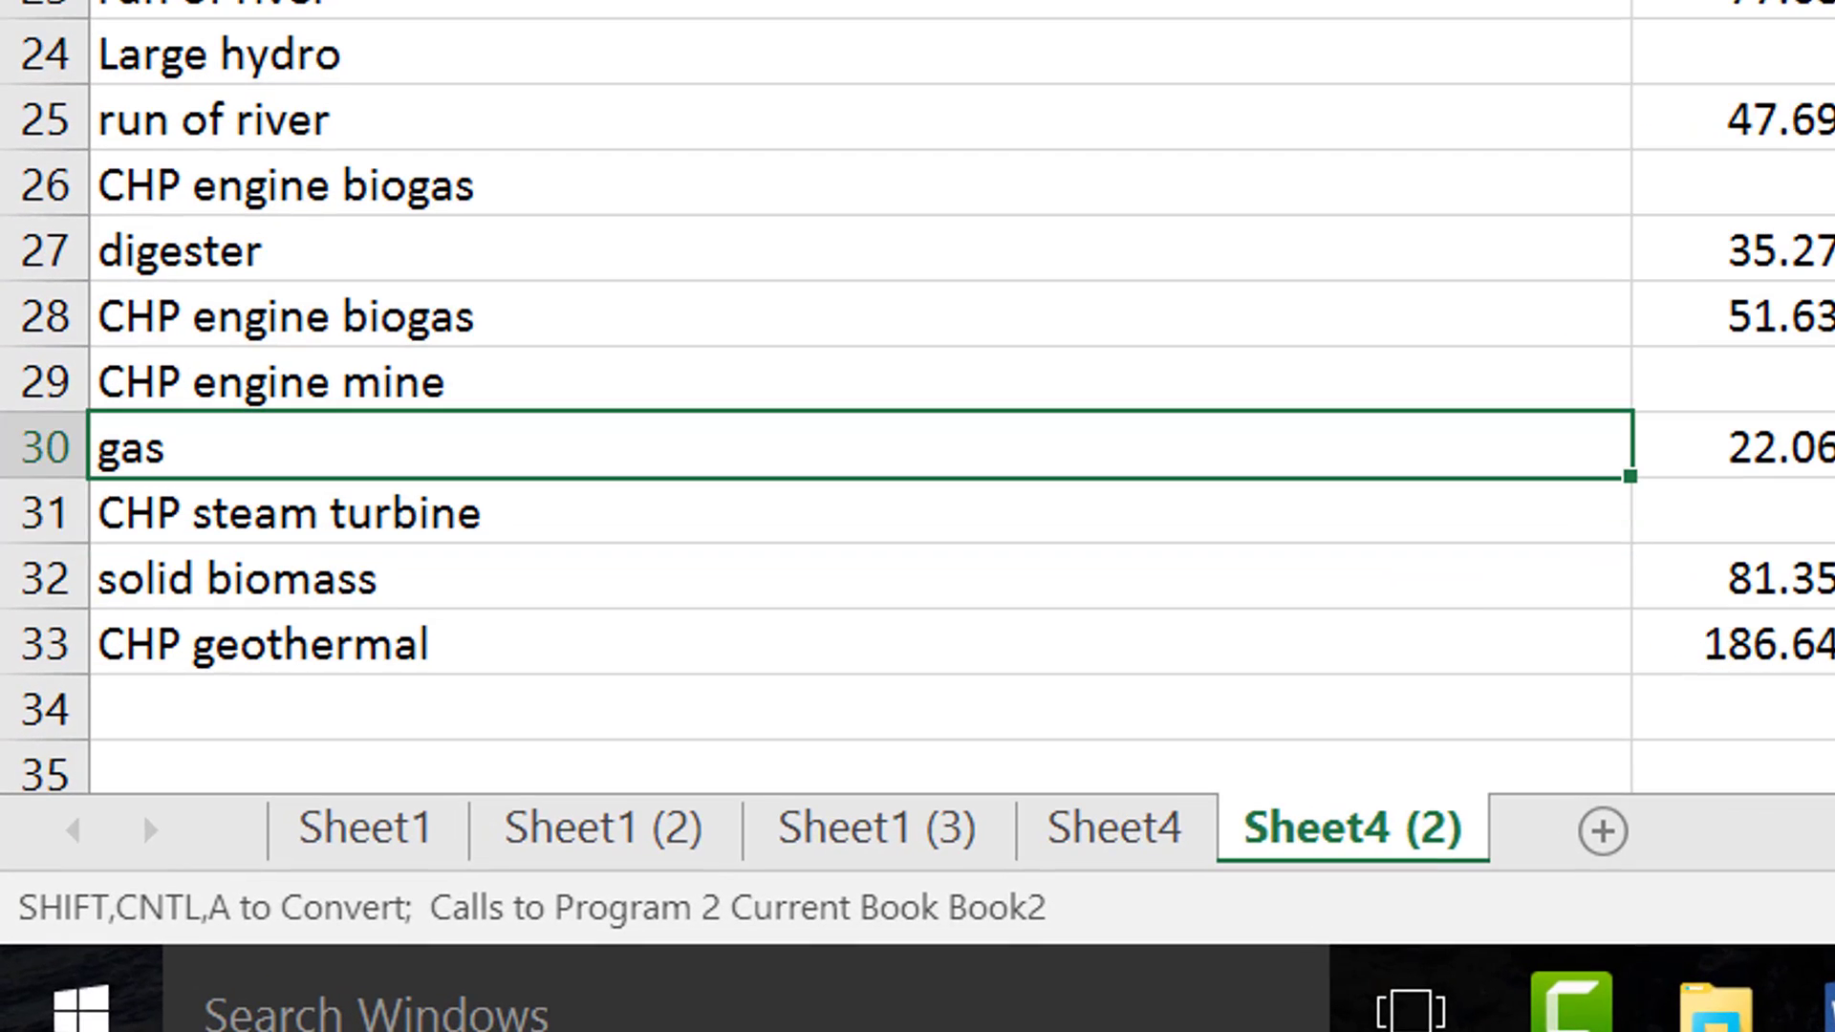
key(Down)
key(Up)
key(Down)
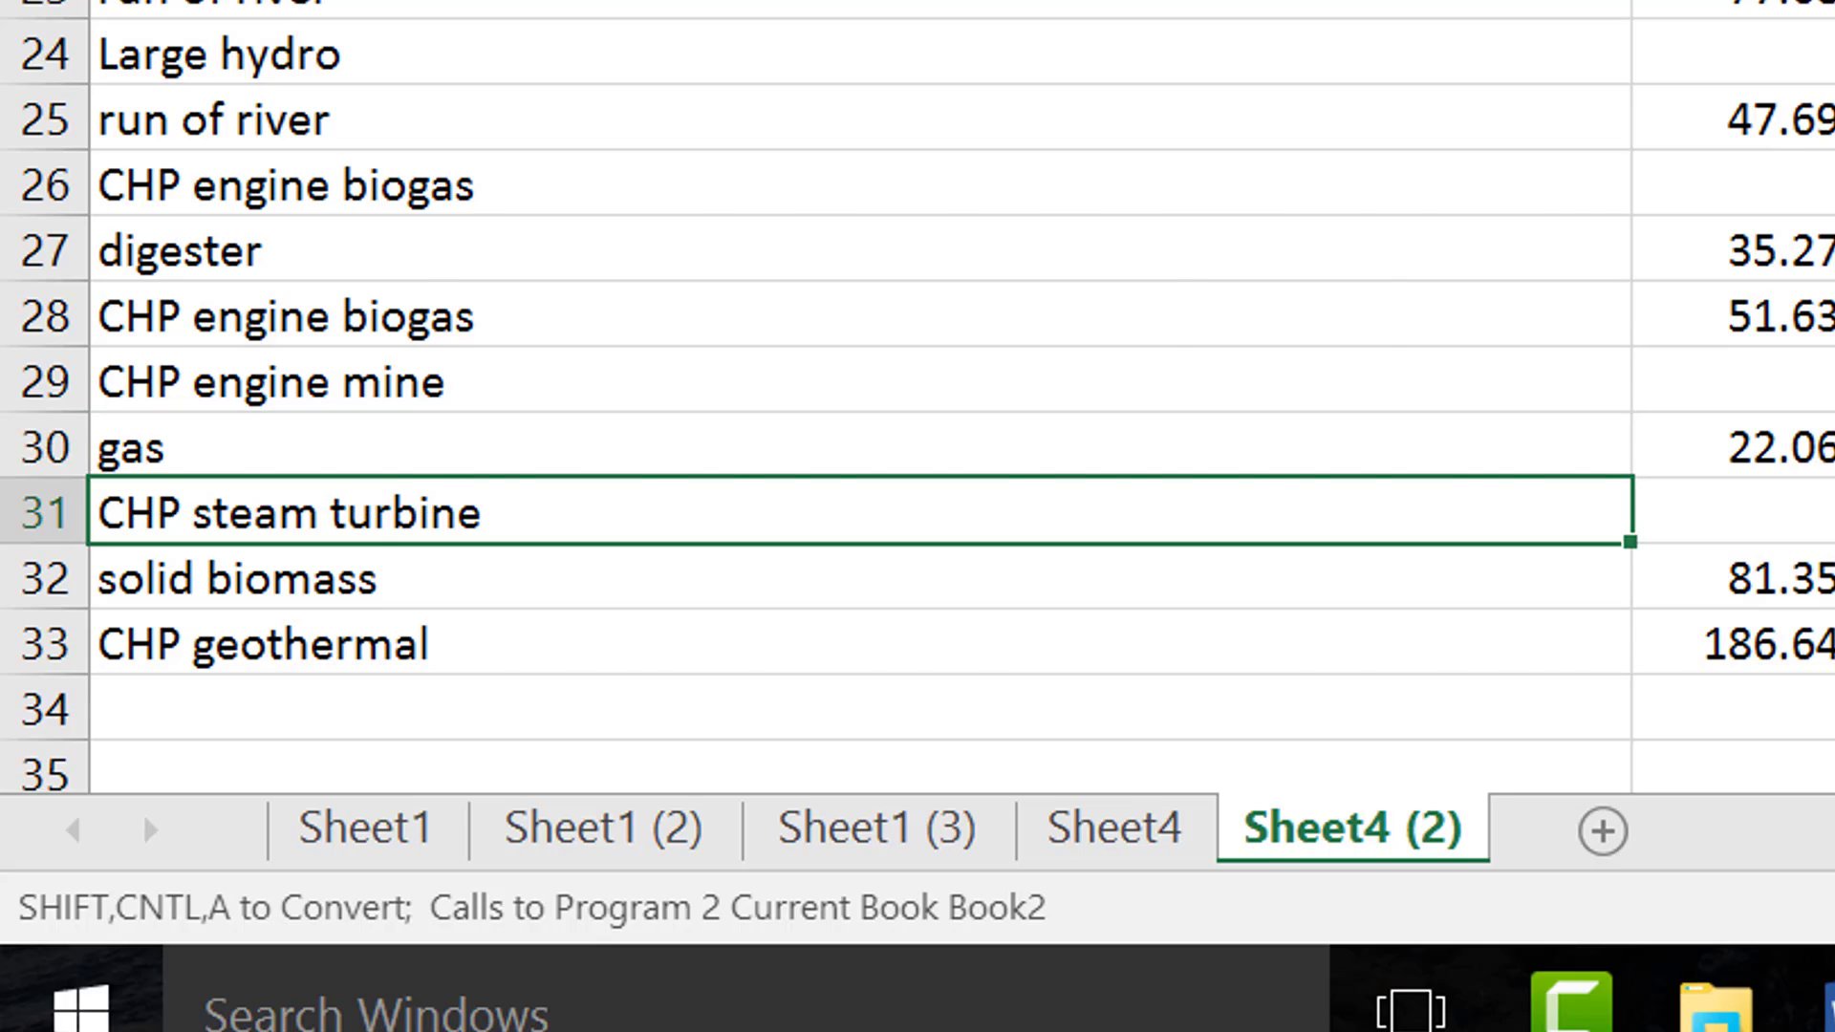
key(ctrl+Page_Up)
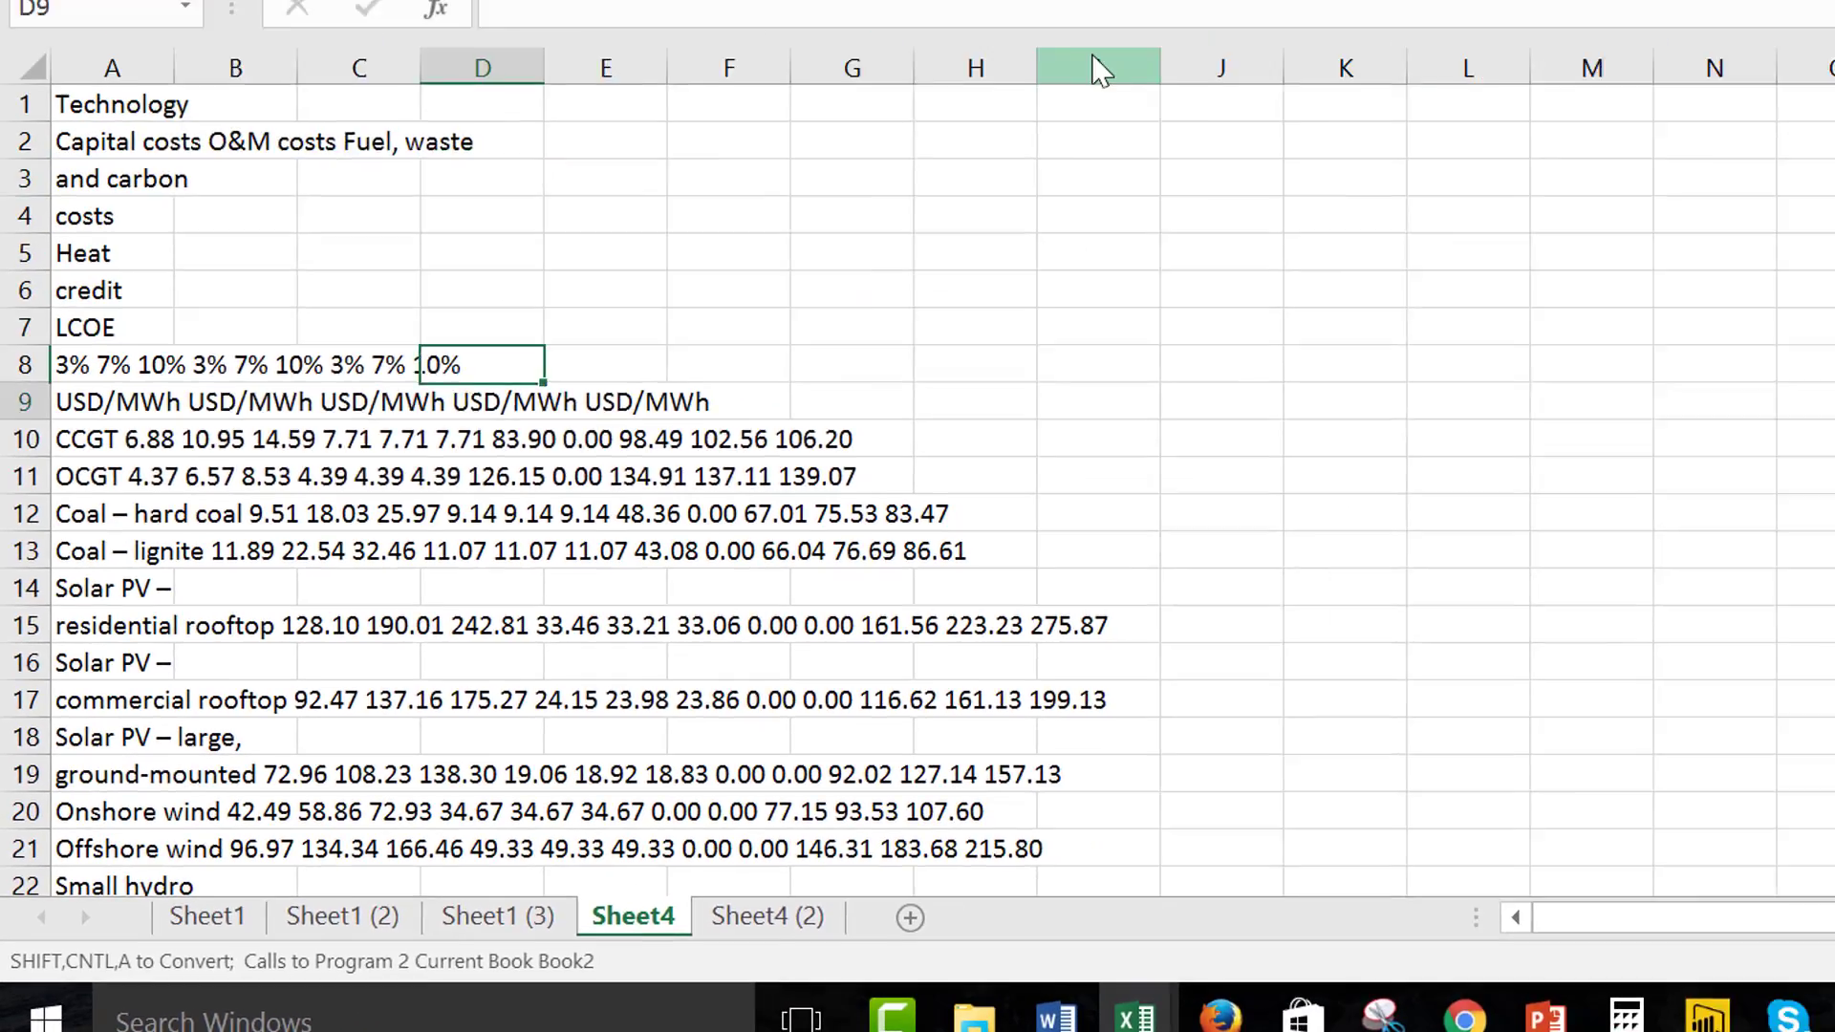
key(Down)
key(Down)
key(Down)
key(Down)
key(Down)
key(Down)
key(Left)
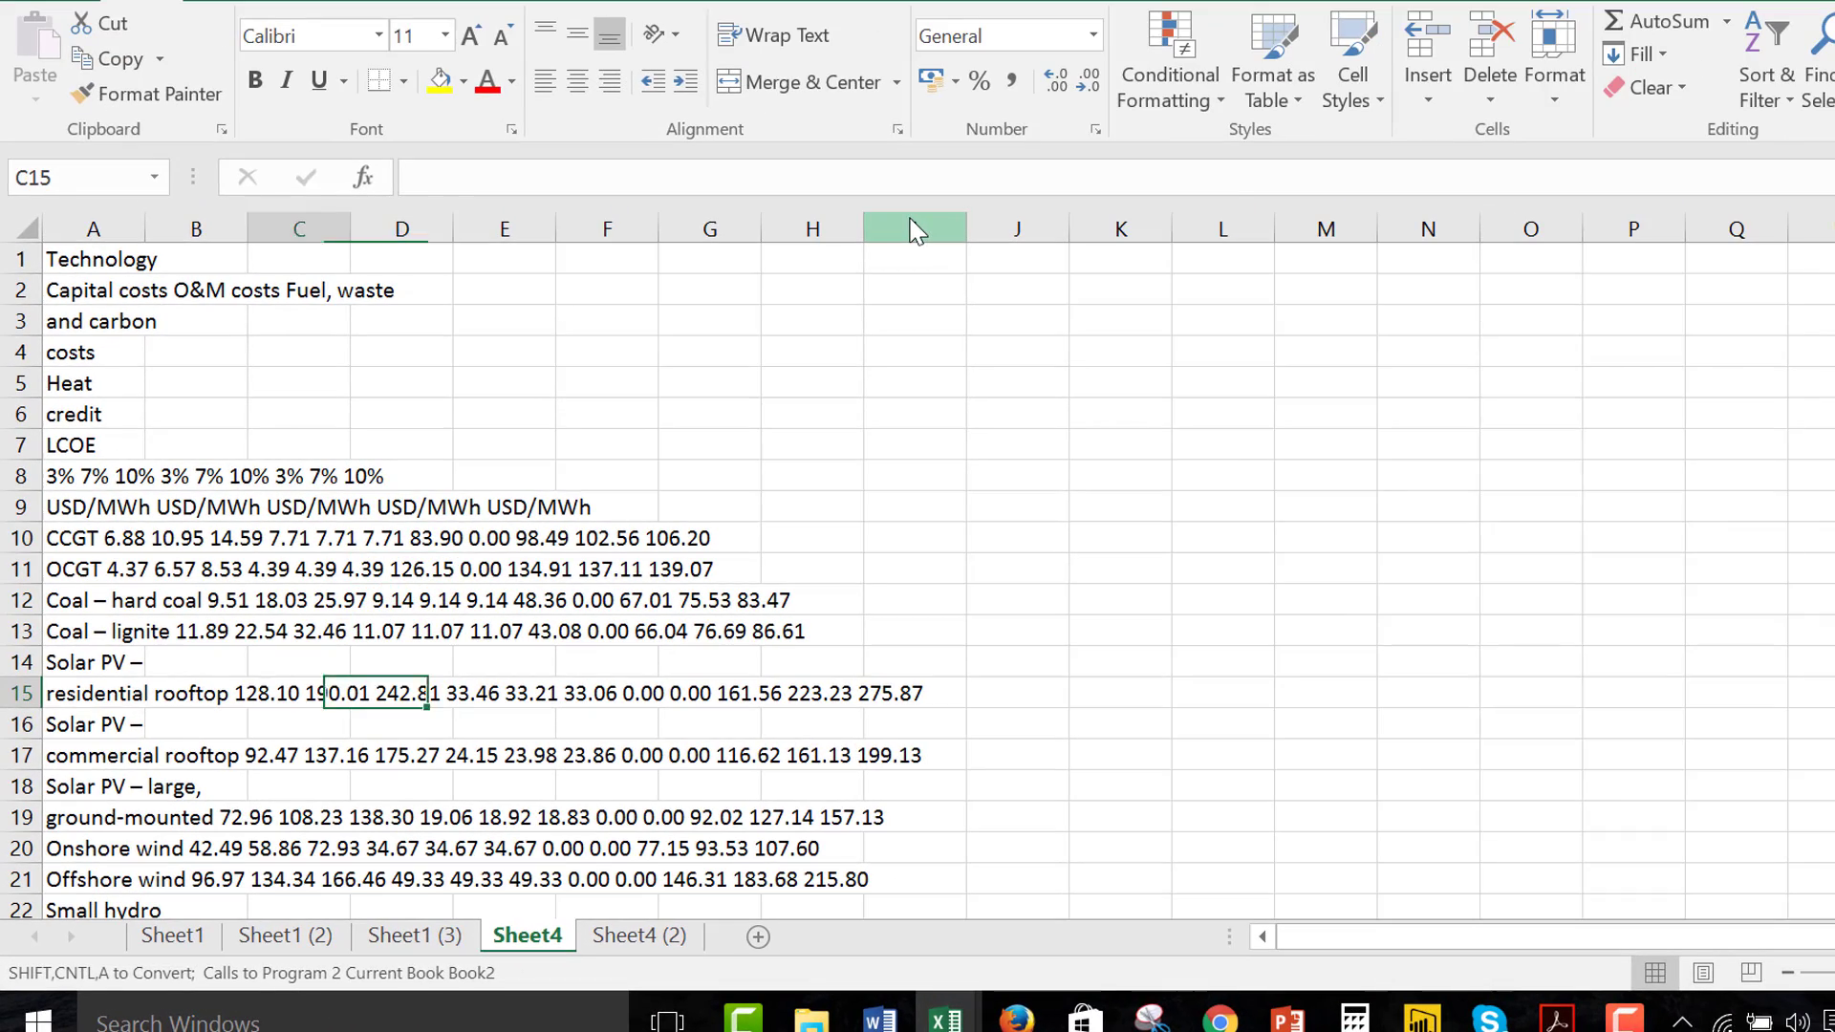
key(Left)
key(Left)
key(Down)
key(Down)
key(Down)
key(Down)
key(Down)
key(Down)
key(Down)
key(Down)
key(Down)
key(Down)
key(Down)
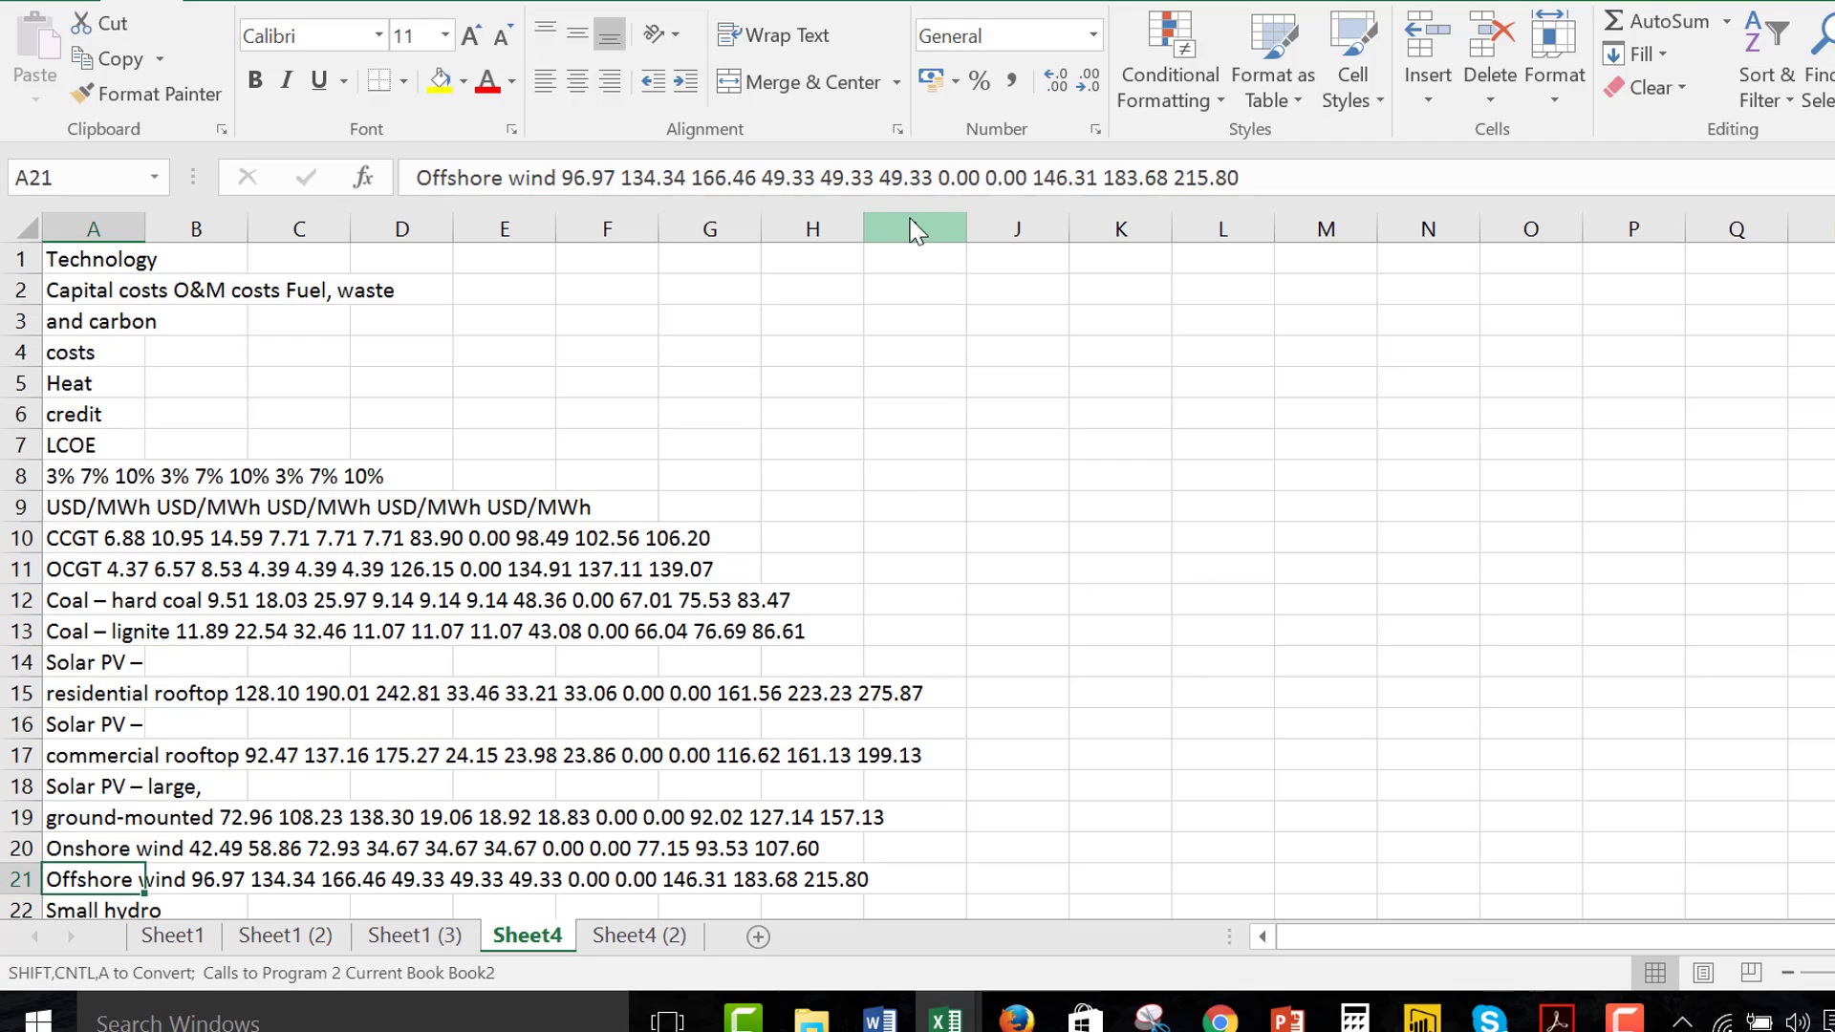
key(ctrl+Page_Down)
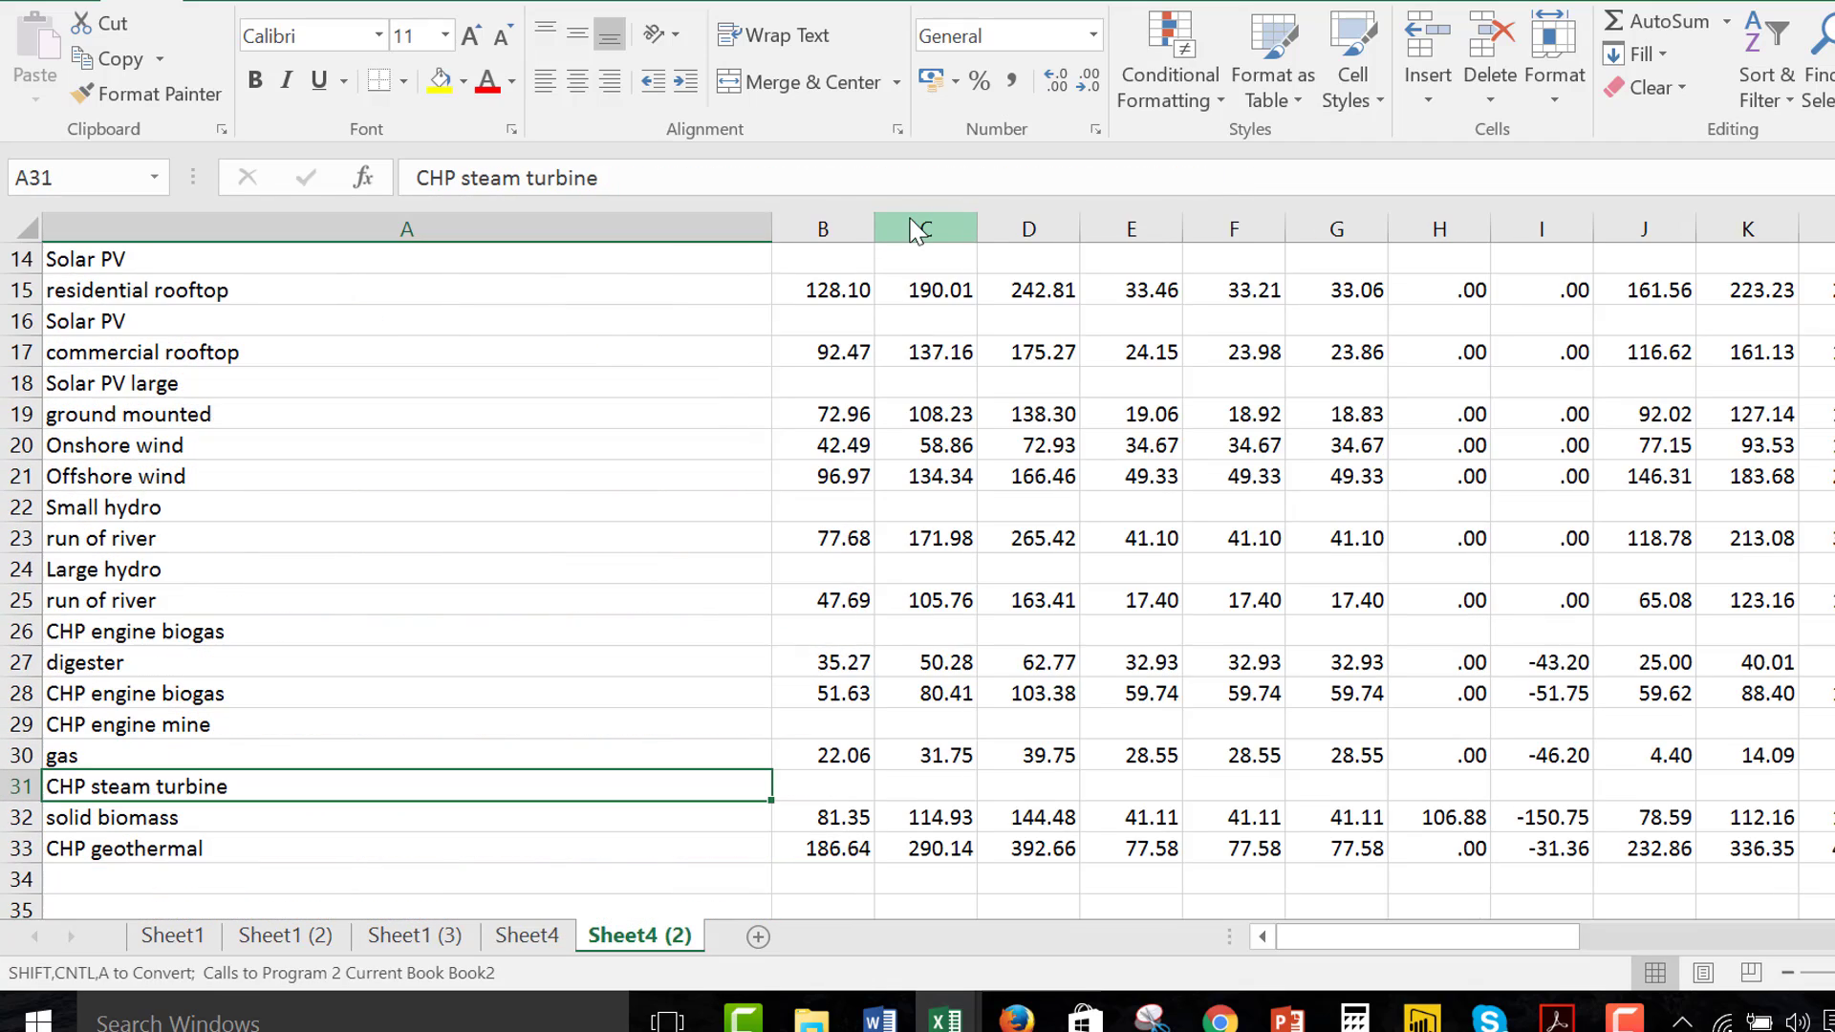
Turn on Combine Rows for title rows without numbers in the re-formatting macro's adjustments and conversions
key(ctrl+shift+a)
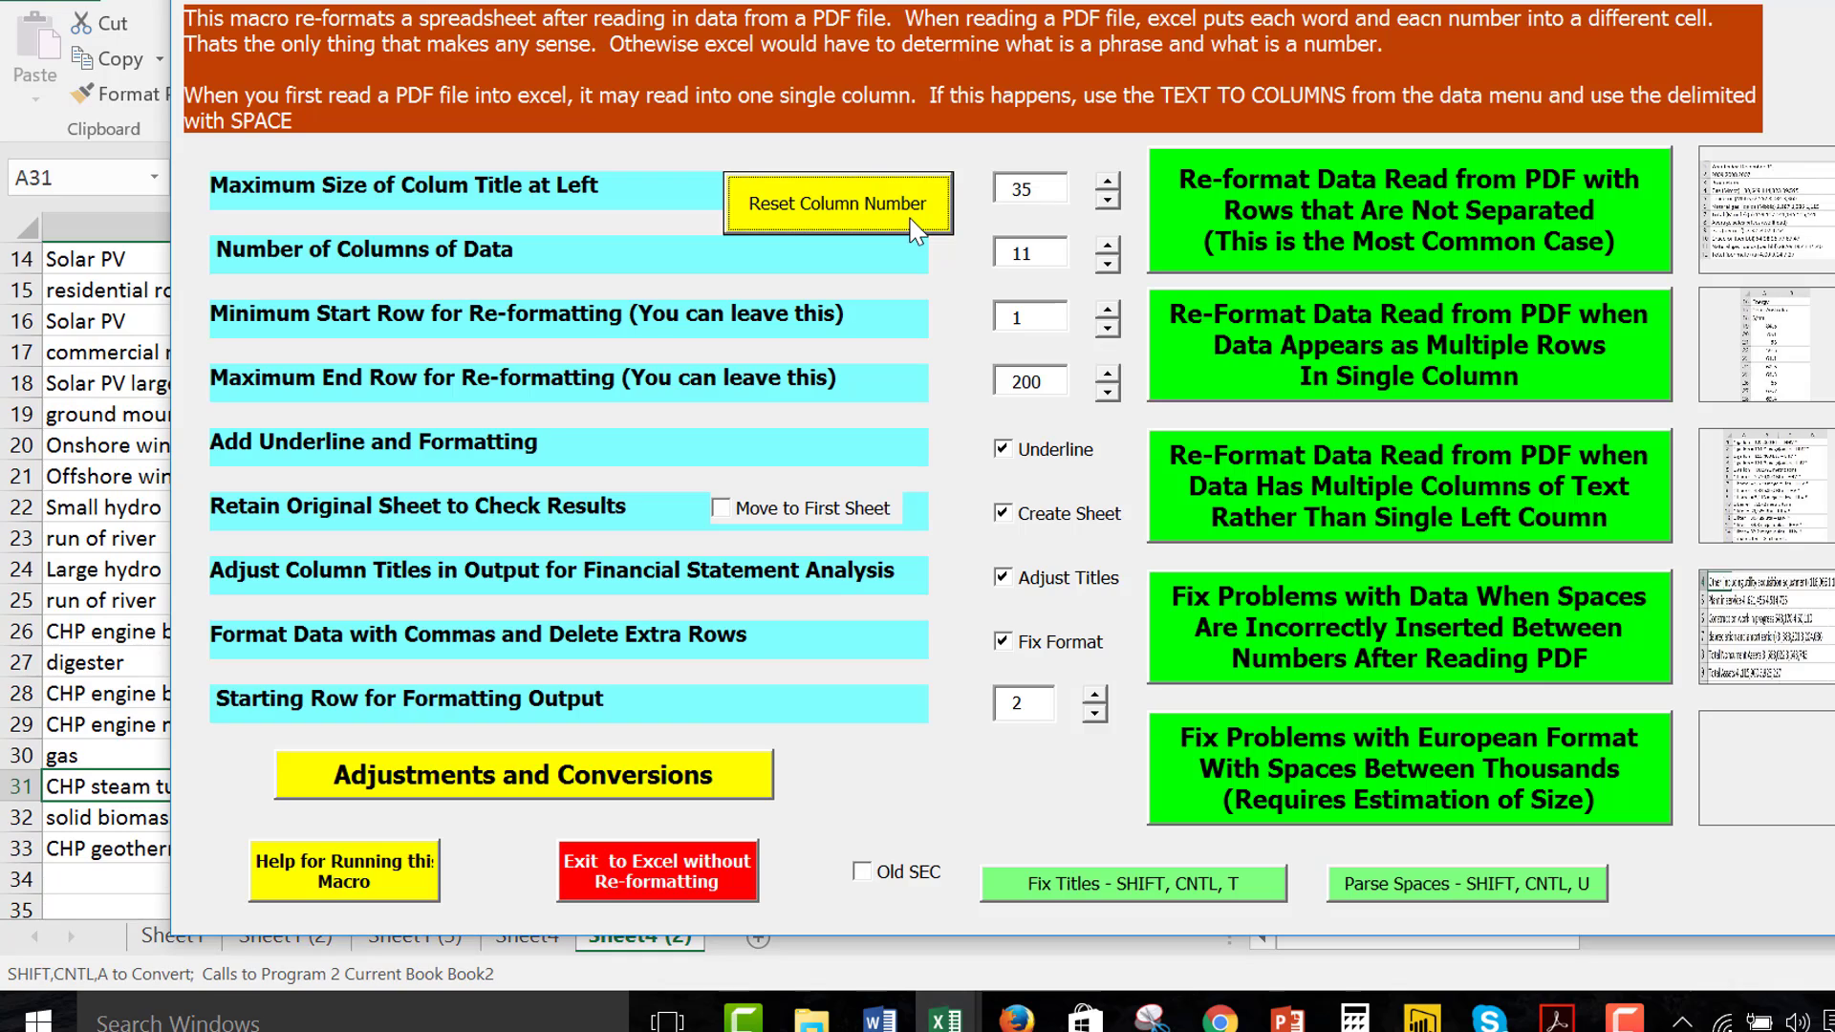
click(588, 792)
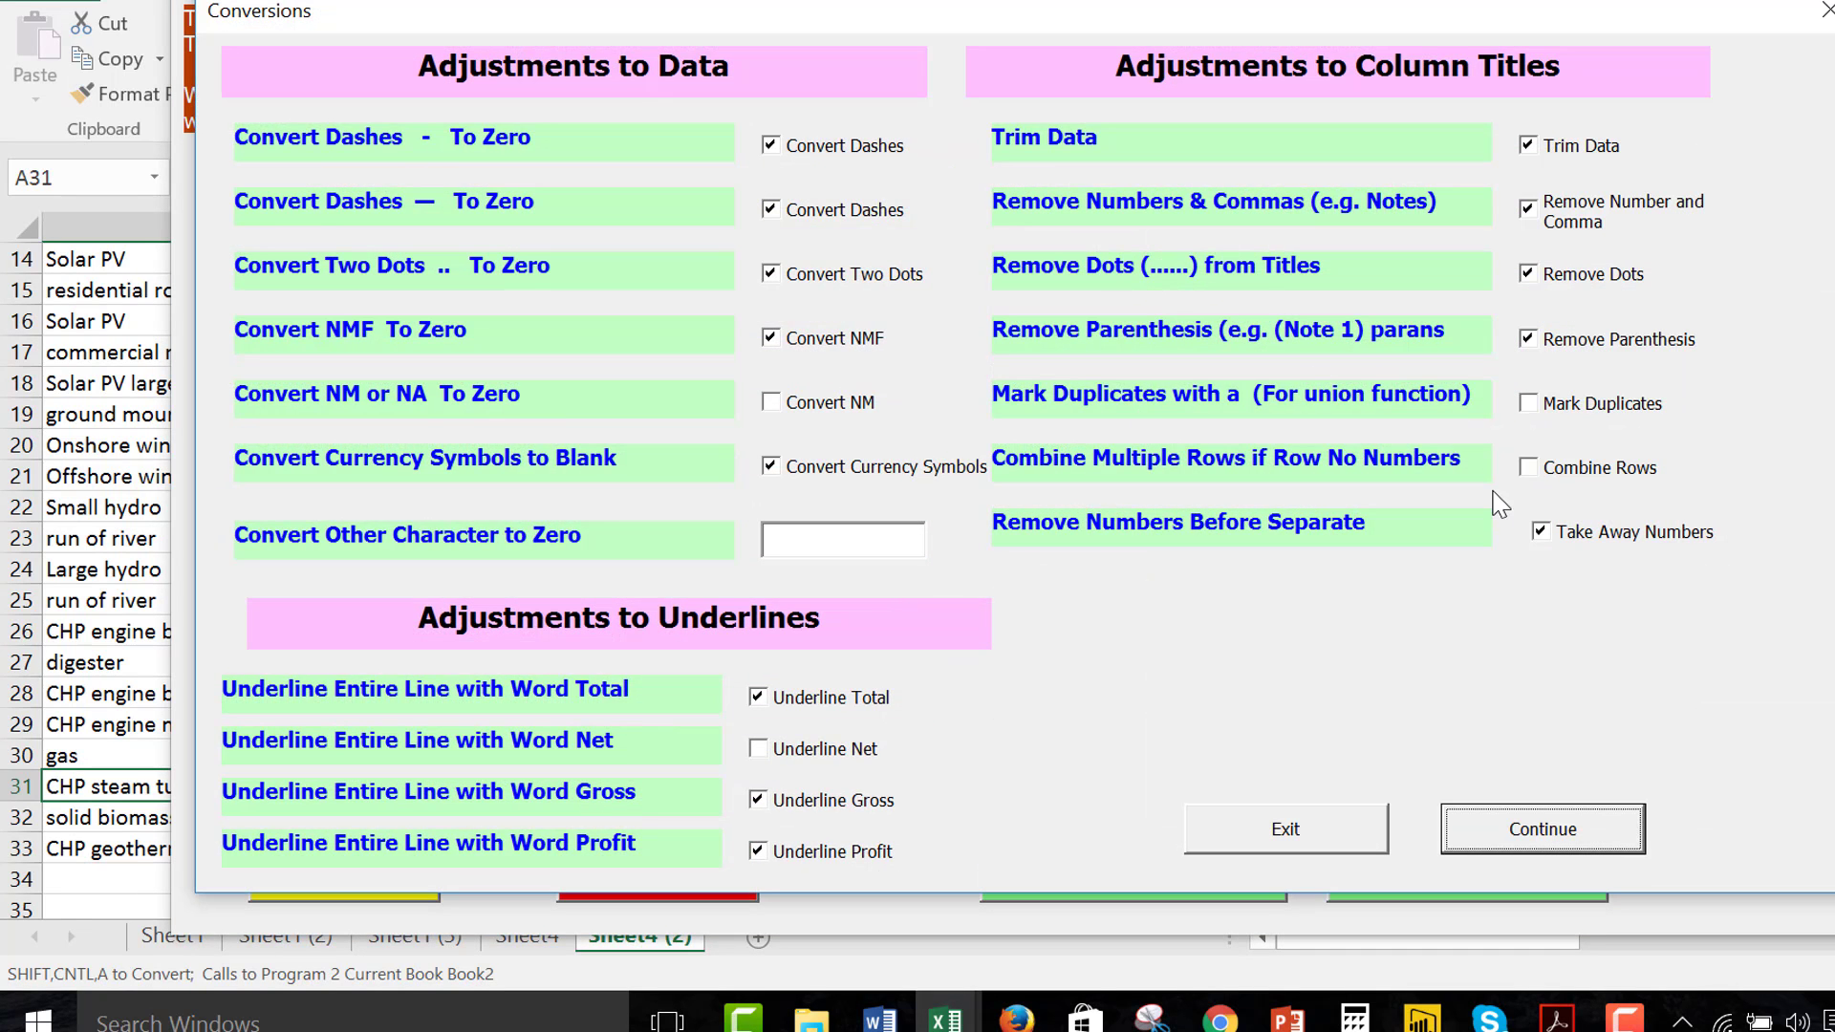
click(1538, 477)
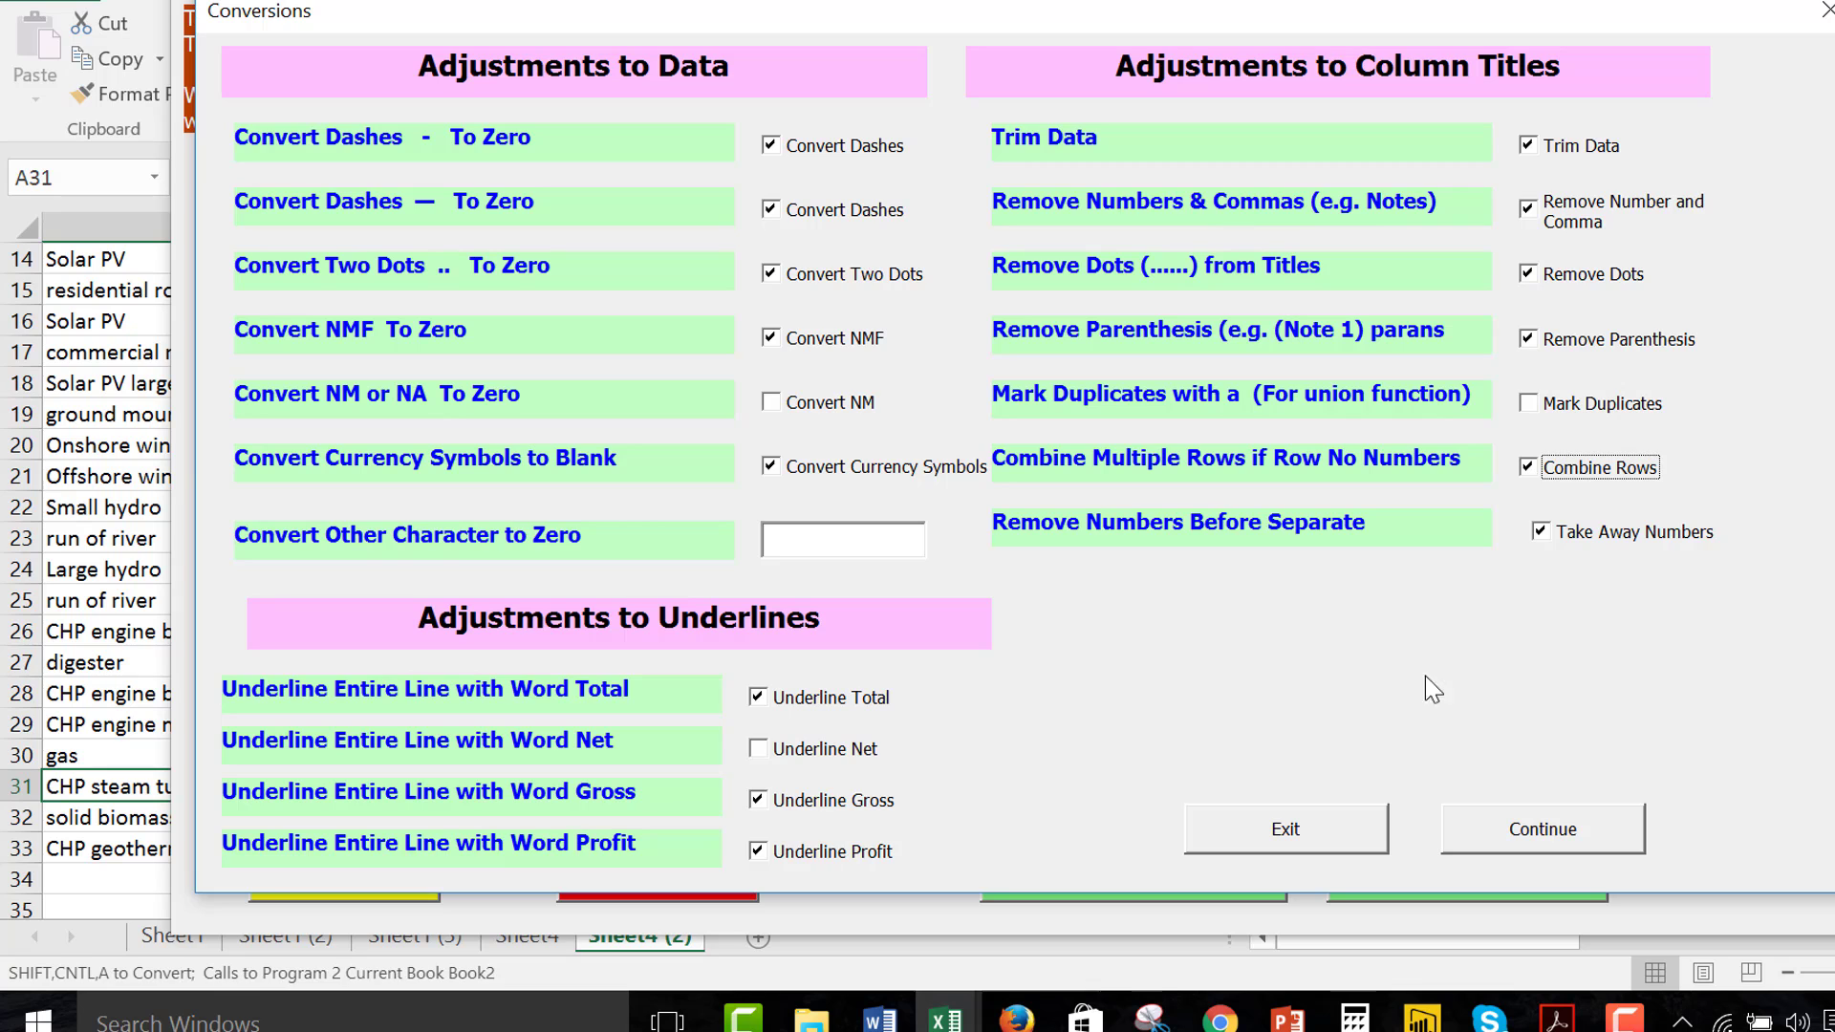
click(1508, 843)
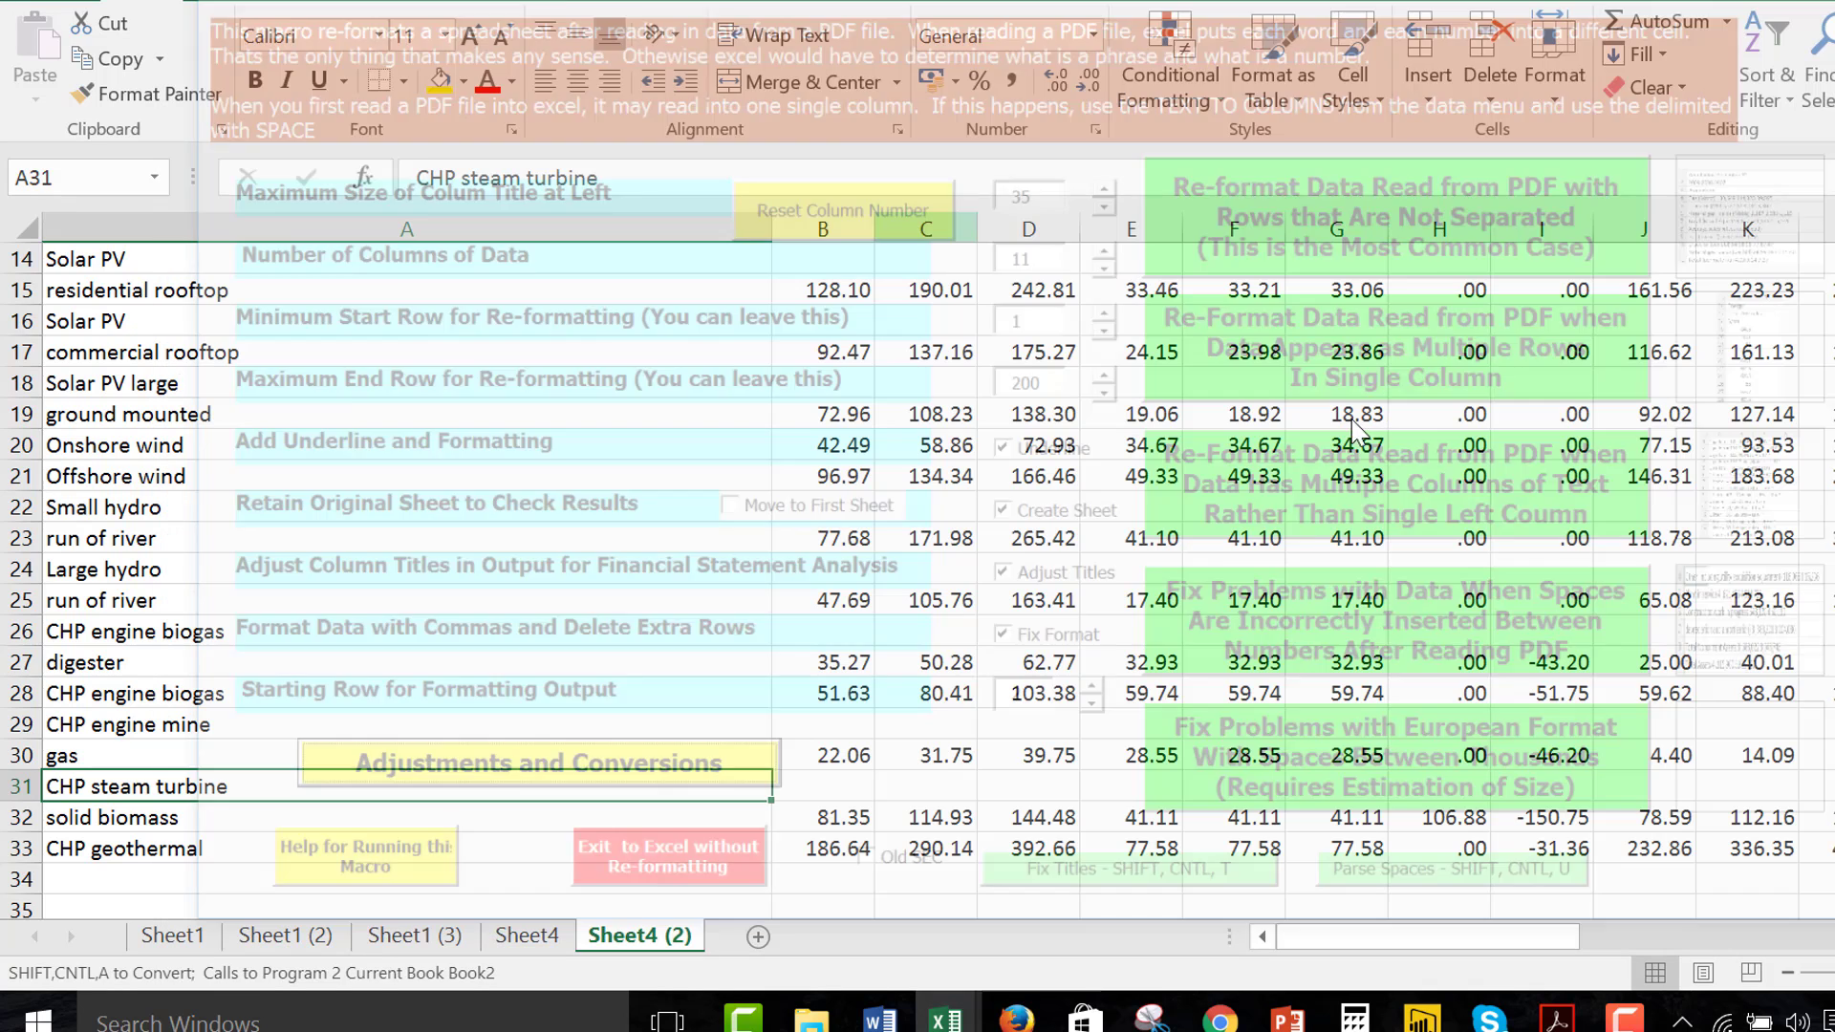
Return to the raw data in Sheet4, open the re-formatting macro there and reset its column number
key(ctrl+Page_Up)
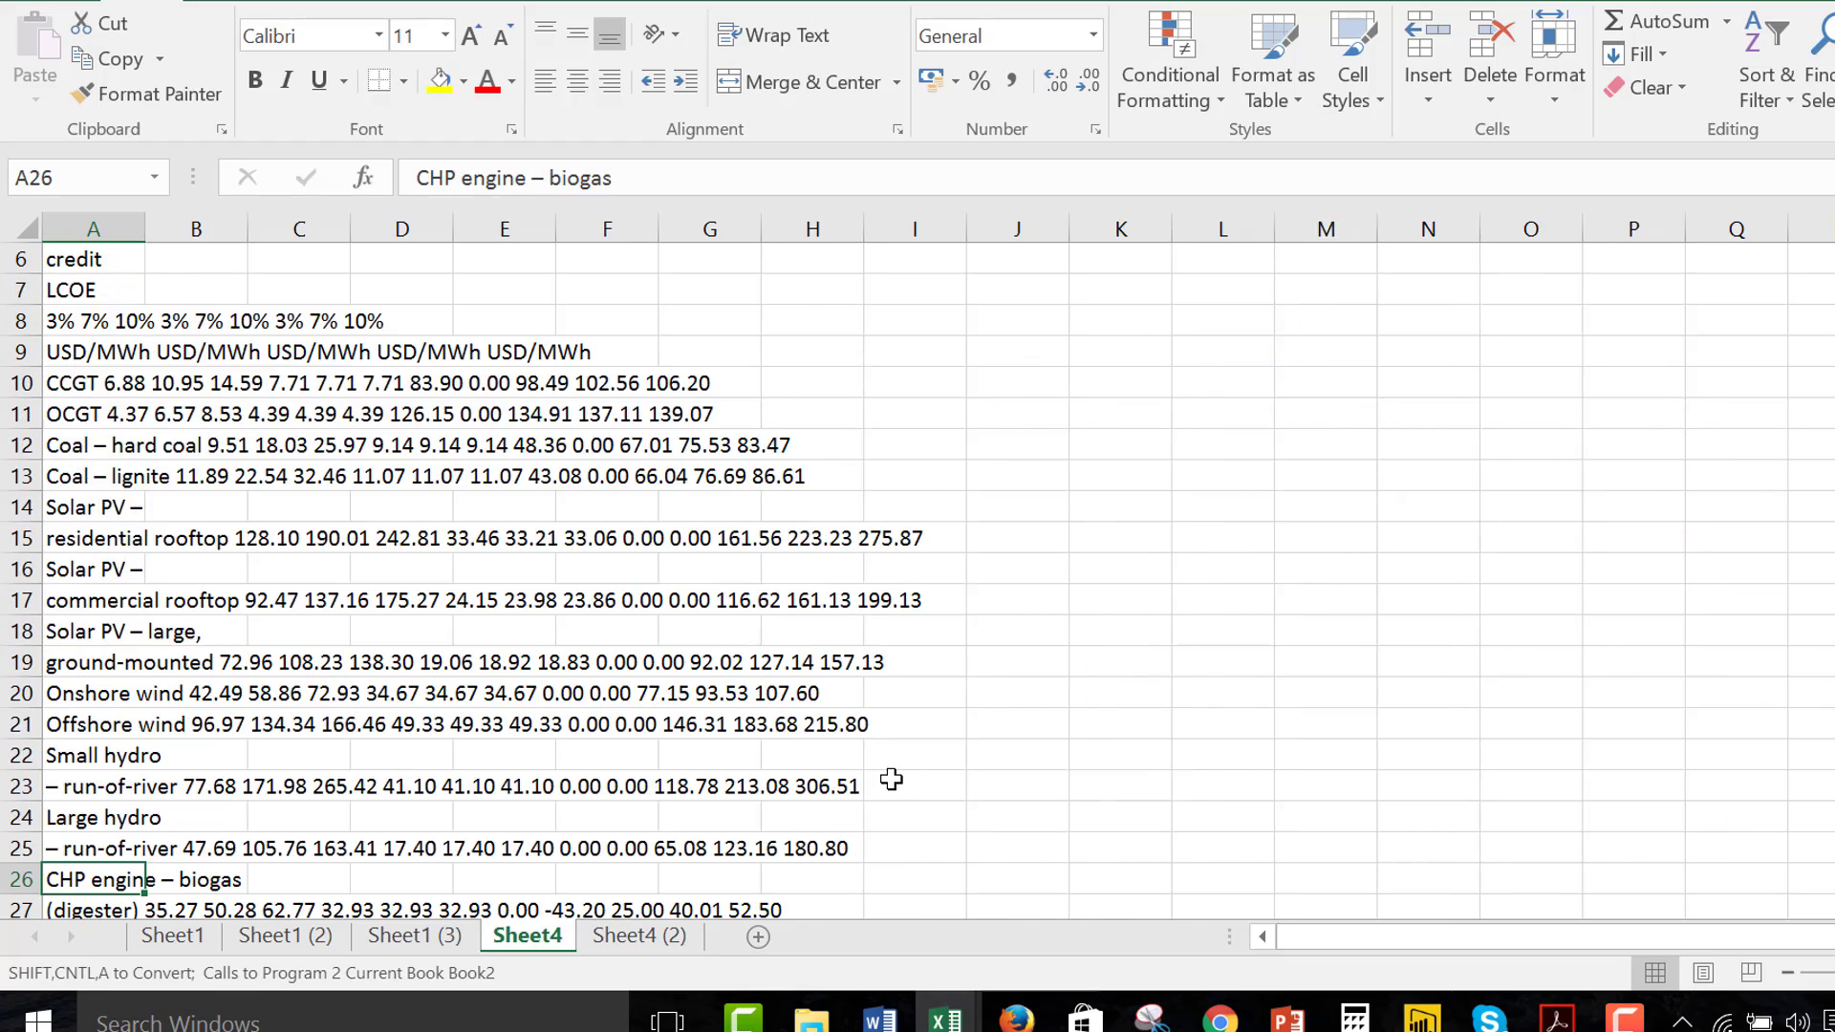
key(ctrl+Page_Up)
key(ctrl+Page_Down)
key(ctrl+shift+a)
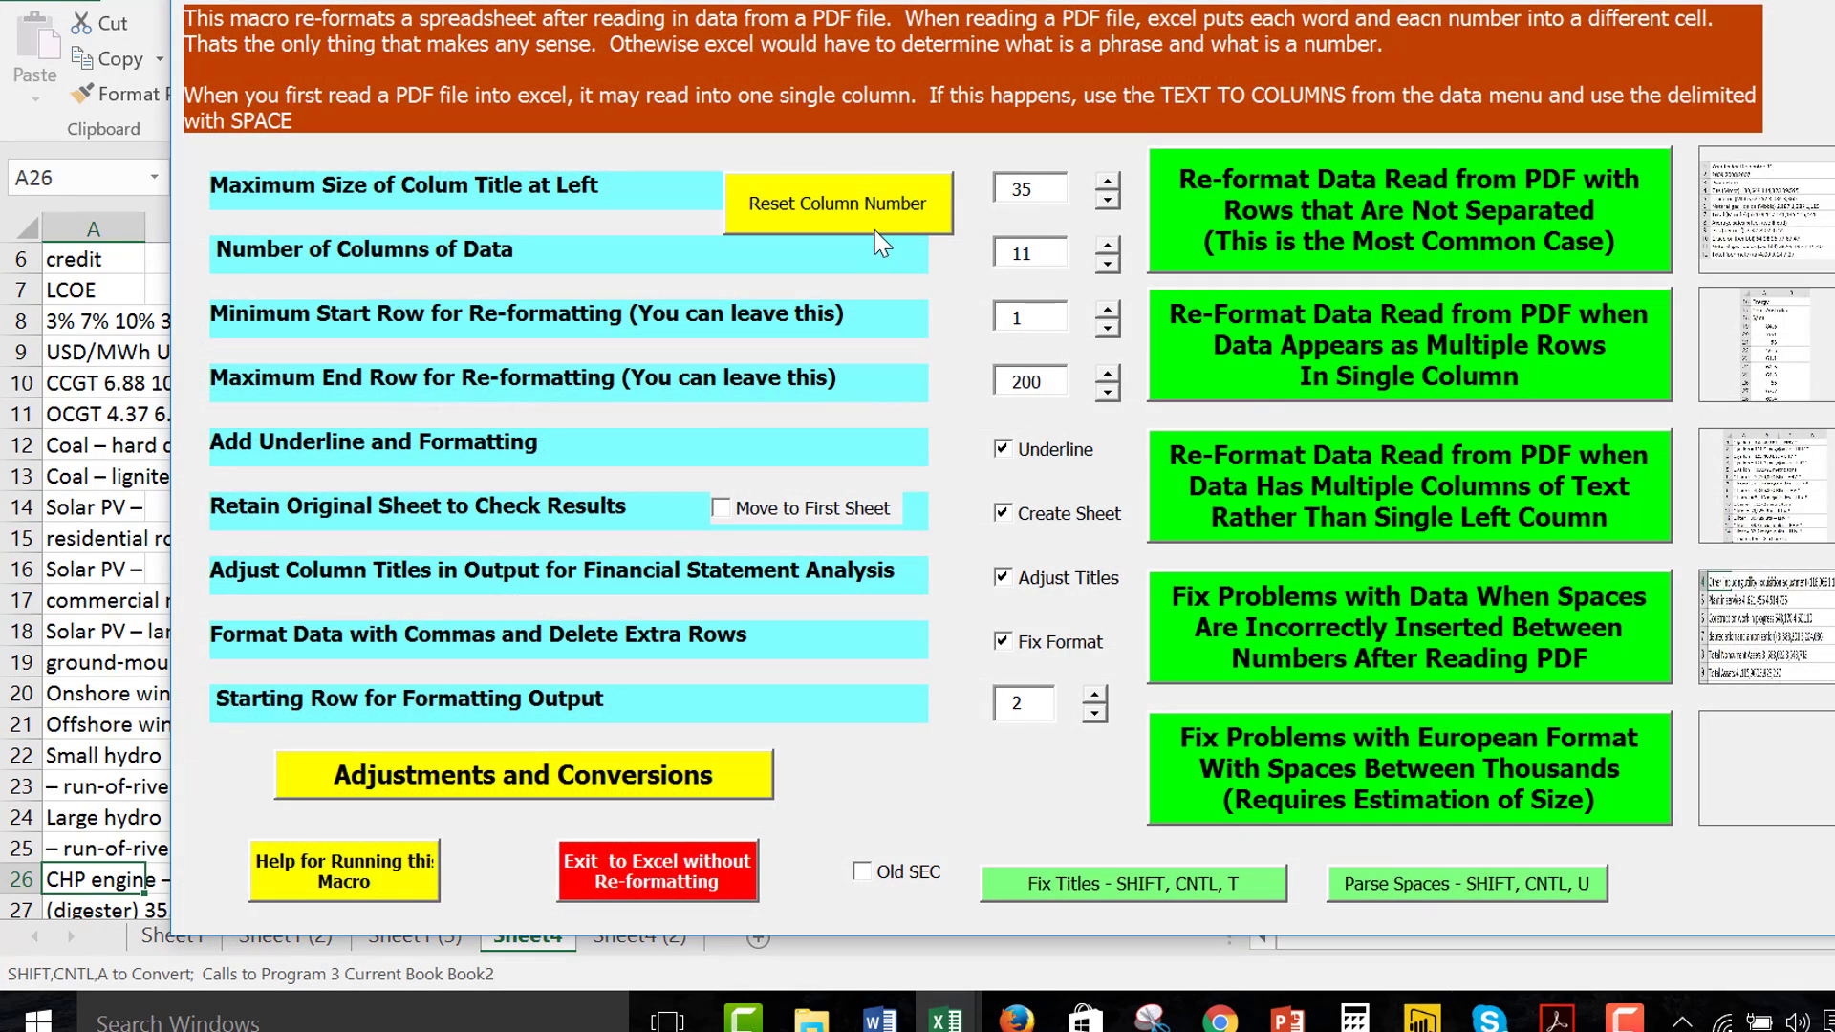
click(873, 226)
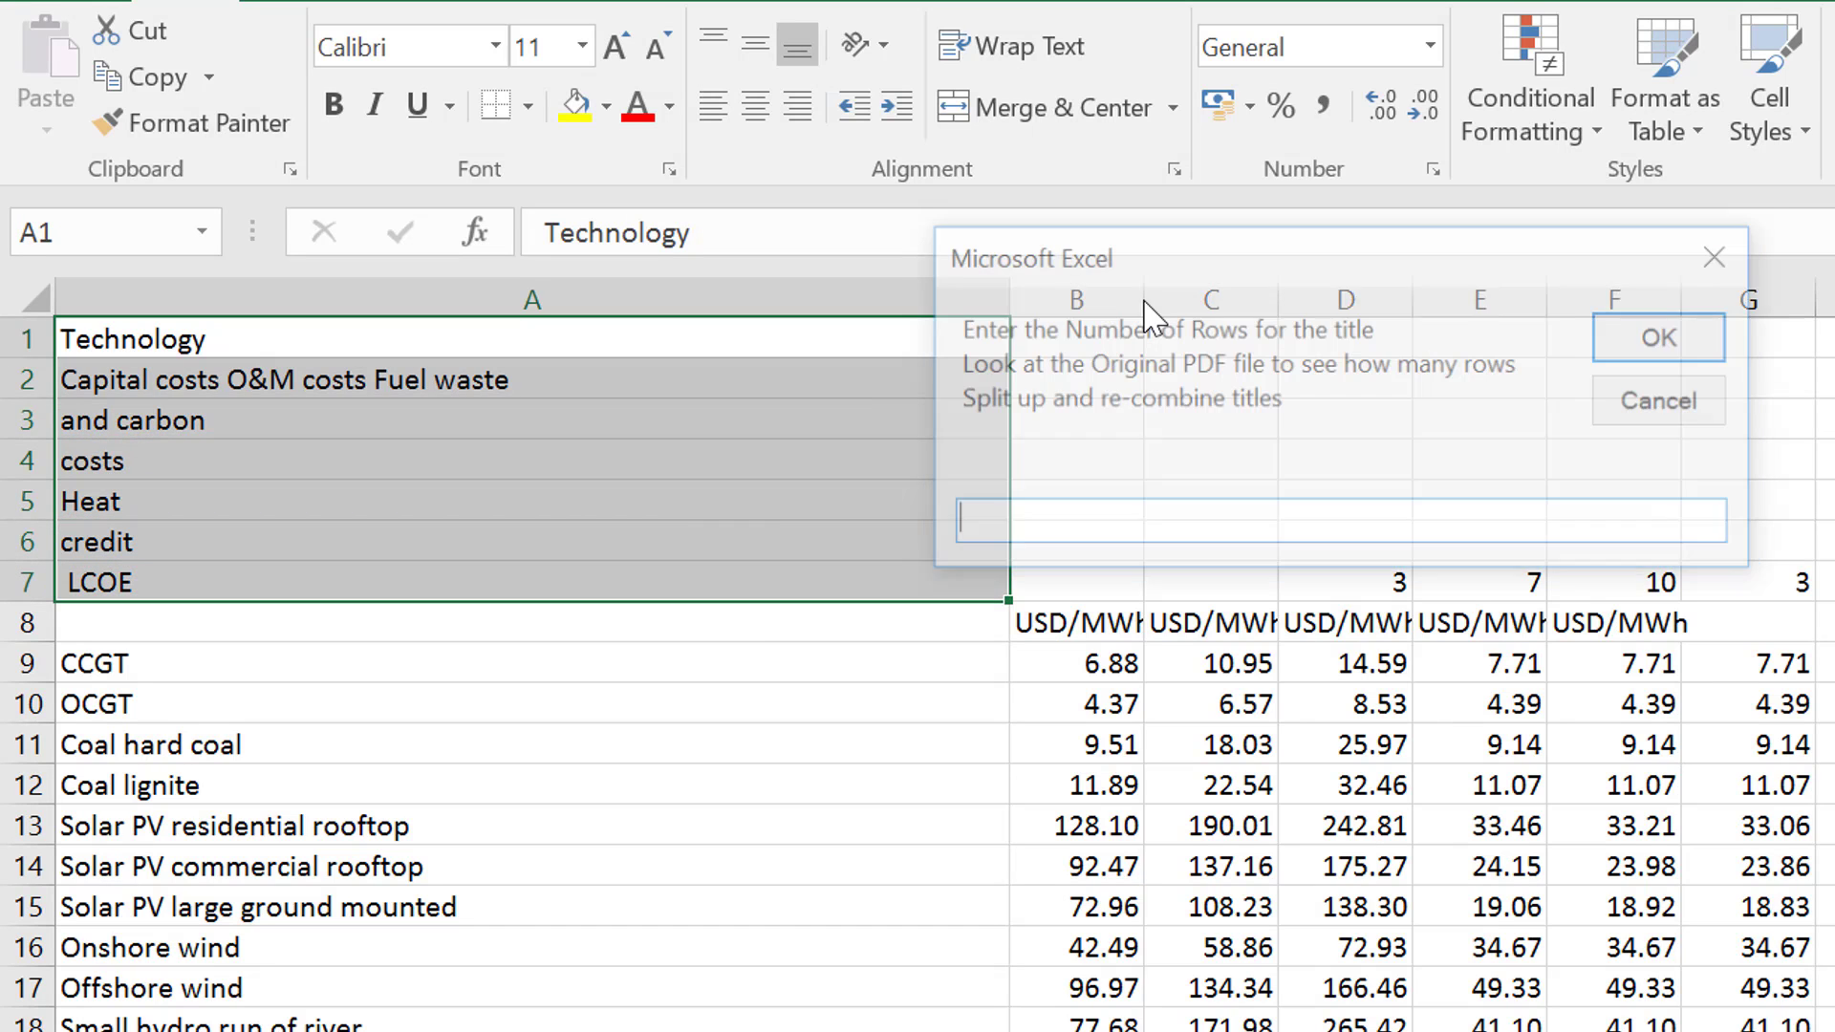
Set the title to 3 rows and insert two blank lines before Technology in the title layout
text(3)
key(Return)
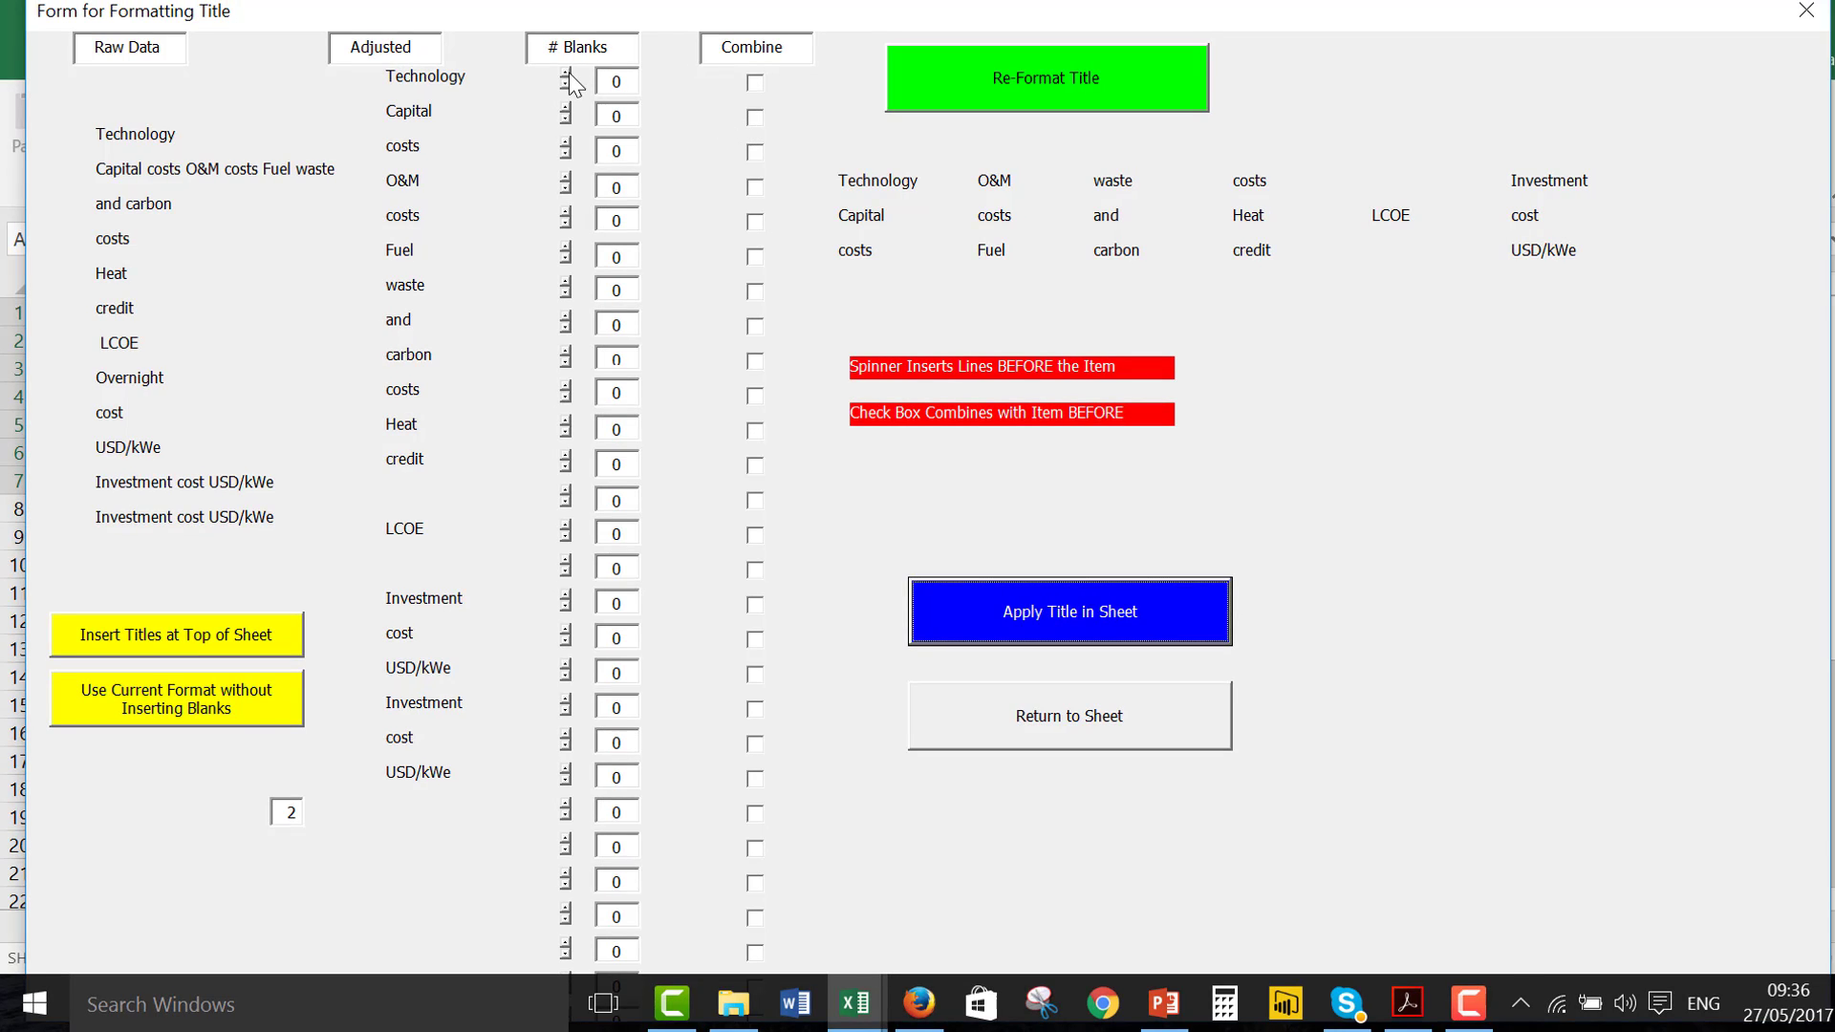
click(566, 73)
click(566, 74)
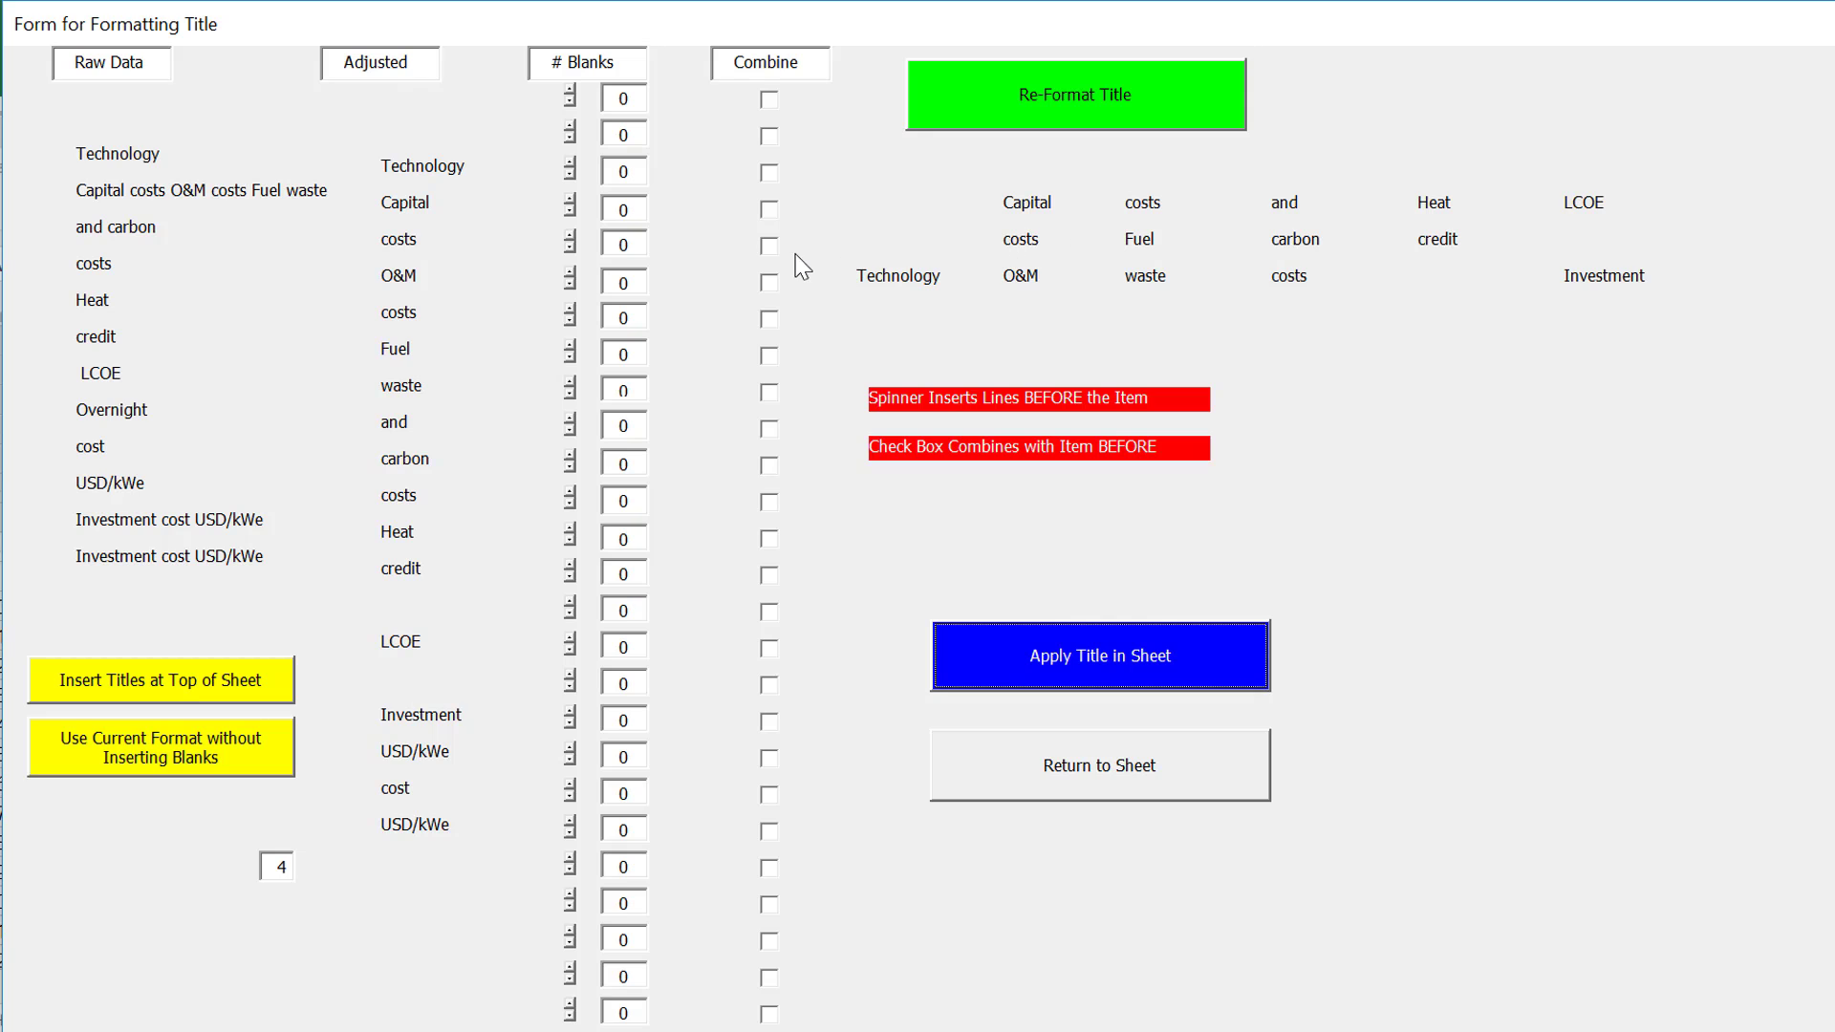
Insert one blank line before O&M and one before Fuel, and combine waste with Fuel and costs with carbon
click(570, 276)
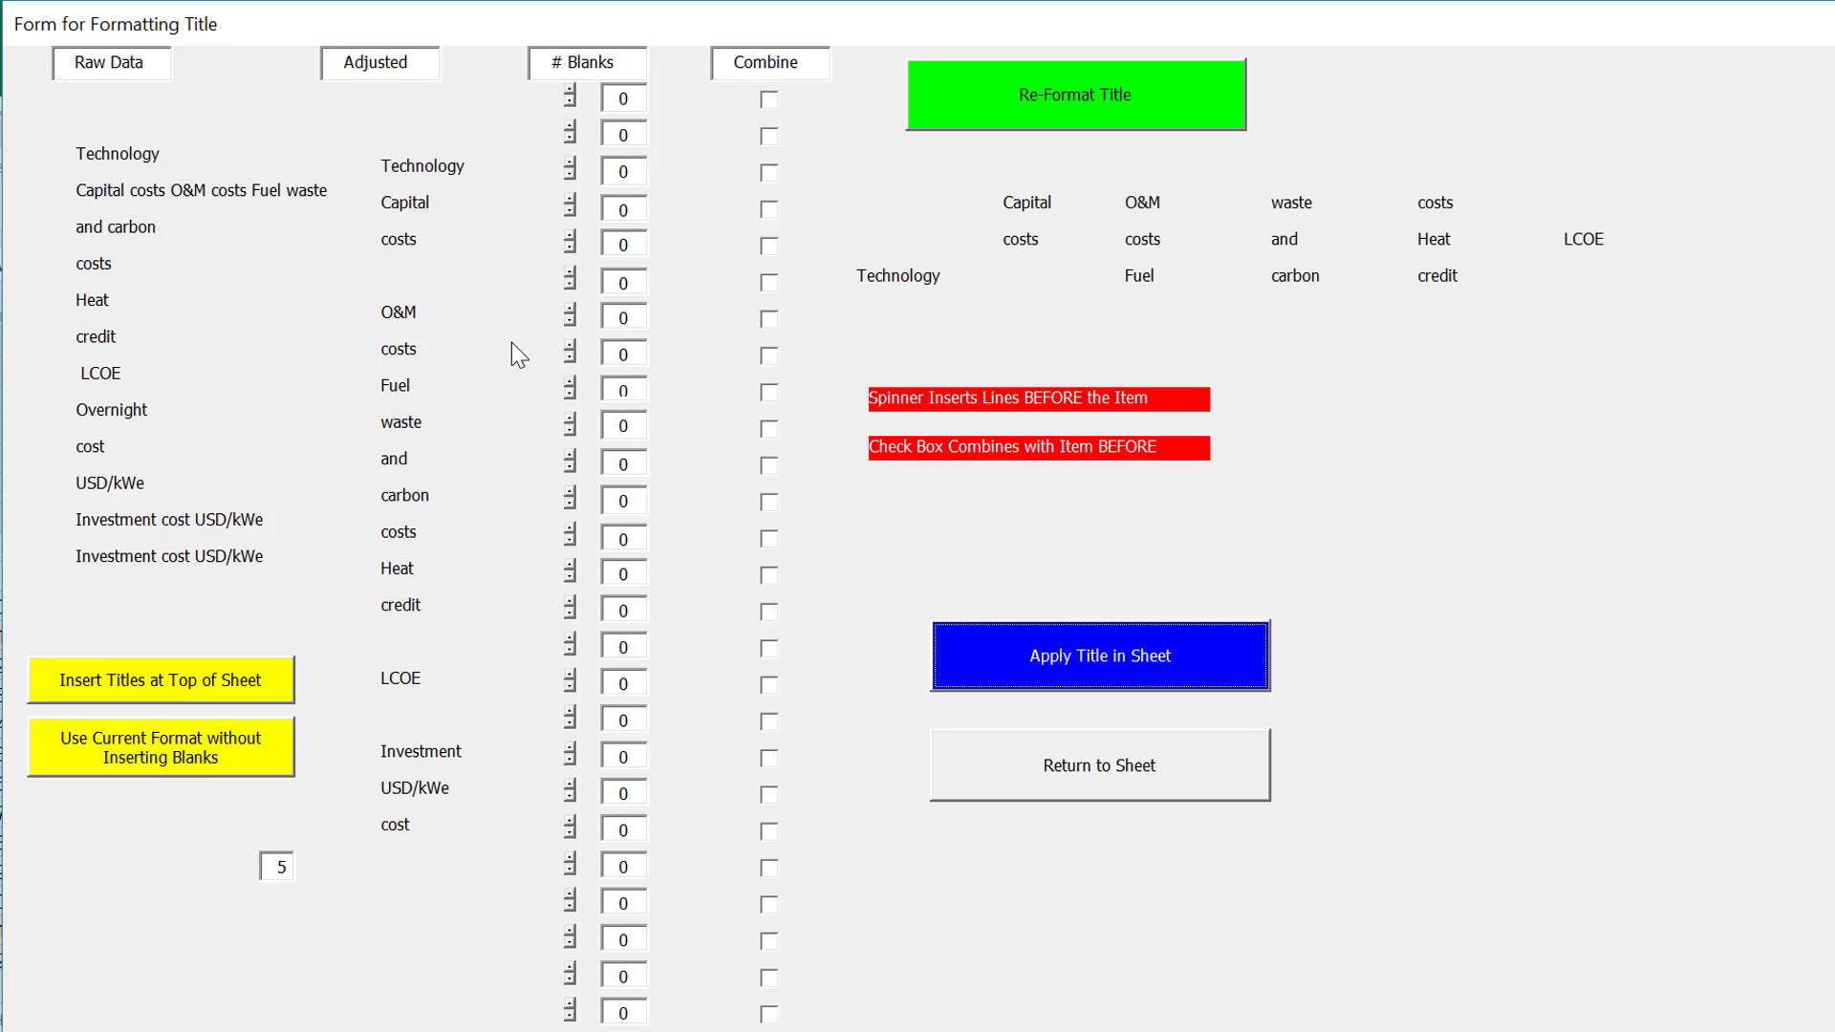
click(571, 387)
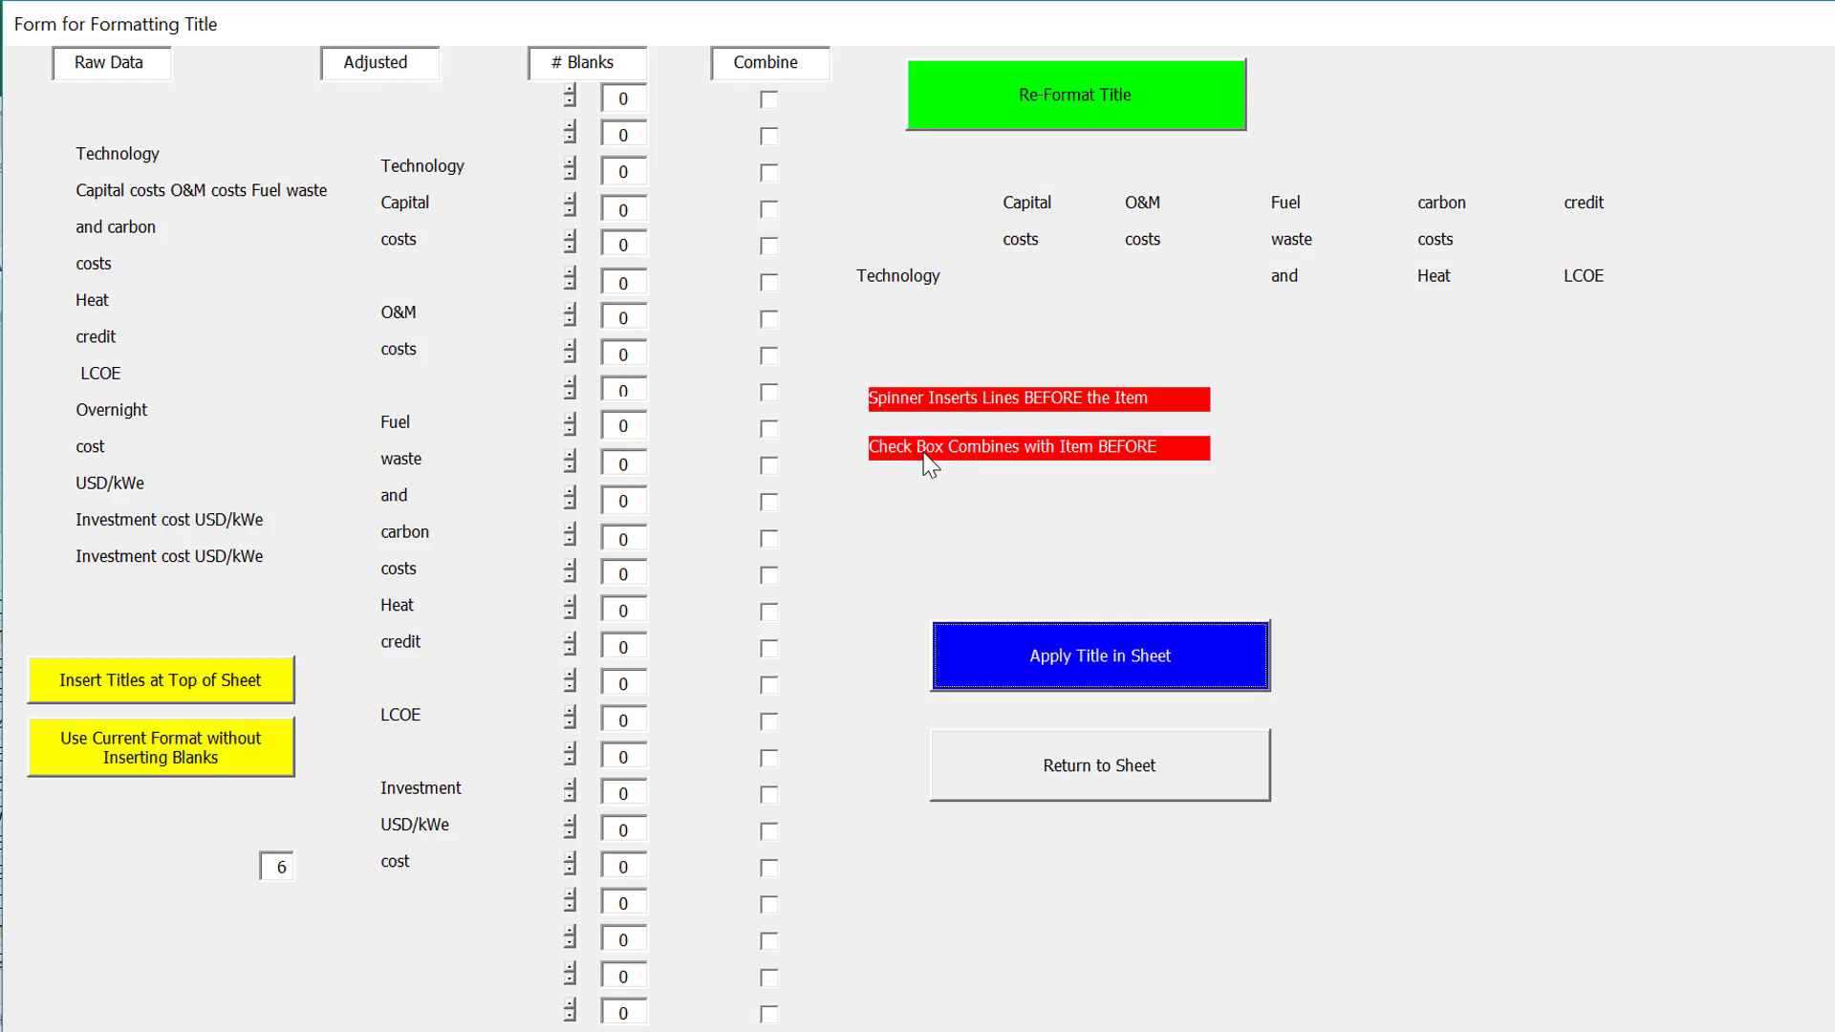
click(774, 473)
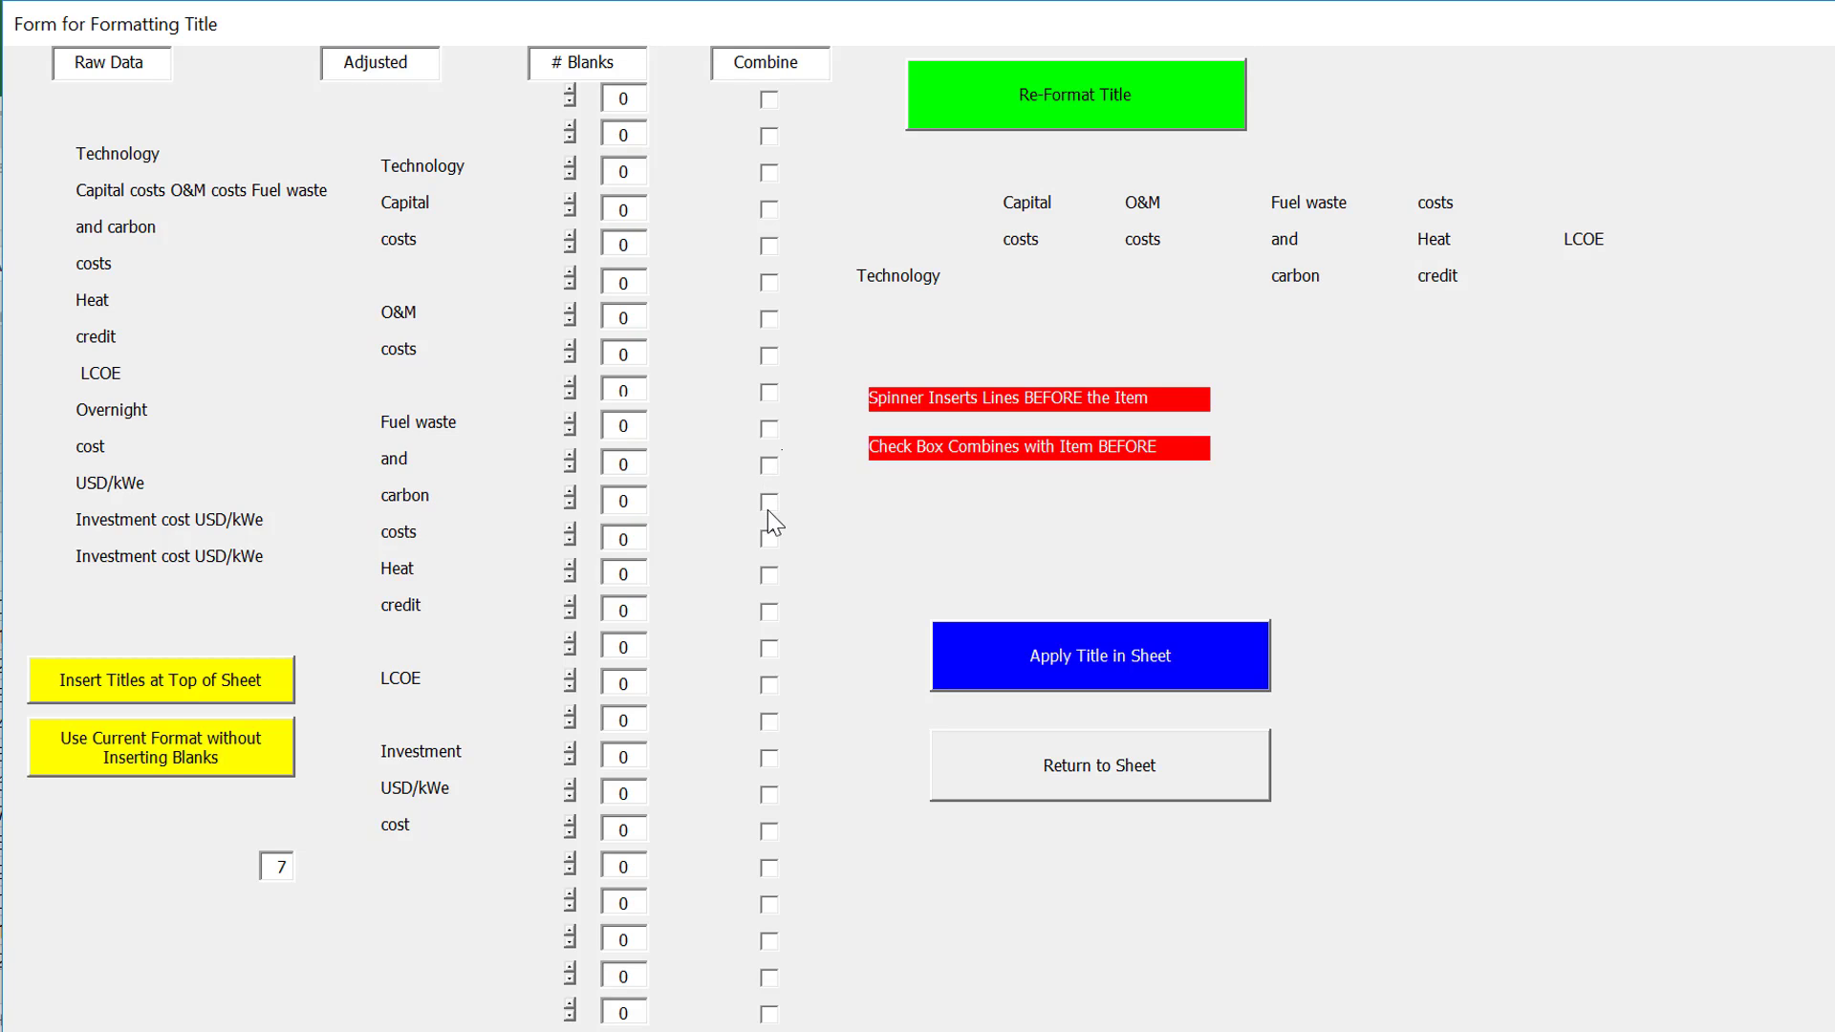
click(767, 543)
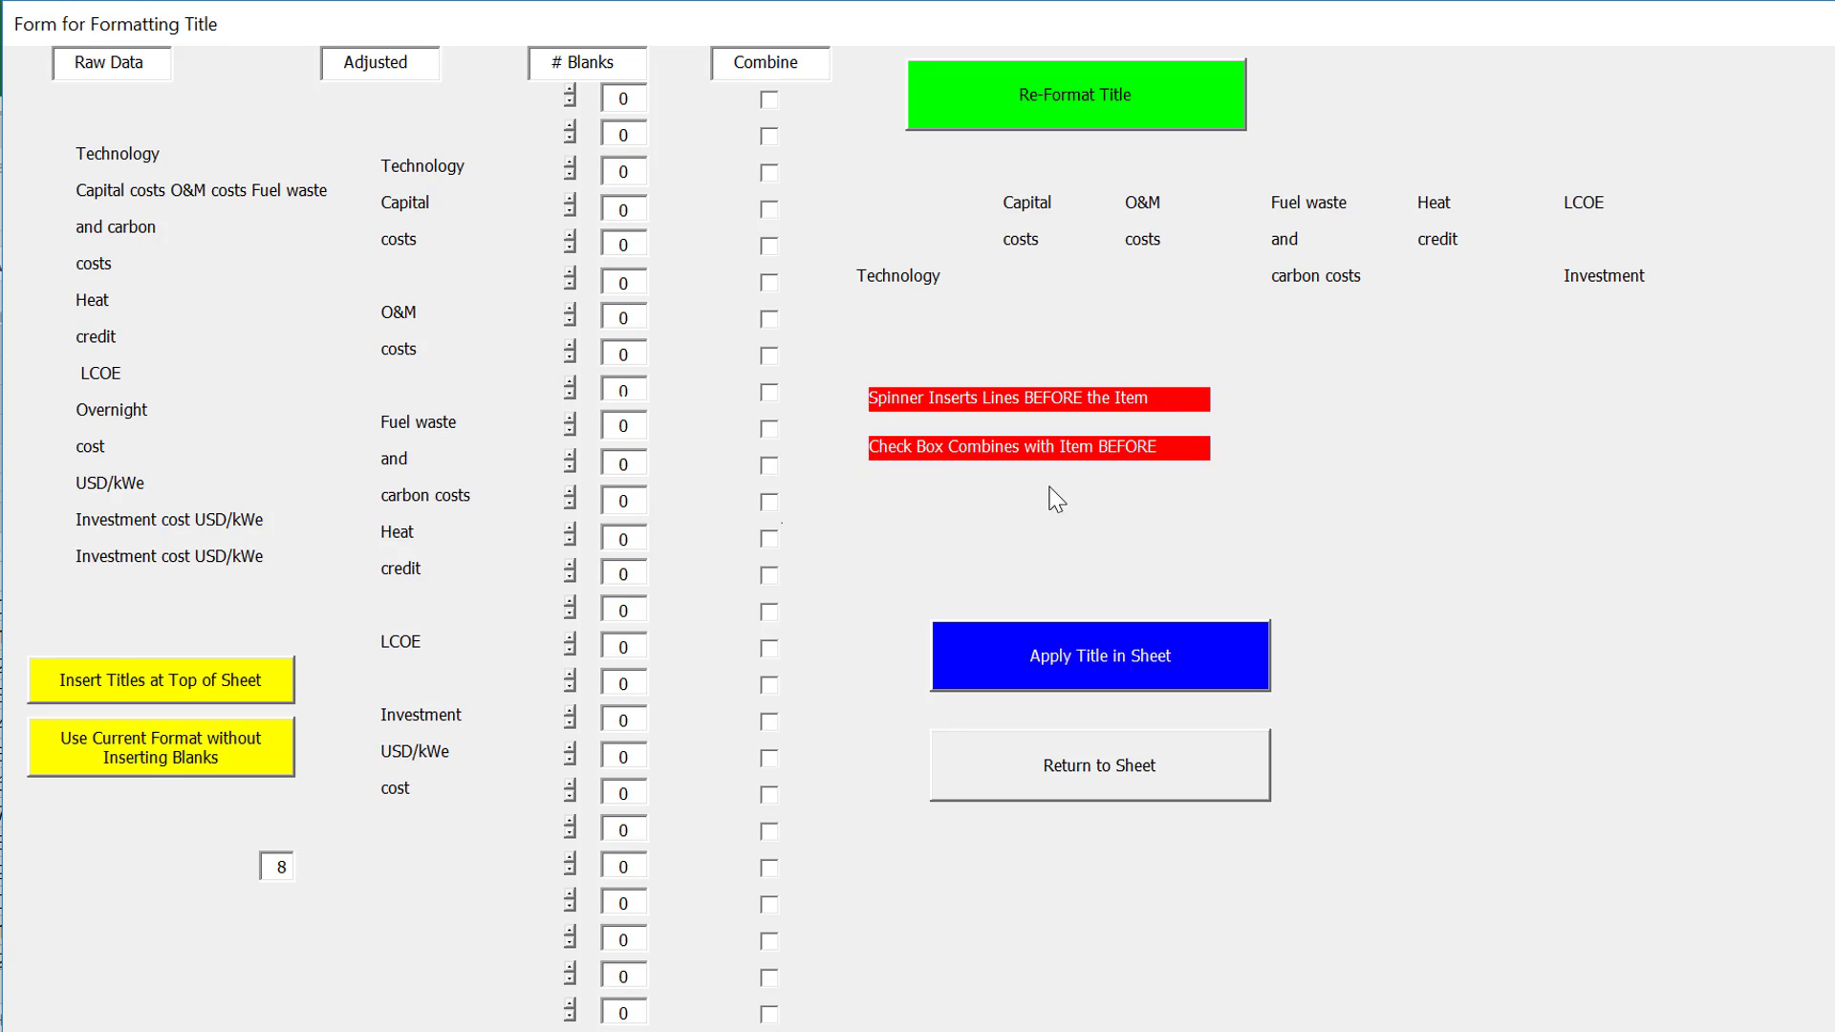
Insert one blank line before Heat and one before LCOE, and apply the title in the sheet
click(571, 533)
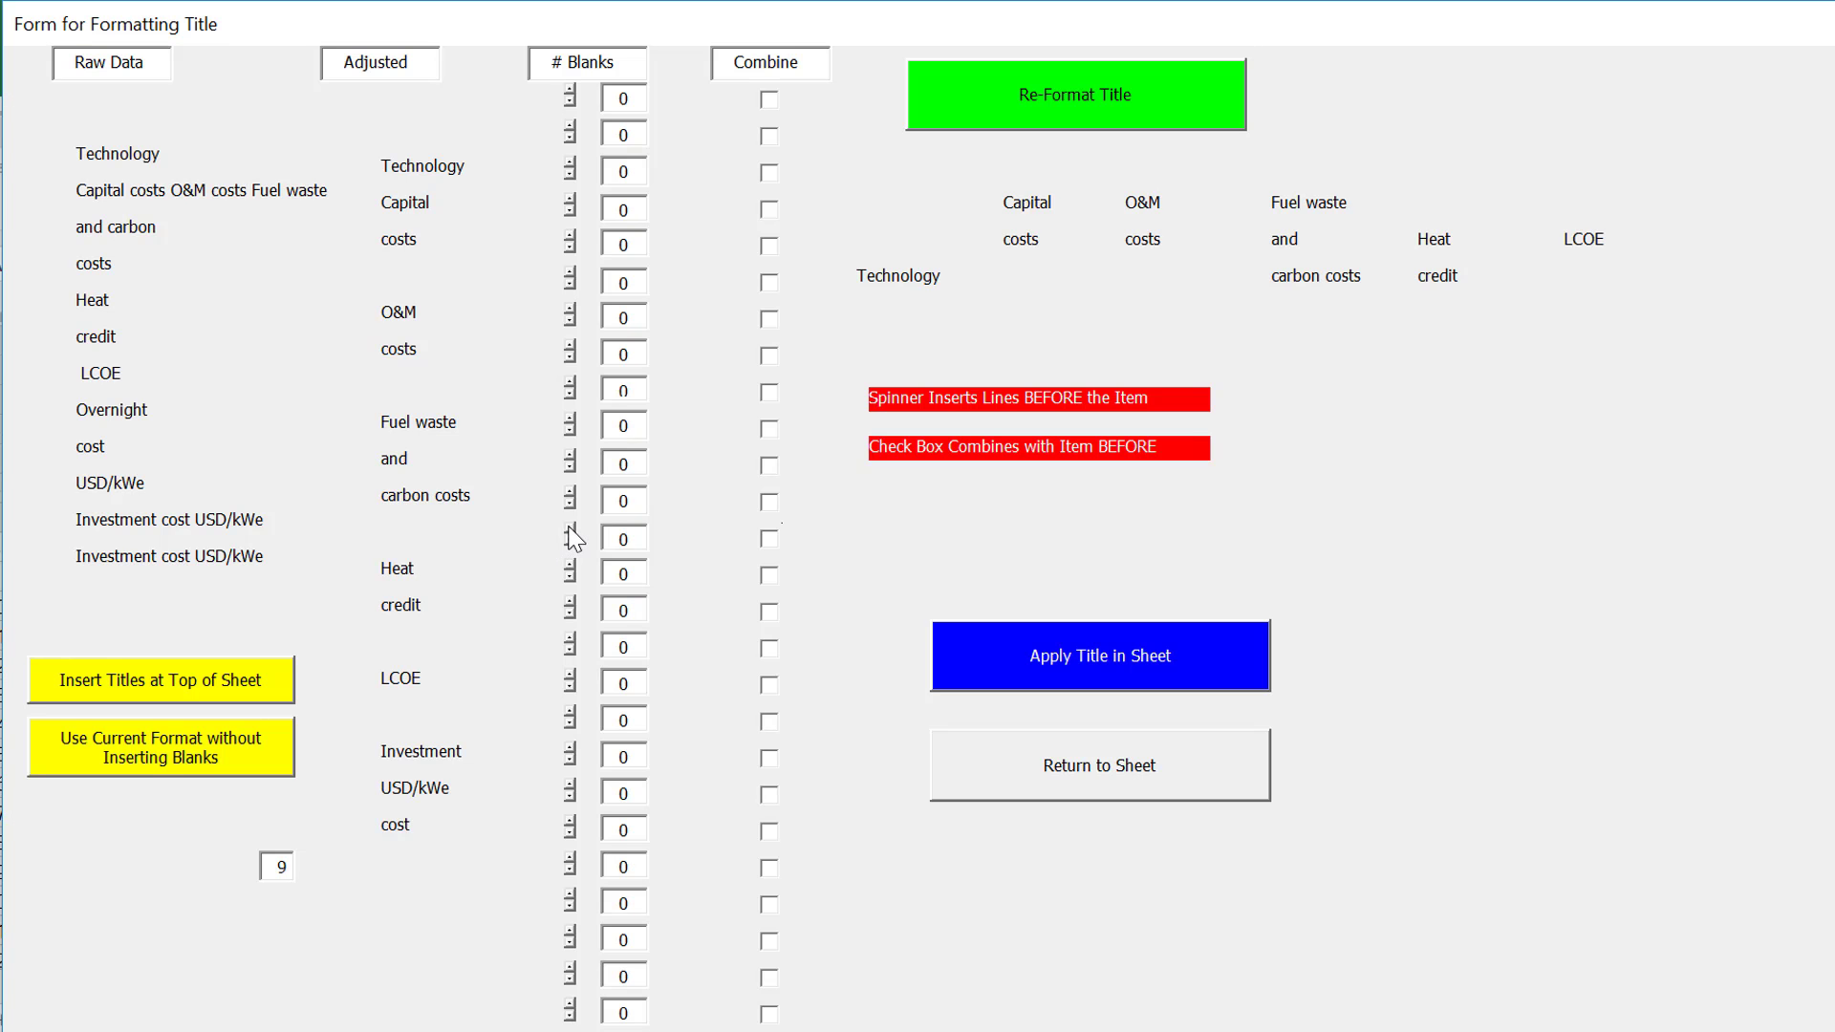
click(569, 677)
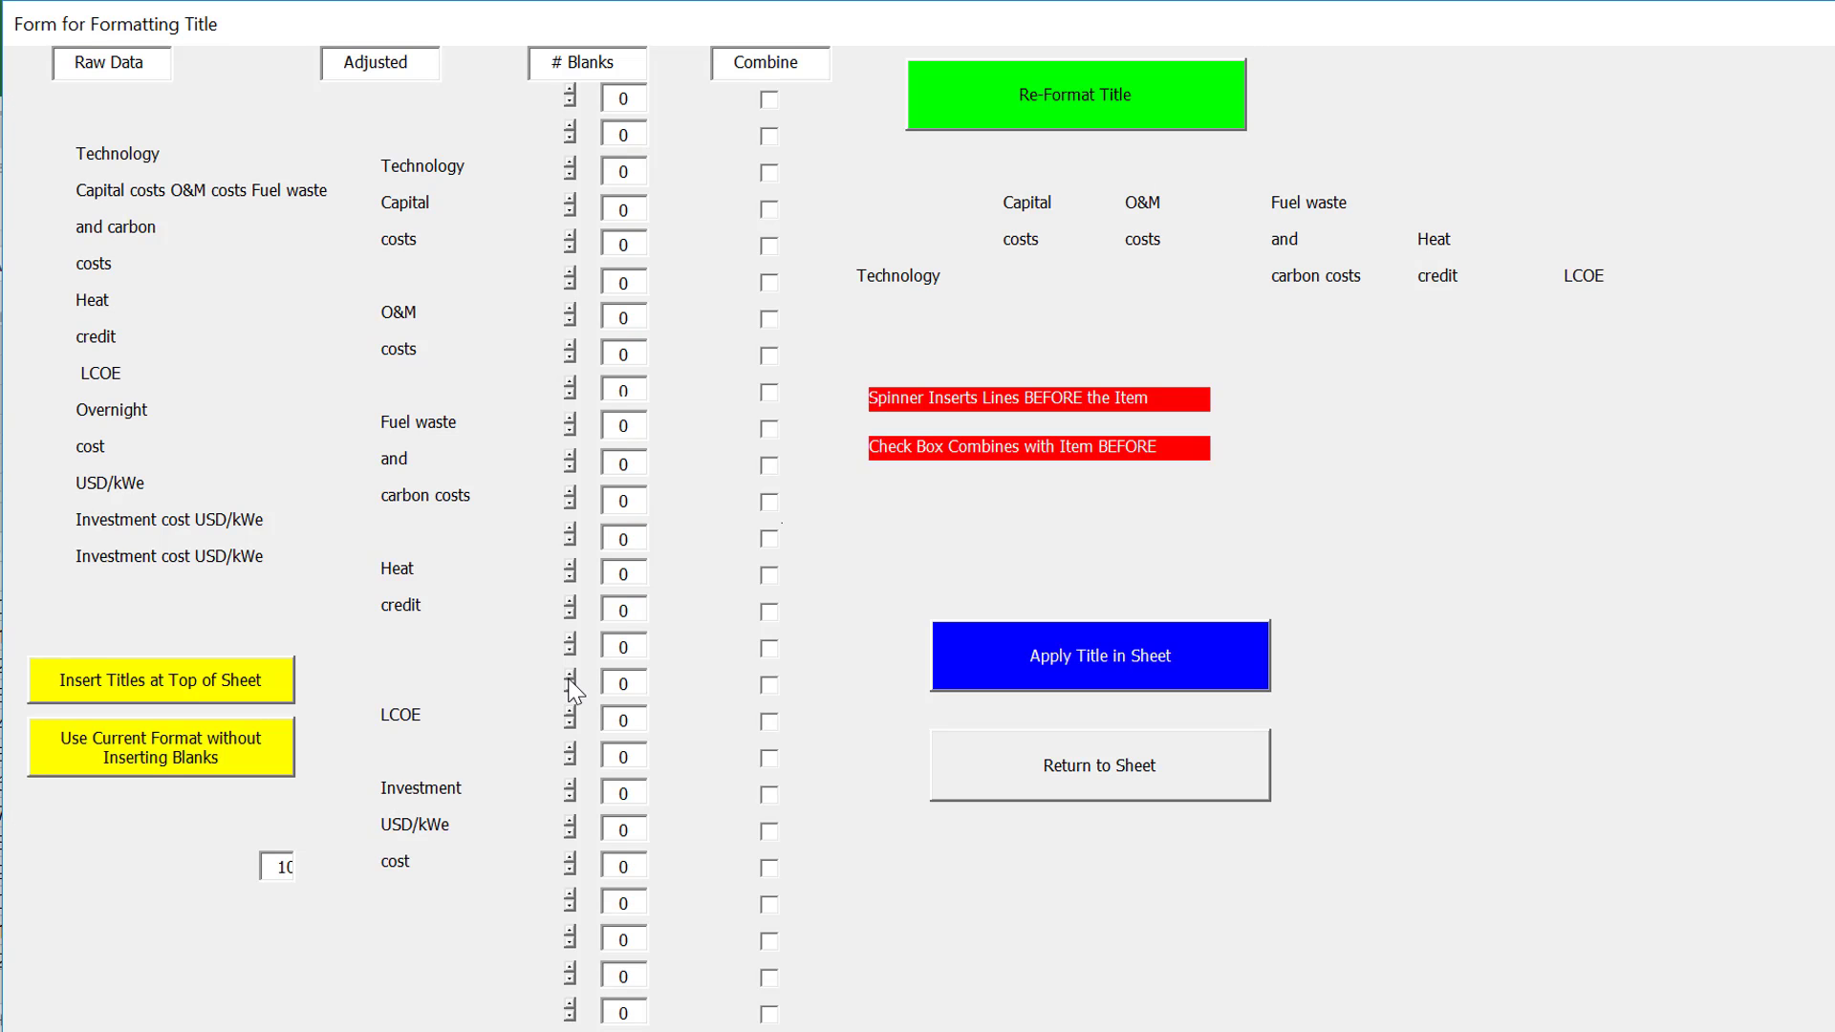
click(1009, 654)
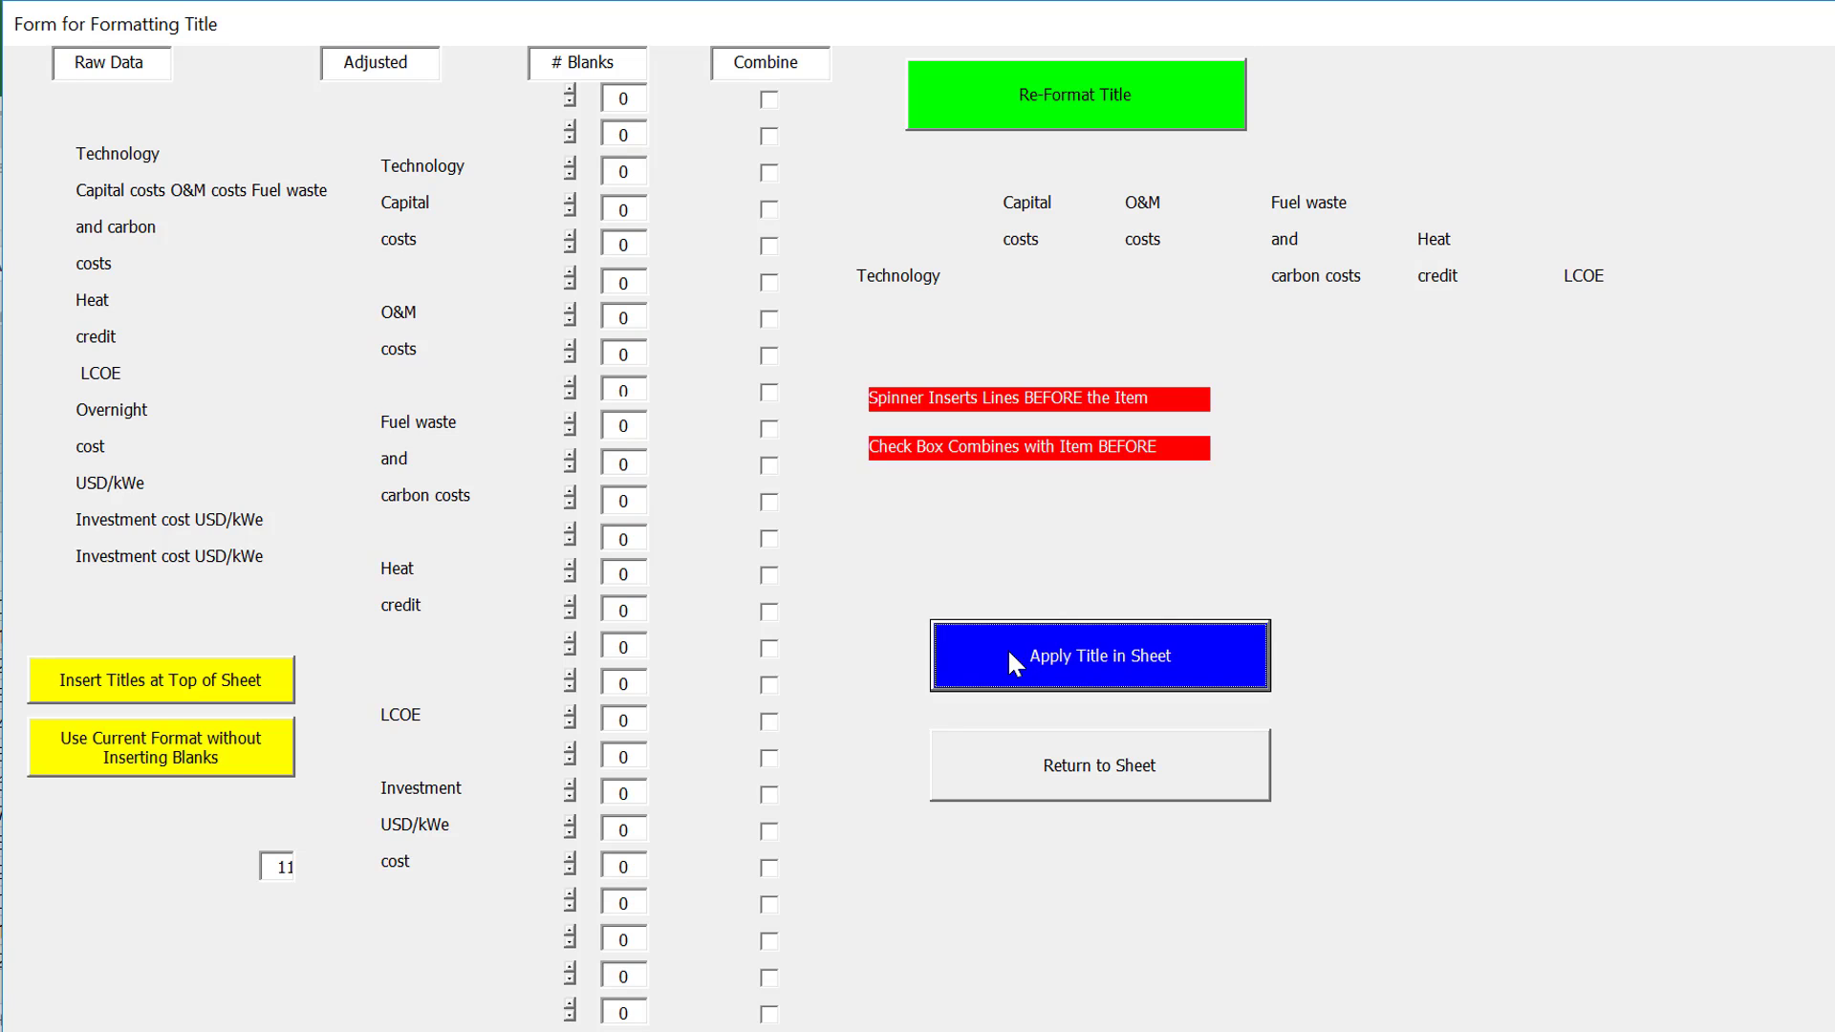
click(1012, 765)
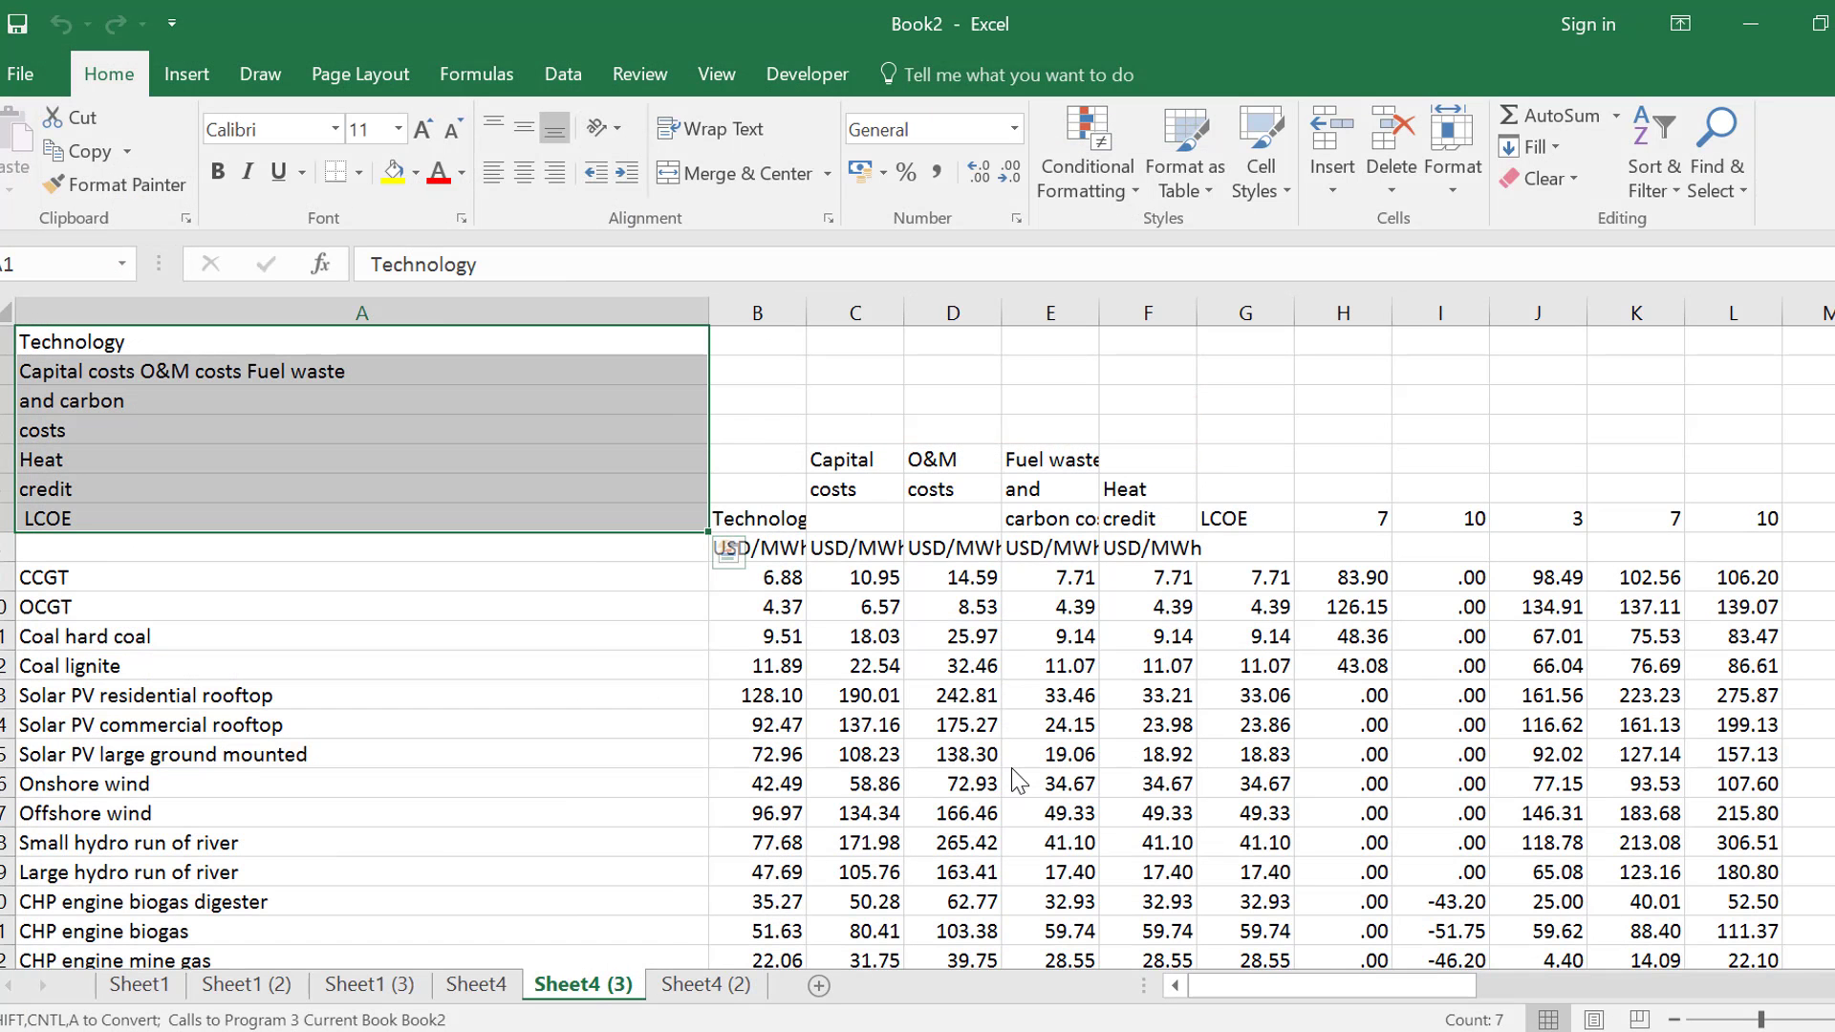
Insert a new column before the technology names and enter Germany in A9, beside CCGT
key(Right)
key(Down)
key(Down)
key(Down)
key(Down)
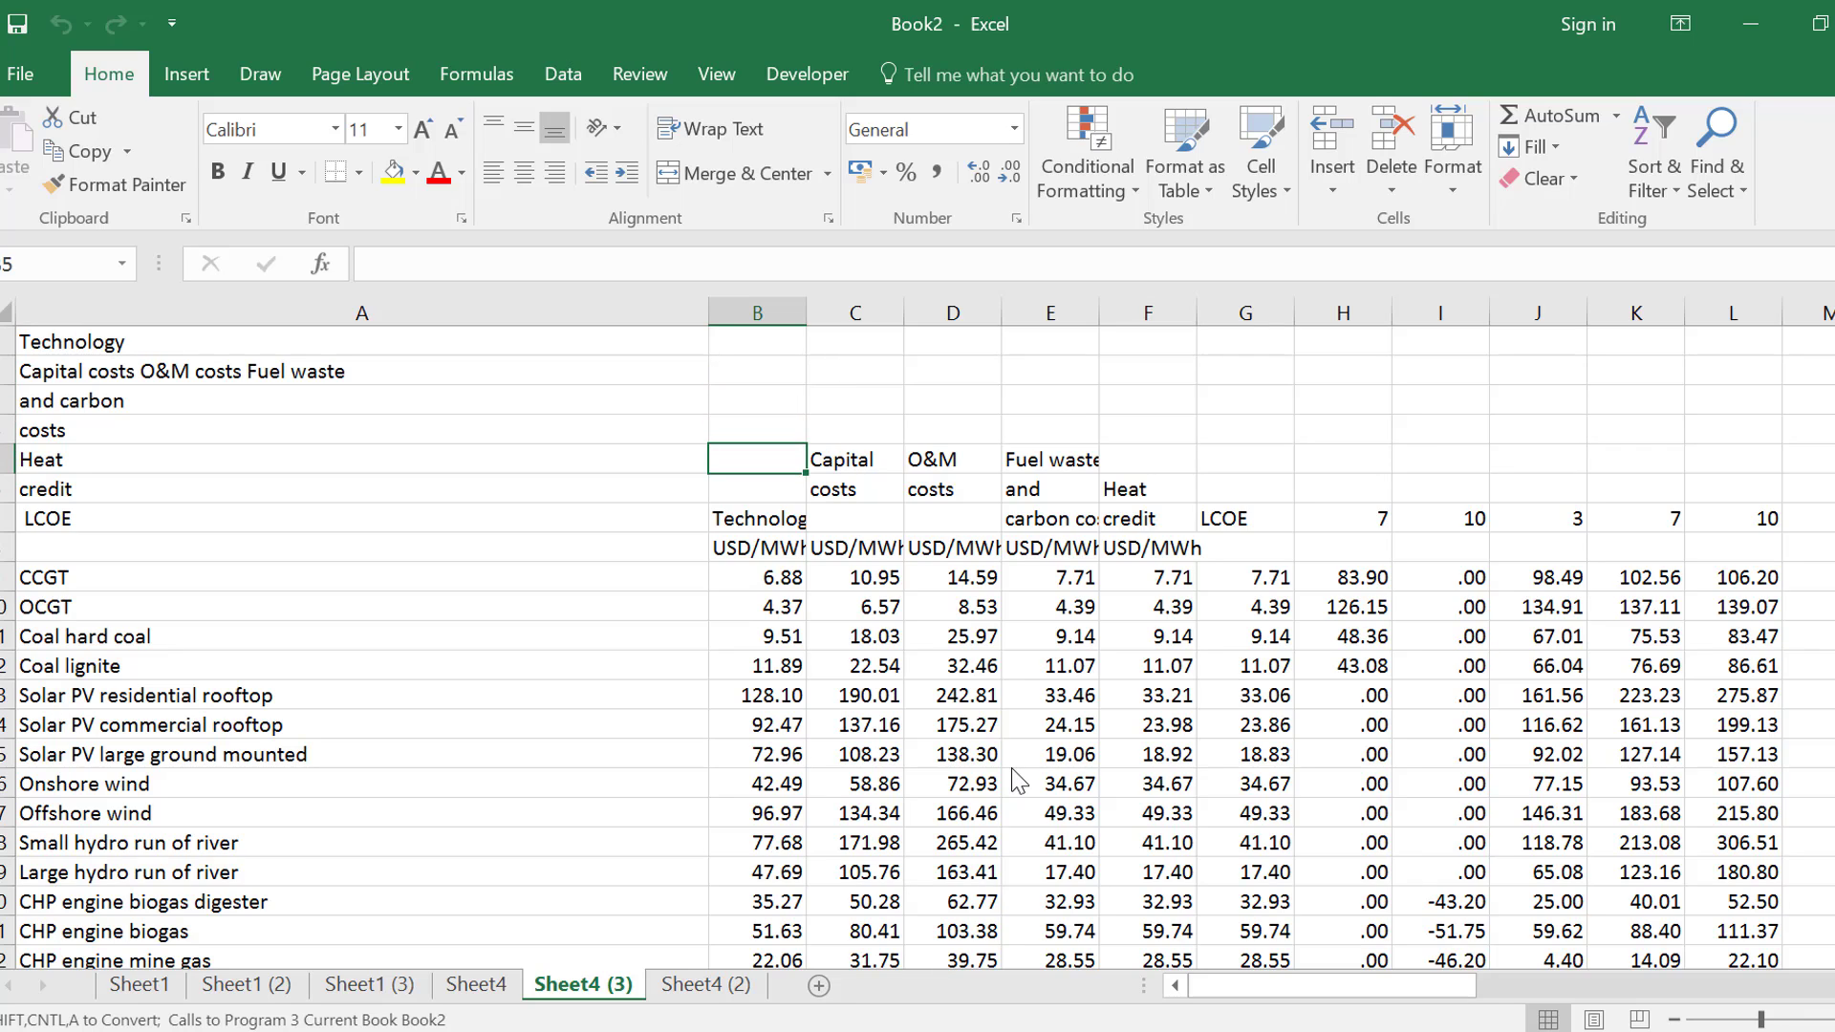
key(Down)
key(Down)
key(Down)
key(Down)
key(Left)
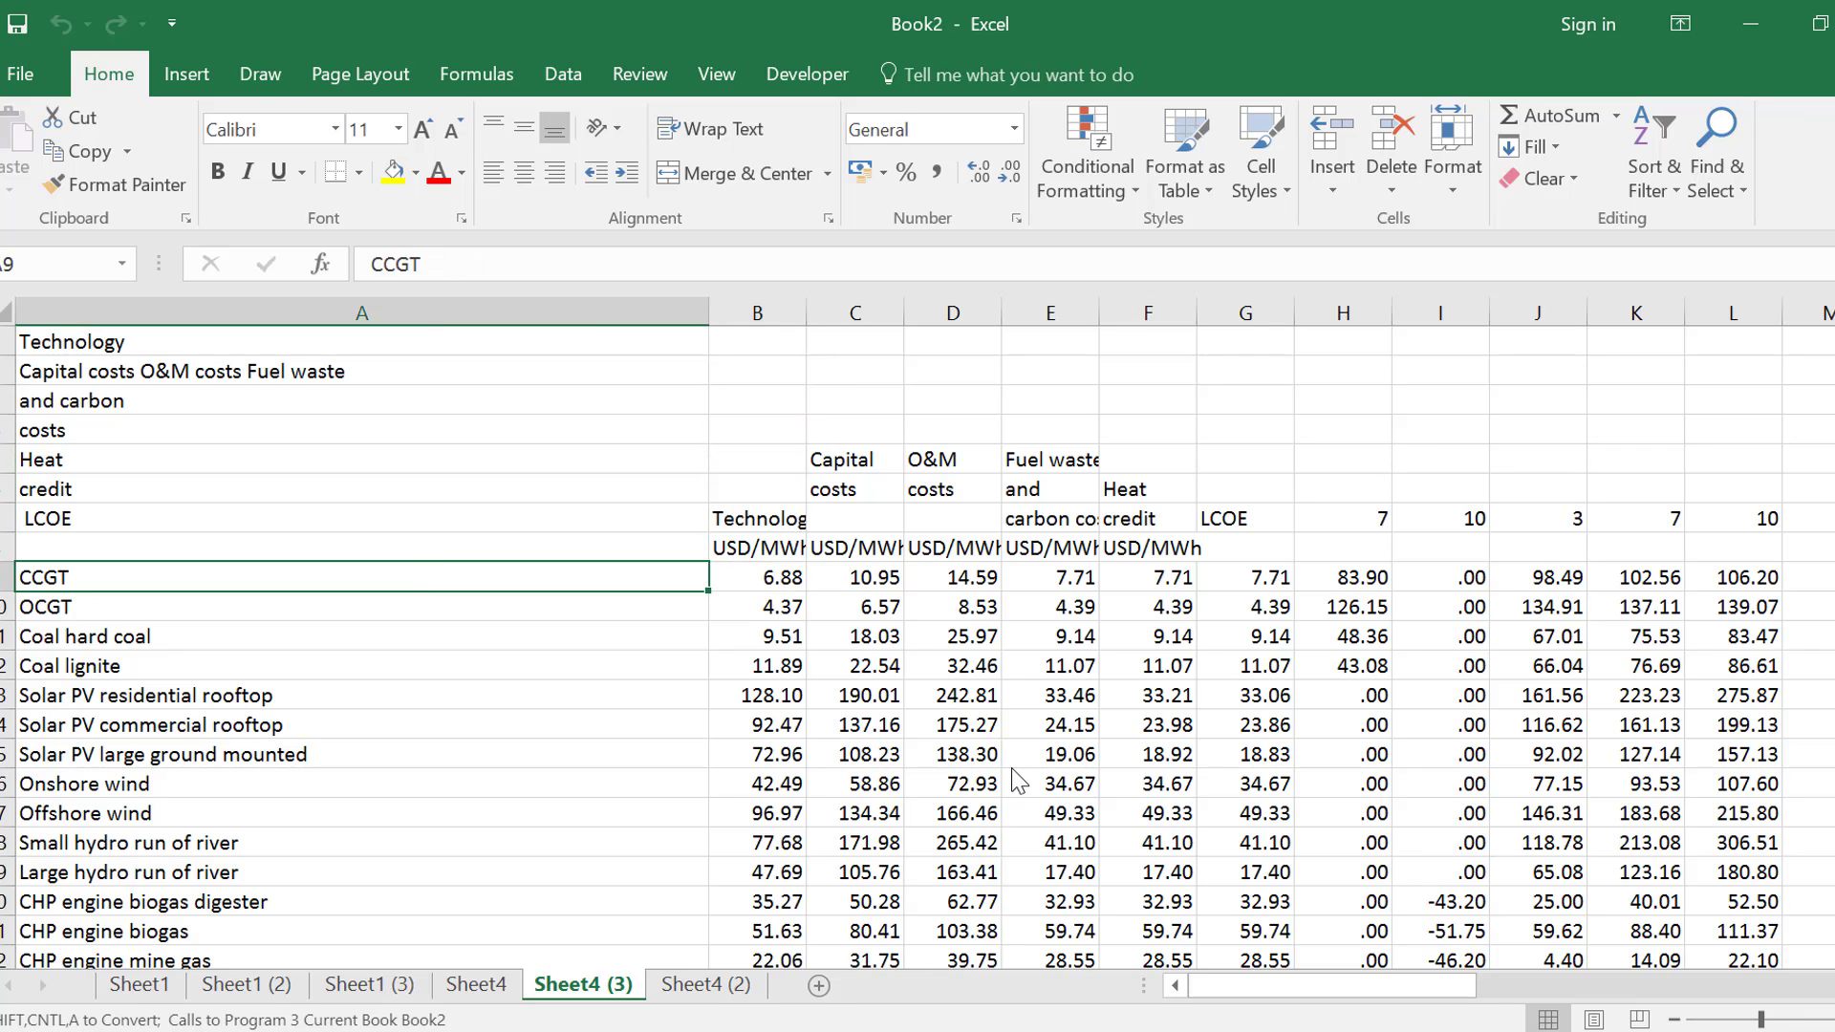
key(ctrl+space)
key(ctrl+shift+plus)
key(Left)
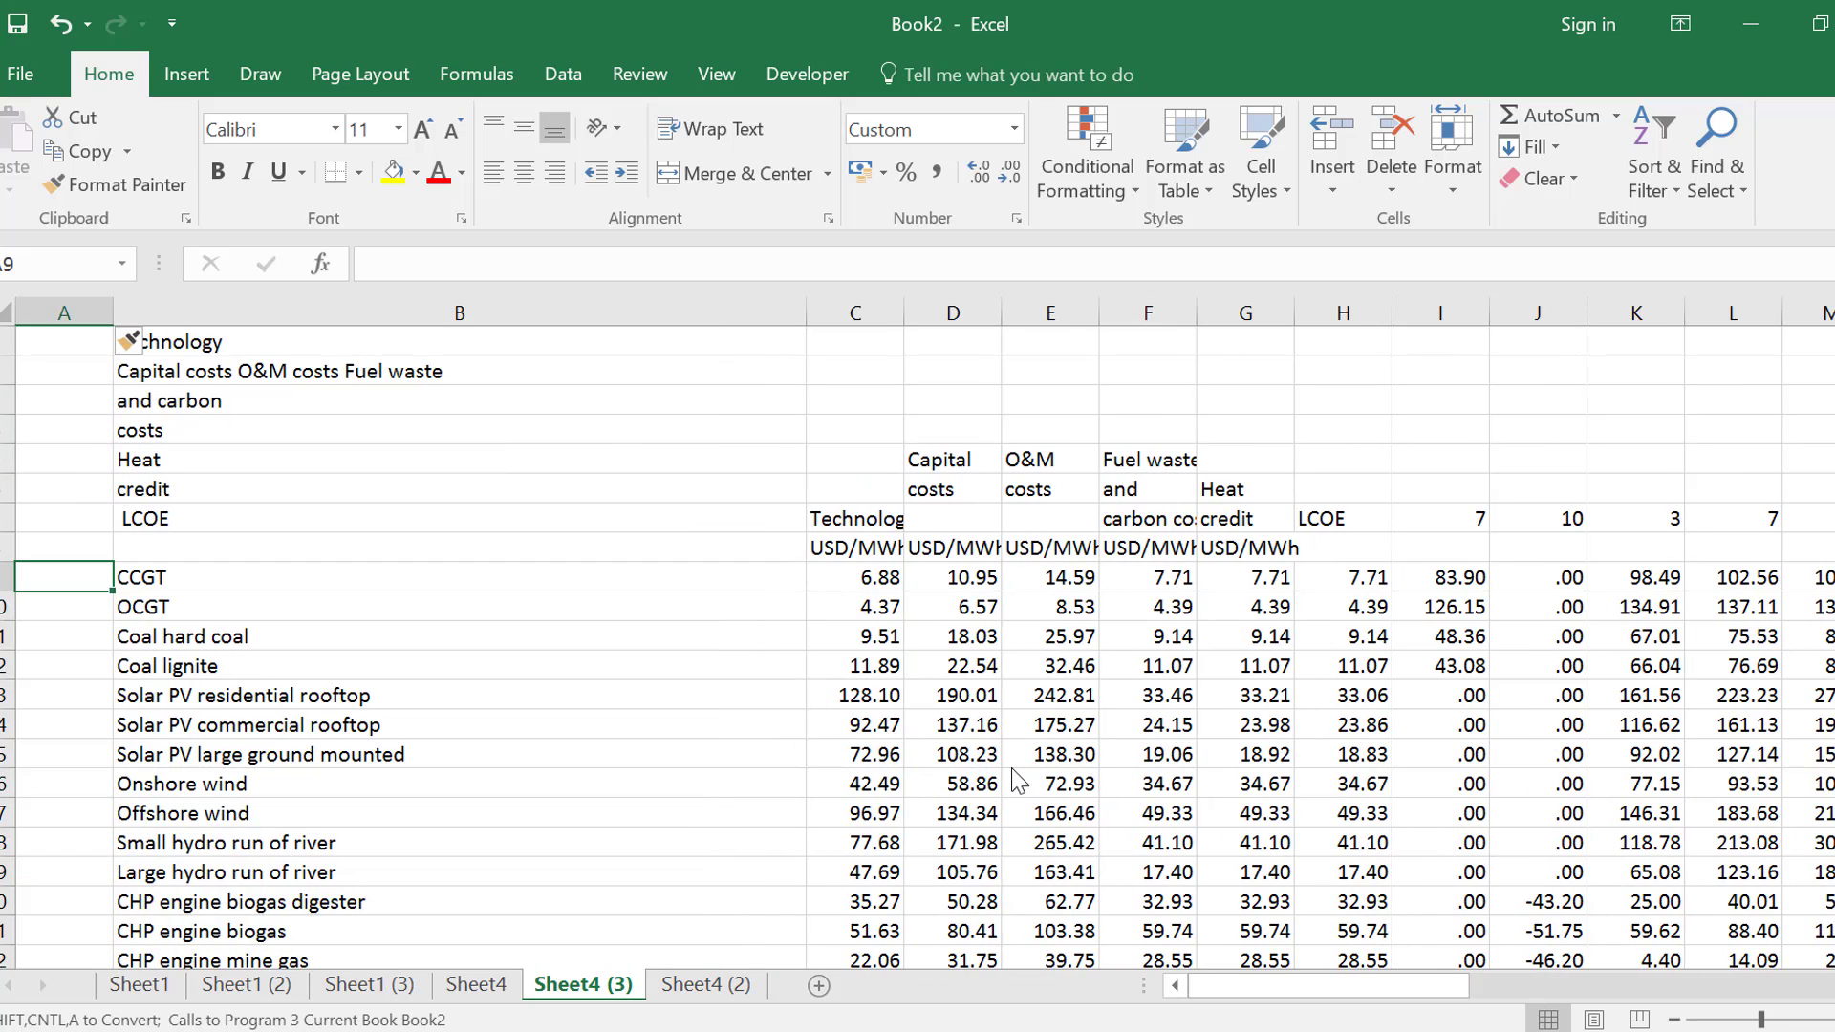
text(Germany)
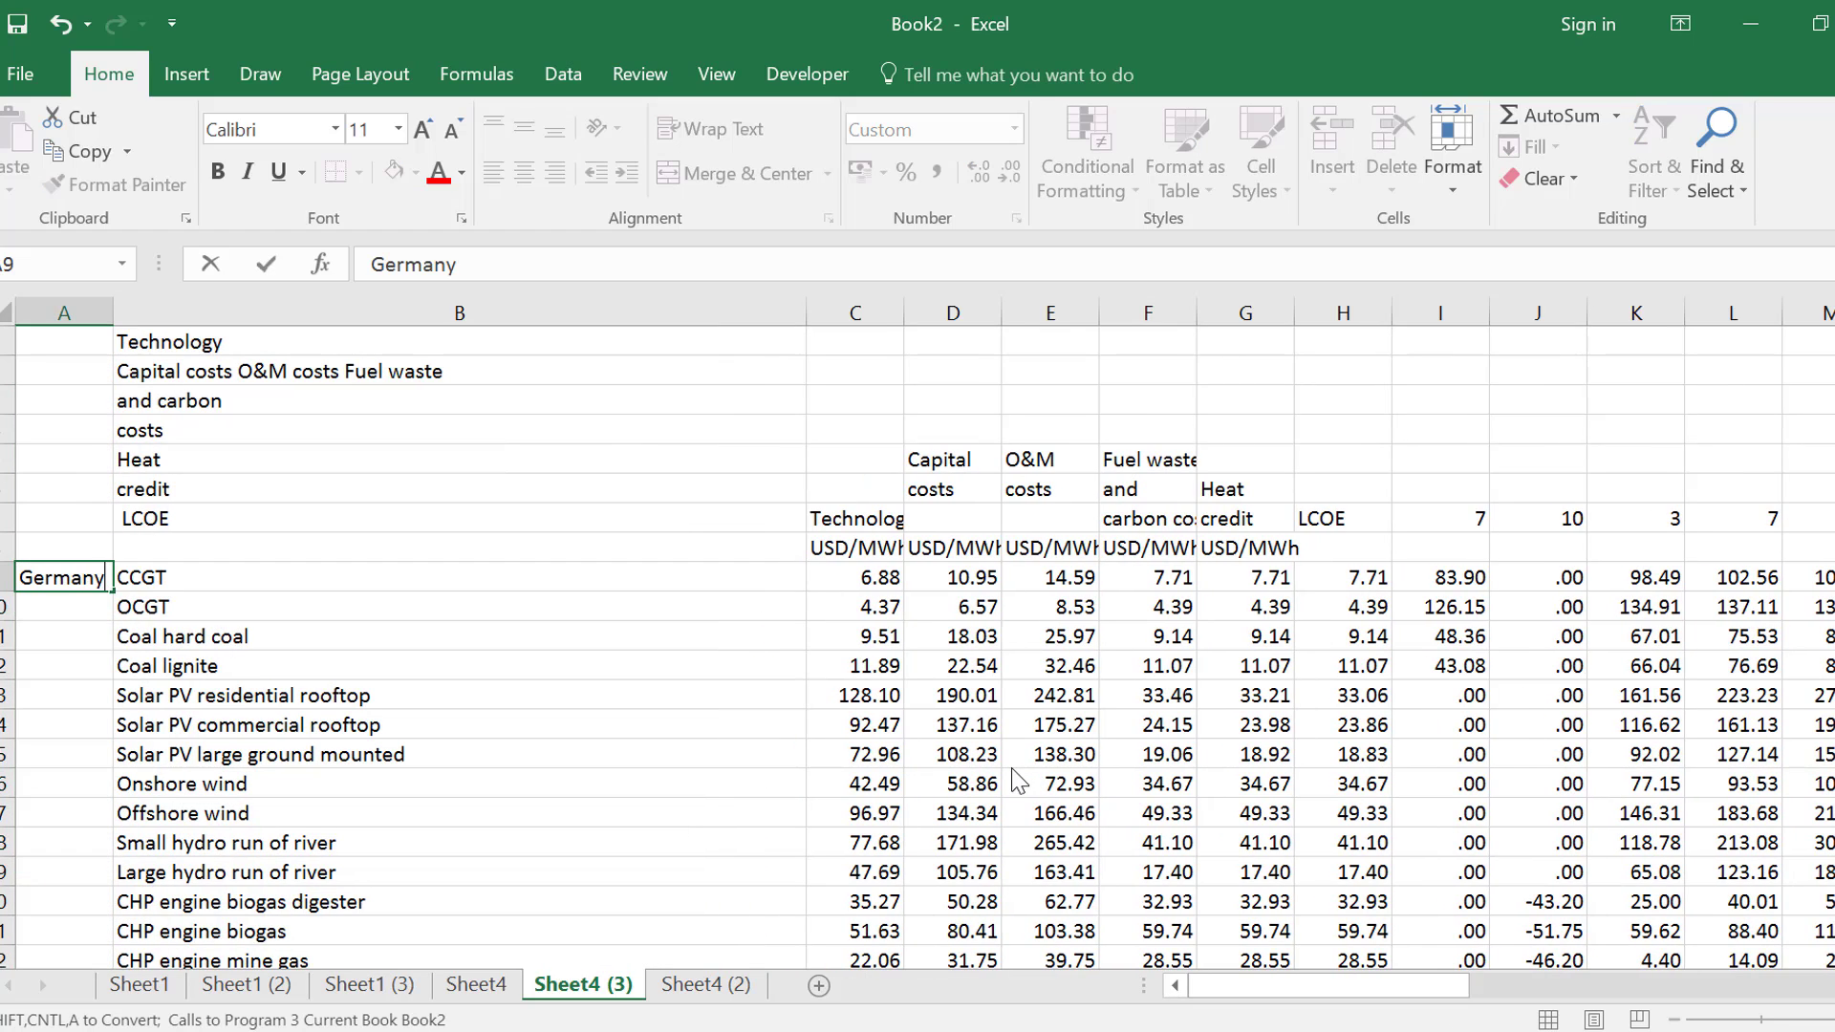
key(Return)
key(Up)
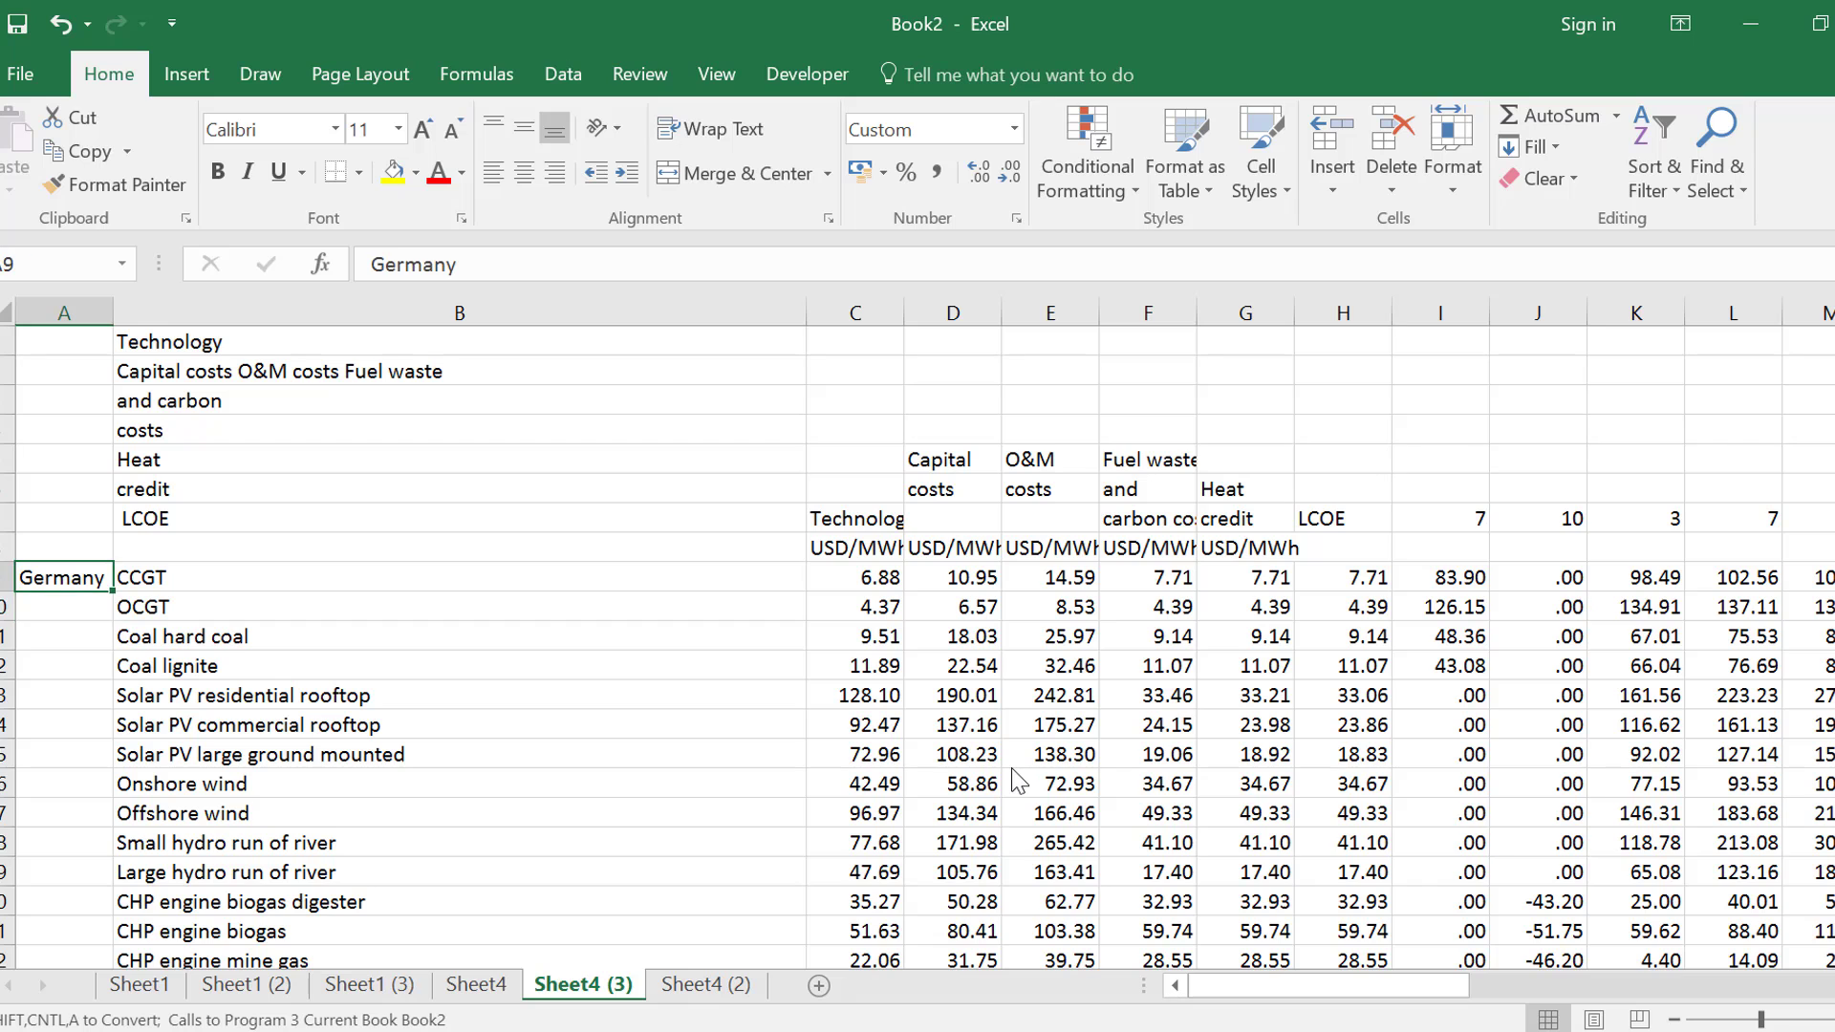
Fill Germany down column A from A9 to the CHP geothermal row
key(shift+Down)
key(shift+Down)
key(shift+Down)
key(shift+Down)
key(shift+Down)
key(shift+Down)
key(shift+Down)
key(shift+Down)
key(shift+Down)
key(shift+Down)
key(shift+Down)
key(shift+Down)
key(shift+Down)
key(shift+Down)
key(shift+Down)
key(shift+Down)
key(shift+Down)
key(shift+Down)
key(shift+Down)
key(shift+Down)
key(shift+Down)
key(shift+Down)
key(shift+Down)
key(shift+Up)
key(shift+Up)
key(shift+Up)
key(shift+Up)
key(shift+Up)
key(shift+Up)
key(shift+Up)
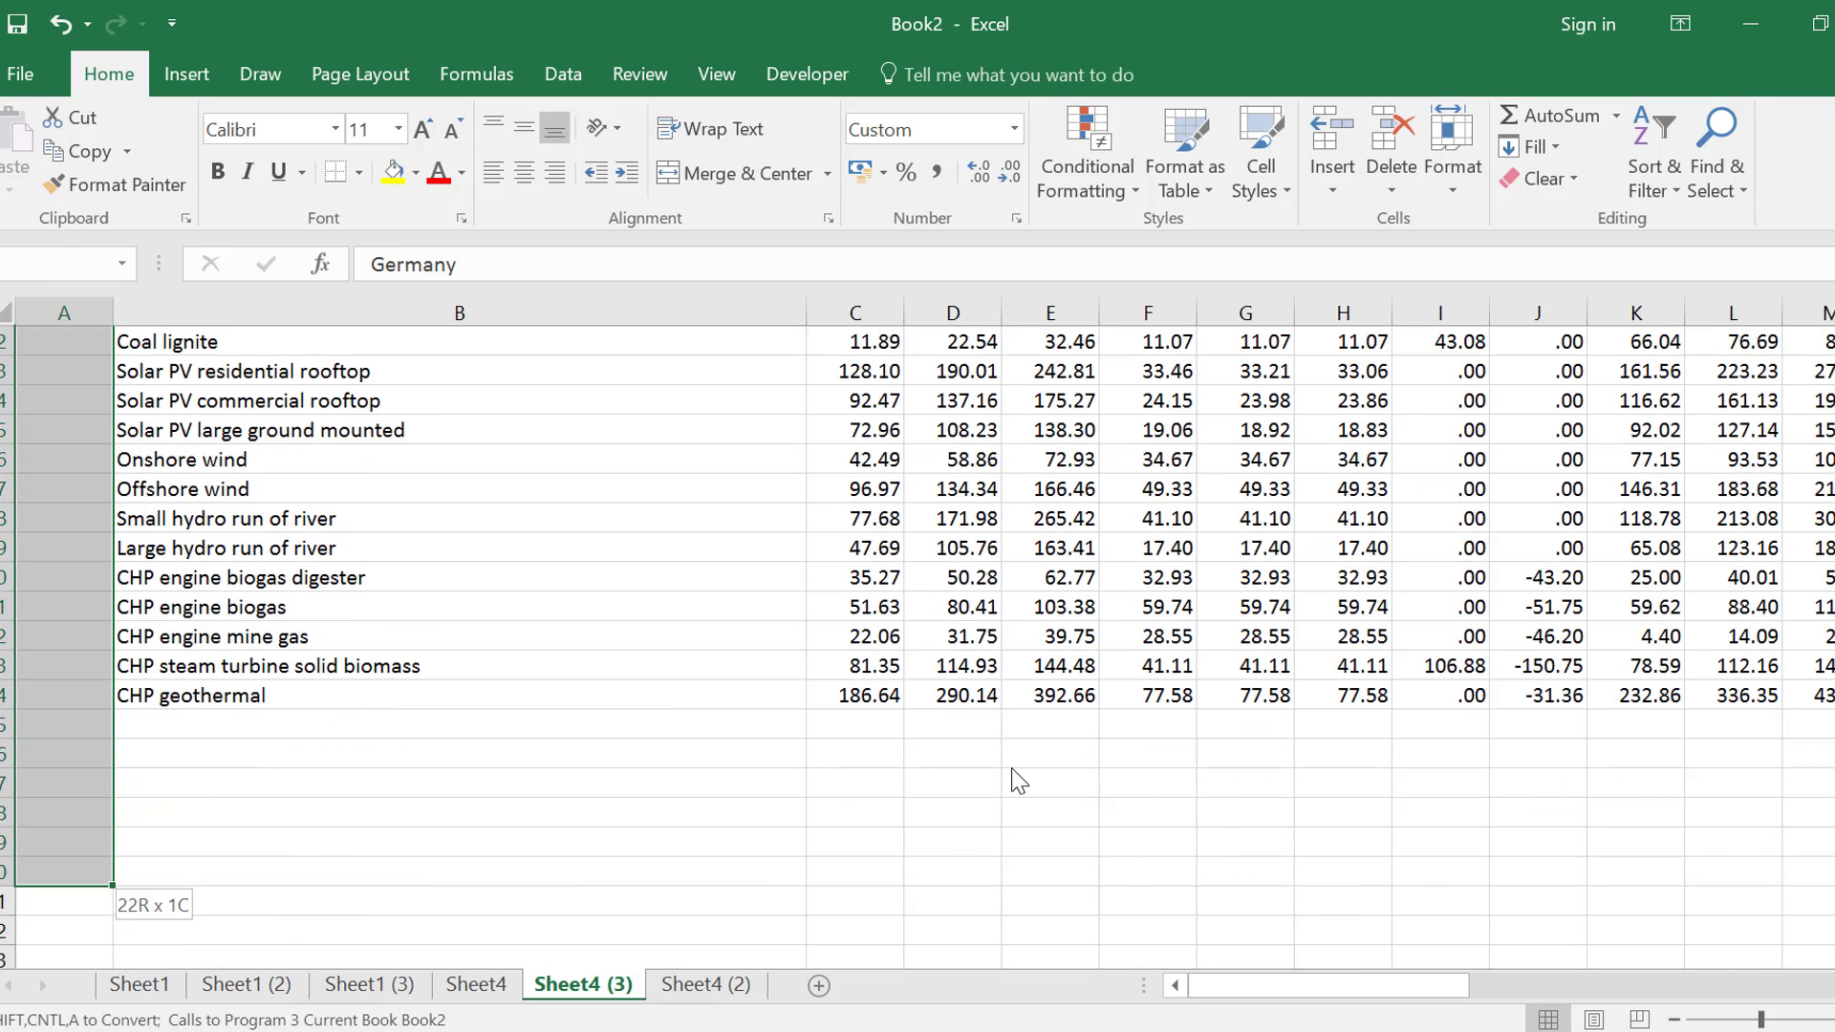
key(shift+Up)
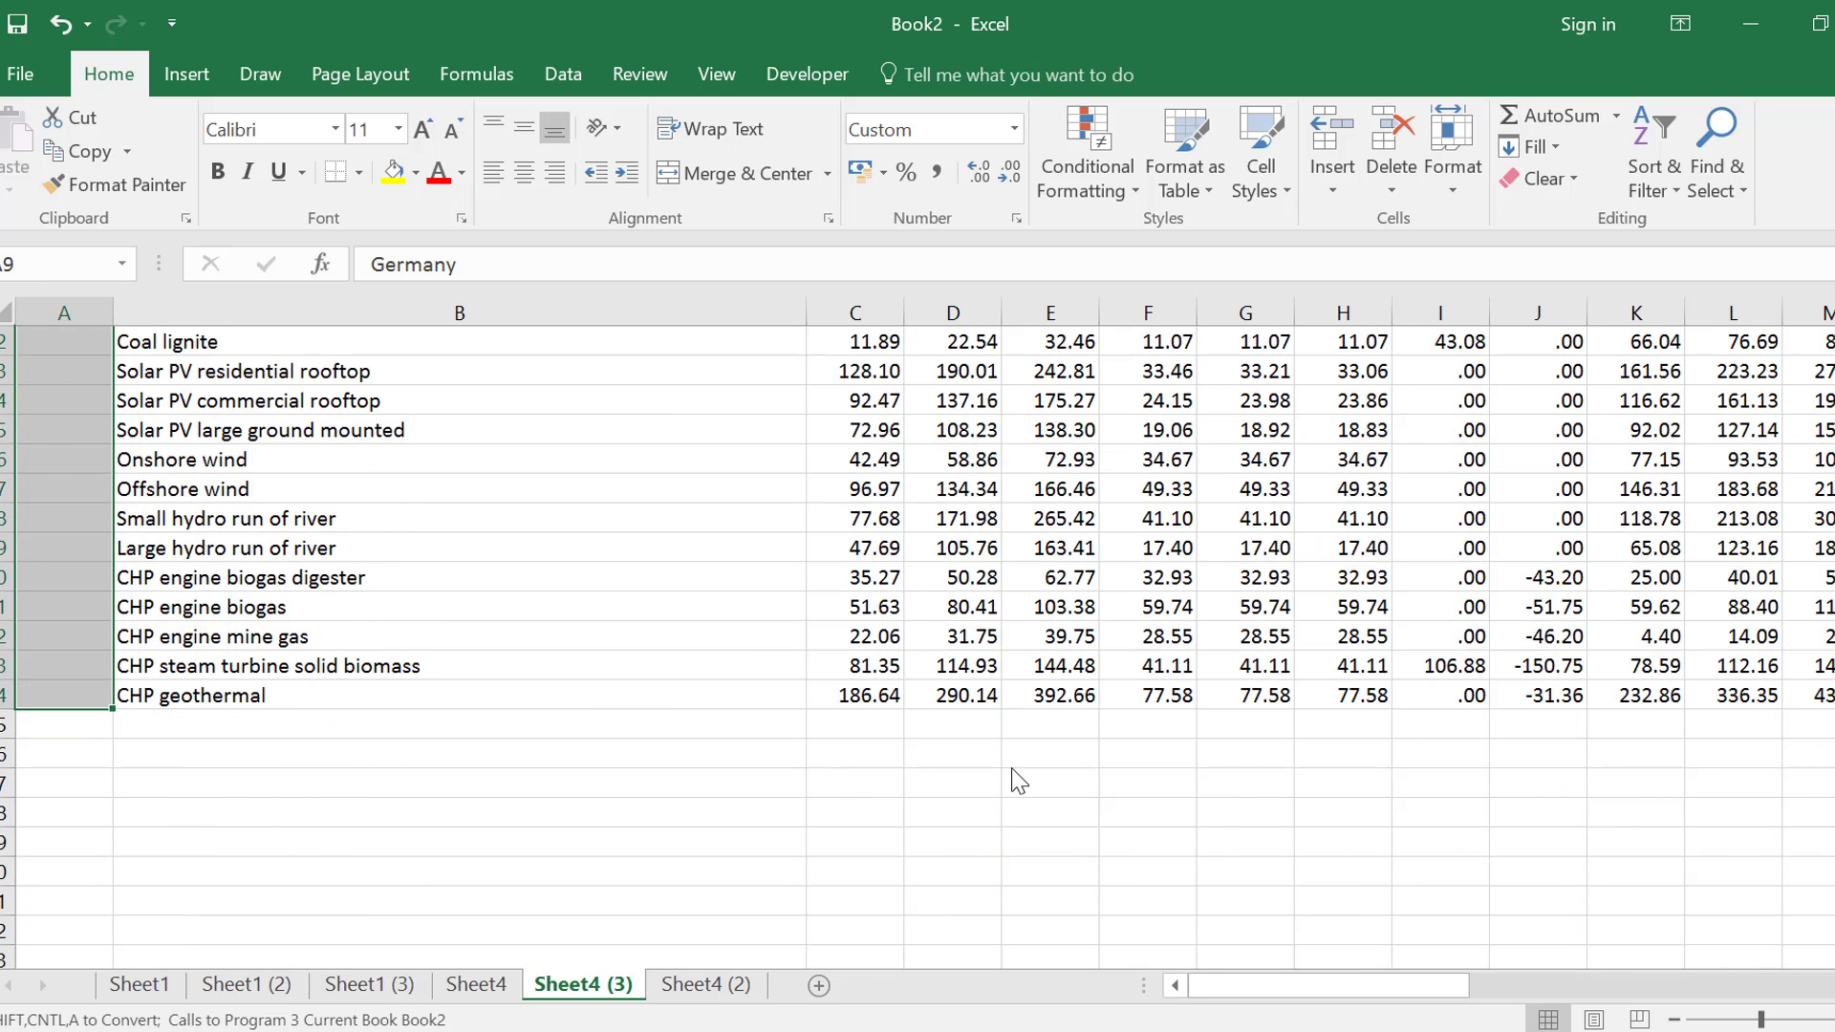
key(ctrl+d)
Clear the leftover raw title text in A1:B7
key(Up)
key(Up)
key(Up)
key(Up)
key(Up)
key(Up)
key(Up)
key(Up)
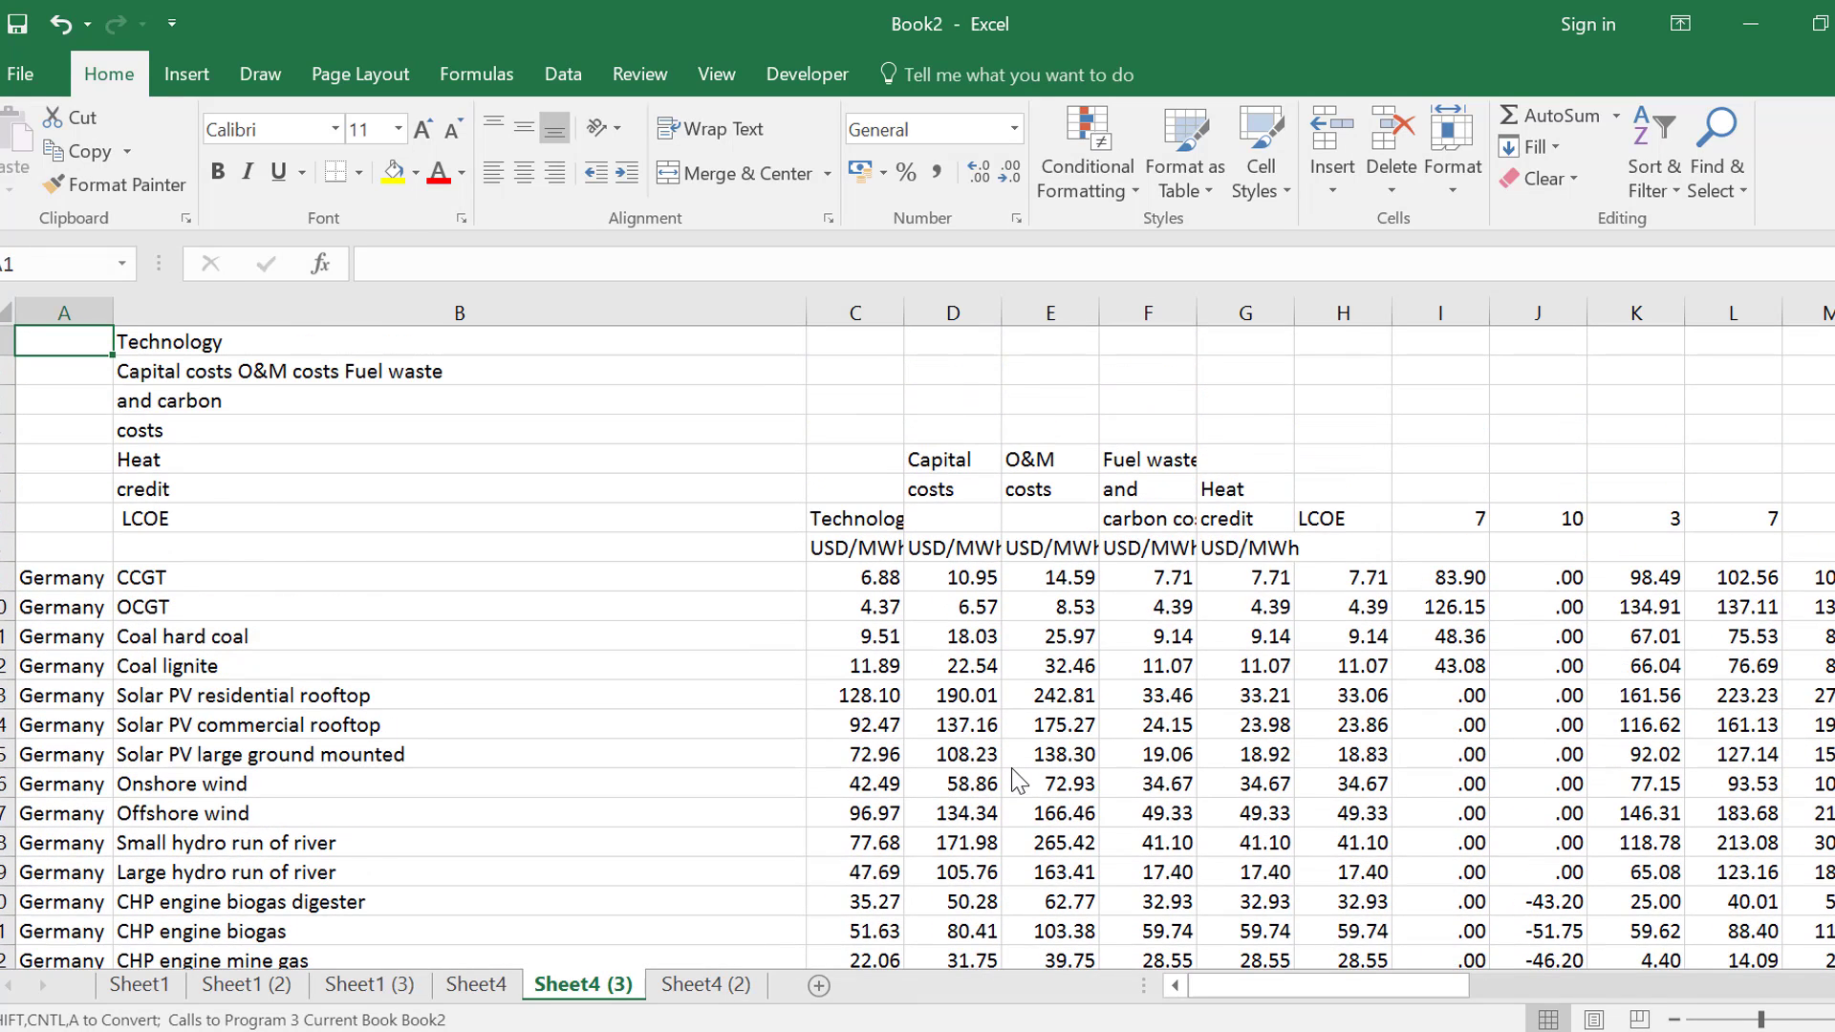
key(shift+Right)
key(shift+Down)
key(shift+Down)
key(shift+Down)
key(shift+Down)
key(shift+Down)
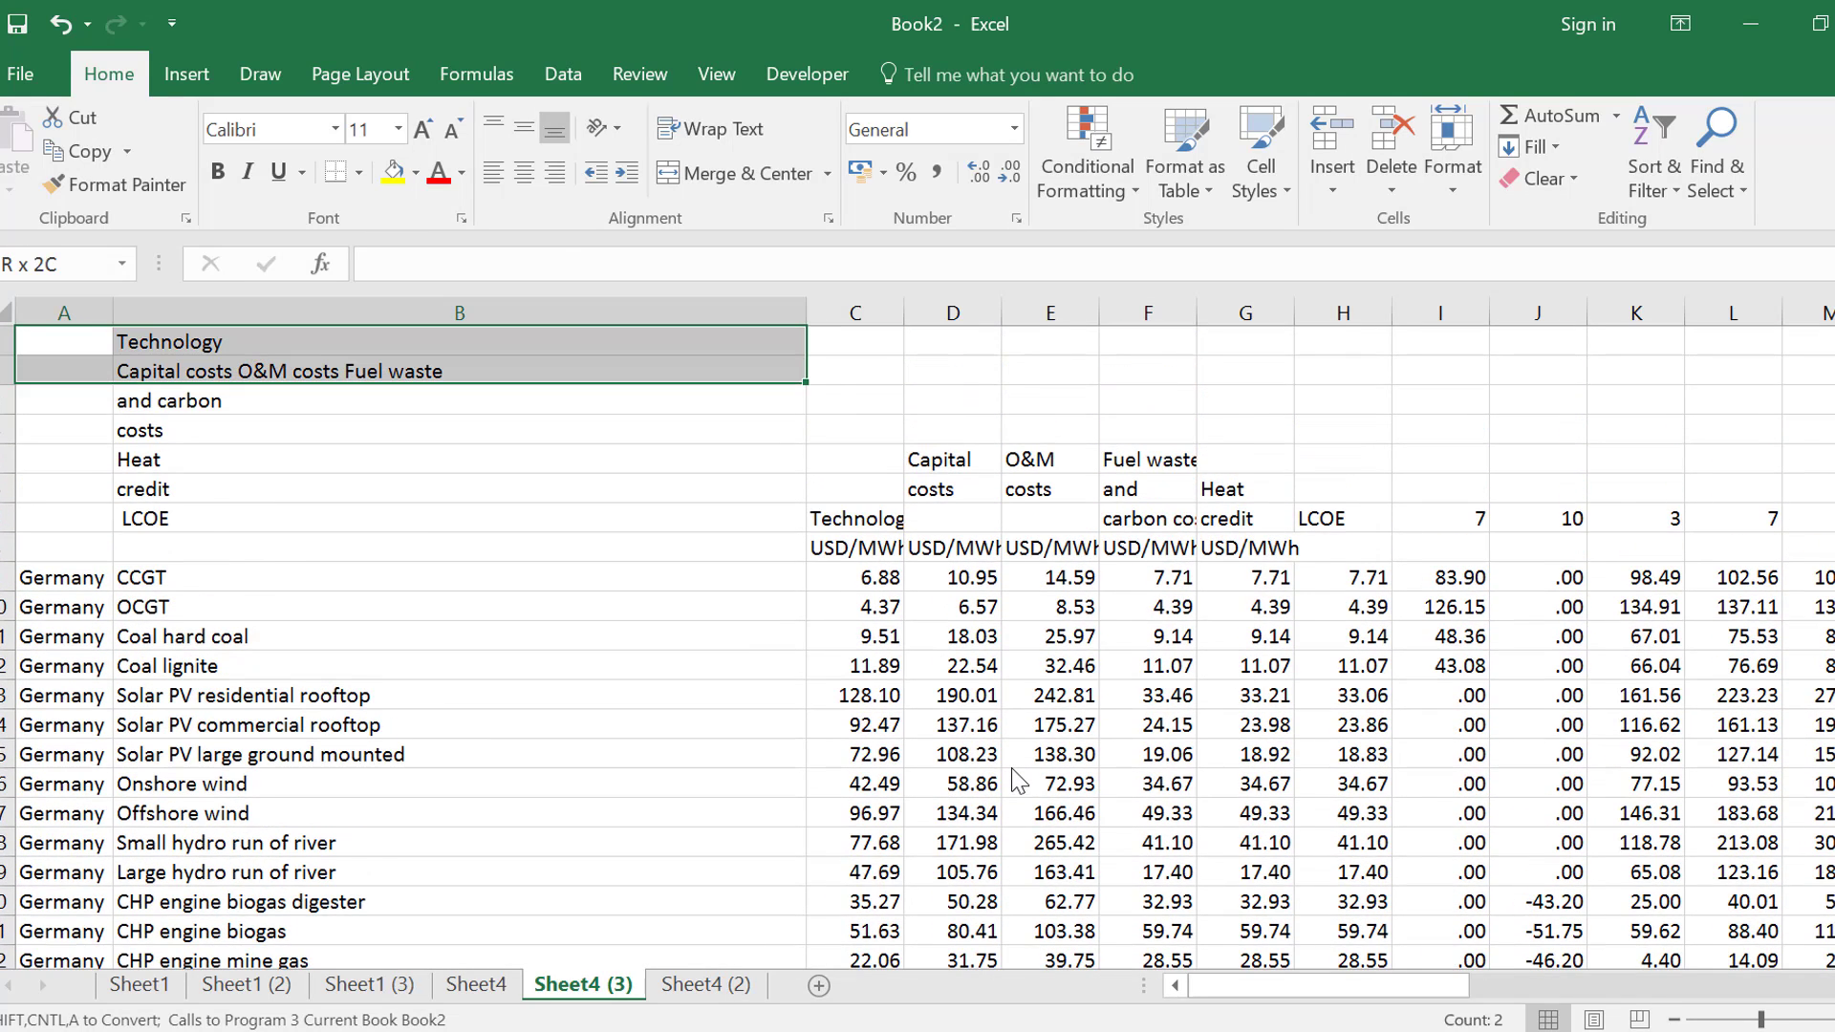
key(Delete)
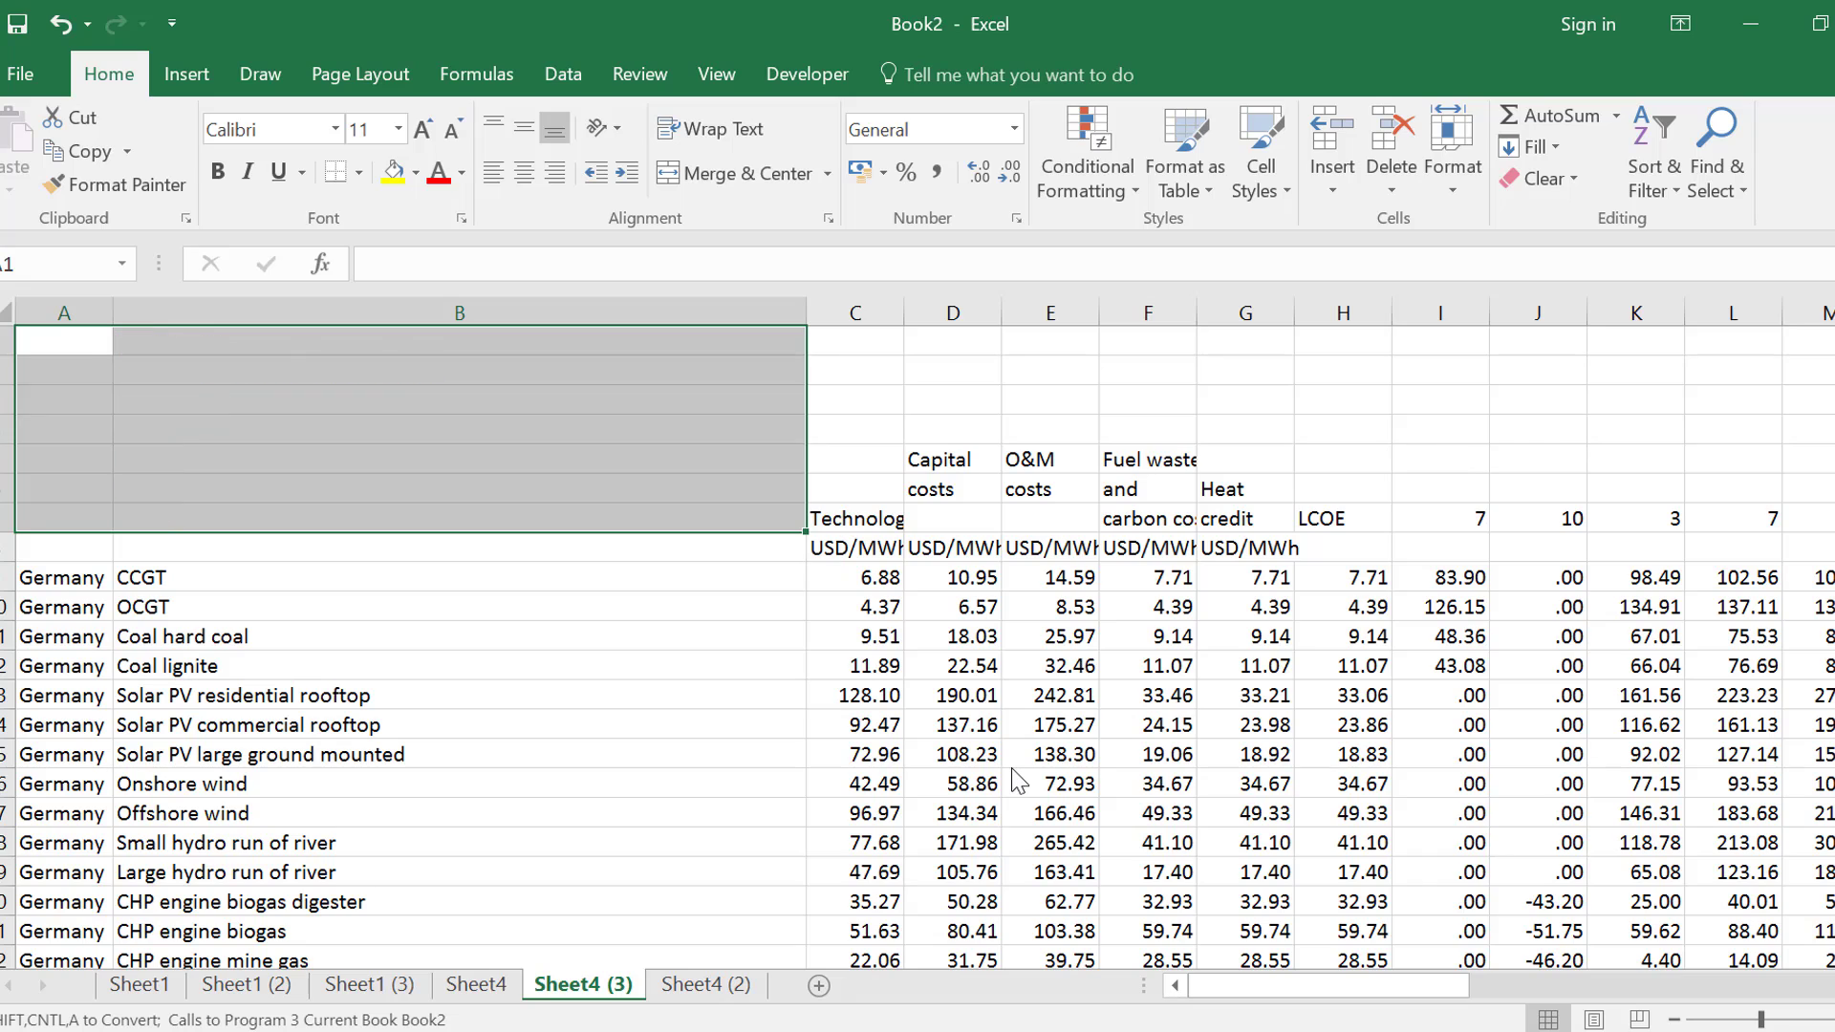
Move the heading block from Technology to LCOE in C5:H7 up one row, starting at C4
key(Right)
key(Right)
key(Down)
key(Down)
key(Down)
key(Down)
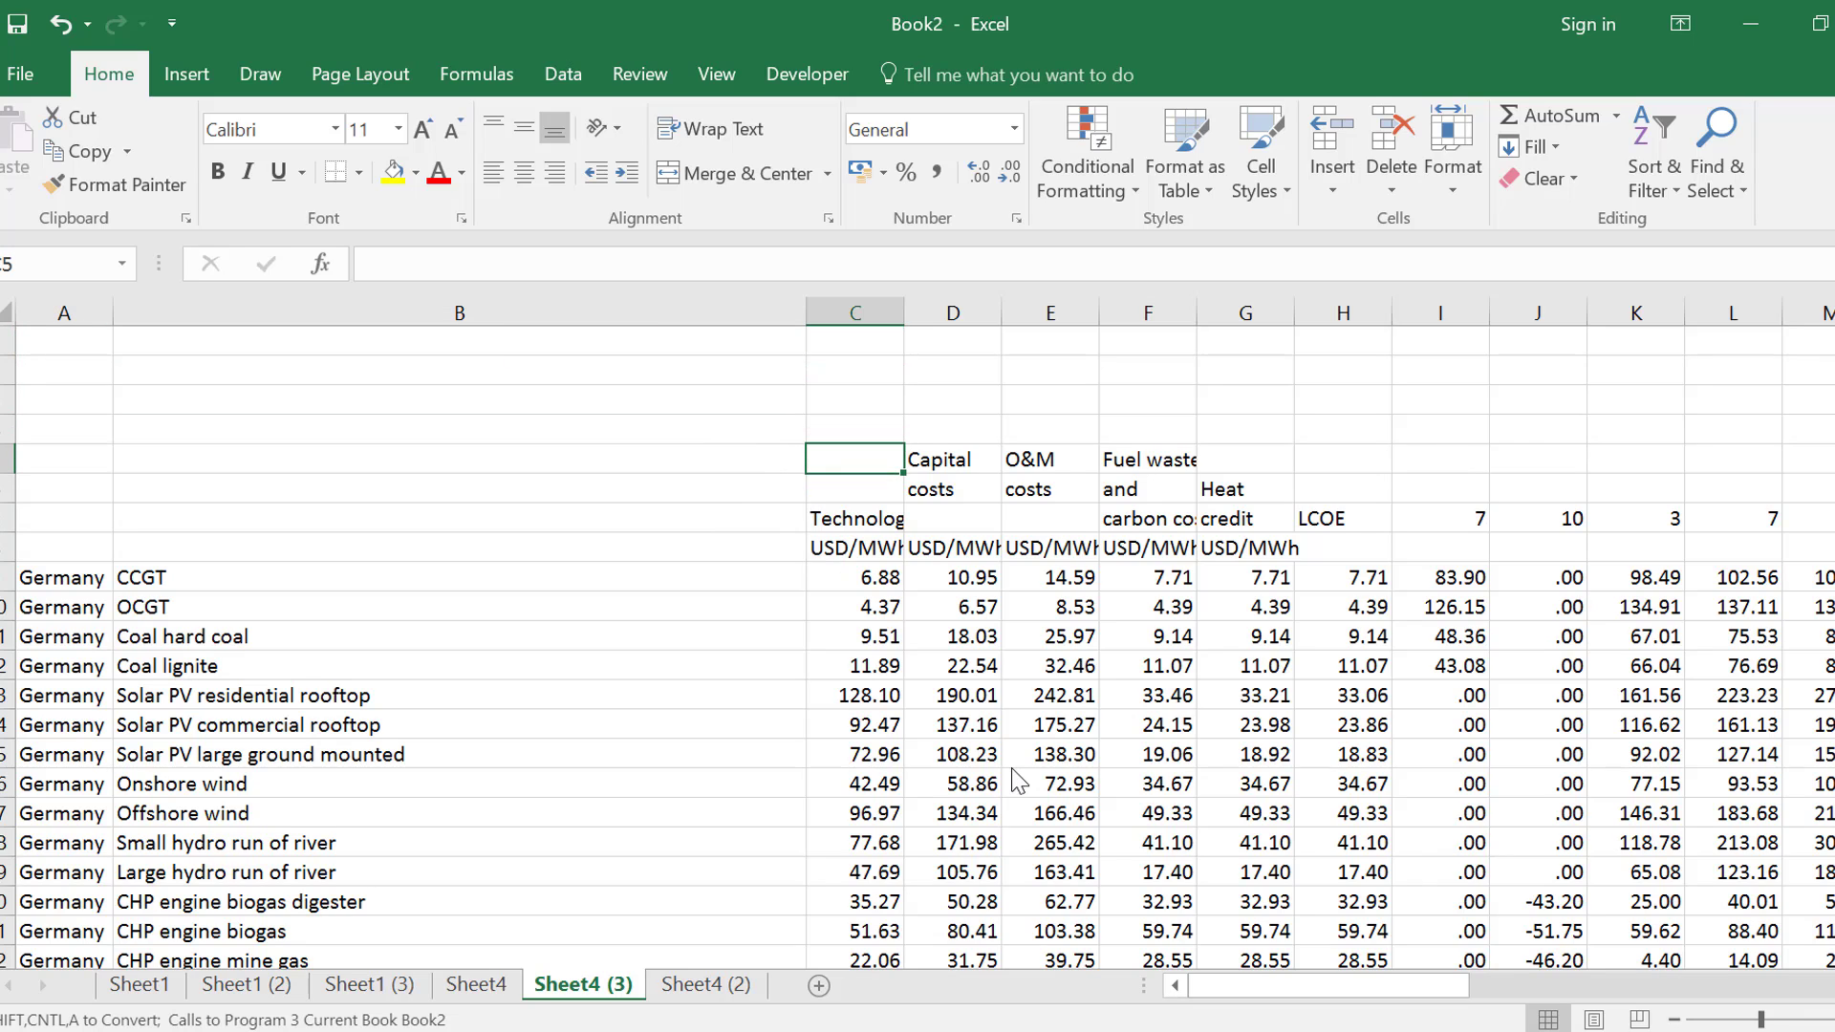
key(shift+Right)
key(shift+Right)
key(shift+Right)
key(shift+Right)
key(shift+Right)
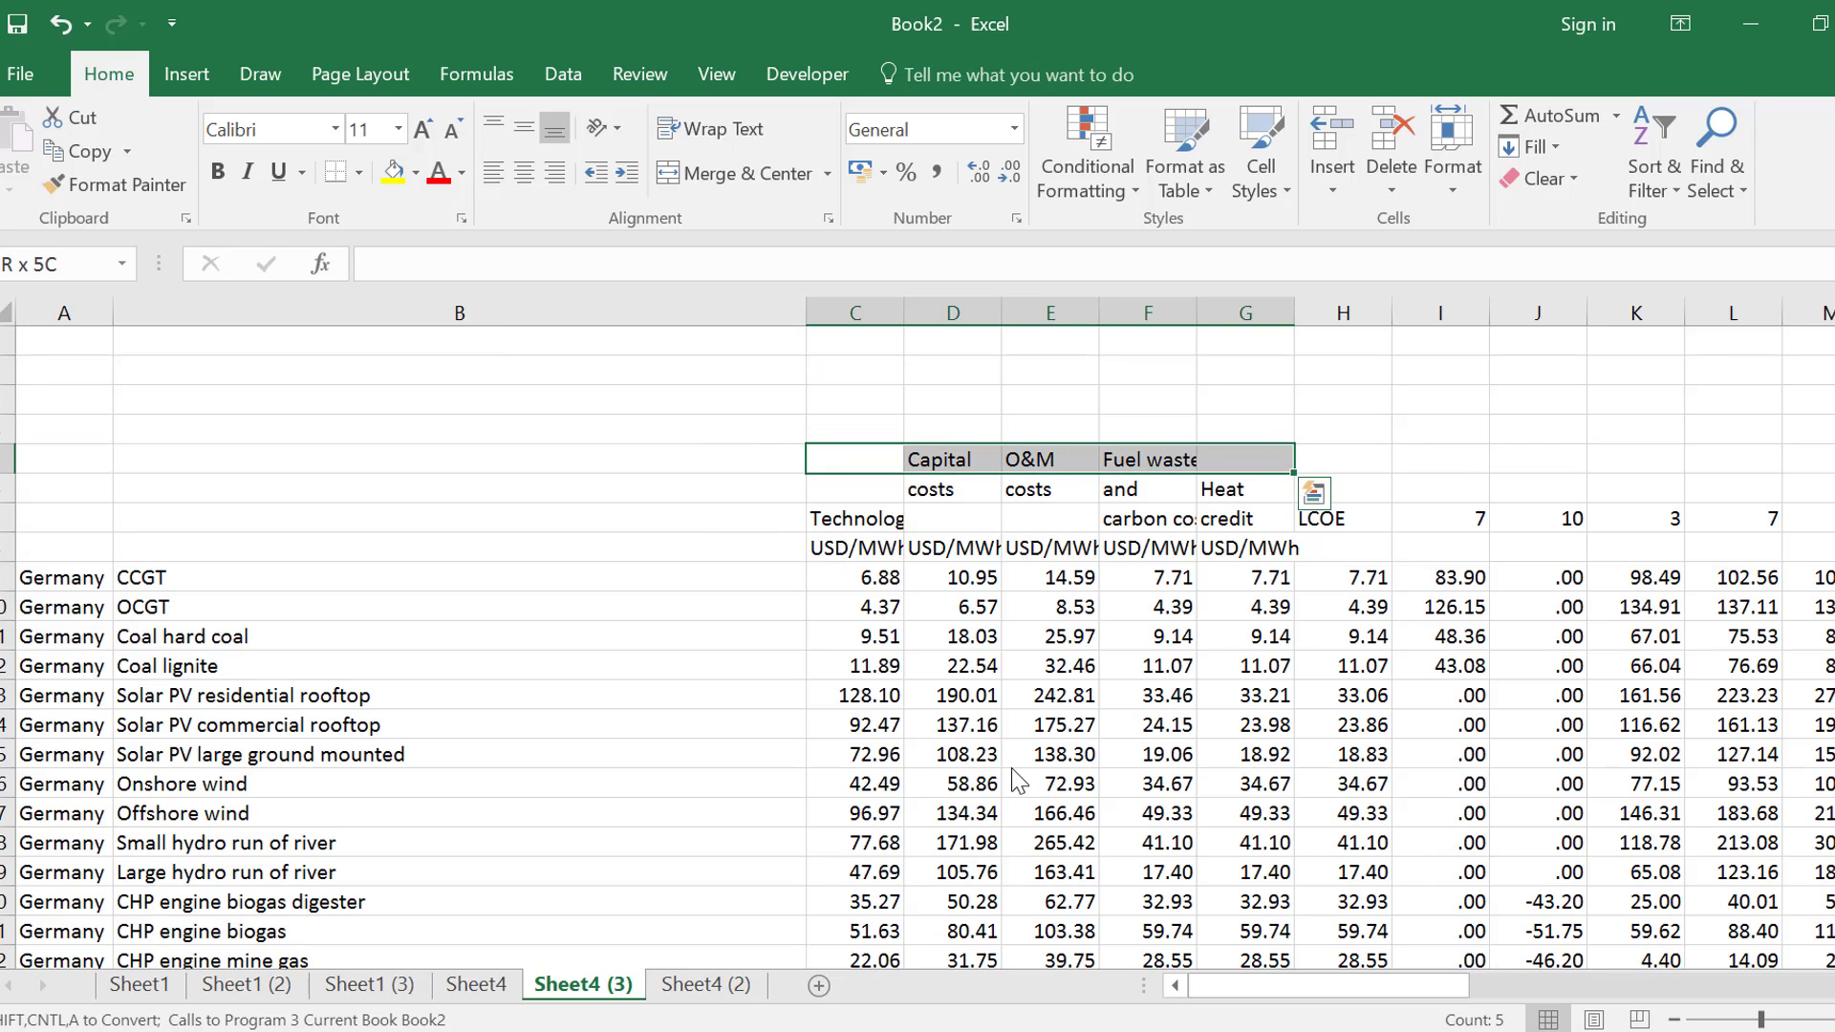
key(shift+Down)
key(shift+Down)
key(ctrl+x)
key(Up)
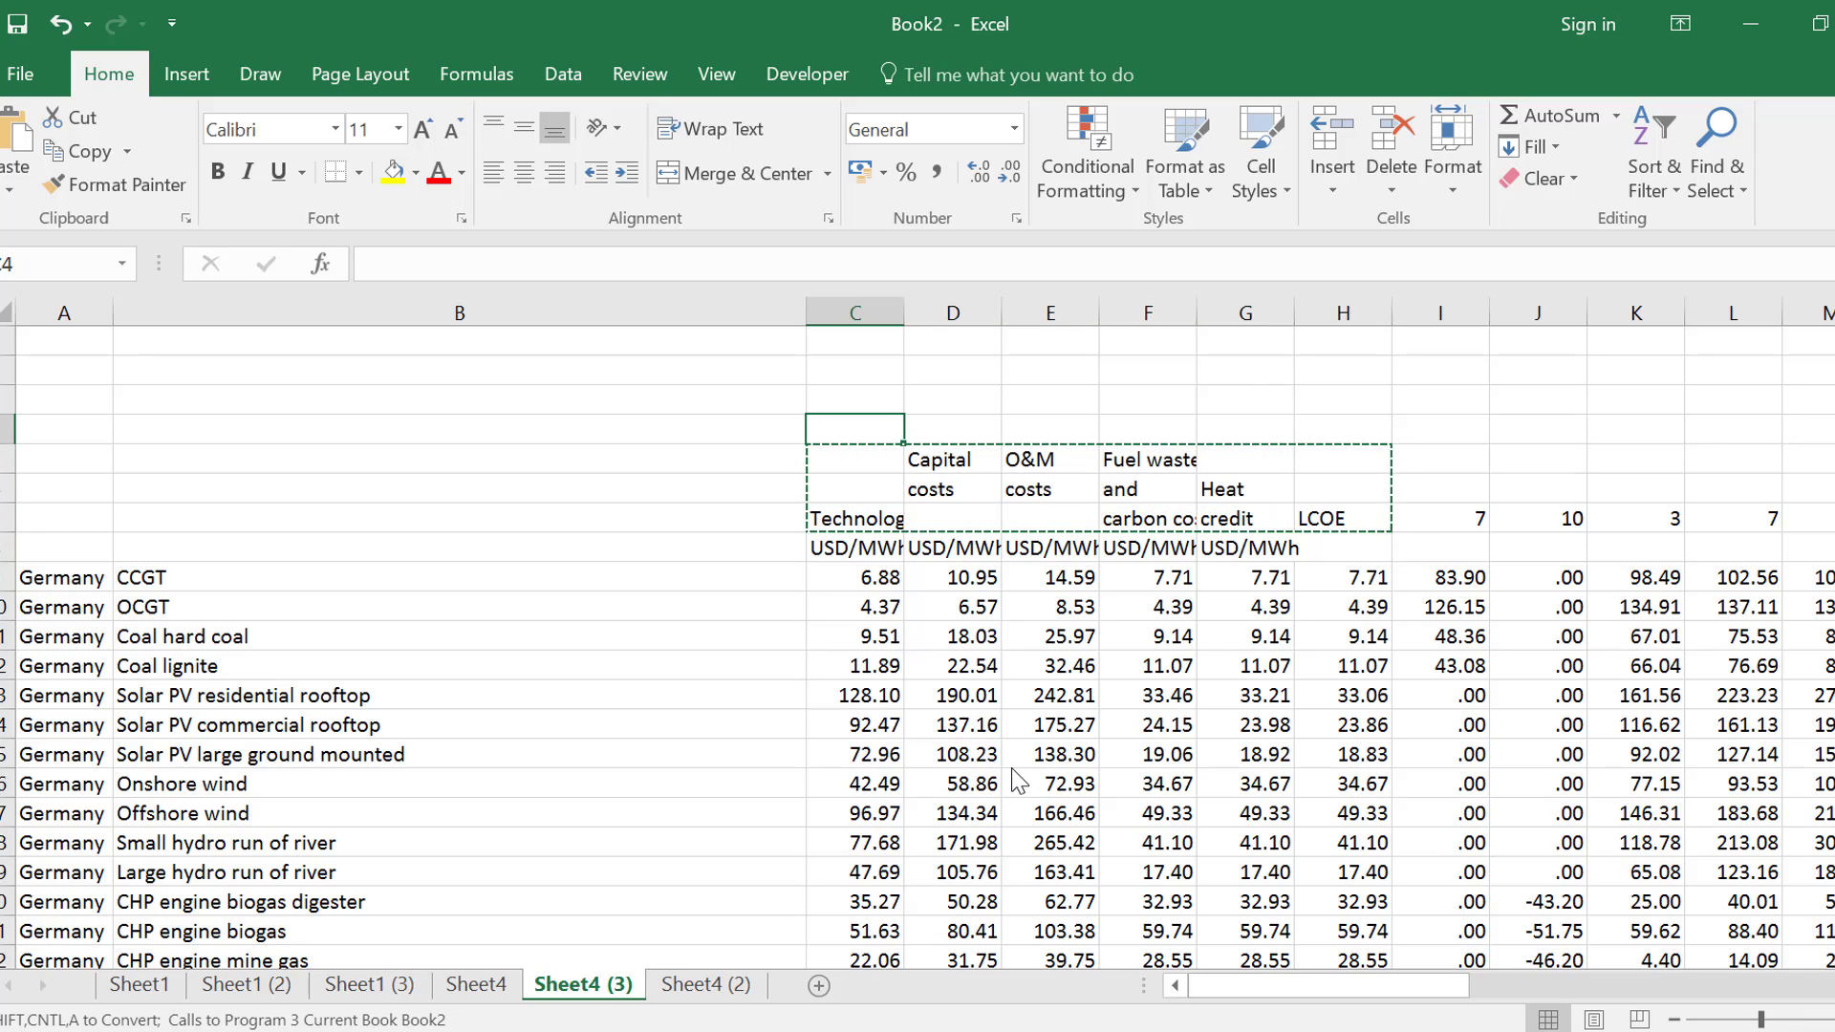
key(ctrl+v)
Clear the leftover numbers in row 7 from column I onward, directly above the units row
key(Down)
key(Down)
key(Down)
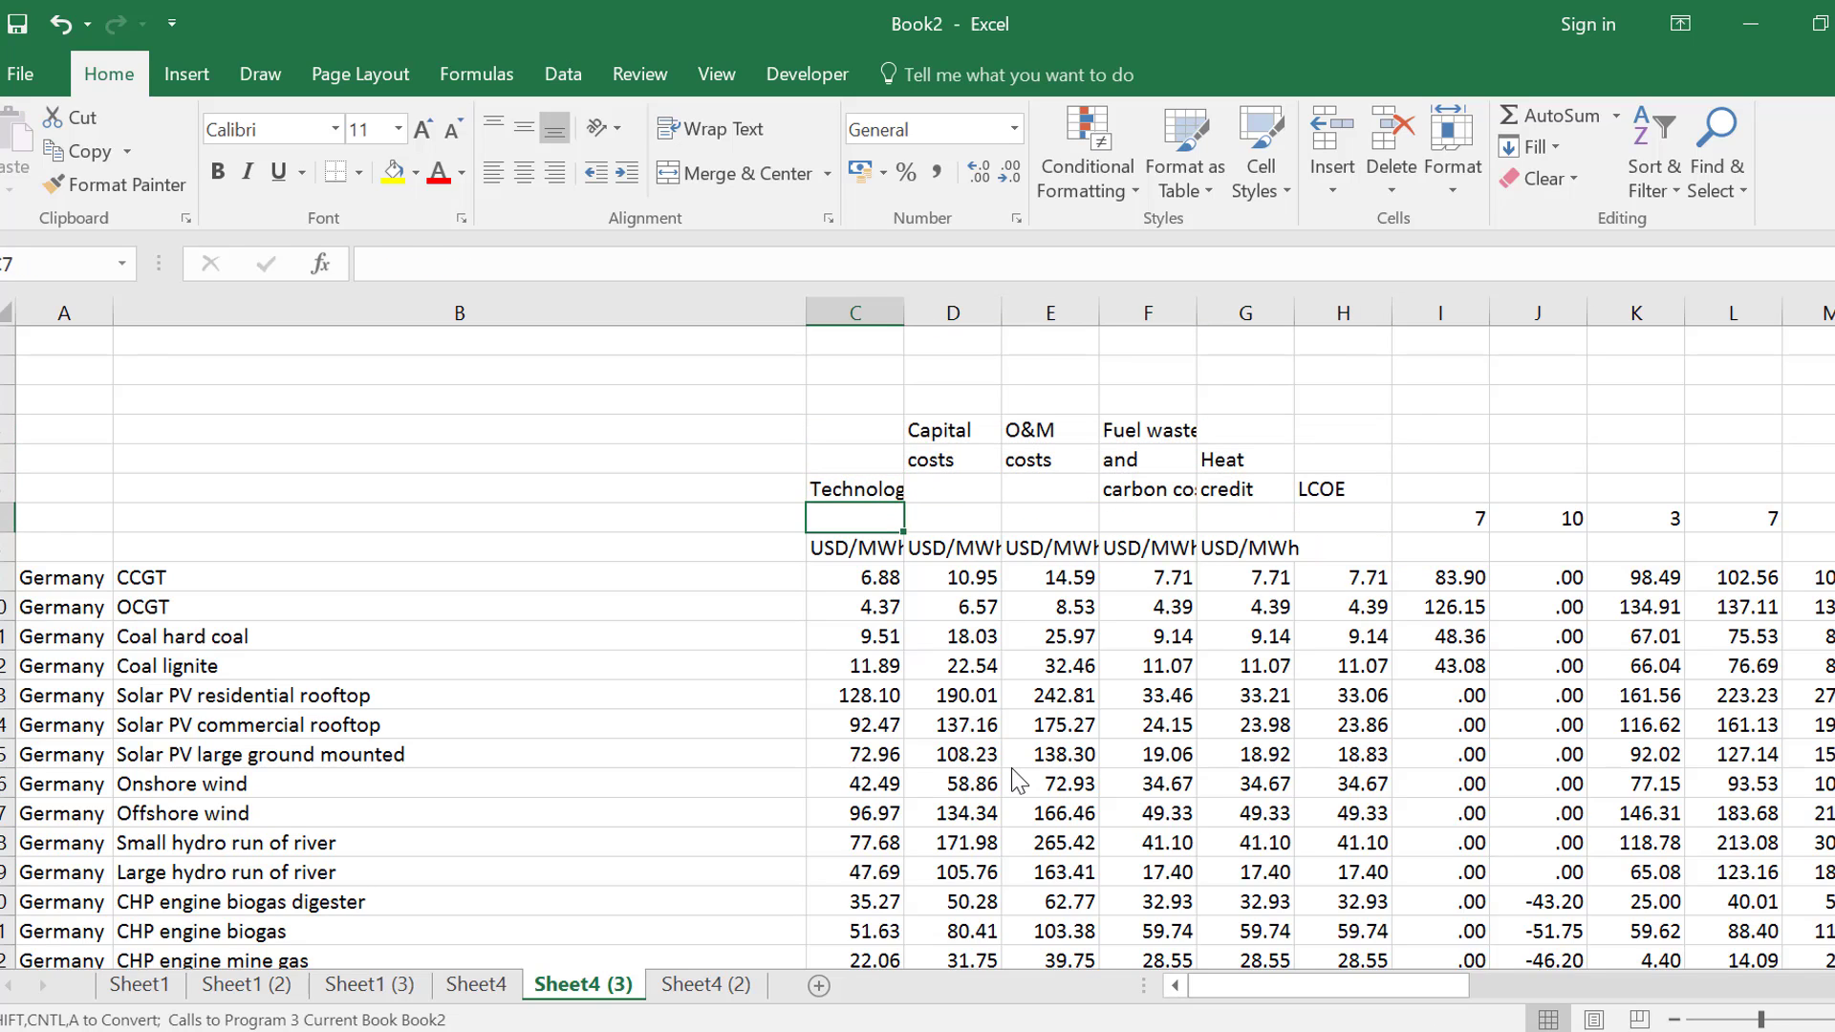
key(Right)
key(Right)
key(Right)
key(Right)
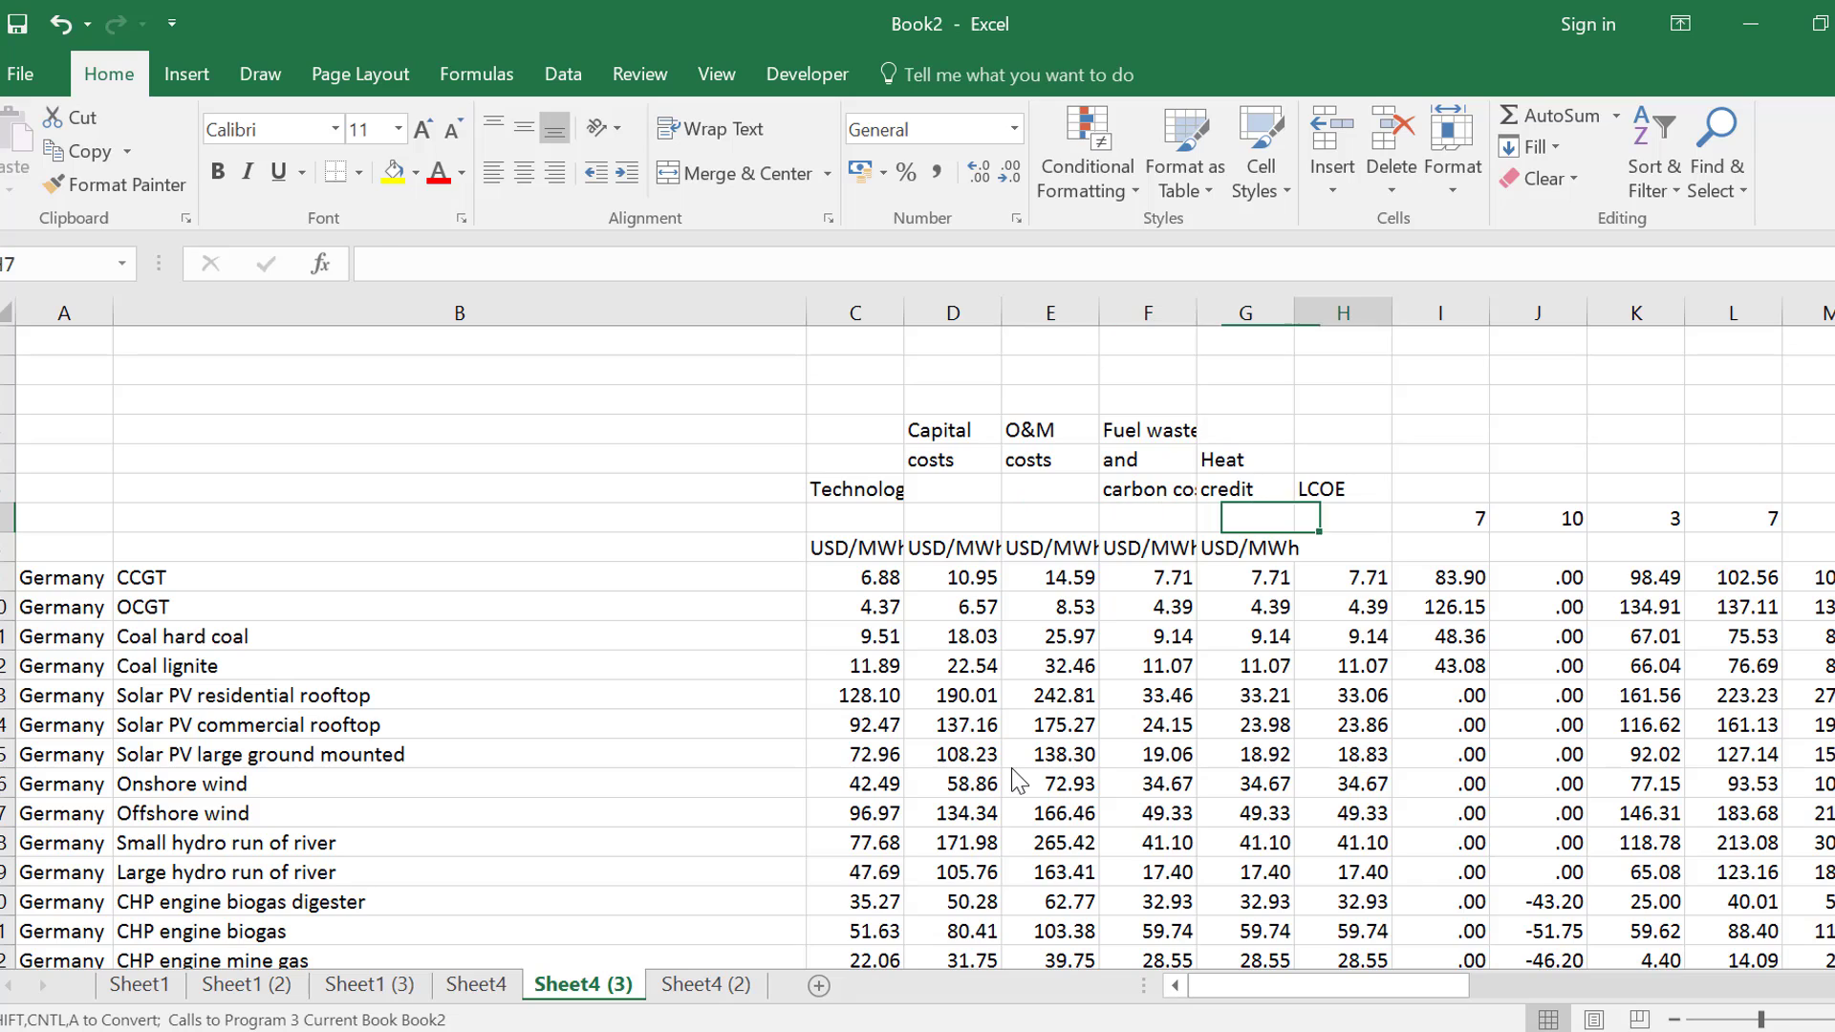
key(Right)
key(Right)
key(shift+Right)
key(shift+Right)
key(shift+Right)
key(shift+Right)
key(Delete)
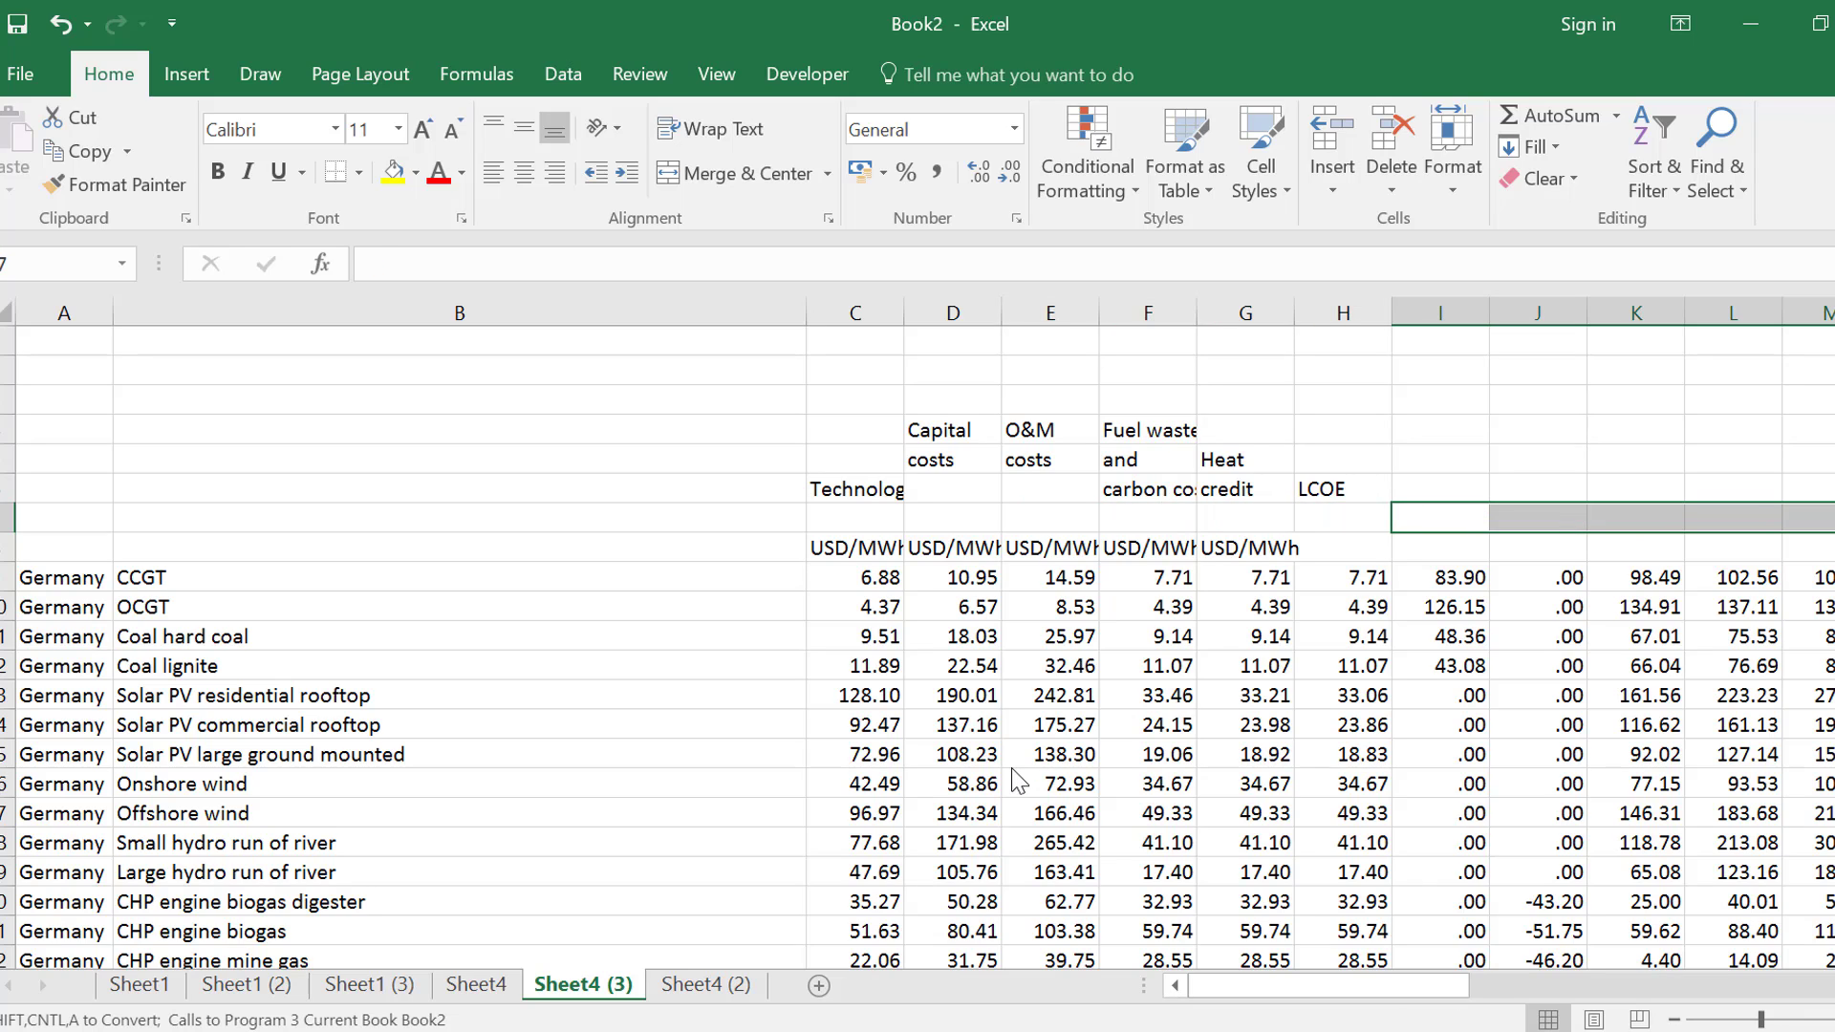
Delete the empty row 7 between the headings and the USD/MWh units row
key(Left)
key(Left)
key(Left)
key(Left)
key(Left)
key(Left)
key(Left)
key(Left)
key(shift+space)
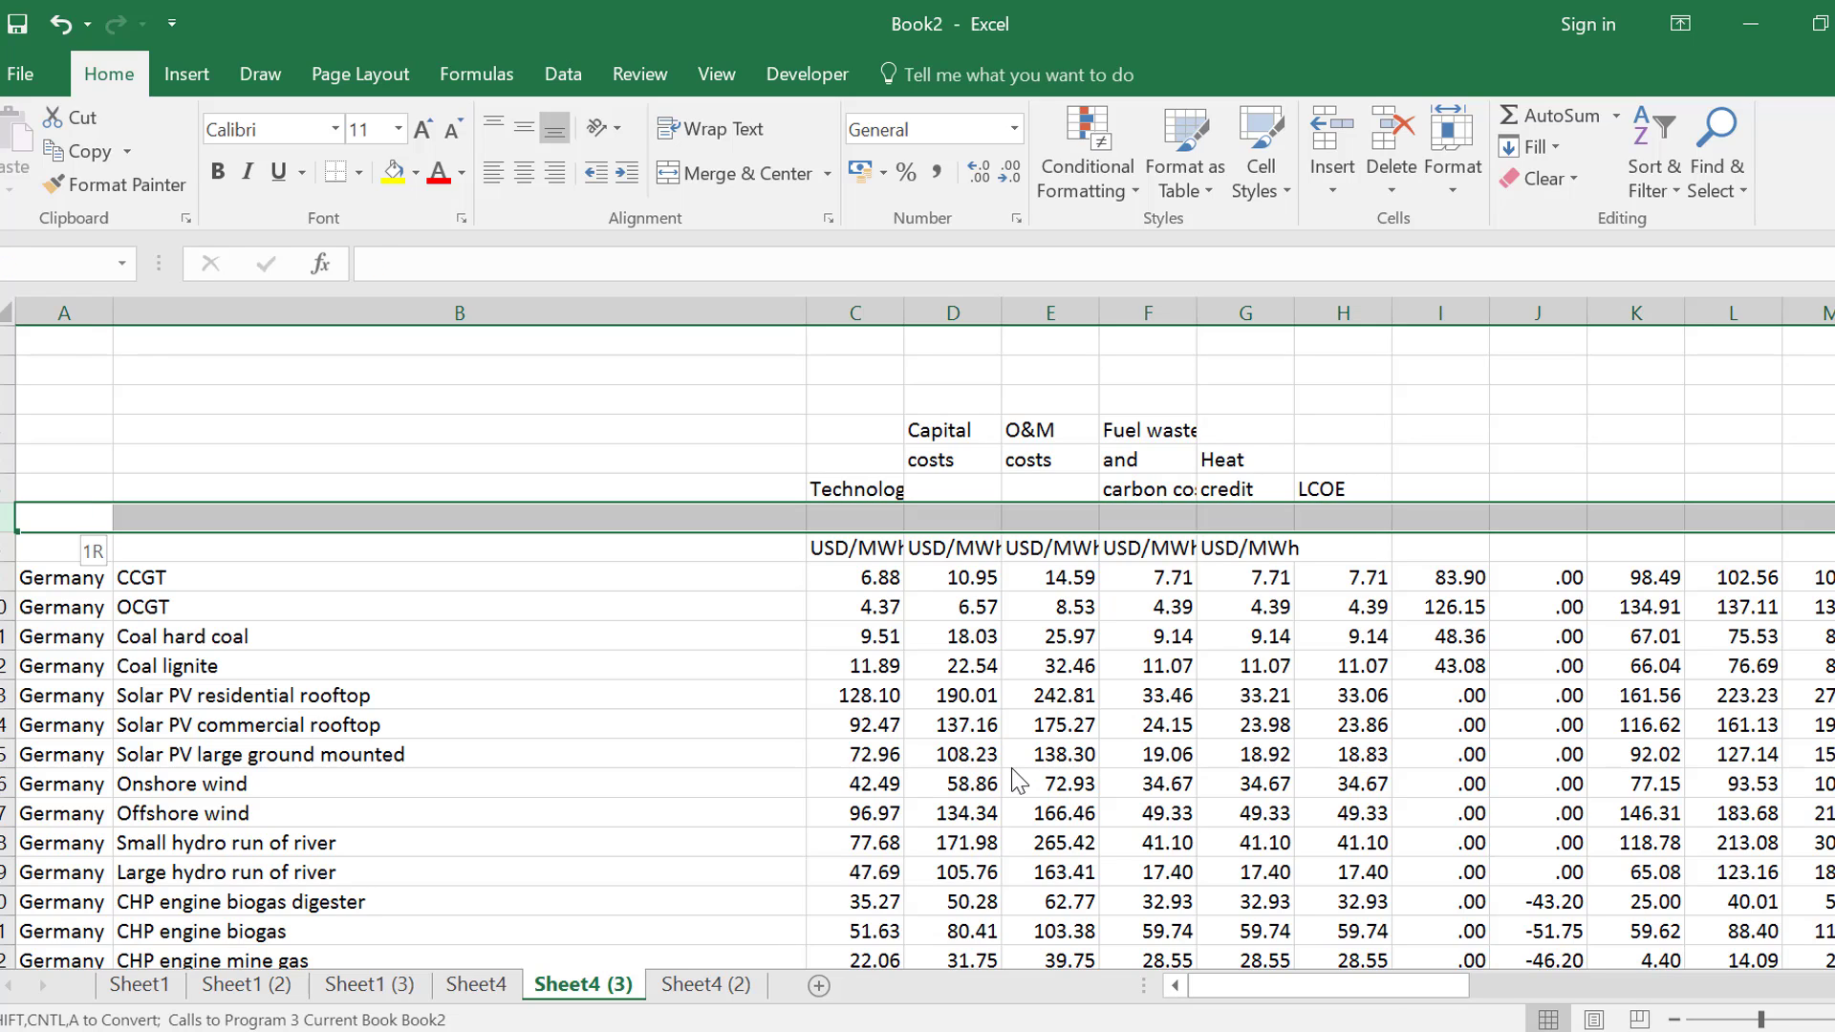
key(ctrl+minus)
Delete the three blank rows above the headings so the table begins in row 1
key(Up)
key(Up)
key(Up)
key(Up)
key(Up)
key(Up)
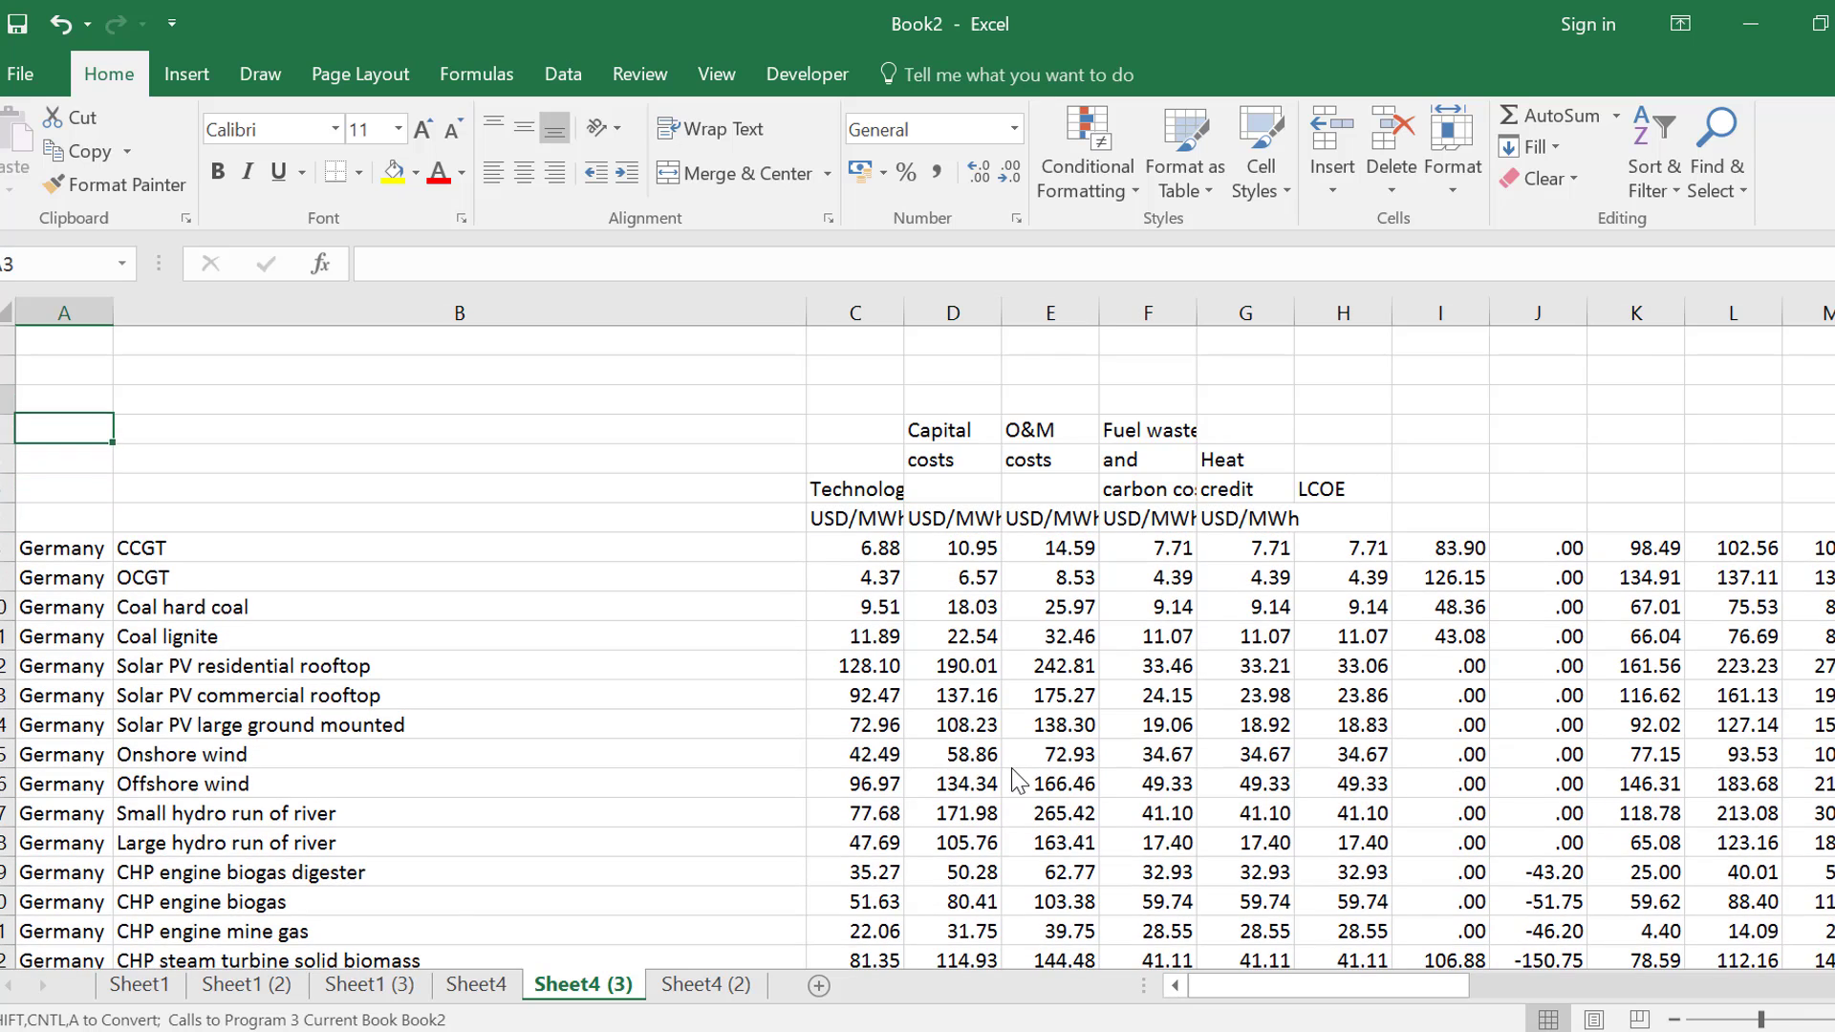
key(shift+space)
key(shift+Down)
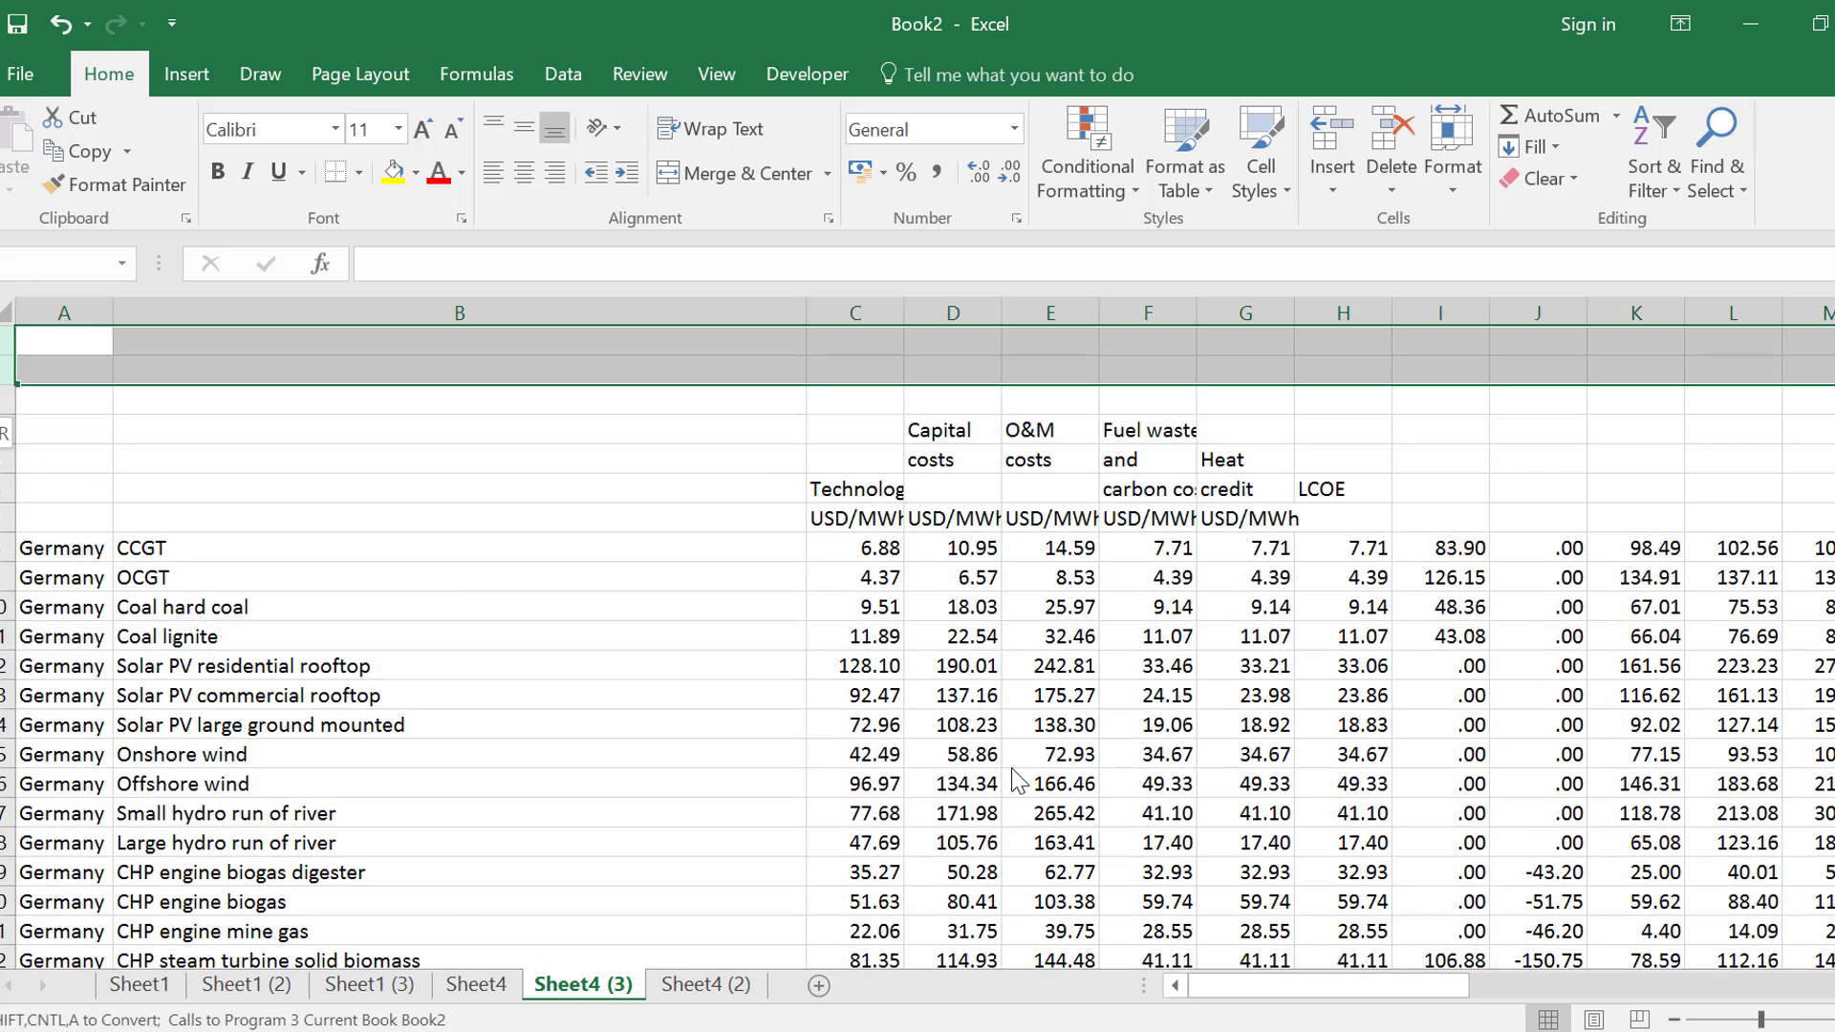
key(shift+Down)
key(ctrl+minus)
Move the heading block C1:H3 to B1 so Technology sits above the technology names
key(Right)
key(Right)
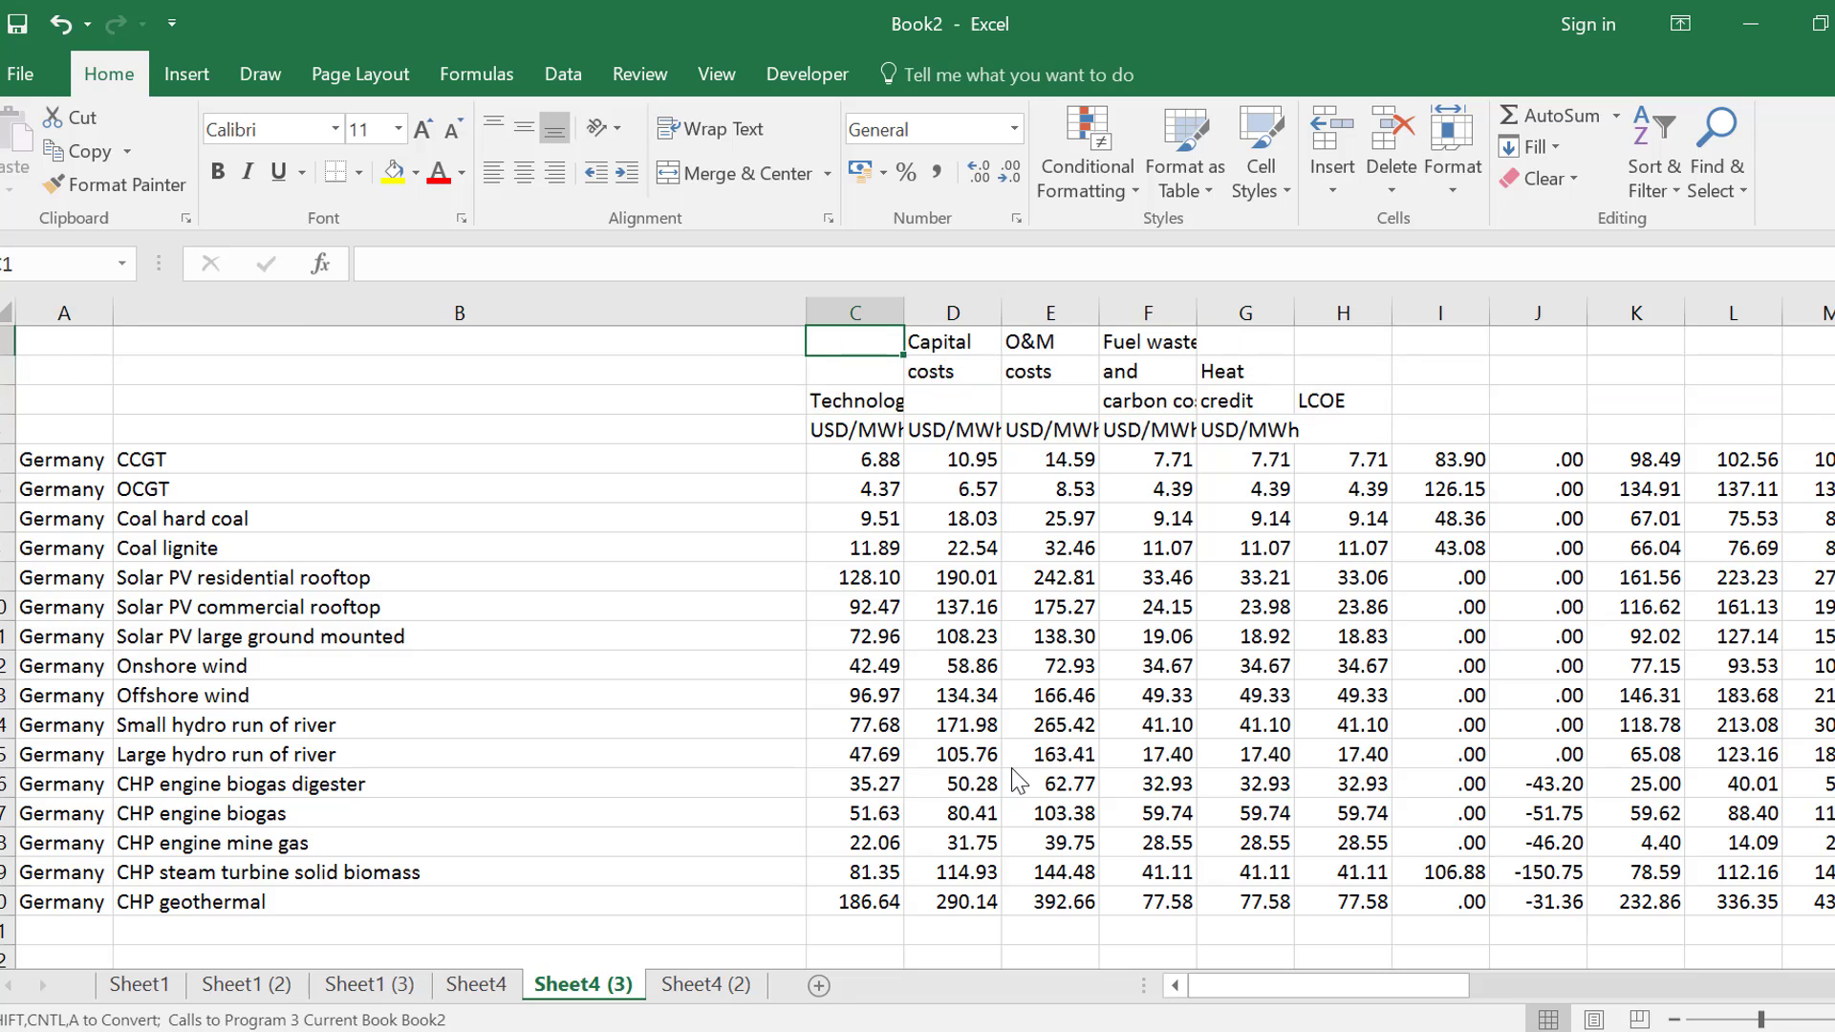
key(shift+Down)
key(shift+Down)
key(shift+Right)
key(shift+Right)
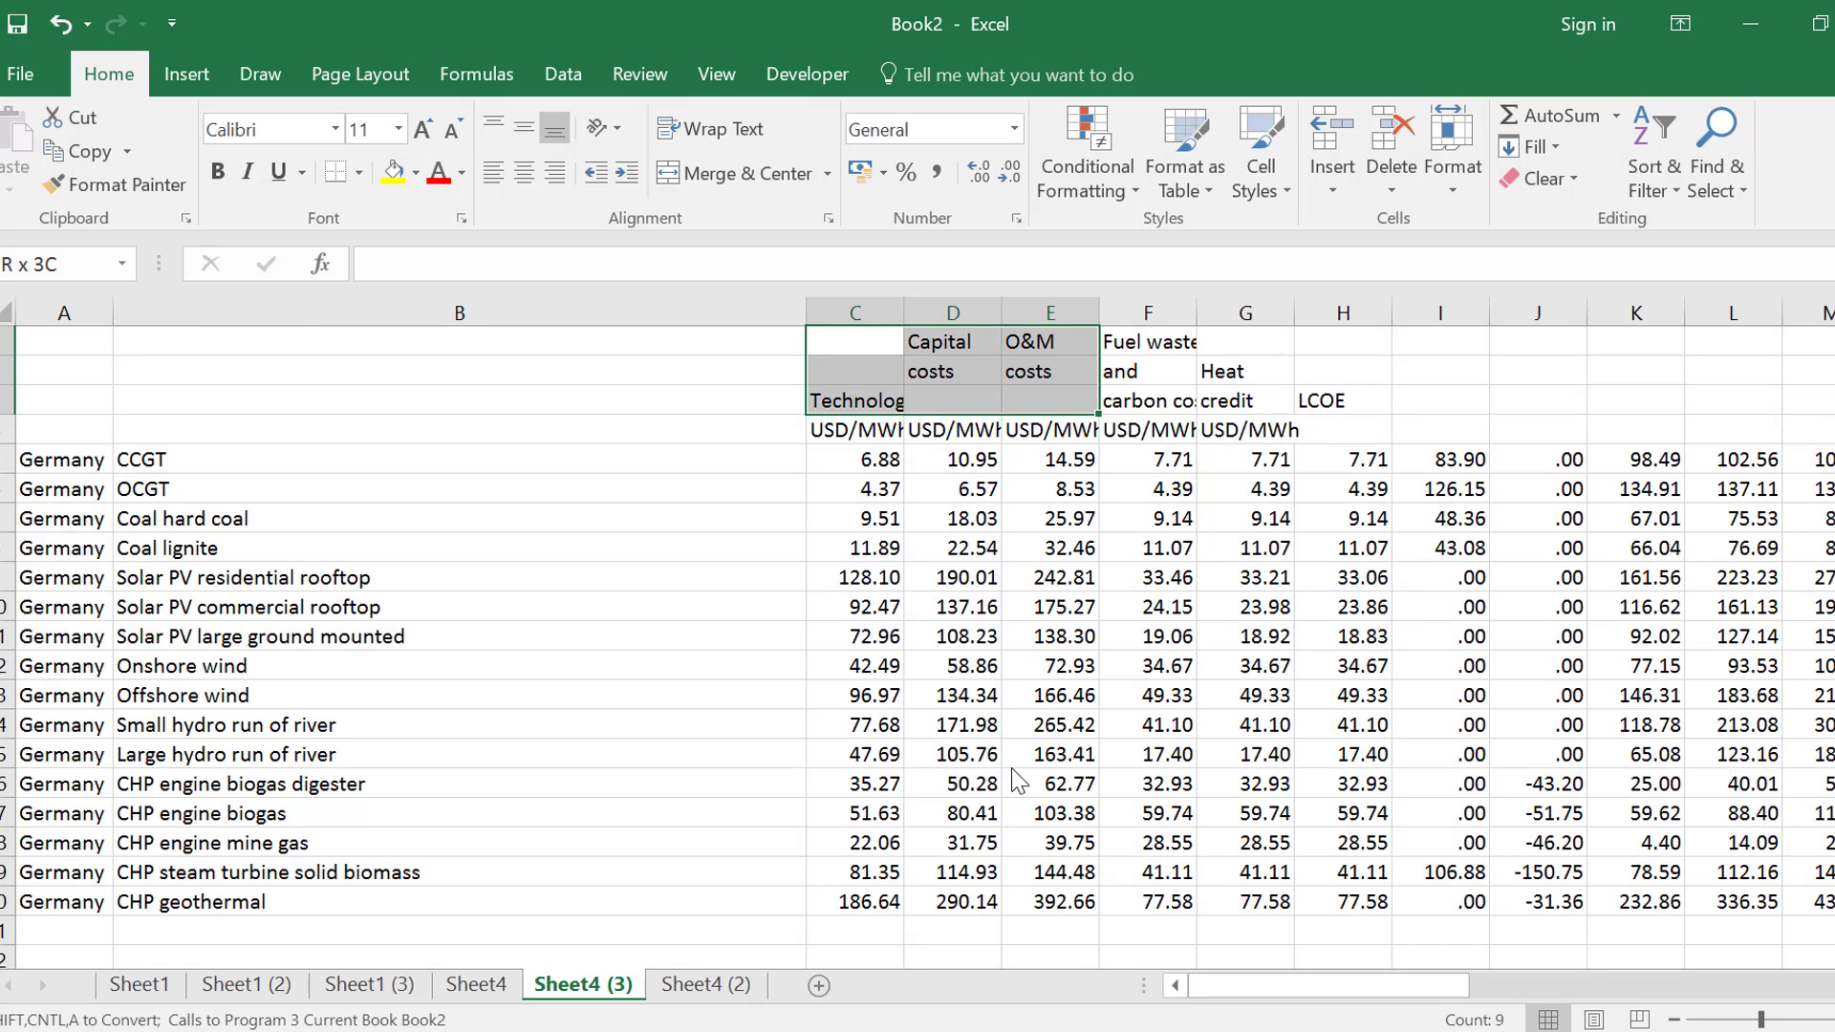
key(shift+Right)
key(shift+Right)
key(shift+Right)
key(ctrl+c)
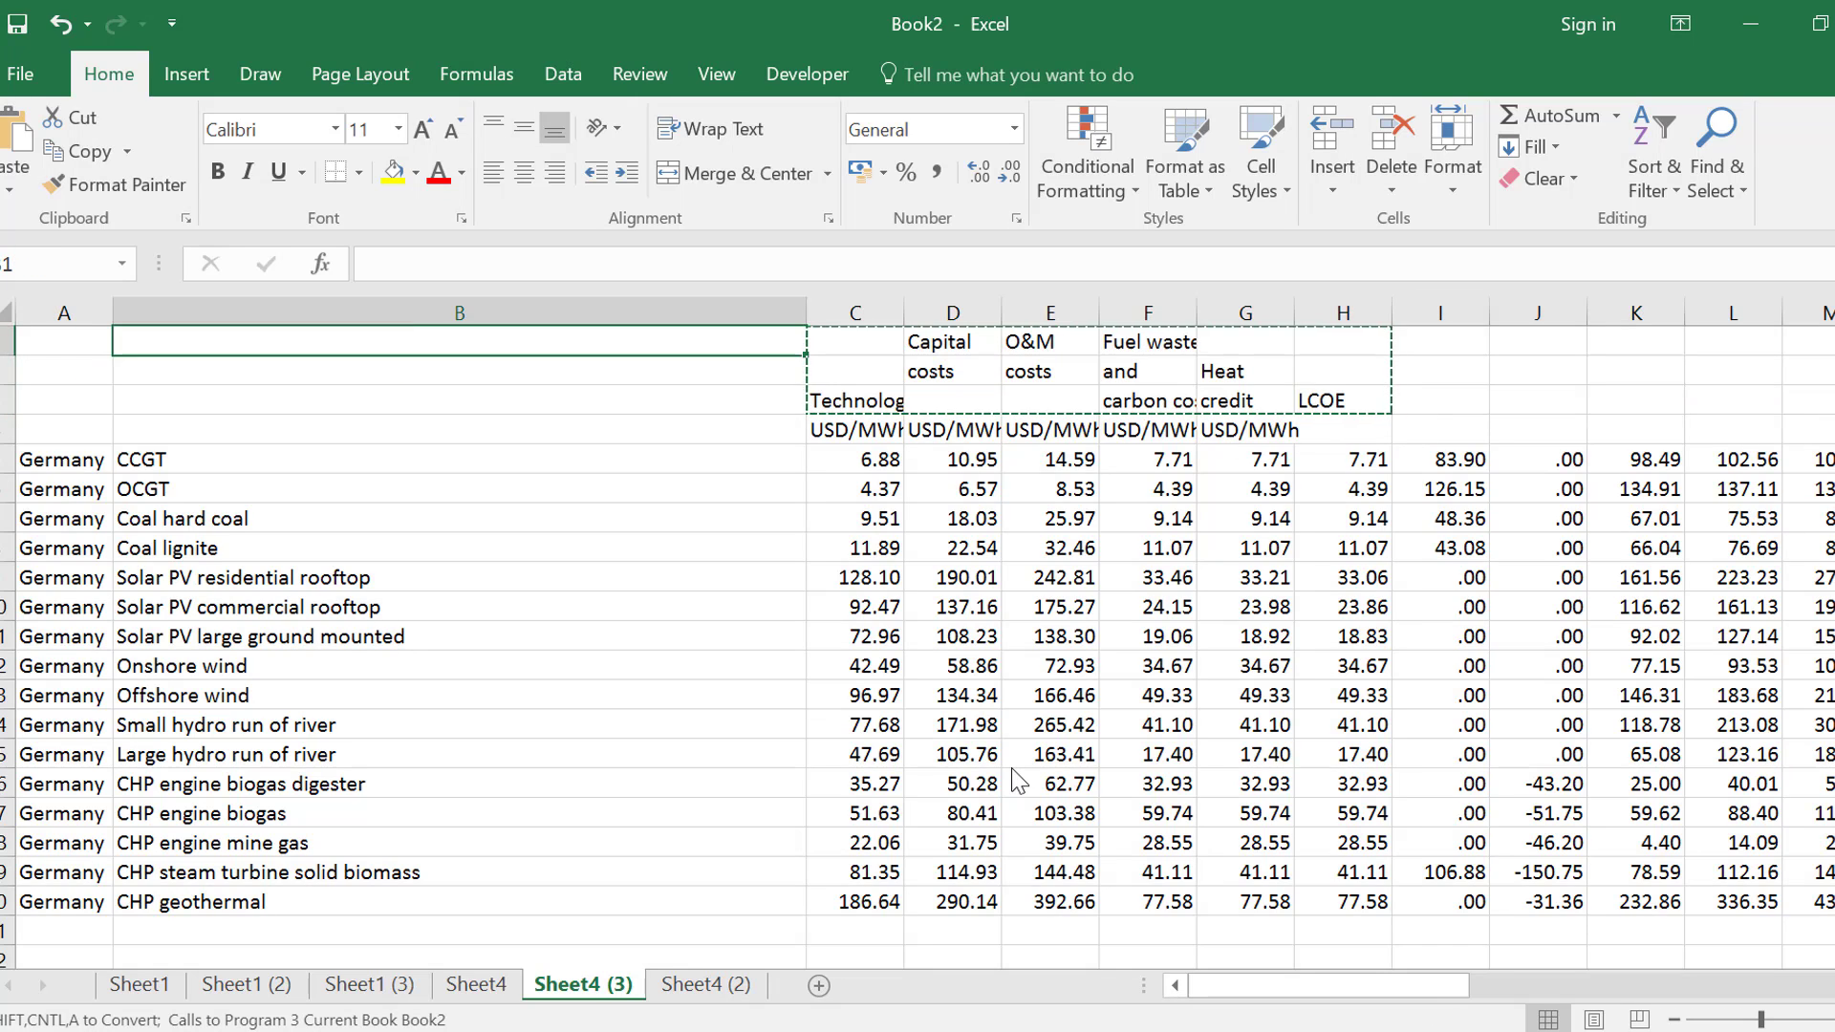
key(ctrl+Home)
key(Right)
key(ctrl+v)
Move the headings from O&M costs through LCOE in D1:G3 to start at F1, leaving three columns for Capital costs
key(Right)
key(Right)
key(shift+Down)
key(shift+Down)
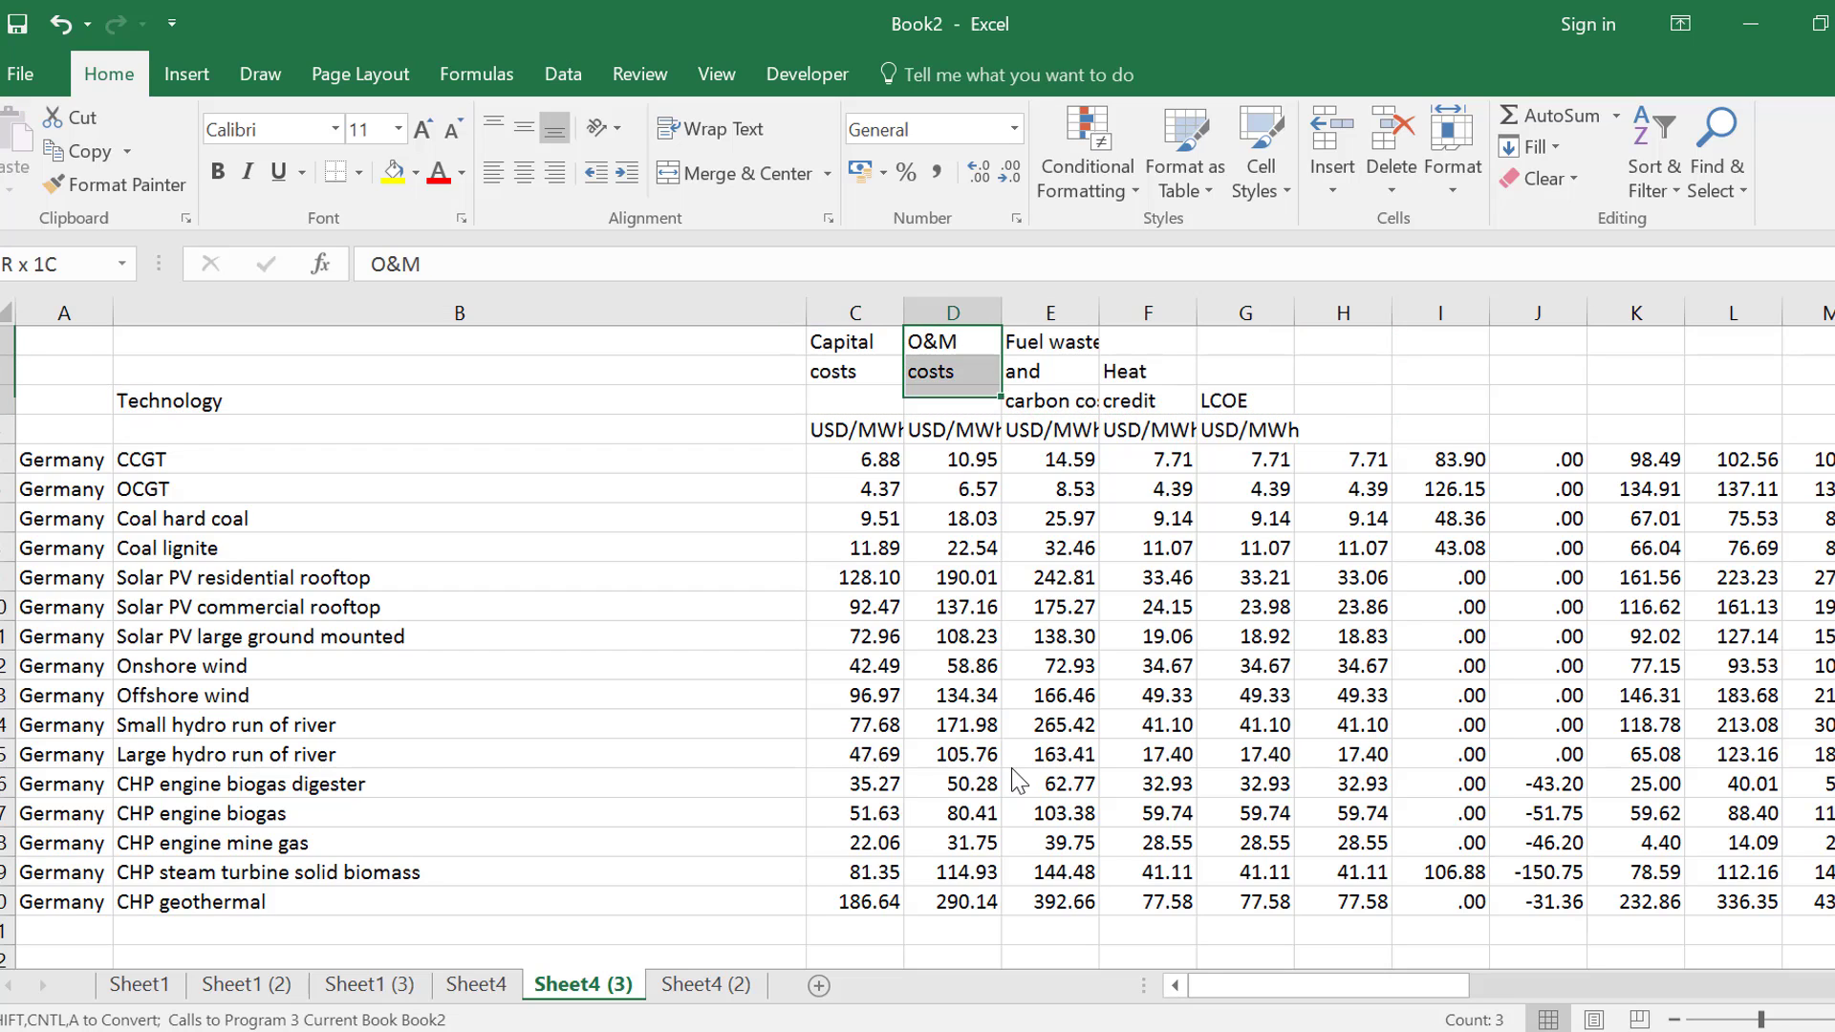
key(shift+Right)
key(shift+Right)
key(shift+Right)
key(ctrl+x)
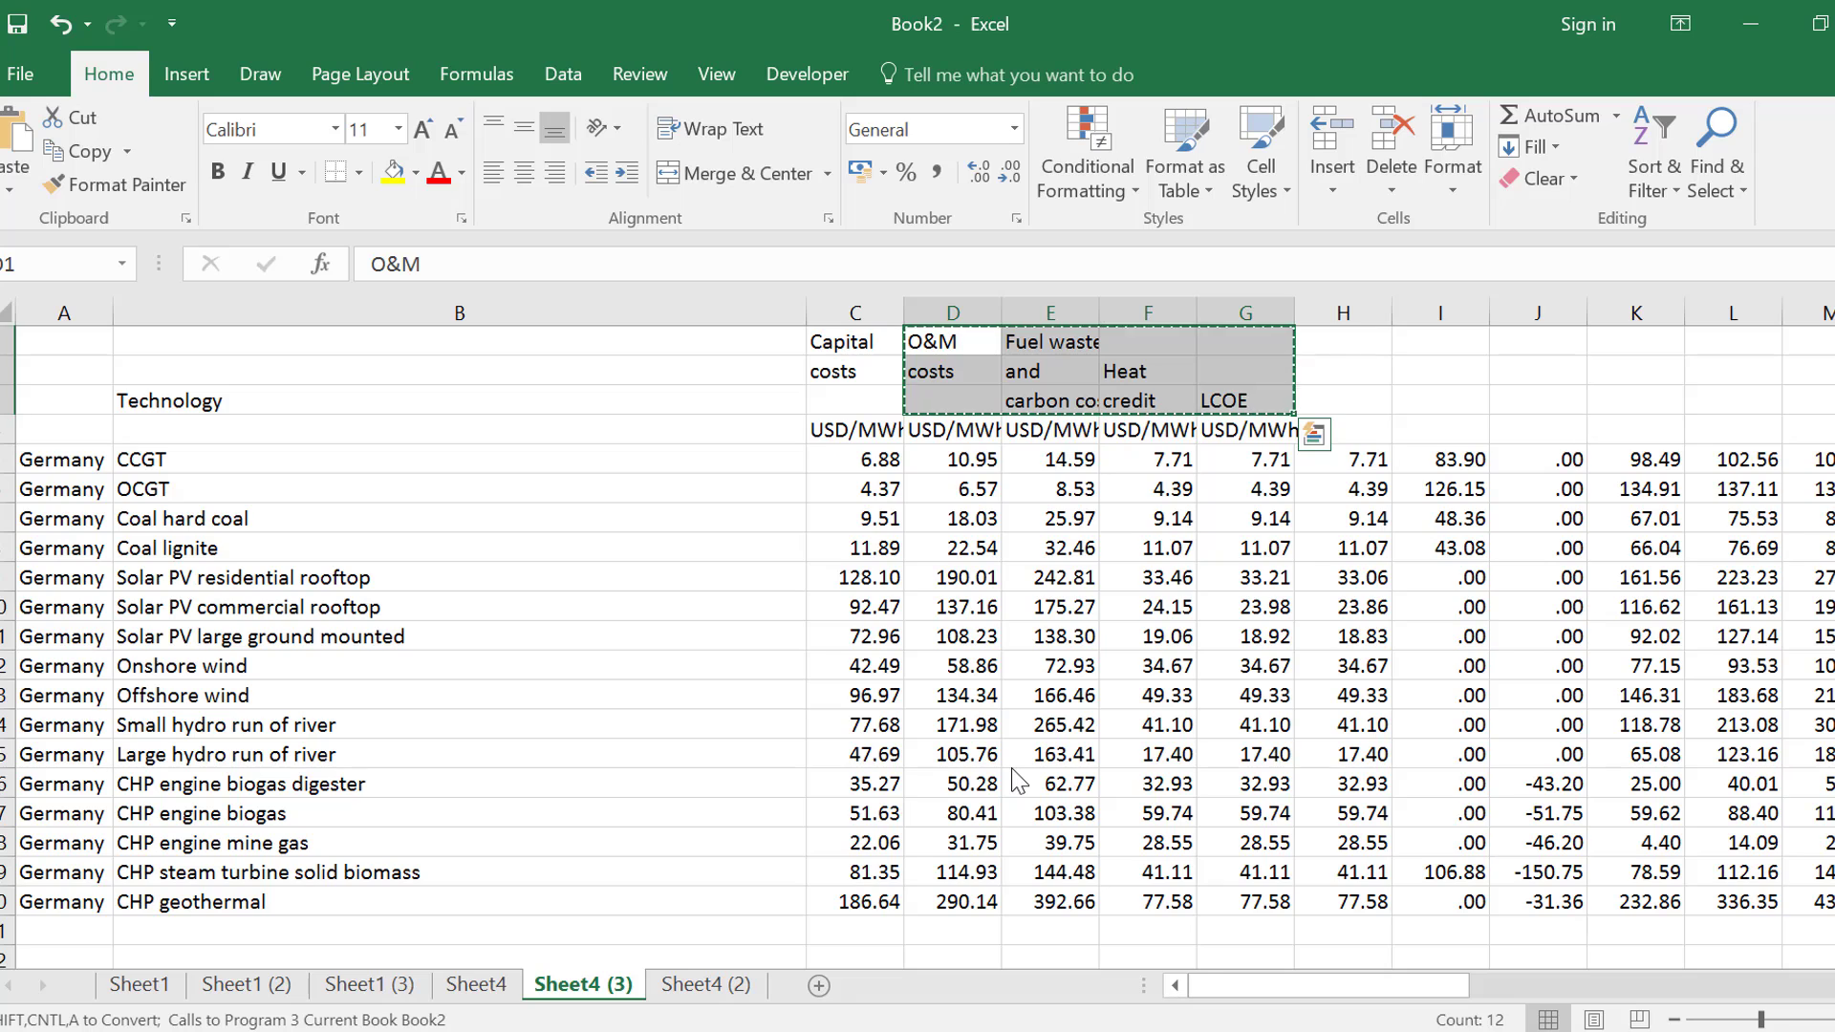
key(Right)
key(Right)
key(ctrl+v)
Check which value columns belong under the O&M costs heading by examining the figures in columns F to H
key(Down)
key(Down)
key(Down)
key(Down)
key(Down)
key(Down)
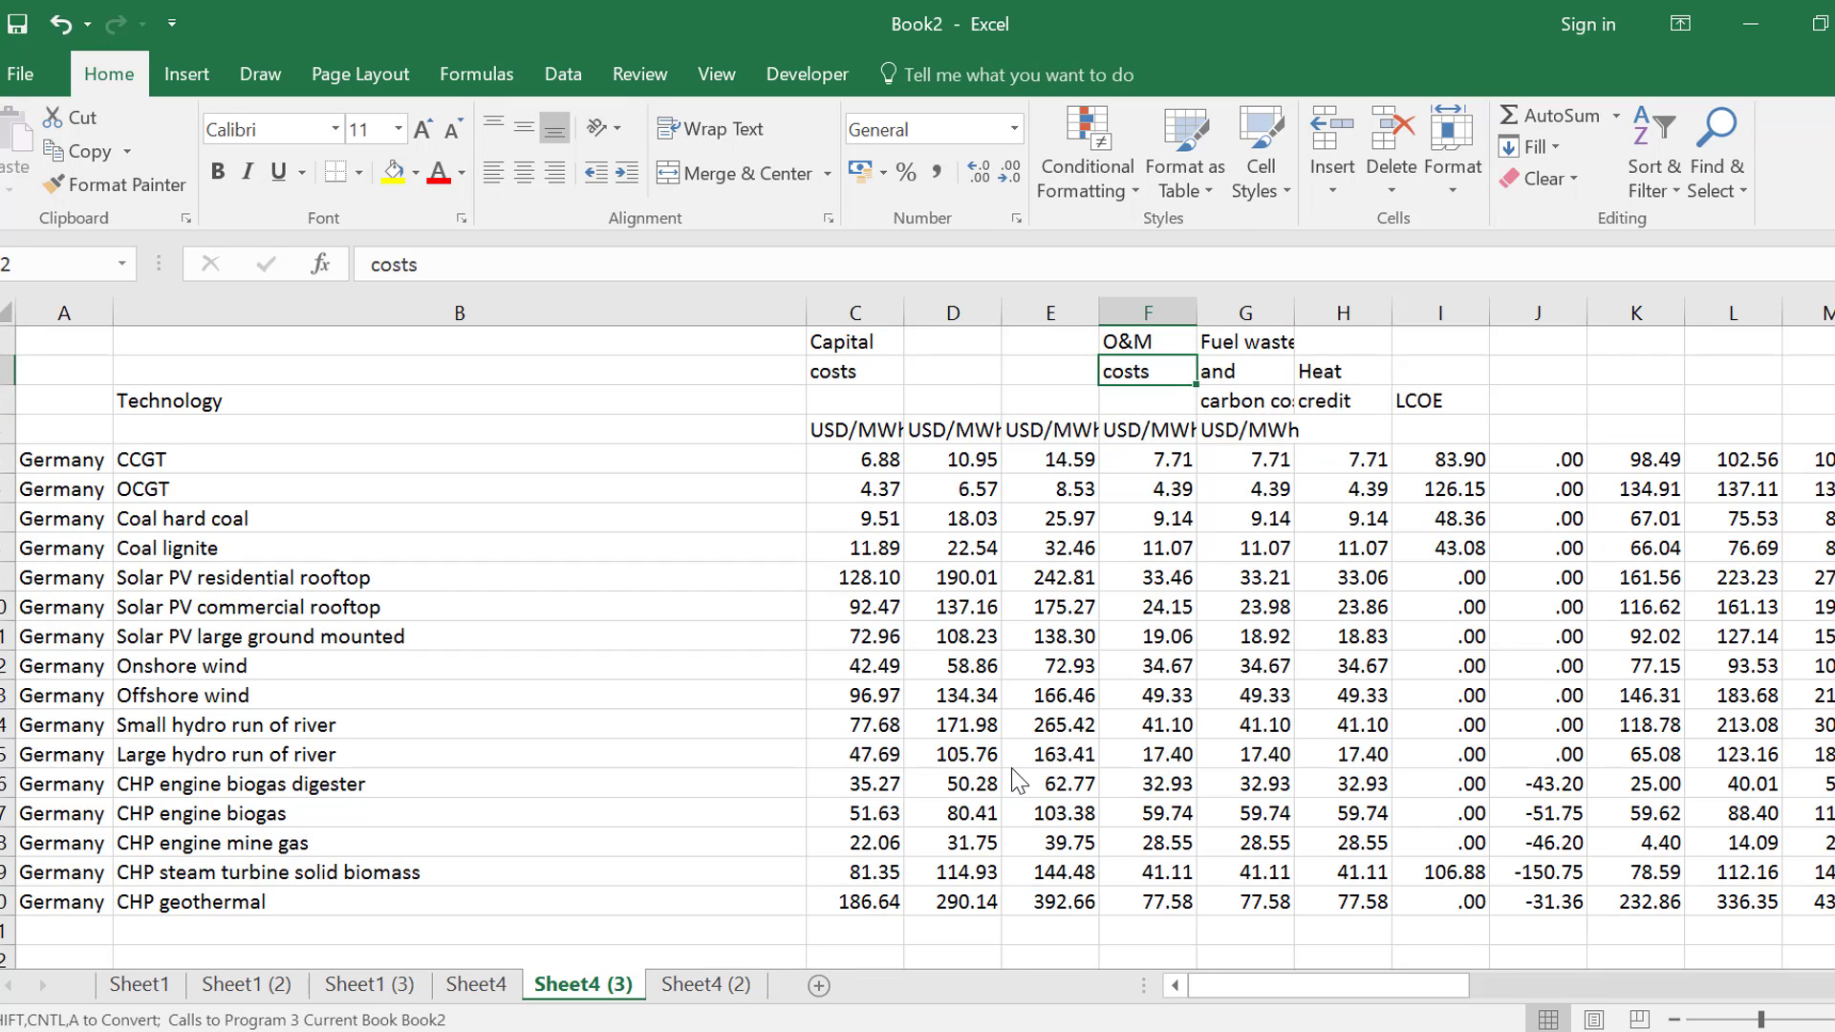
key(Down)
key(Down)
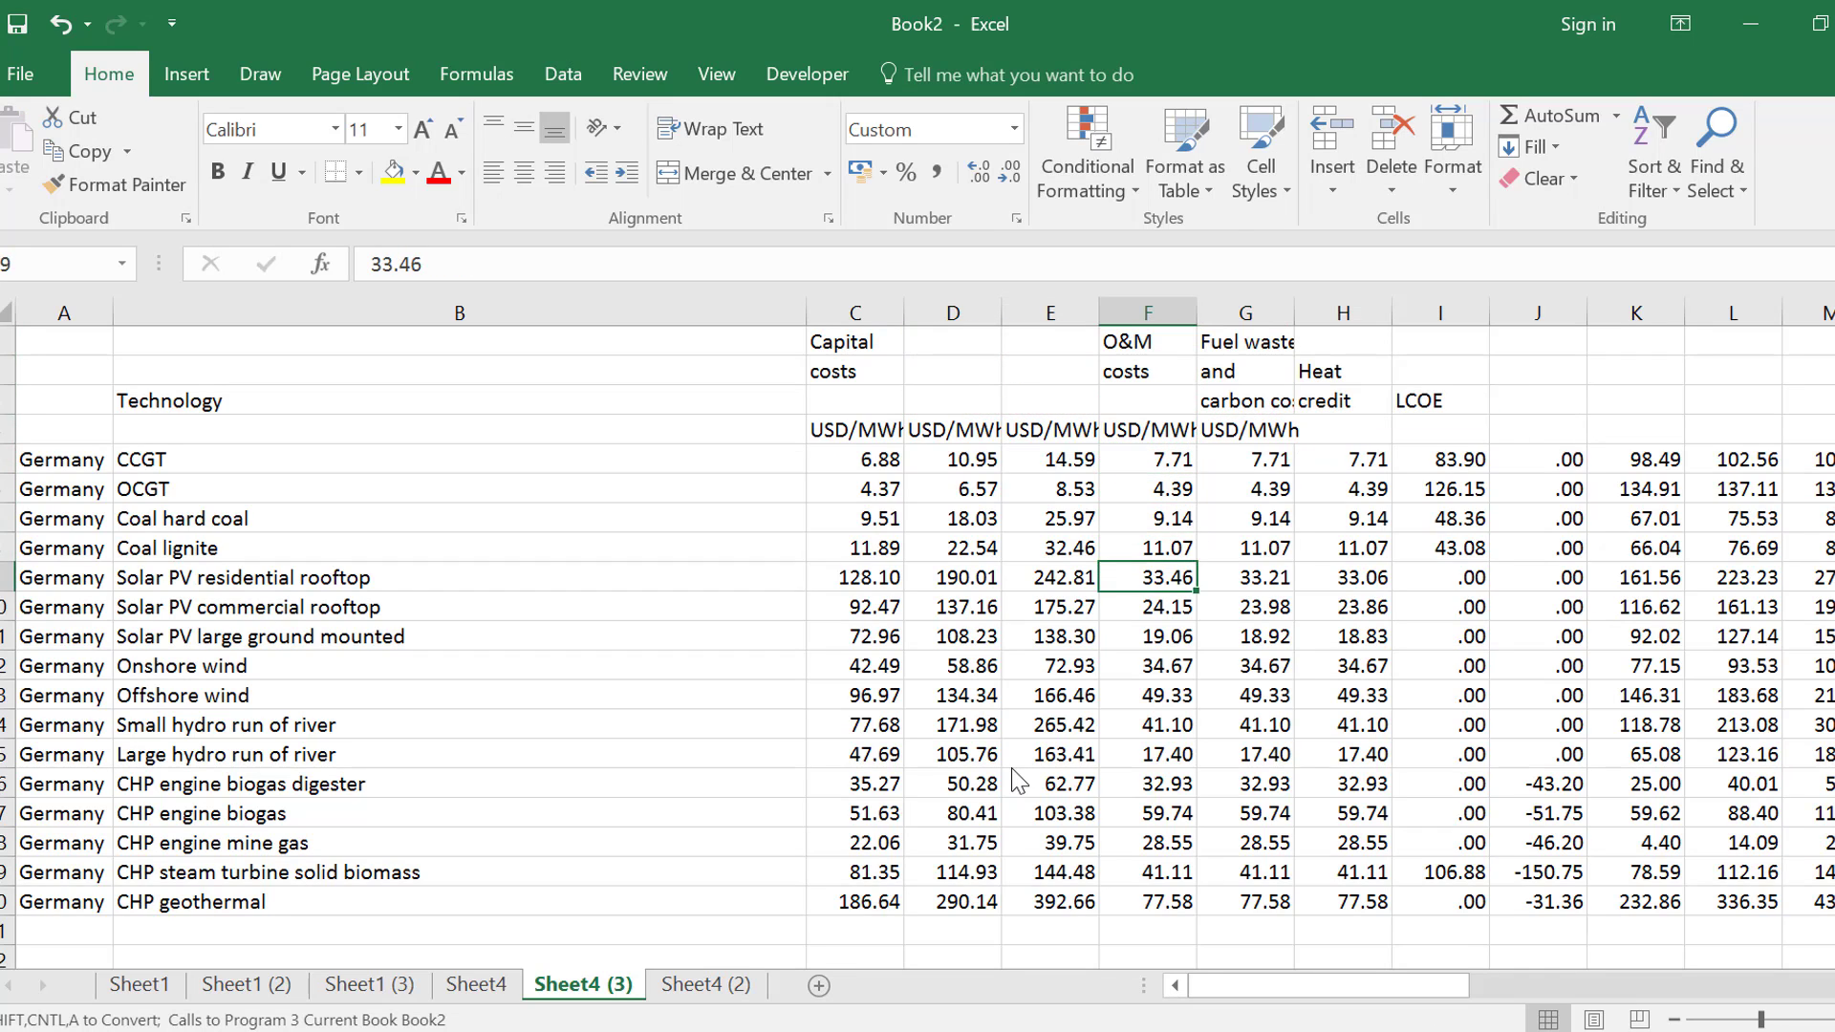
key(Right)
key(Right)
key(Up)
key(Up)
Move the Fuel waste and carbon costs, Heat credit and LCOE headings from G1:I3 to start at I1
key(Up)
key(Up)
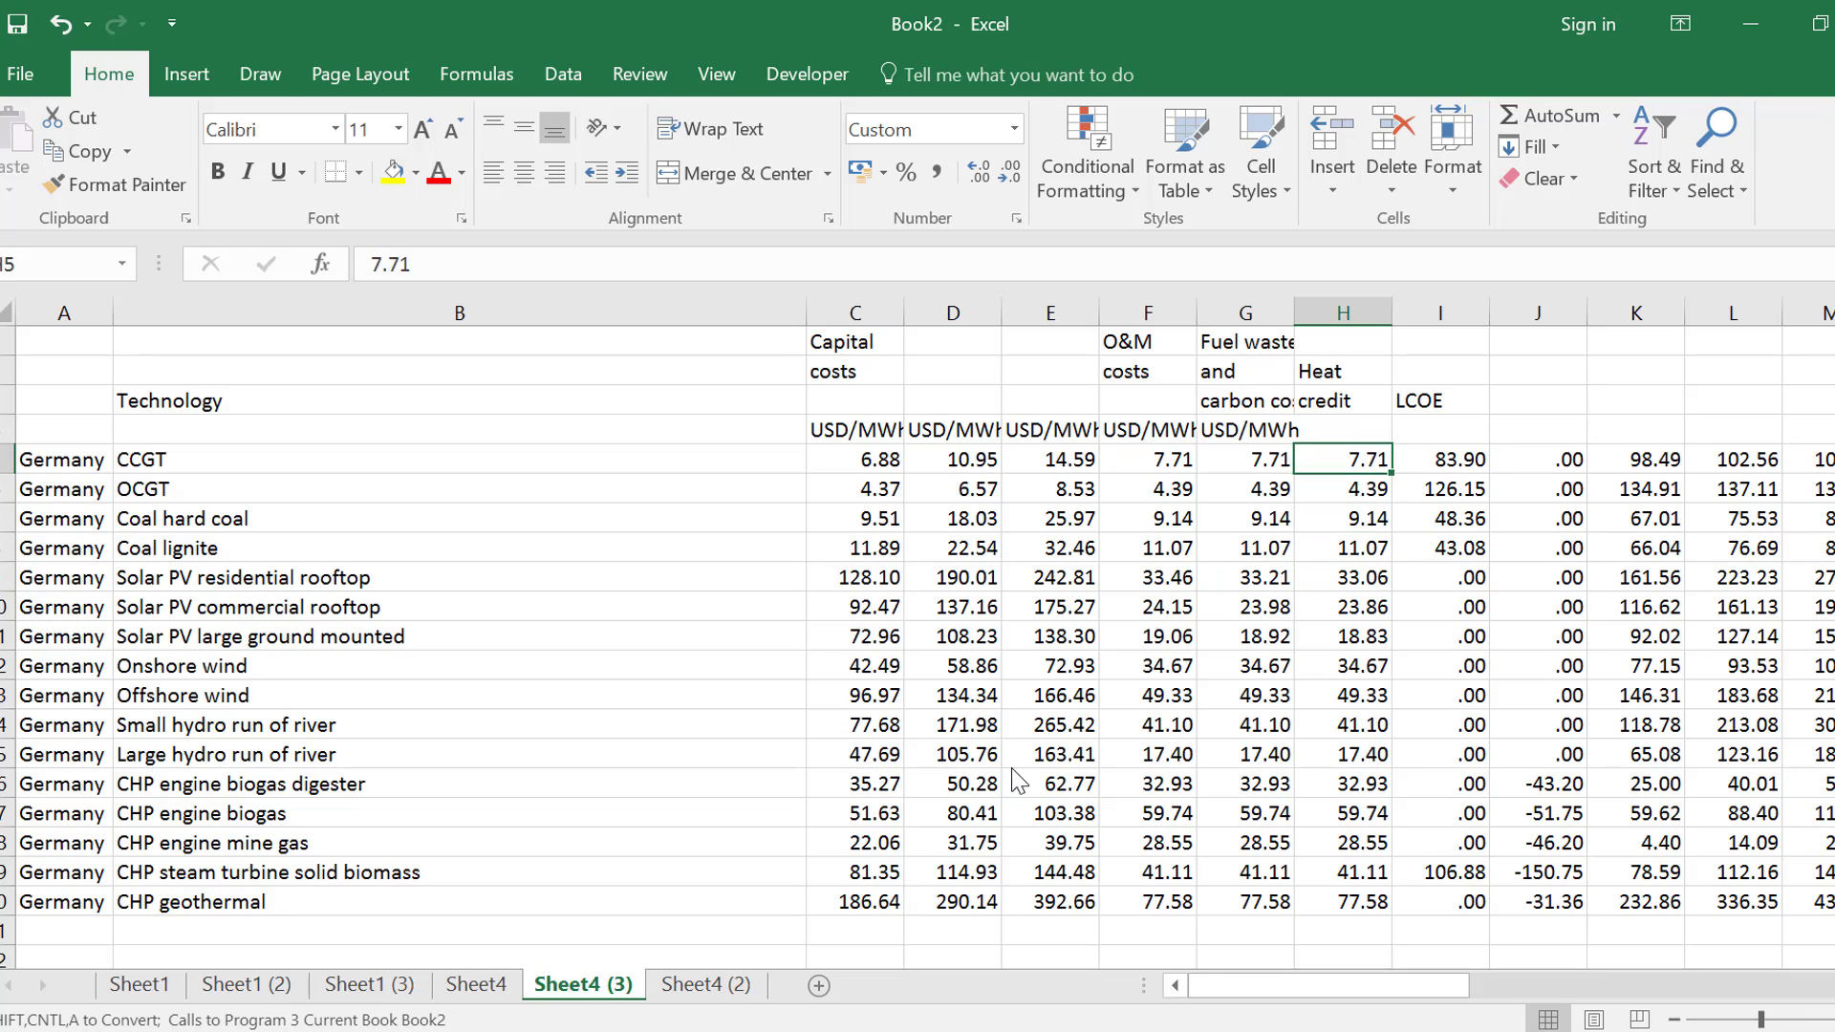
key(Up)
key(Up)
key(Up)
key(Up)
key(Left)
key(shift+Down)
key(shift+Down)
key(shift+Right)
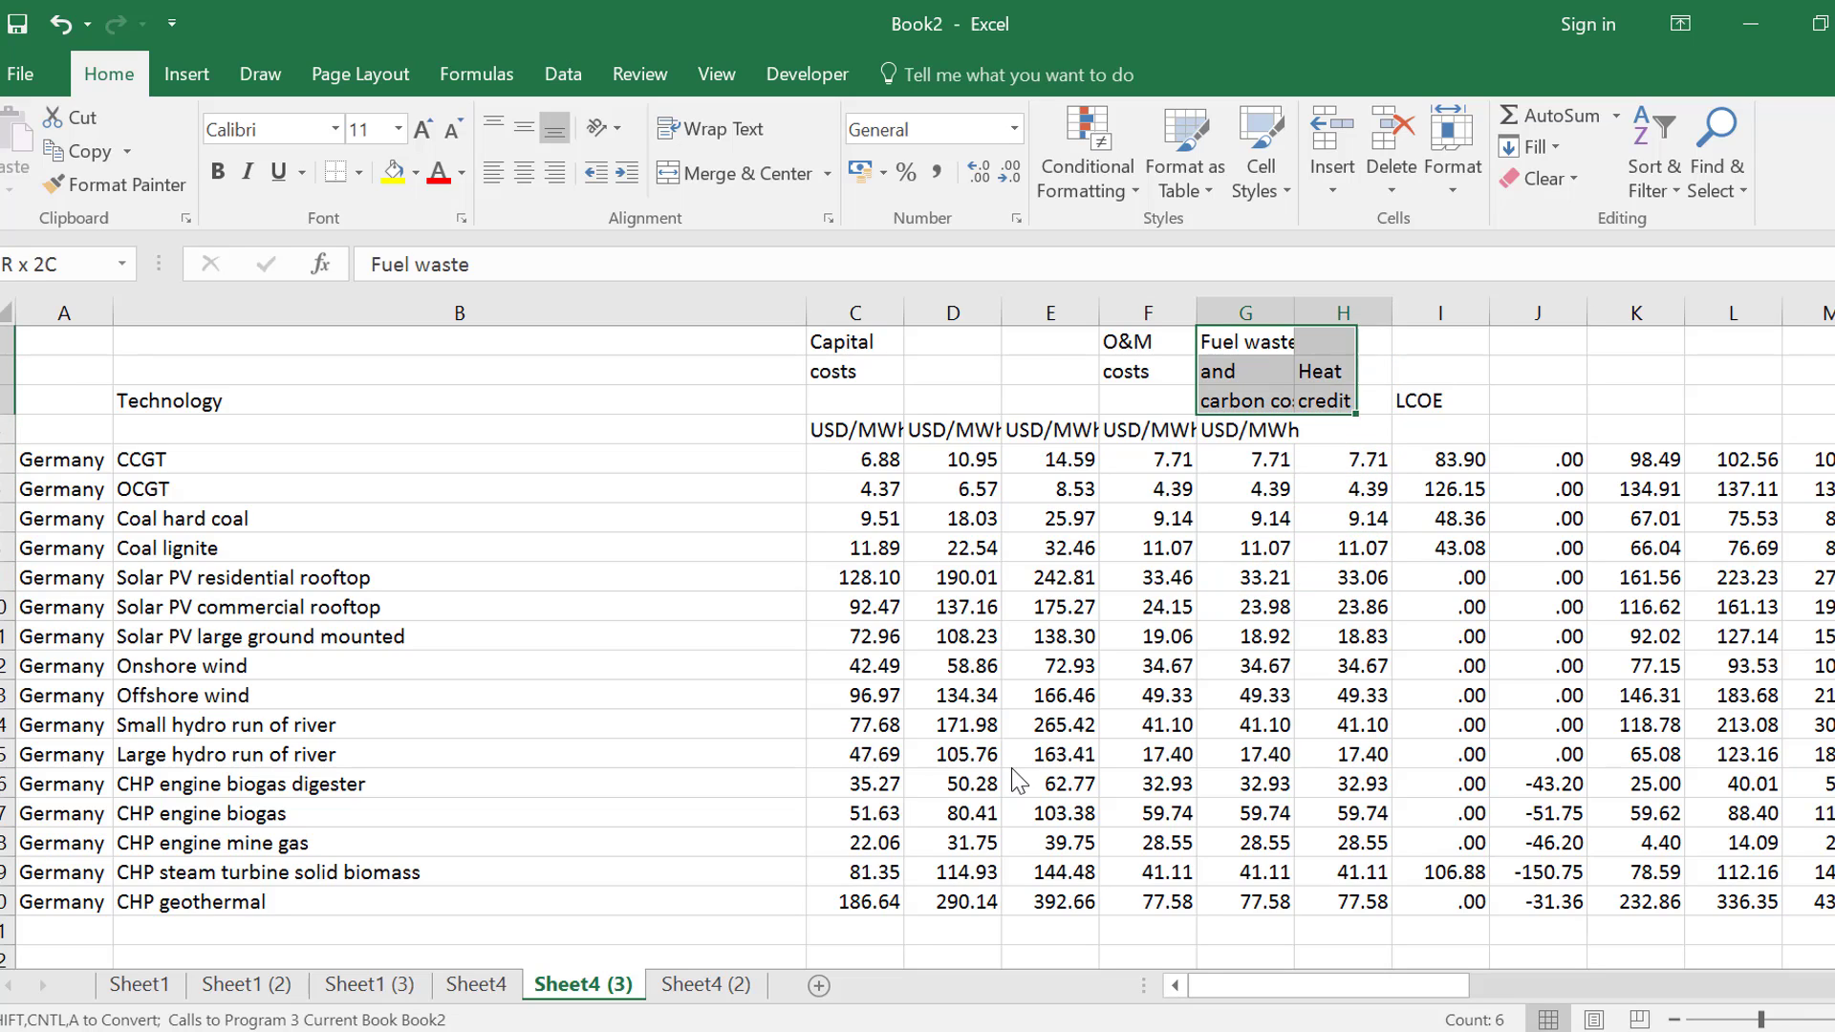
key(shift+Right)
key(ctrl+c)
key(Right)
key(Right)
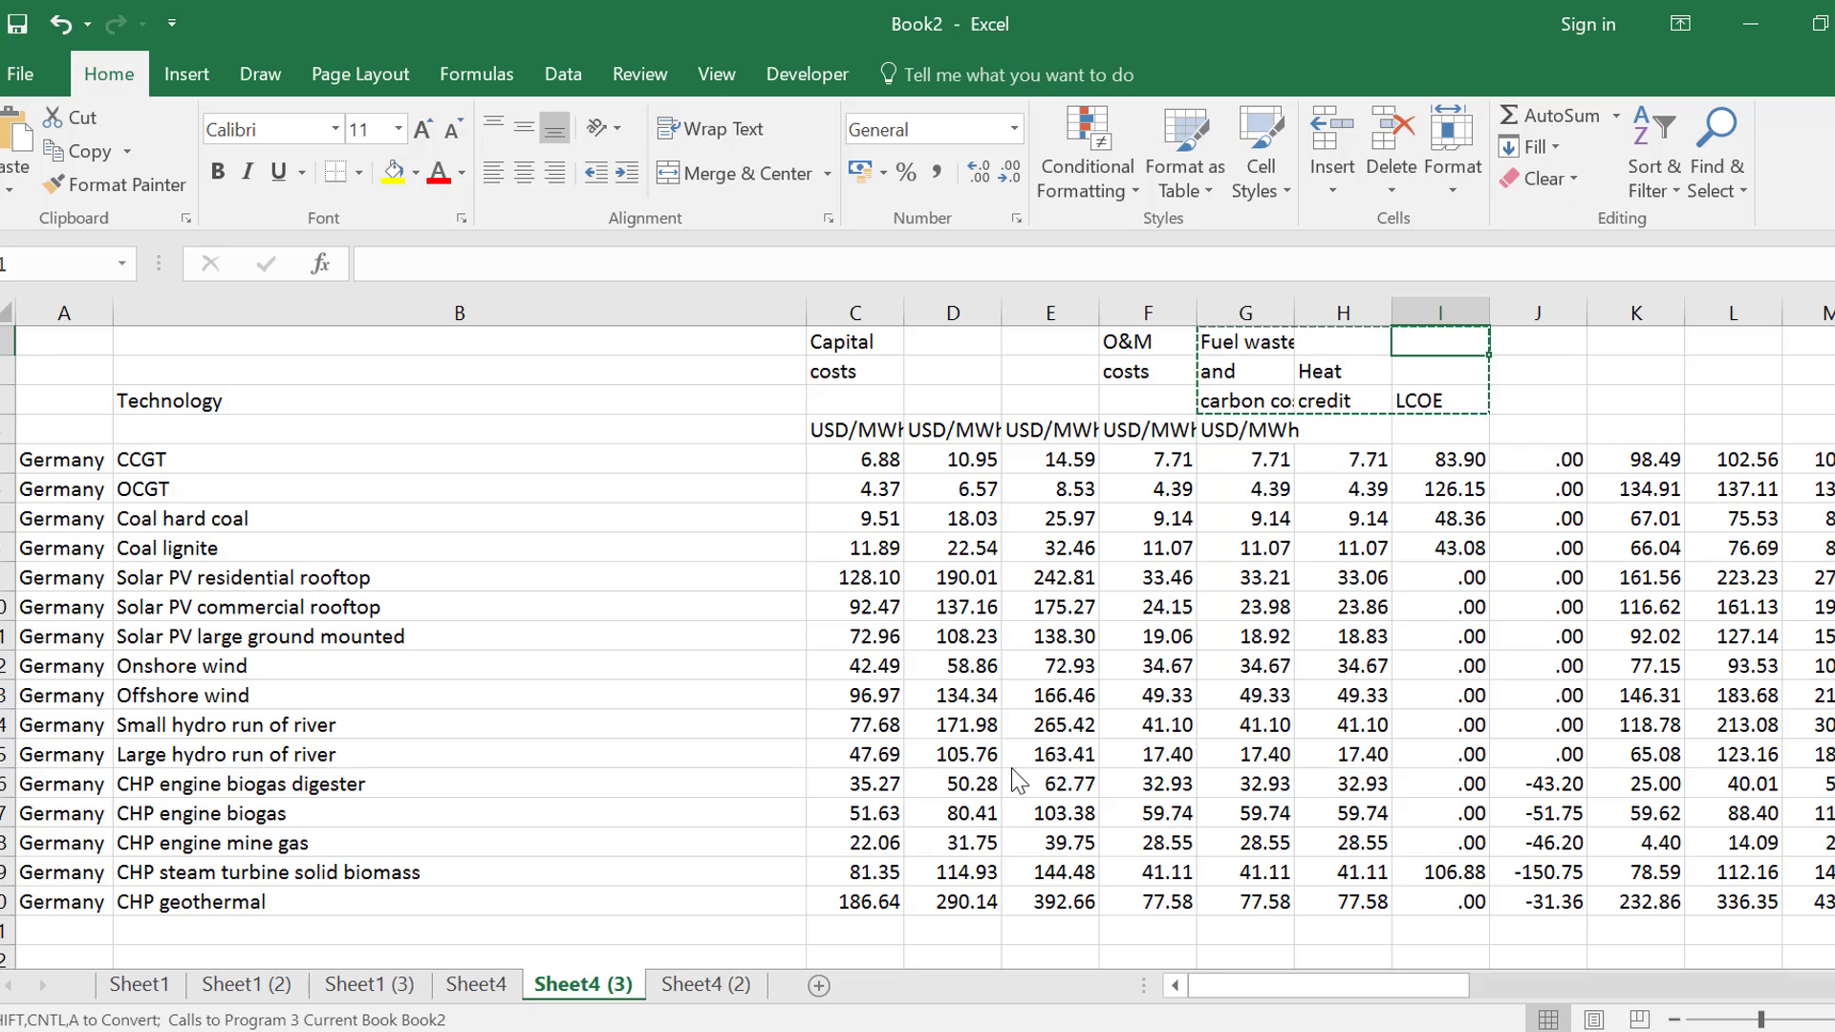
key(ctrl+v)
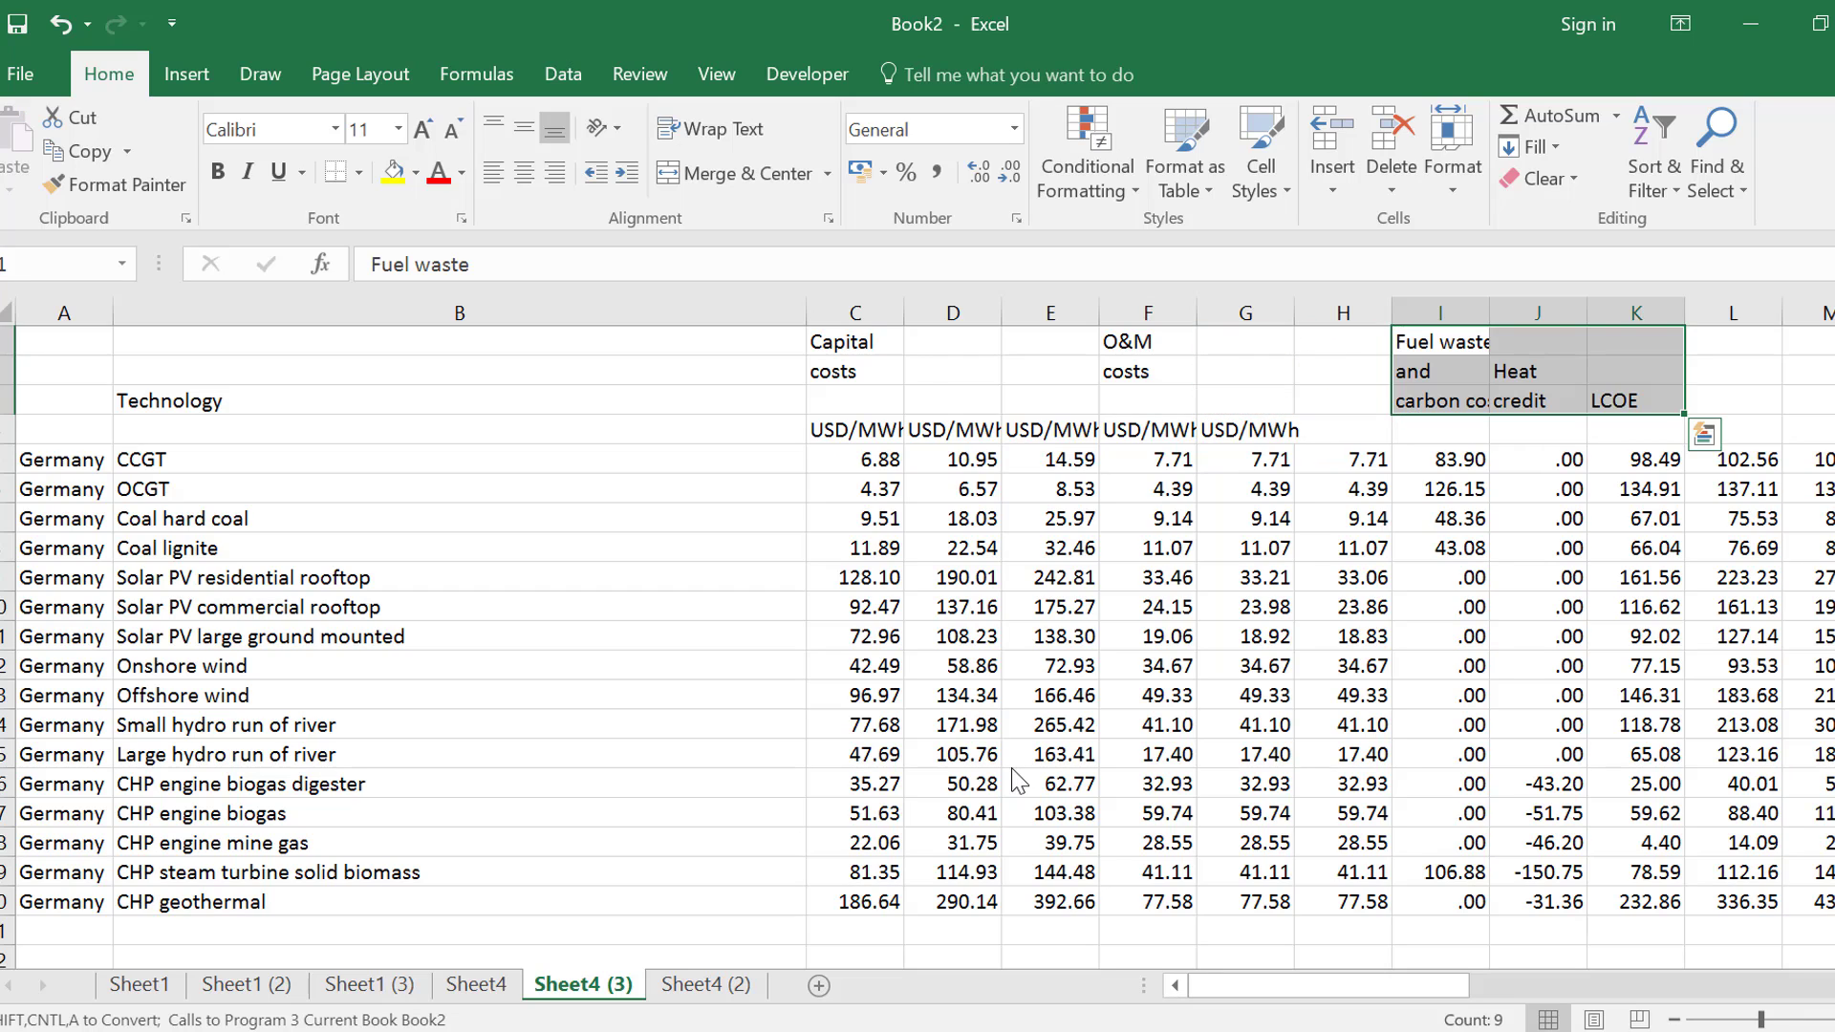
Check the column I figures against the Fuel waste and carbon costs heading above them
key(Down)
key(Down)
key(Down)
key(Up)
key(Up)
key(Up)
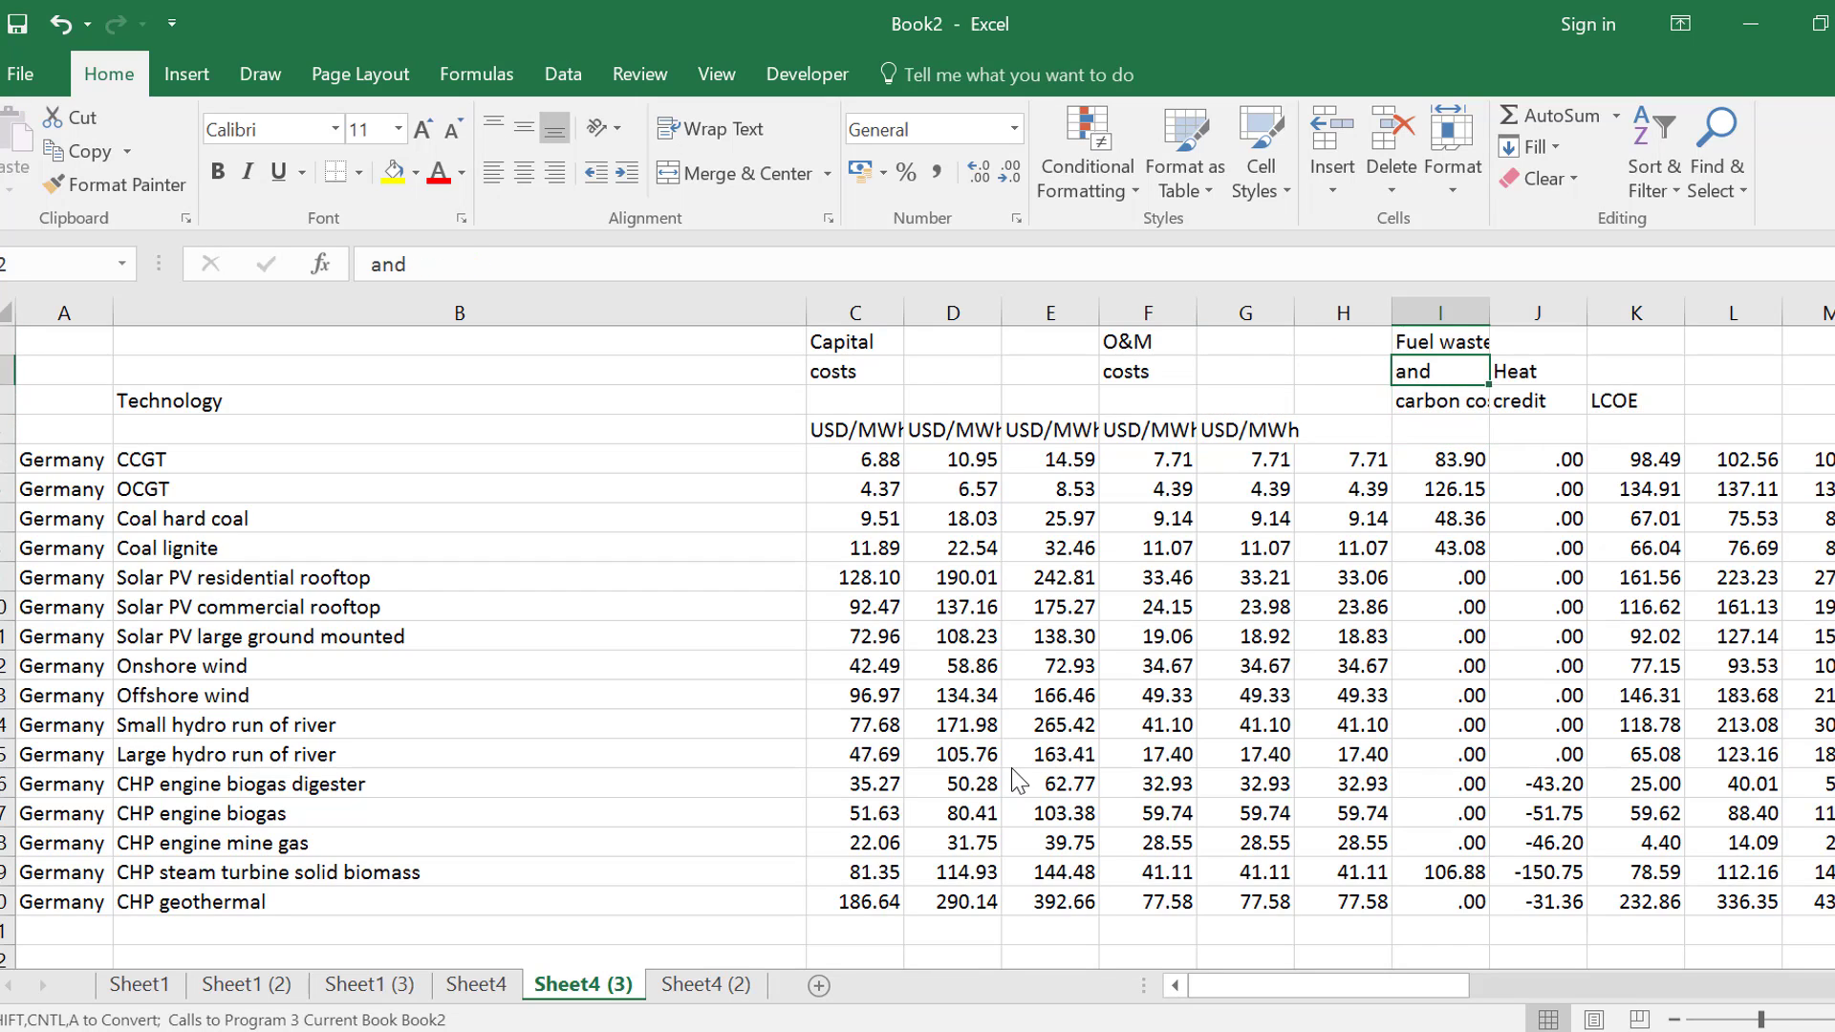
key(Down)
key(Down)
key(Down)
key(Down)
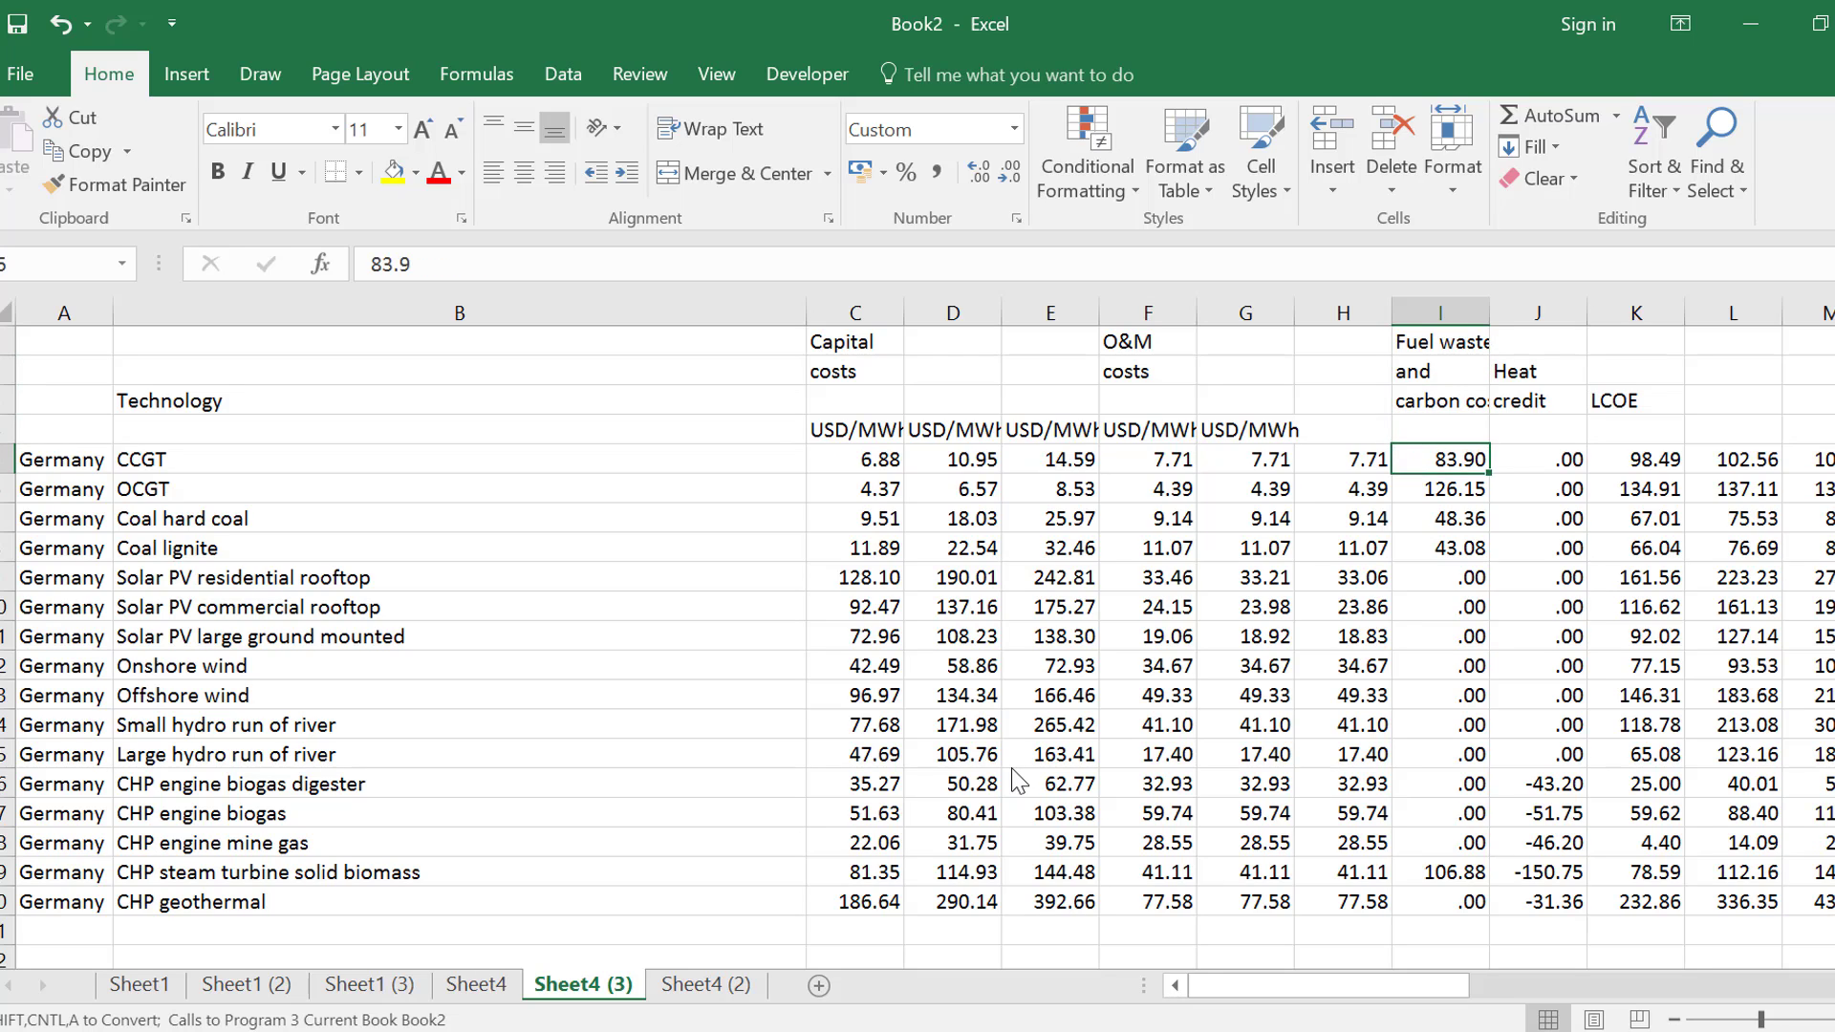
key(Up)
key(Up)
key(Up)
key(Up)
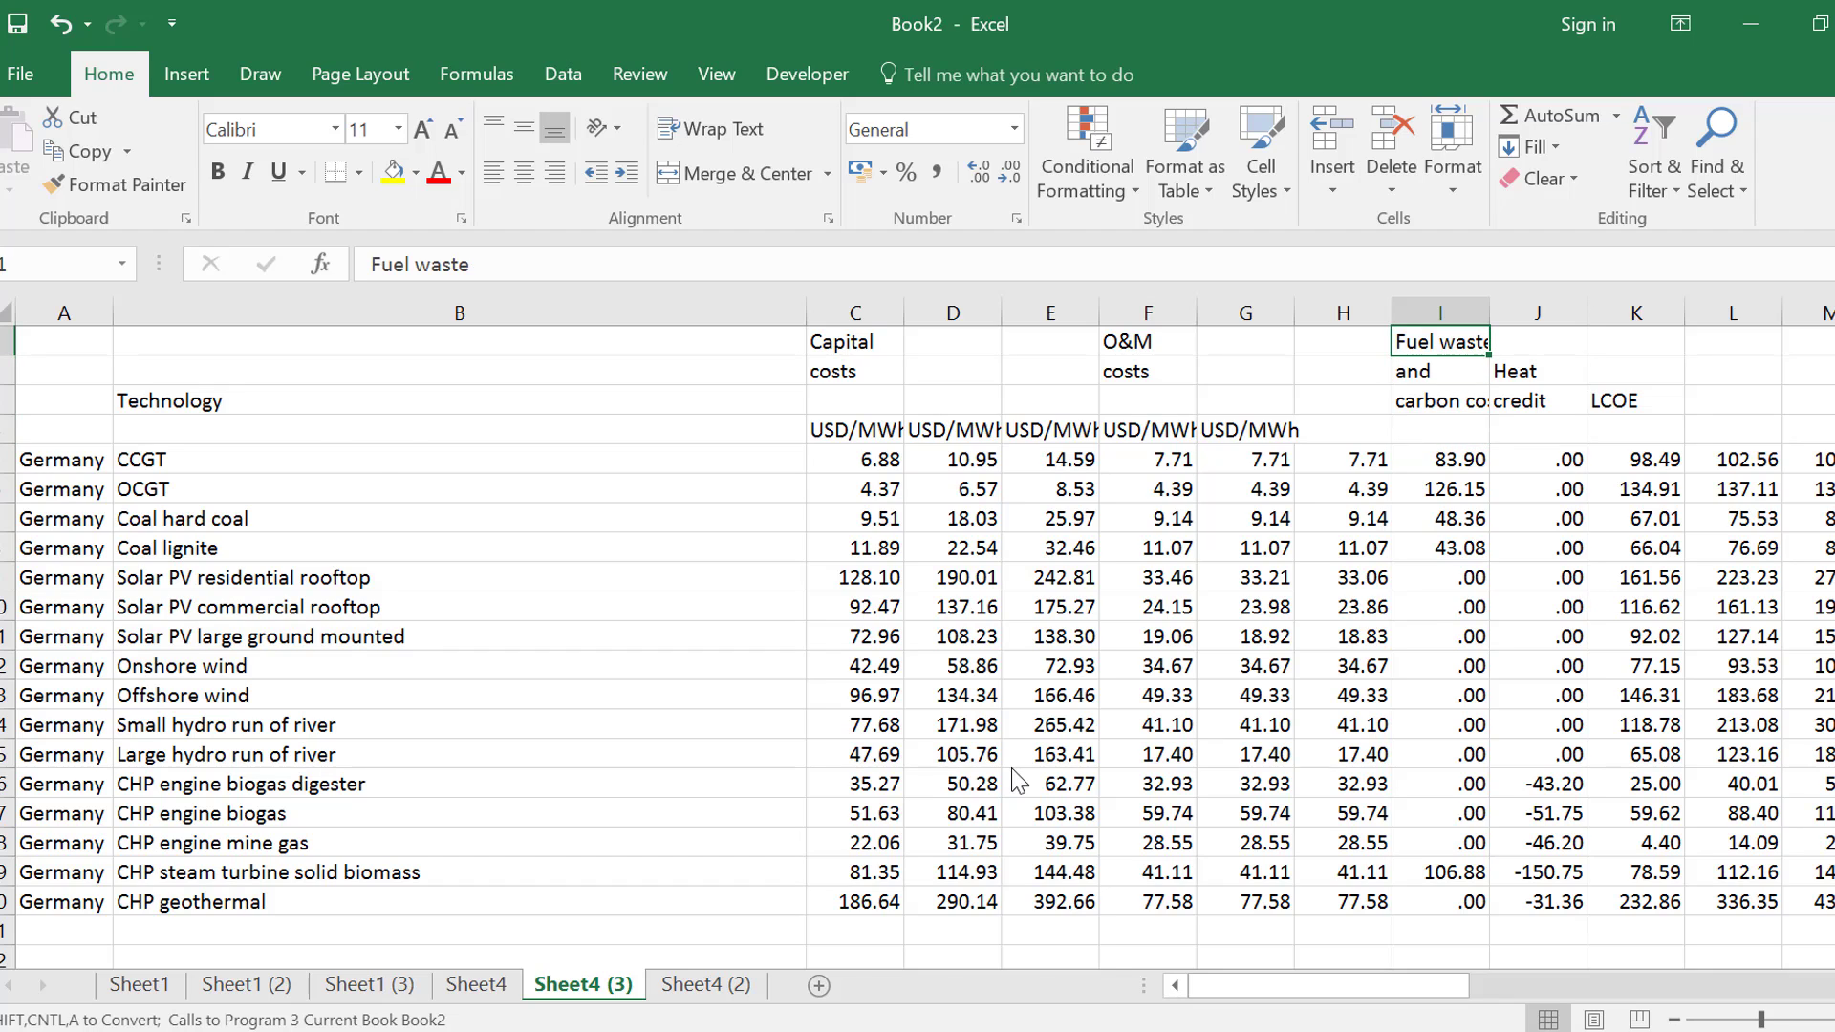
Run the Combine Titles at Top of Sheet macro on Sheet4 (3), combining the first 4 rows
key(ctrl+alt+c)
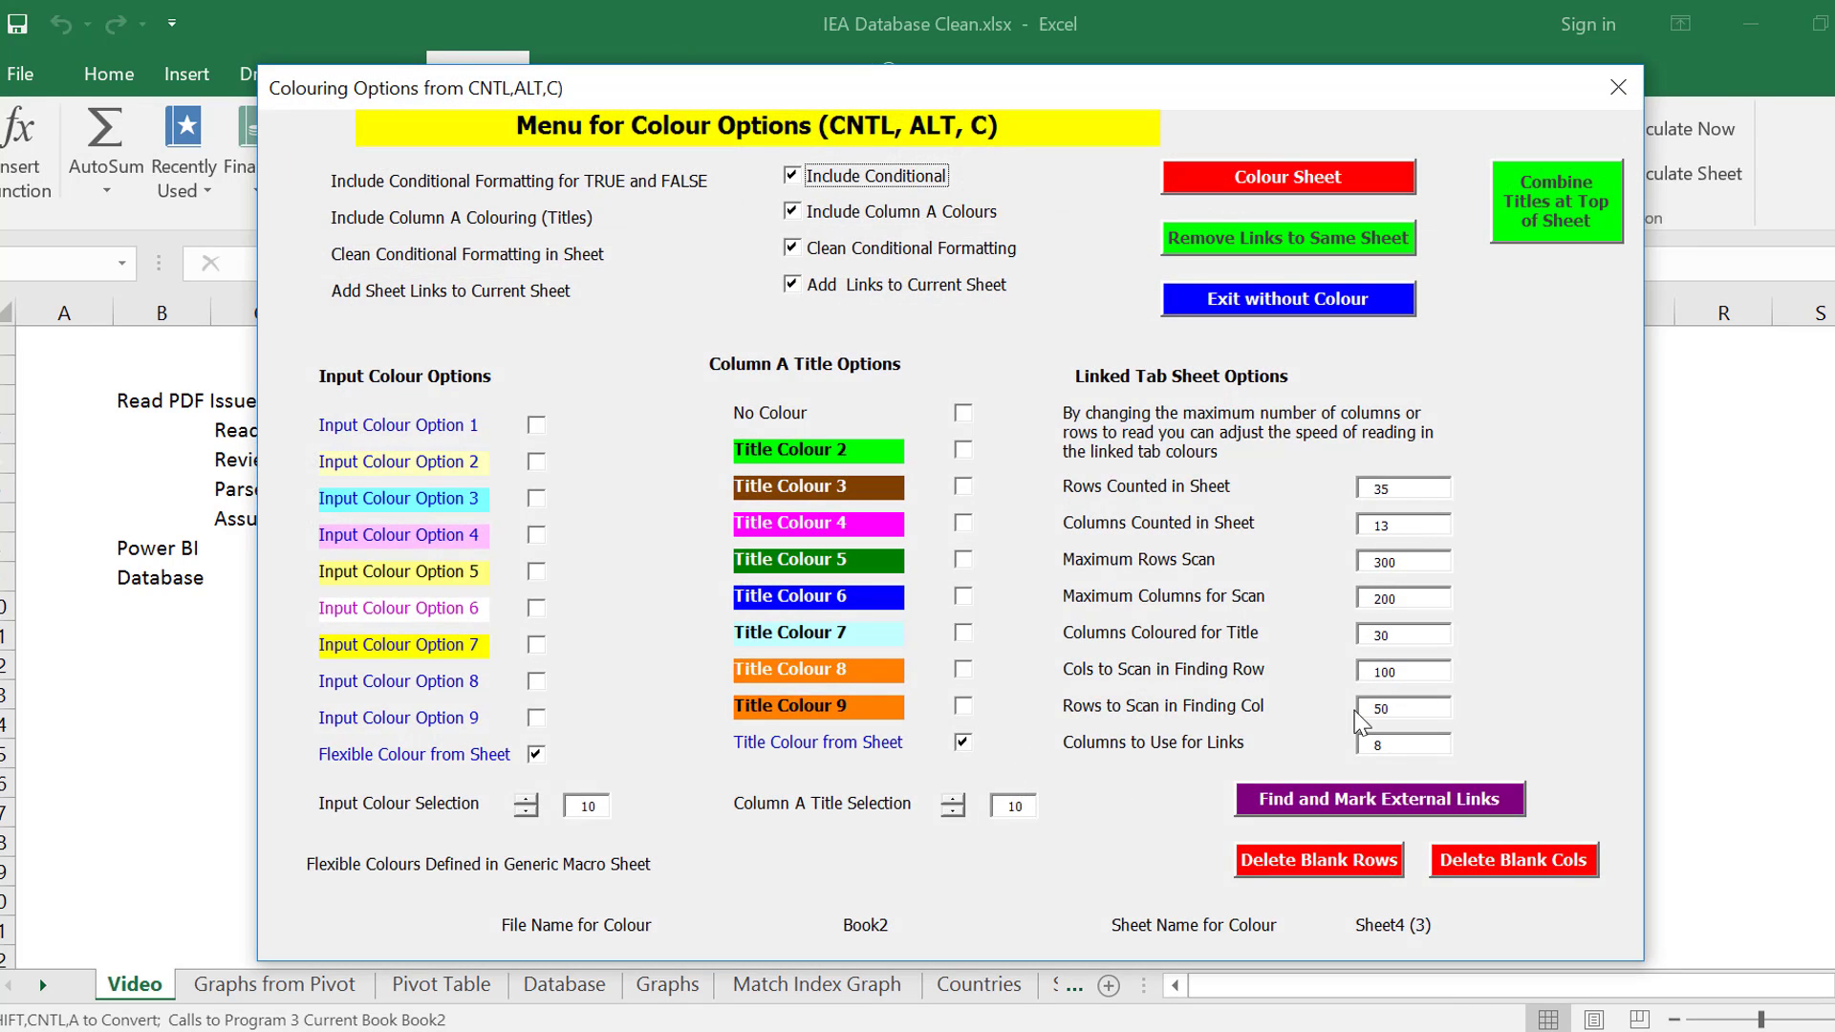
click(1558, 206)
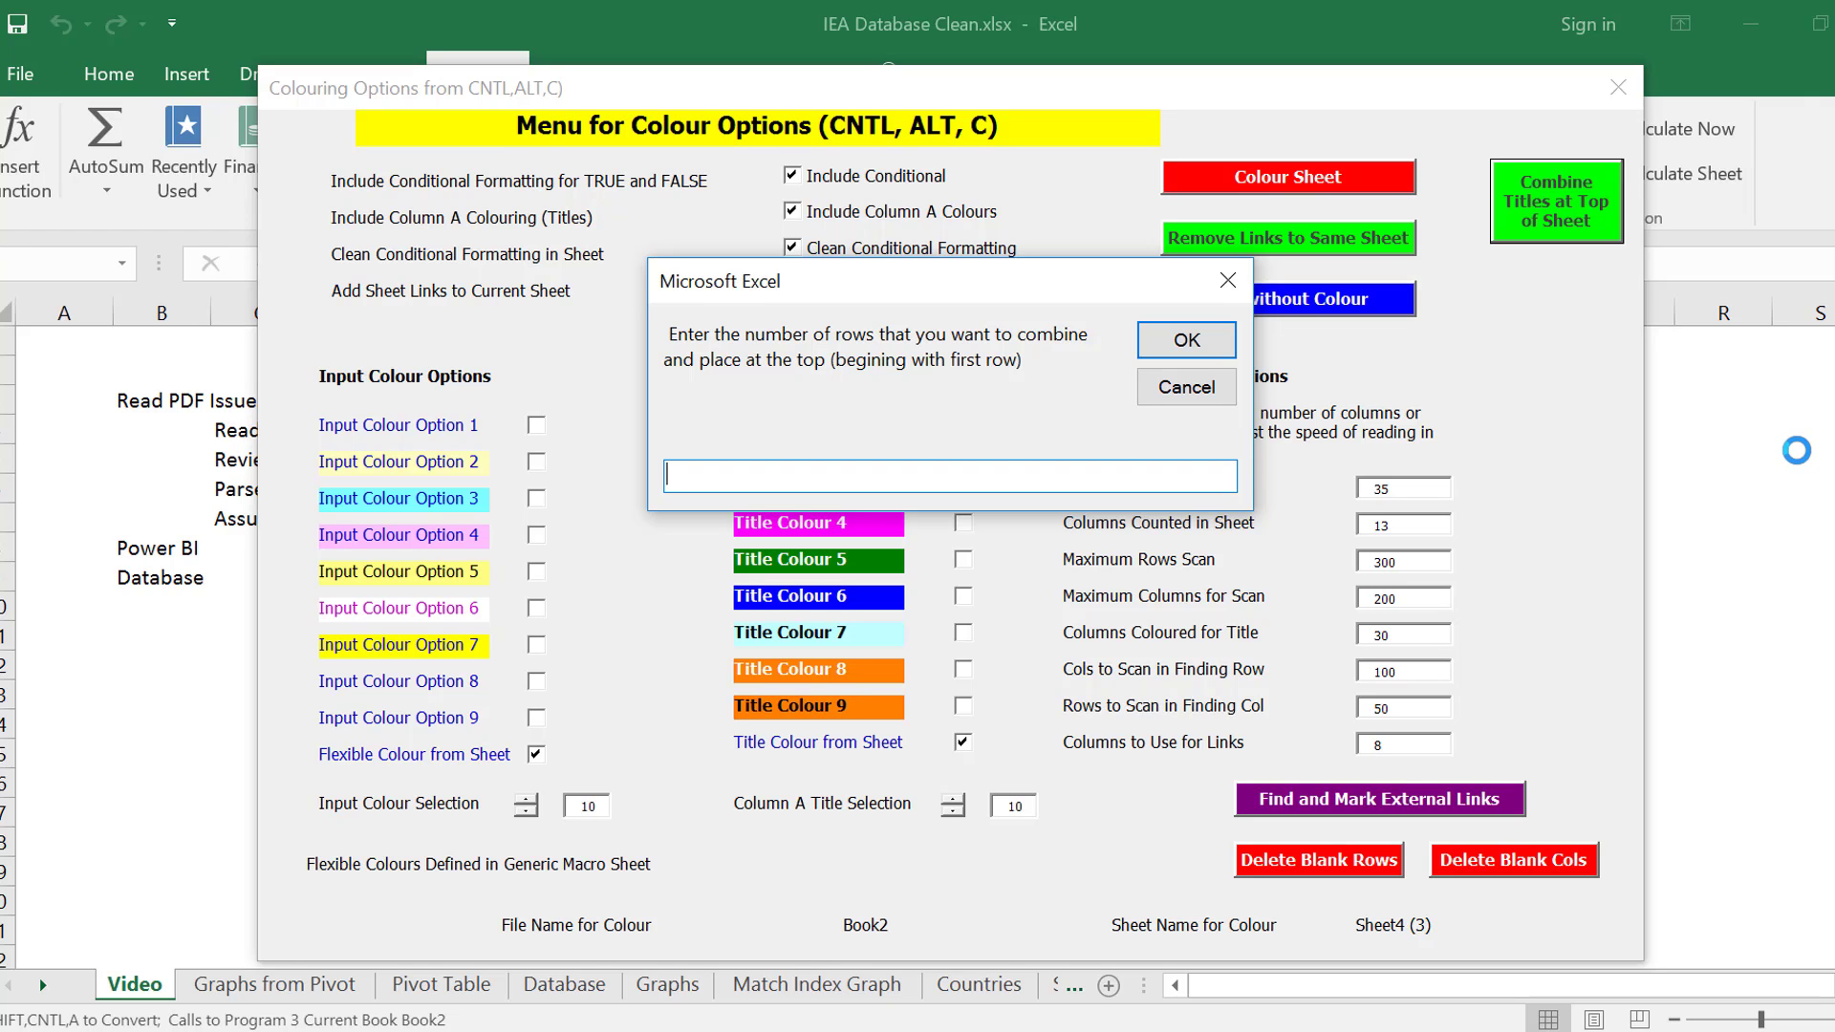
text(4)
key(Return)
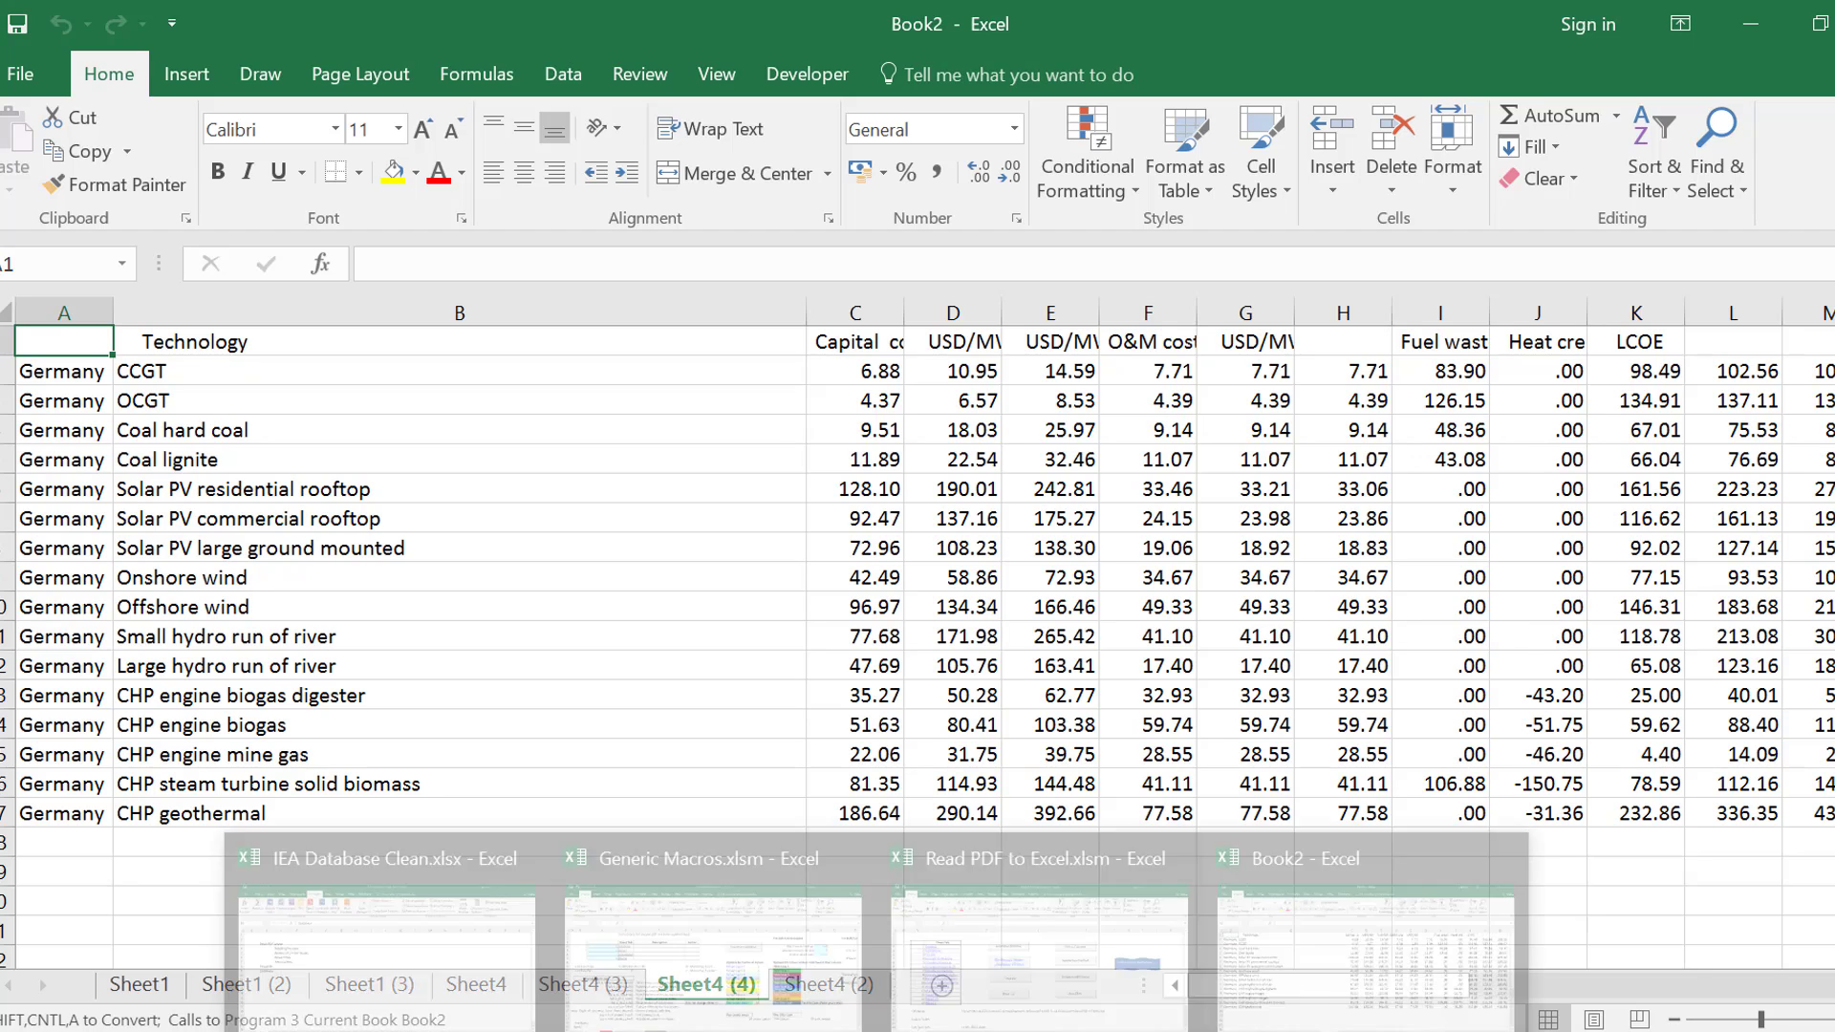
Compare the combined titles in Sheet4 (4) with the original multi-row headings in Sheet4 (3)
click(661, 594)
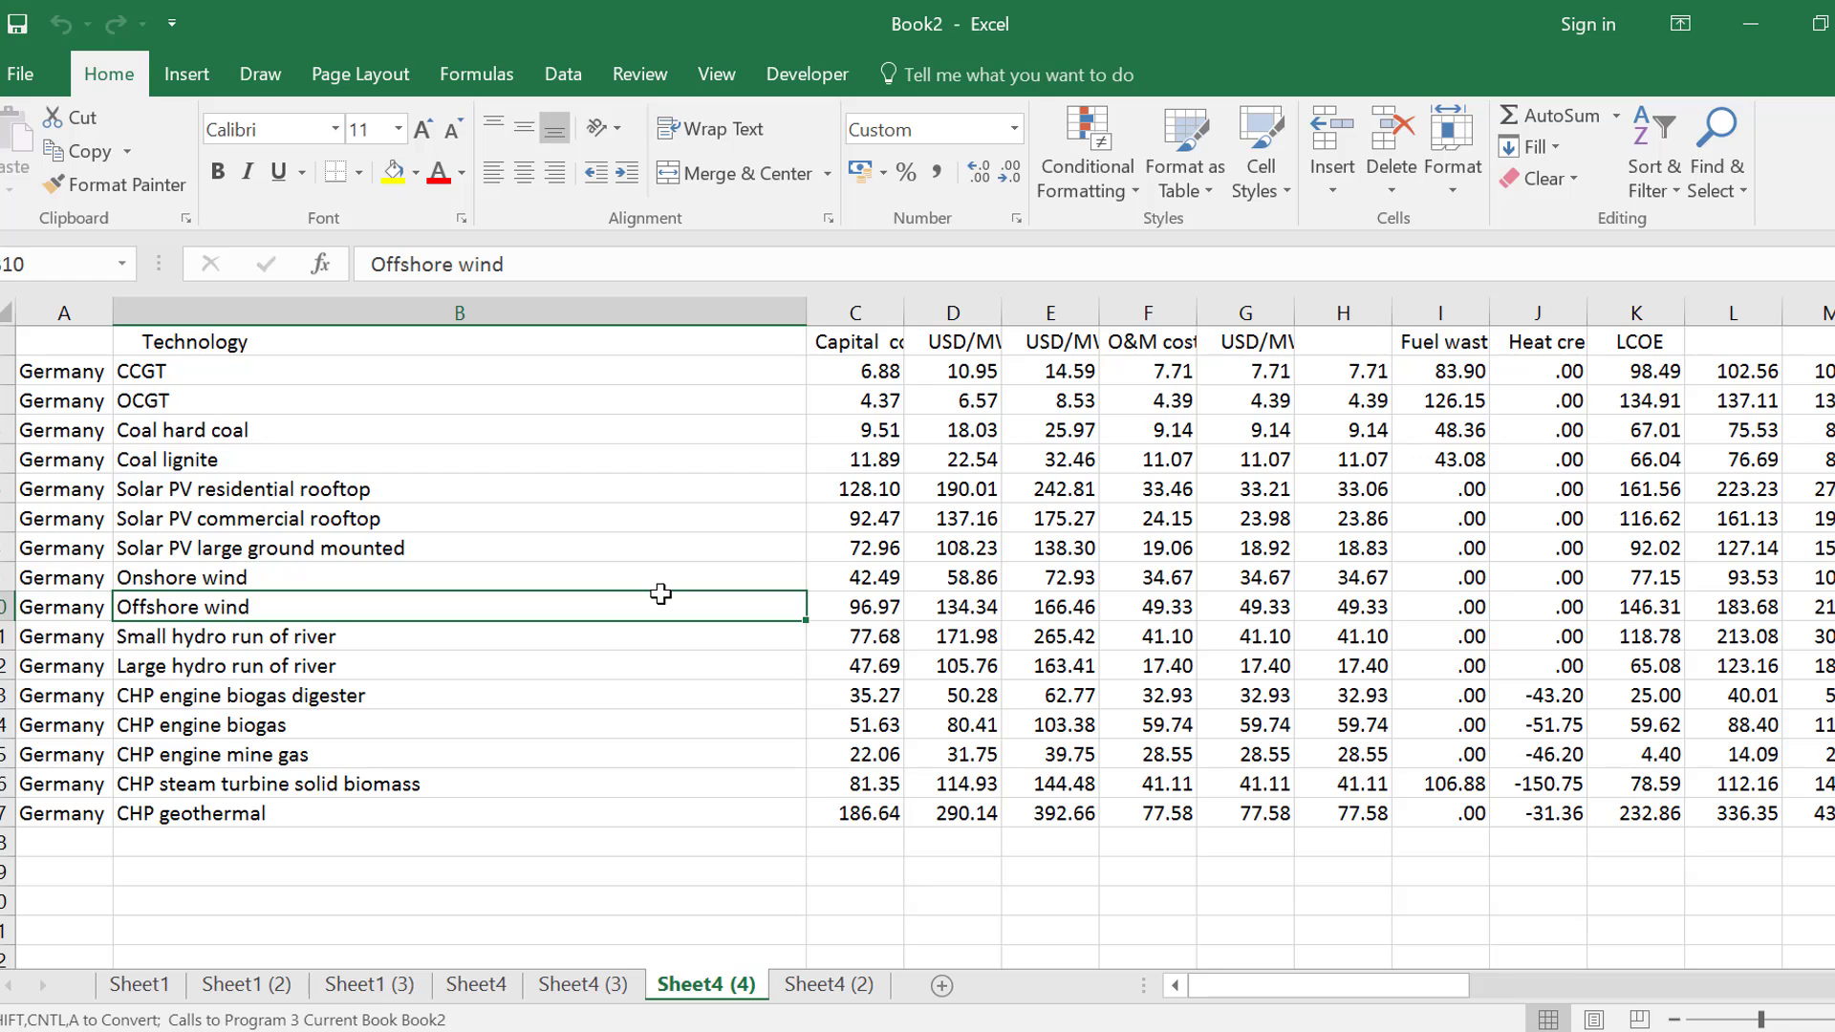
key(ctrl+Page_Up)
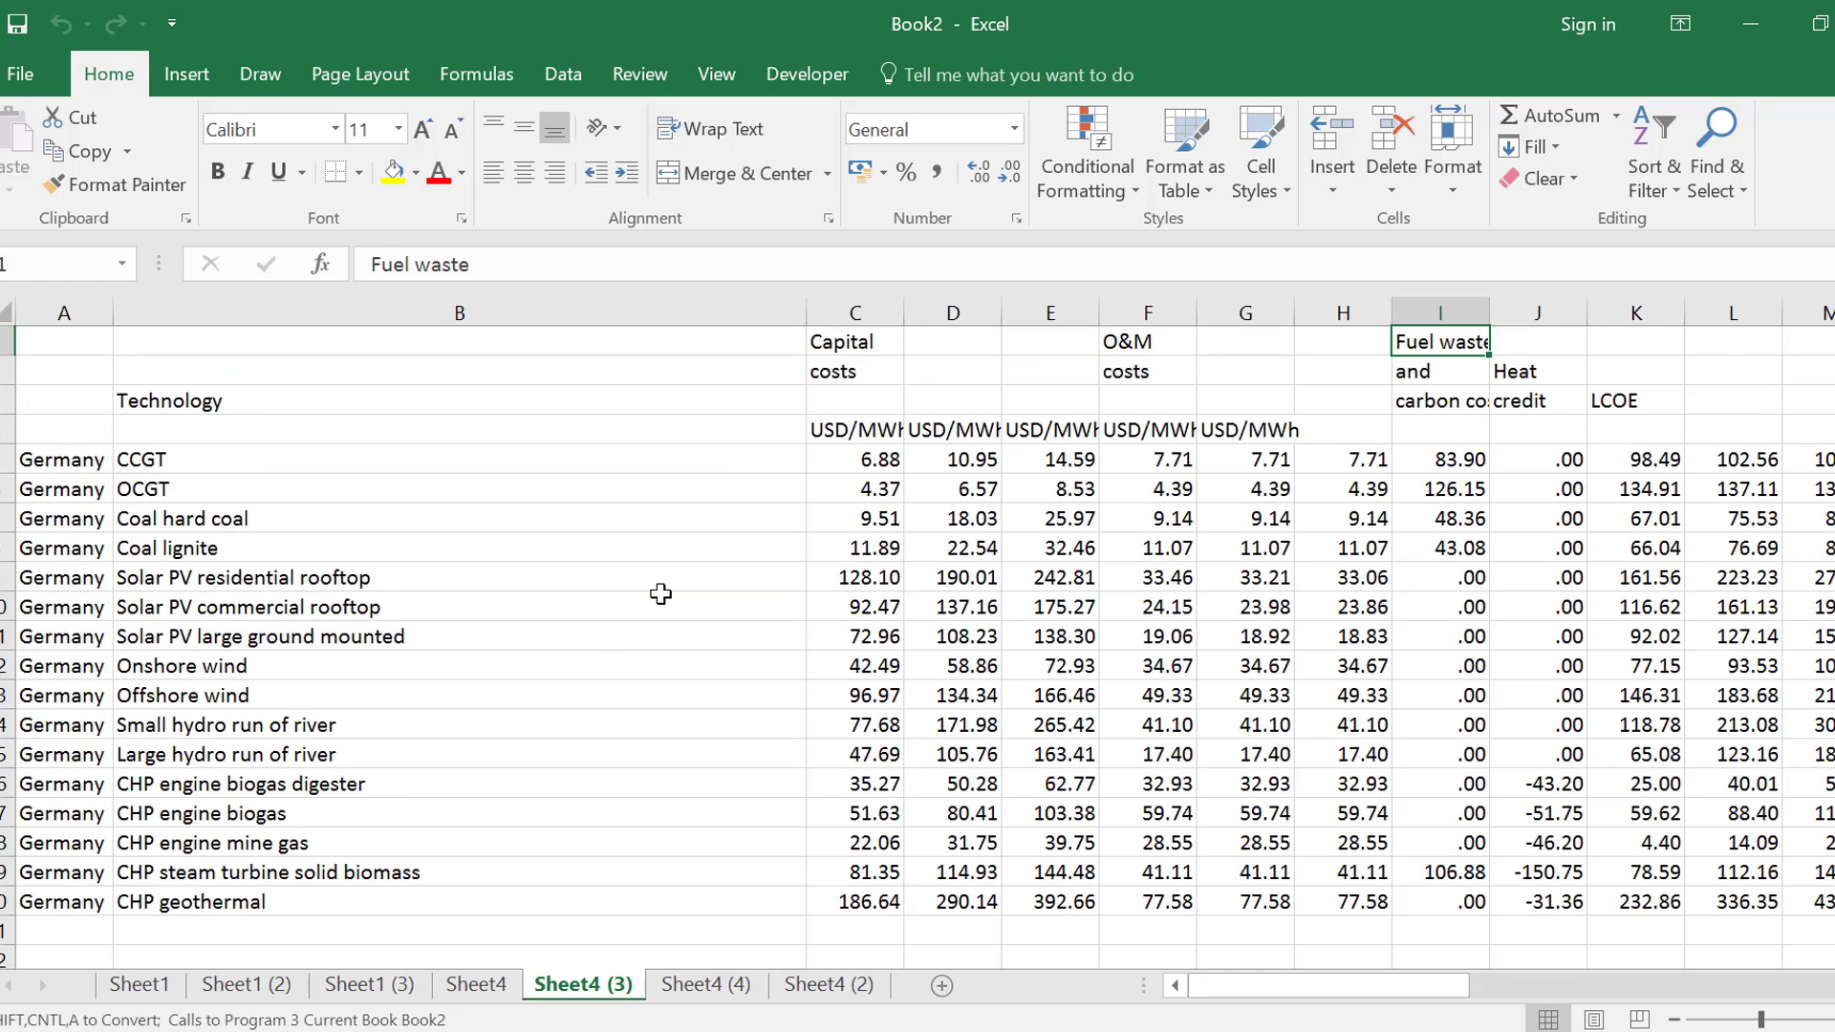
key(ctrl+Page_Down)
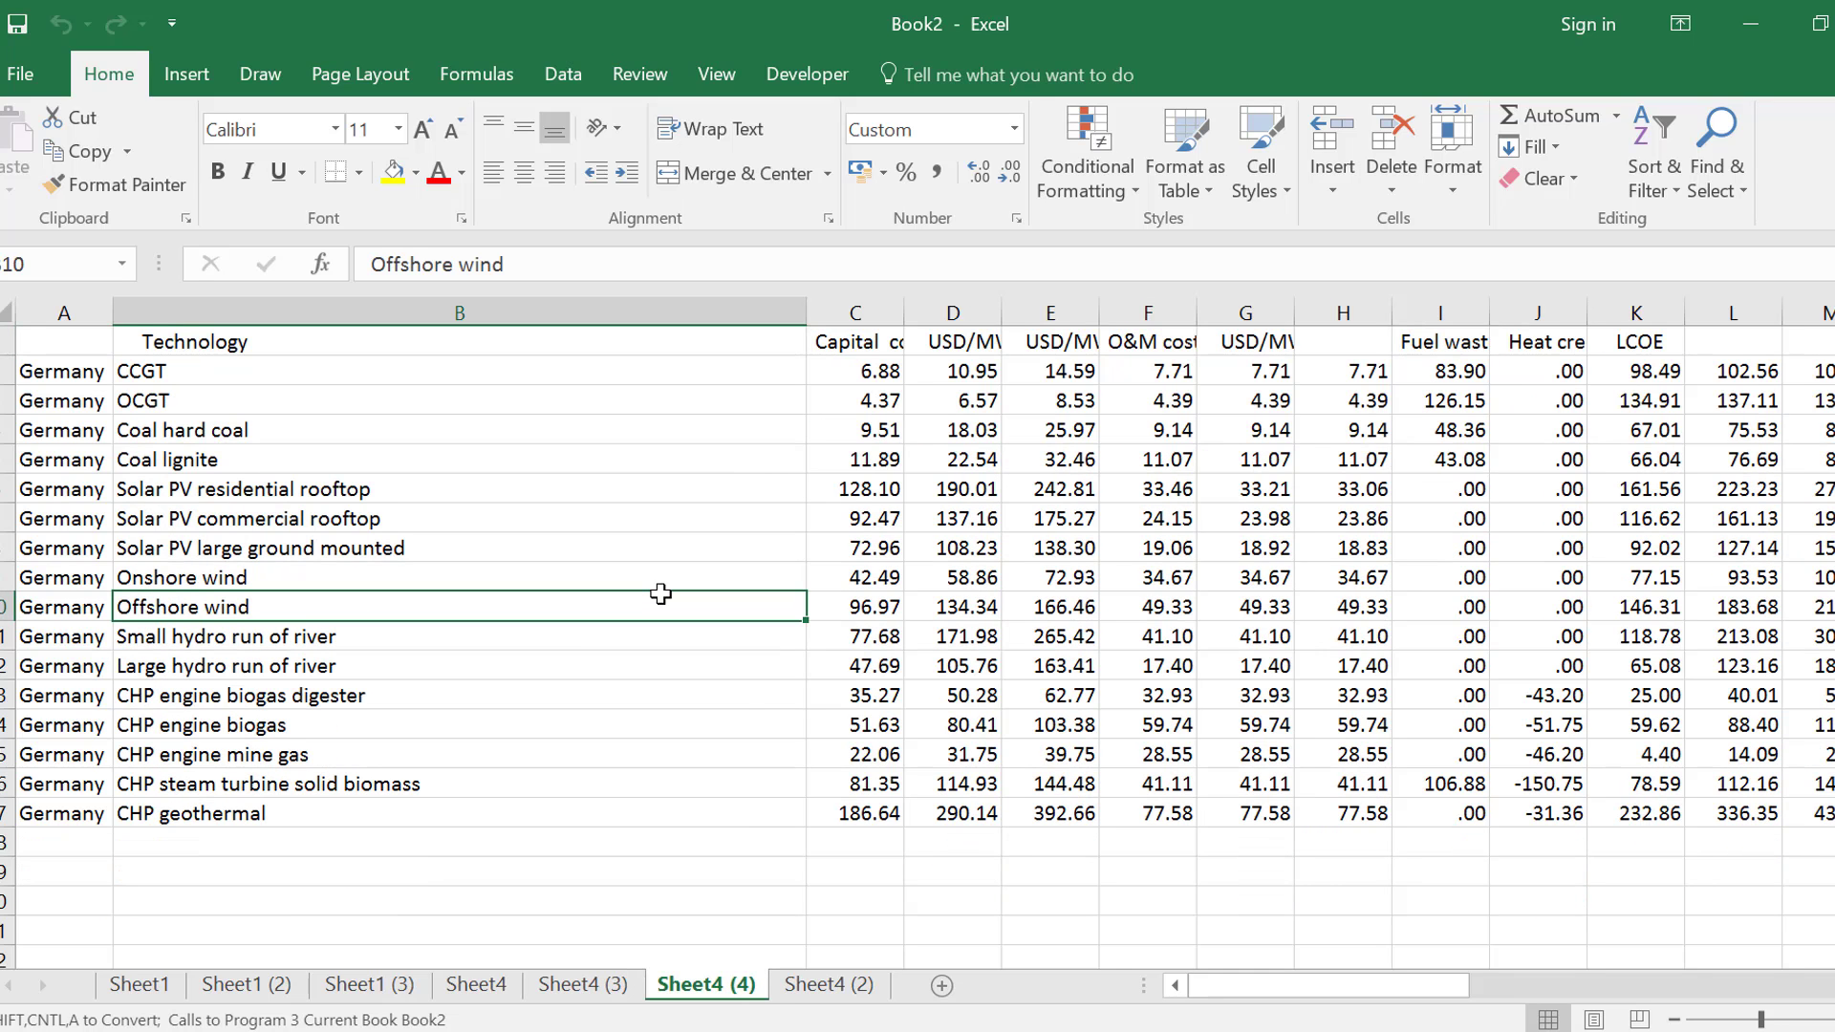
Switch to IEA Database Clean.xlsx and dismiss the colour options menu, returning to the Video sheet
mouse_move(876, 1031)
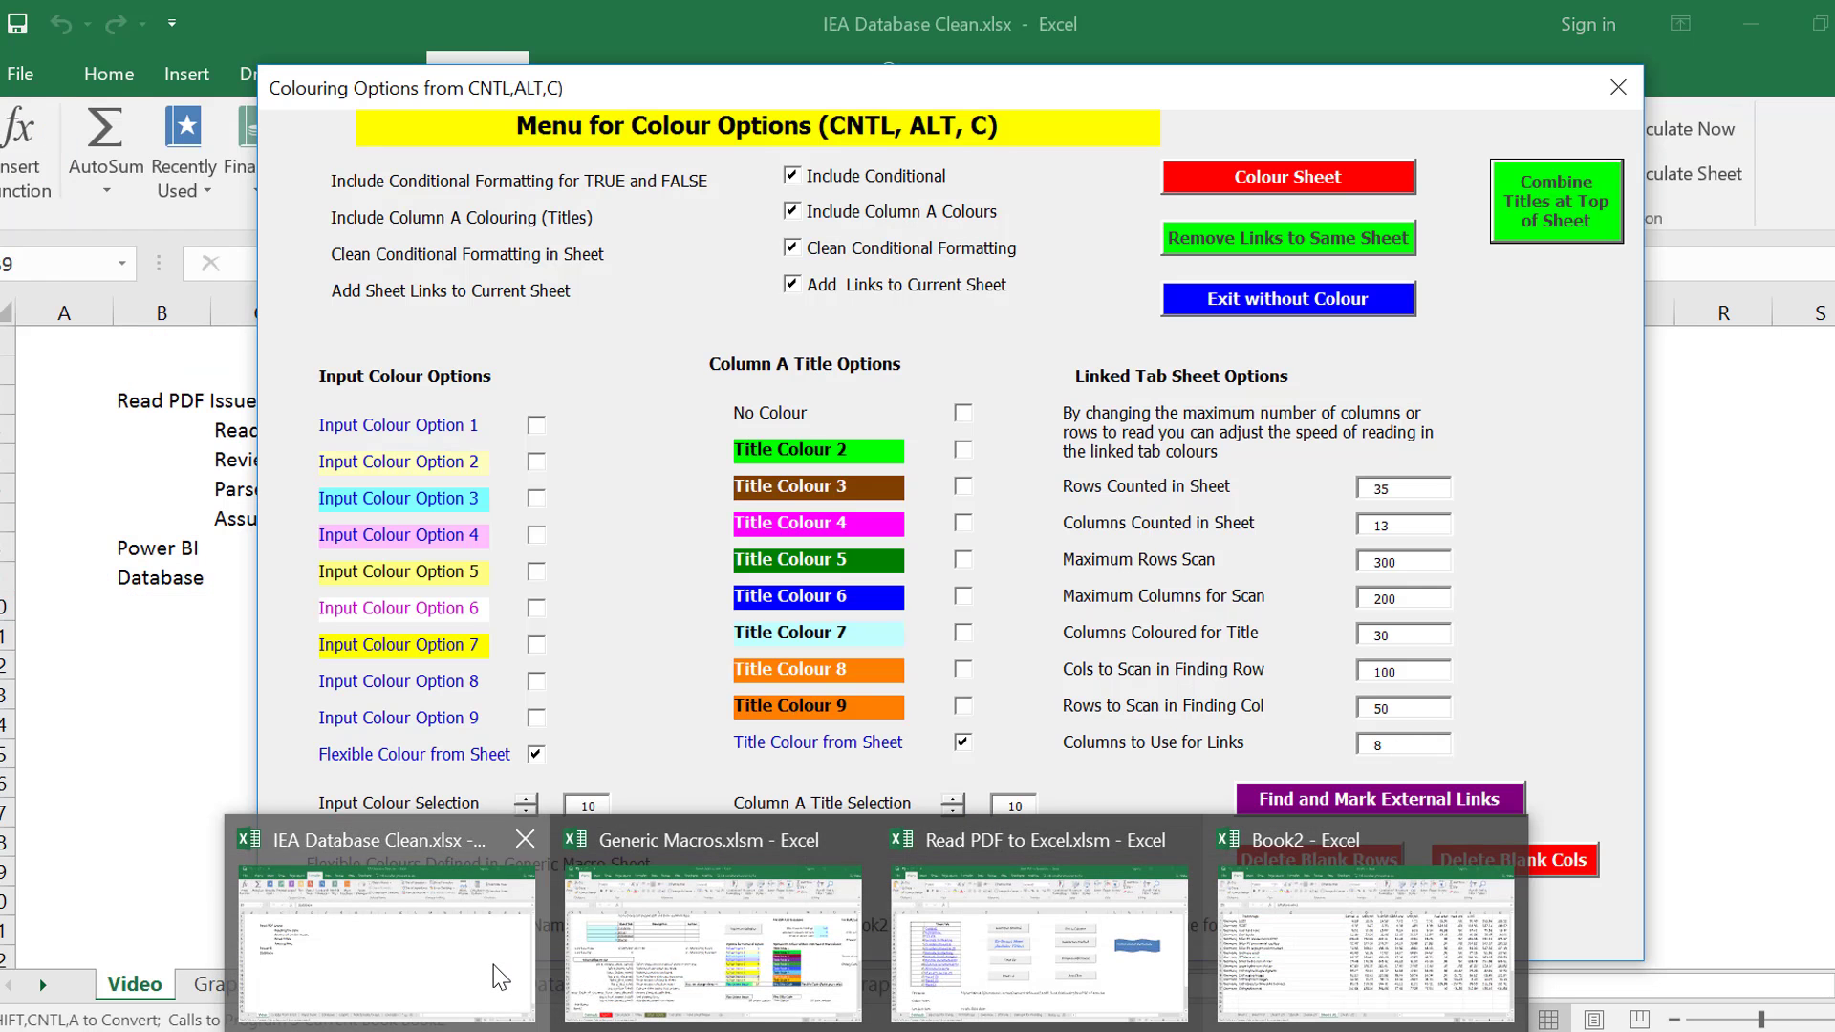
click(493, 965)
click(649, 543)
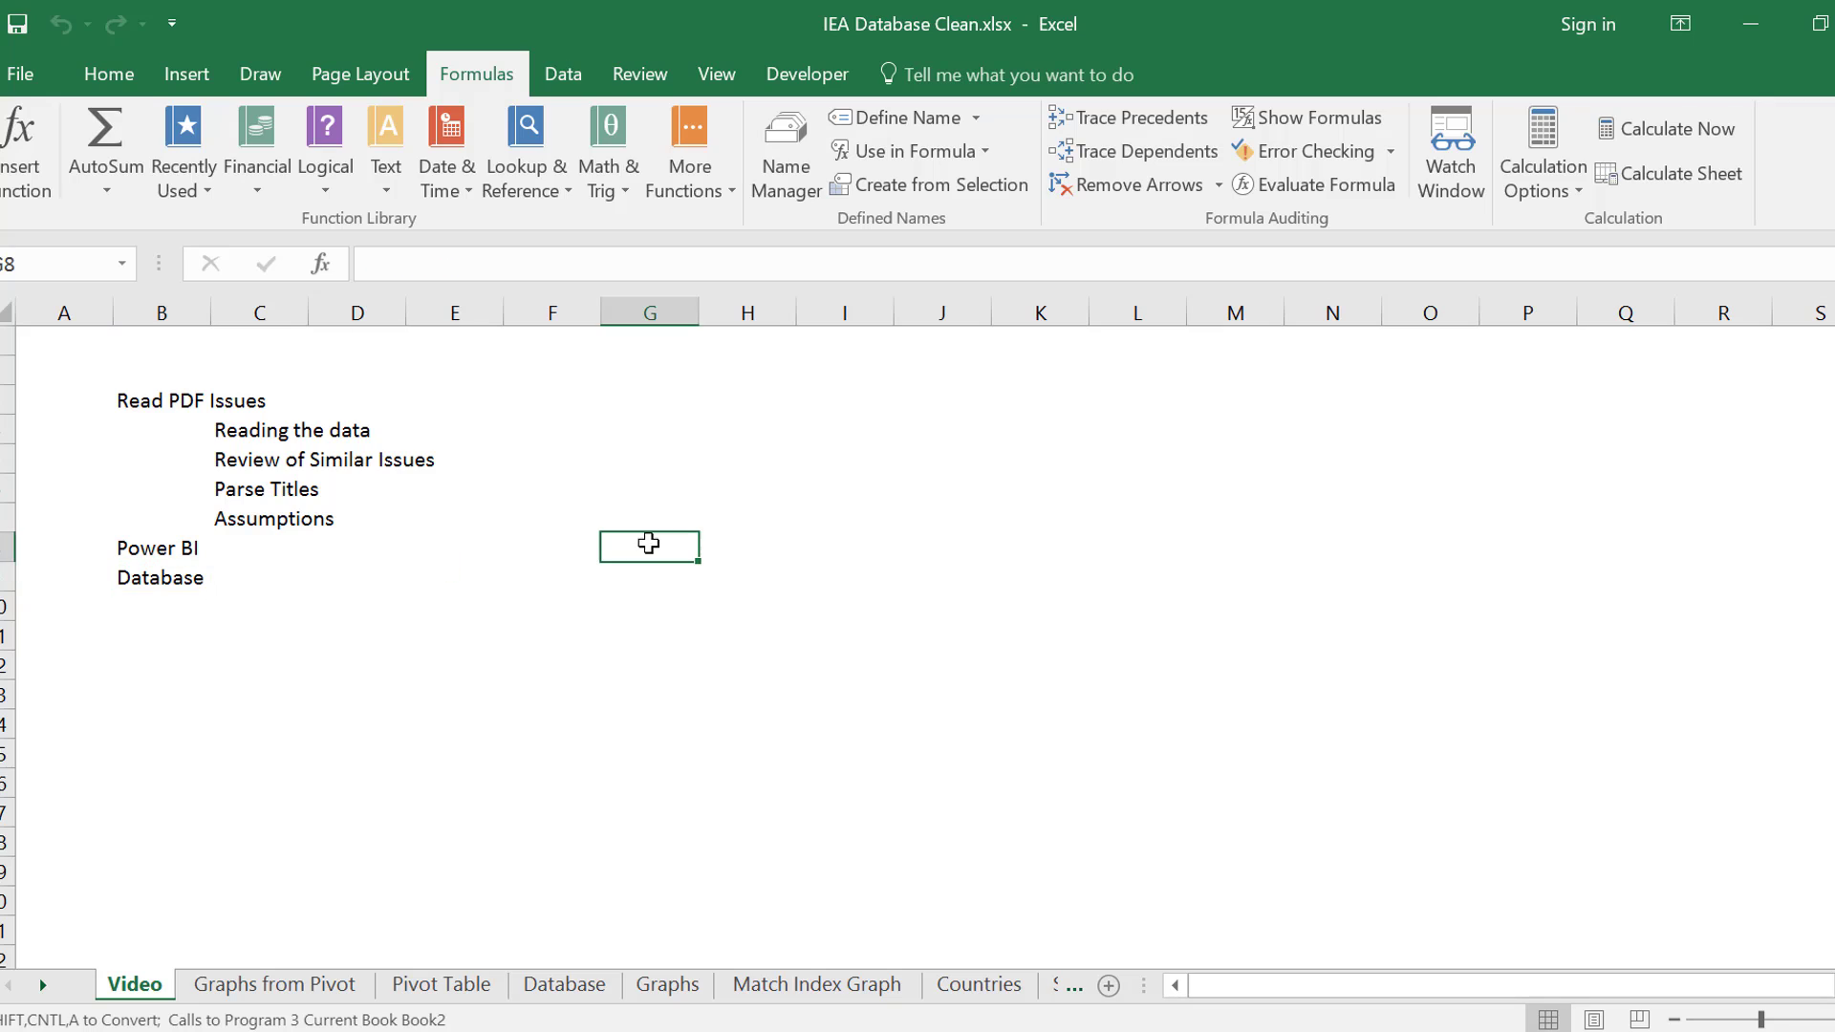
Open Test Append.xlsx from the 10. Levelised Cost of Energy folder in File Explorer and look through its sheets
click(789, 1031)
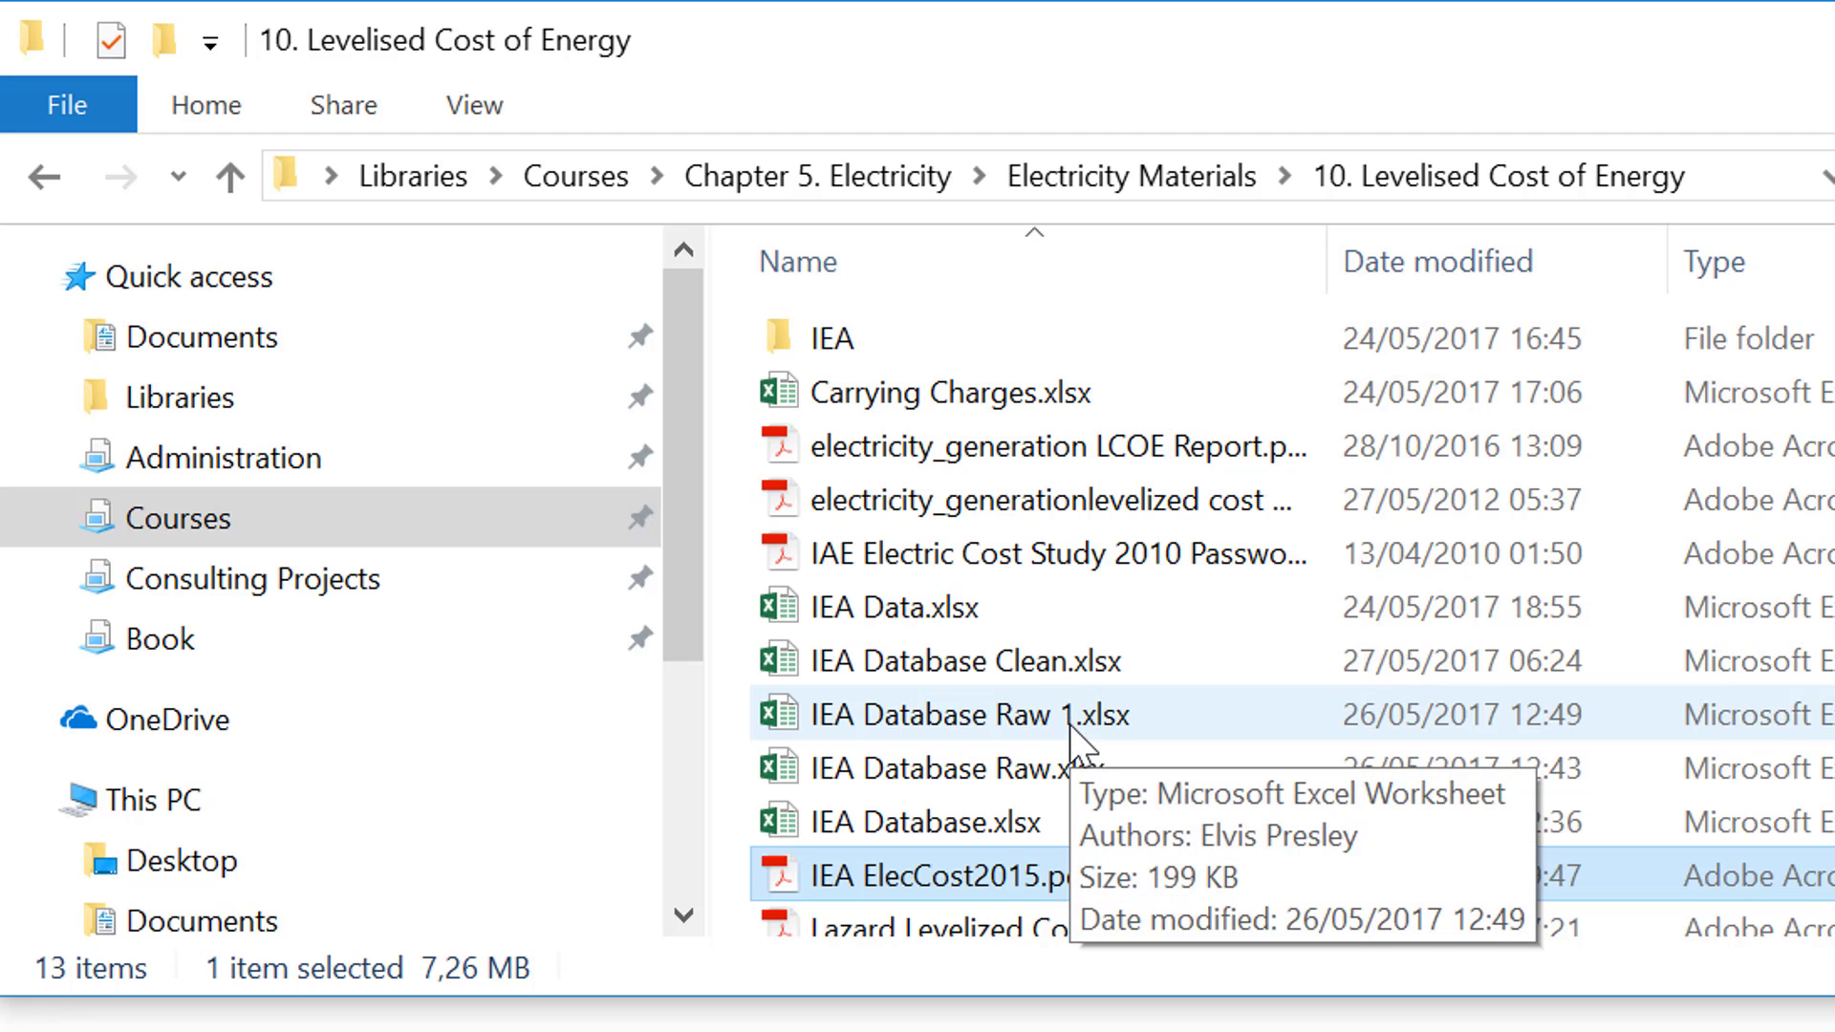
key(Down)
key(Down)
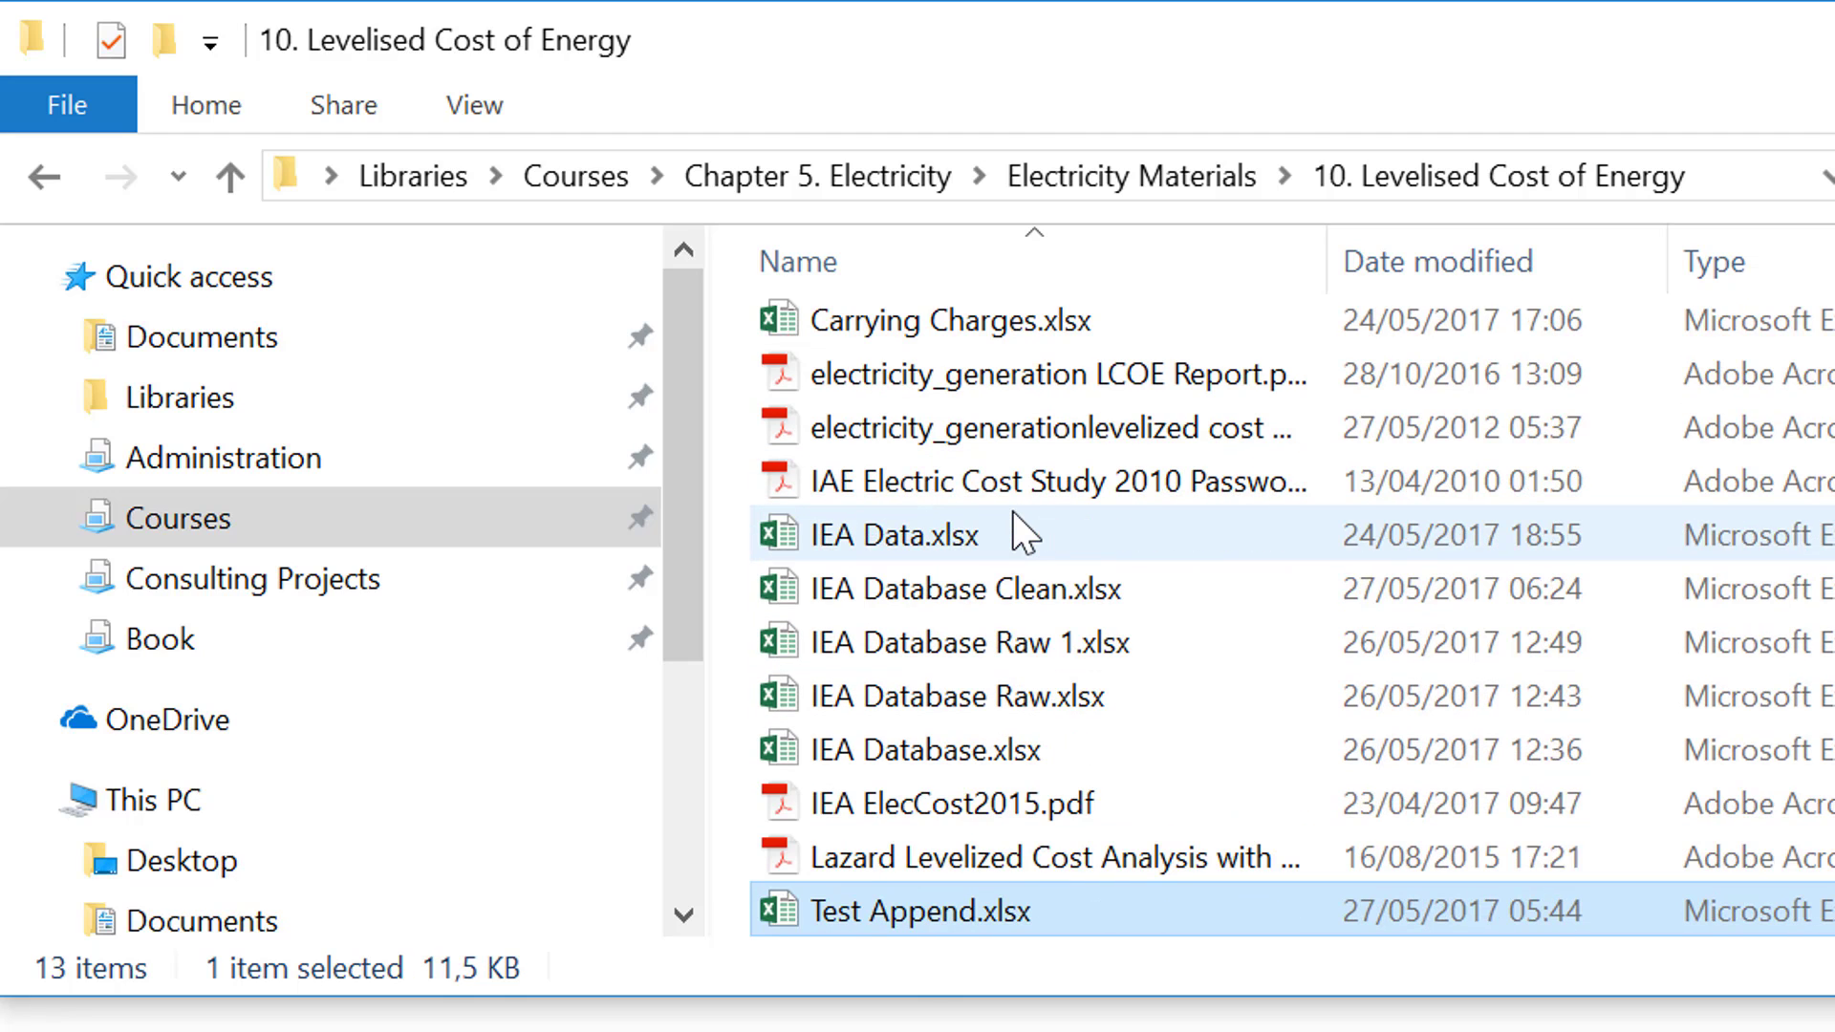
double_click(929, 915)
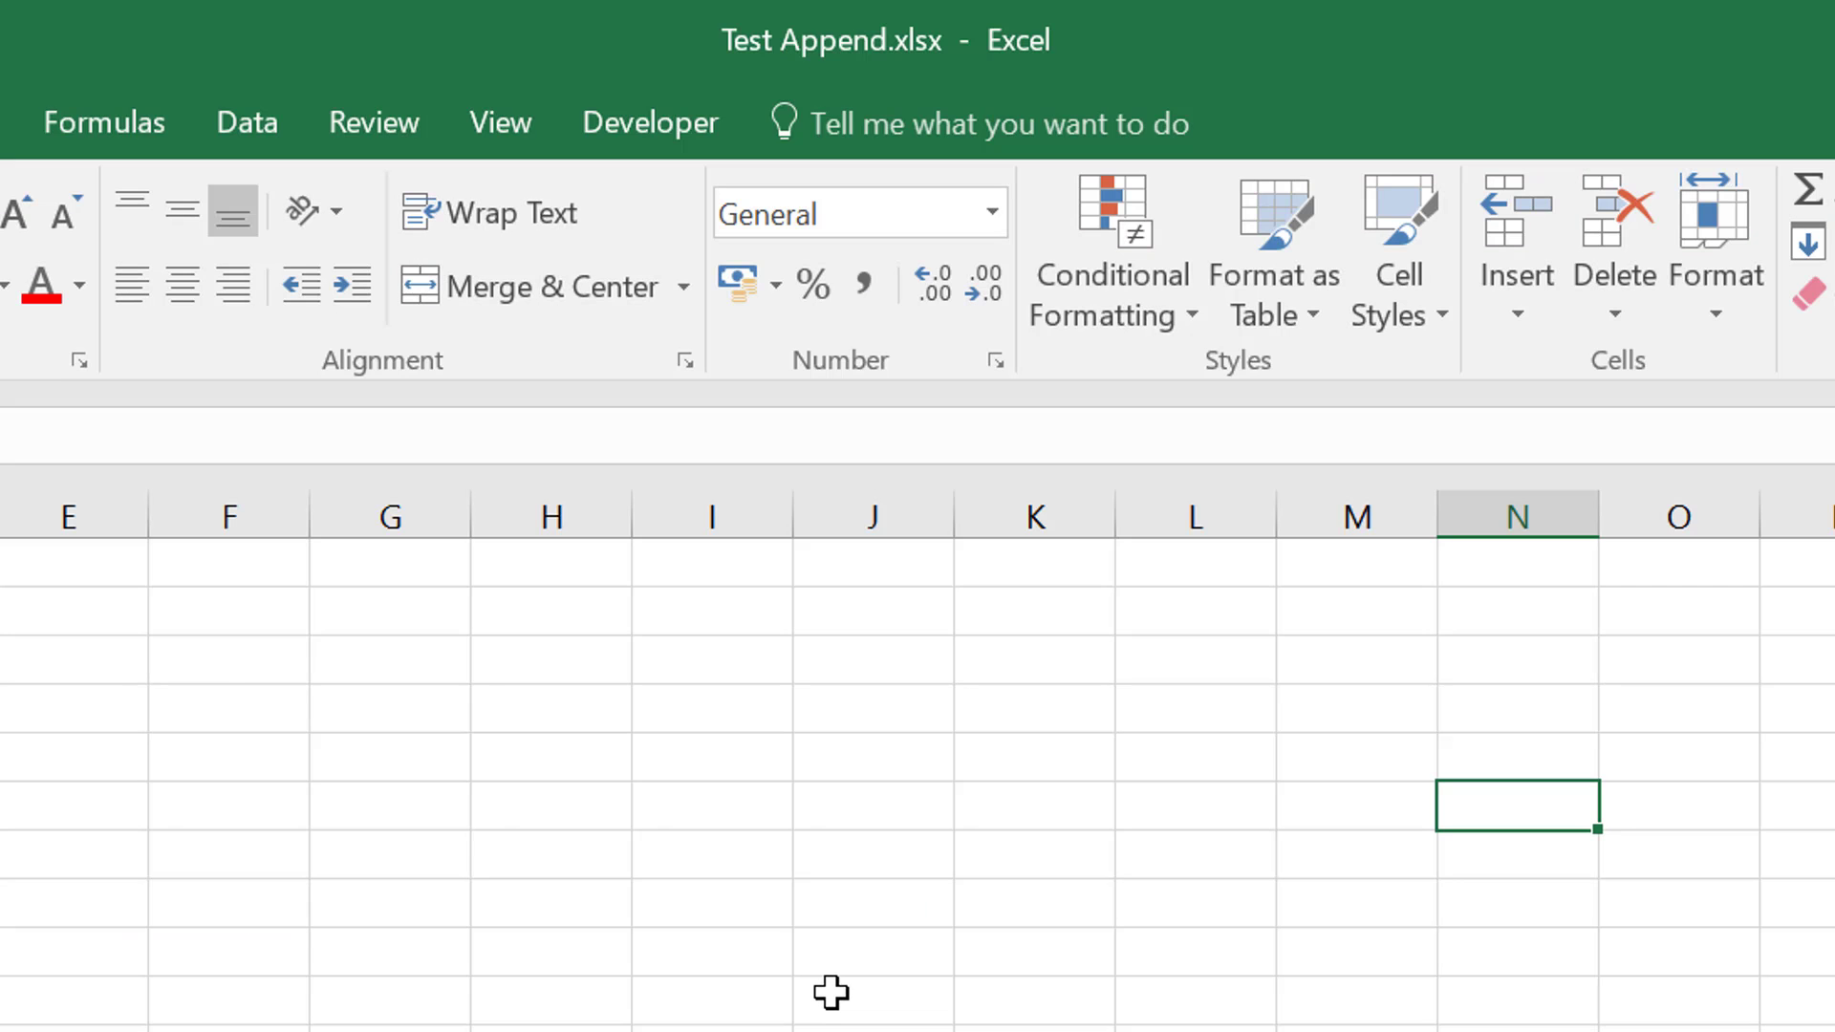
key(ctrl+Page_Down)
key(ctrl+Page_Down)
key(ctrl+Page_Down)
key(ctrl+Page_Down)
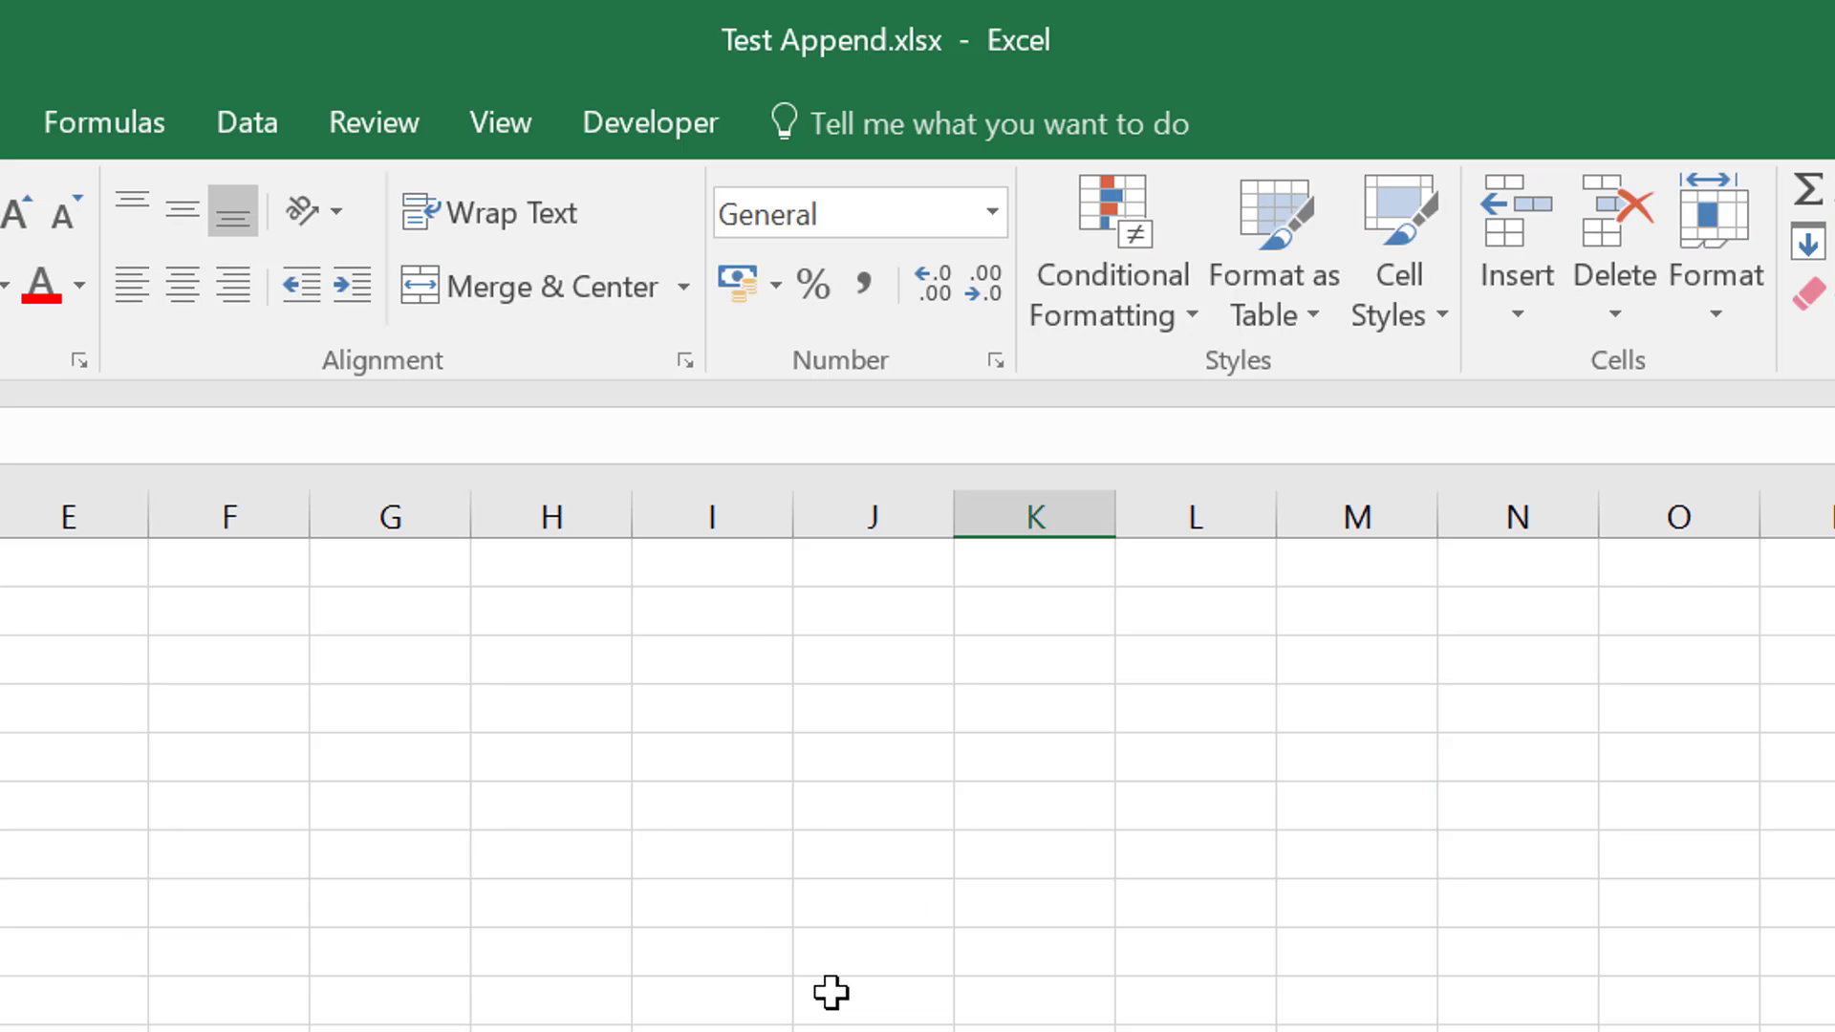
Set the Senstivity value in cell C3 of the Assumptions sheet to 100%
key(Left)
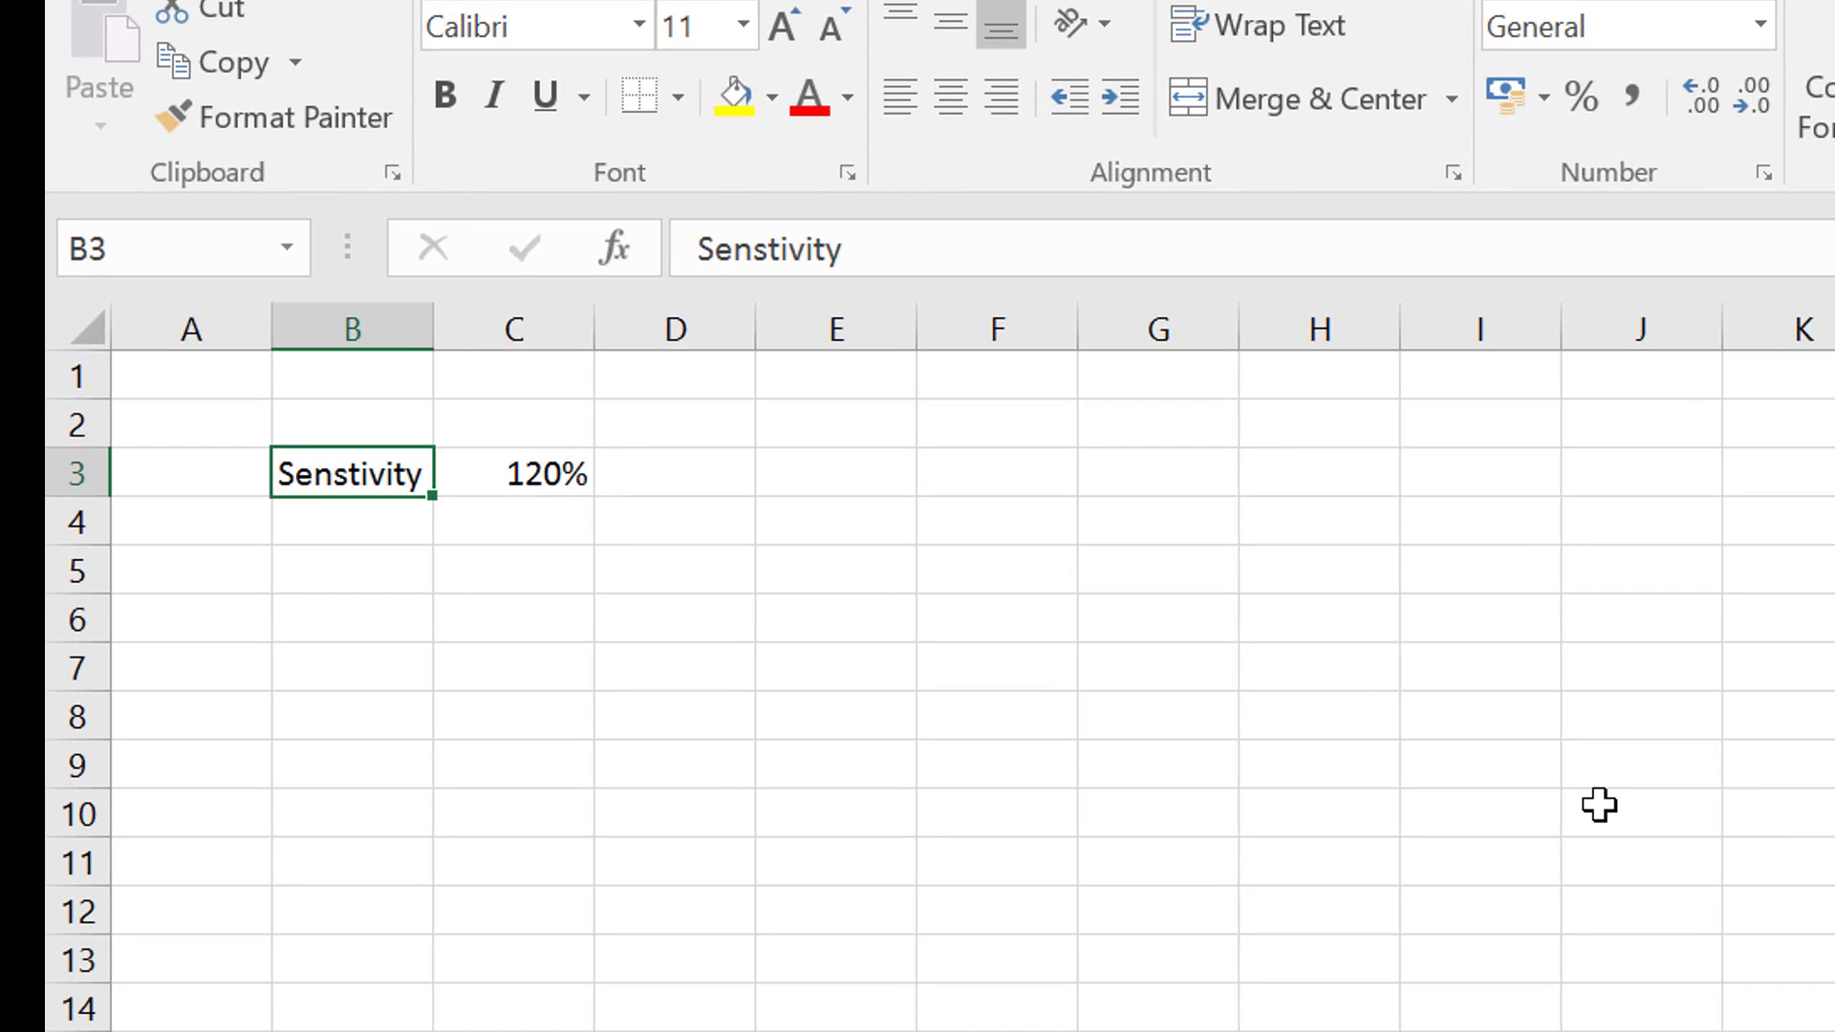
key(Right)
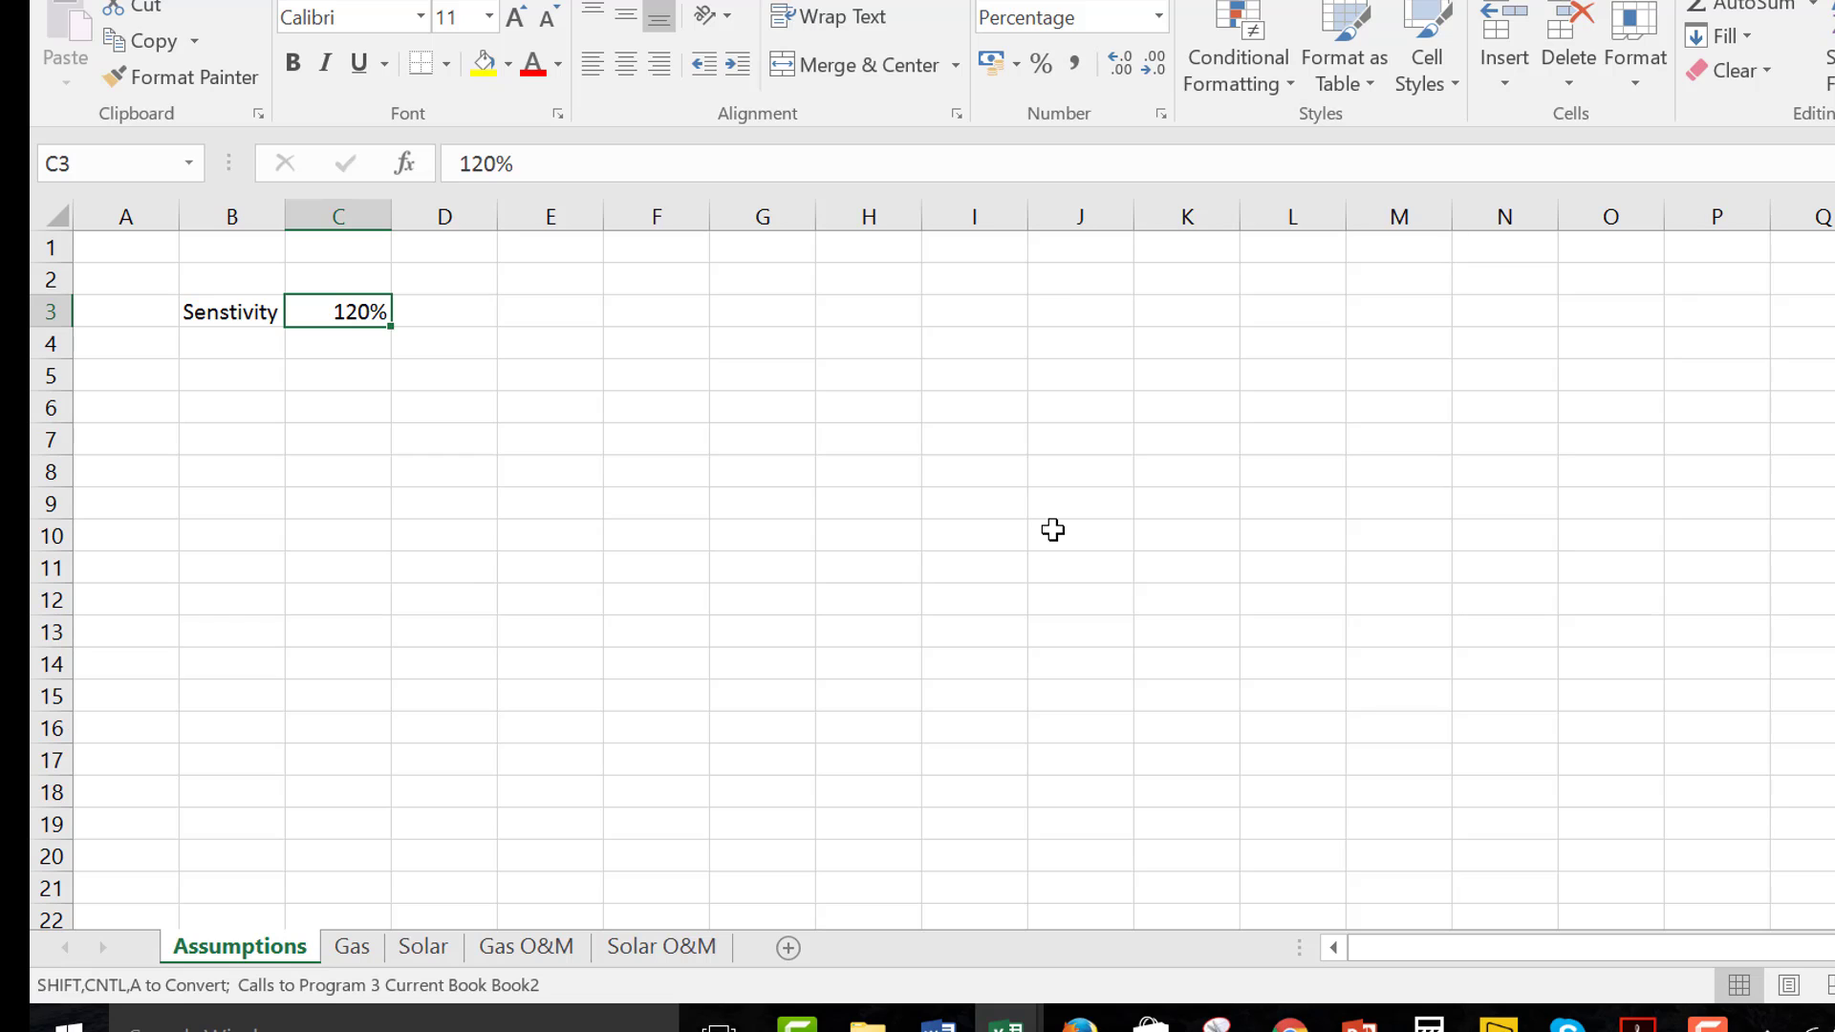
text(100)
key(Return)
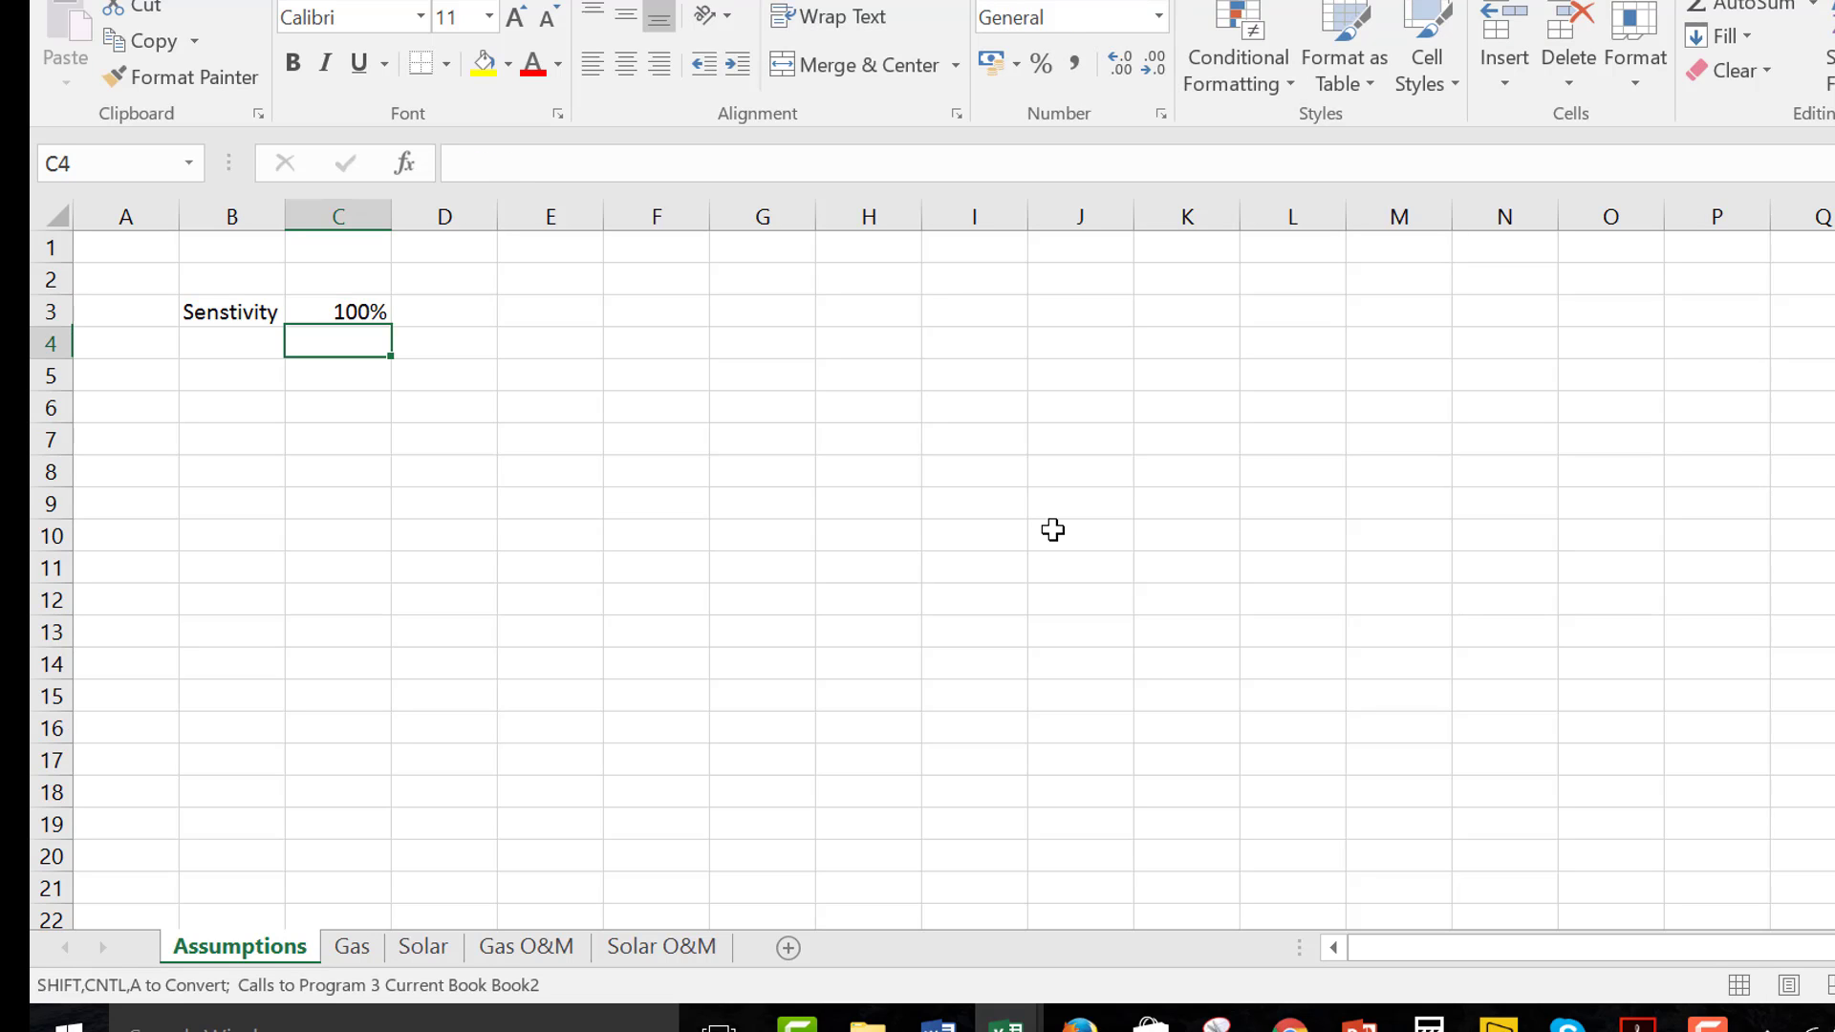
Examine how the O&M 2 formula in cell D4 of the Solar O&M sheet refers to the sensitivity assumption
key(Up)
key(ctrl+Page_Down)
key(ctrl+Page_Down)
key(ctrl+Page_Down)
key(ctrl+Page_Down)
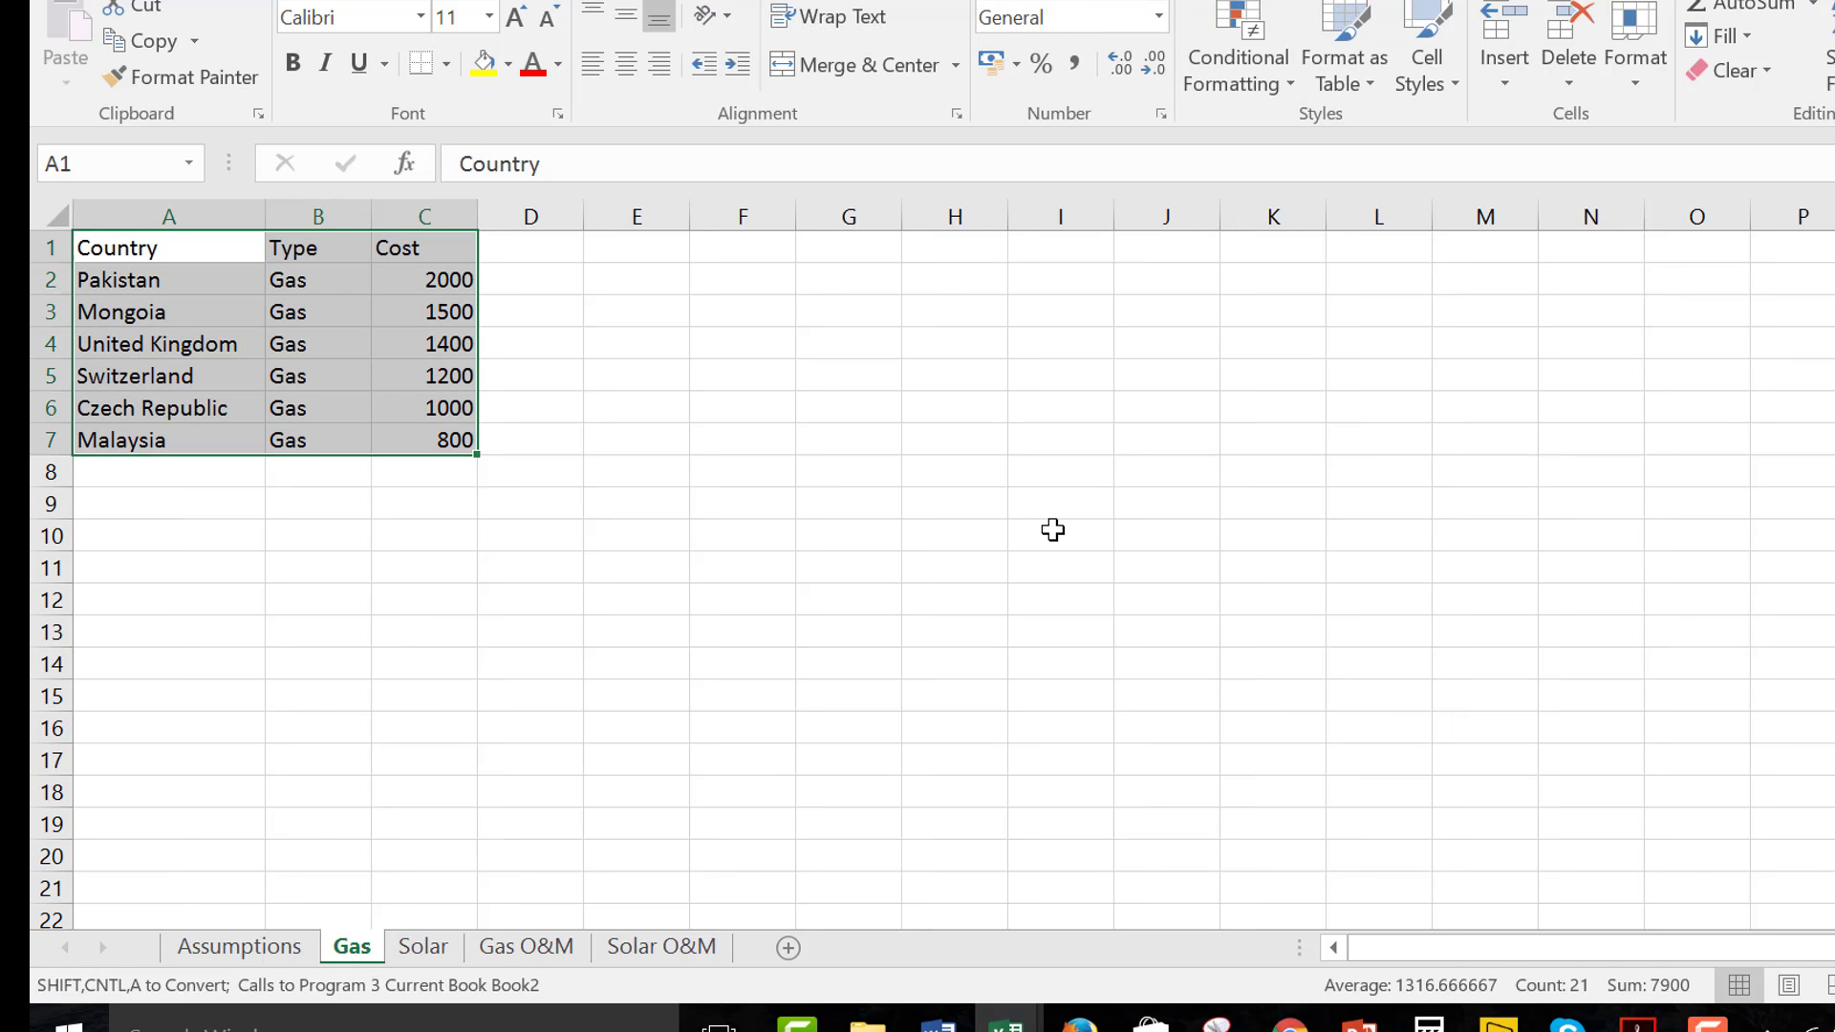
key(Up)
key(Up)
key(Left)
key(Left)
key(Left)
key(Left)
key(Left)
key(Left)
key(Left)
key(Left)
key(Left)
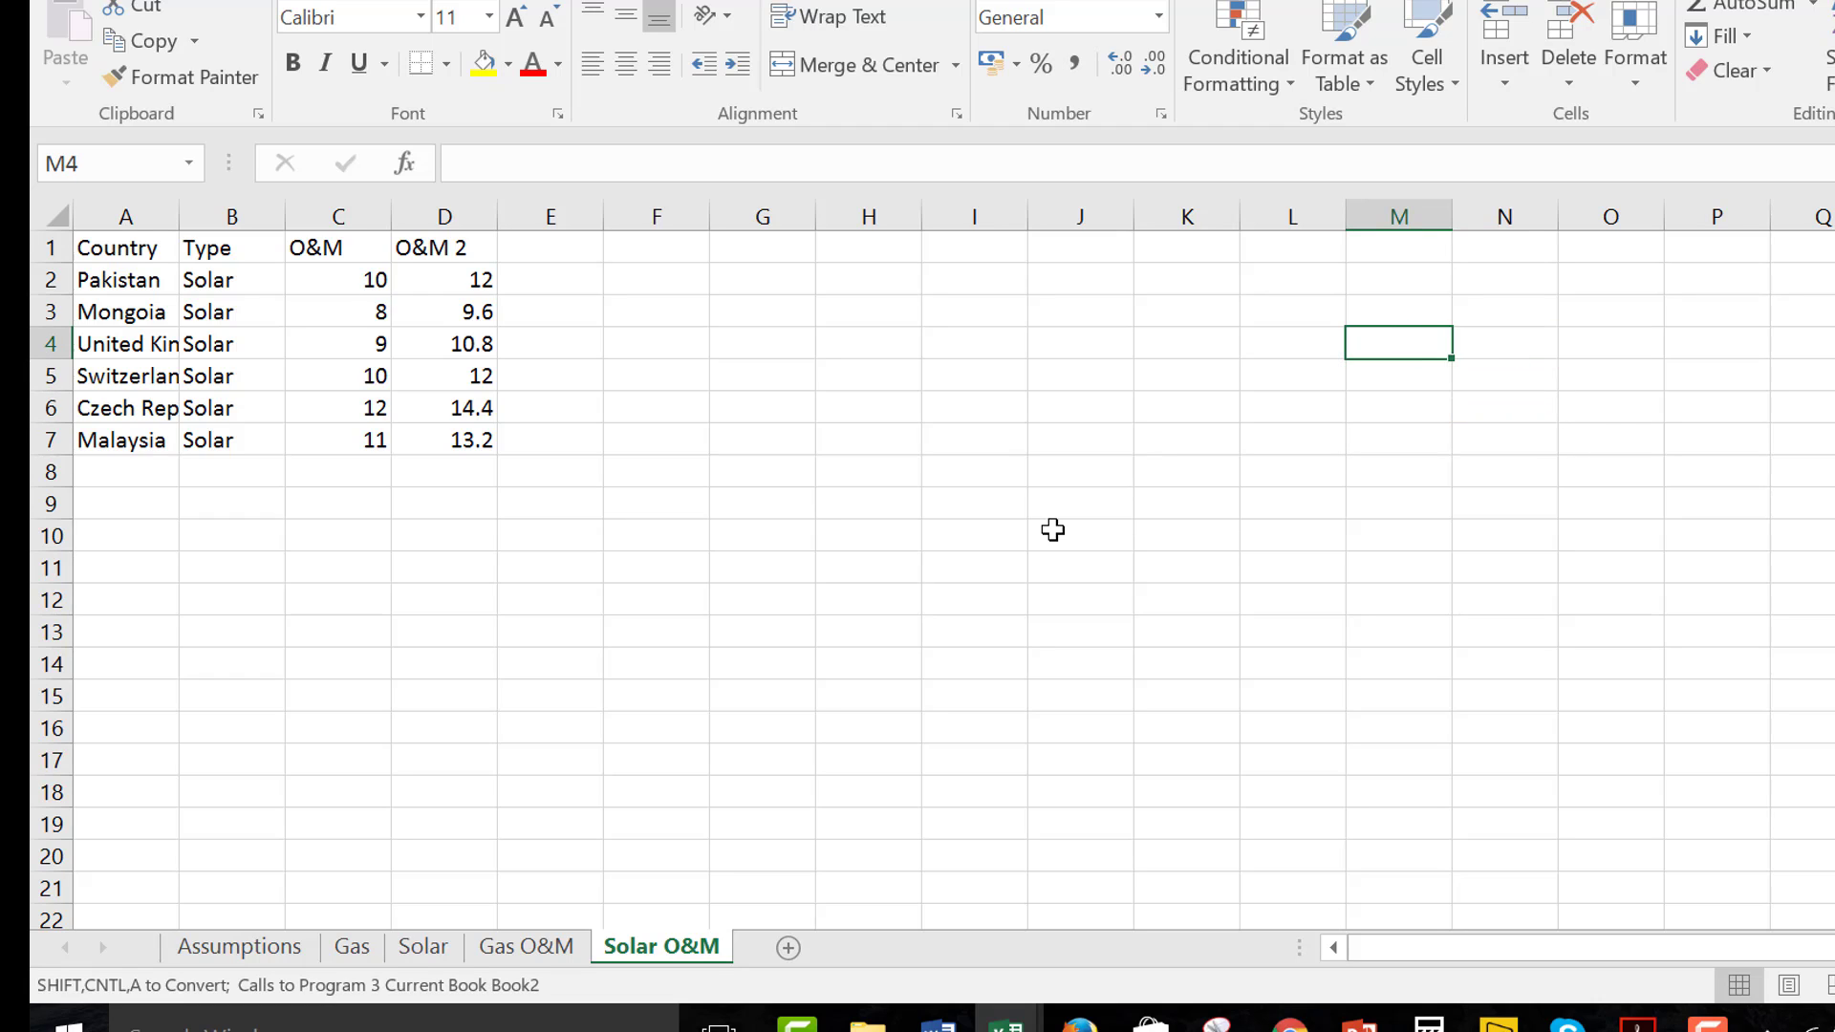
key(Left)
key(F2)
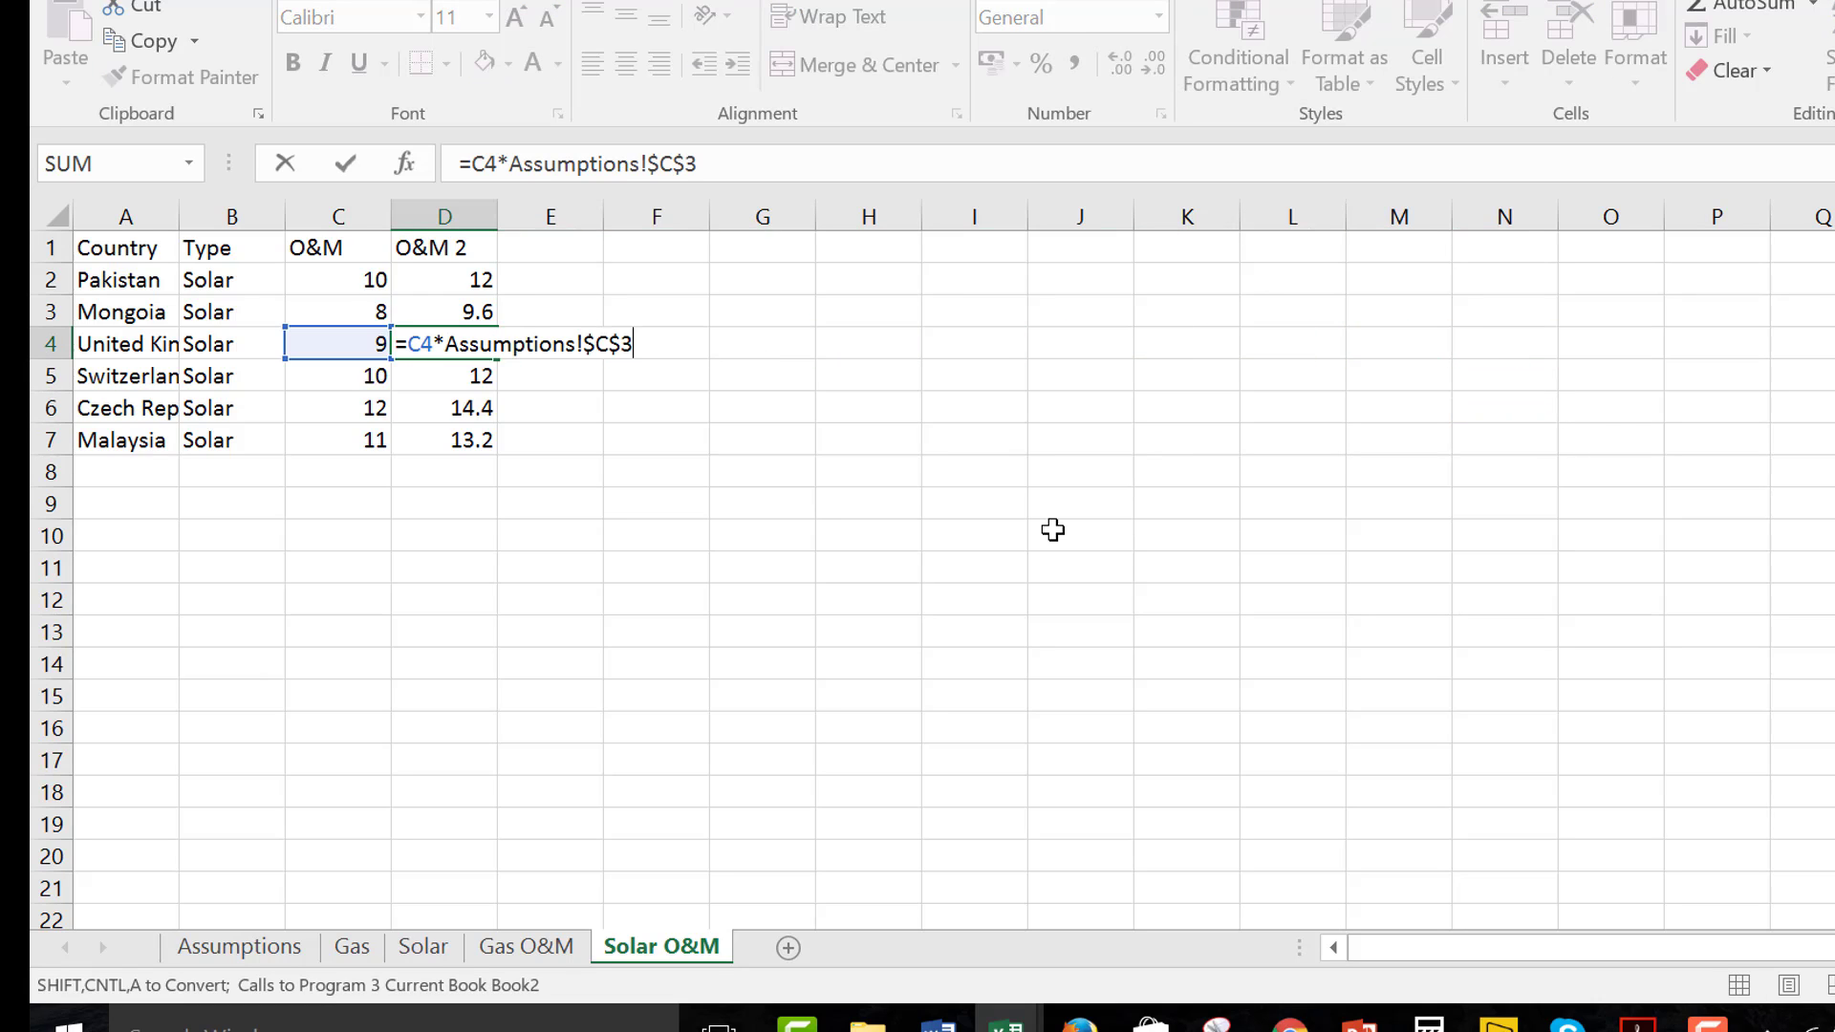
key(Escape)
Set the Senstivity value in cell C3 of the Assumptions sheet back to 120%
key(ctrl+Page_Up)
key(ctrl+Page_Up)
key(ctrl+Page_Up)
key(ctrl+Page_Up)
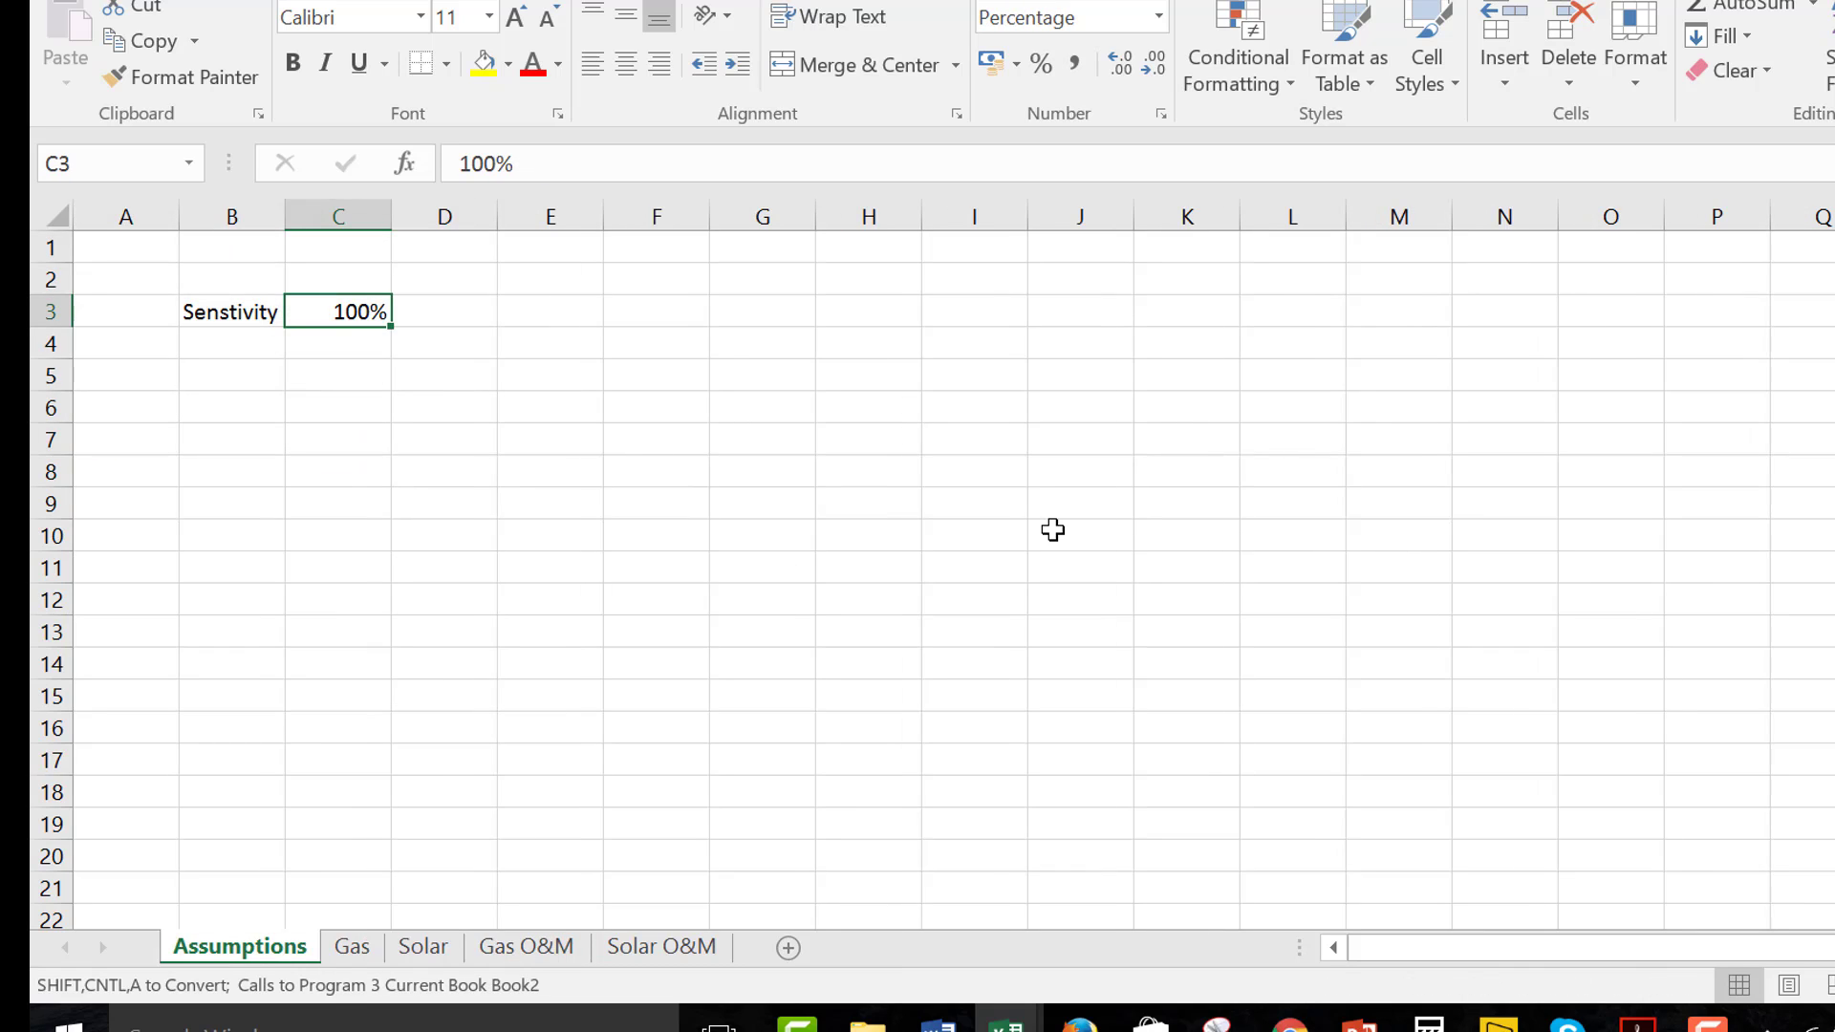
text(120)
key(Return)
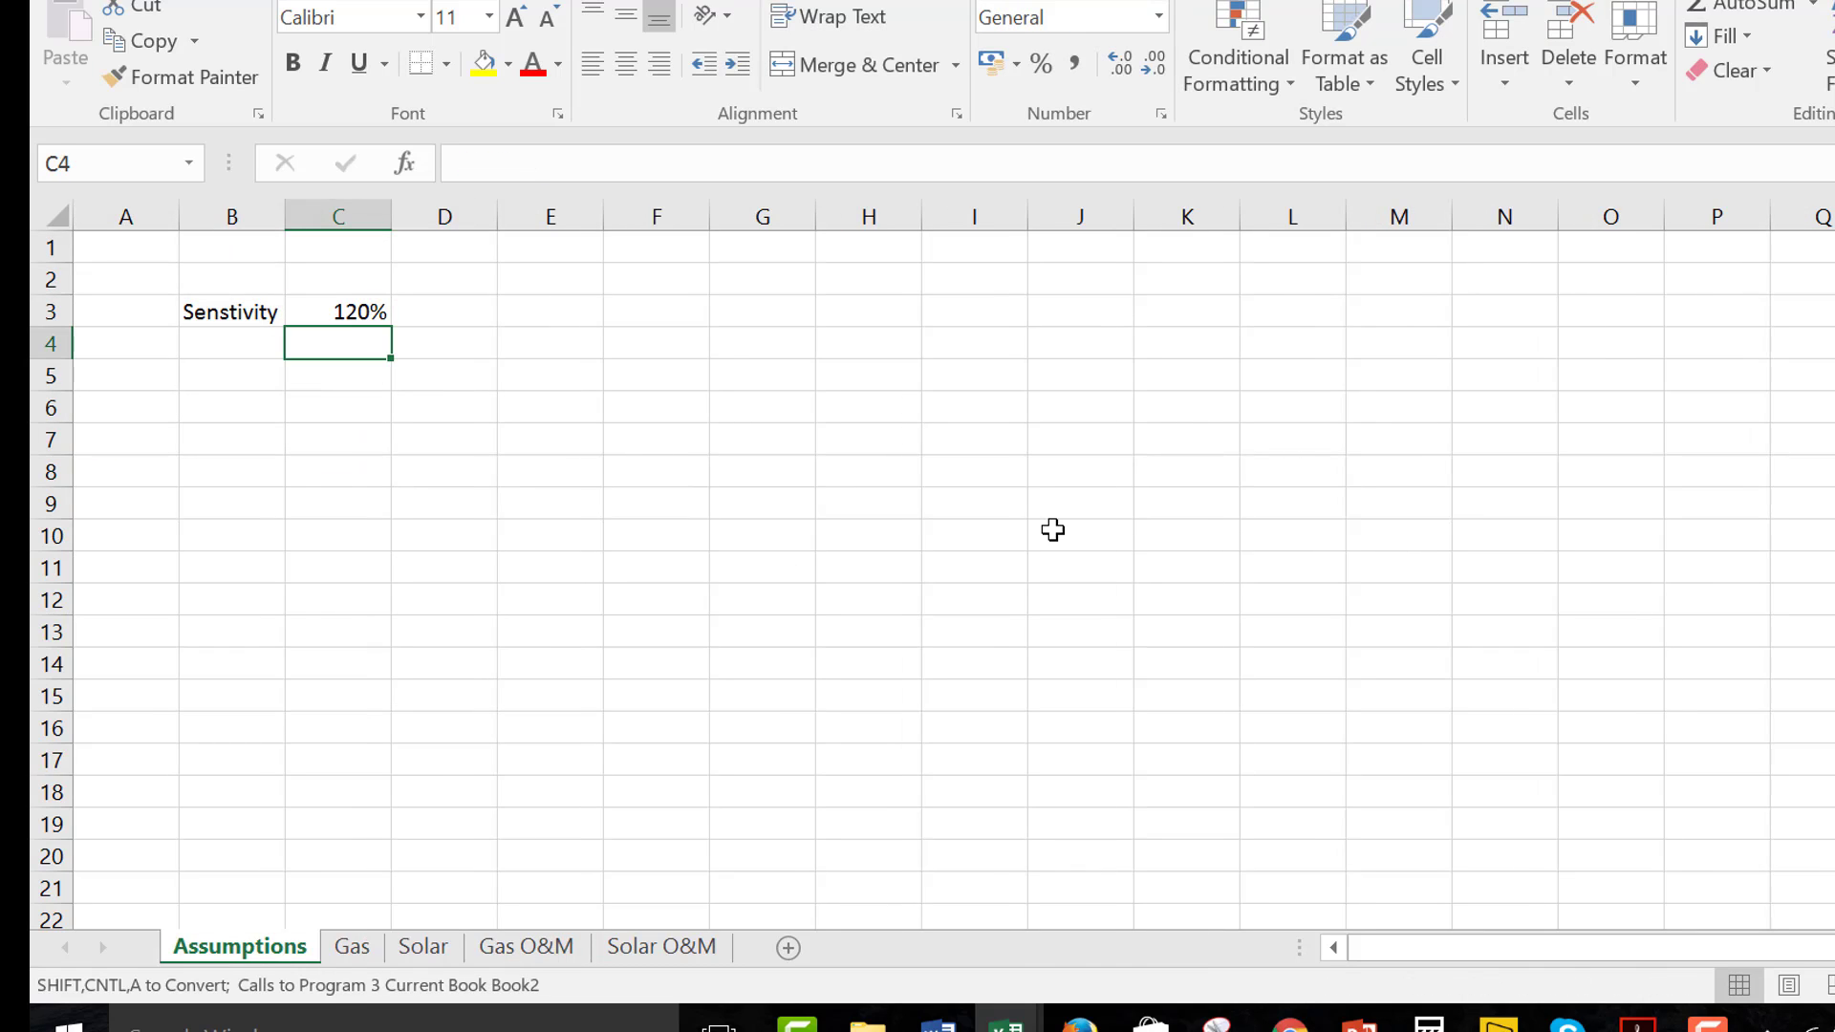
Compare the O&M 2 values on the Solar O&M sheet with the original O&M column
key(ctrl+Page_Down)
key(ctrl+Page_Down)
key(ctrl+Page_Down)
key(ctrl+Page_Down)
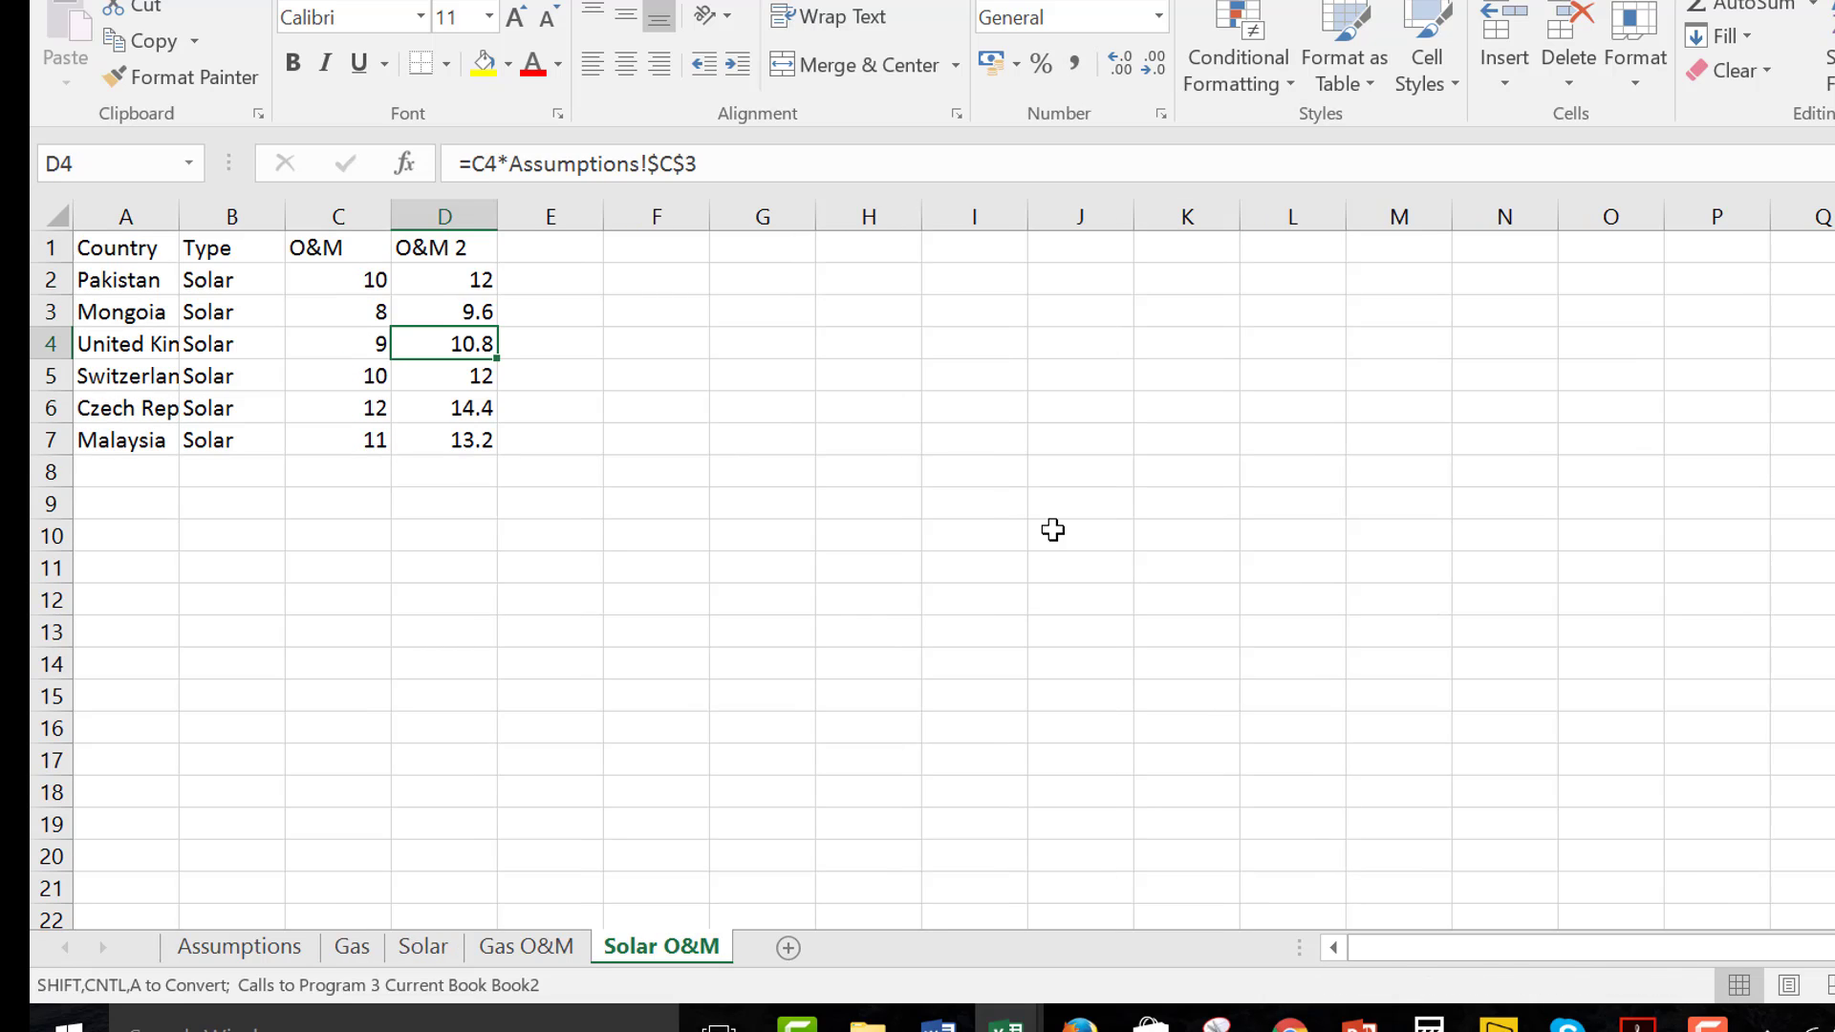
key(Up)
key(Up)
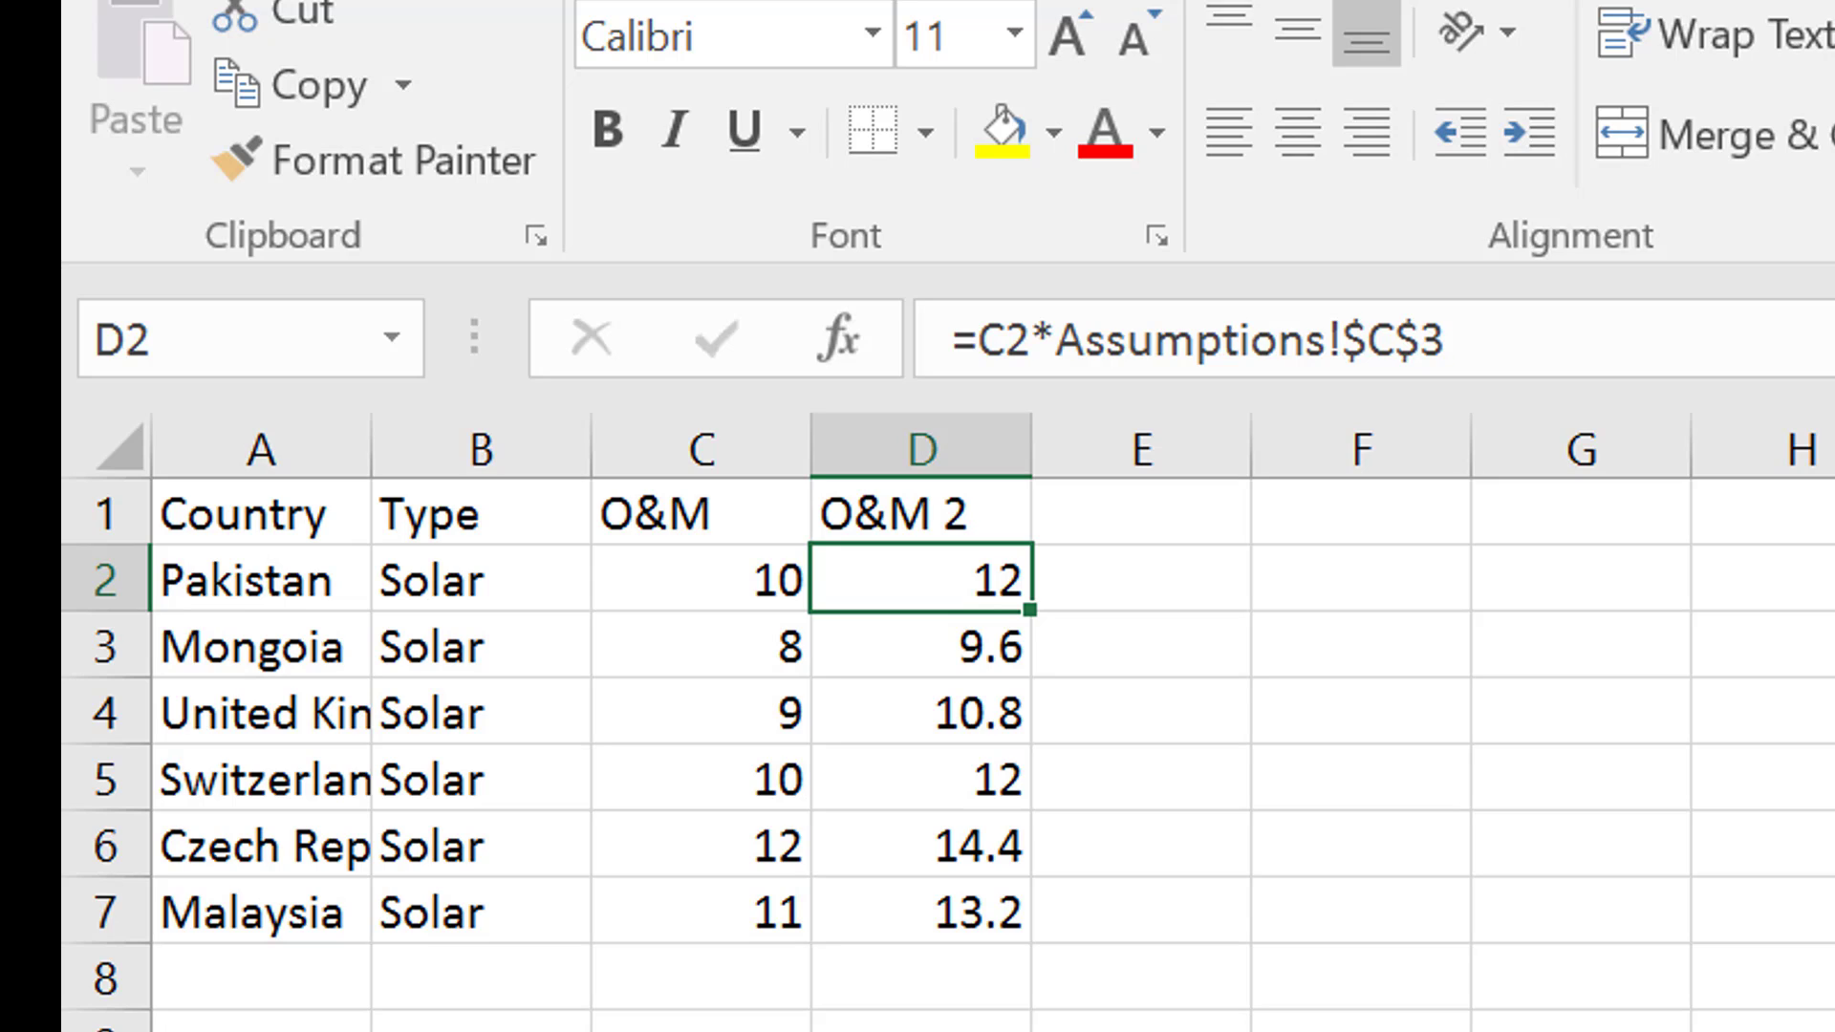
key(Left)
key(Left)
key(Right)
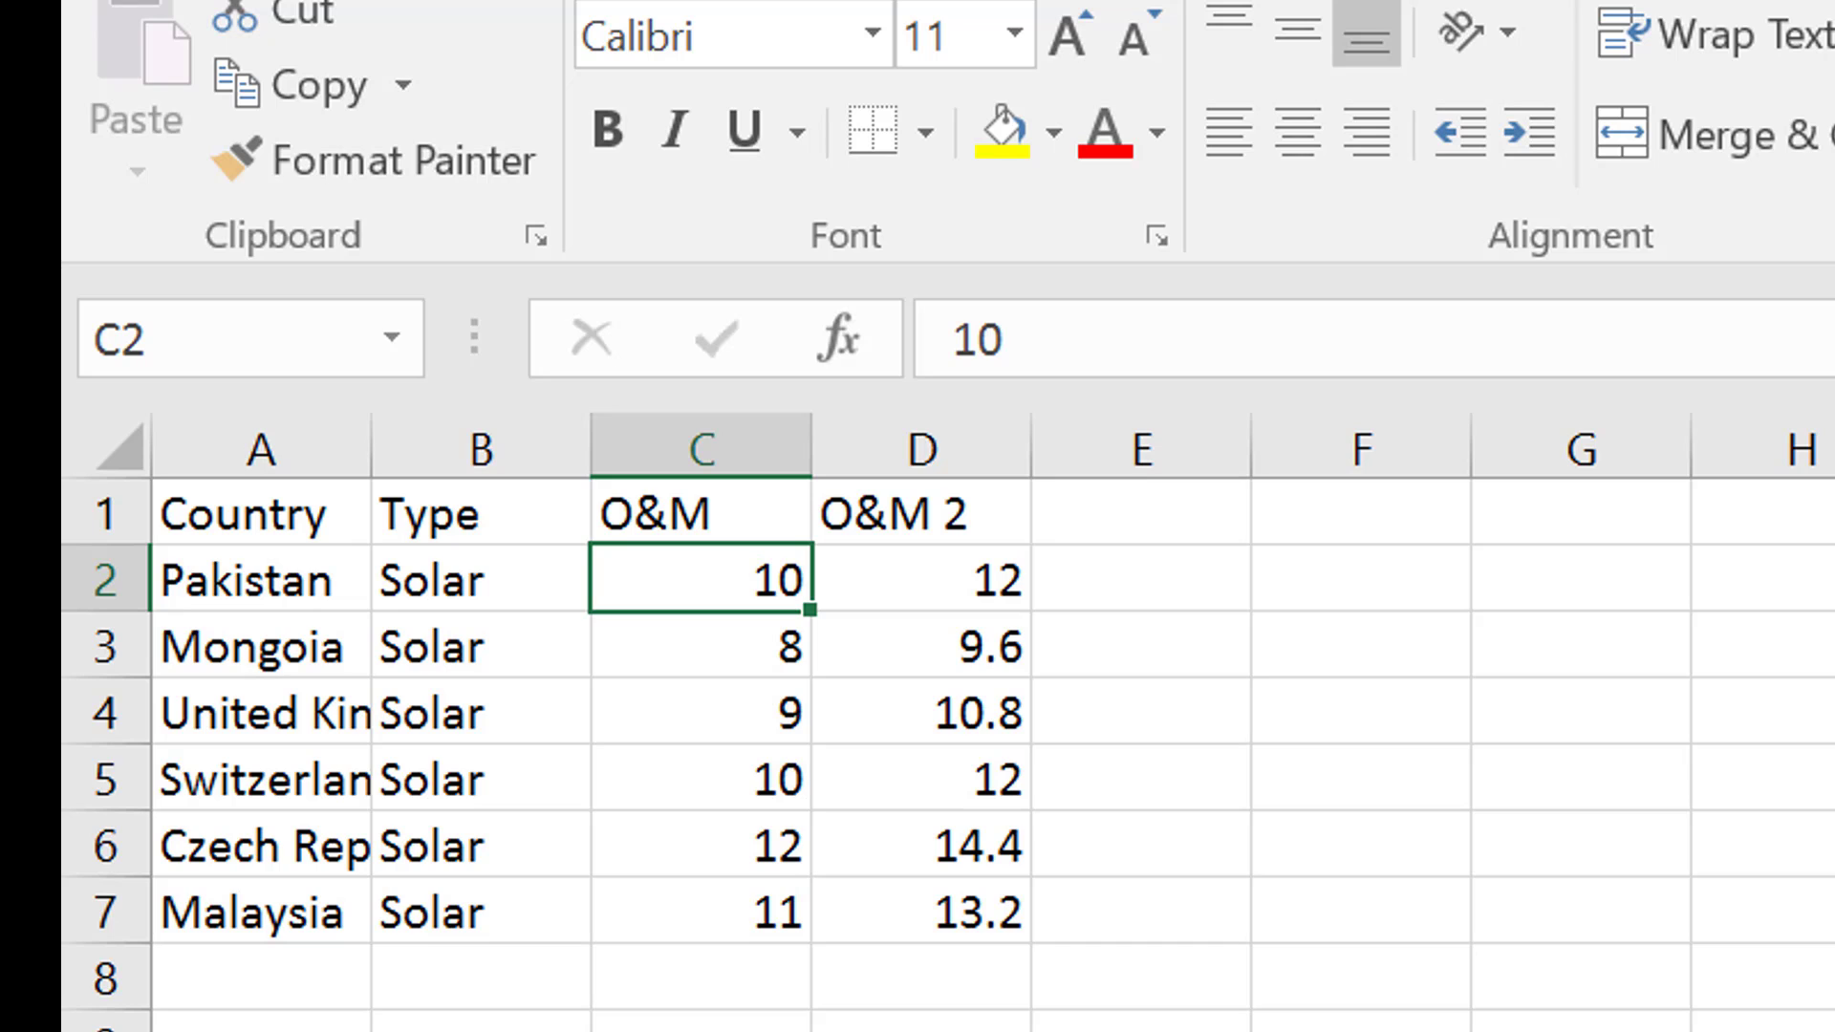
Look through the gas and solar sheets and compare their column headings and layout
key(ctrl+Page_Down)
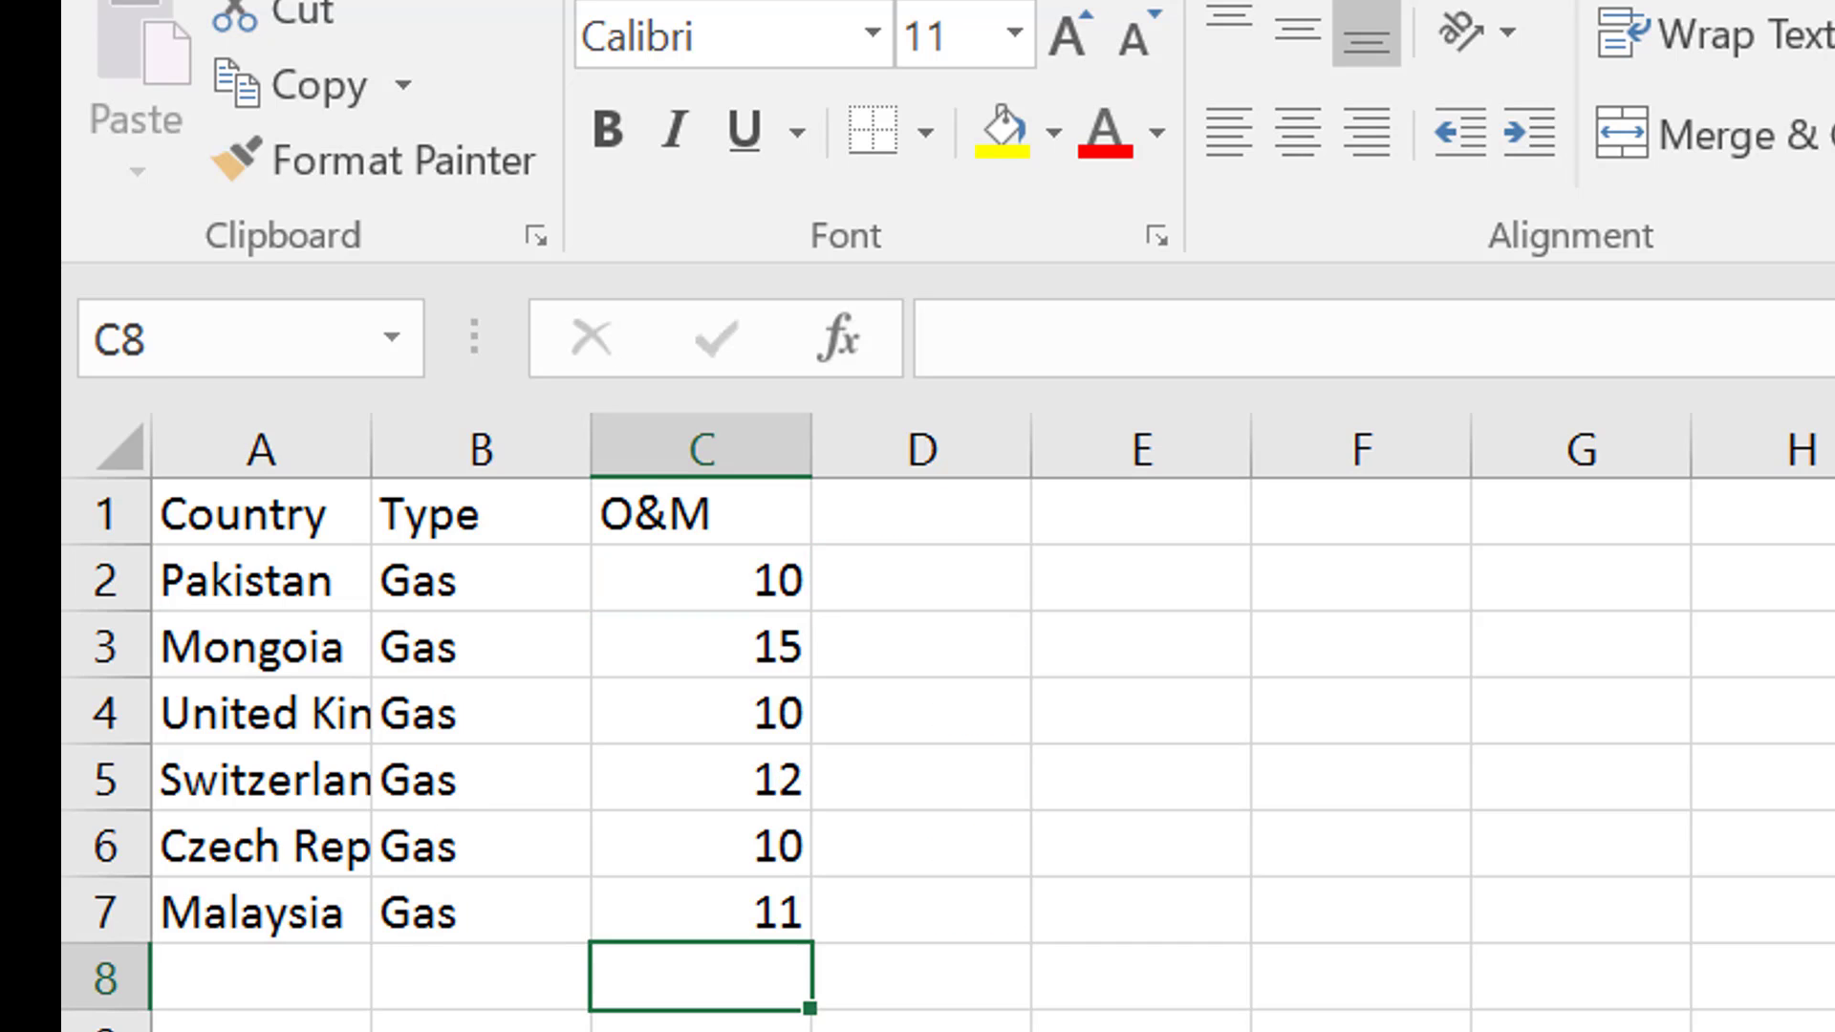
key(ctrl+Page_Up)
key(ctrl+Page_Down)
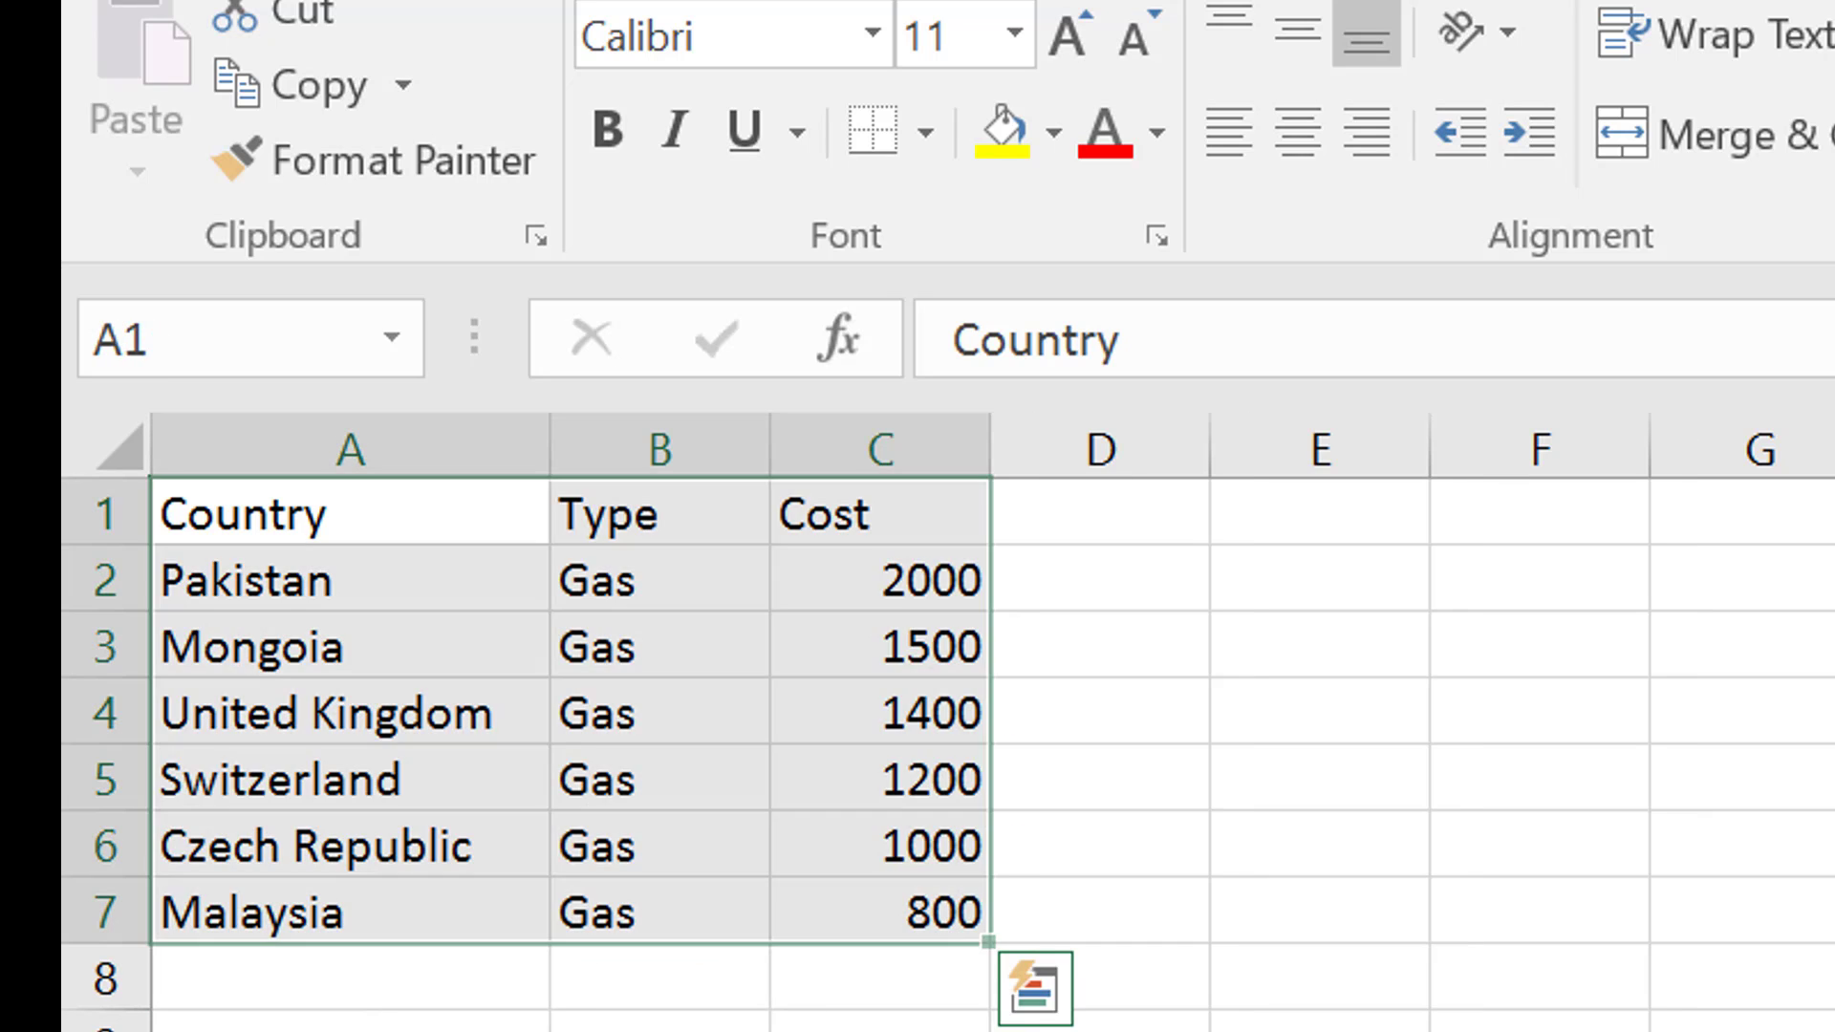
key(ctrl+Page_Down)
key(ctrl+Page_Up)
key(ctrl+Home)
key(Right)
key(Right)
key(Right)
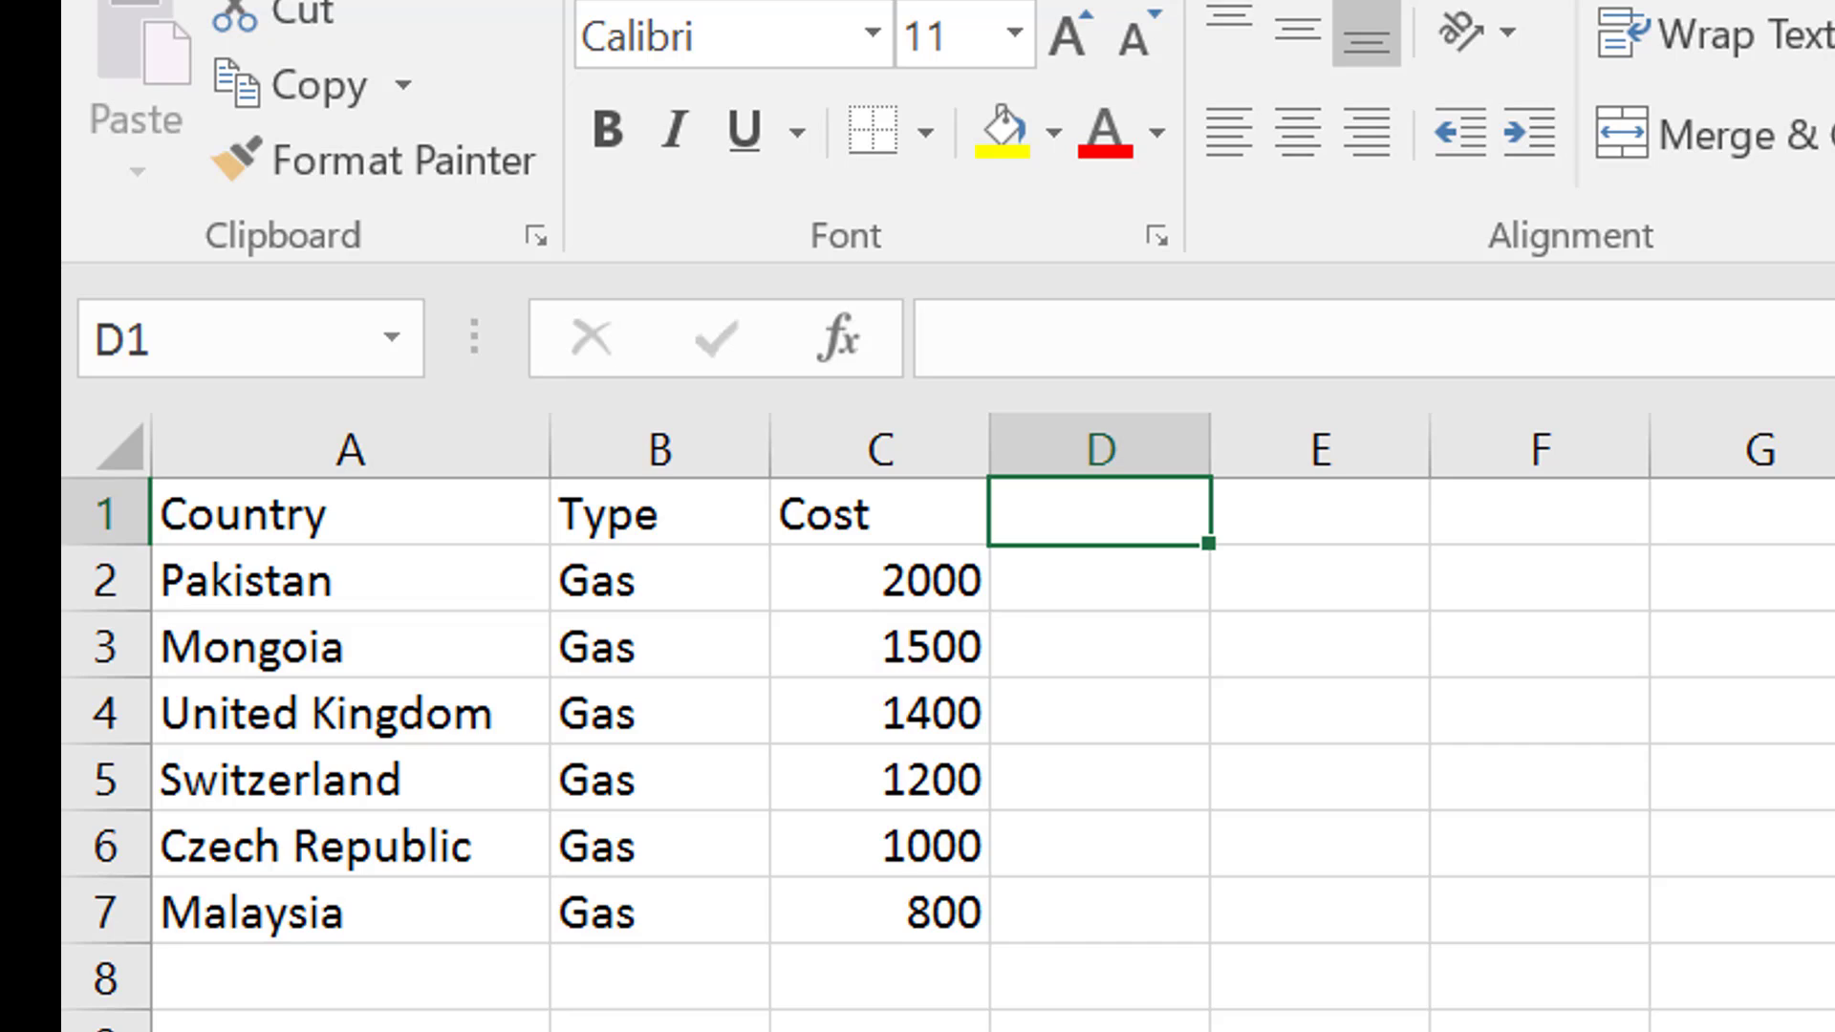
key(ctrl+Page_Down)
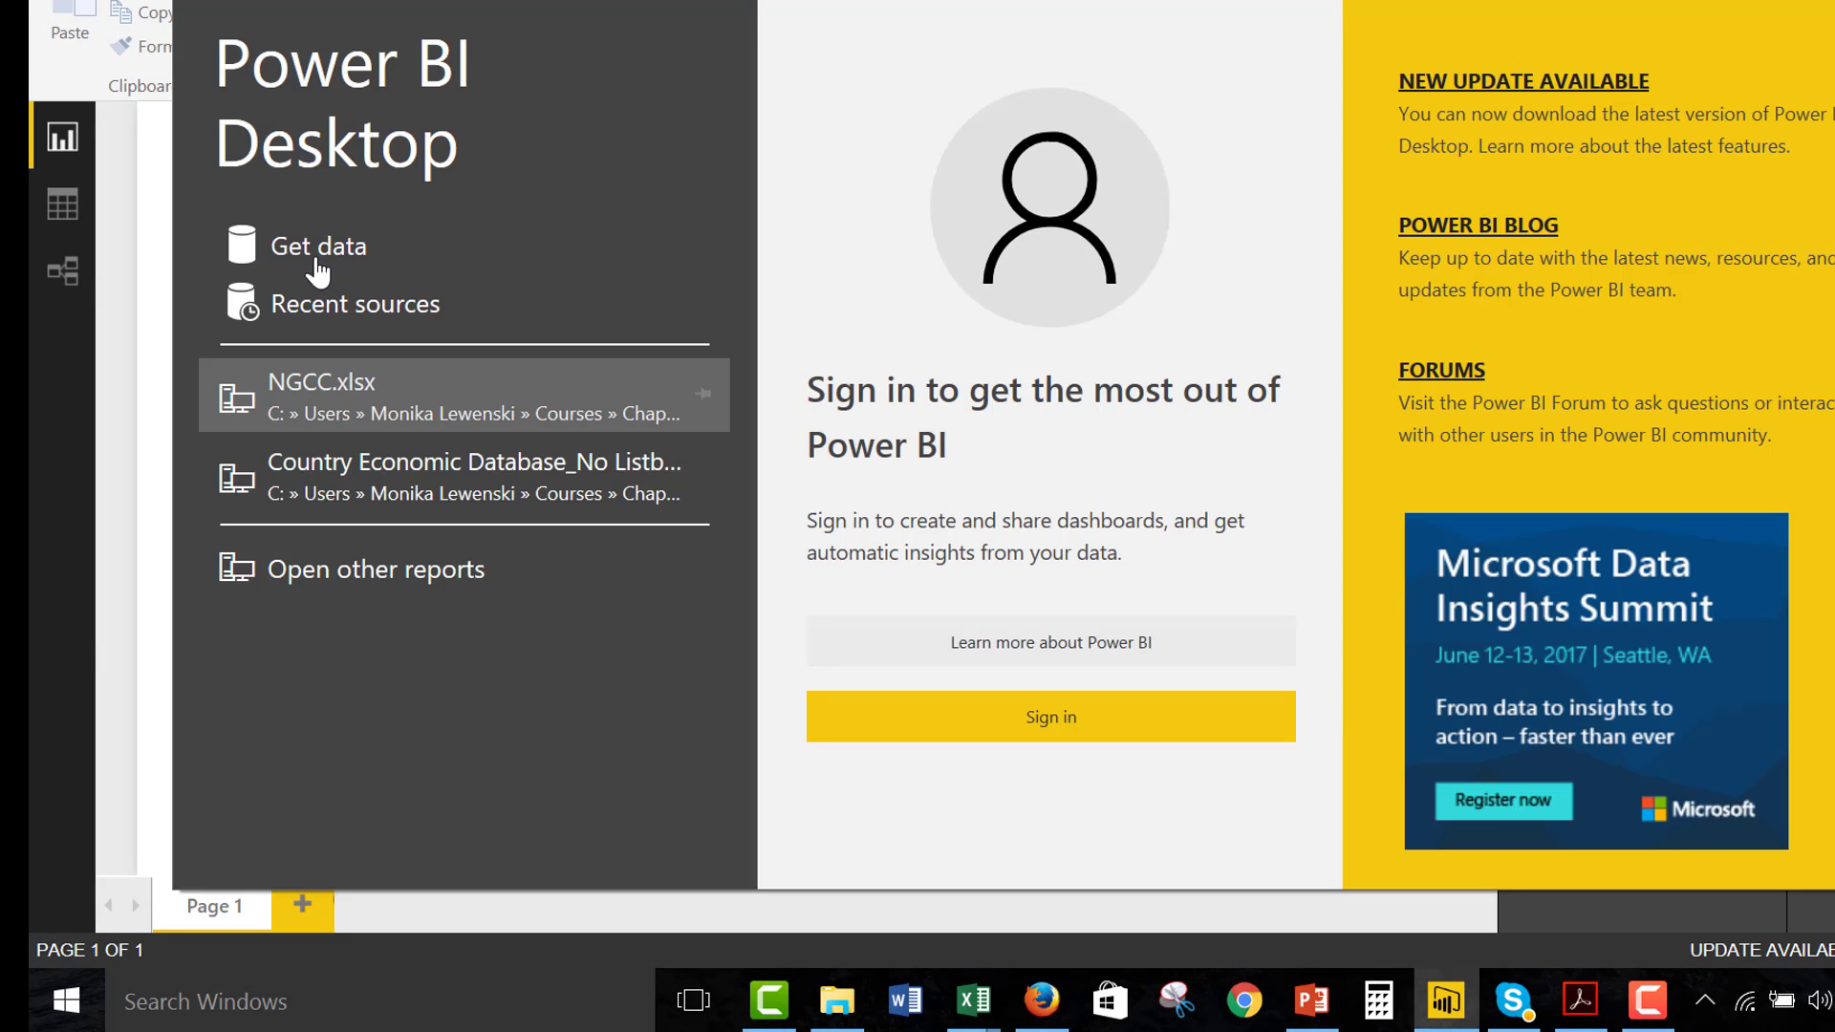
Switch to Power BI Desktop and connect to the Excel workbook Test Append.xlsx
click(319, 260)
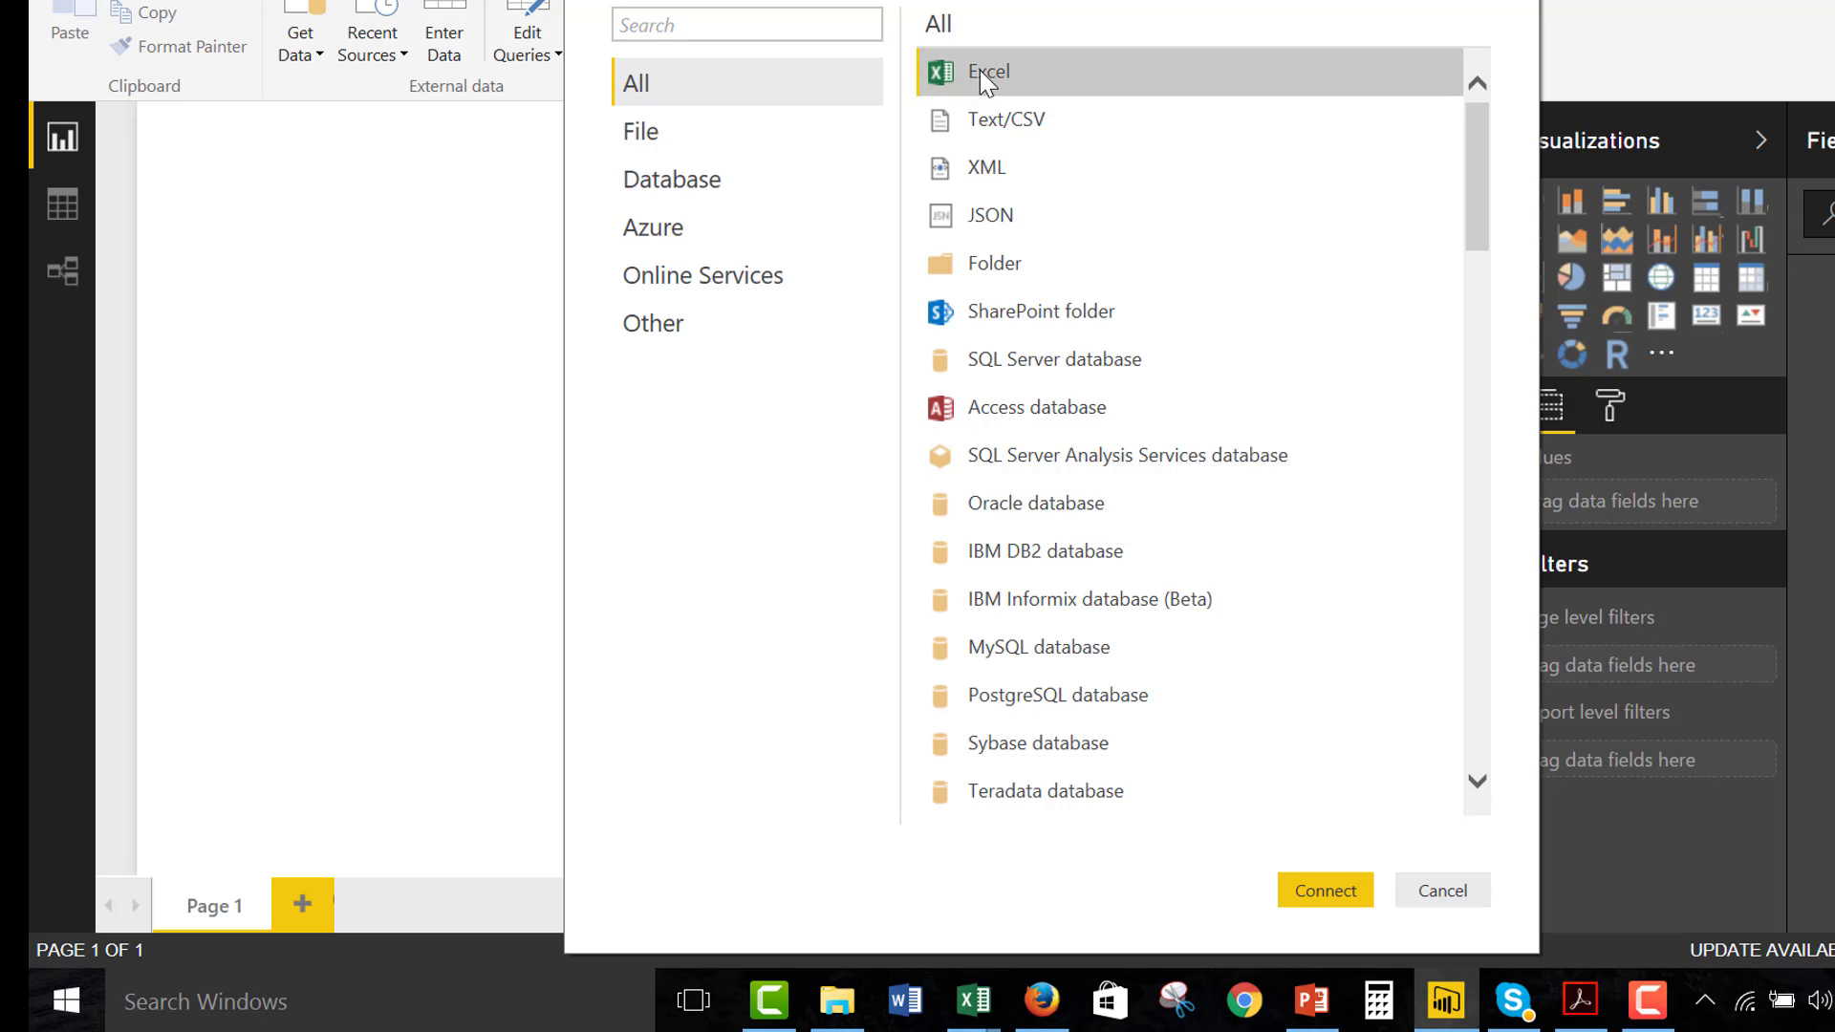
double_click(979, 71)
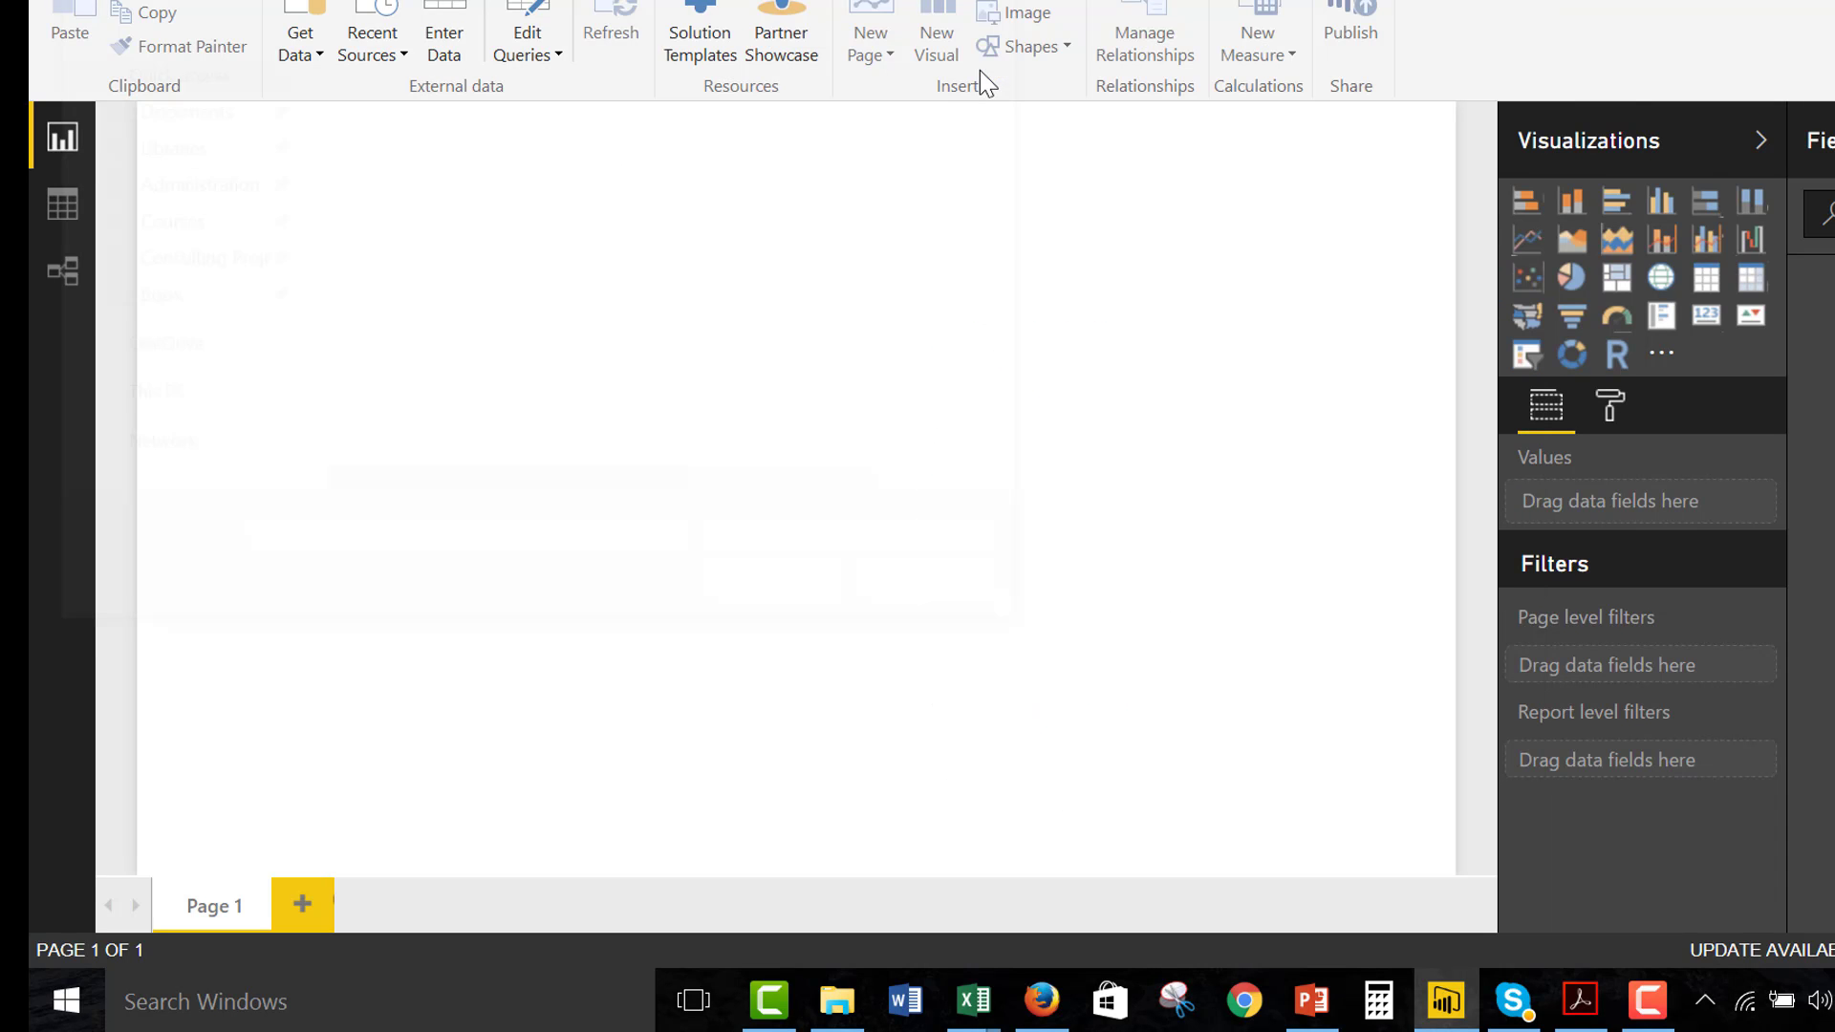
double_click(478, 340)
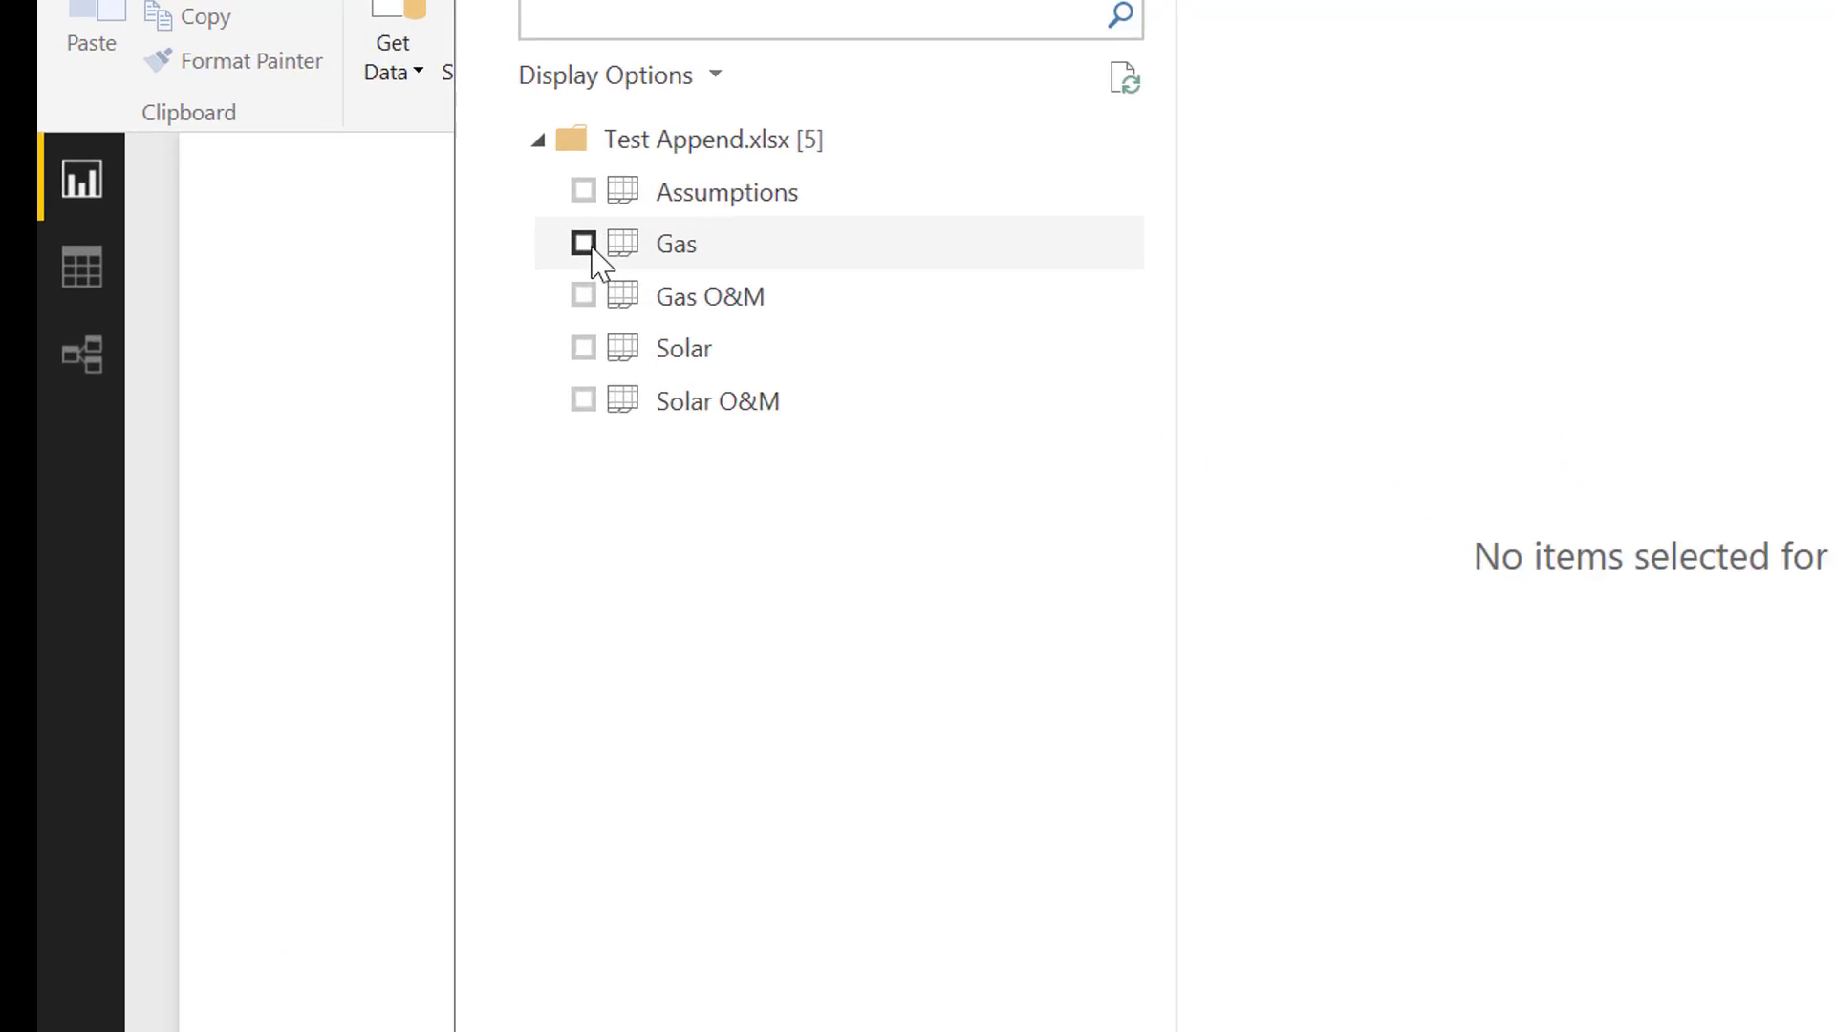
Load the Assumptions, Gas, Gas O&M, Solar and Solar O&M sheets and open the Query Editor
click(446, 186)
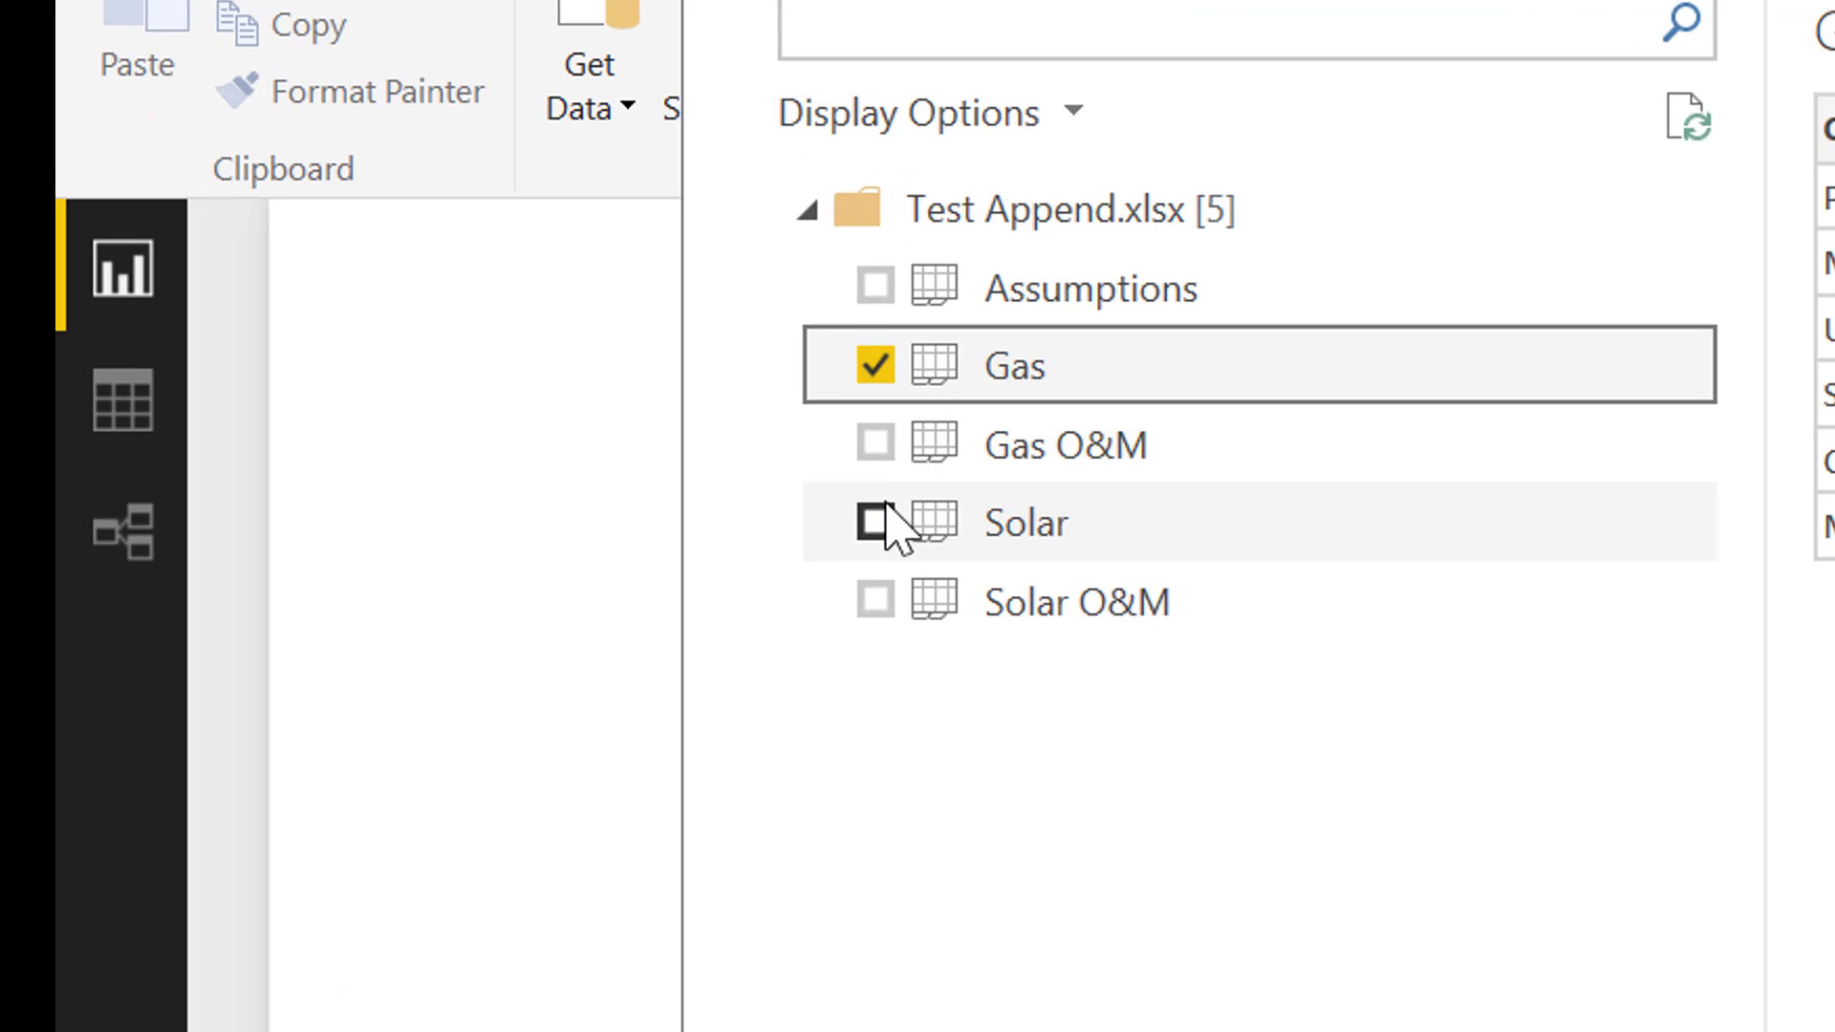
click(874, 523)
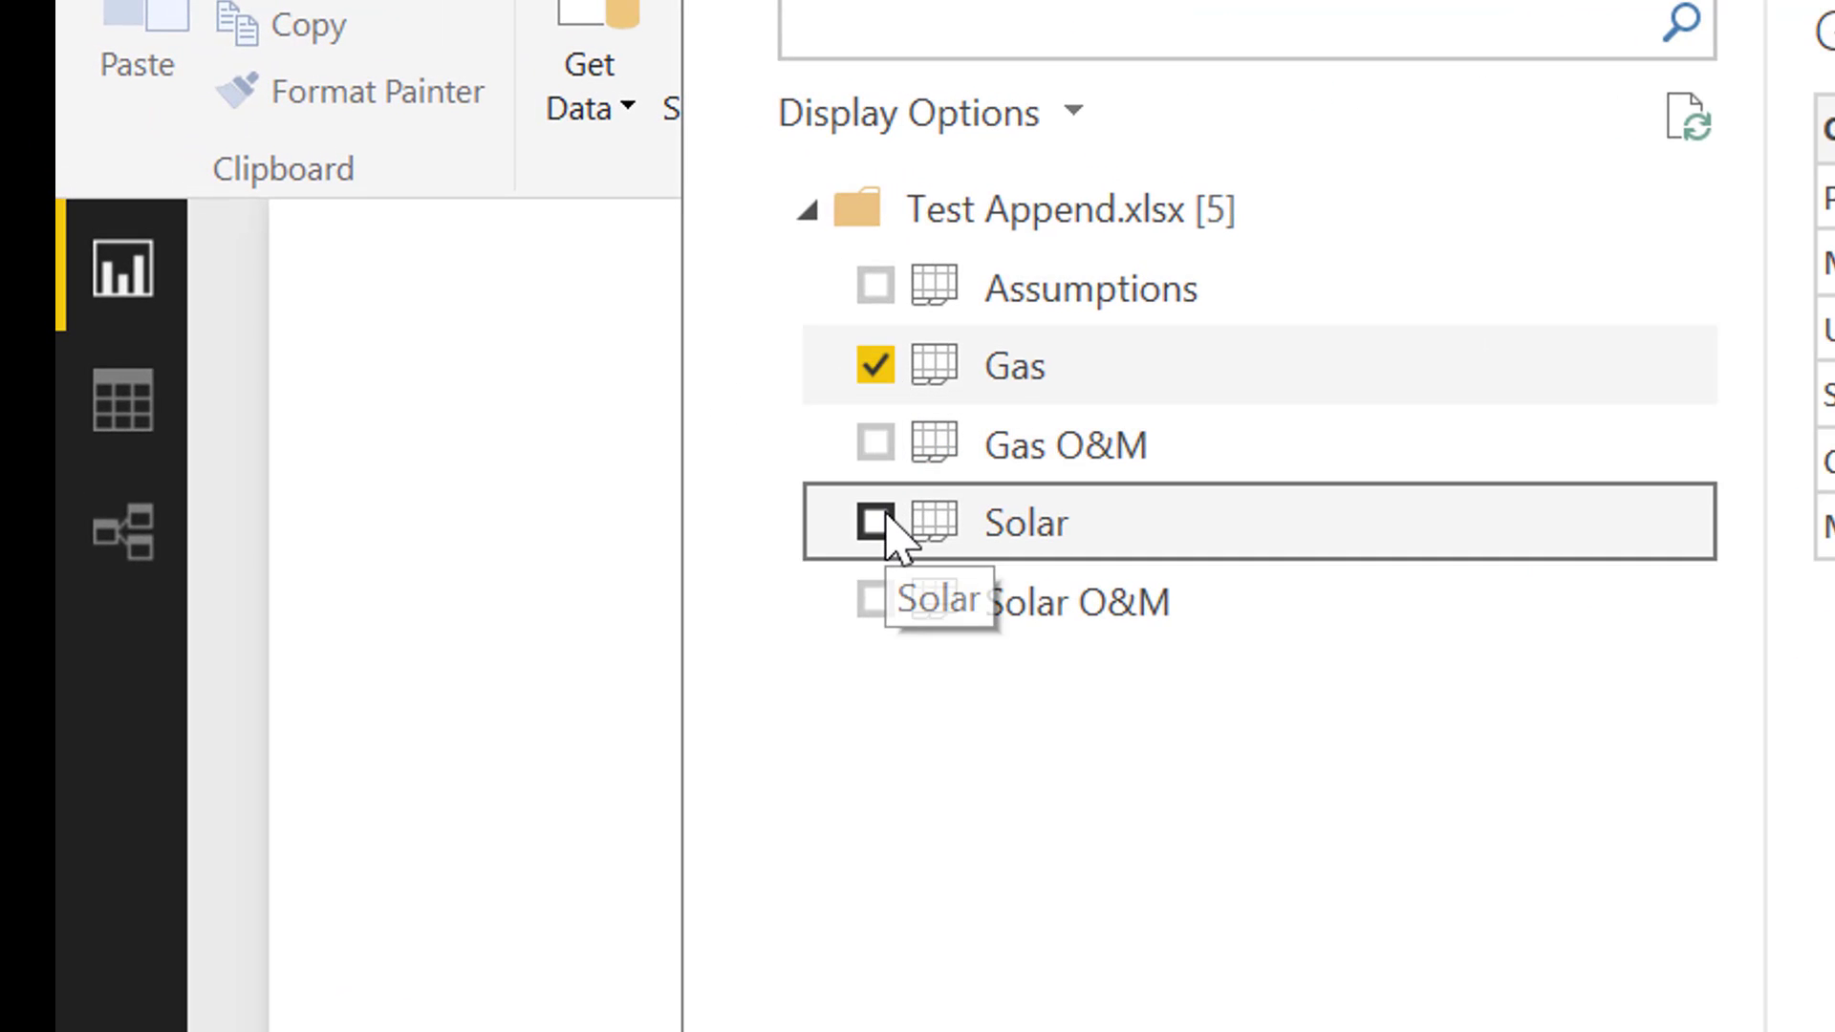
click(874, 443)
click(876, 444)
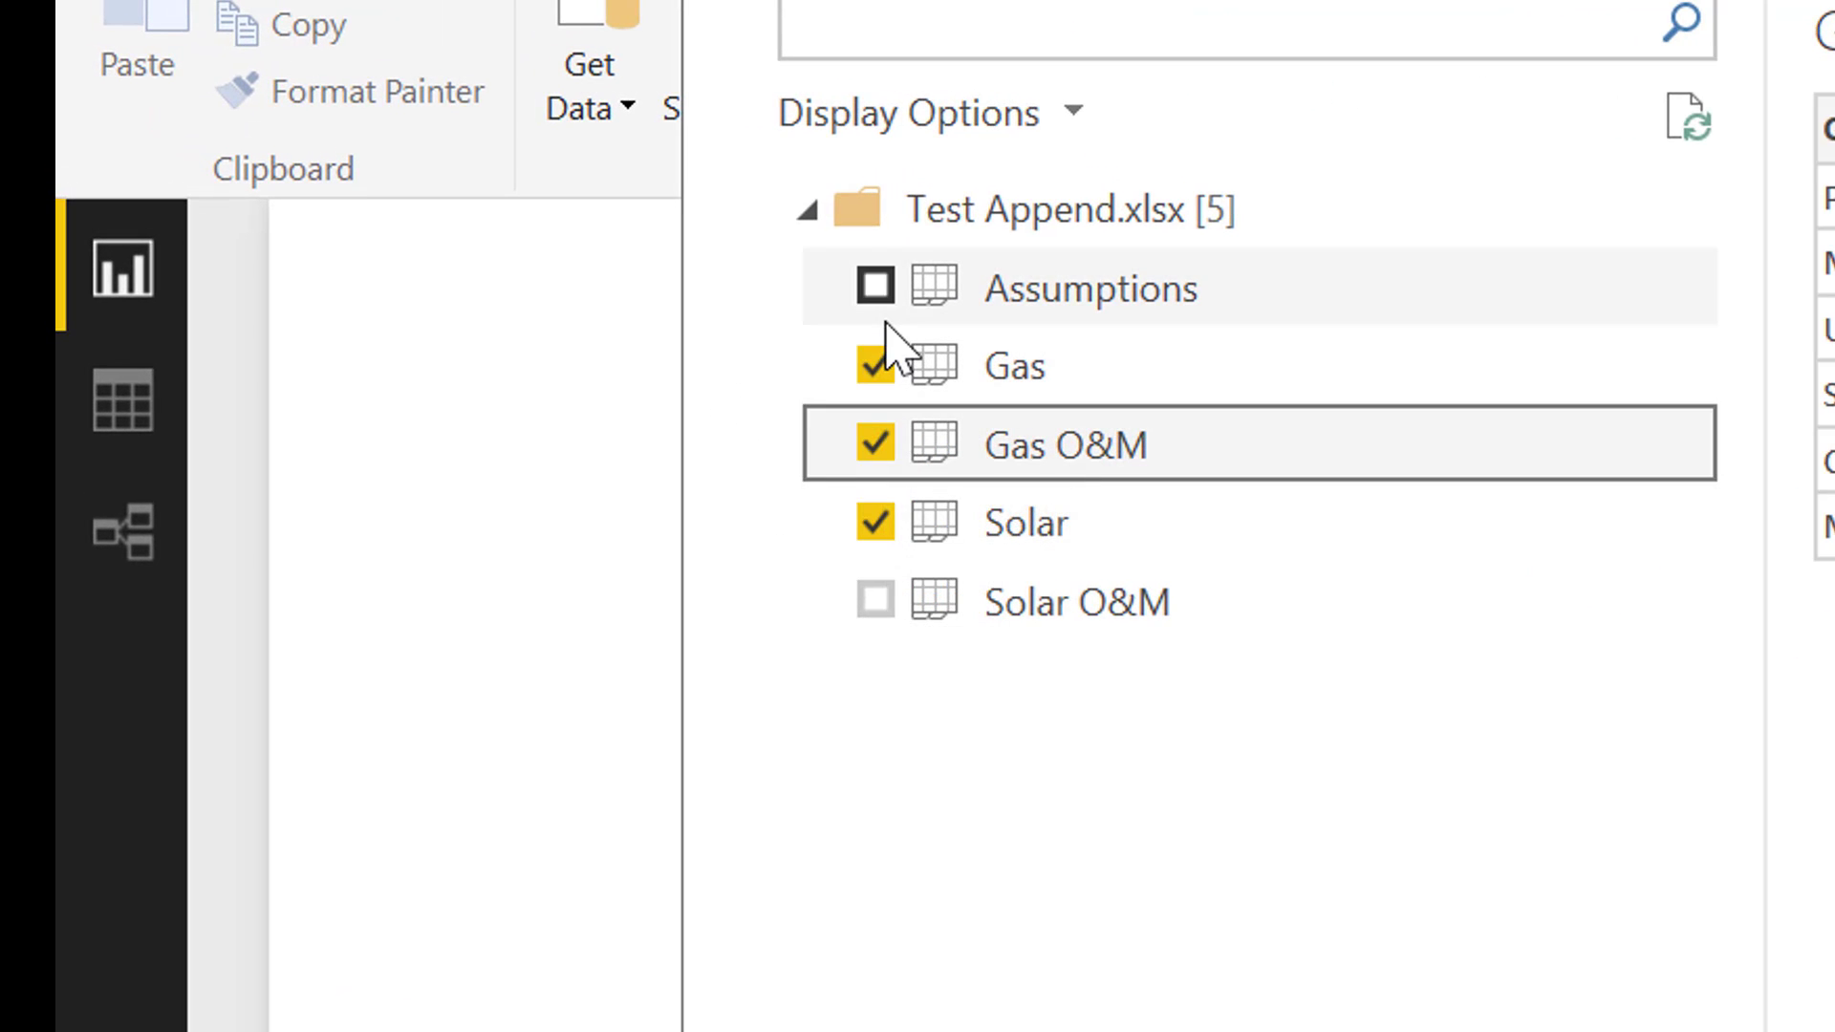
click(876, 286)
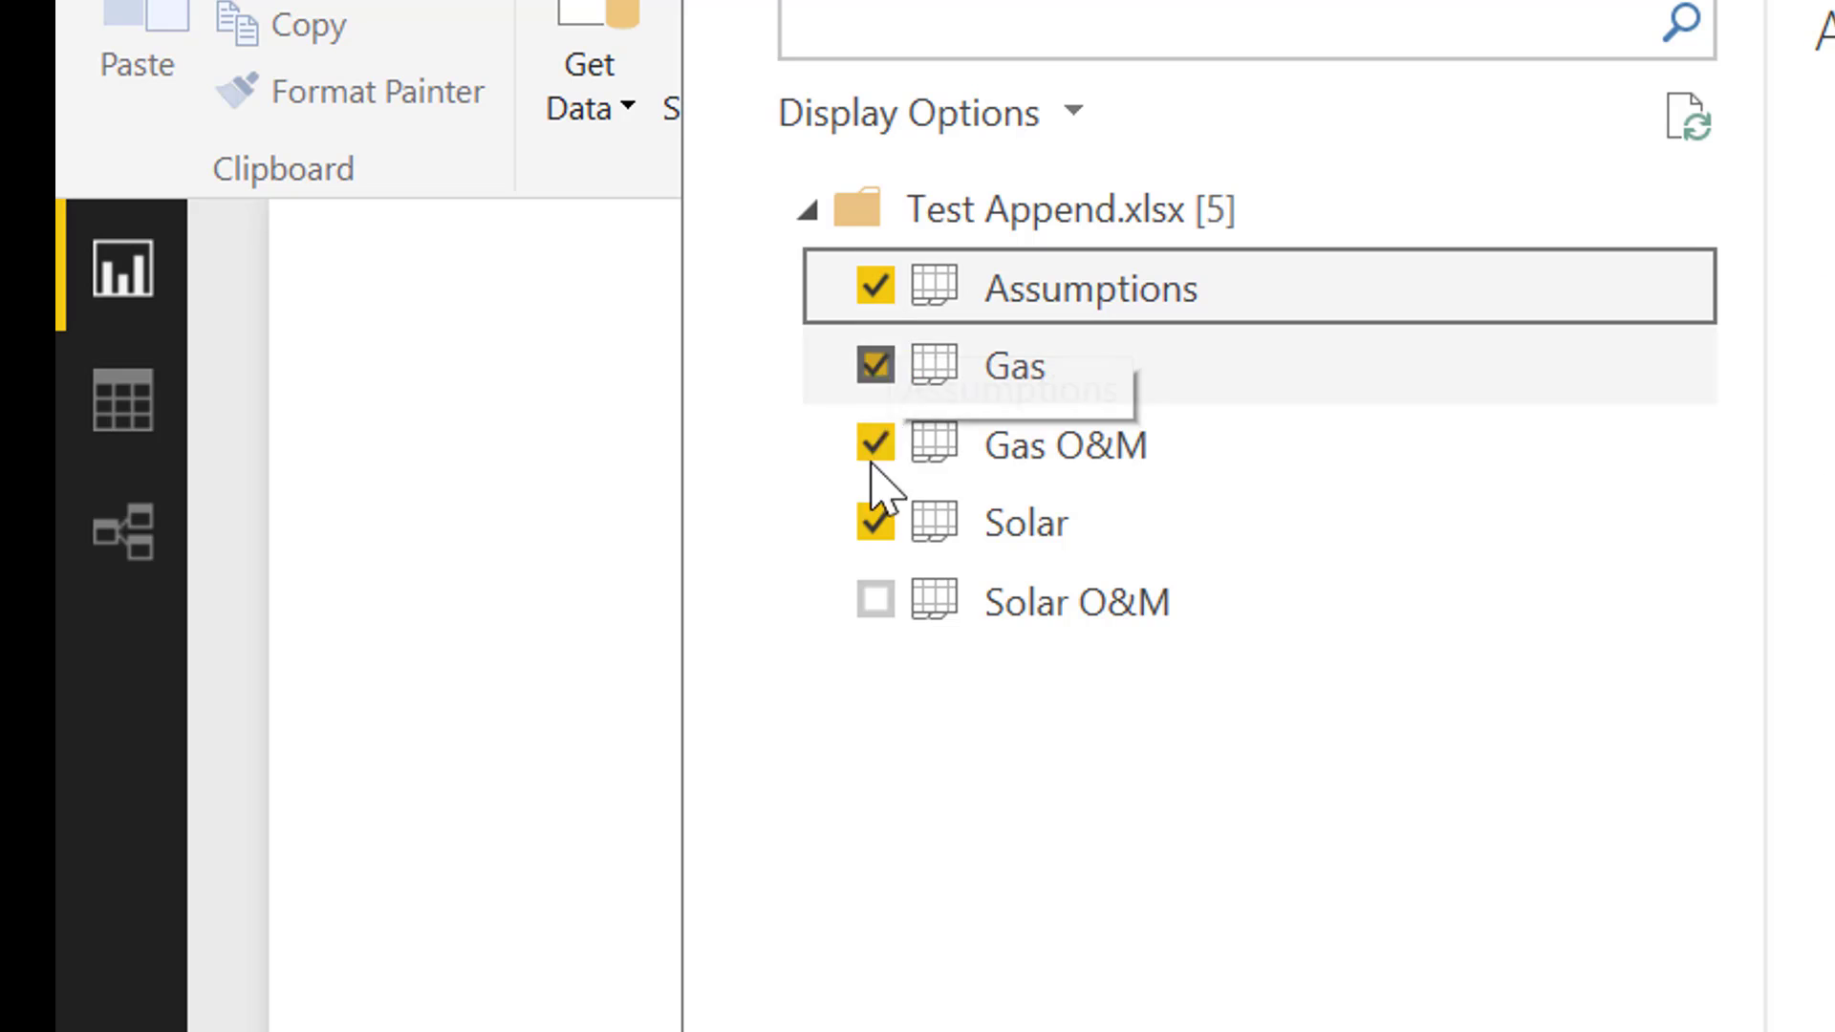
click(876, 599)
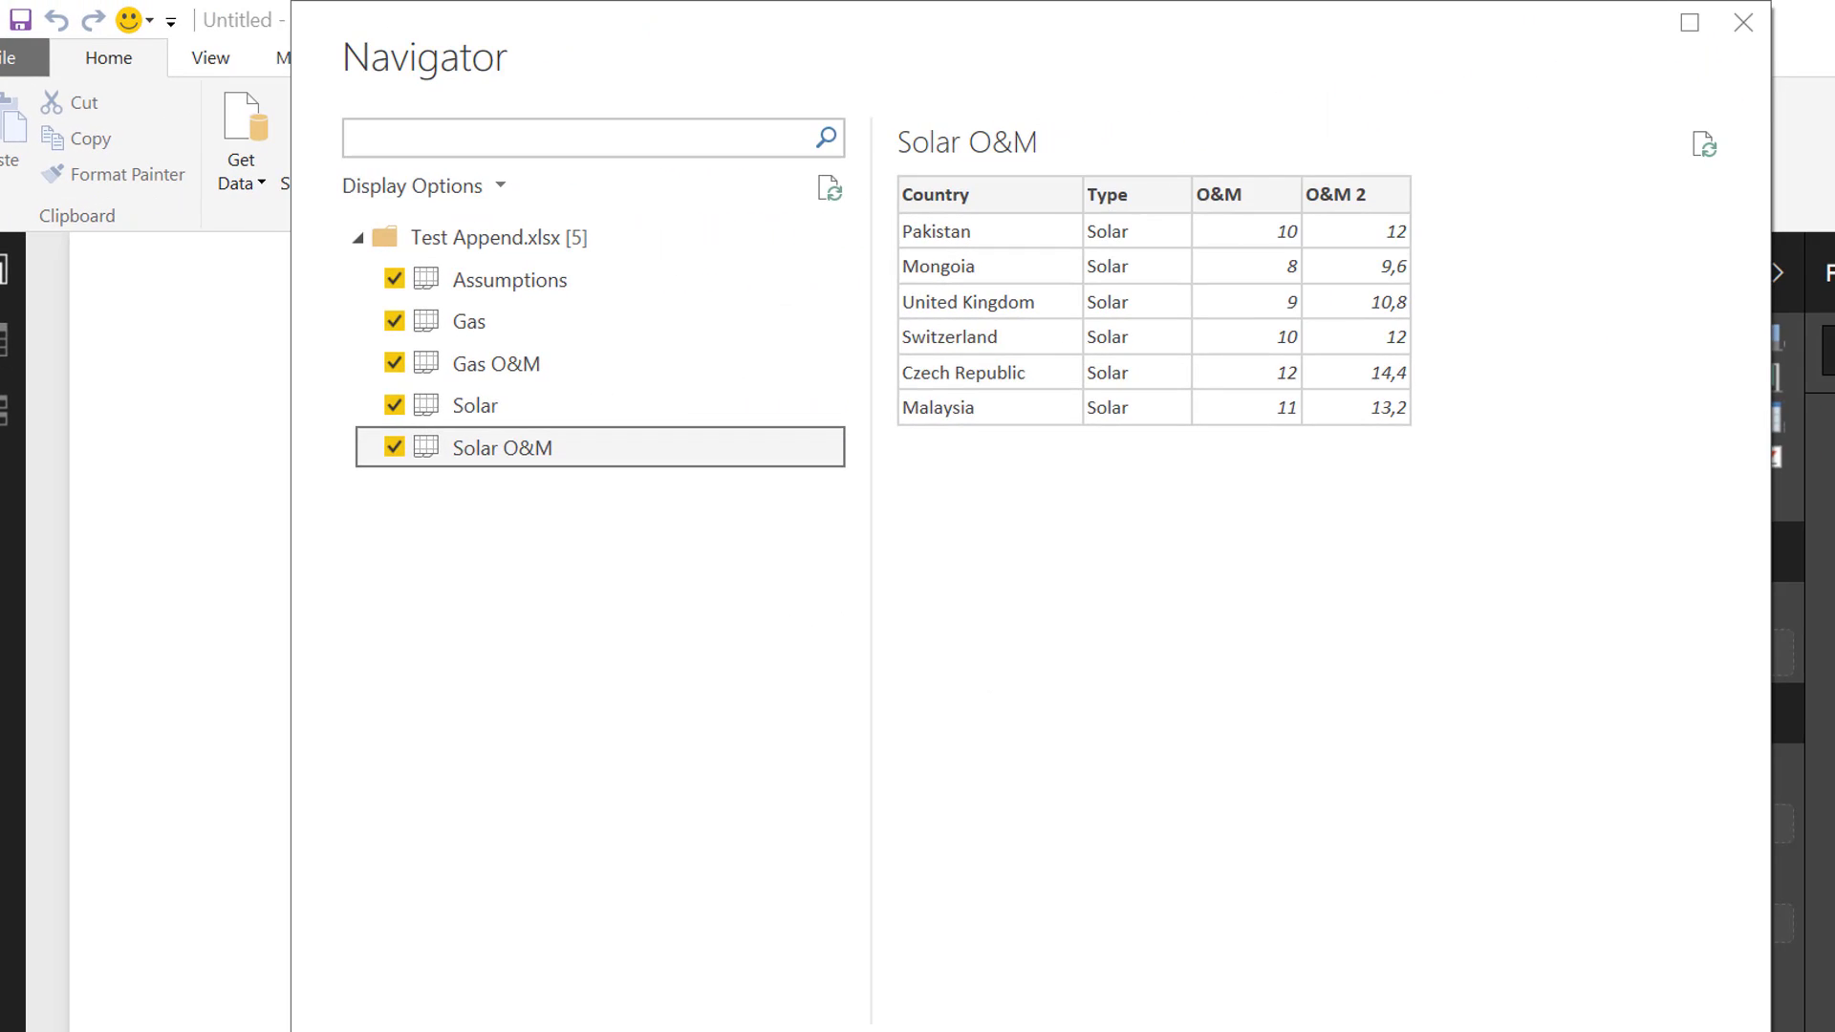
click(1530, 1031)
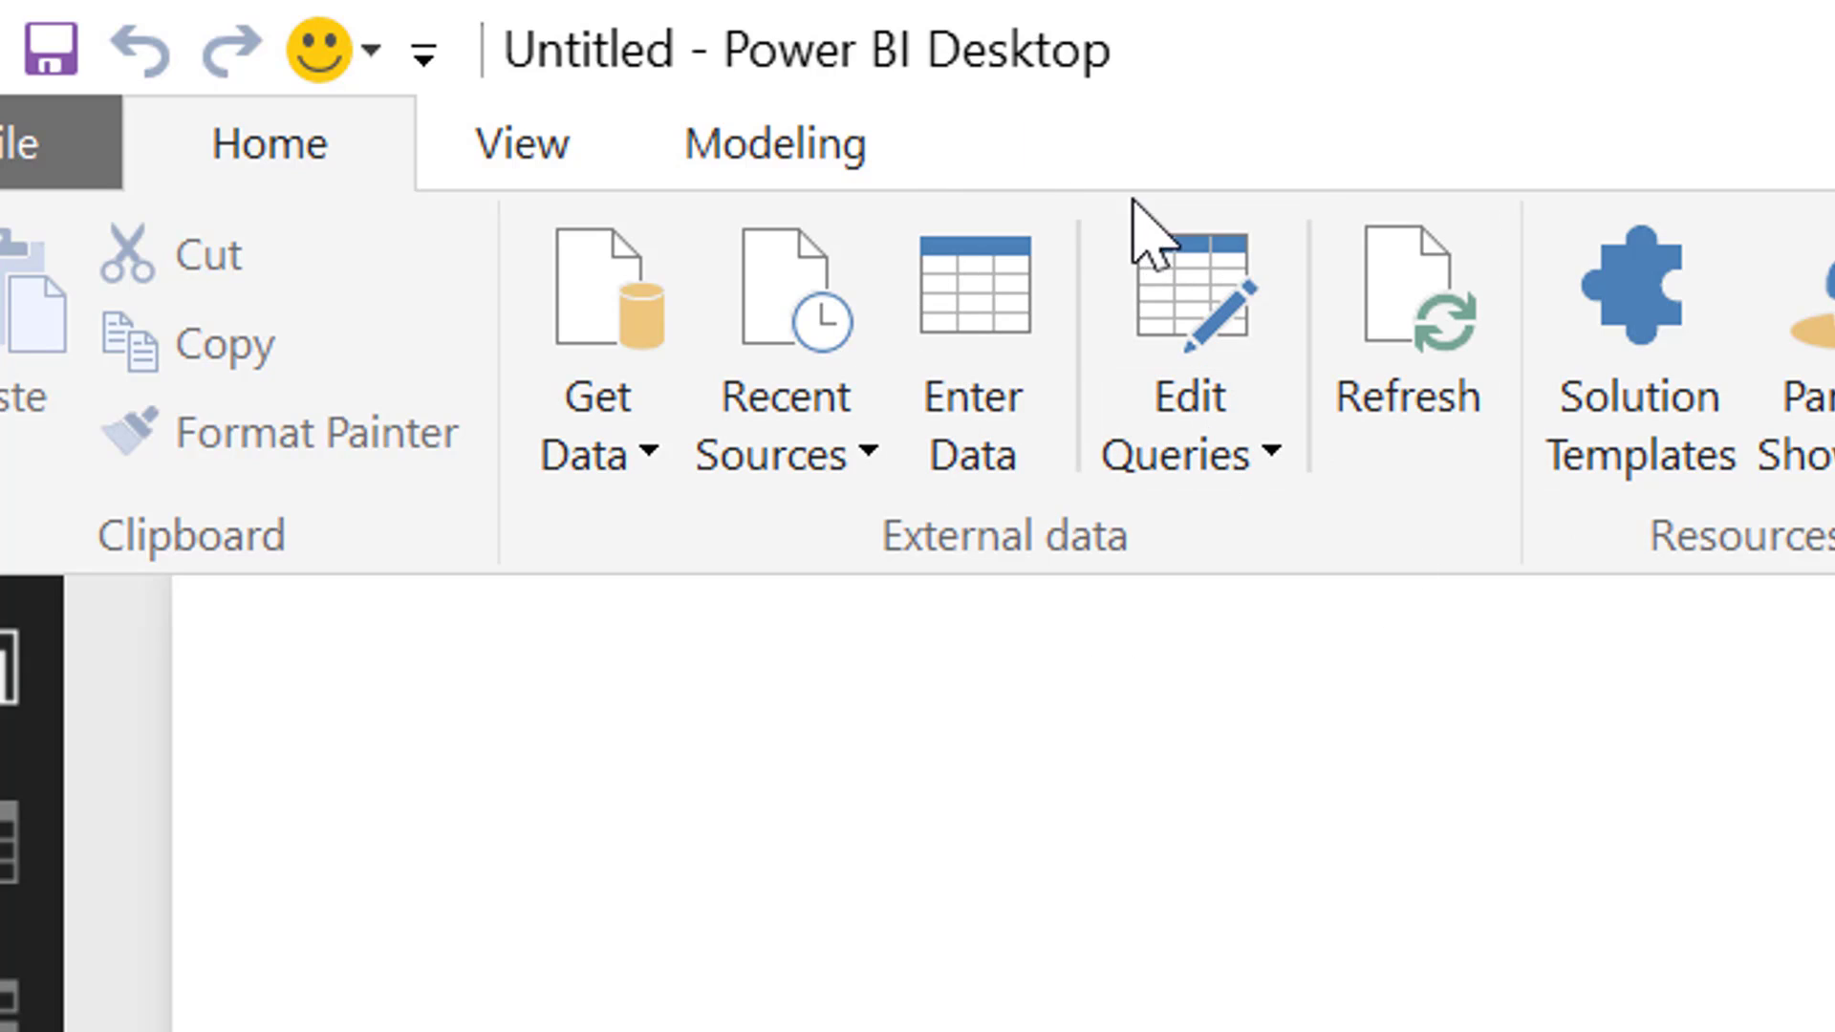
click(1207, 460)
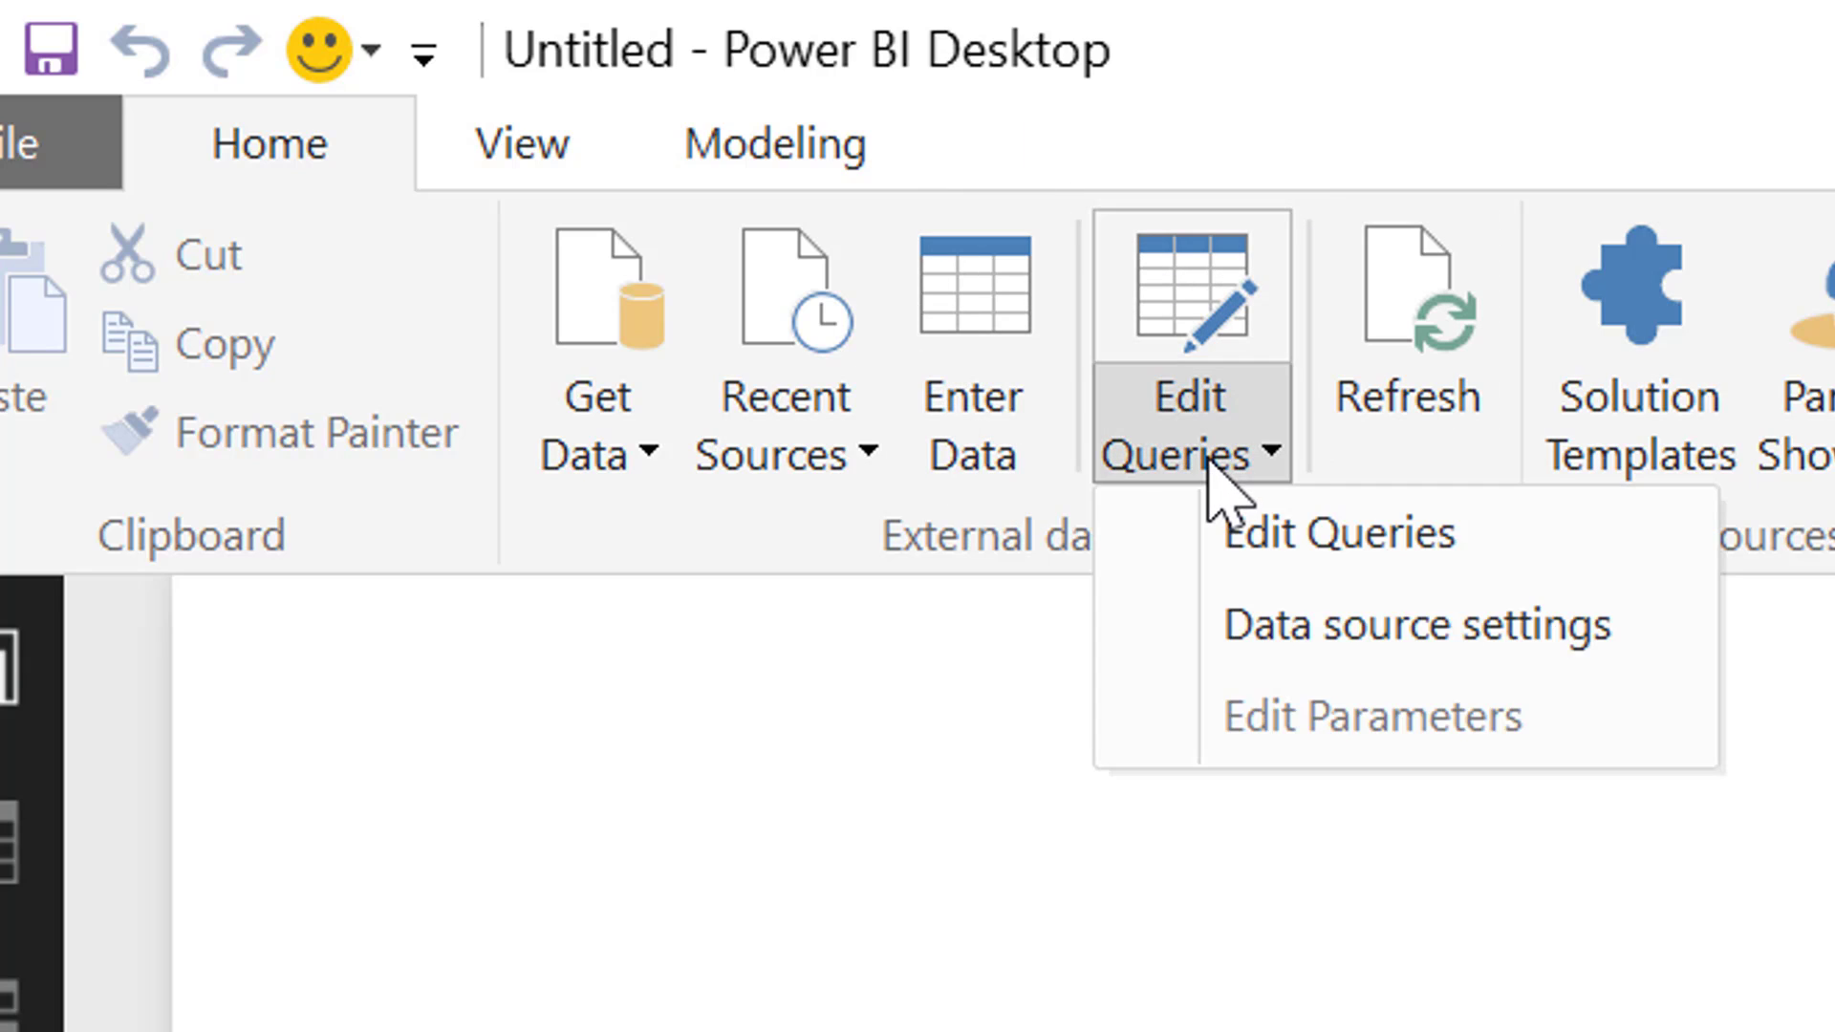
click(1278, 532)
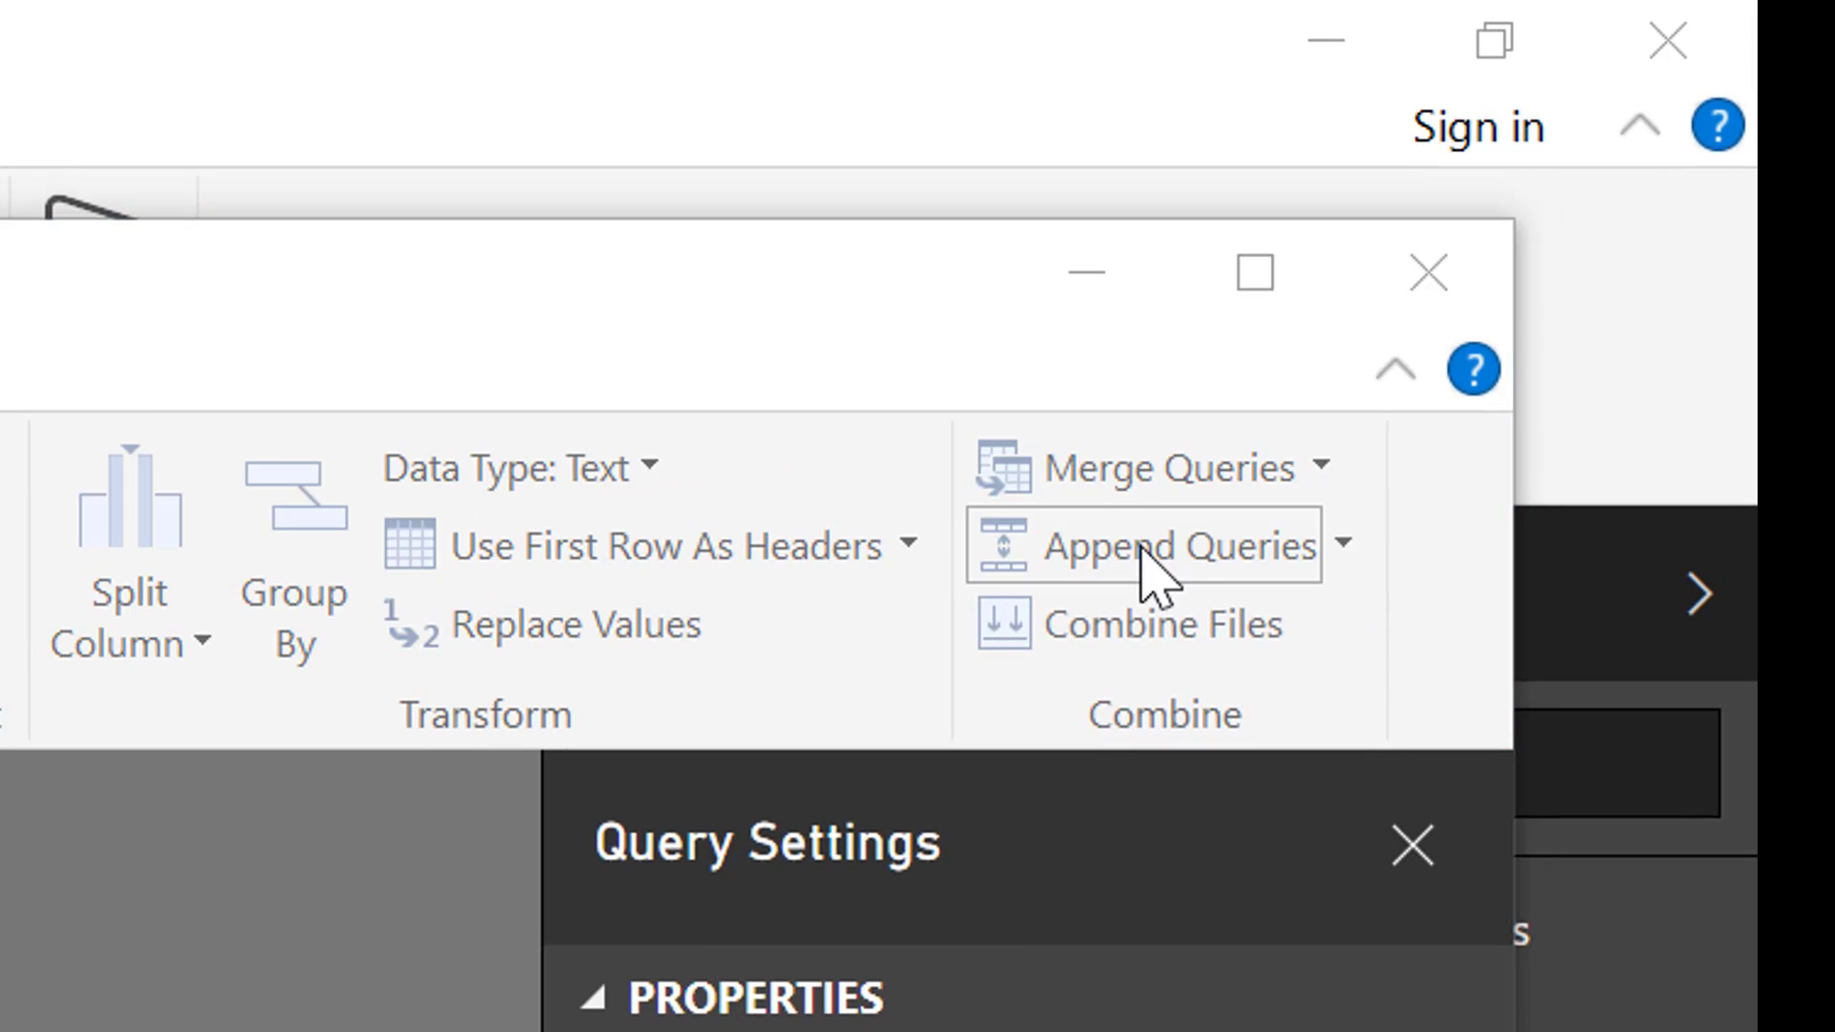
Try appending the Solar table to the existing Gas query, and remove the Appended Query step
click(1151, 570)
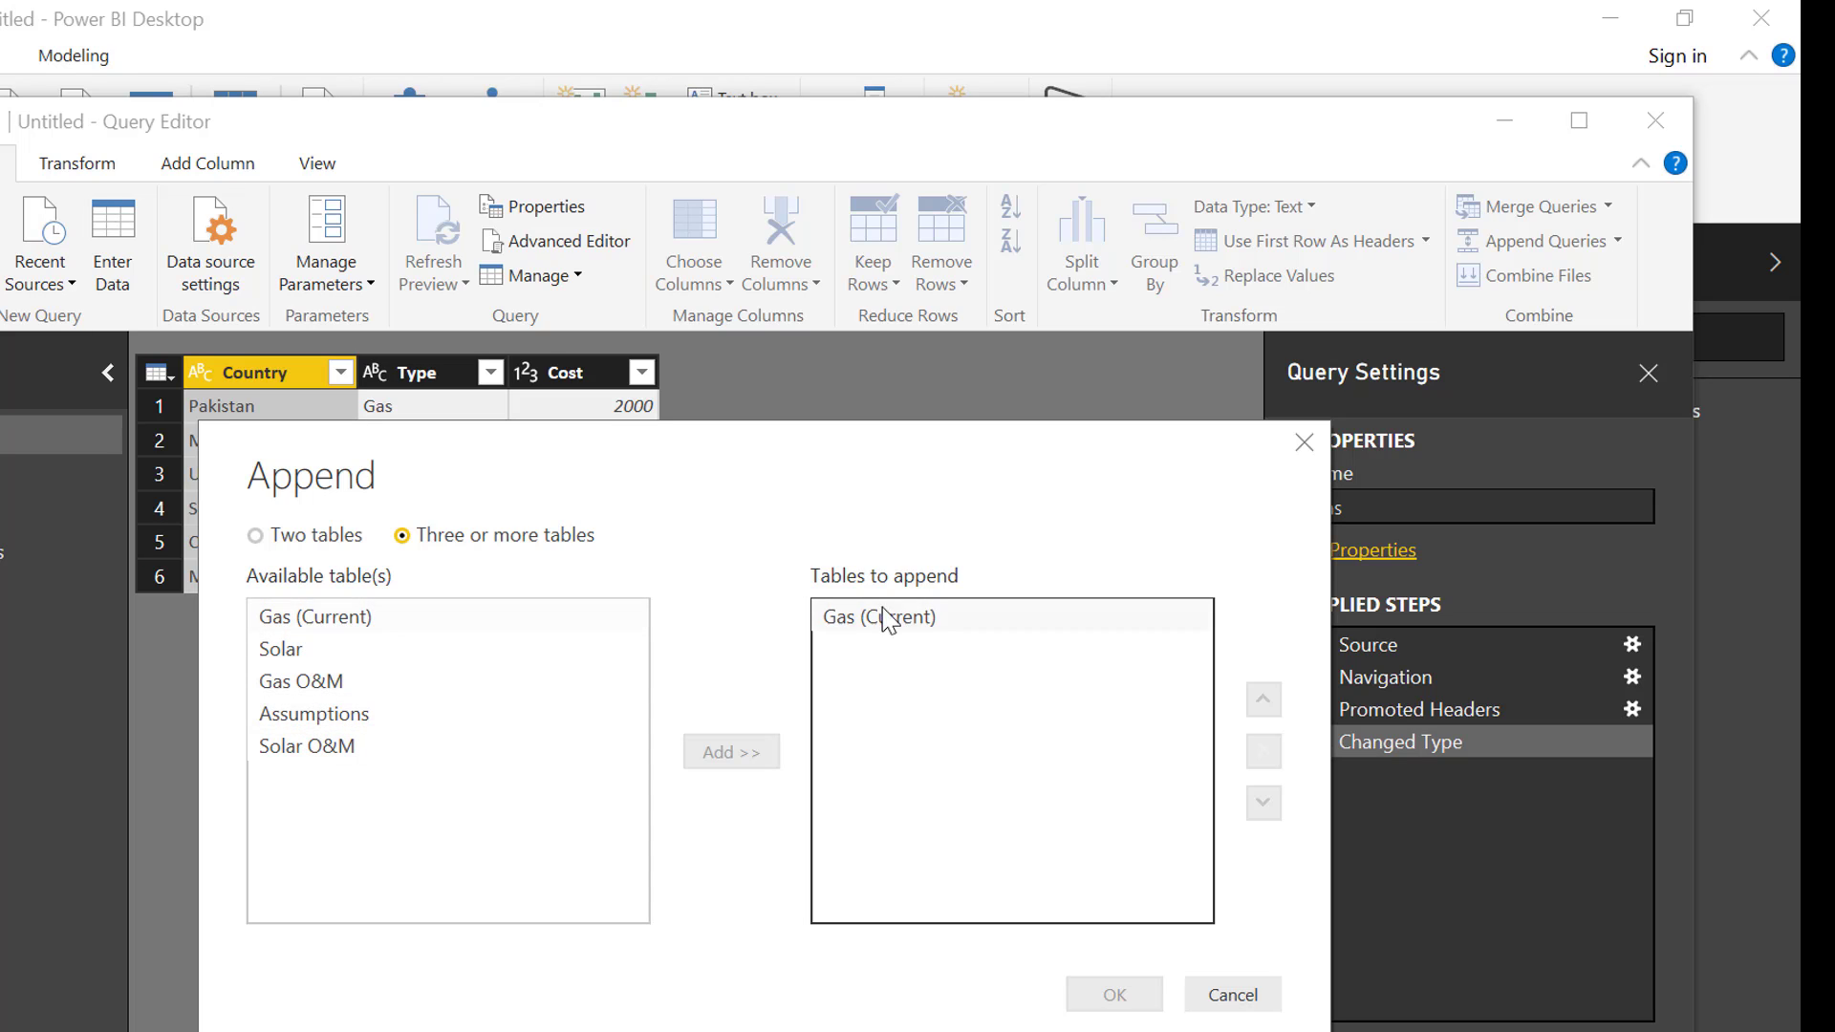
click(346, 652)
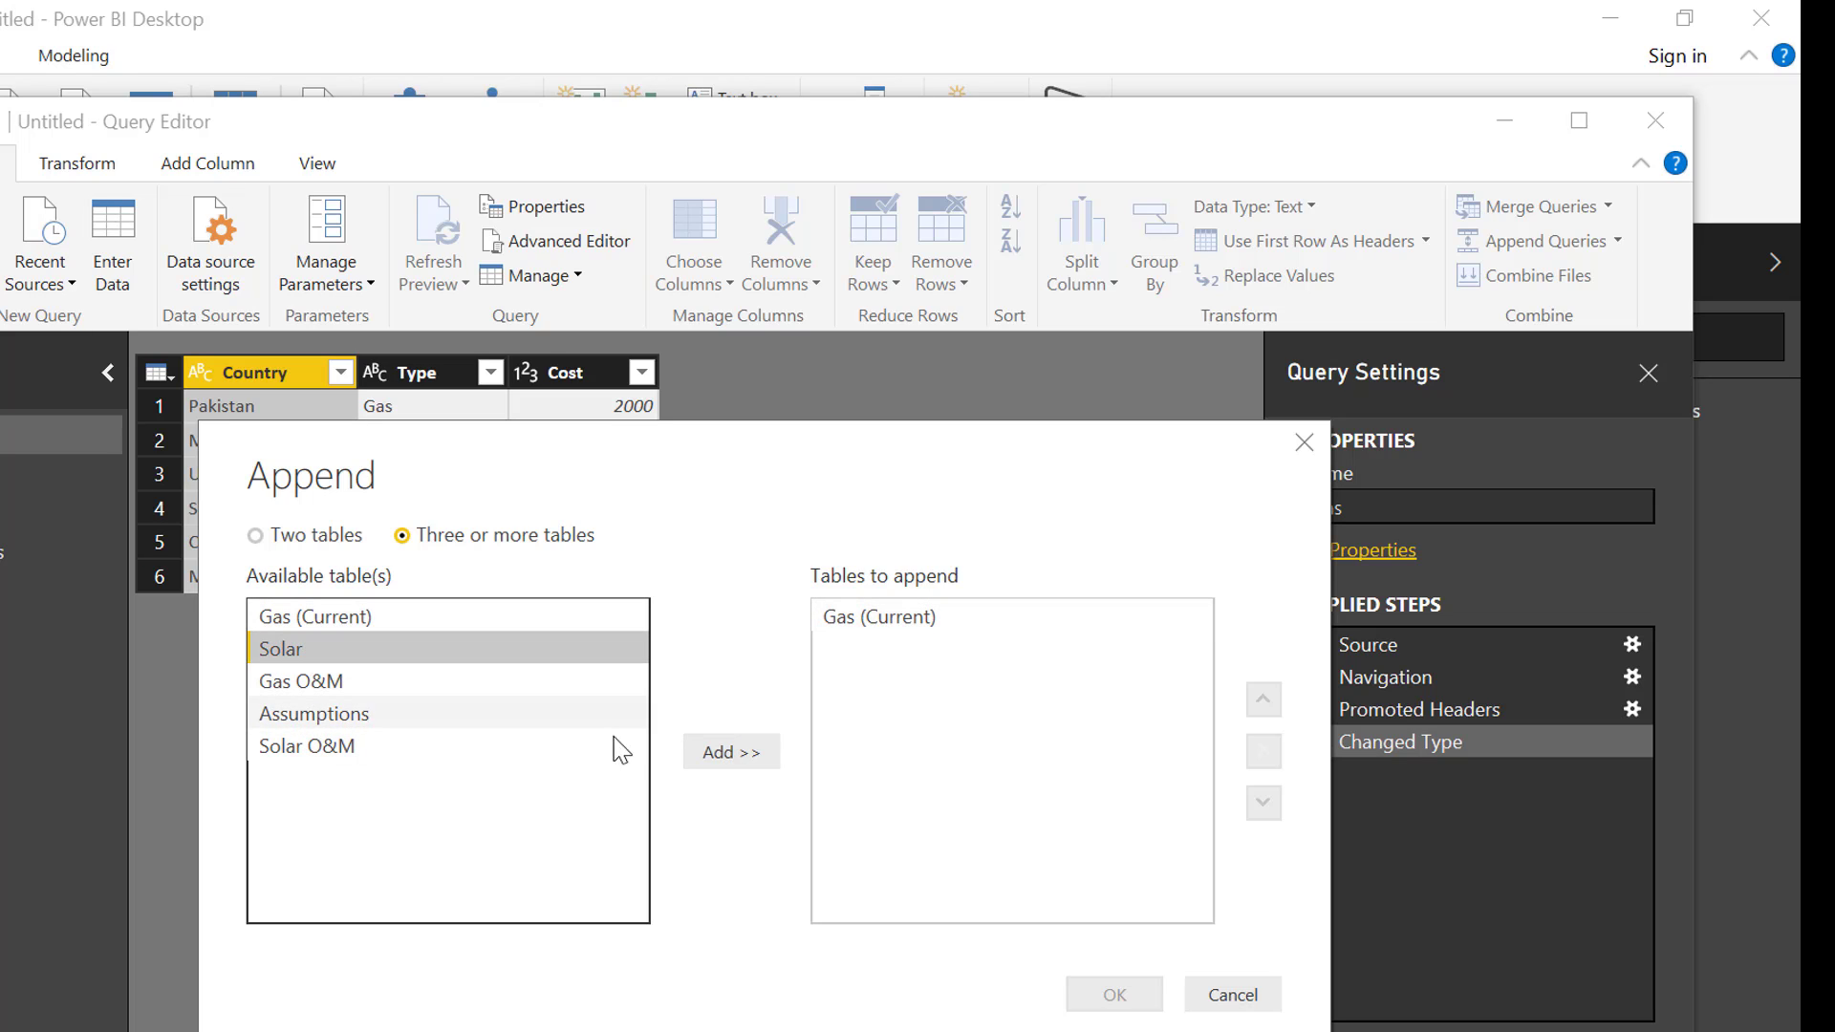
click(718, 755)
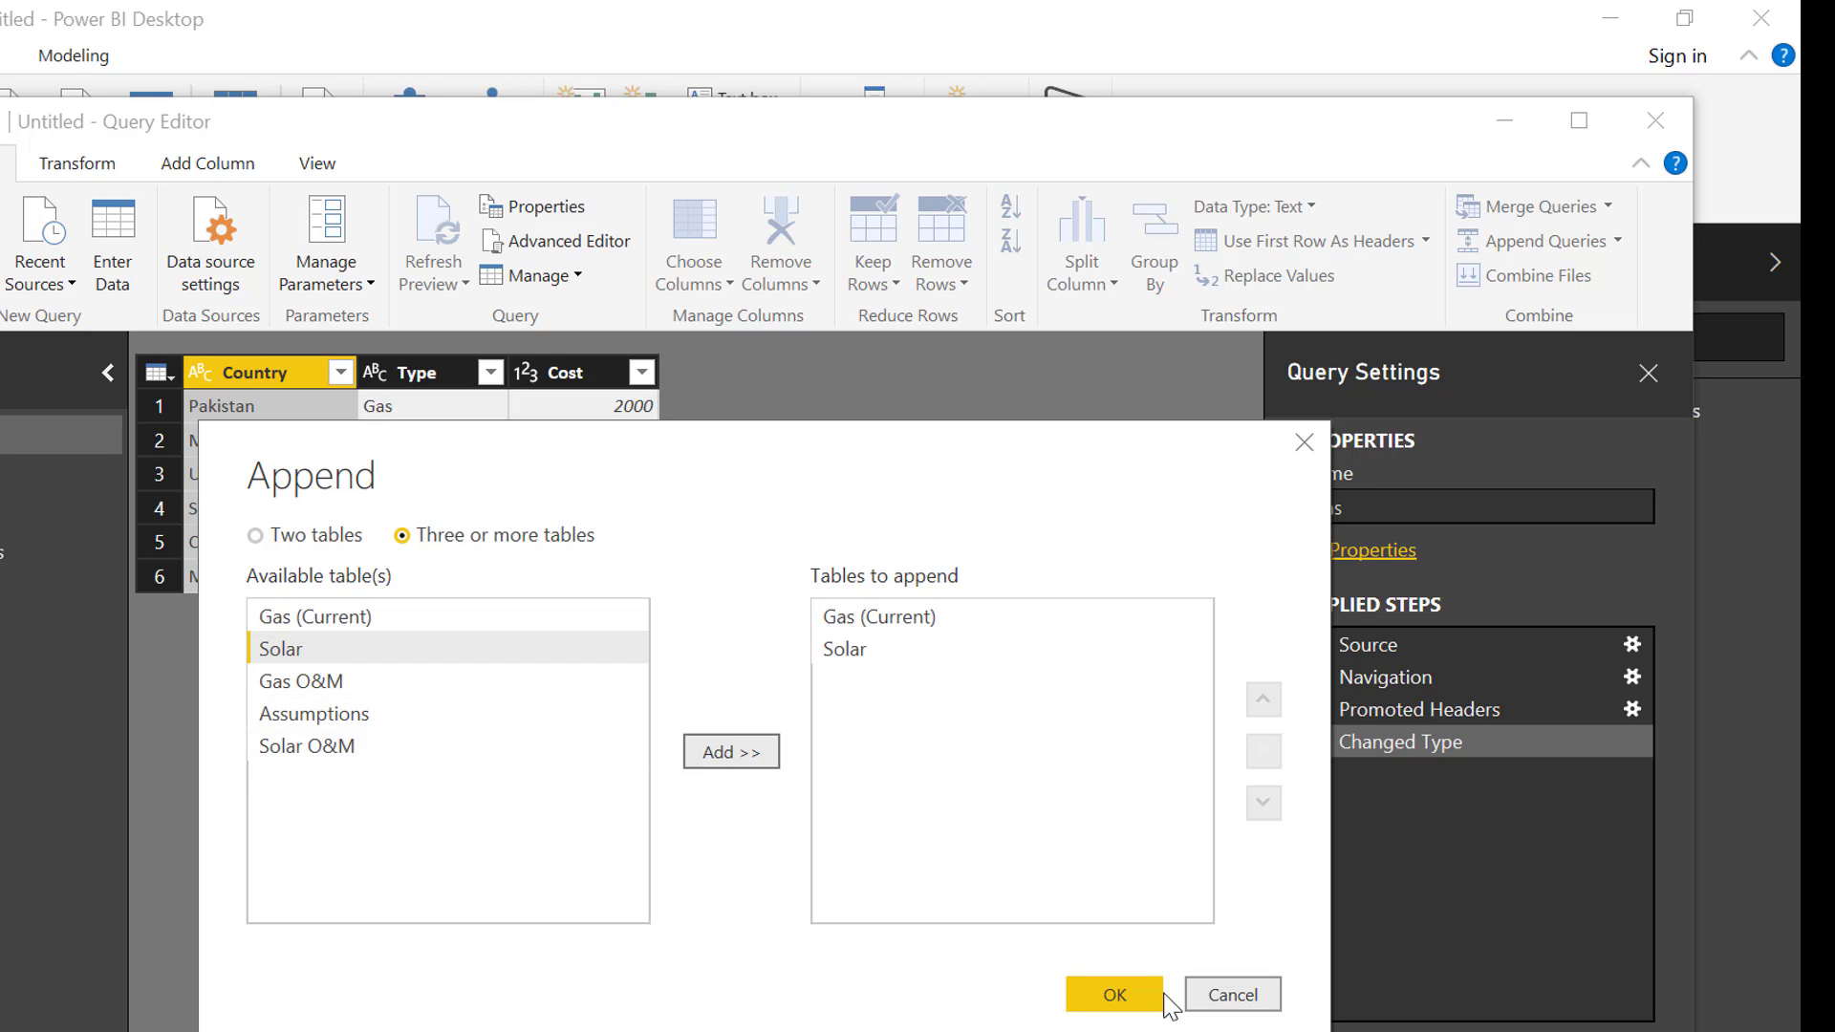
click(1115, 996)
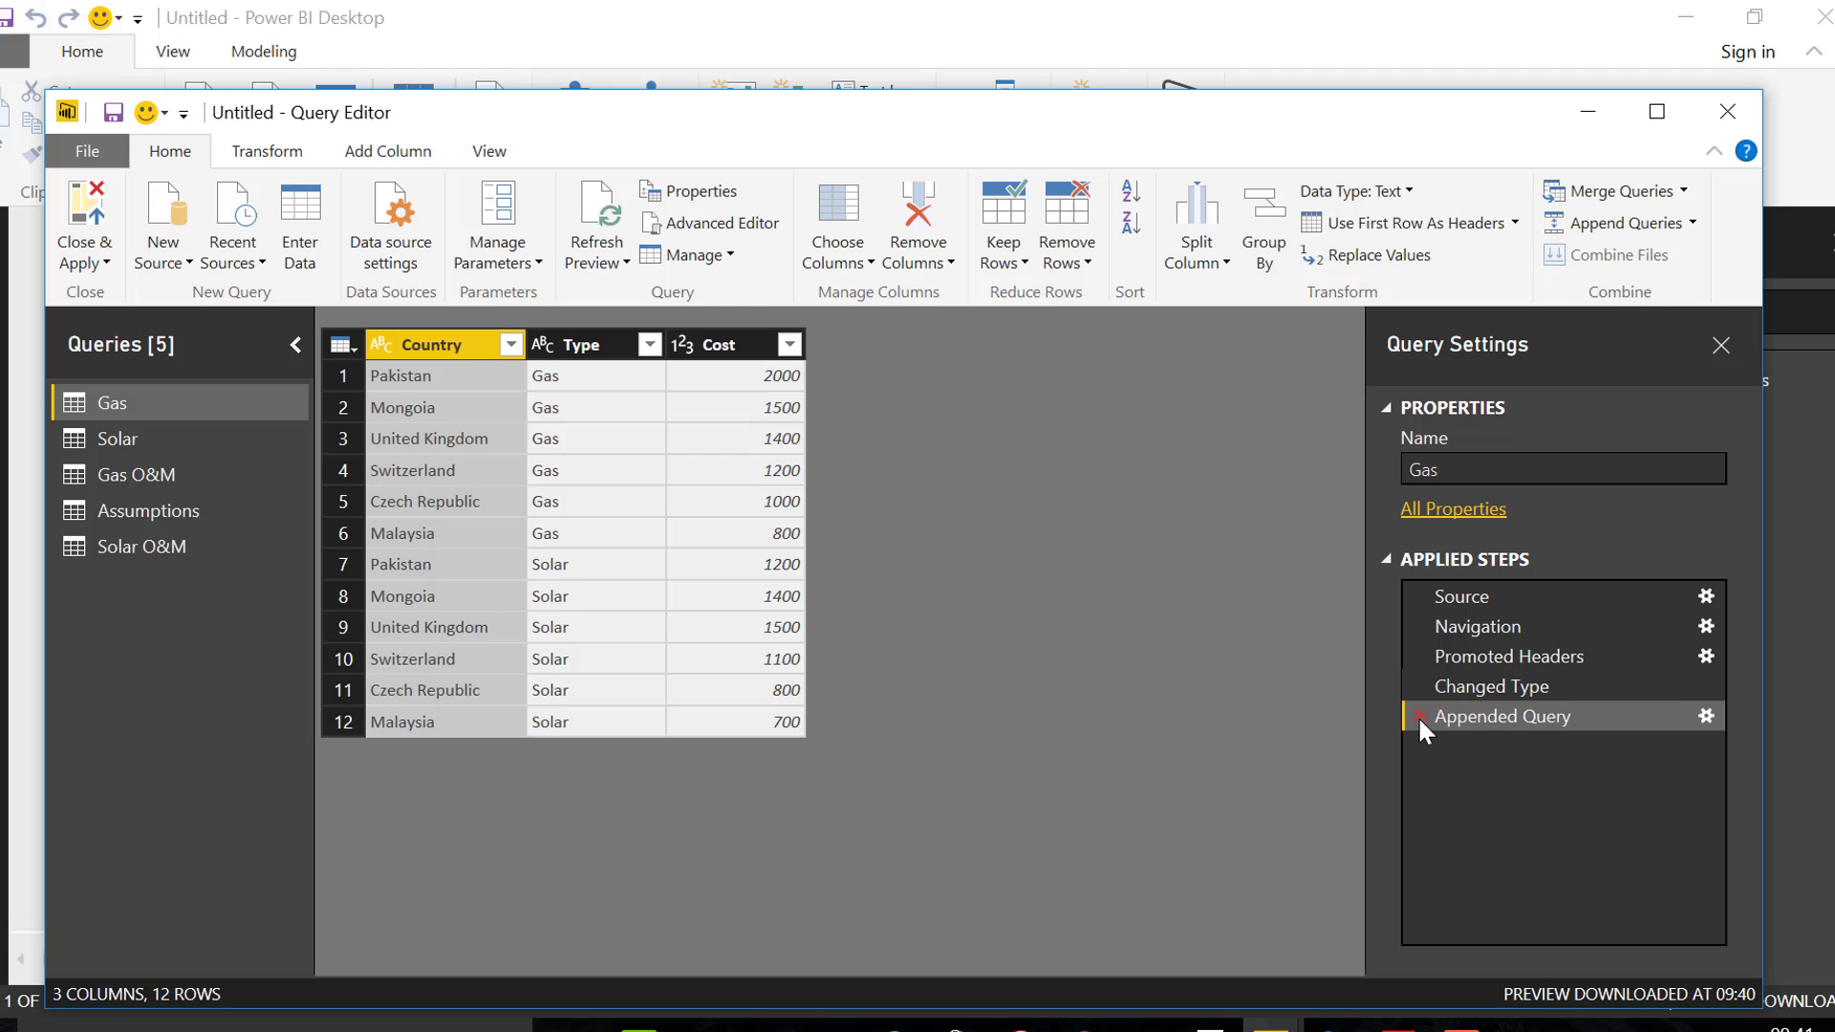
click(1418, 715)
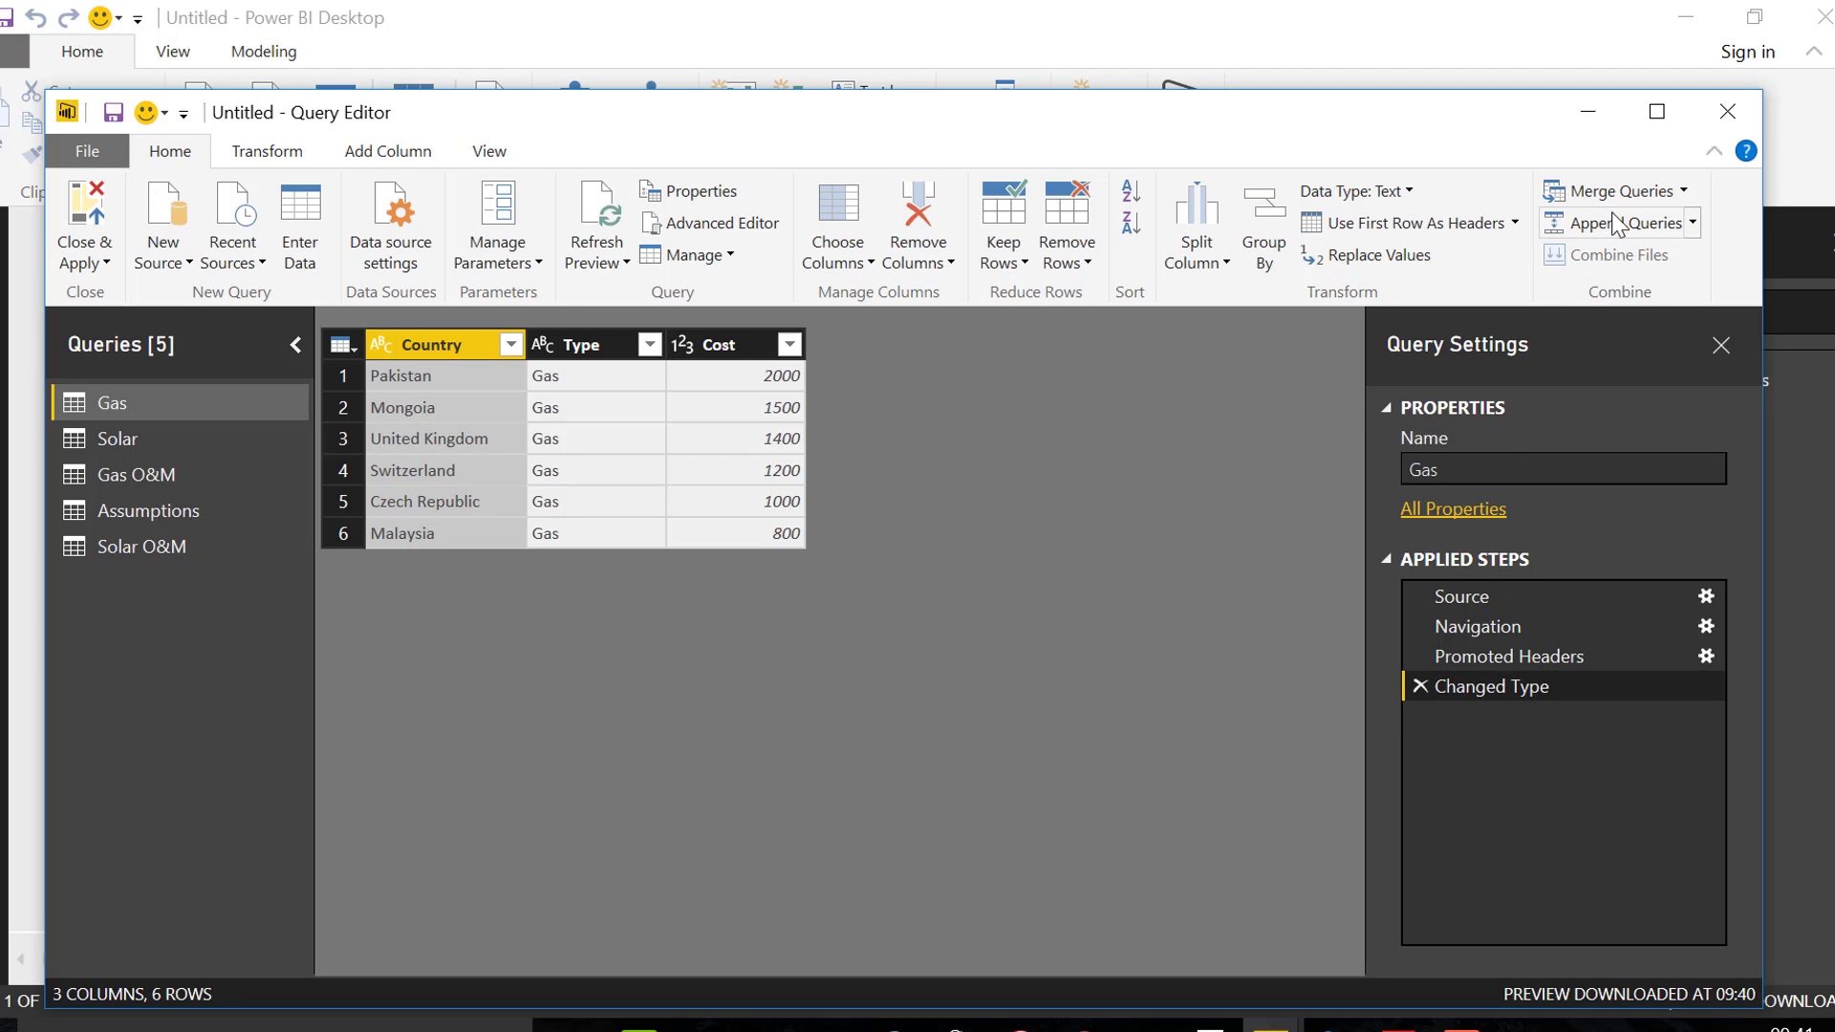
Append the Gas and Solar tables as a new query, using the three or more tables option
click(1694, 226)
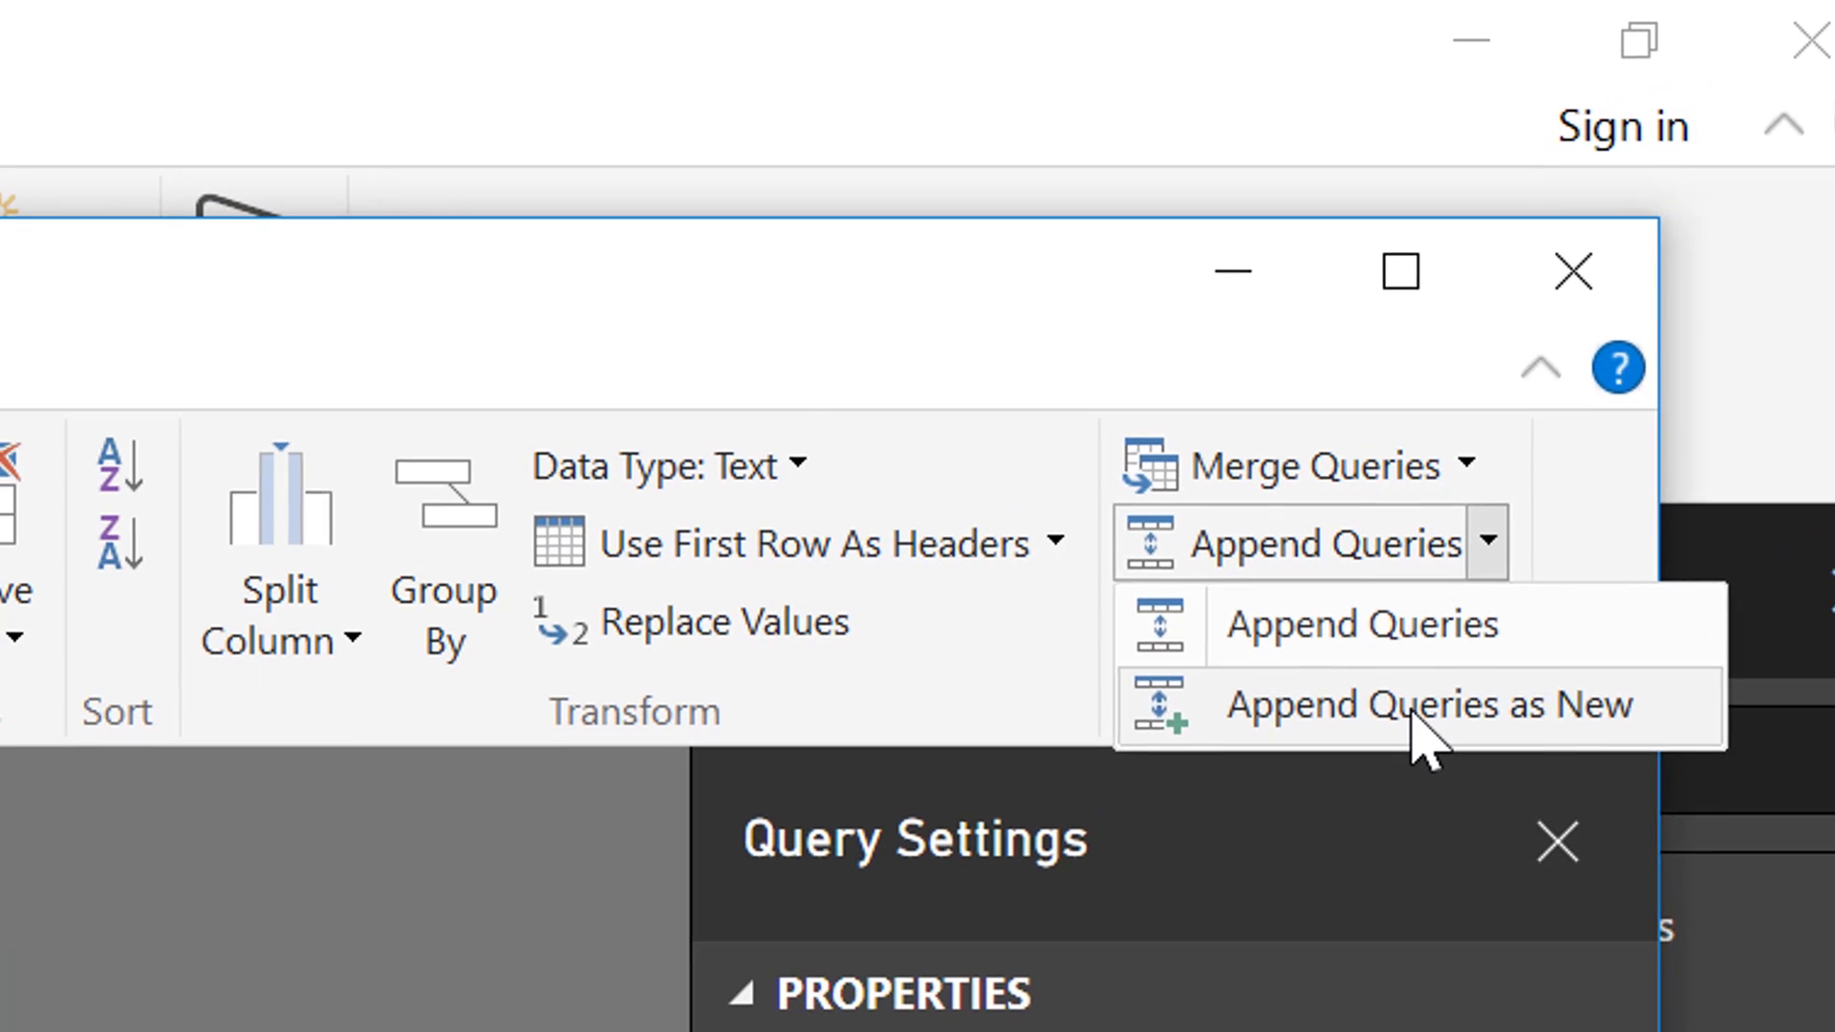
click(1663, 291)
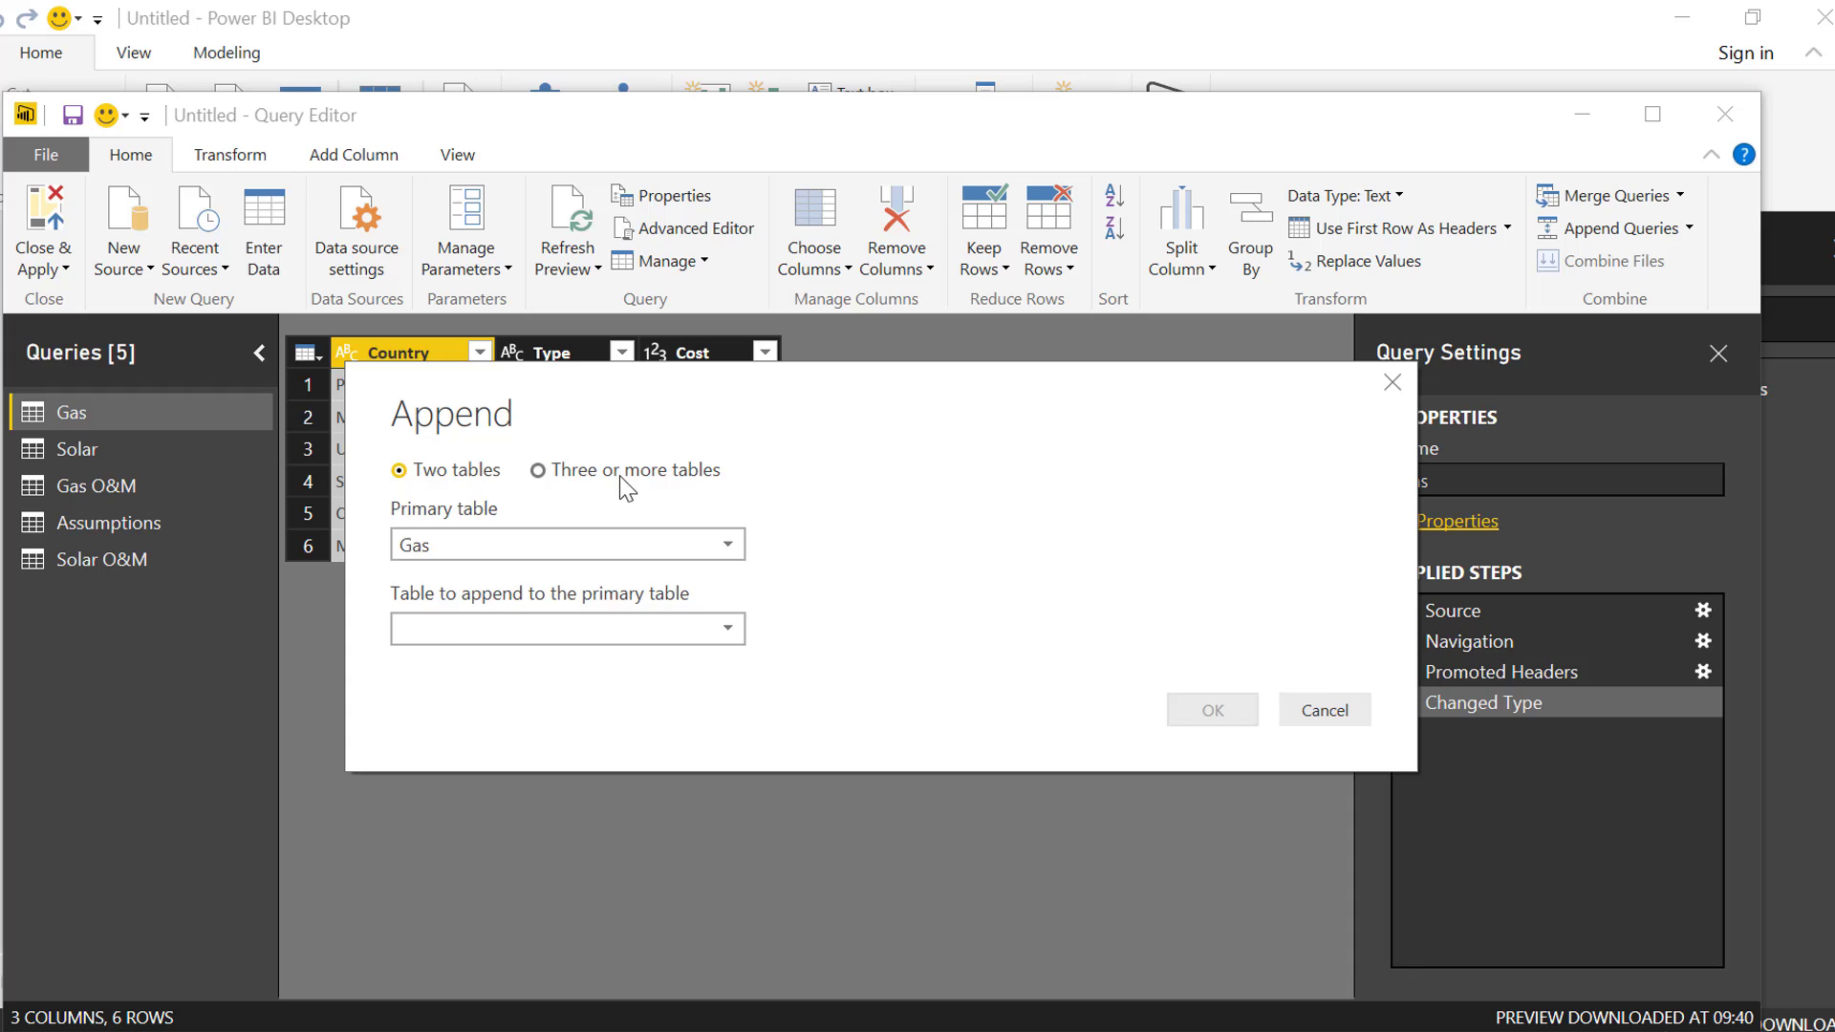
click(621, 473)
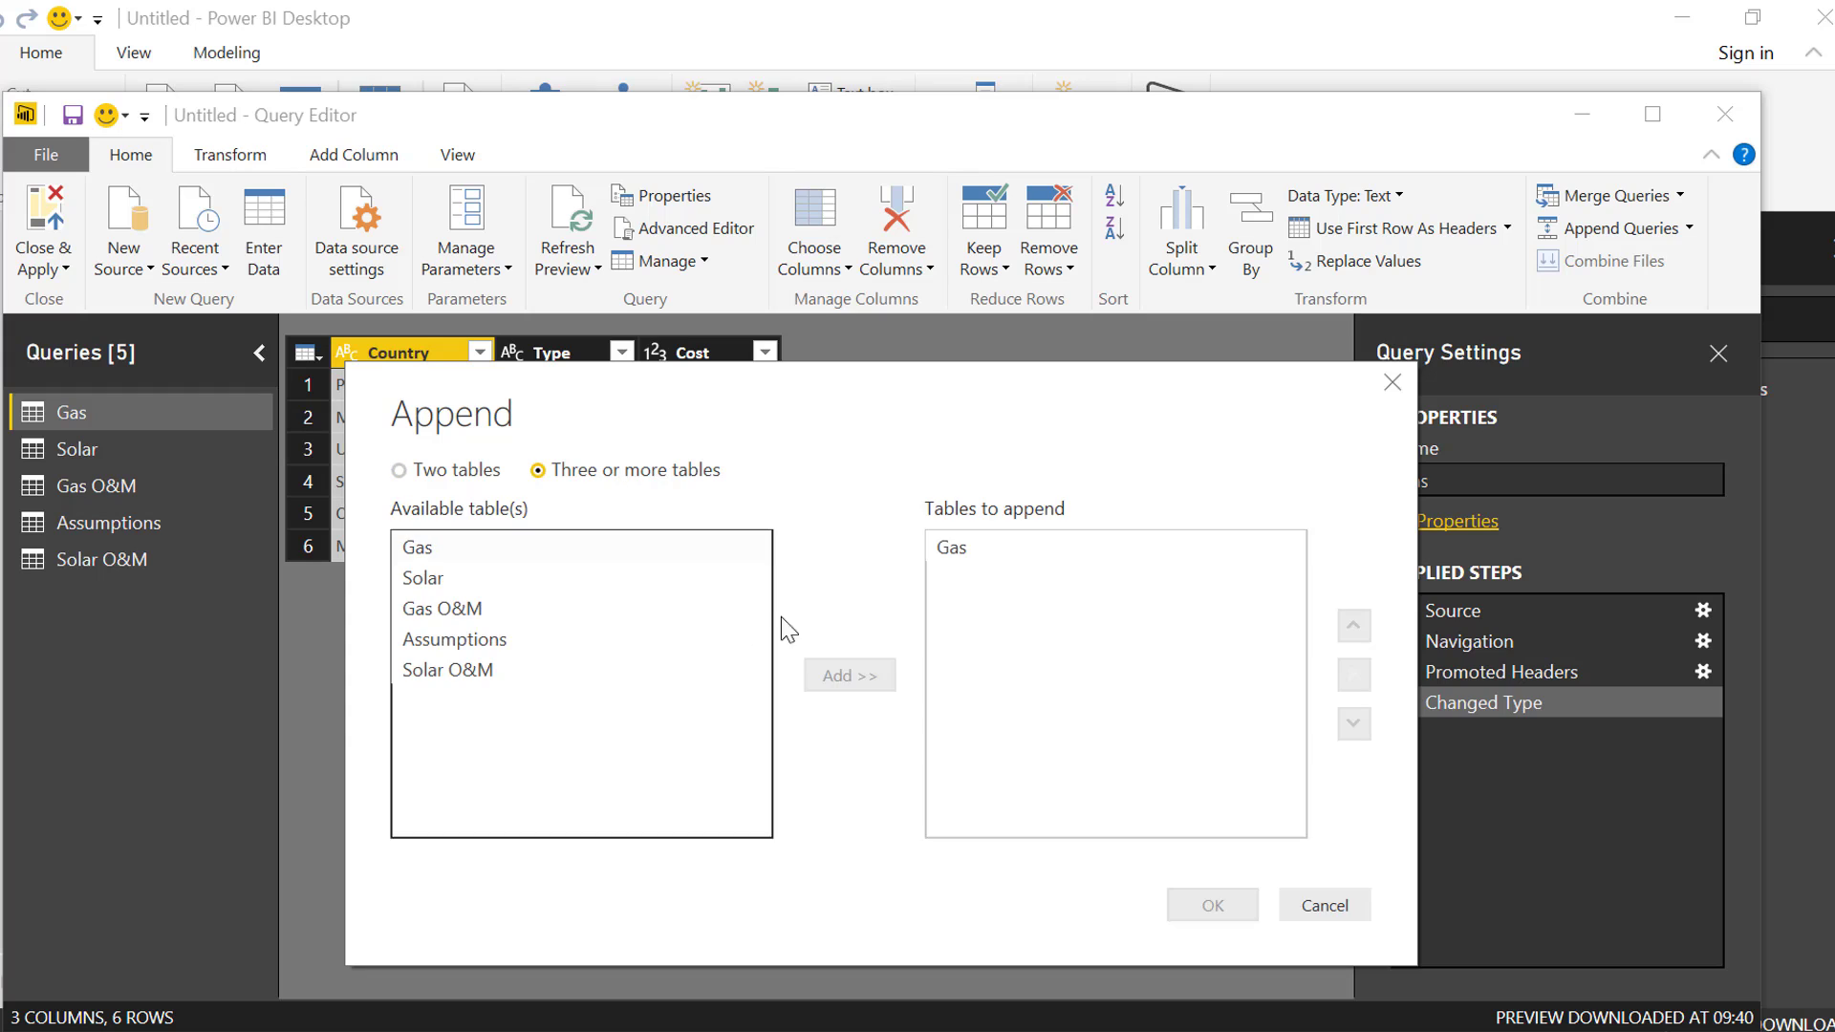
click(501, 554)
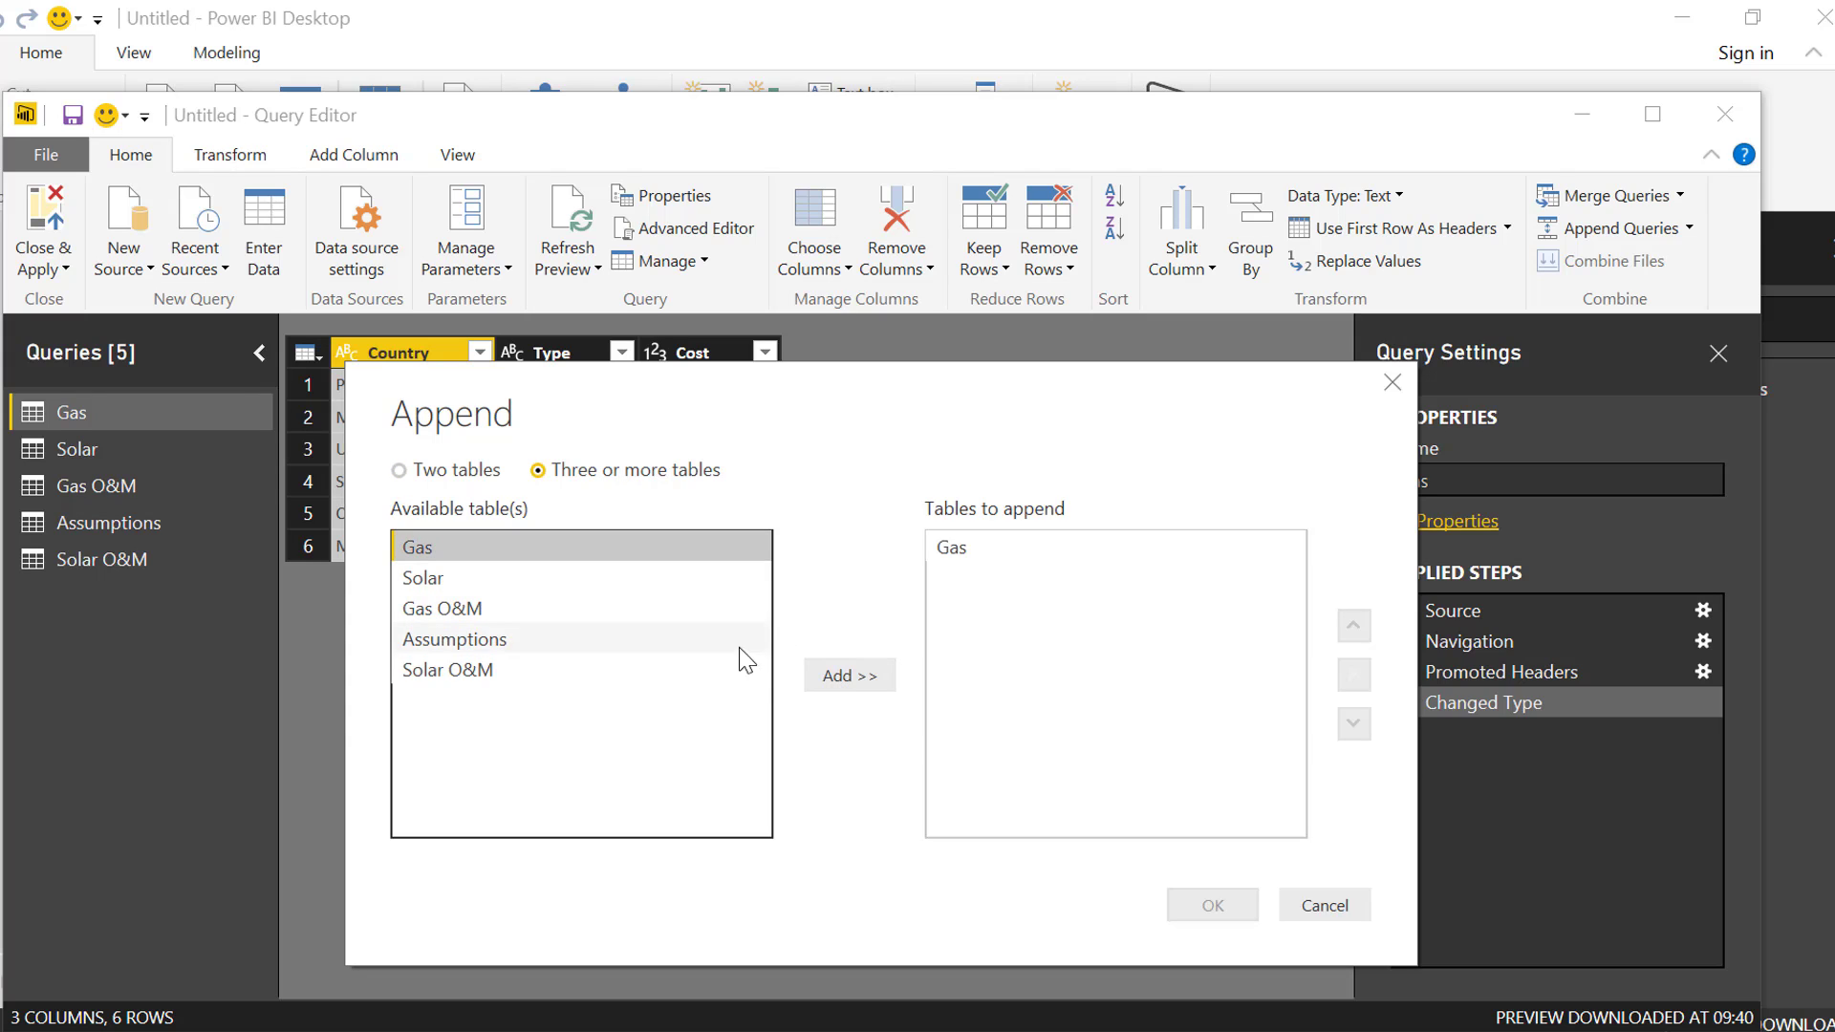
click(489, 579)
click(850, 676)
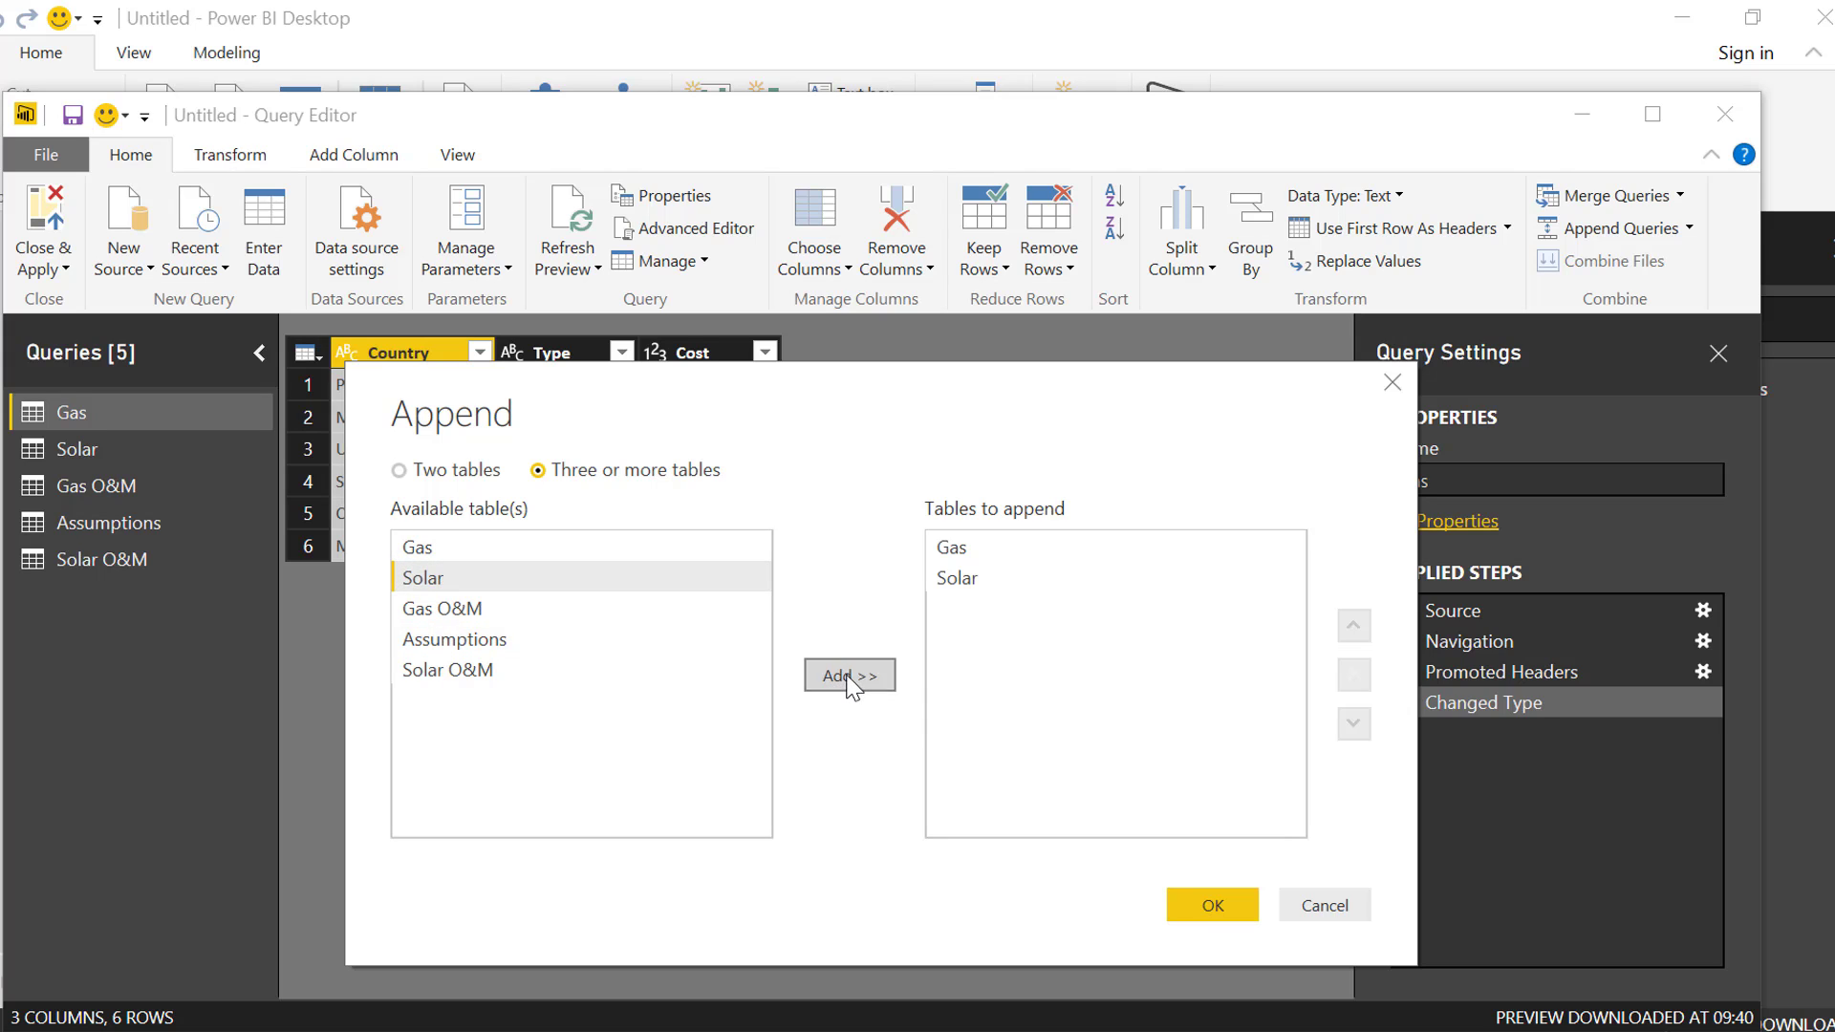
click(1212, 906)
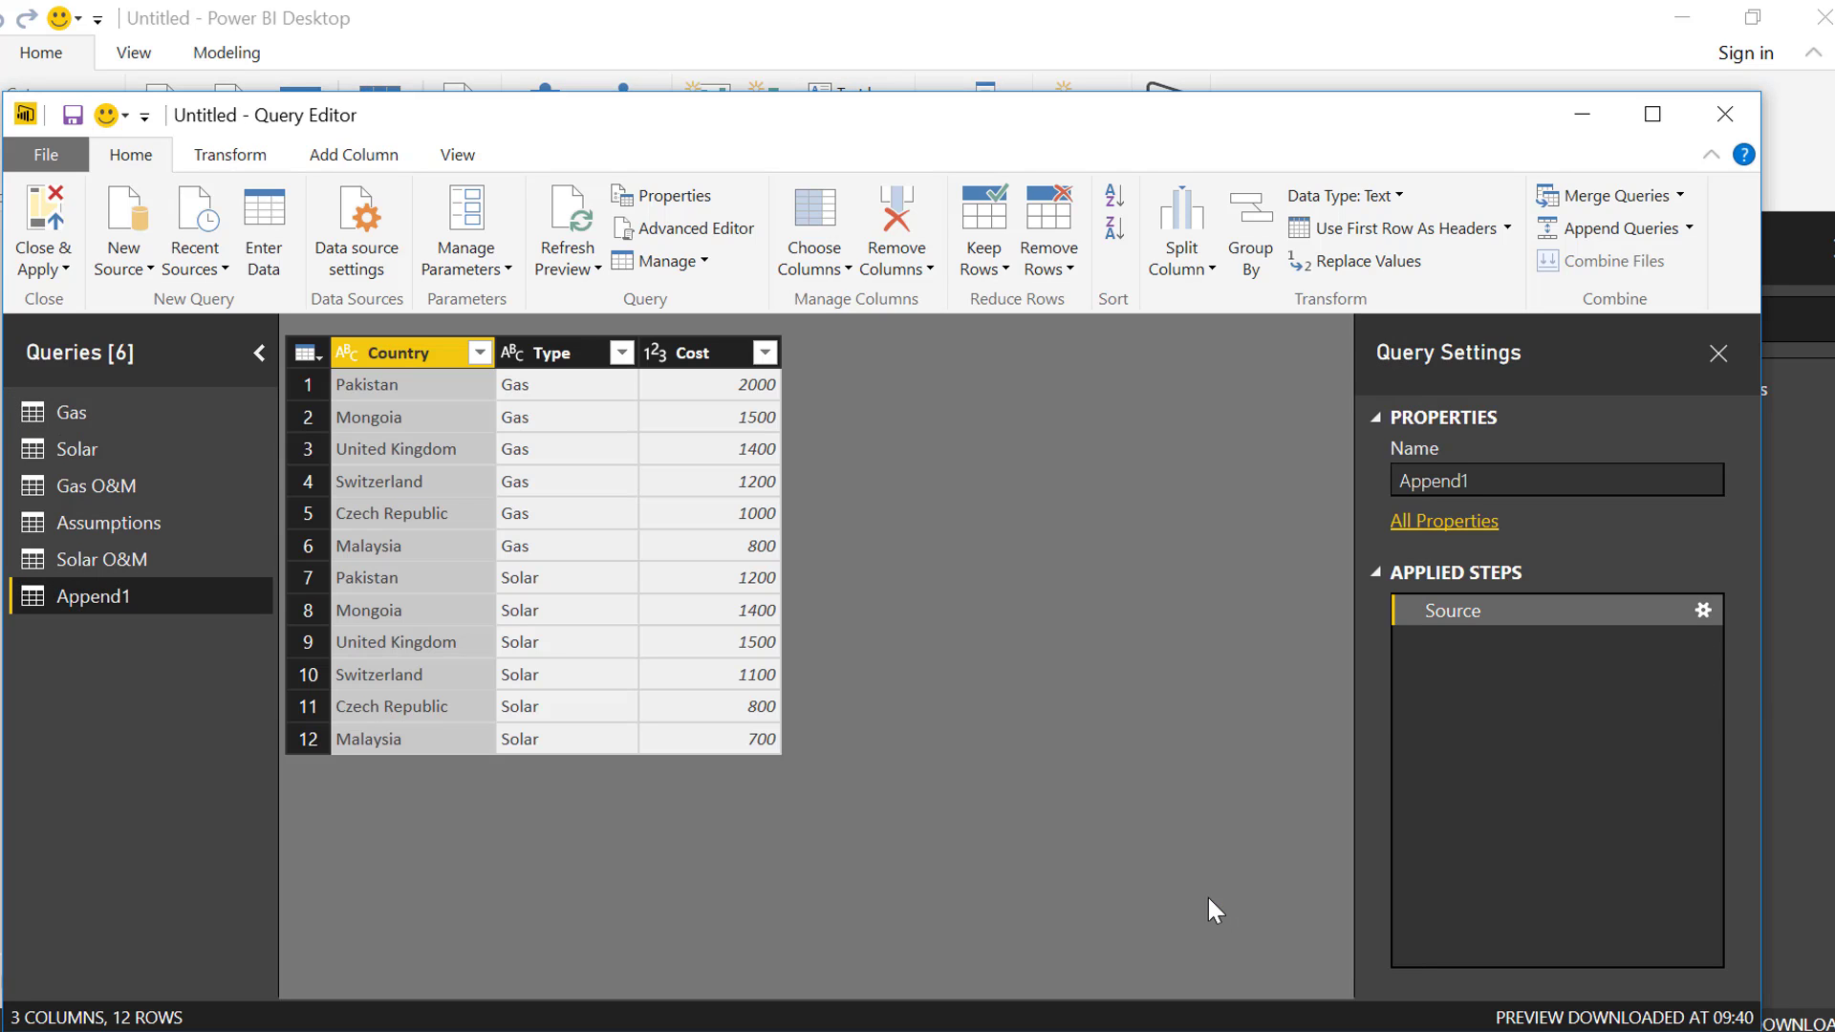
Close the Query Editor and apply the queries, keeping the appended query's name Append1
double_click(129, 593)
click(180, 679)
click(43, 203)
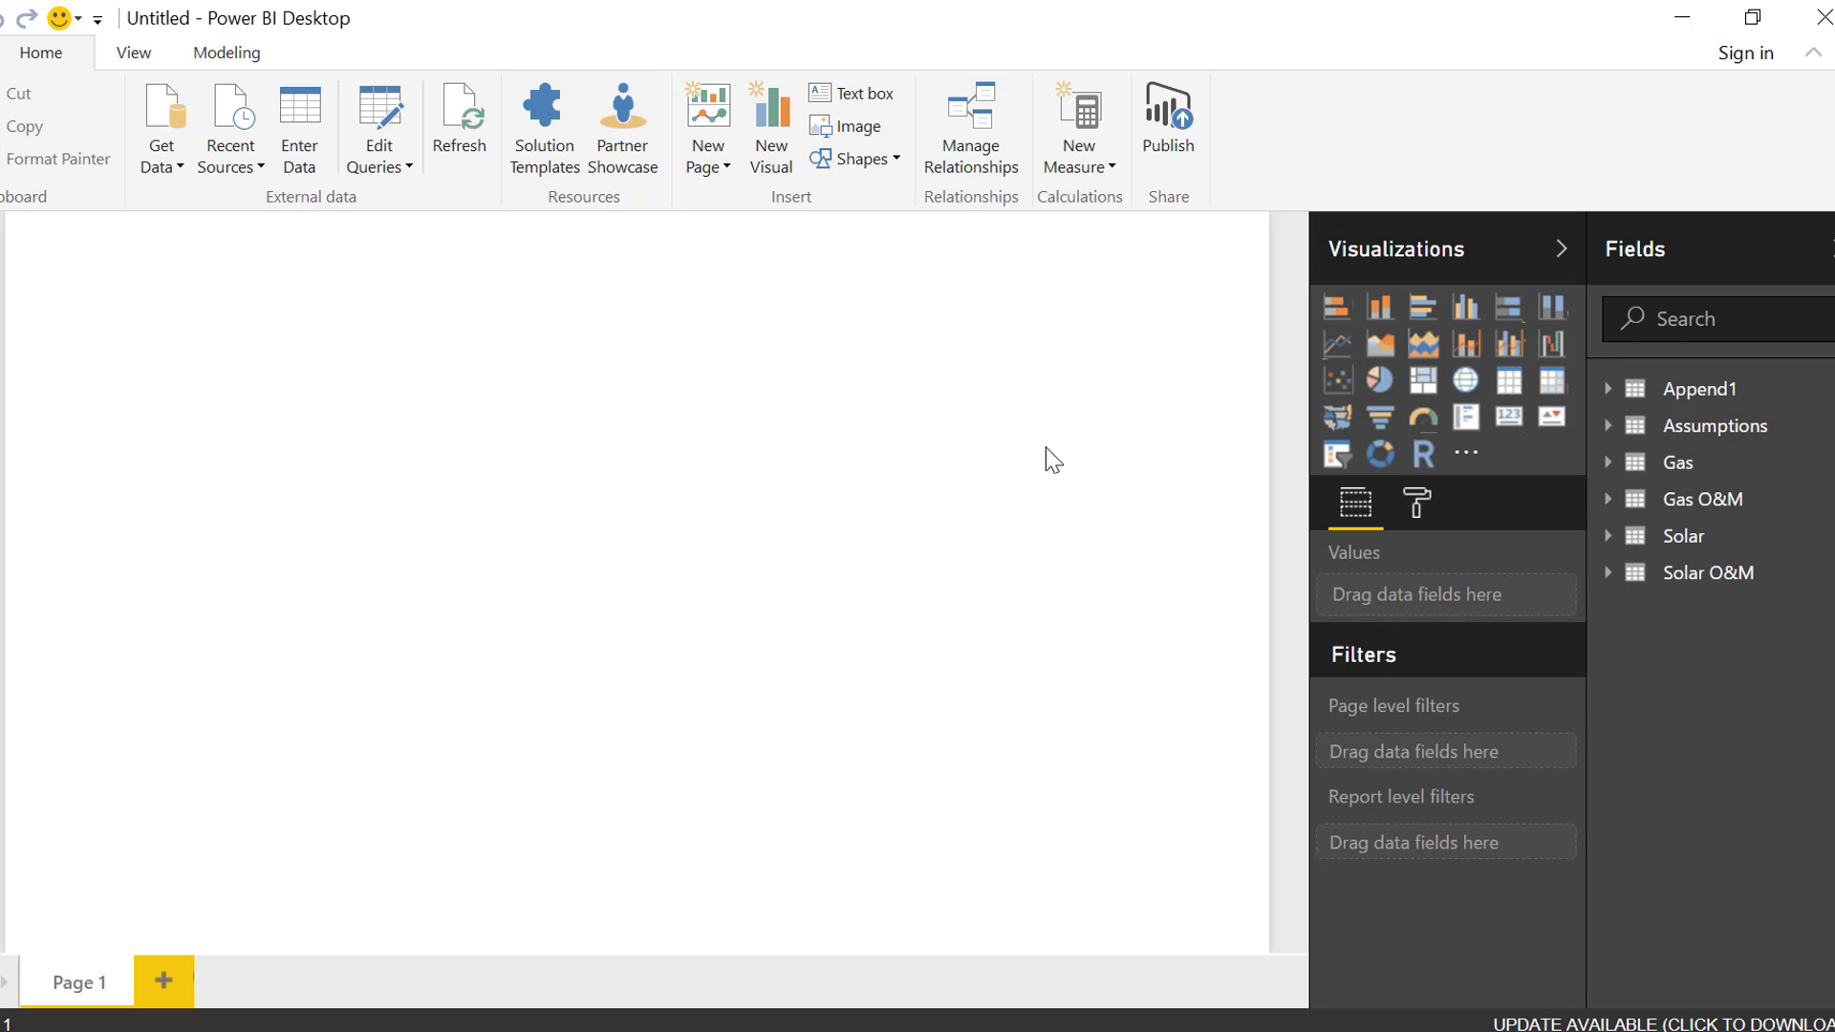
Add a map visual with Country as location and Cost as size, using the Append1 table's fields
click(1710, 392)
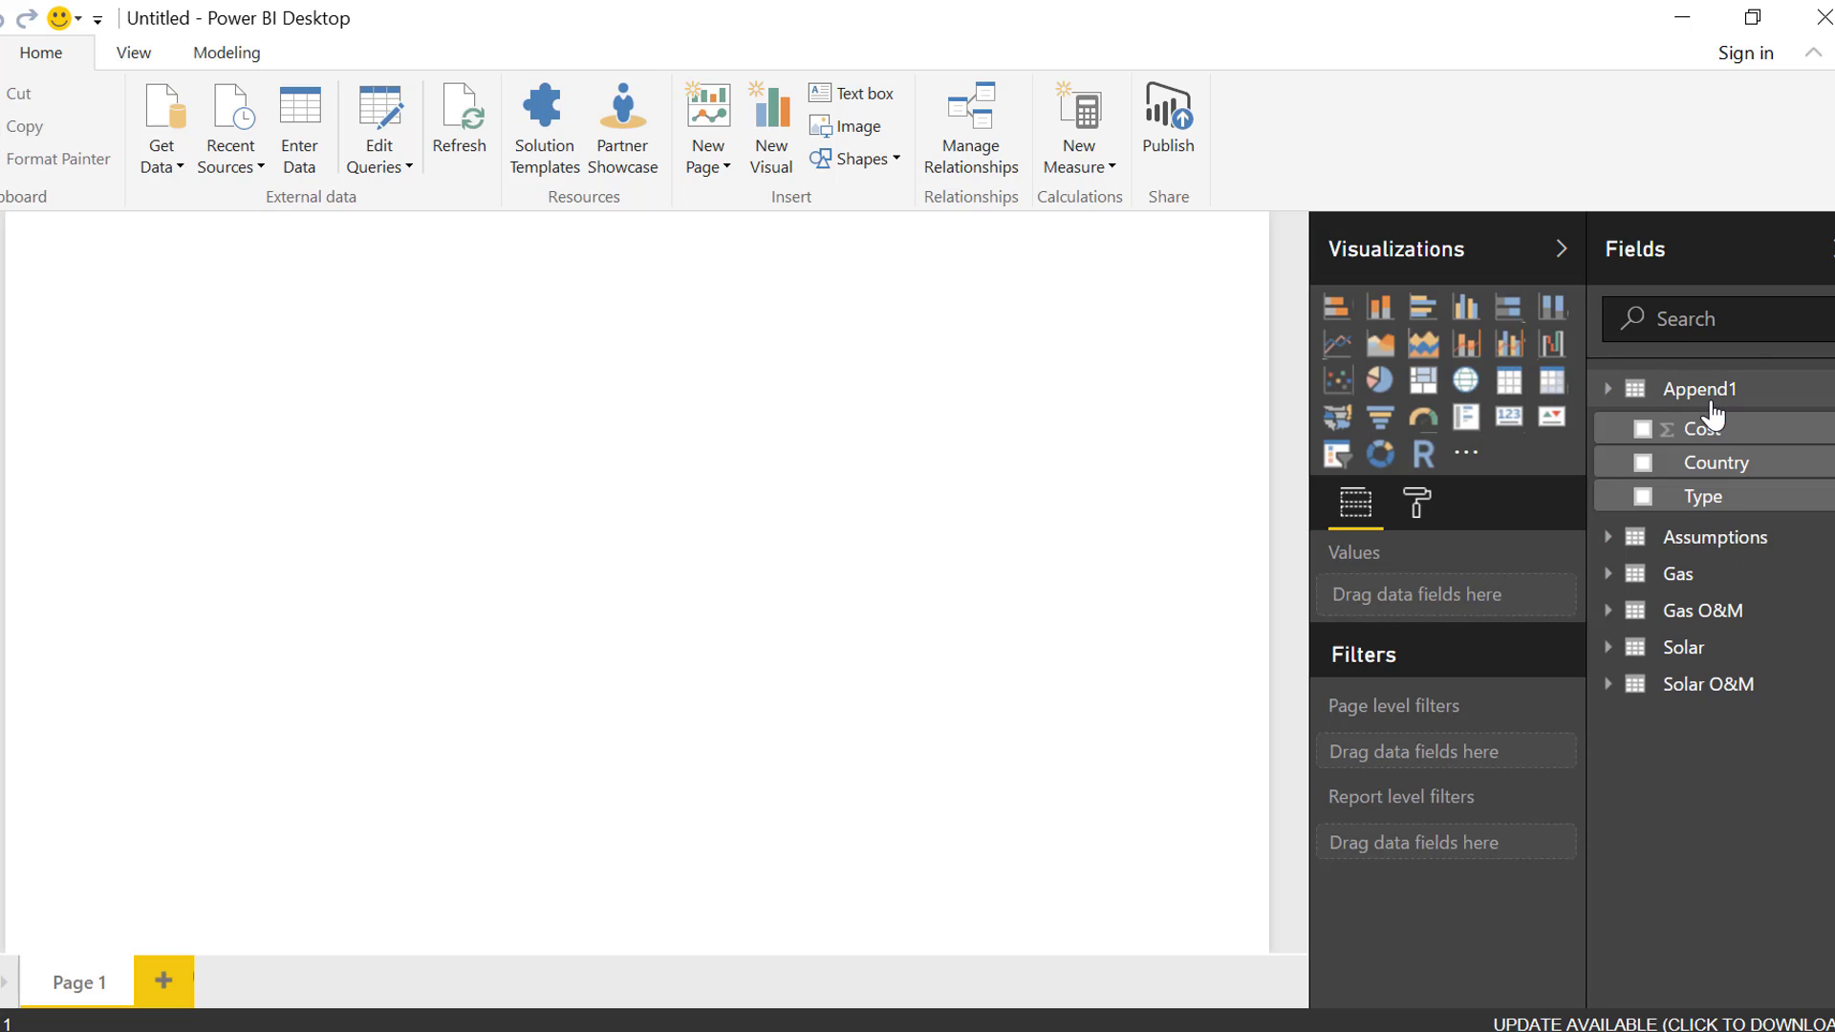
click(1468, 386)
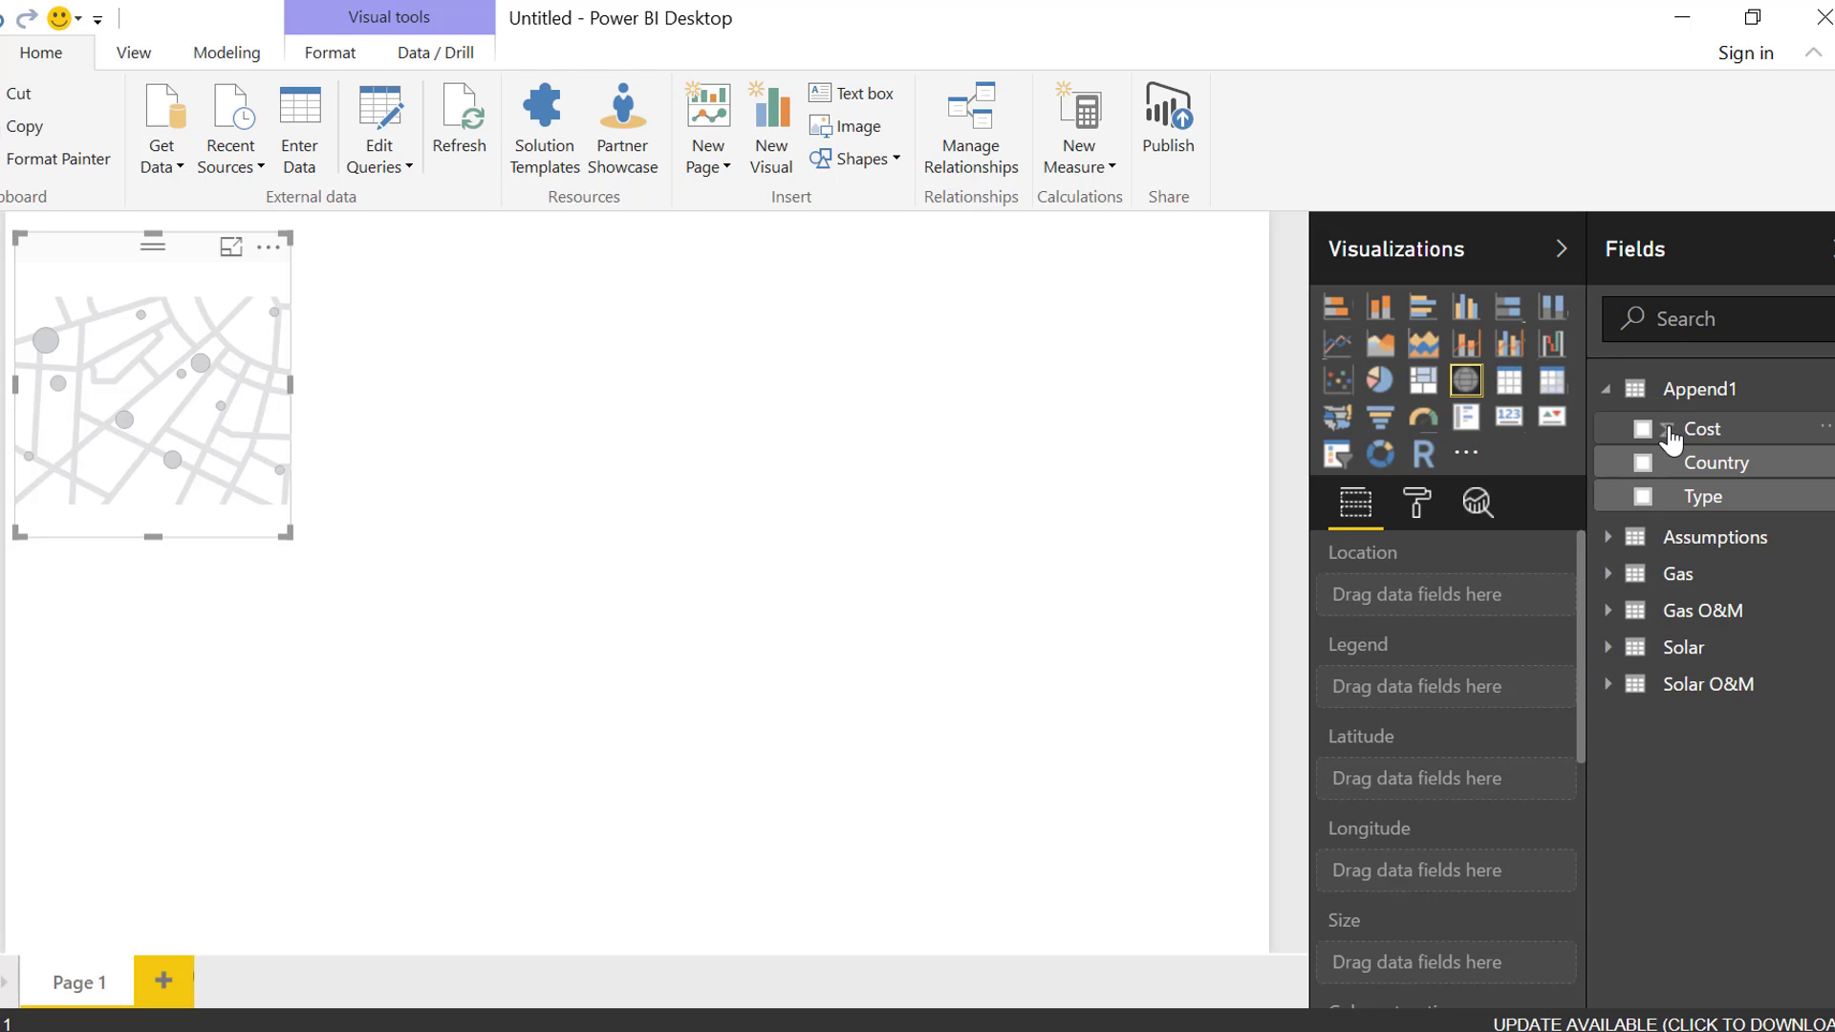
drag(1653, 475, 82, 464)
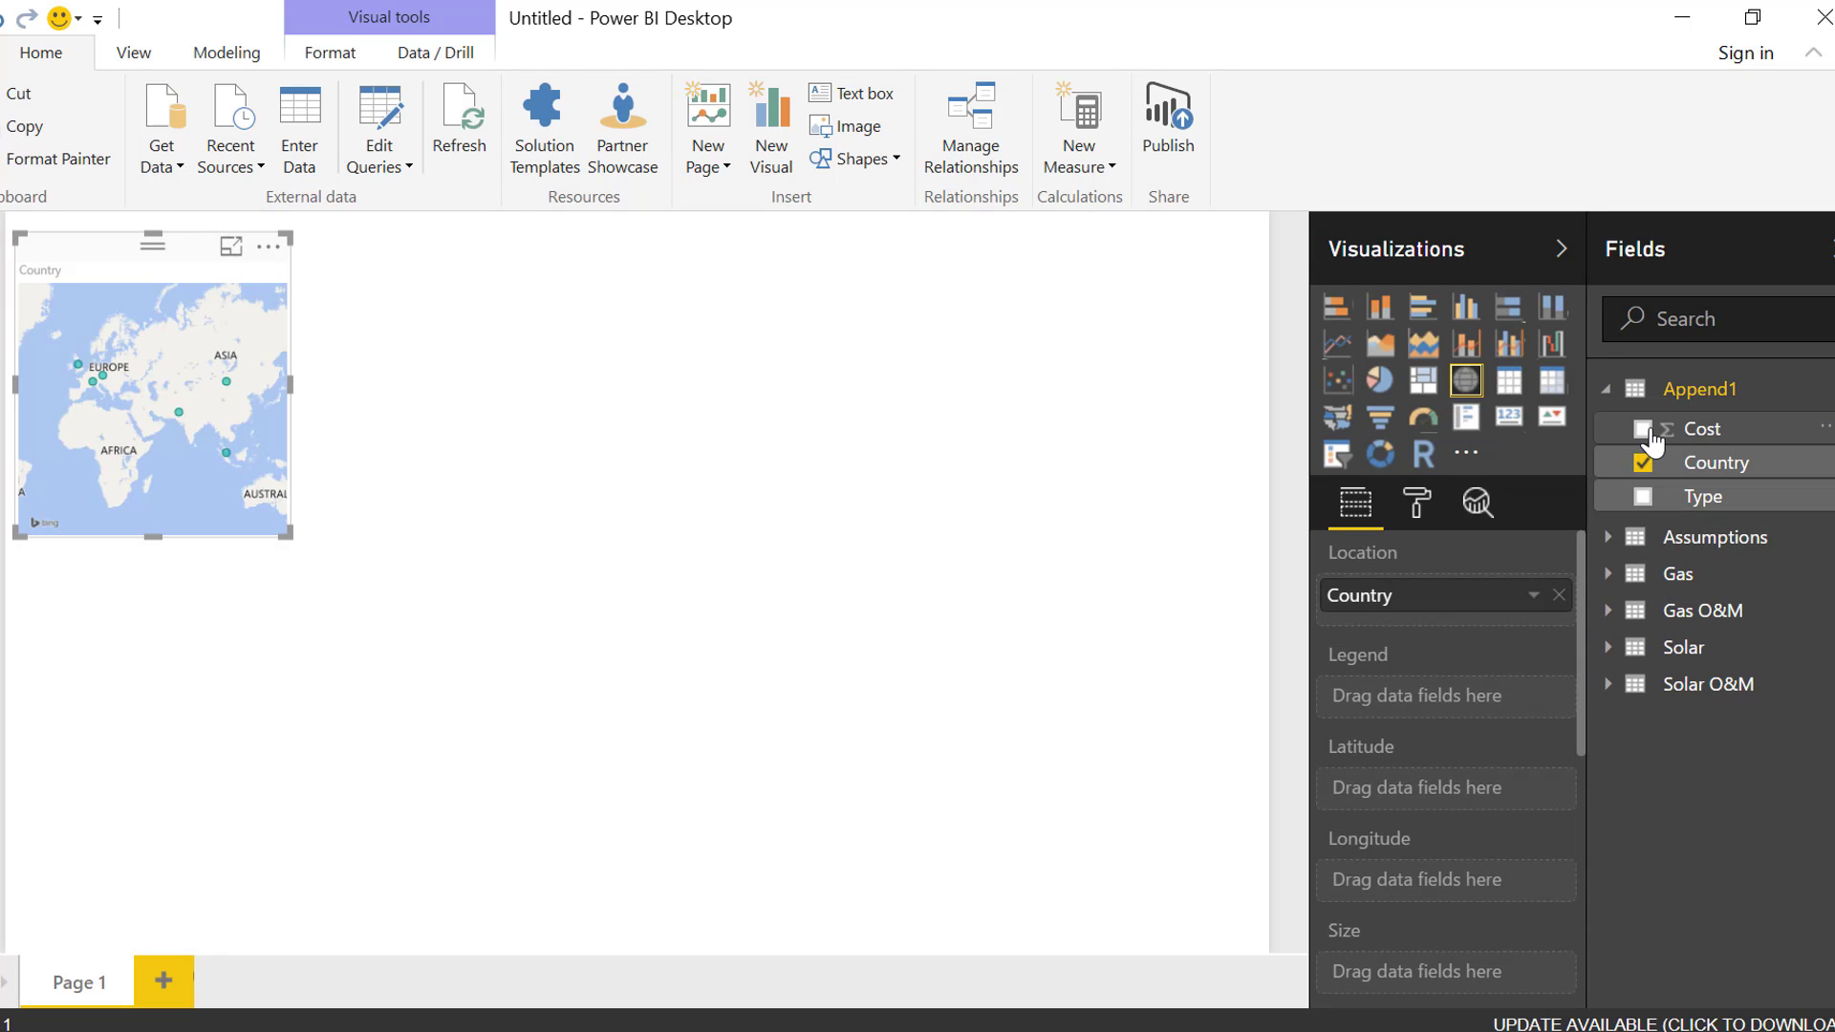
drag(1650, 439, 84, 480)
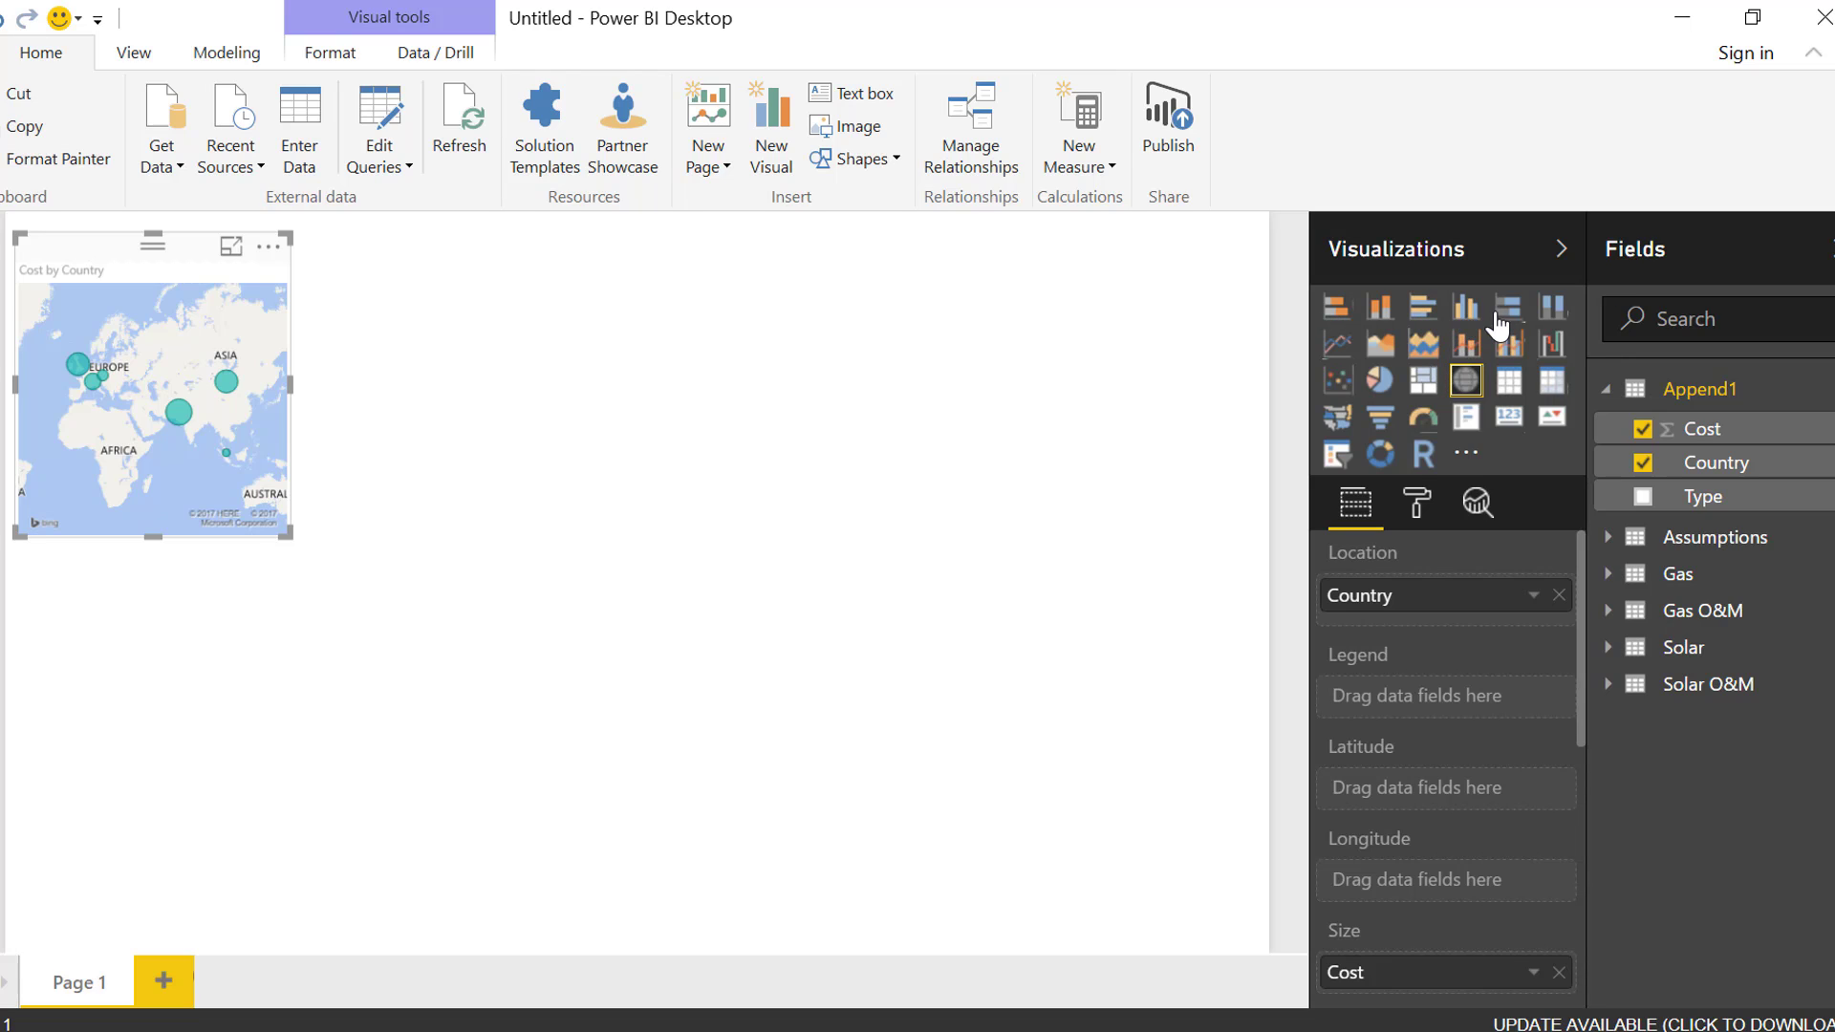
click(1465, 310)
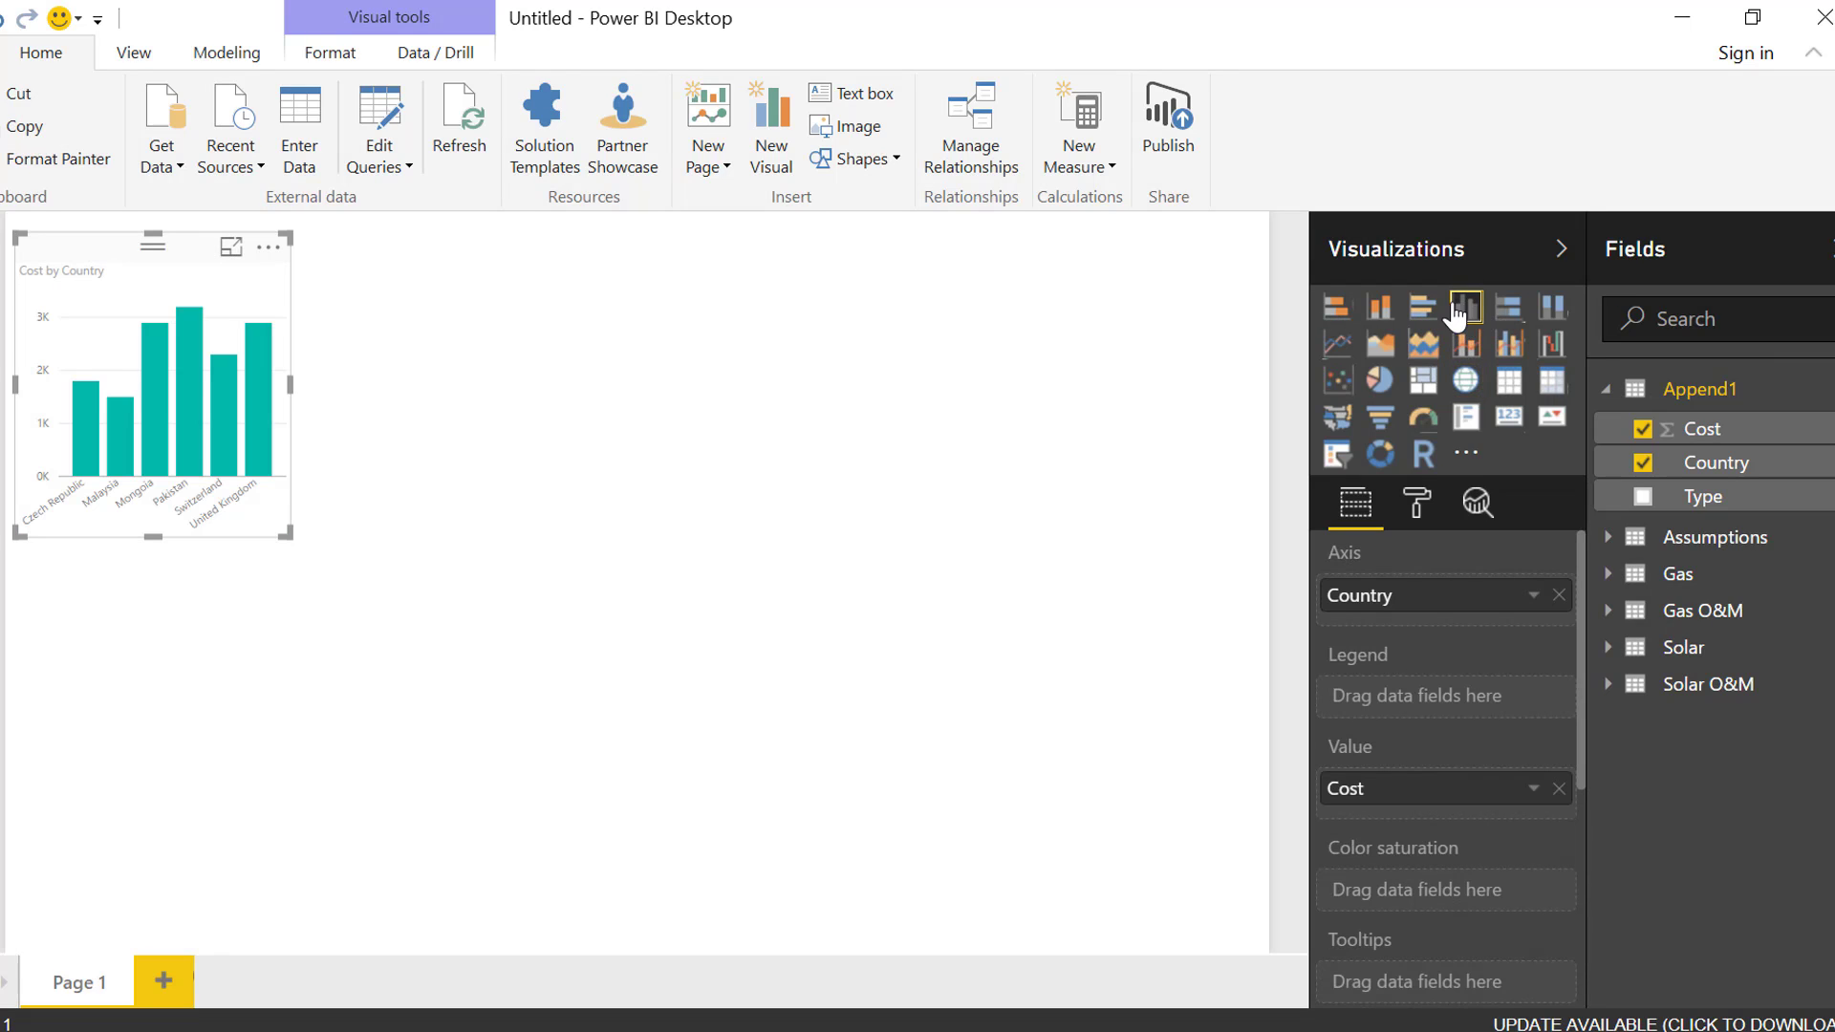
click(1467, 382)
Add a separate clustered column chart of Cost by Country from the Append1 table
click(669, 372)
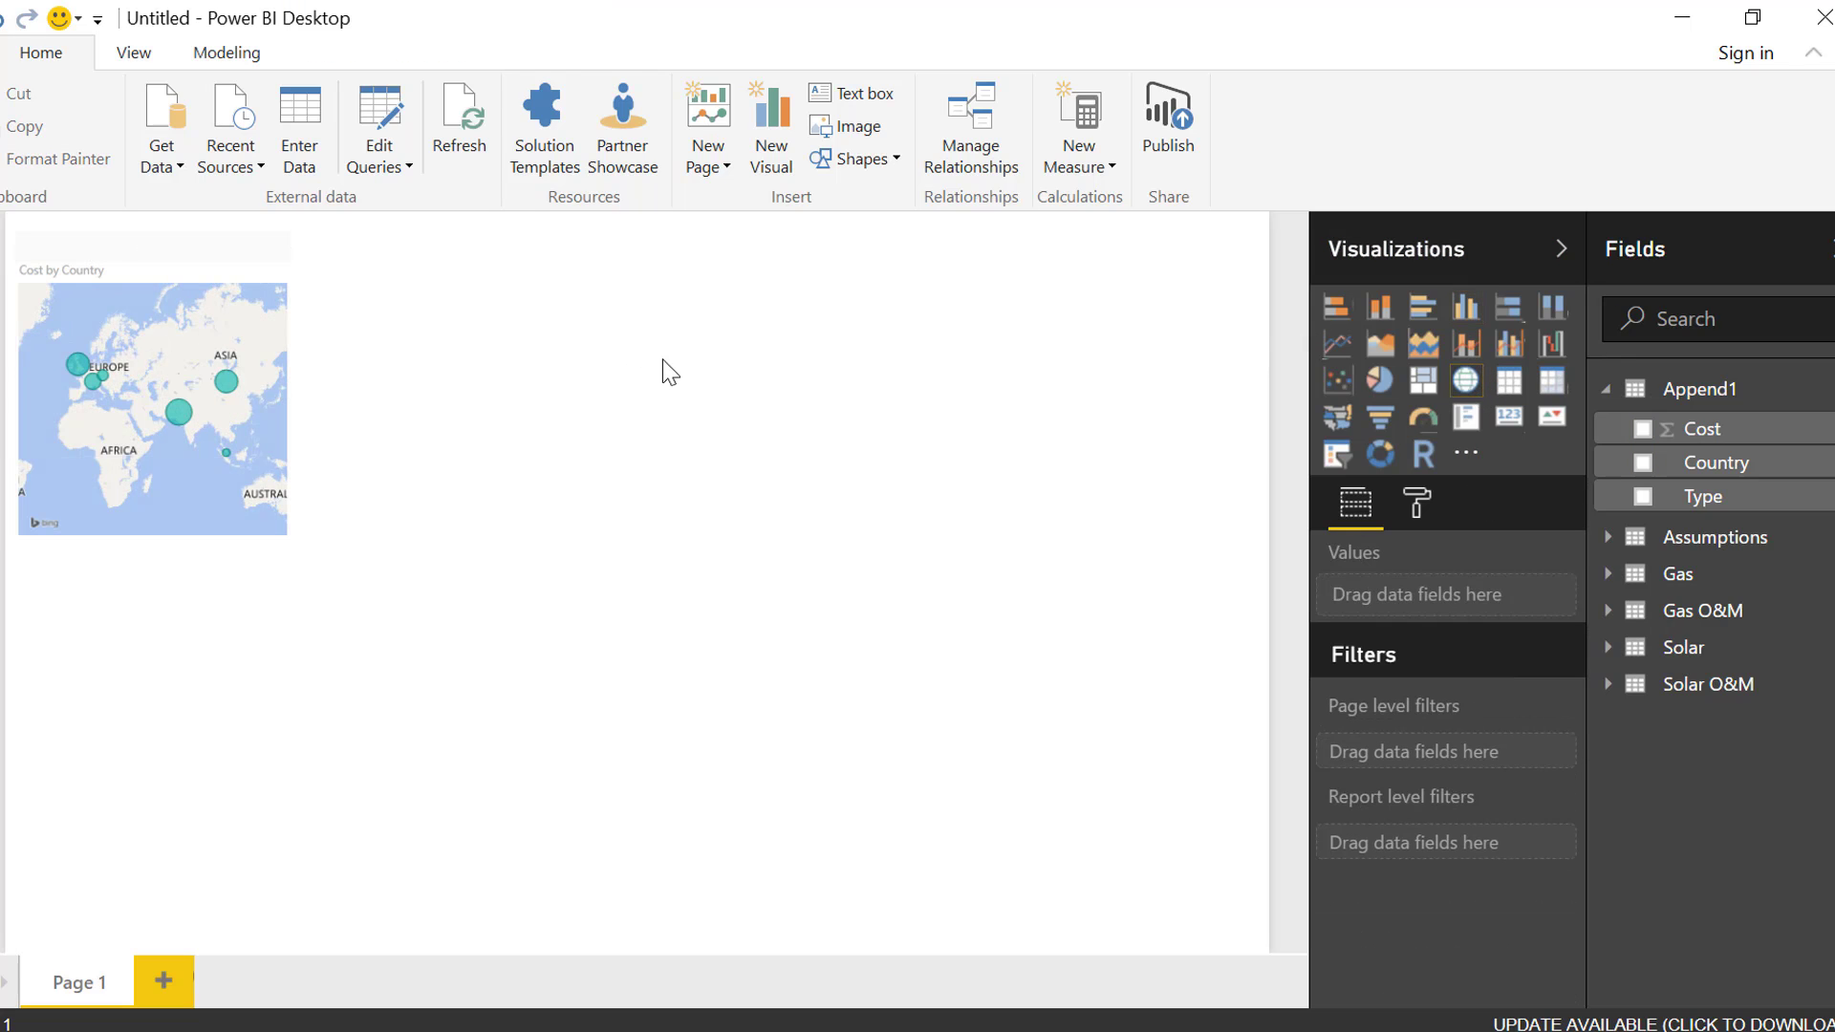
click(1467, 308)
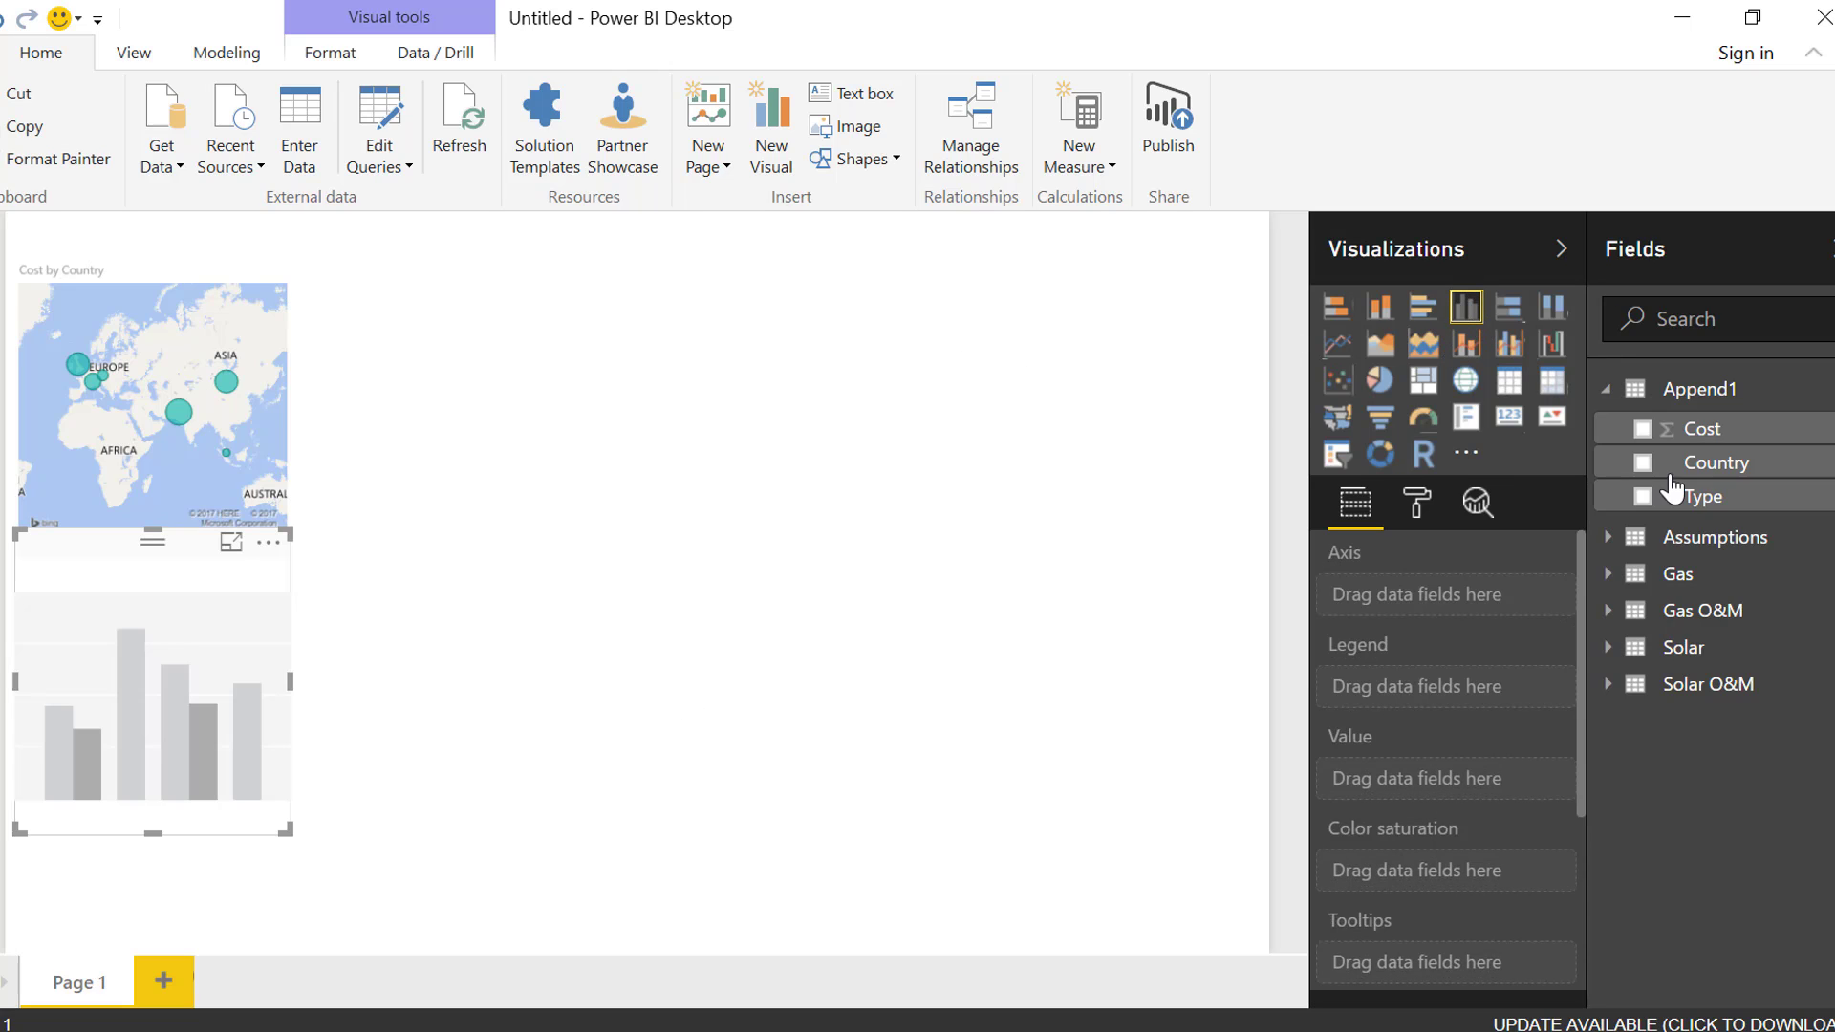
drag(1668, 475, 92, 819)
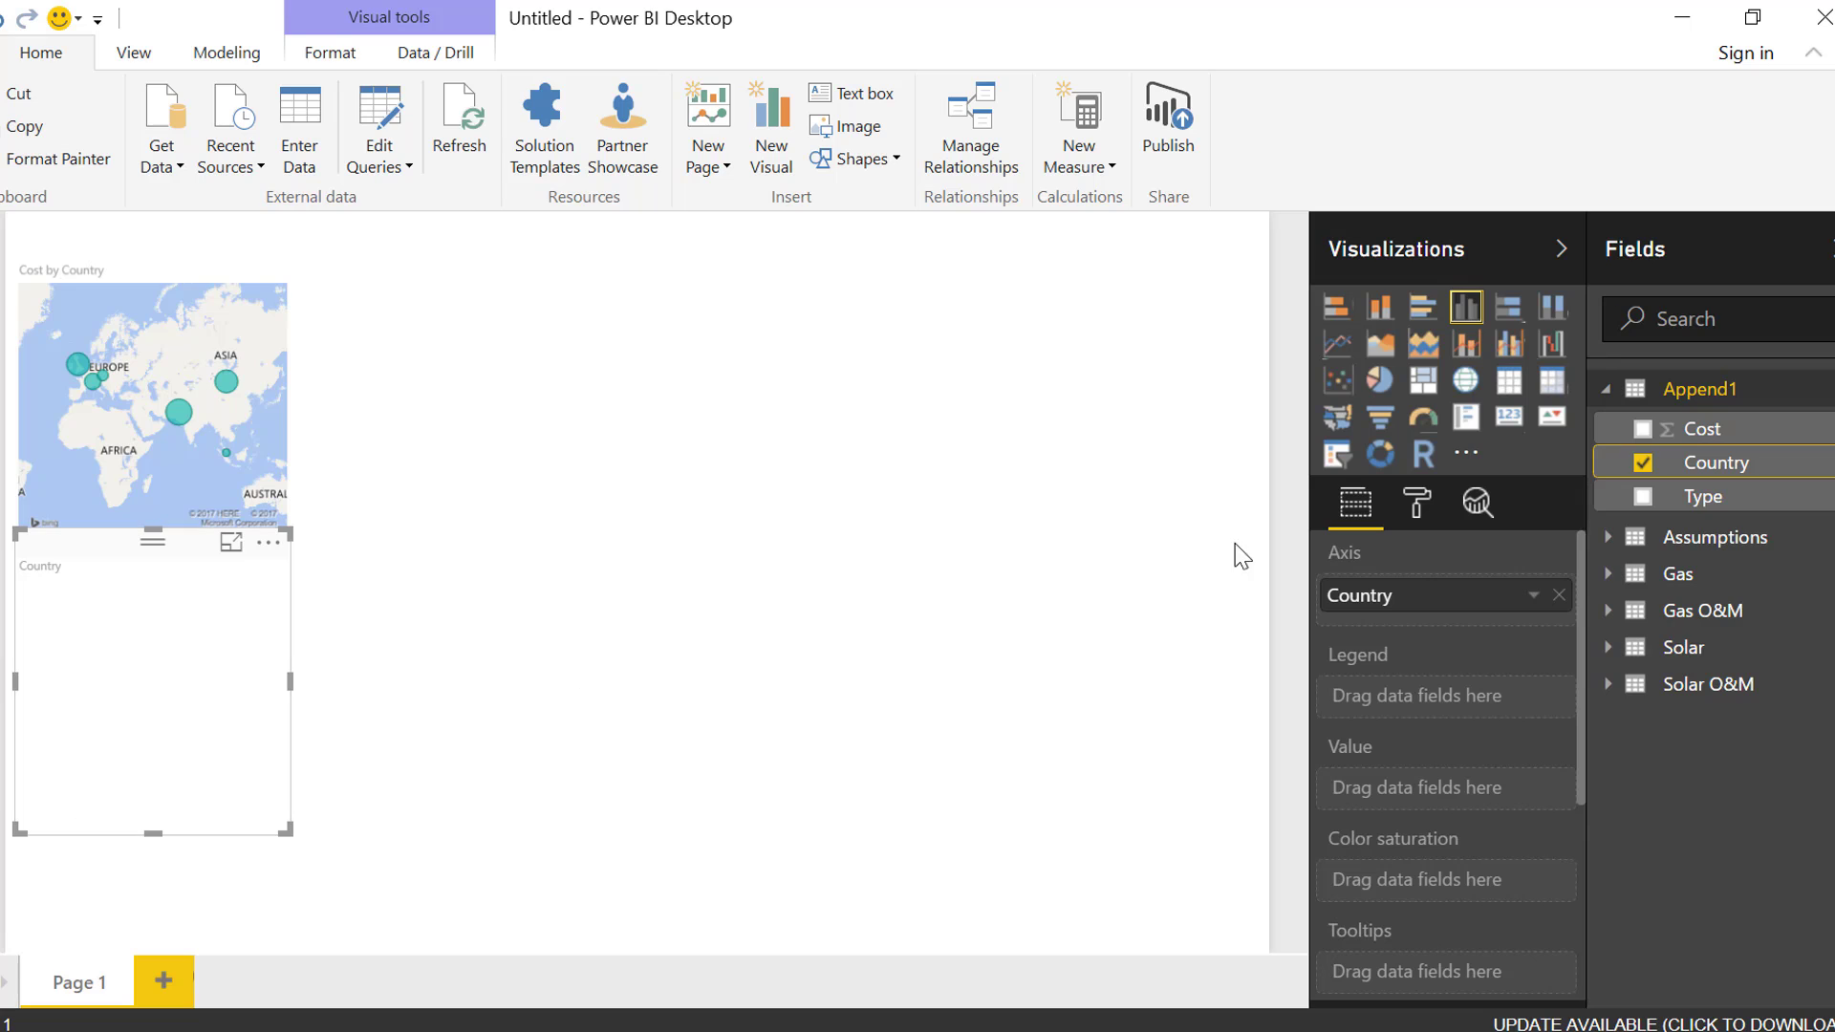
drag(1653, 438, 188, 731)
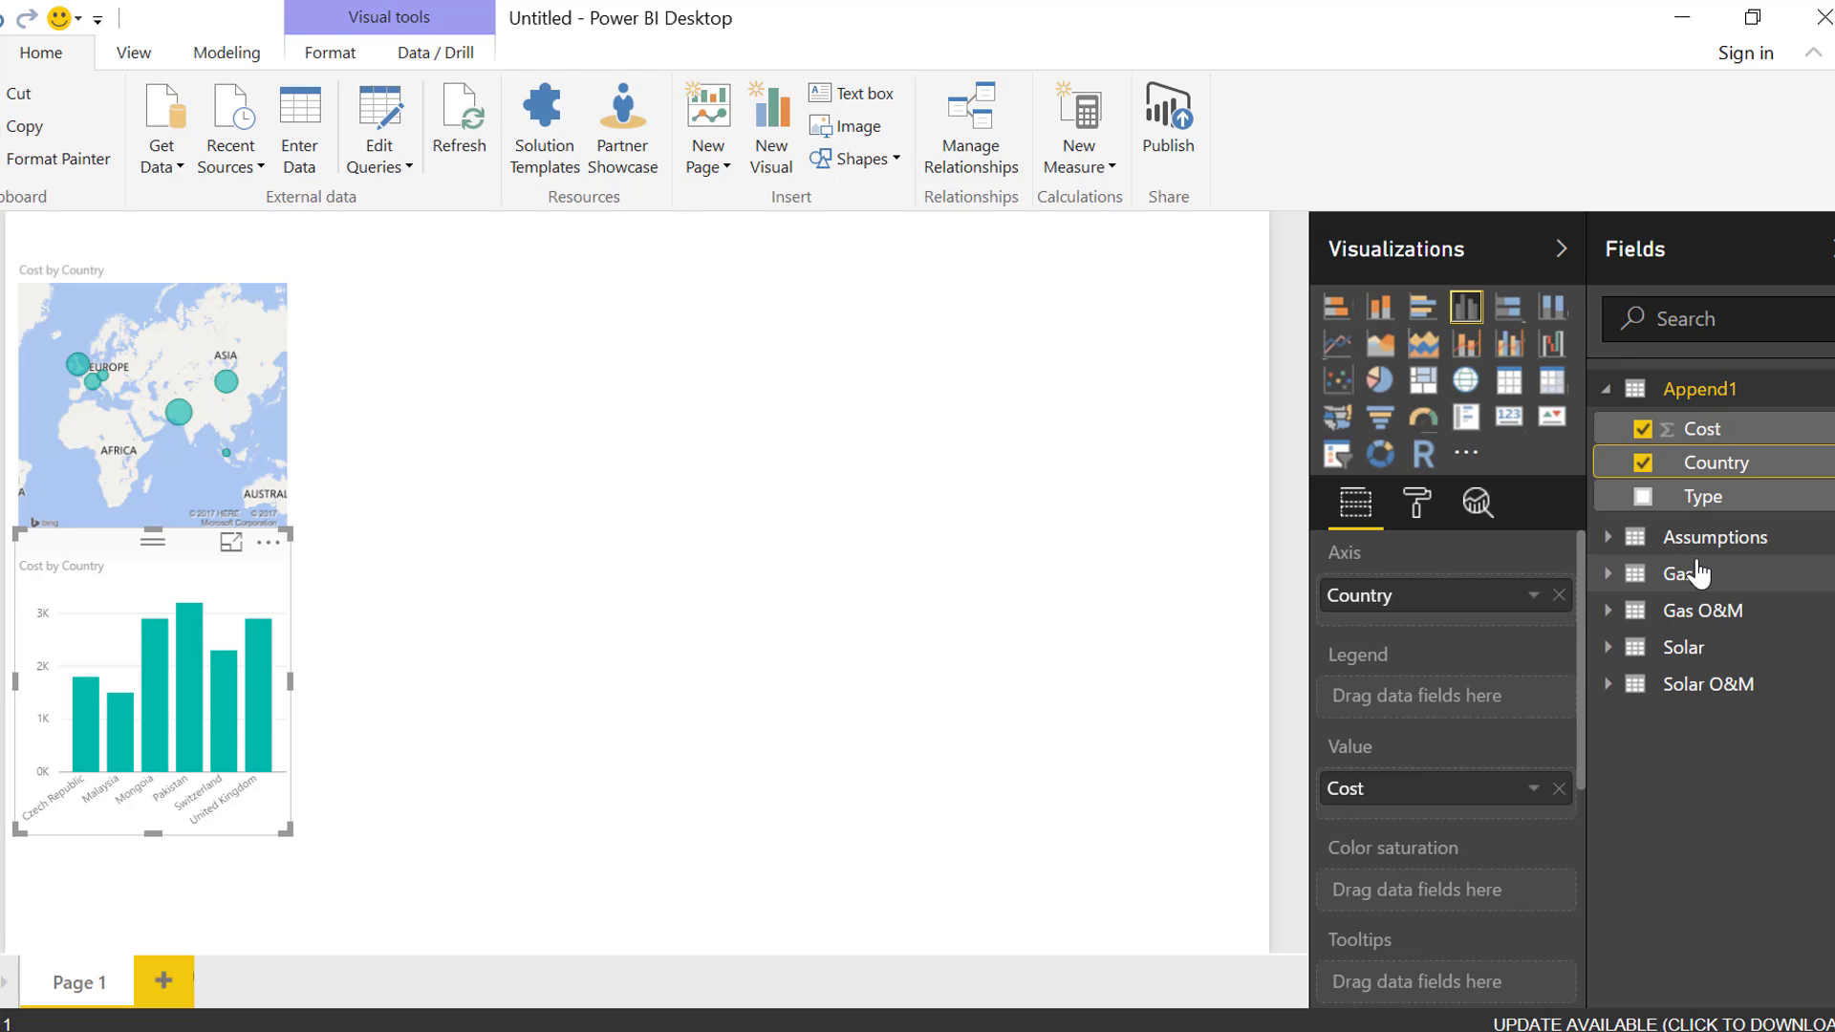
Undo the column chart's conversion to a slicer and add a separate slicer on the Append1 Type field
click(1338, 455)
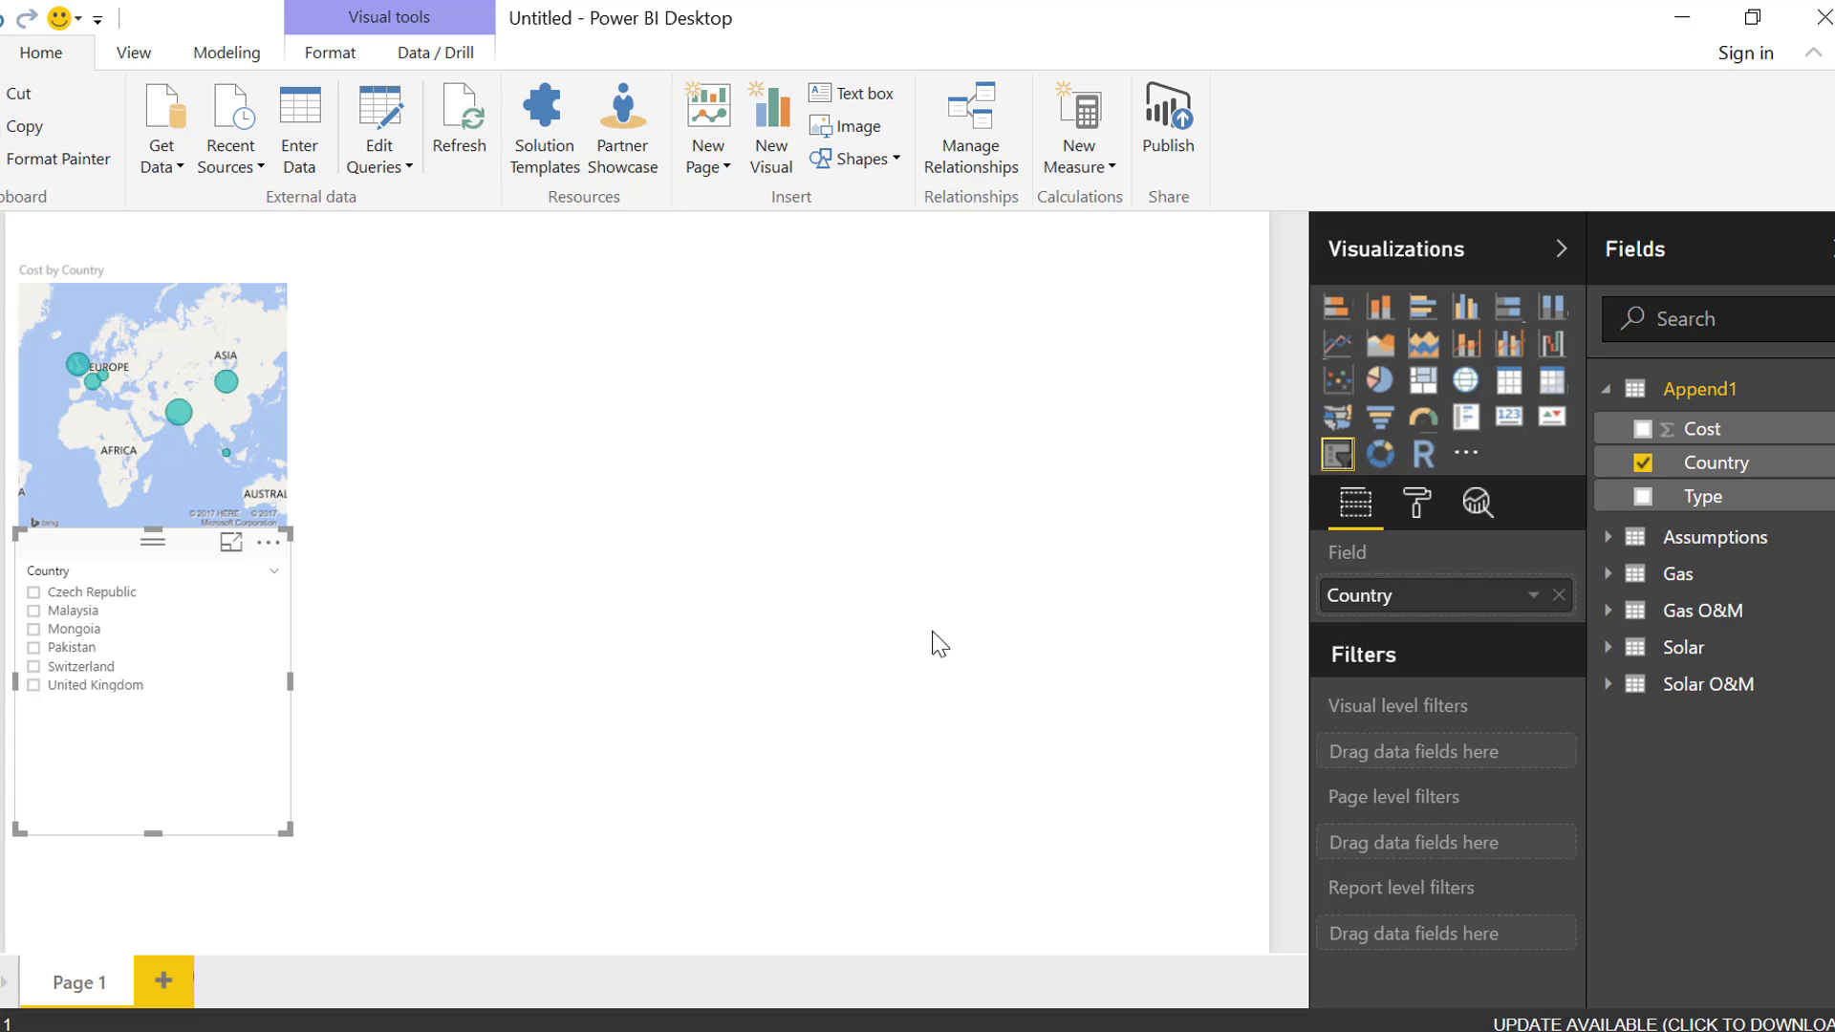
key(ctrl+z)
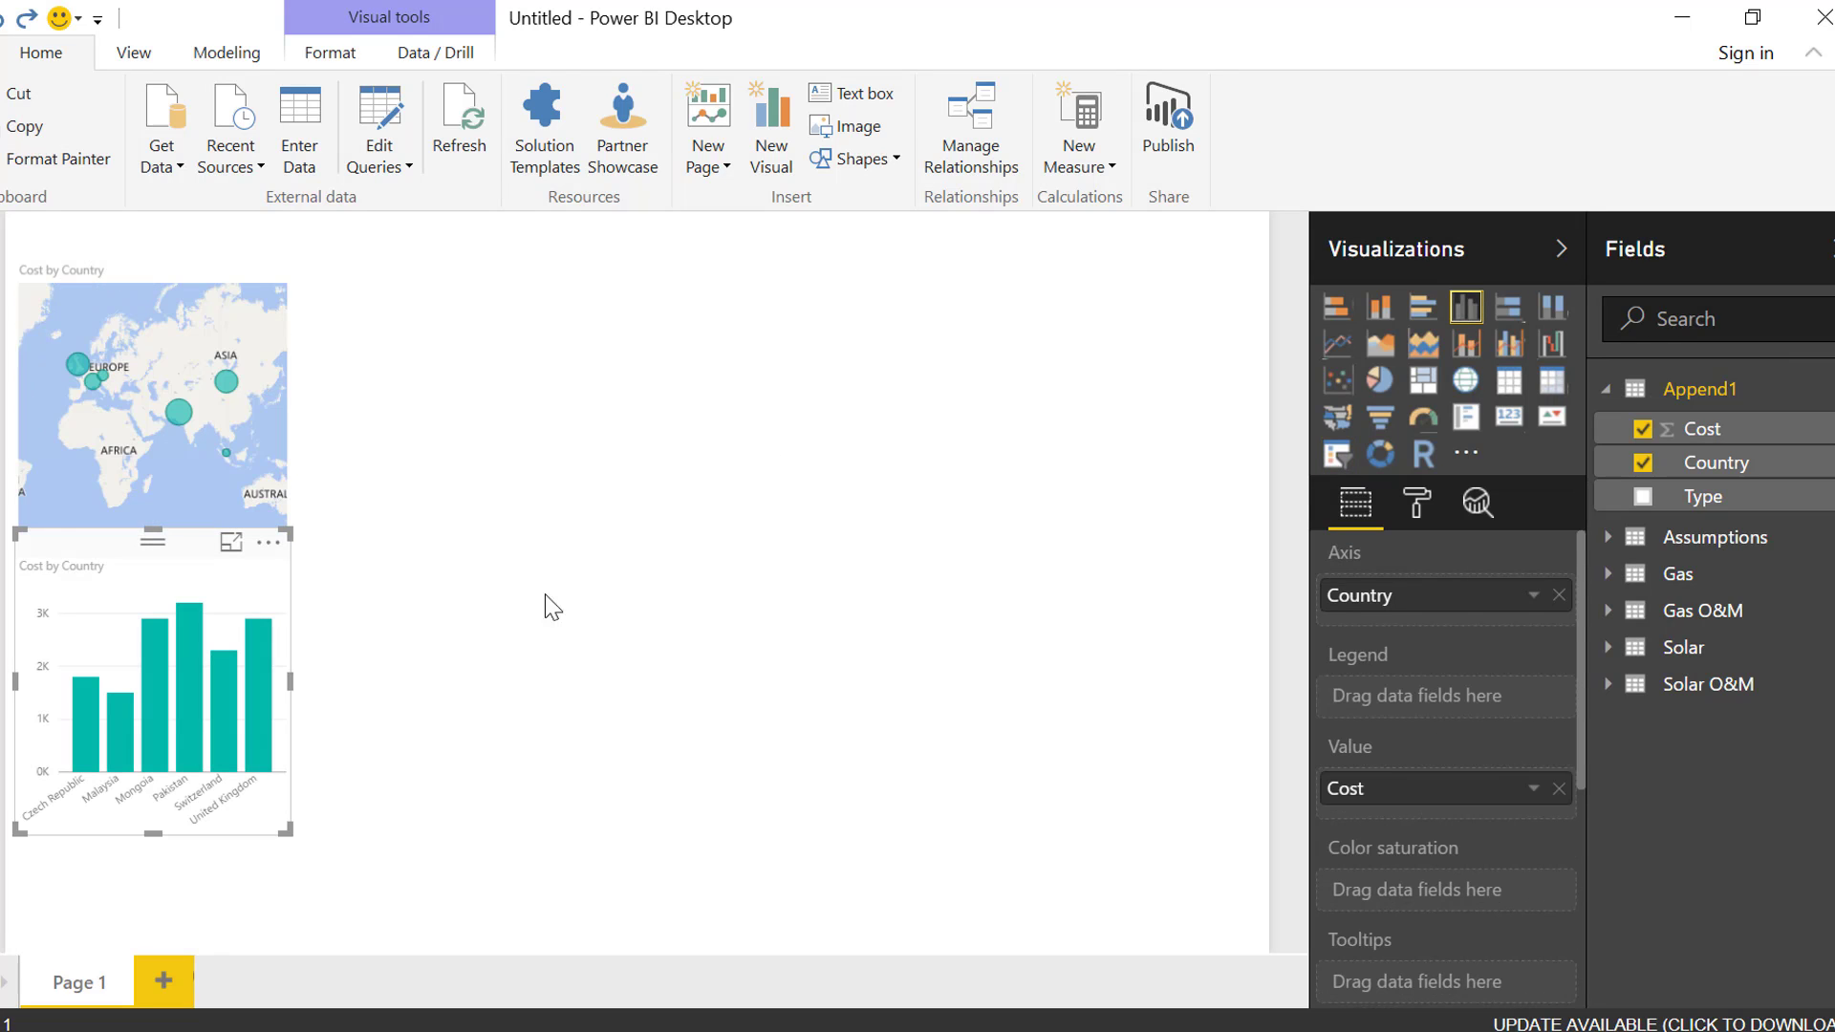
click(1196, 451)
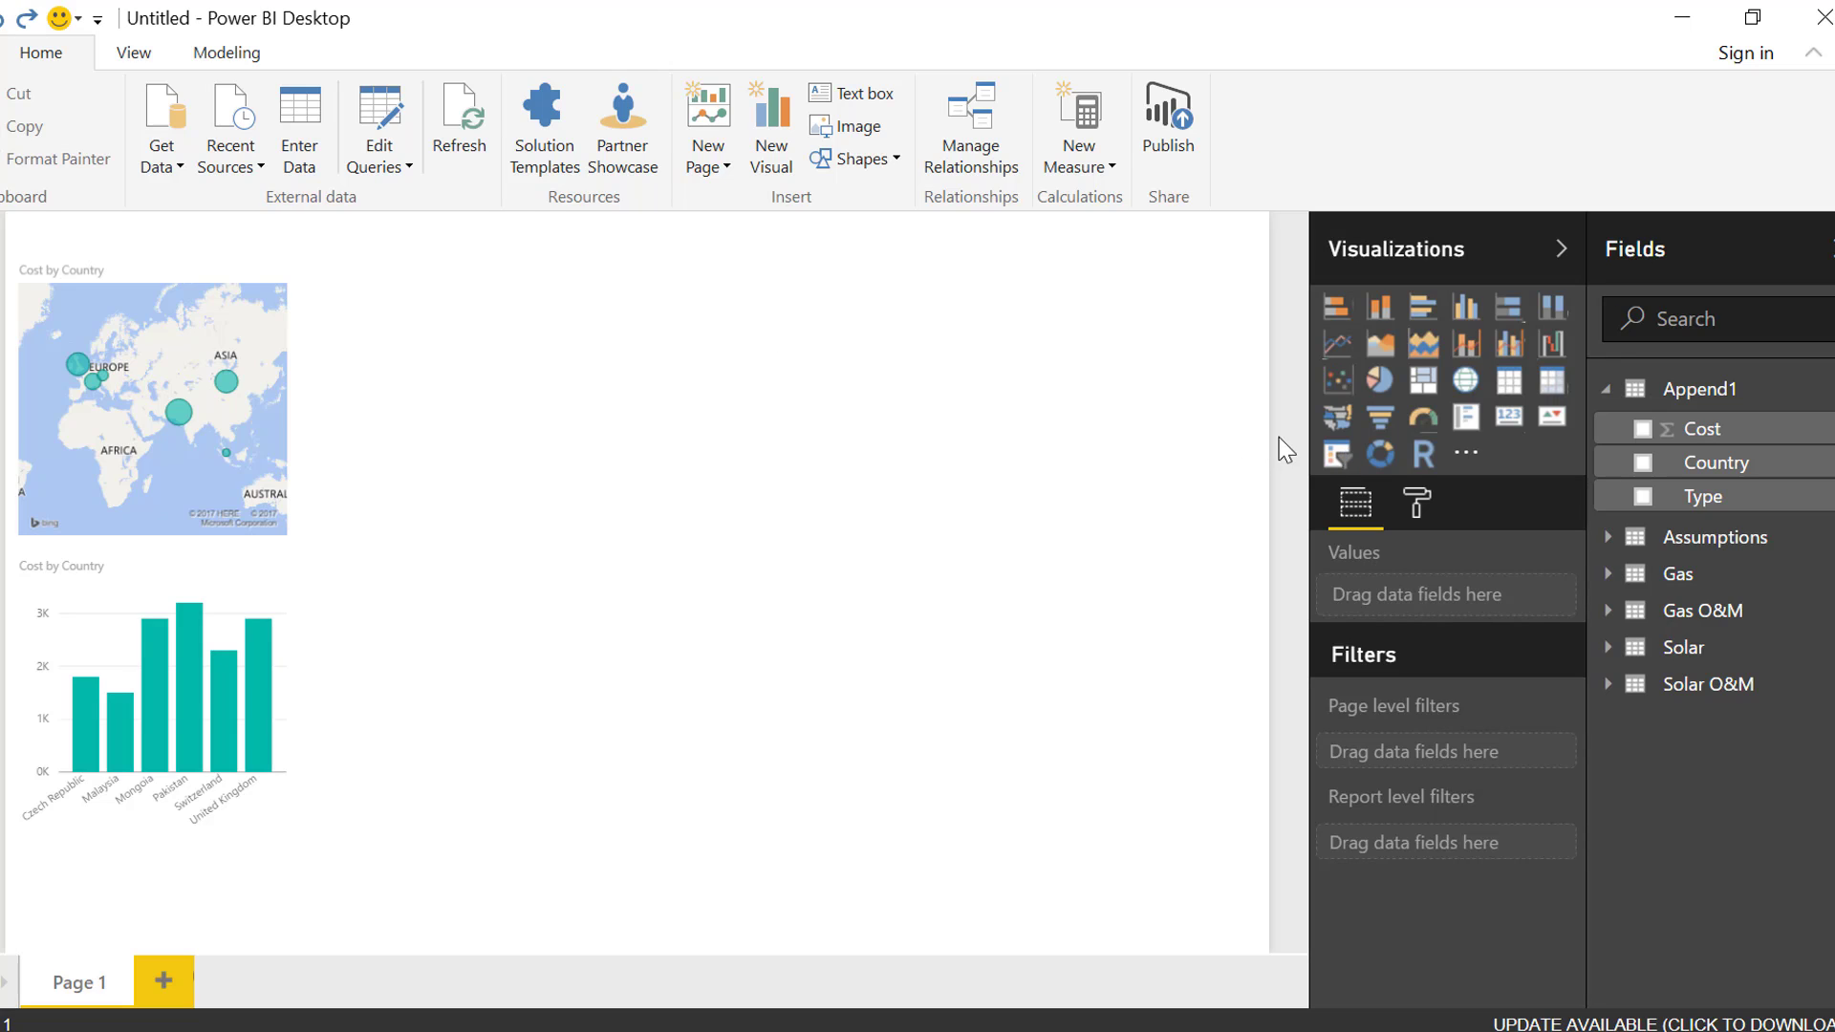
click(1335, 457)
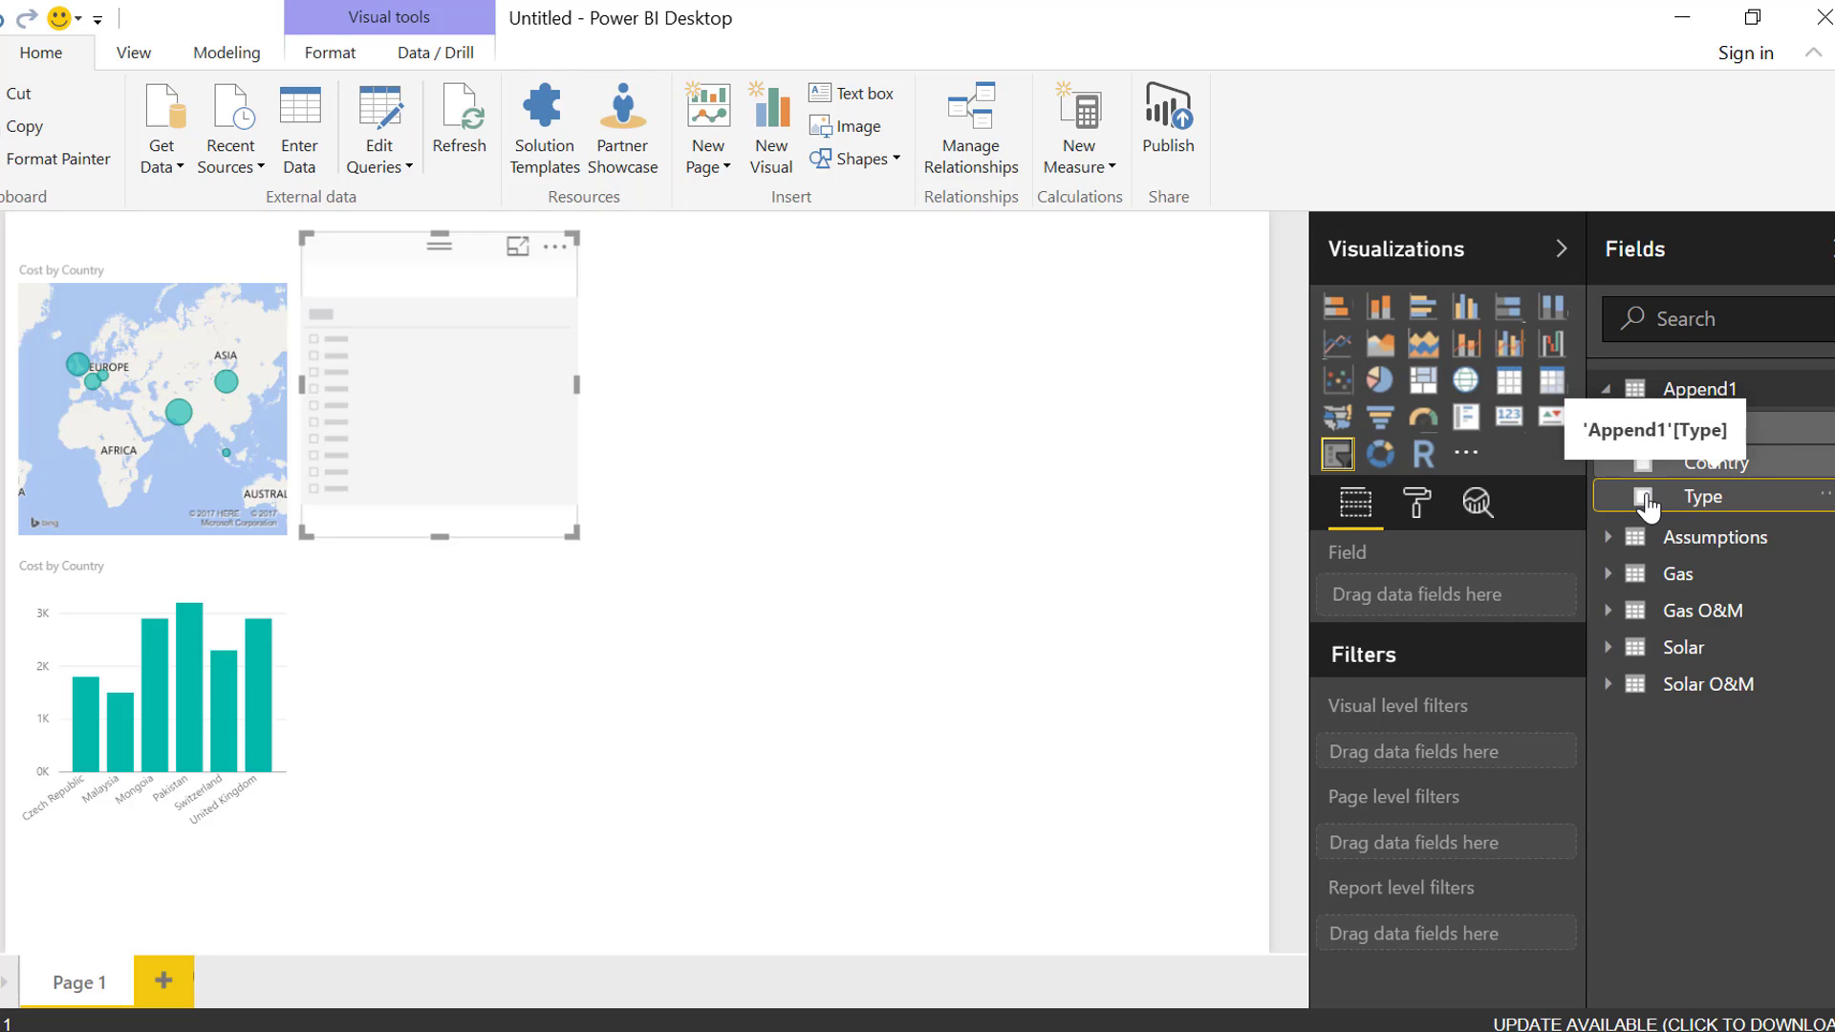
drag(1668, 506, 458, 442)
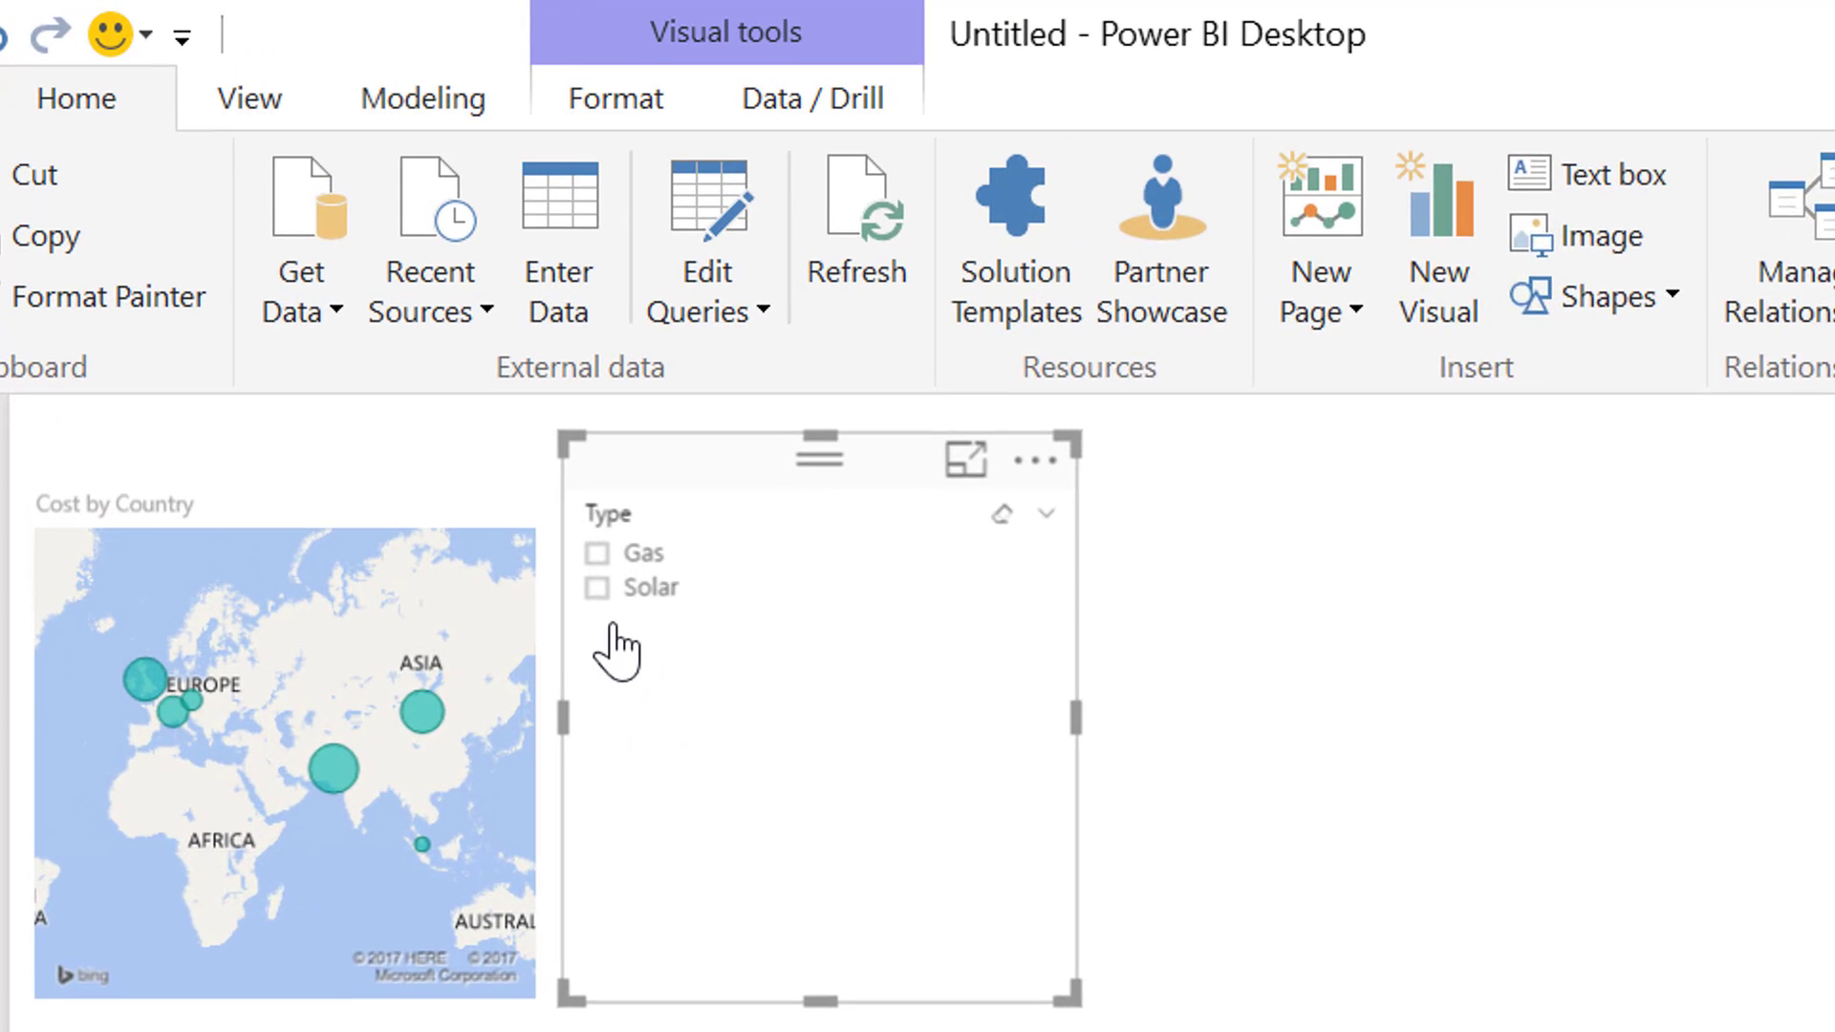
Test the Type slicer by filtering on Gas, Solar and both types, and clear the selection
click(616, 576)
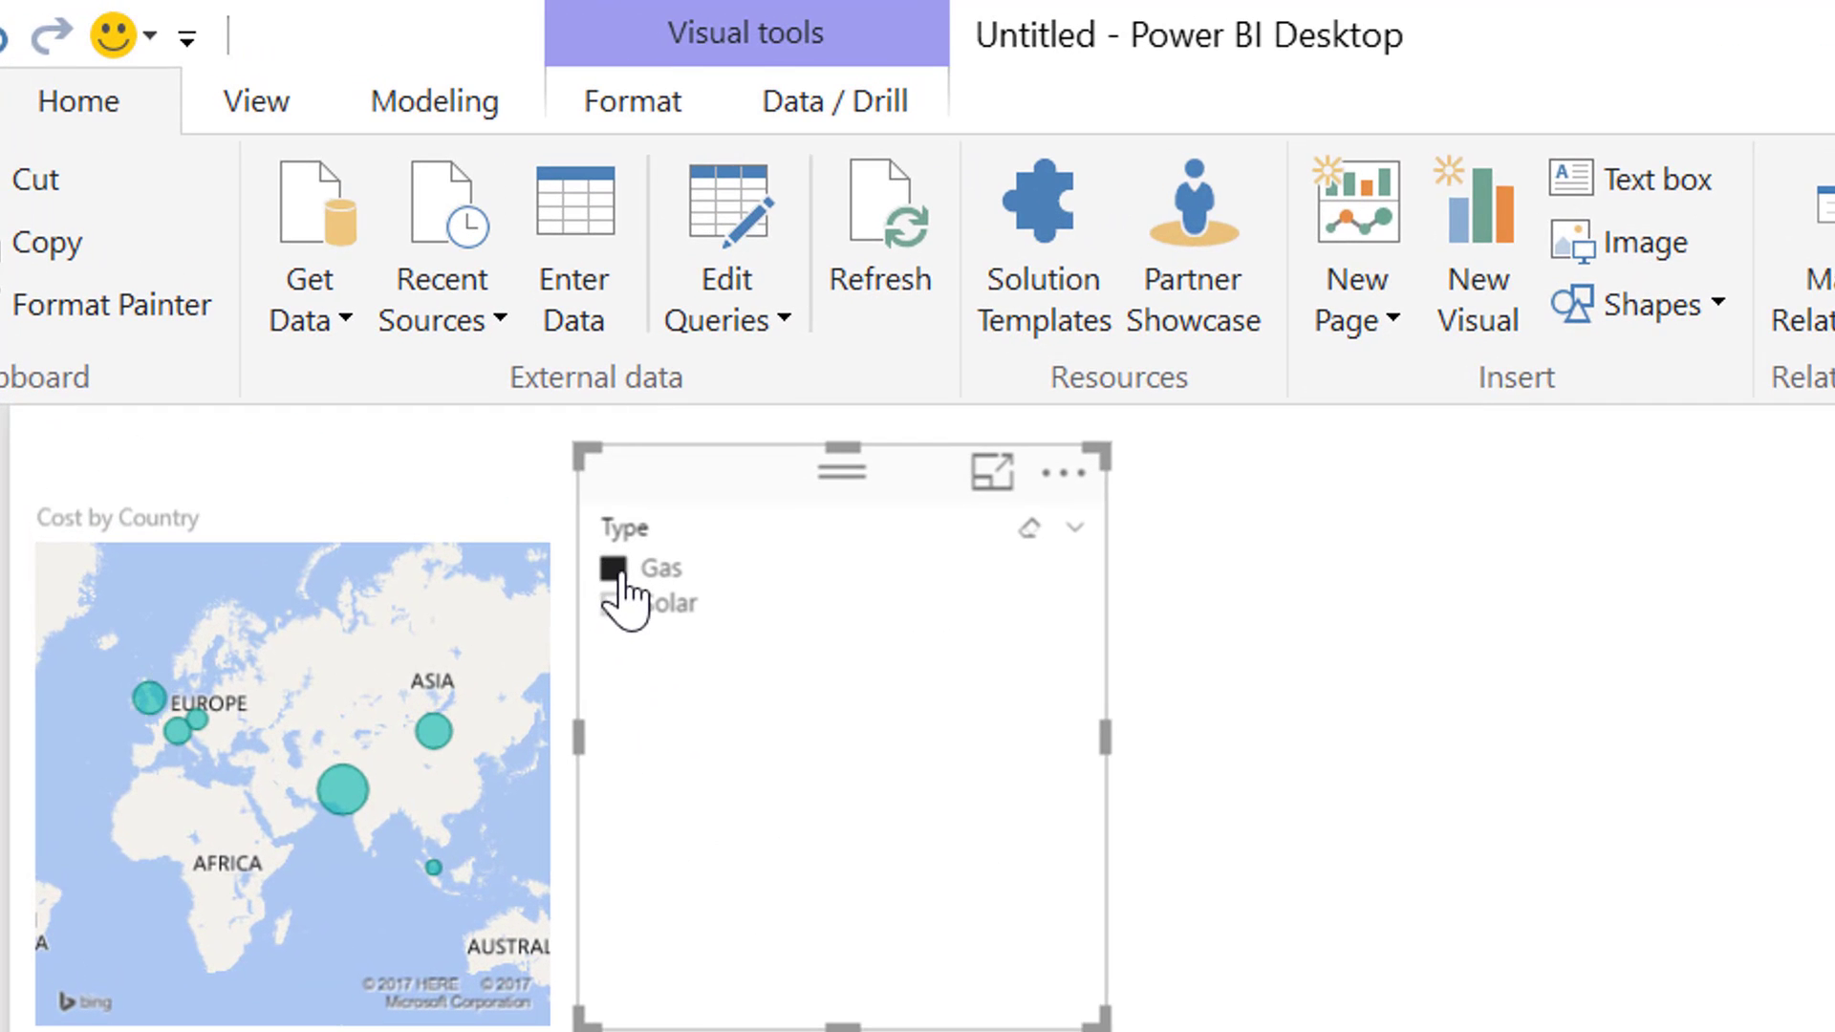
click(616, 612)
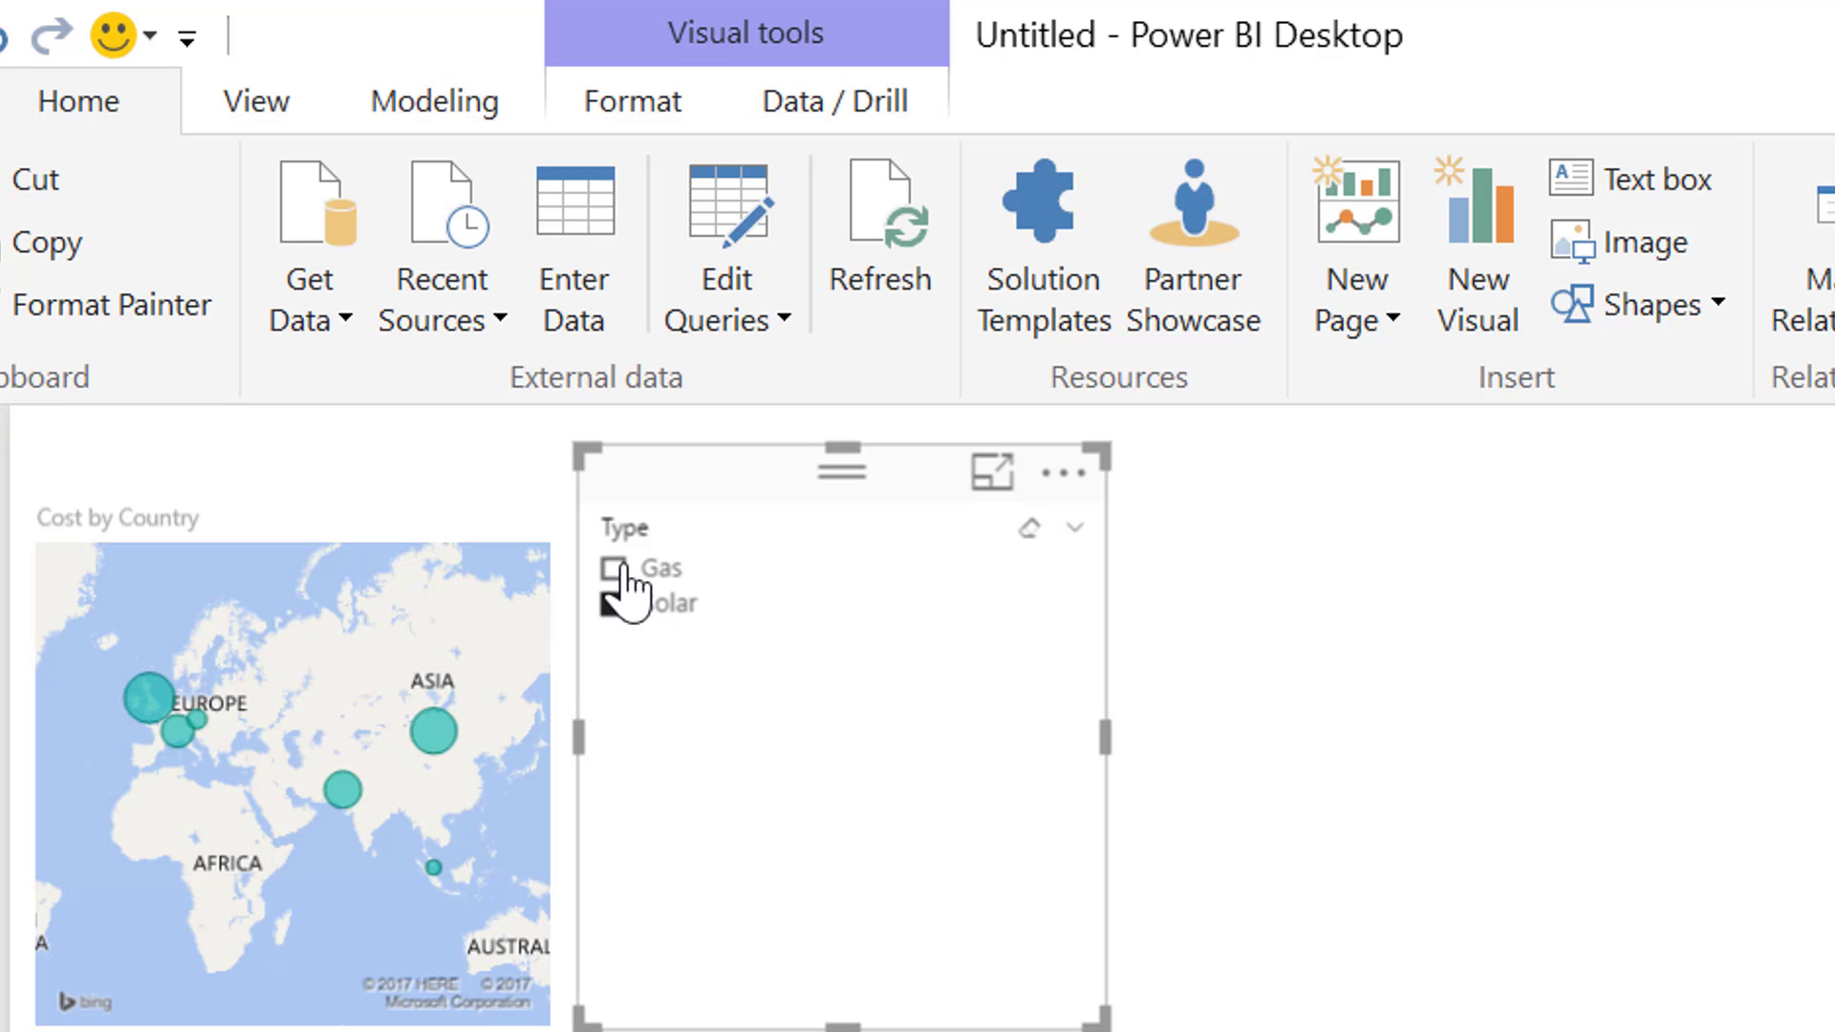
ctrl+click(617, 570)
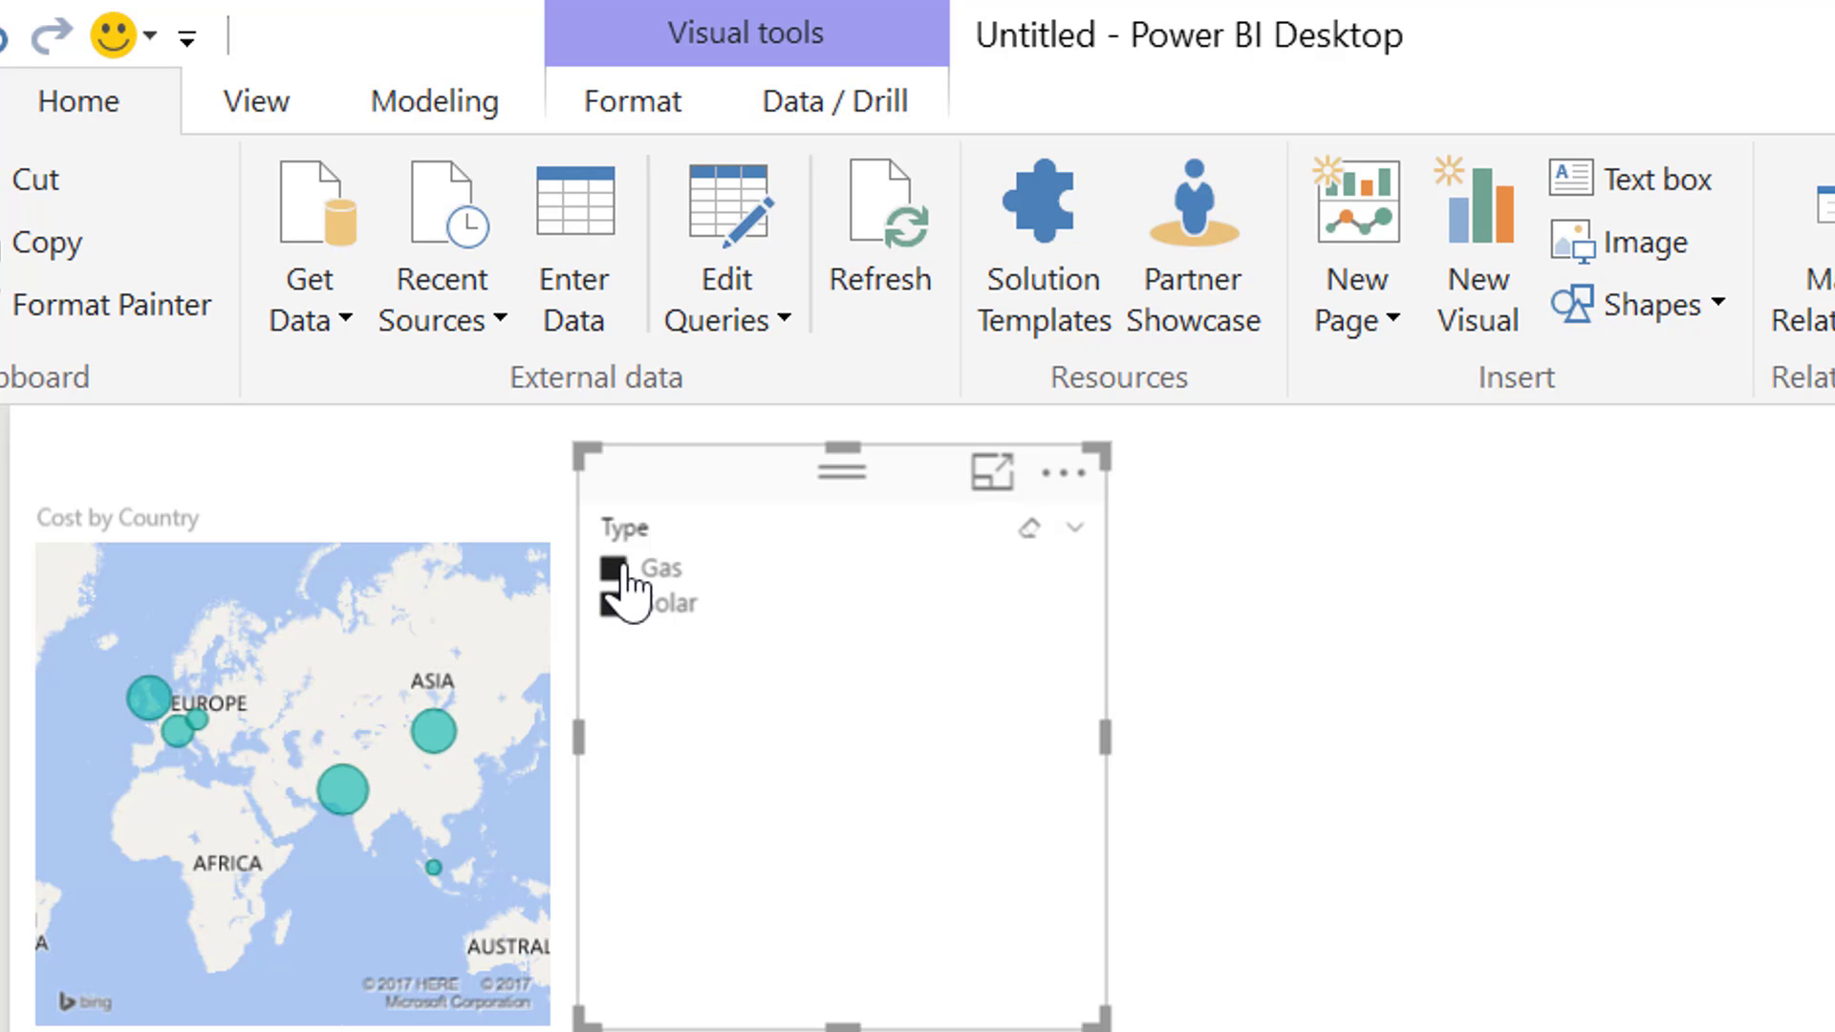
click(1030, 527)
Change the Type slicer to a dropdown and filter the visuals by Gas and then only Solar
click(1073, 530)
click(1097, 638)
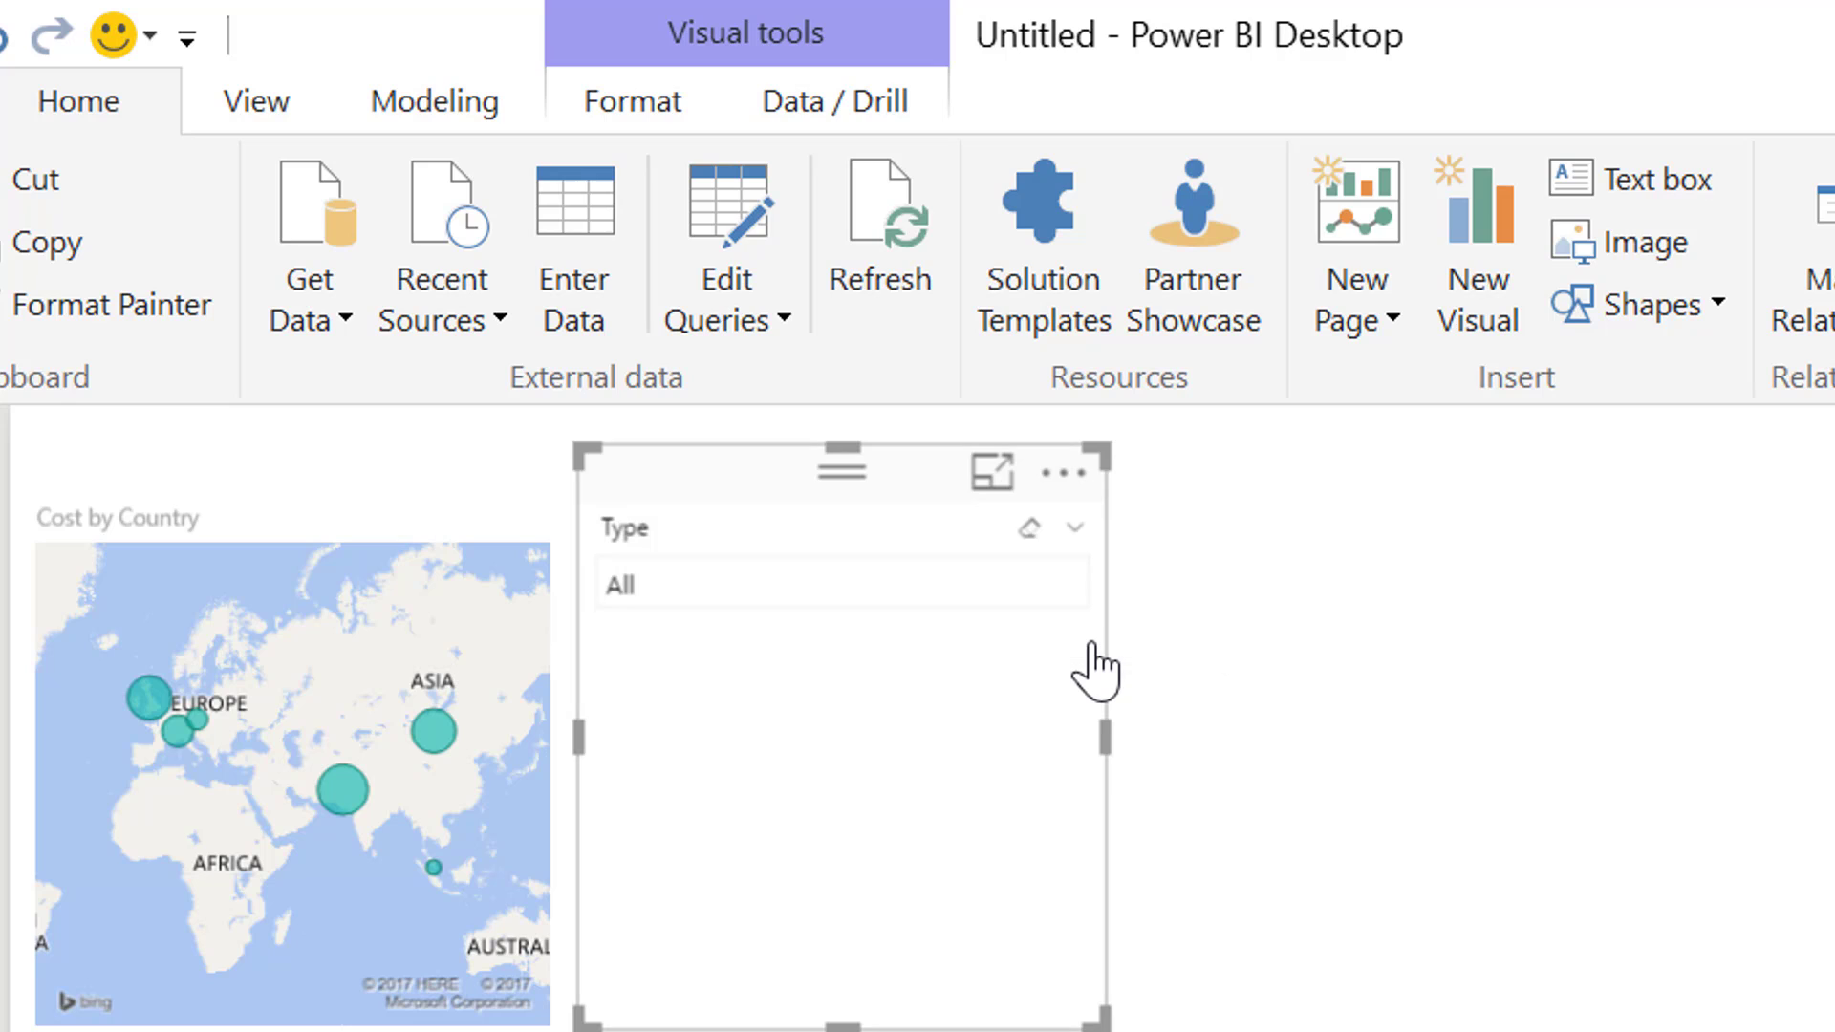
click(782, 585)
click(683, 607)
click(1069, 585)
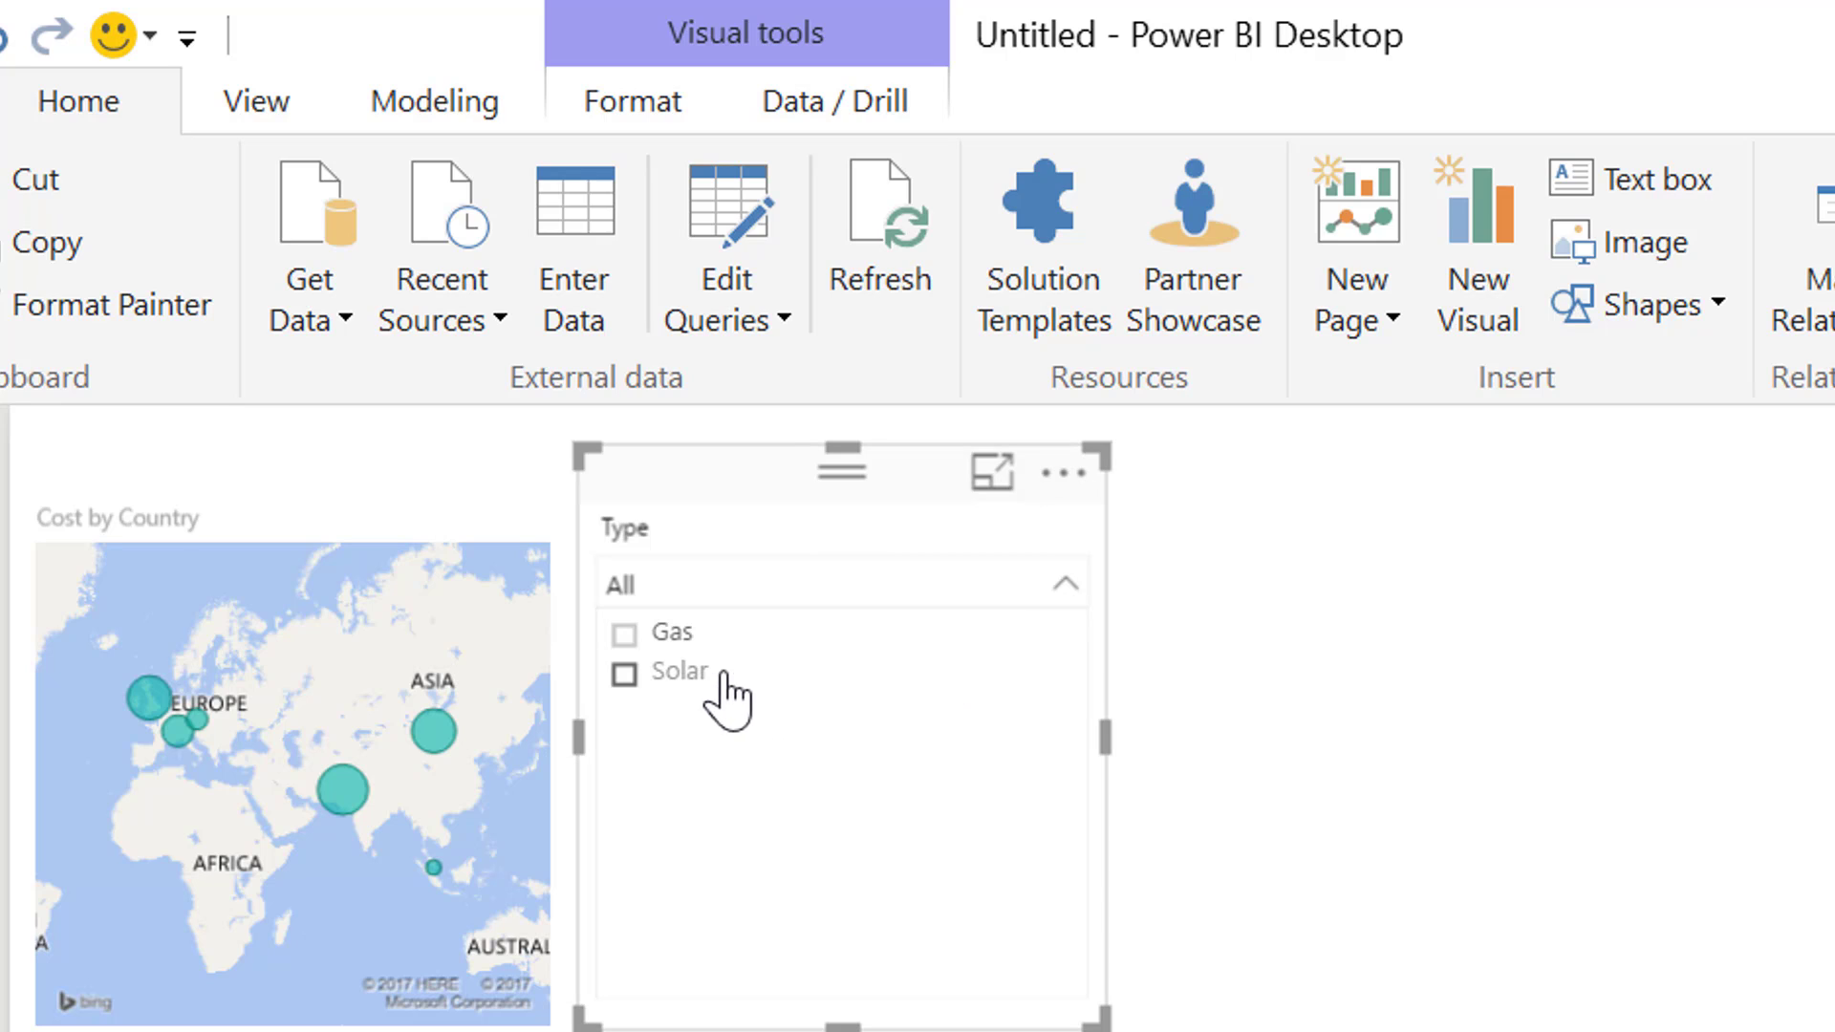
click(655, 642)
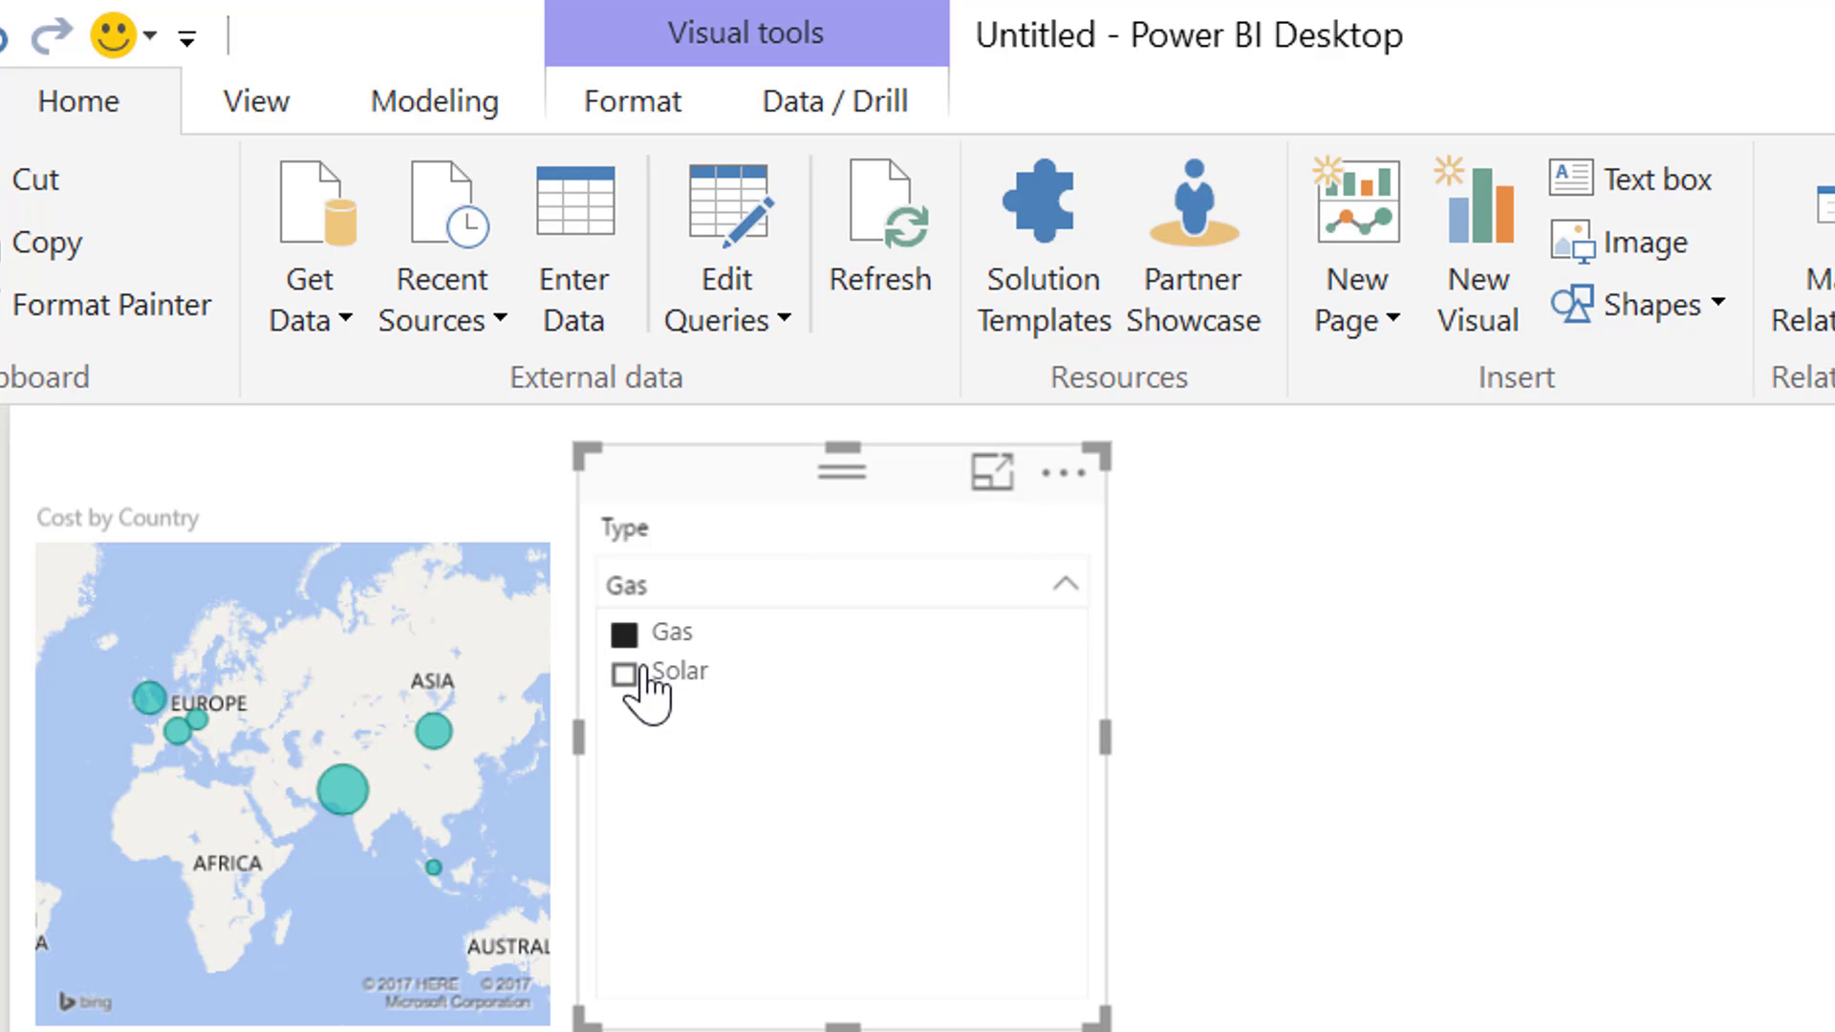
click(641, 677)
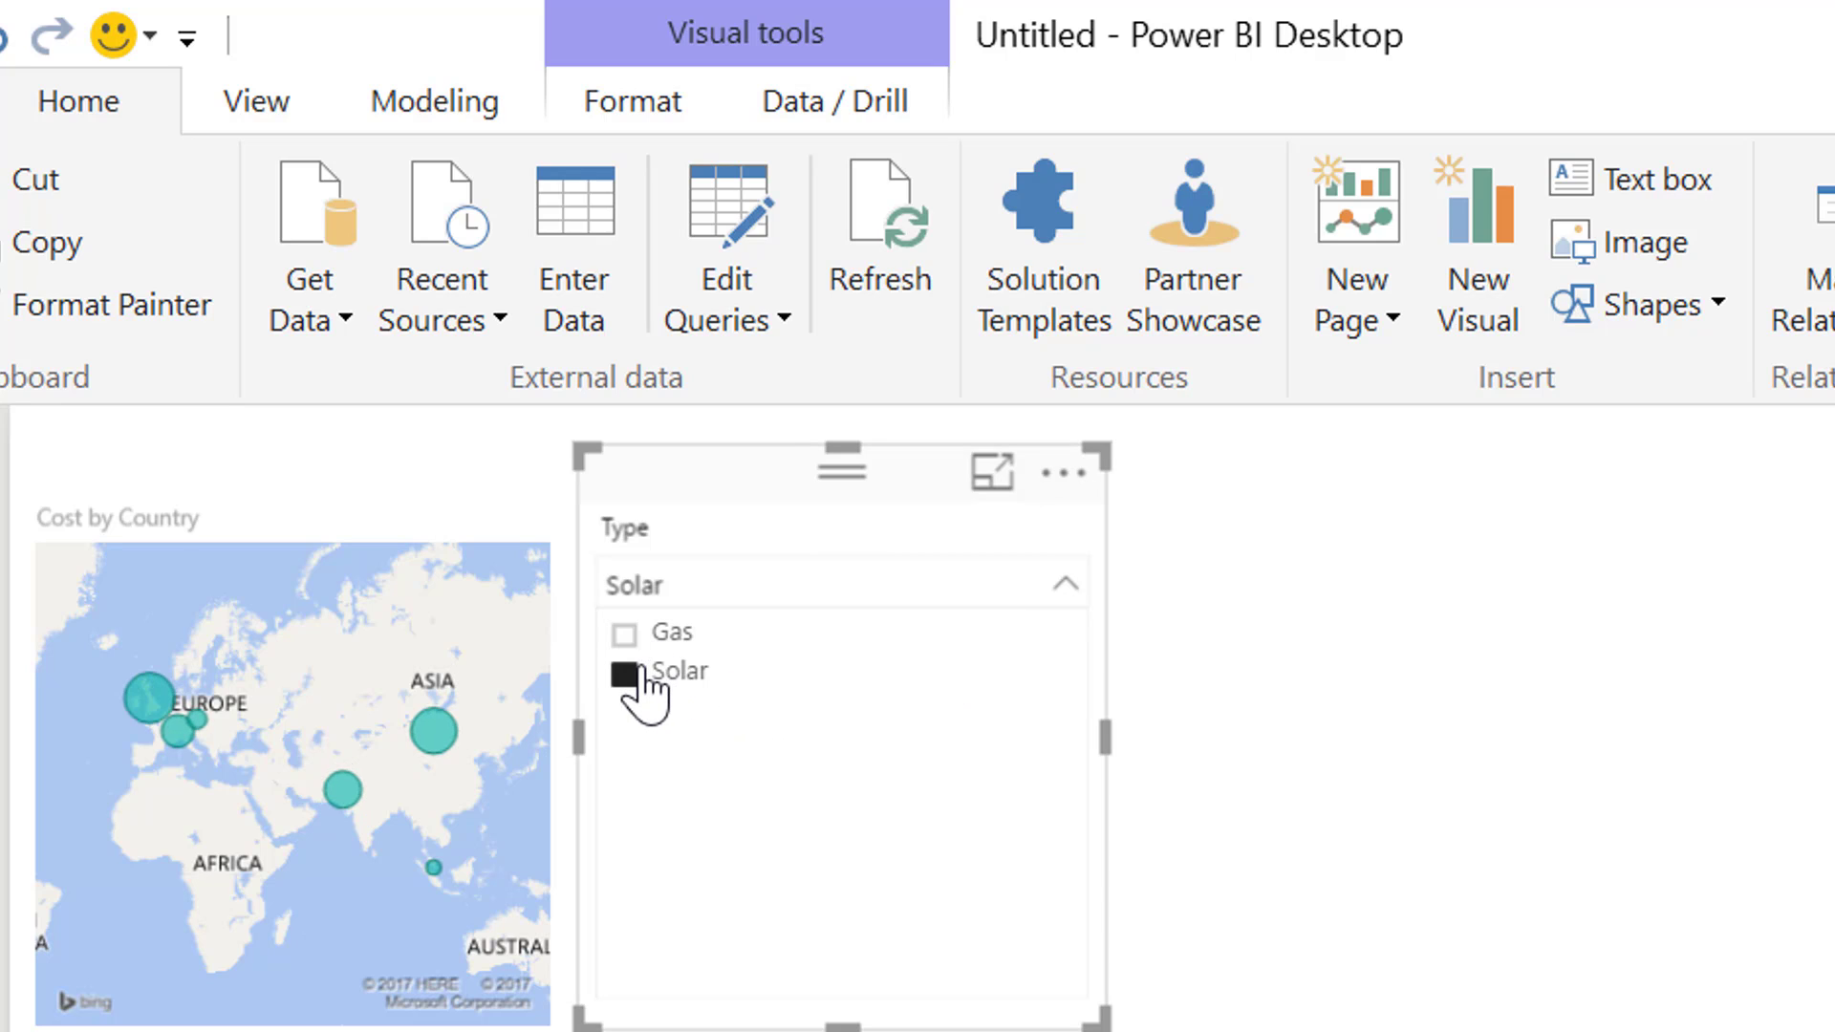
Switch to the Excel workbook IEA Database Clean.xlsx and go to its Database sheet
click(1460, 1021)
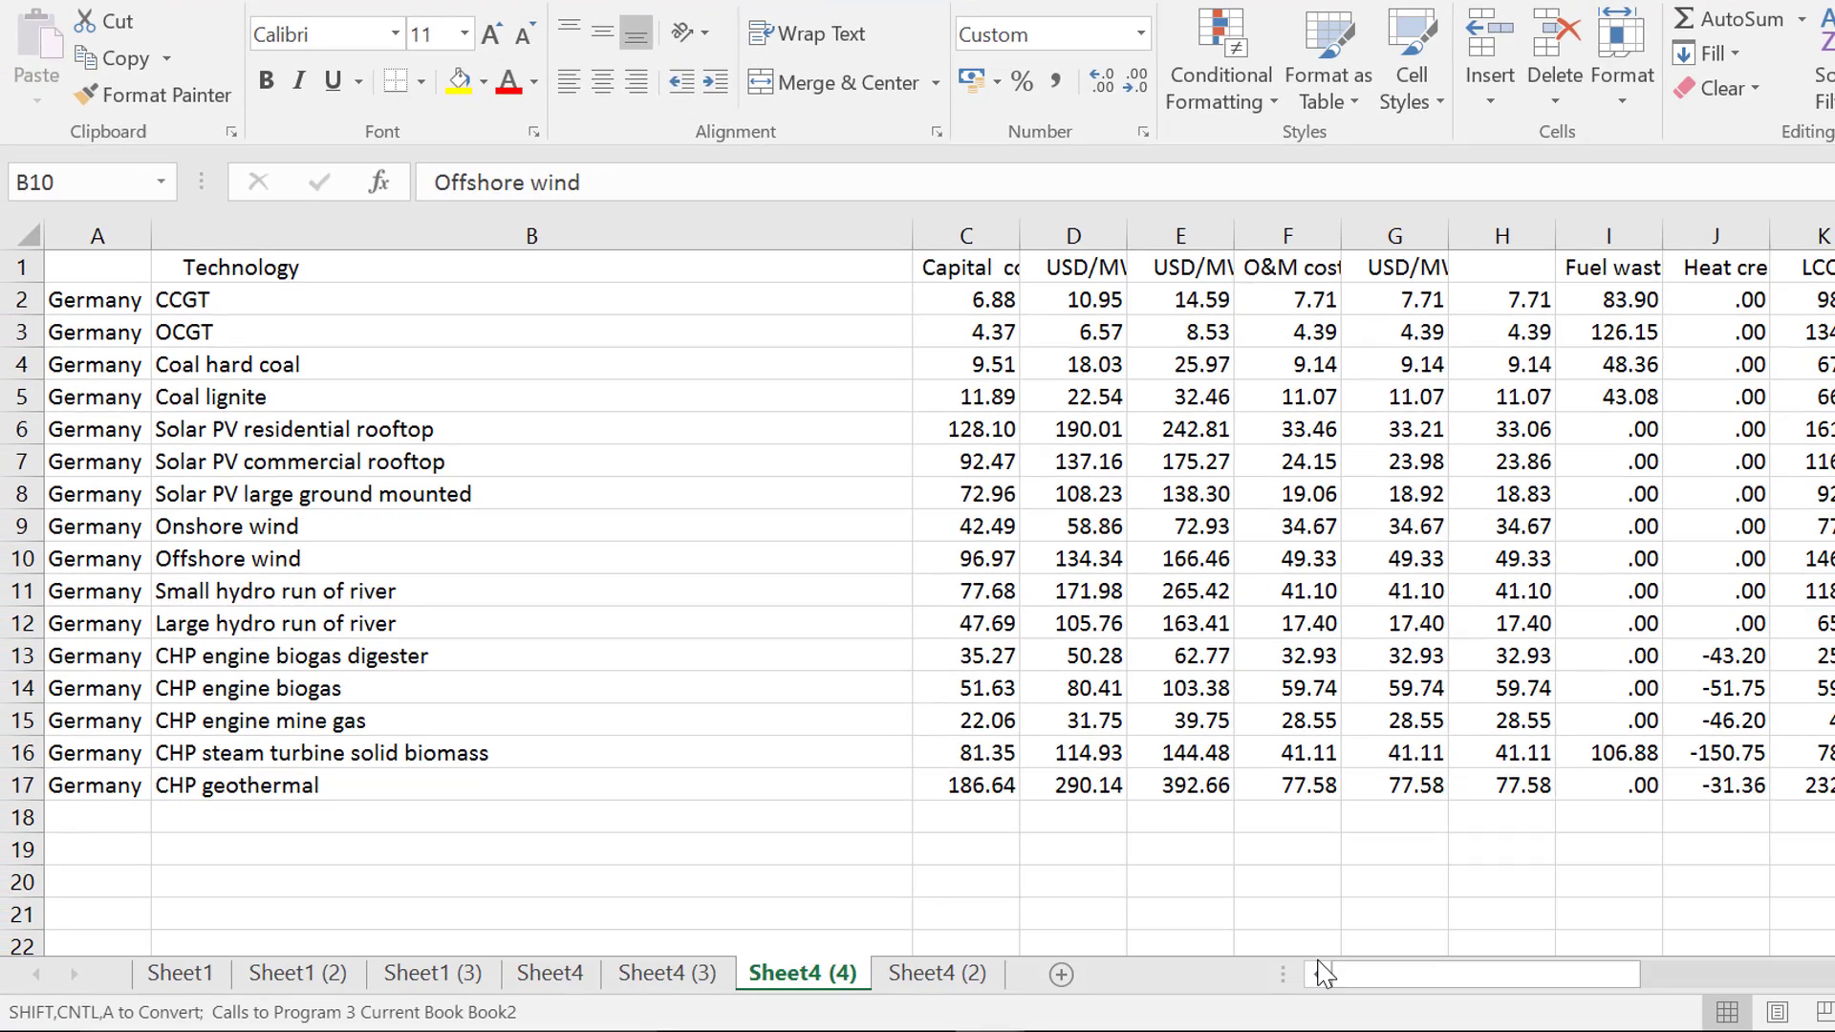
click(1126, 780)
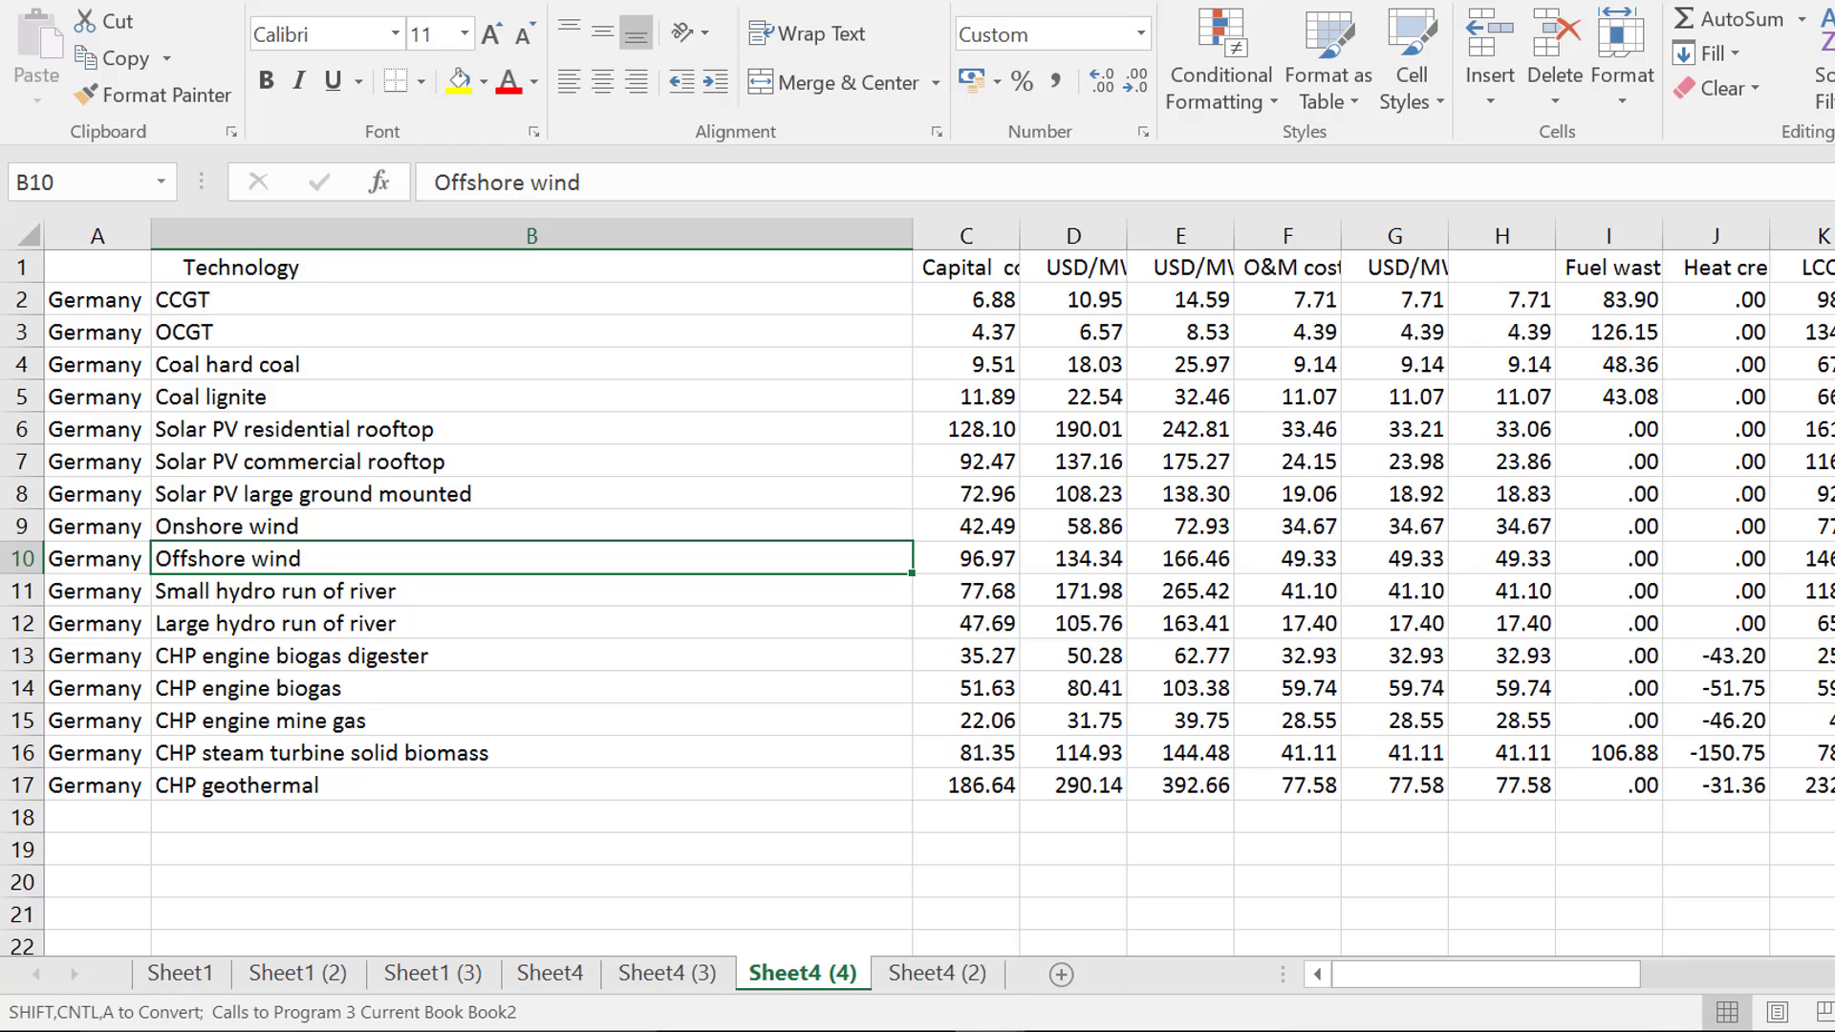
click(989, 1031)
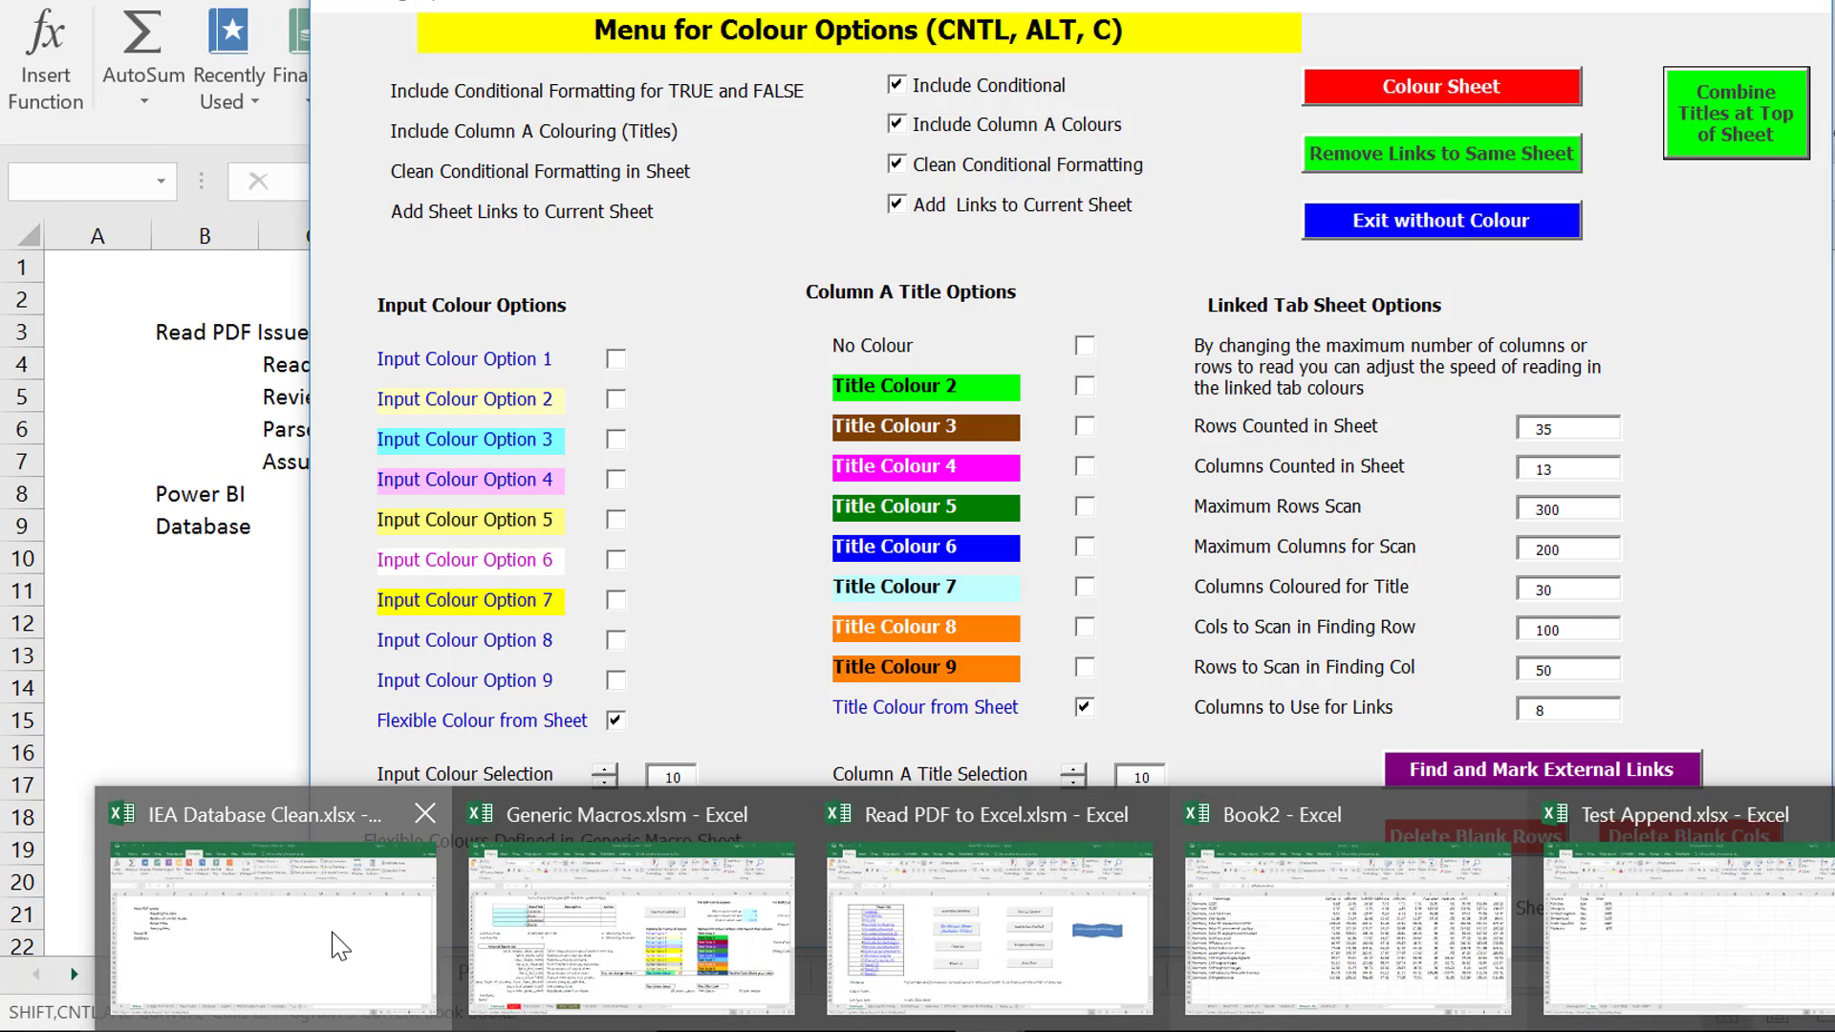
click(331, 931)
key(ctrl+Page_Down)
key(ctrl+Page_Down)
key(ctrl+Page_Down)
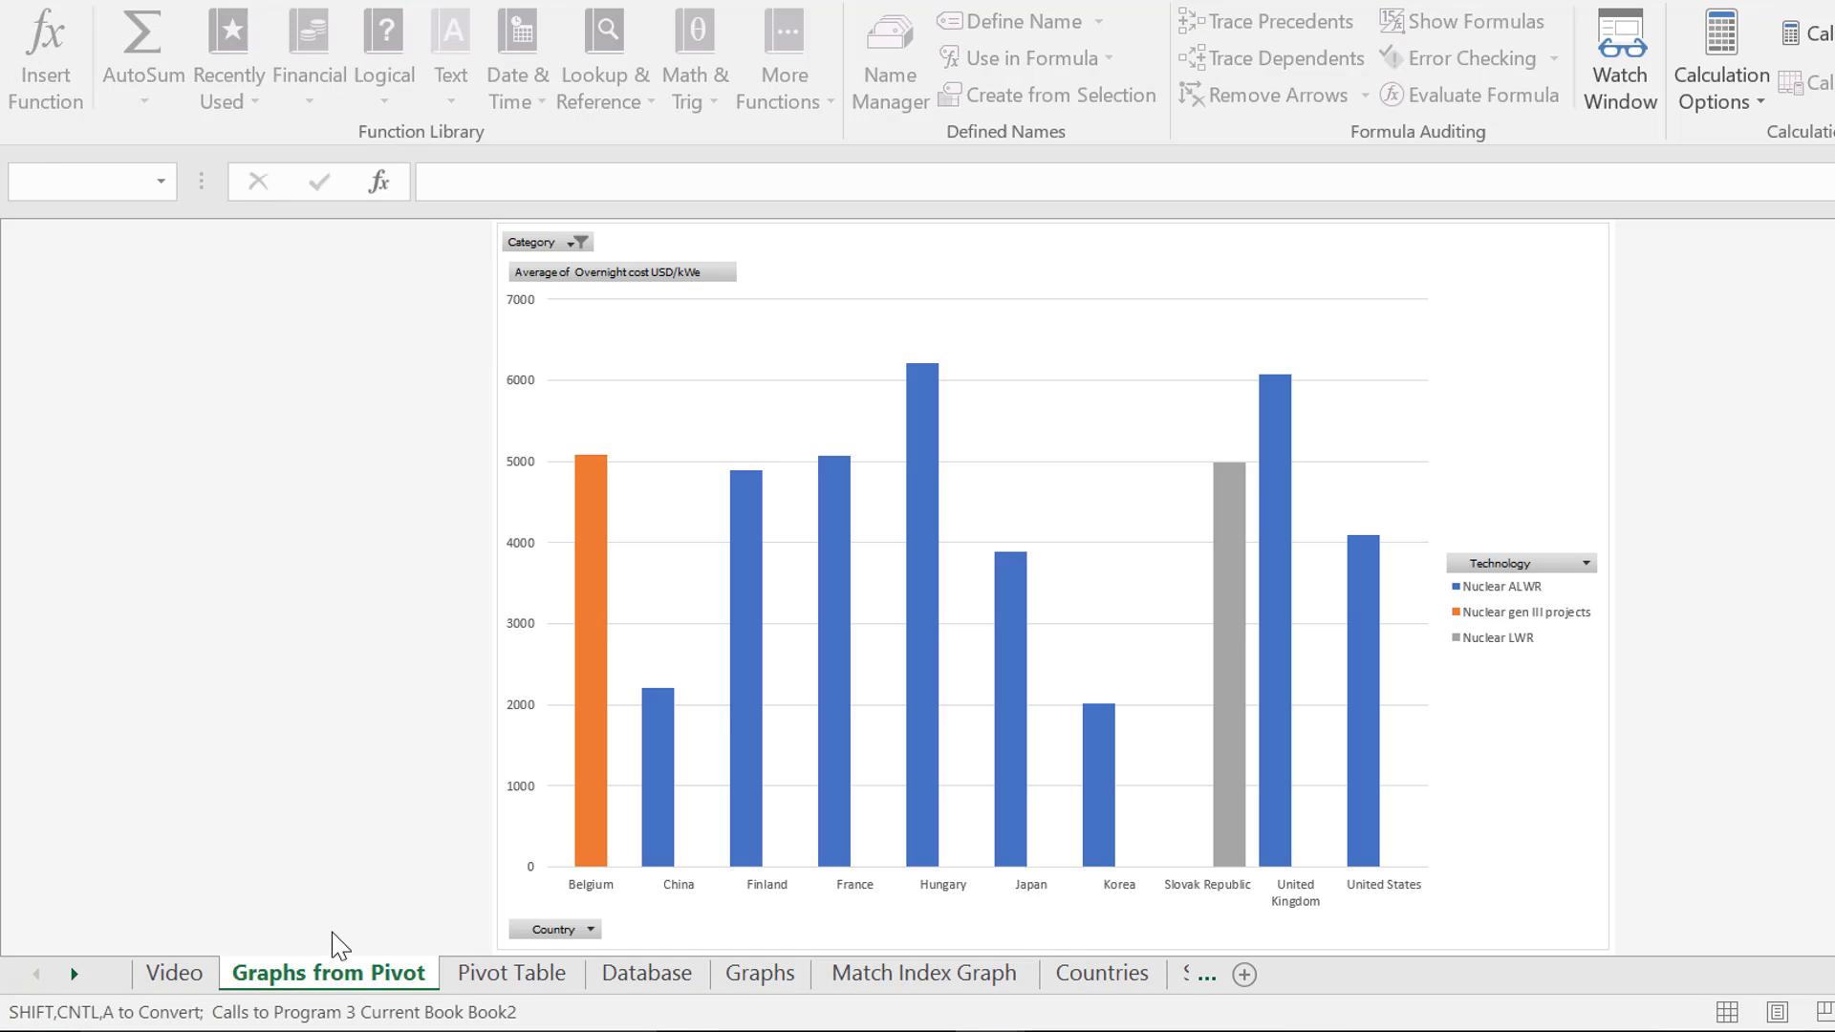
Examine how row 9 of the Database sheet builds its Match and Index # values from Country and Technology
key(Left)
key(Left)
key(Left)
key(Left)
key(Left)
key(Left)
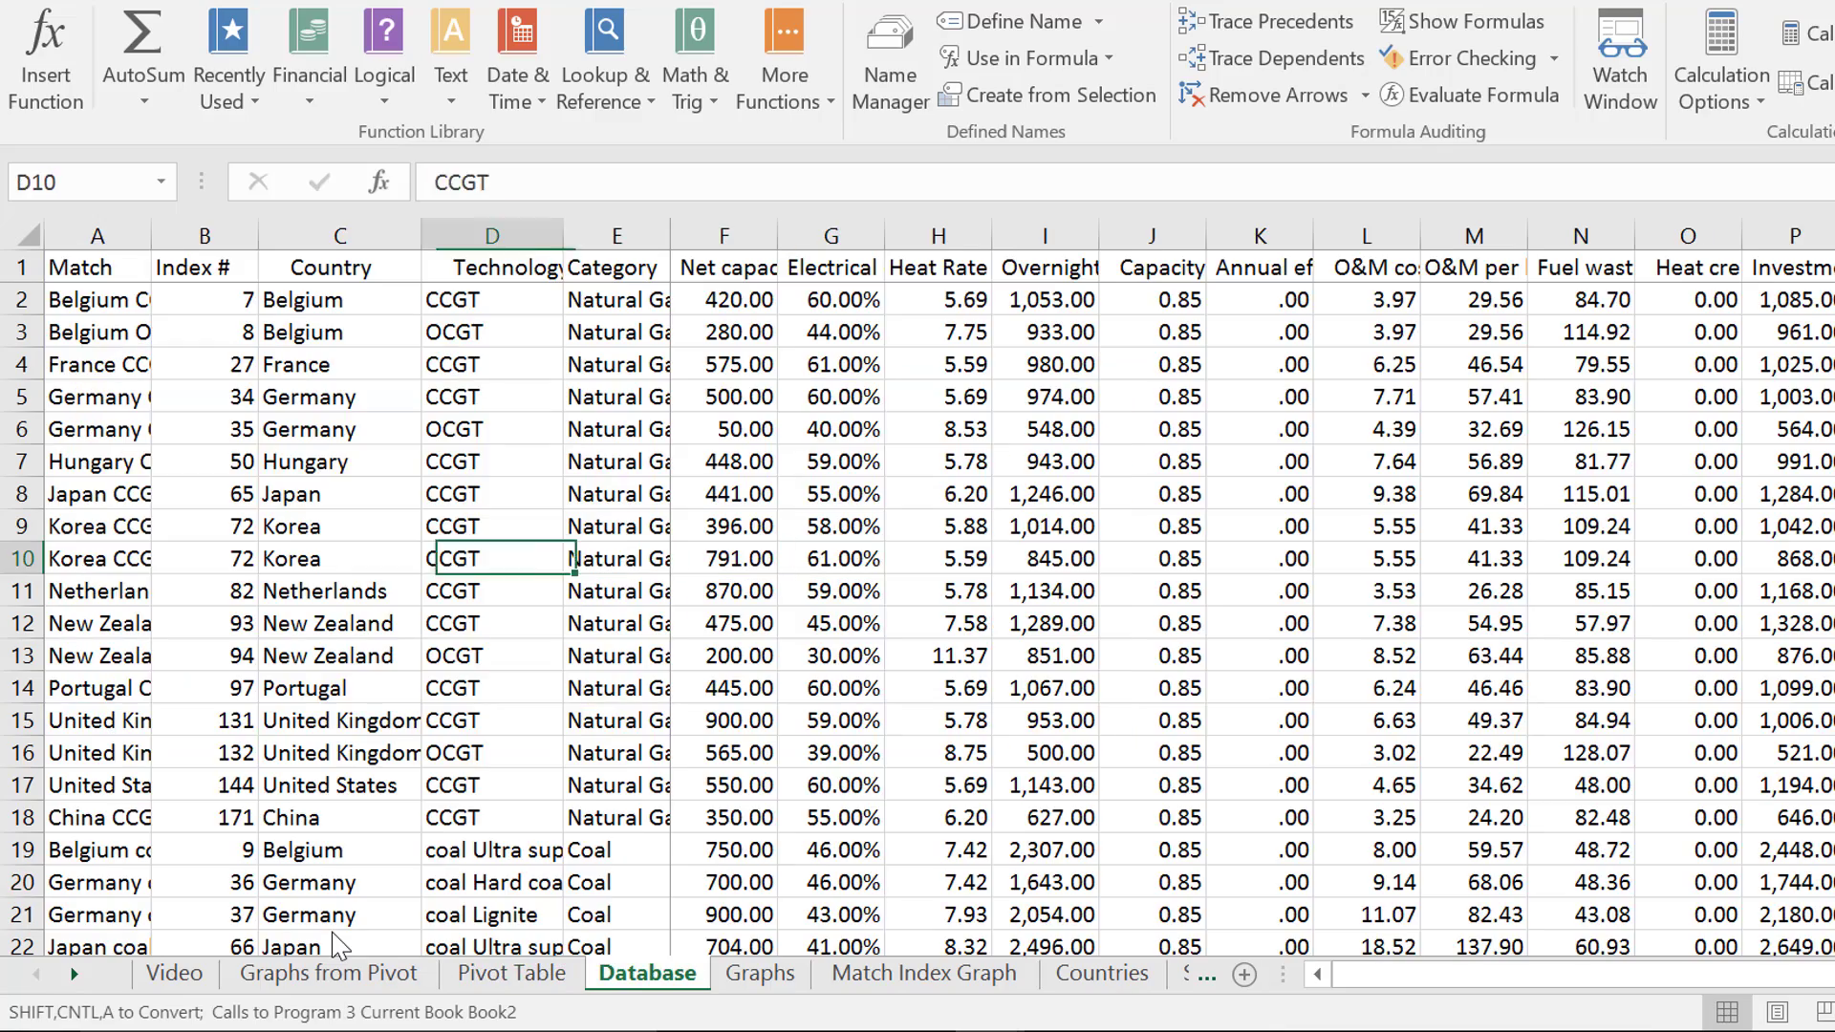
key(Up)
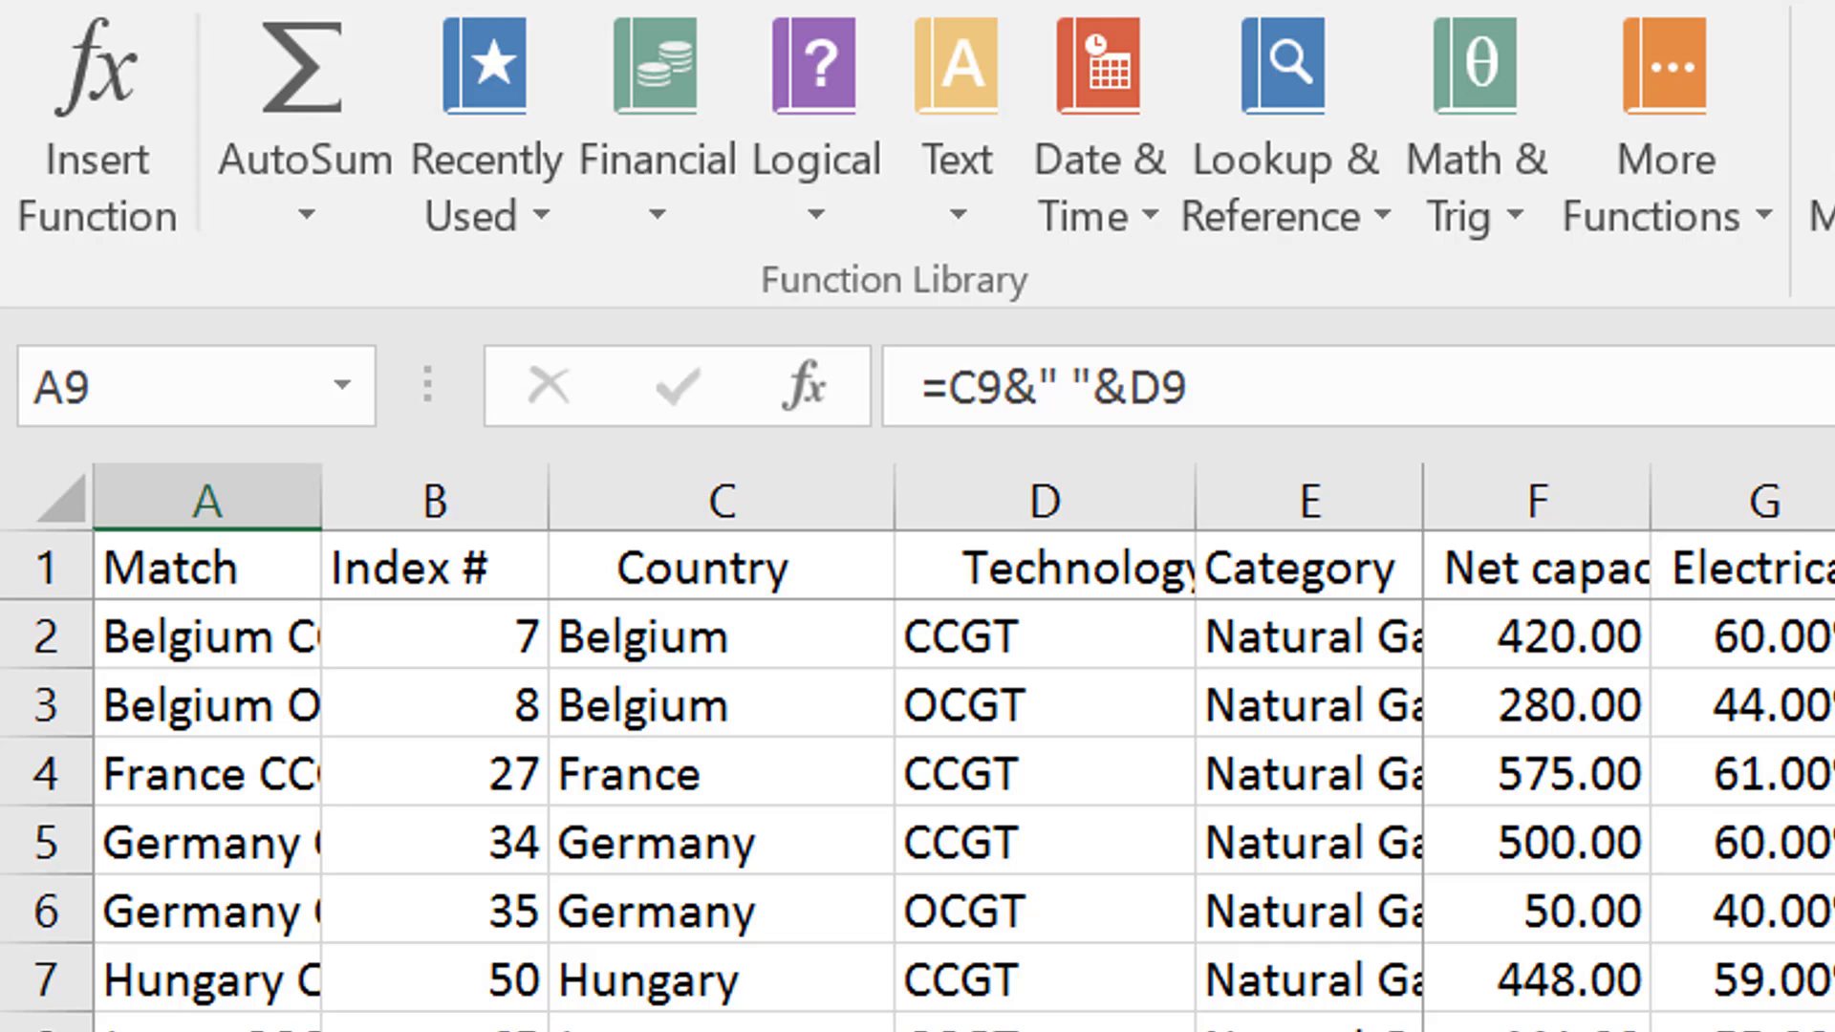
key(Right)
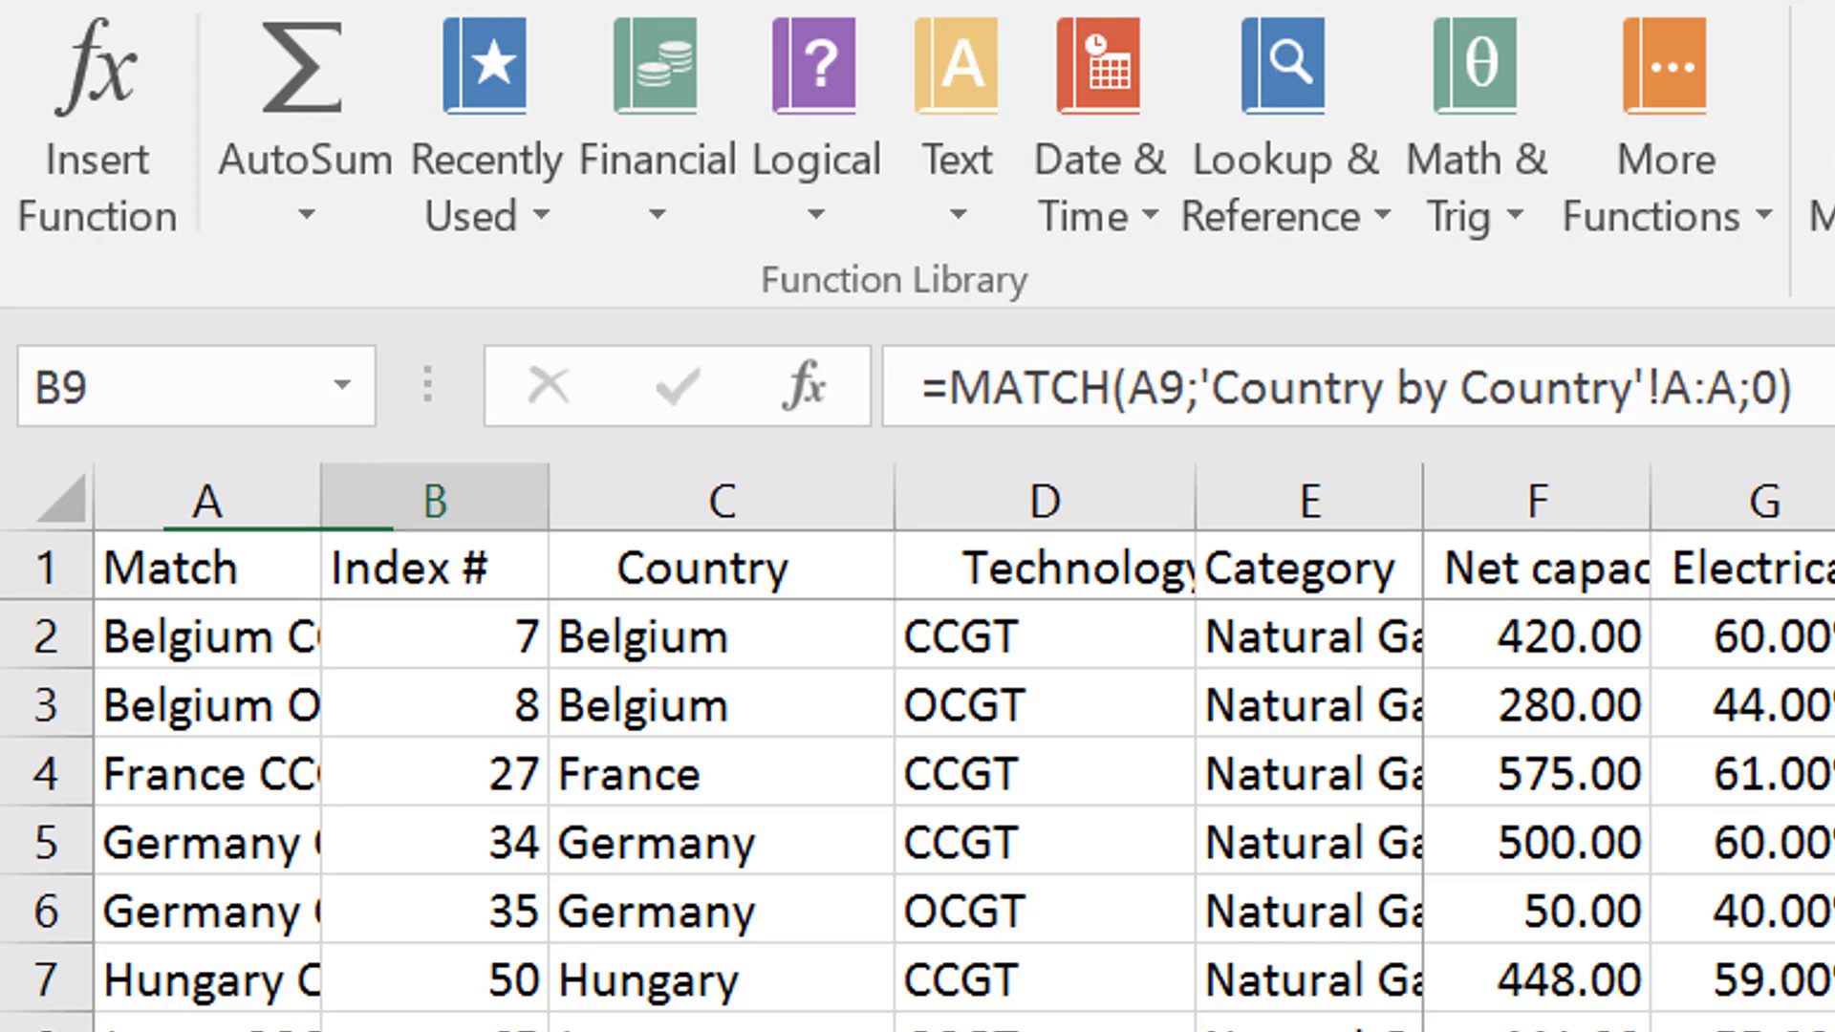
key(Left)
key(Right)
key(Right)
key(Right)
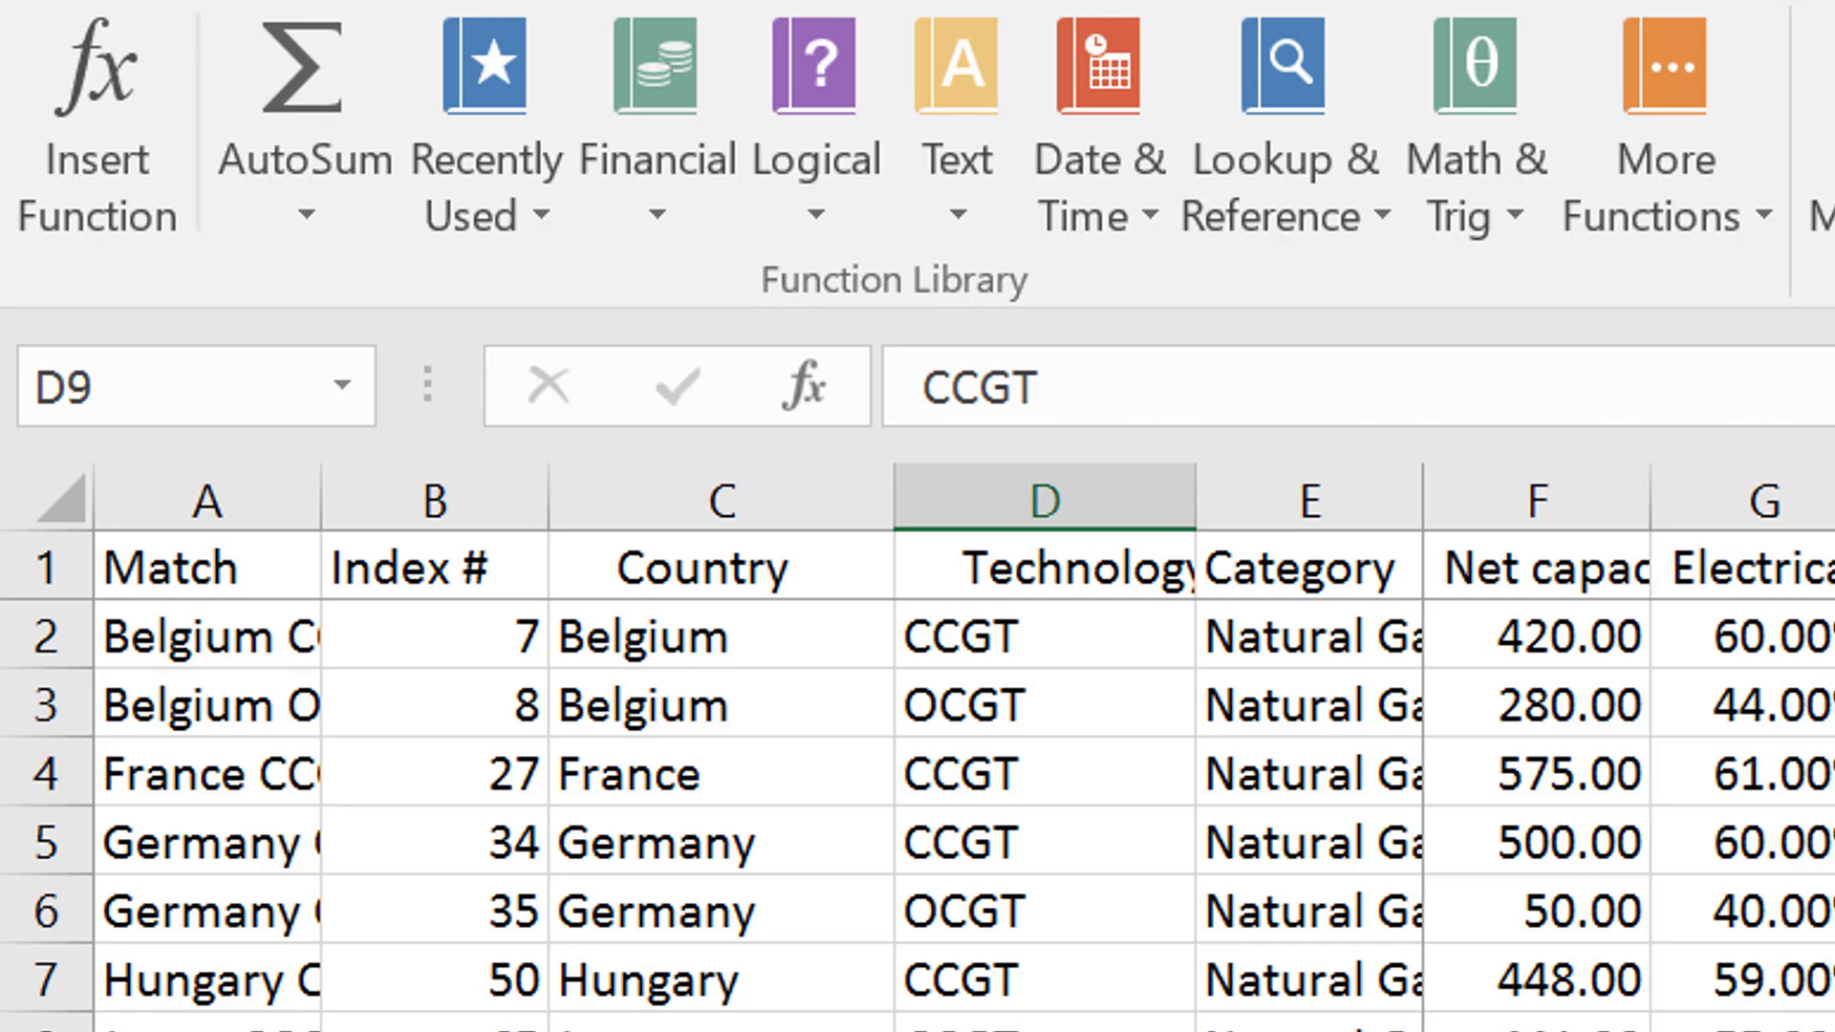
key(Left)
key(Left)
key(Left)
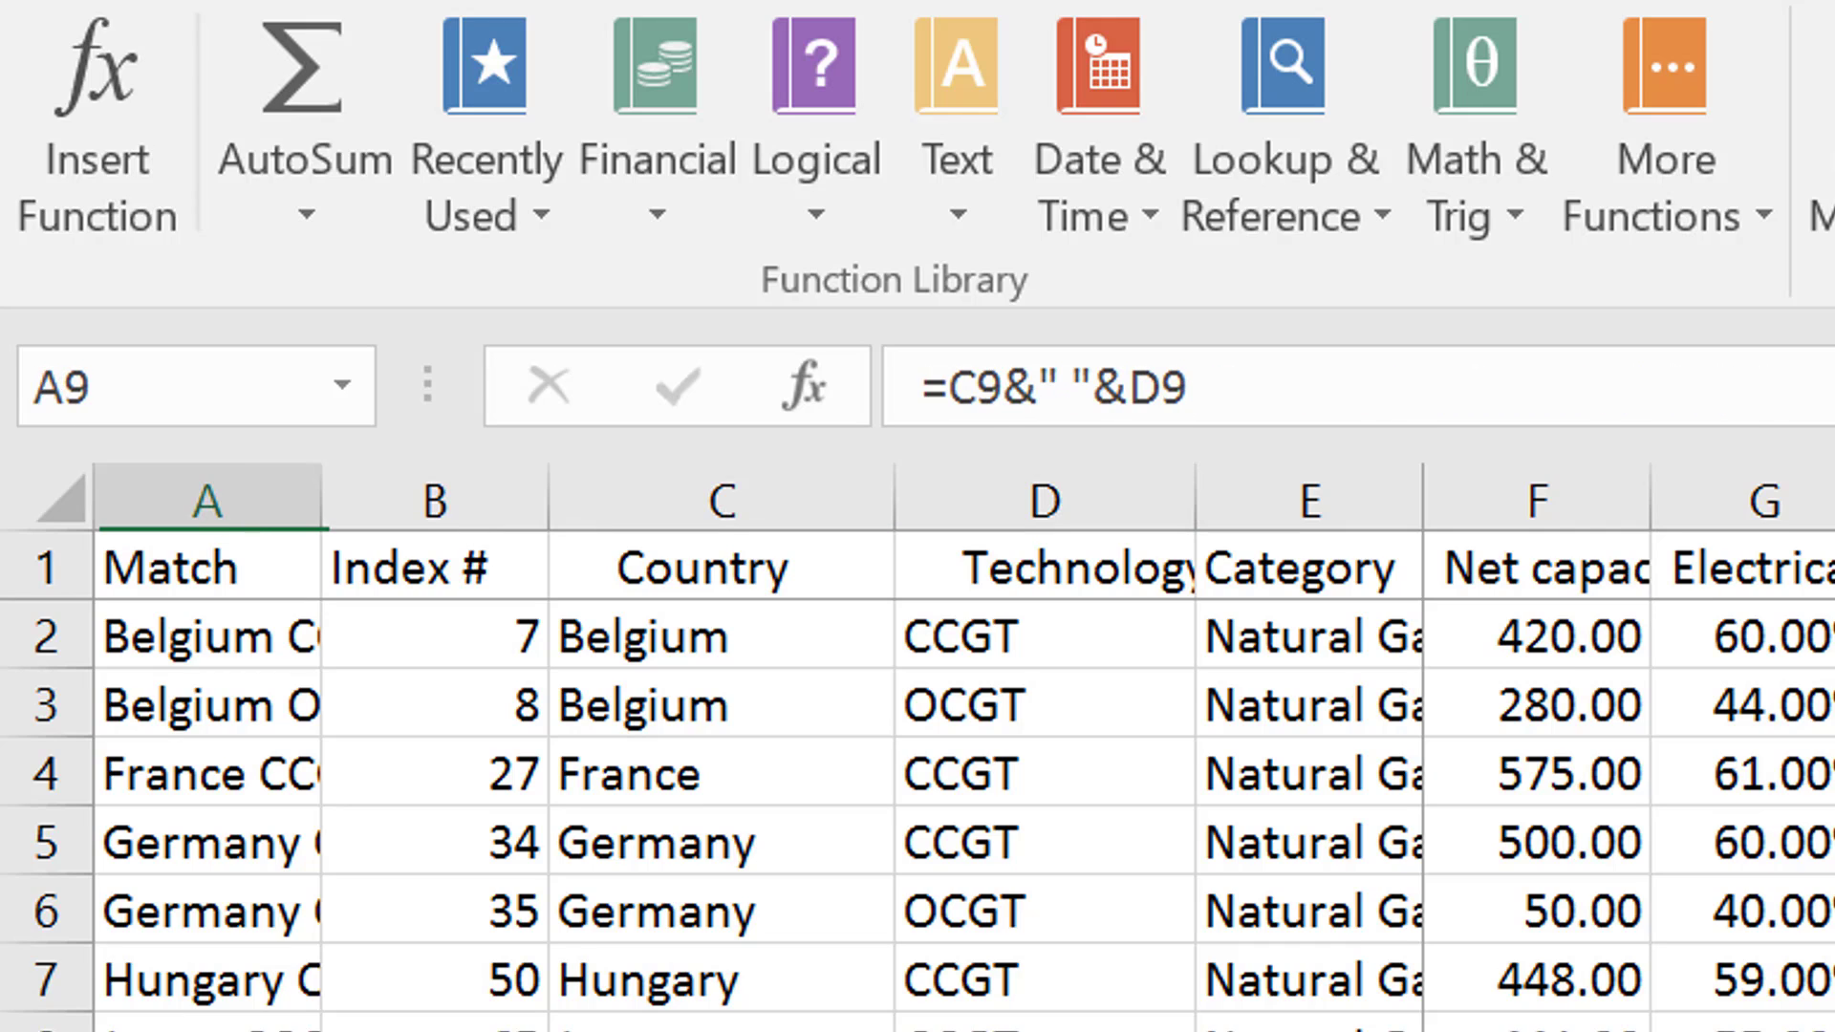
Inspect the Match formula in cell A9 and compare it with the formulas in the rows below
key(F2)
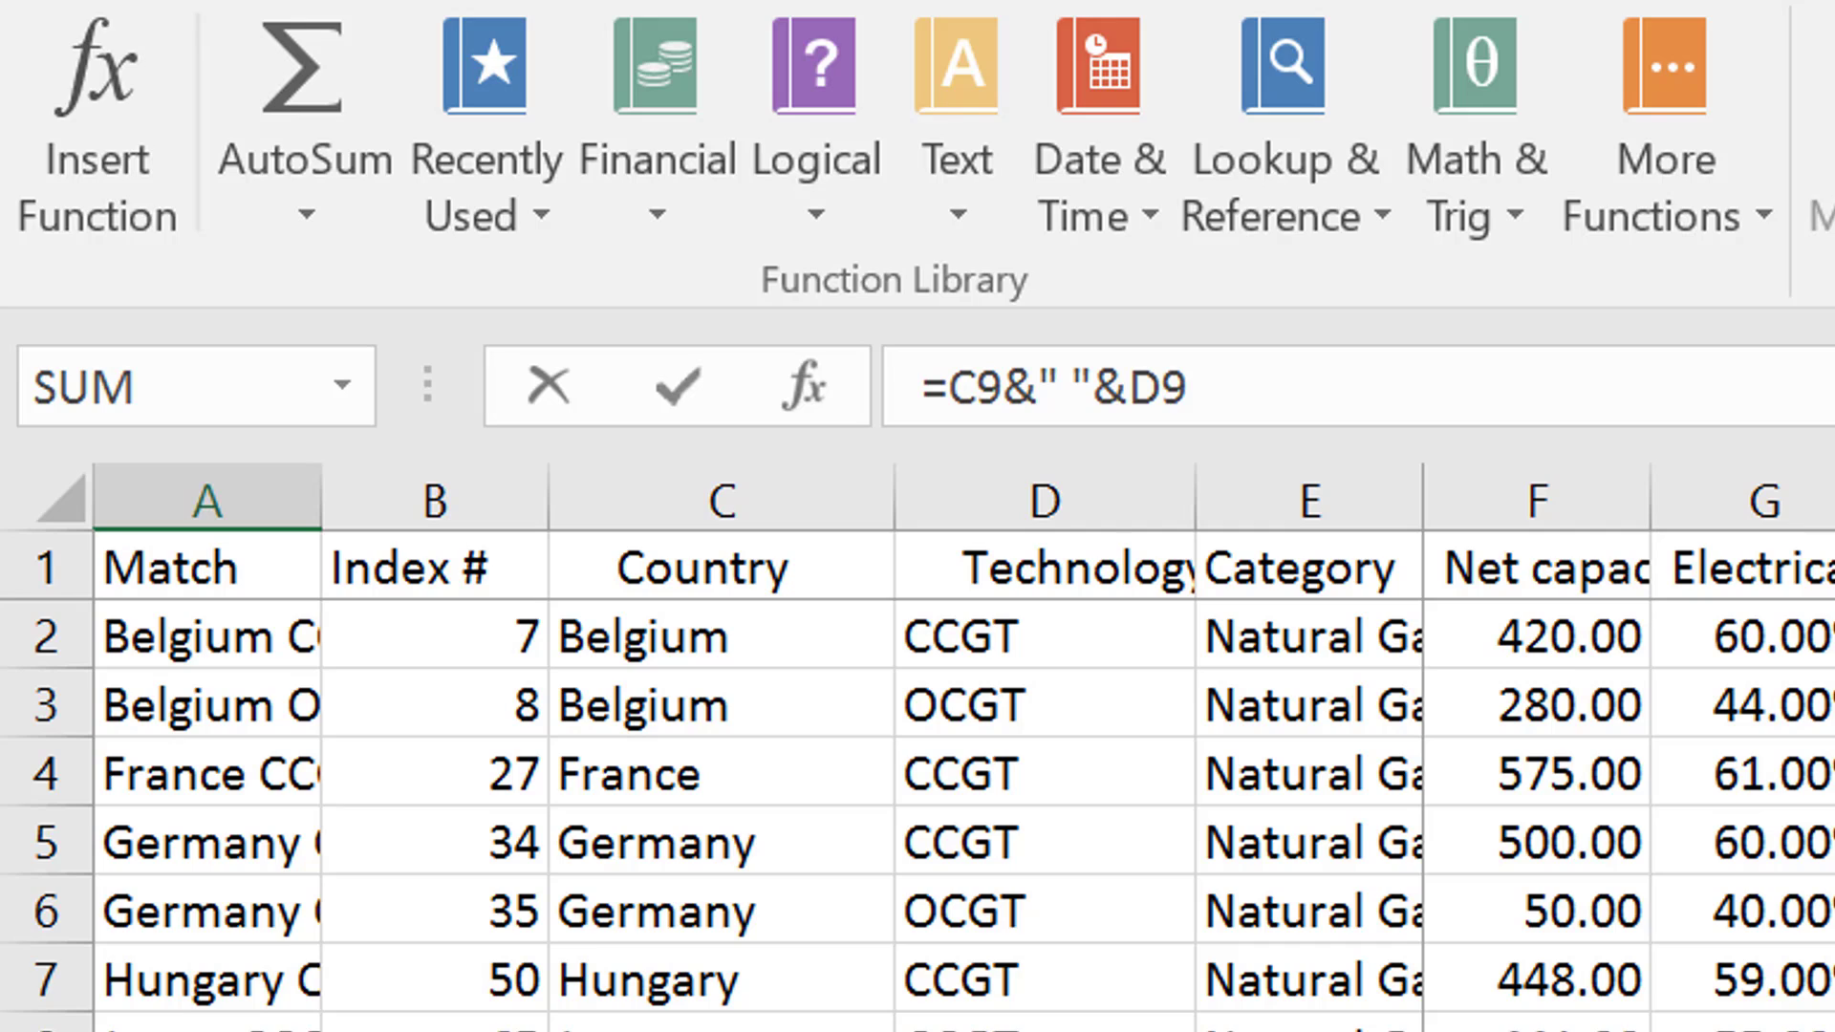
key(Return)
key(Up)
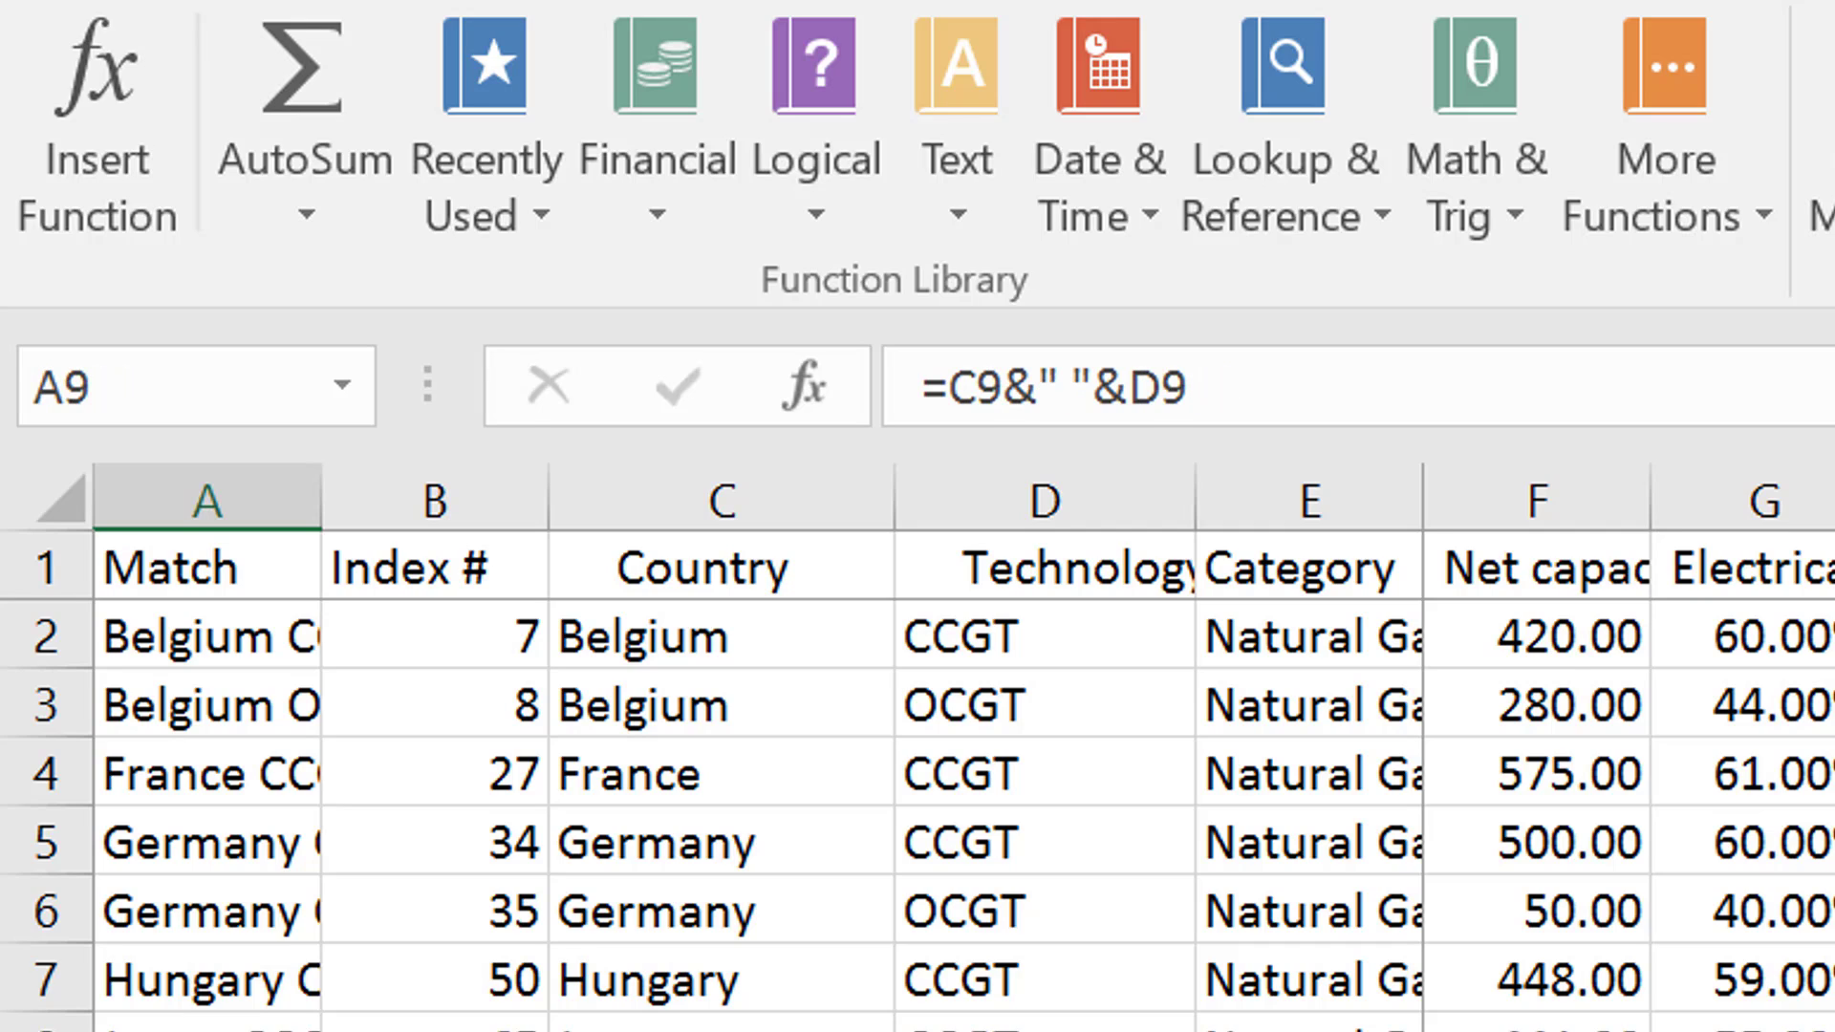
key(Down)
key(Down)
key(Down)
key(Down)
key(Down)
key(Down)
key(Down)
key(Down)
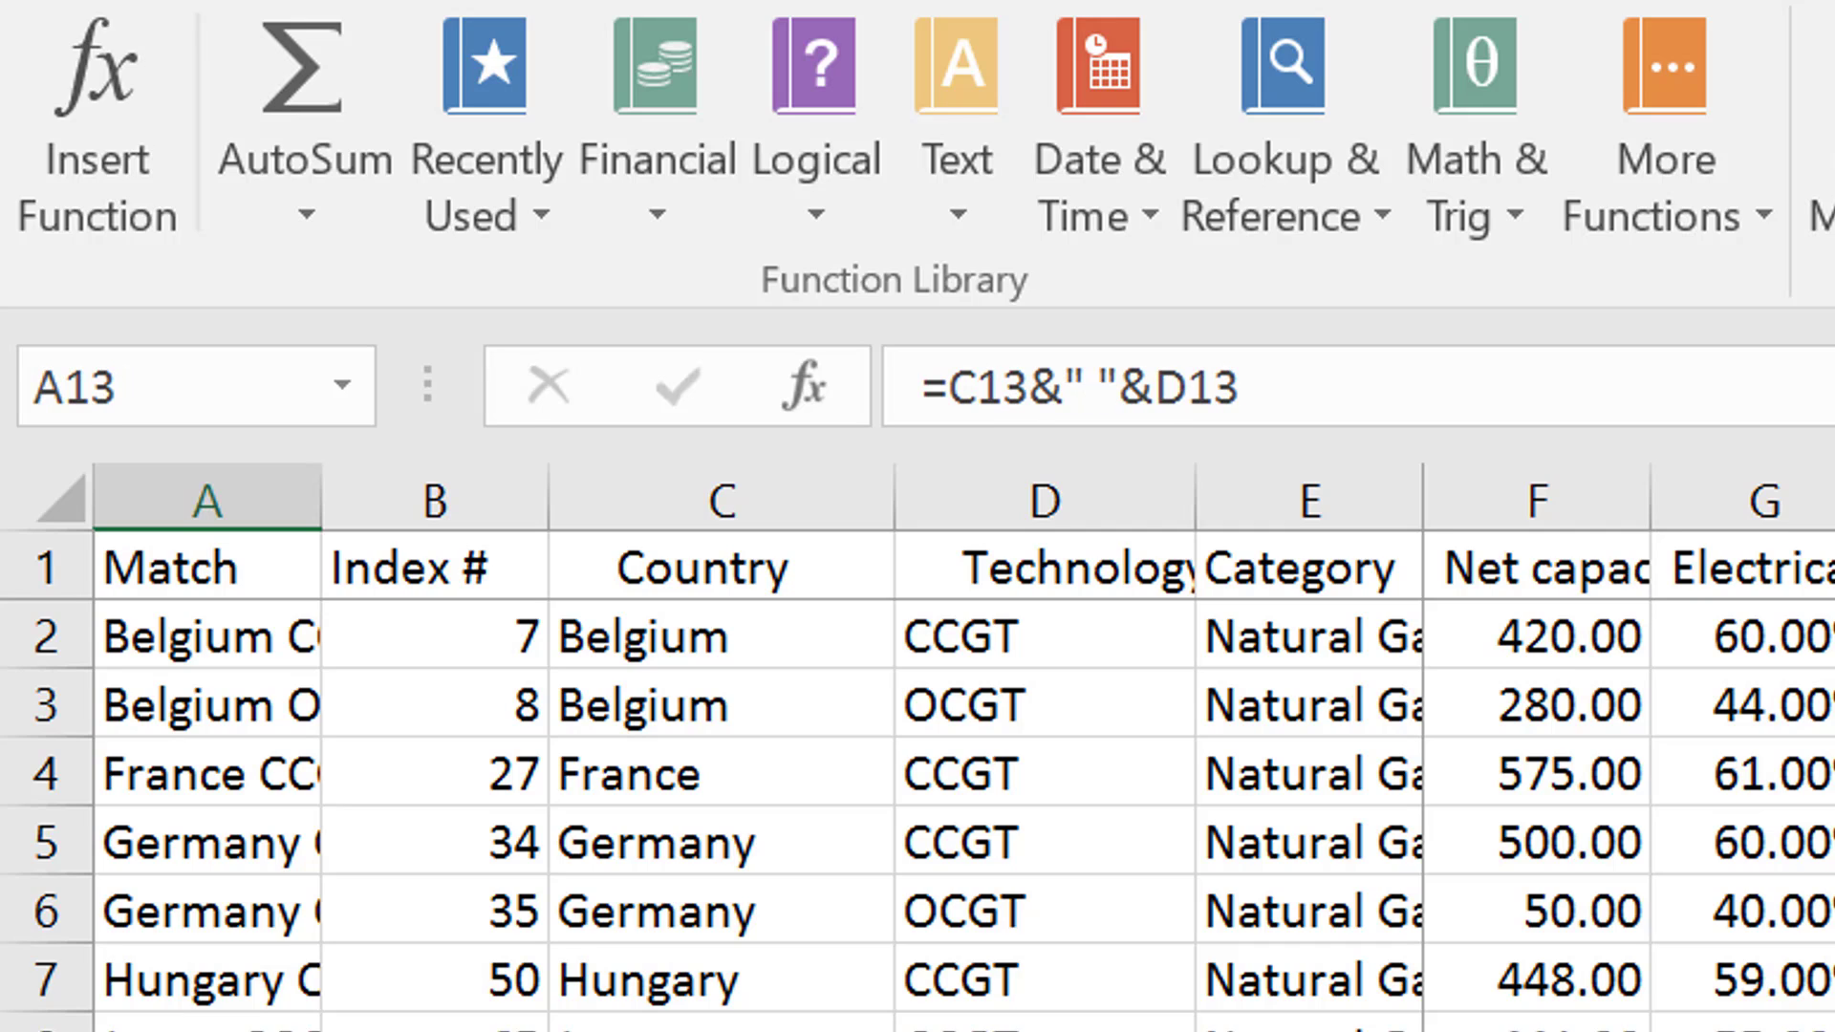
key(Down)
key(Down)
key(Down)
key(Down)
key(Down)
key(Down)
key(Down)
key(Down)
key(Down)
key(Down)
key(Down)
key(Down)
key(Down)
key(Down)
key(Down)
key(Down)
key(Down)
key(Down)
key(Down)
key(Down)
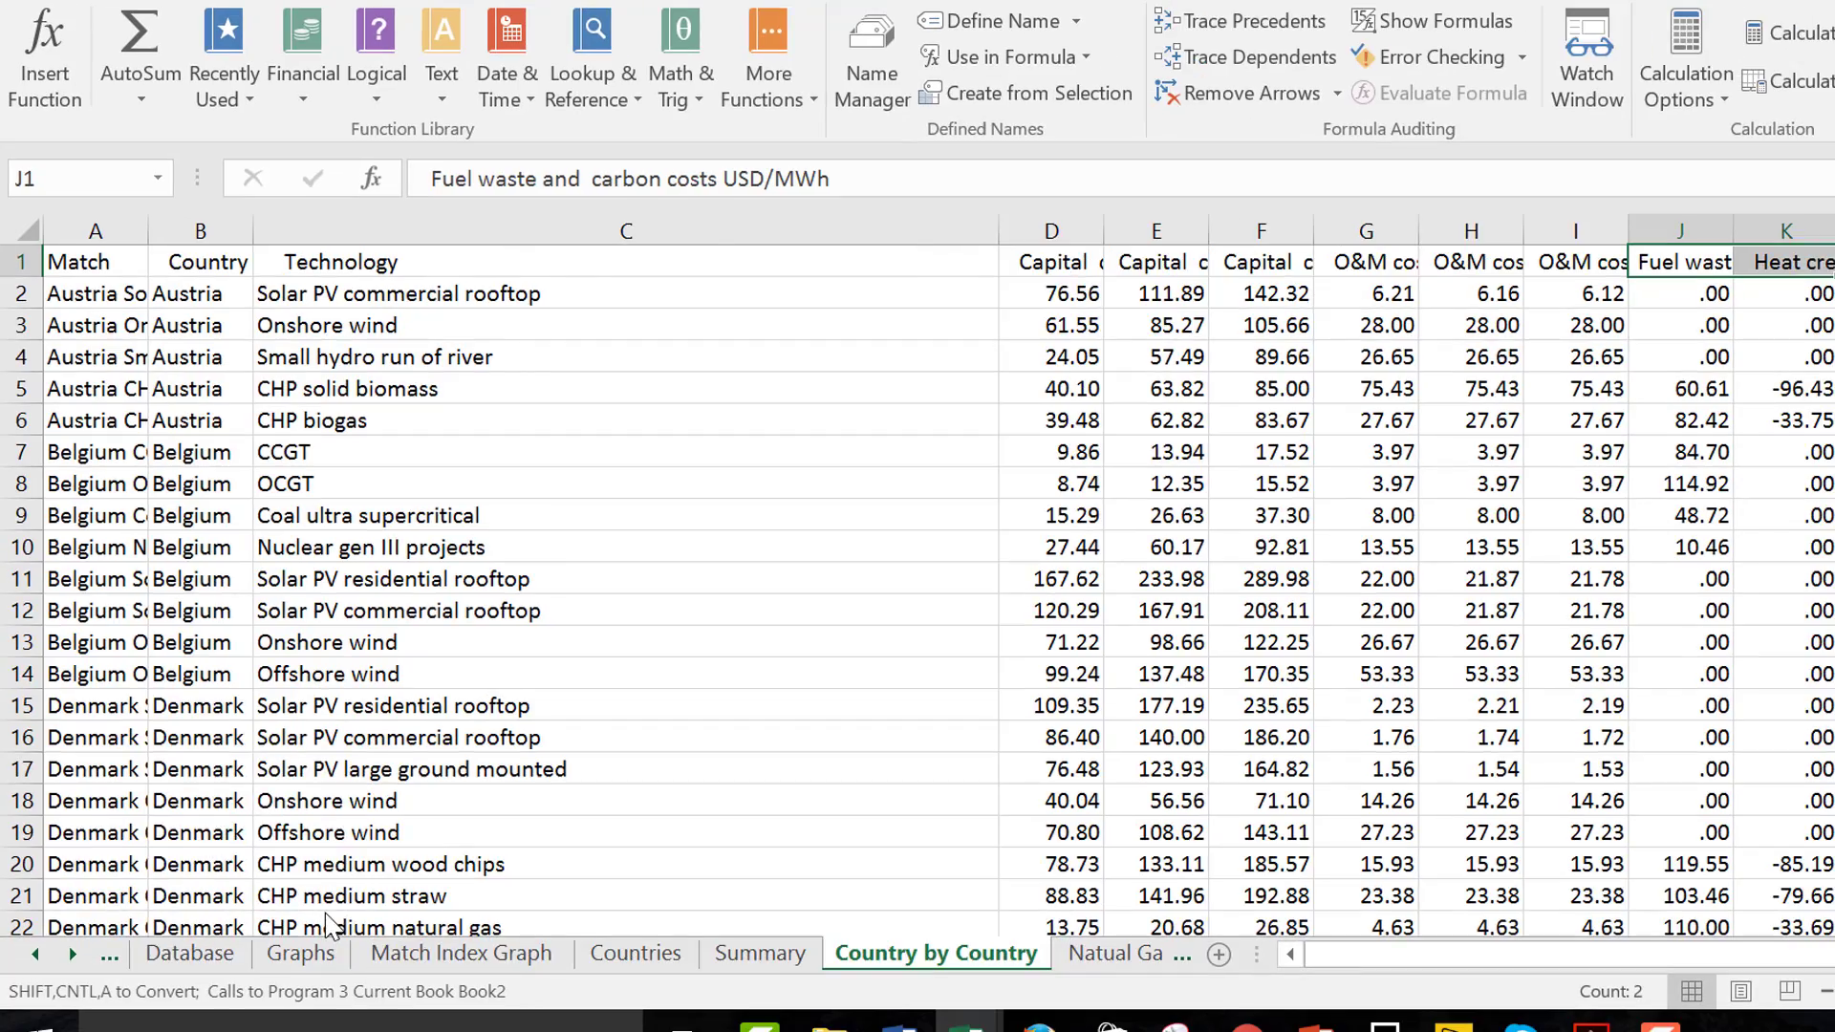
Look through the workbook's sheets forward to Solar, and back through Country by Country to the Video sheet
key(ctrl+Page_Down)
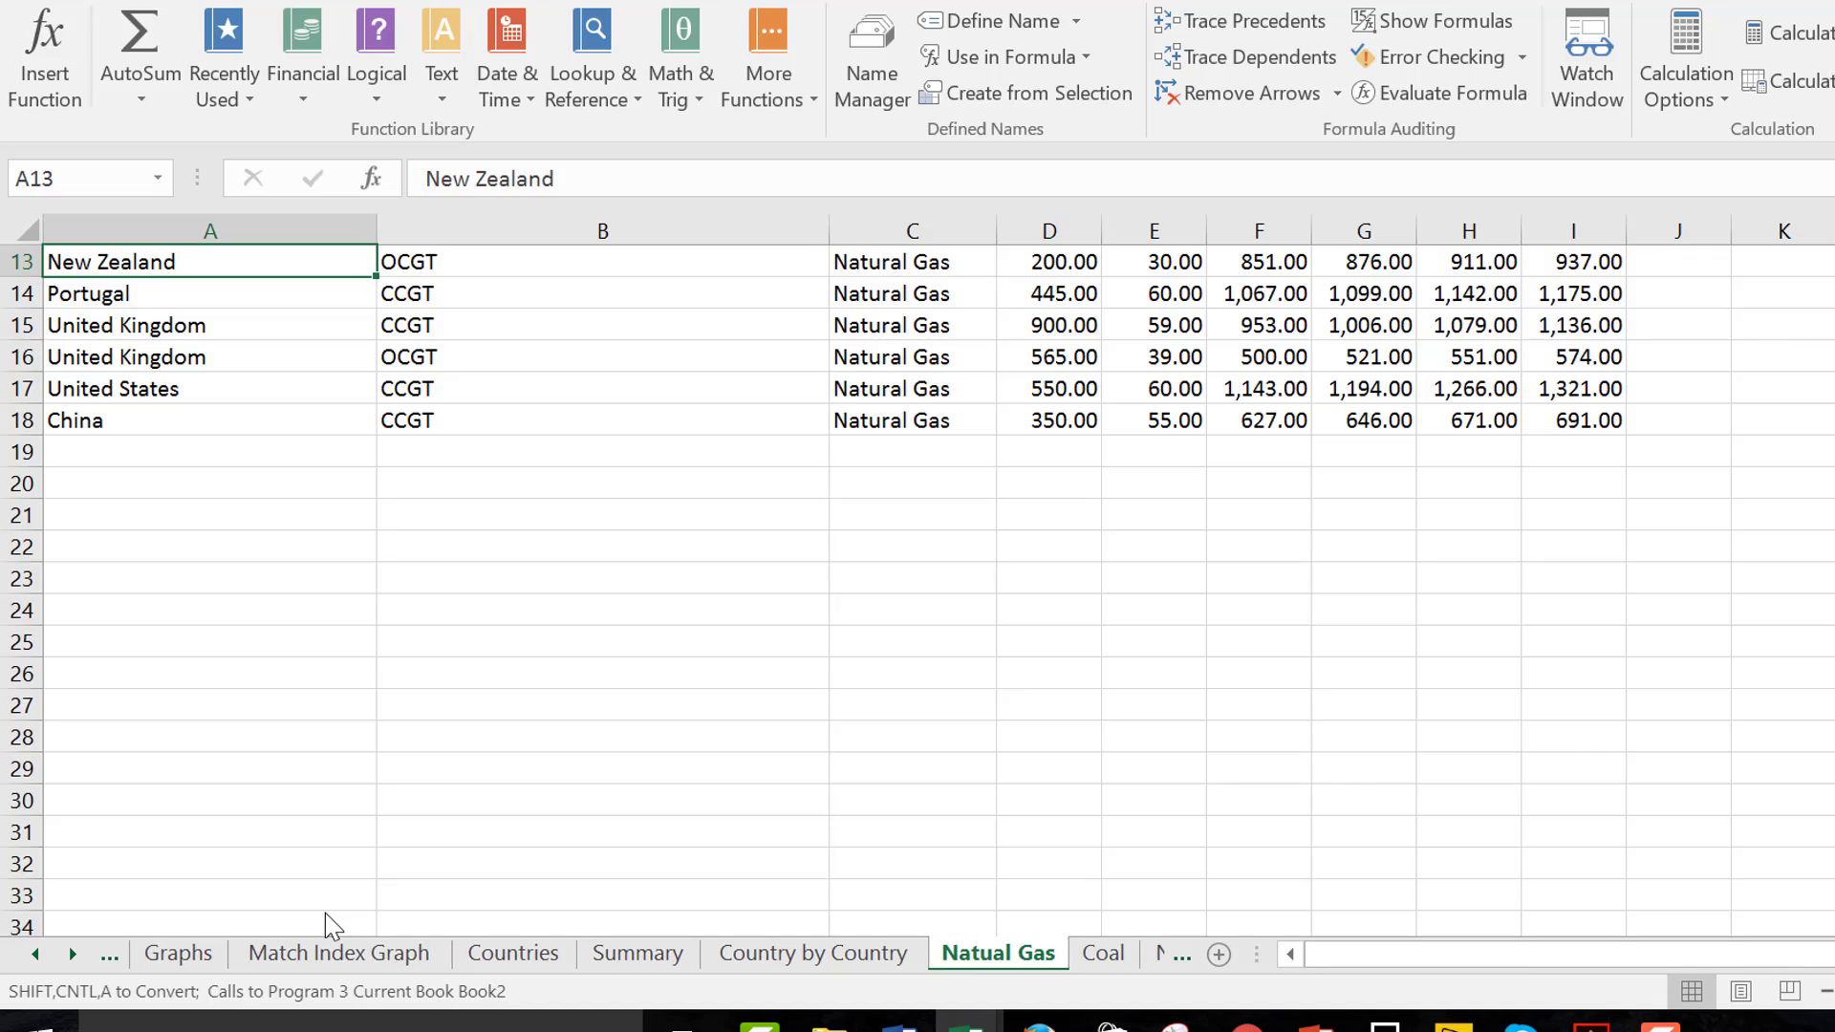
key(ctrl+Page_Down)
key(ctrl+Page_Down)
key(ctrl+Page_Down)
key(ctrl+Page_Down)
key(ctrl+Page_Down)
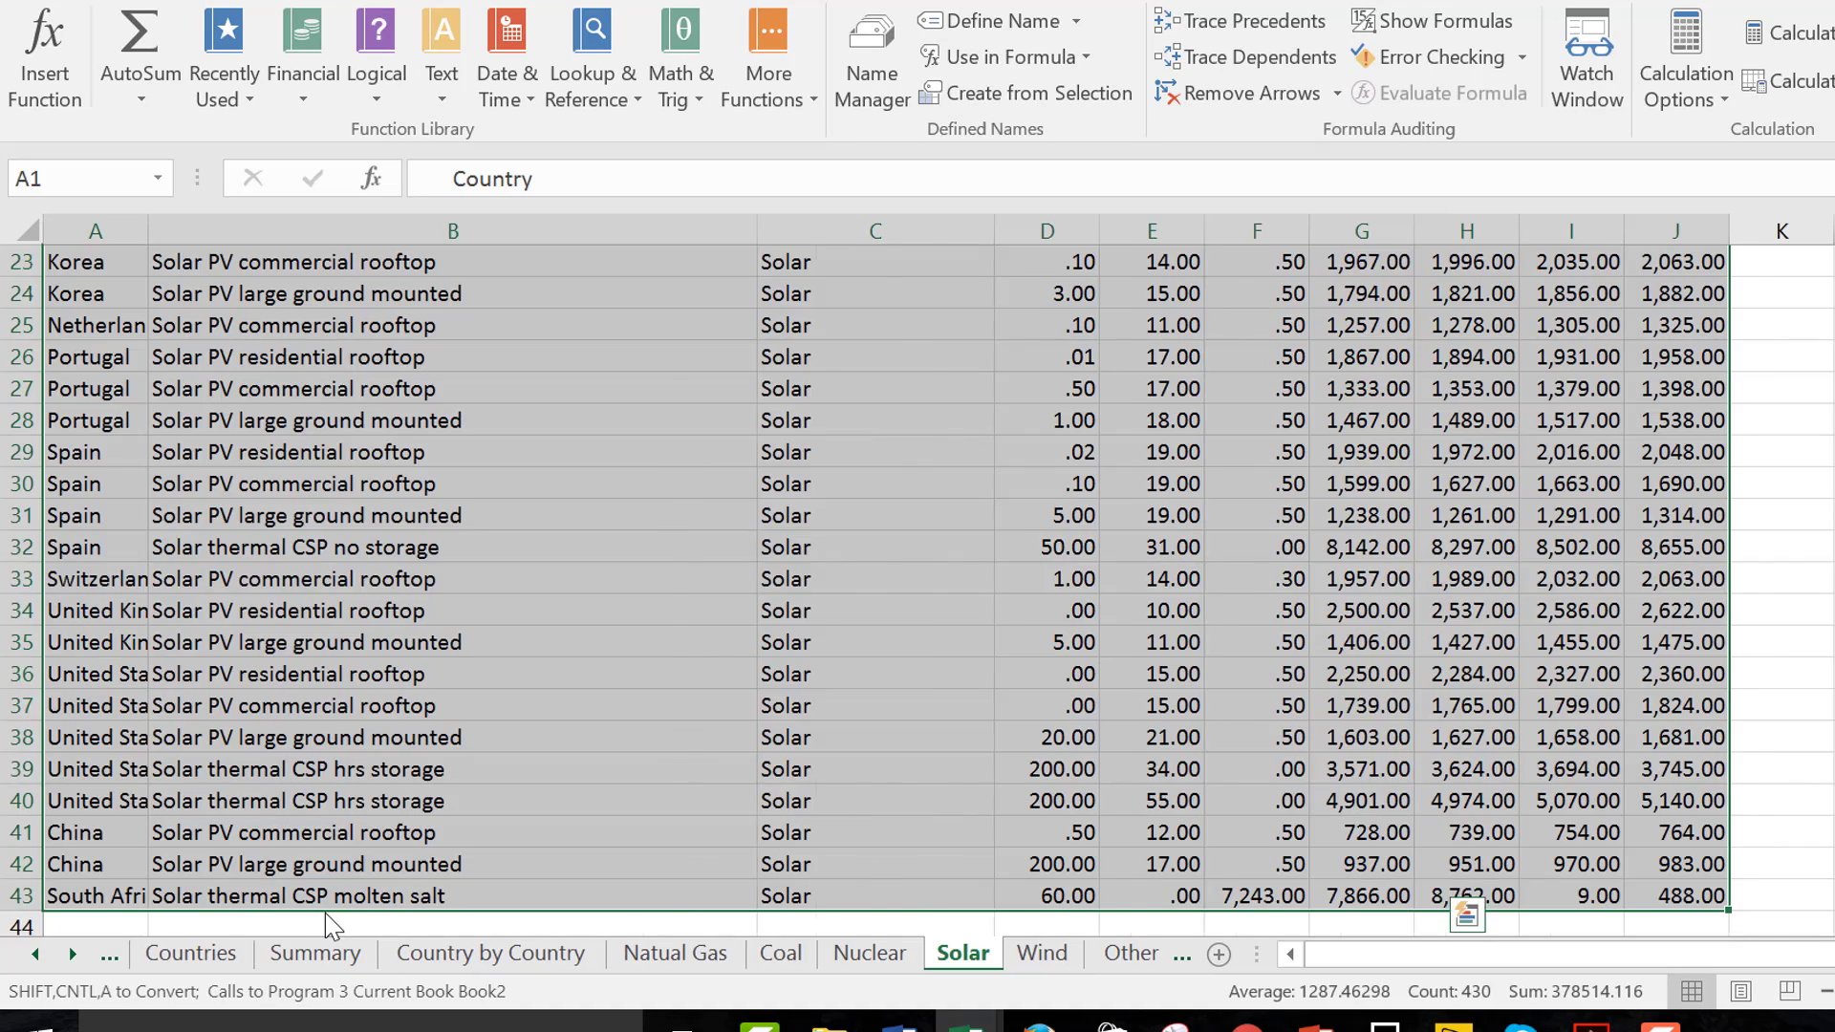
key(ctrl+Page_Up)
key(ctrl+Page_Up)
key(ctrl+Page_Up)
key(ctrl+Page_Up)
key(ctrl+Page_Up)
key(ctrl+Page_Up)
key(ctrl+Page_Up)
key(ctrl+Page_Up)
key(ctrl+Page_Up)
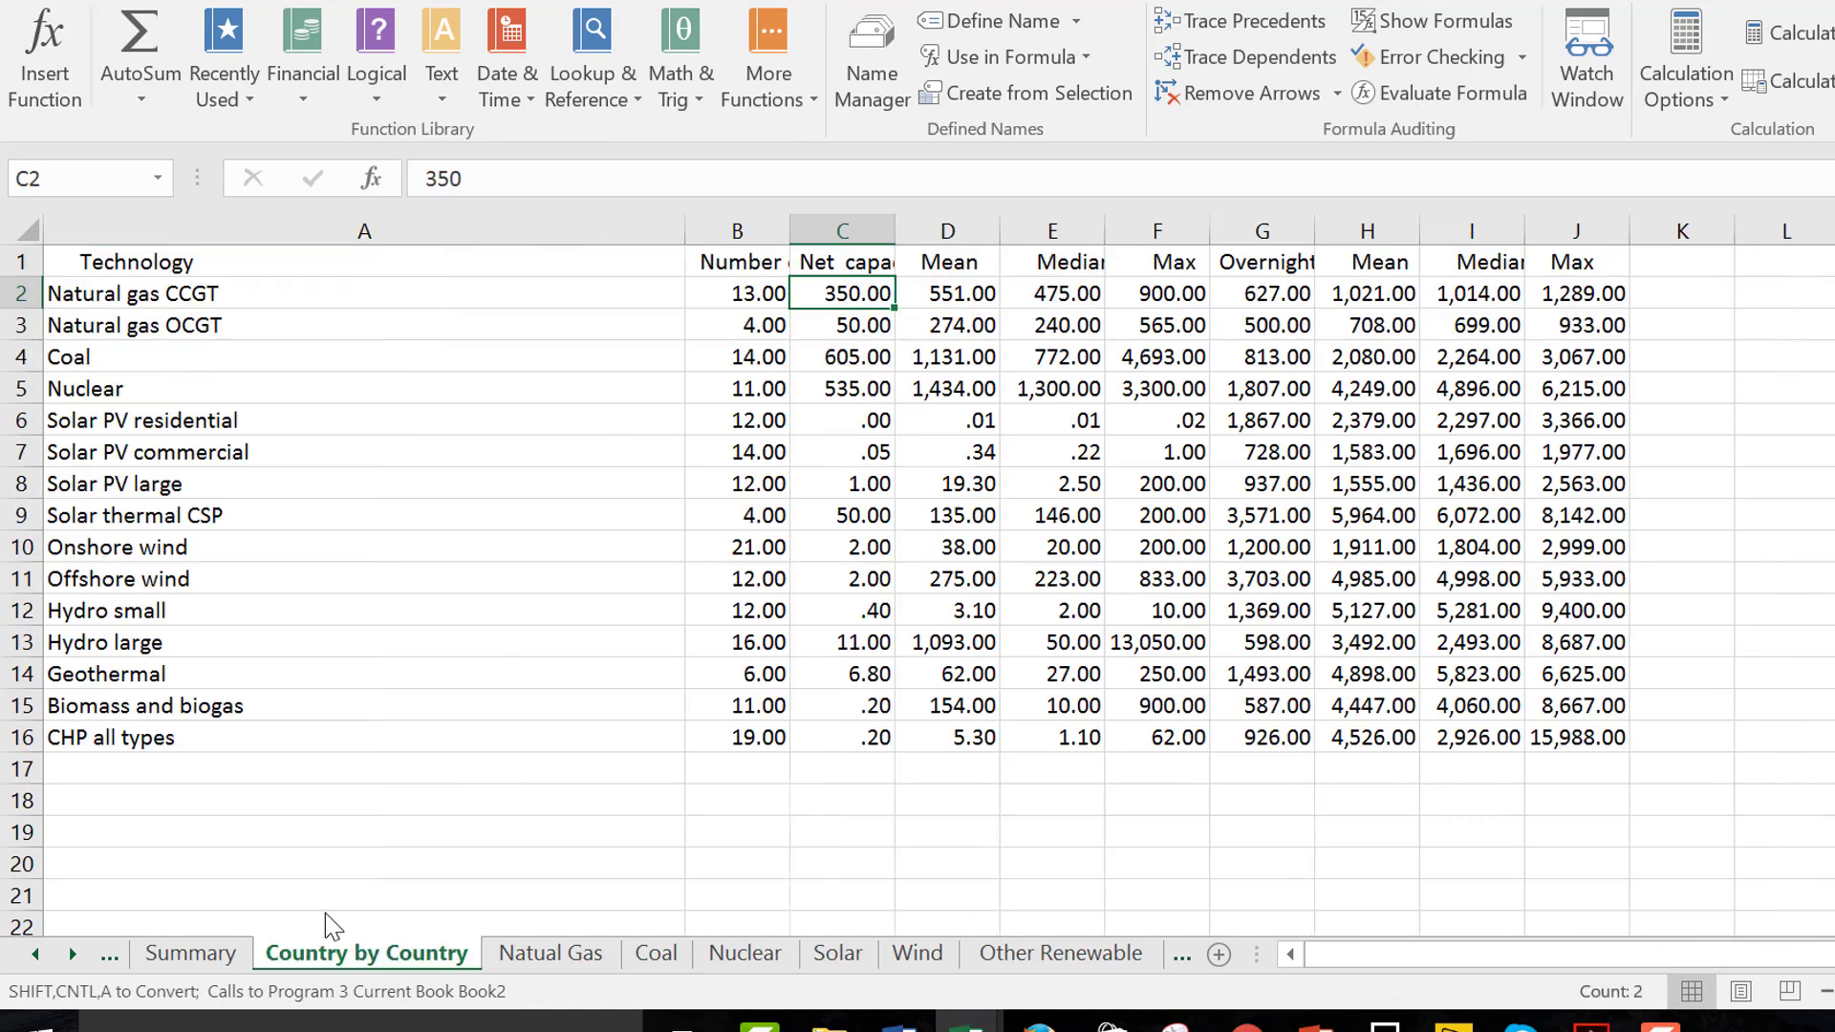
key(ctrl+Page_Up)
key(ctrl+Page_Up)
key(ctrl+Page_Up)
key(ctrl+Page_Up)
key(ctrl+Page_Up)
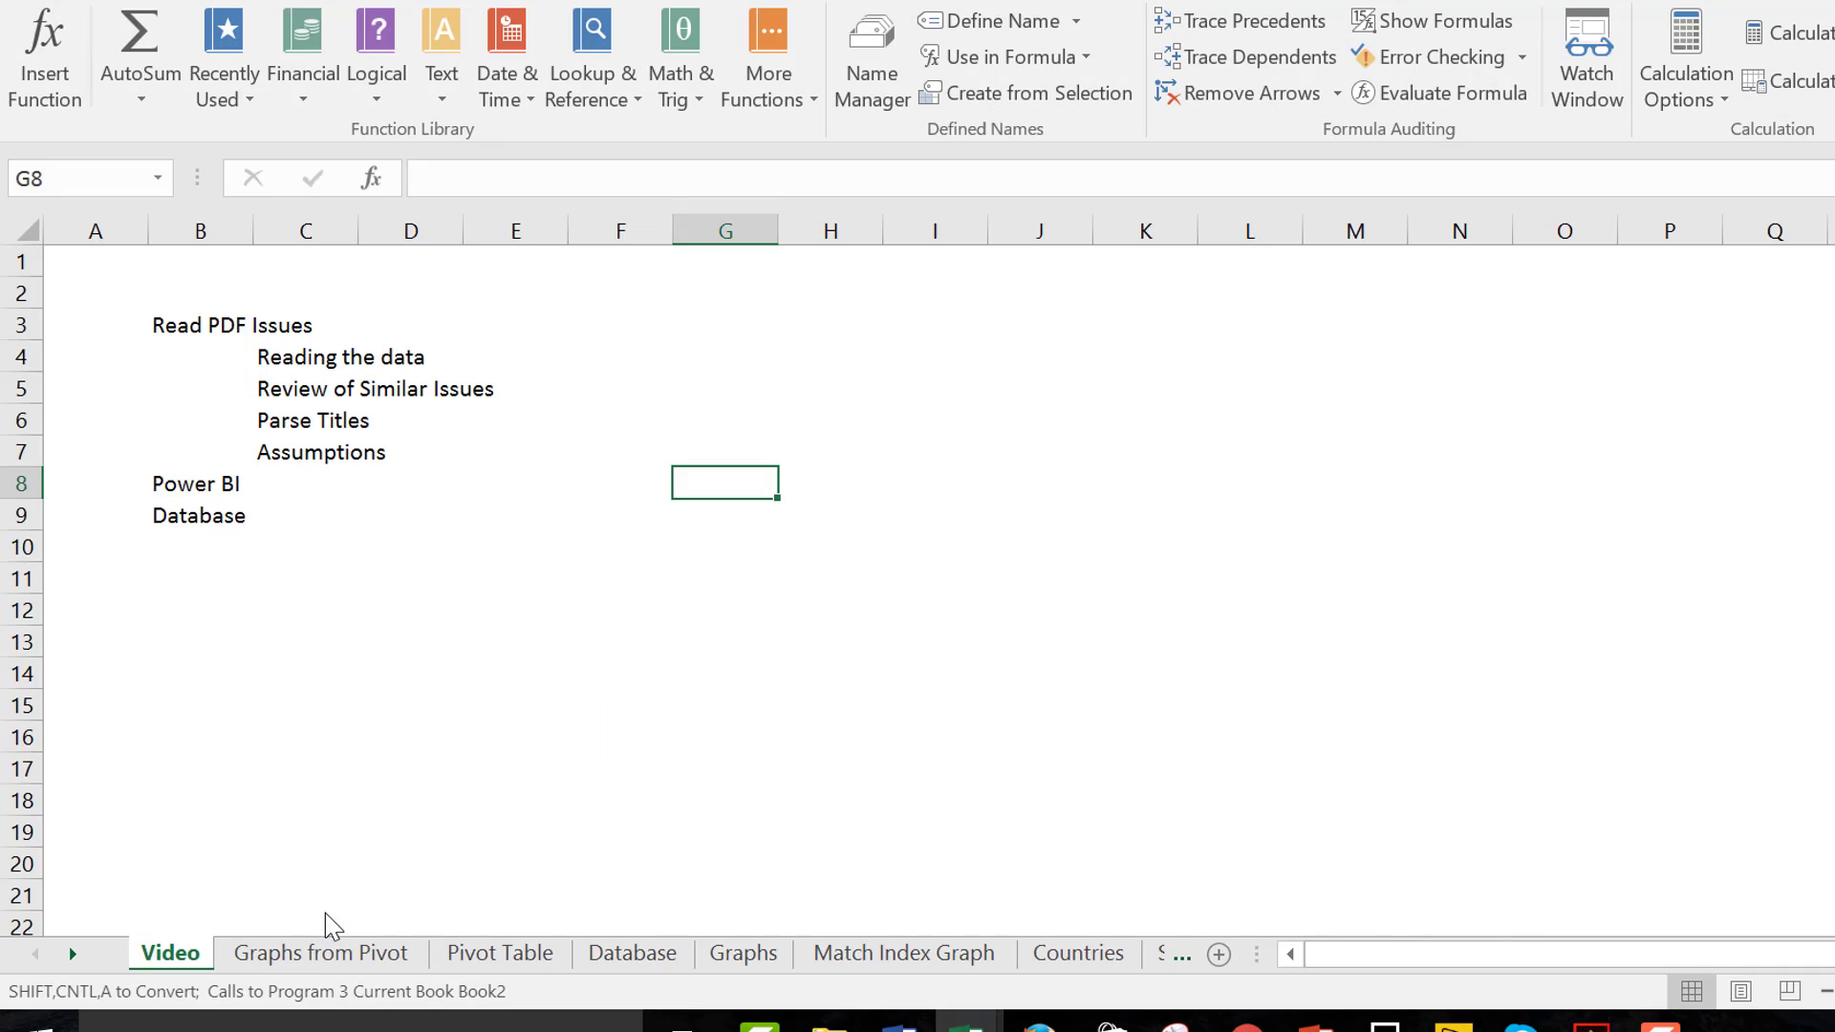
Review the sheets from Graphs from Pivot through Match Index Graph and Summary to Country by Country
key(ctrl+Page_Down)
key(ctrl+Page_Down)
key(ctrl+Page_Down)
key(ctrl+Page_Down)
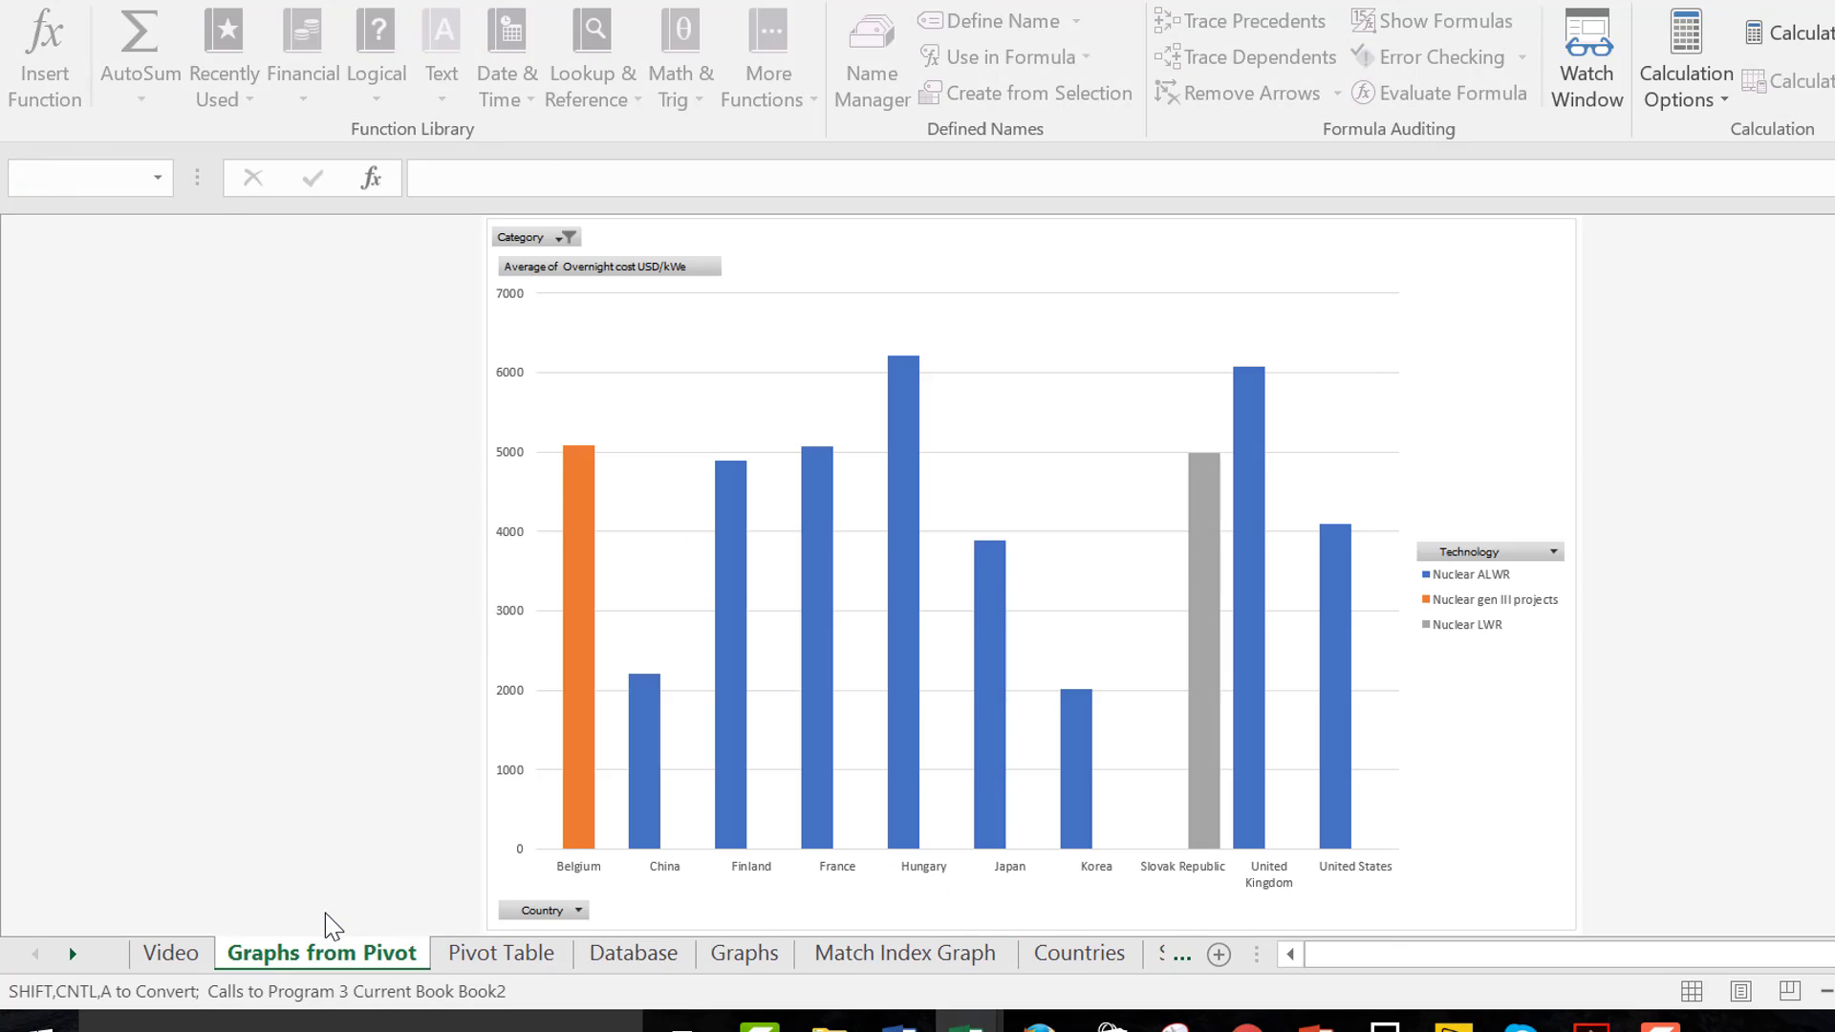
key(ctrl+Page_Down)
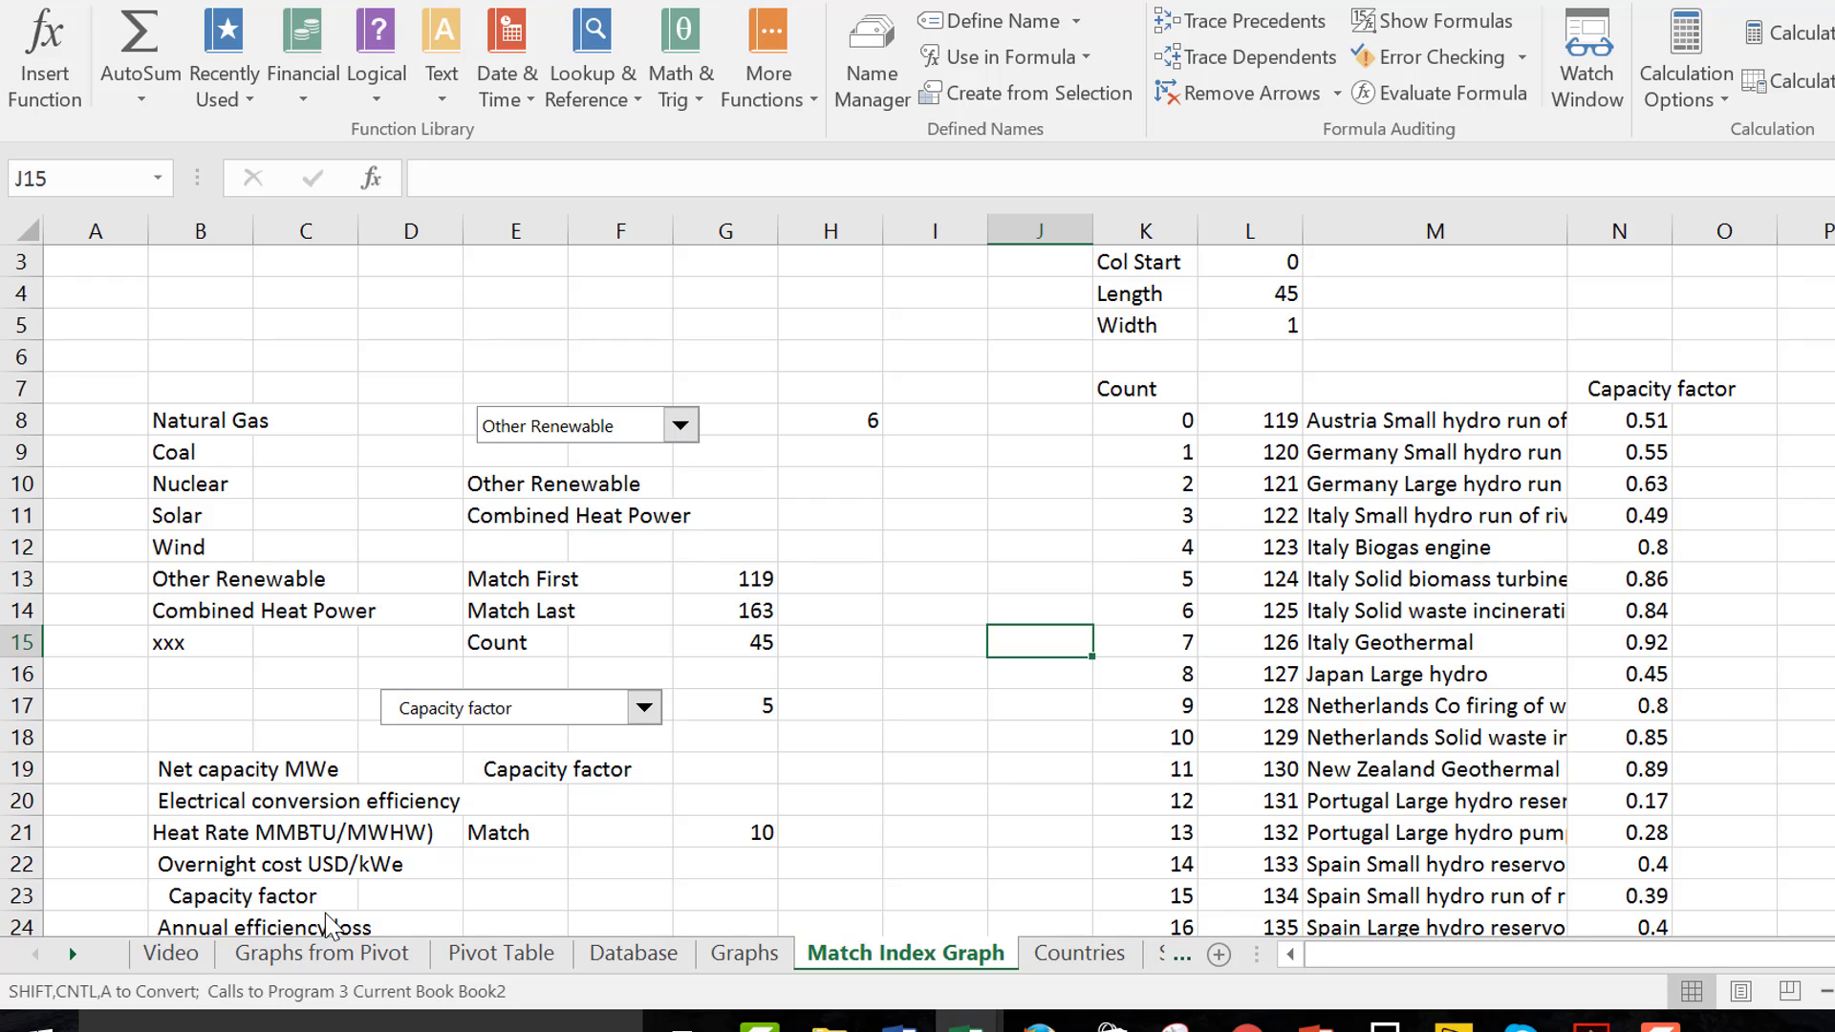
key(ctrl+Page_Down)
key(ctrl+Page_Down)
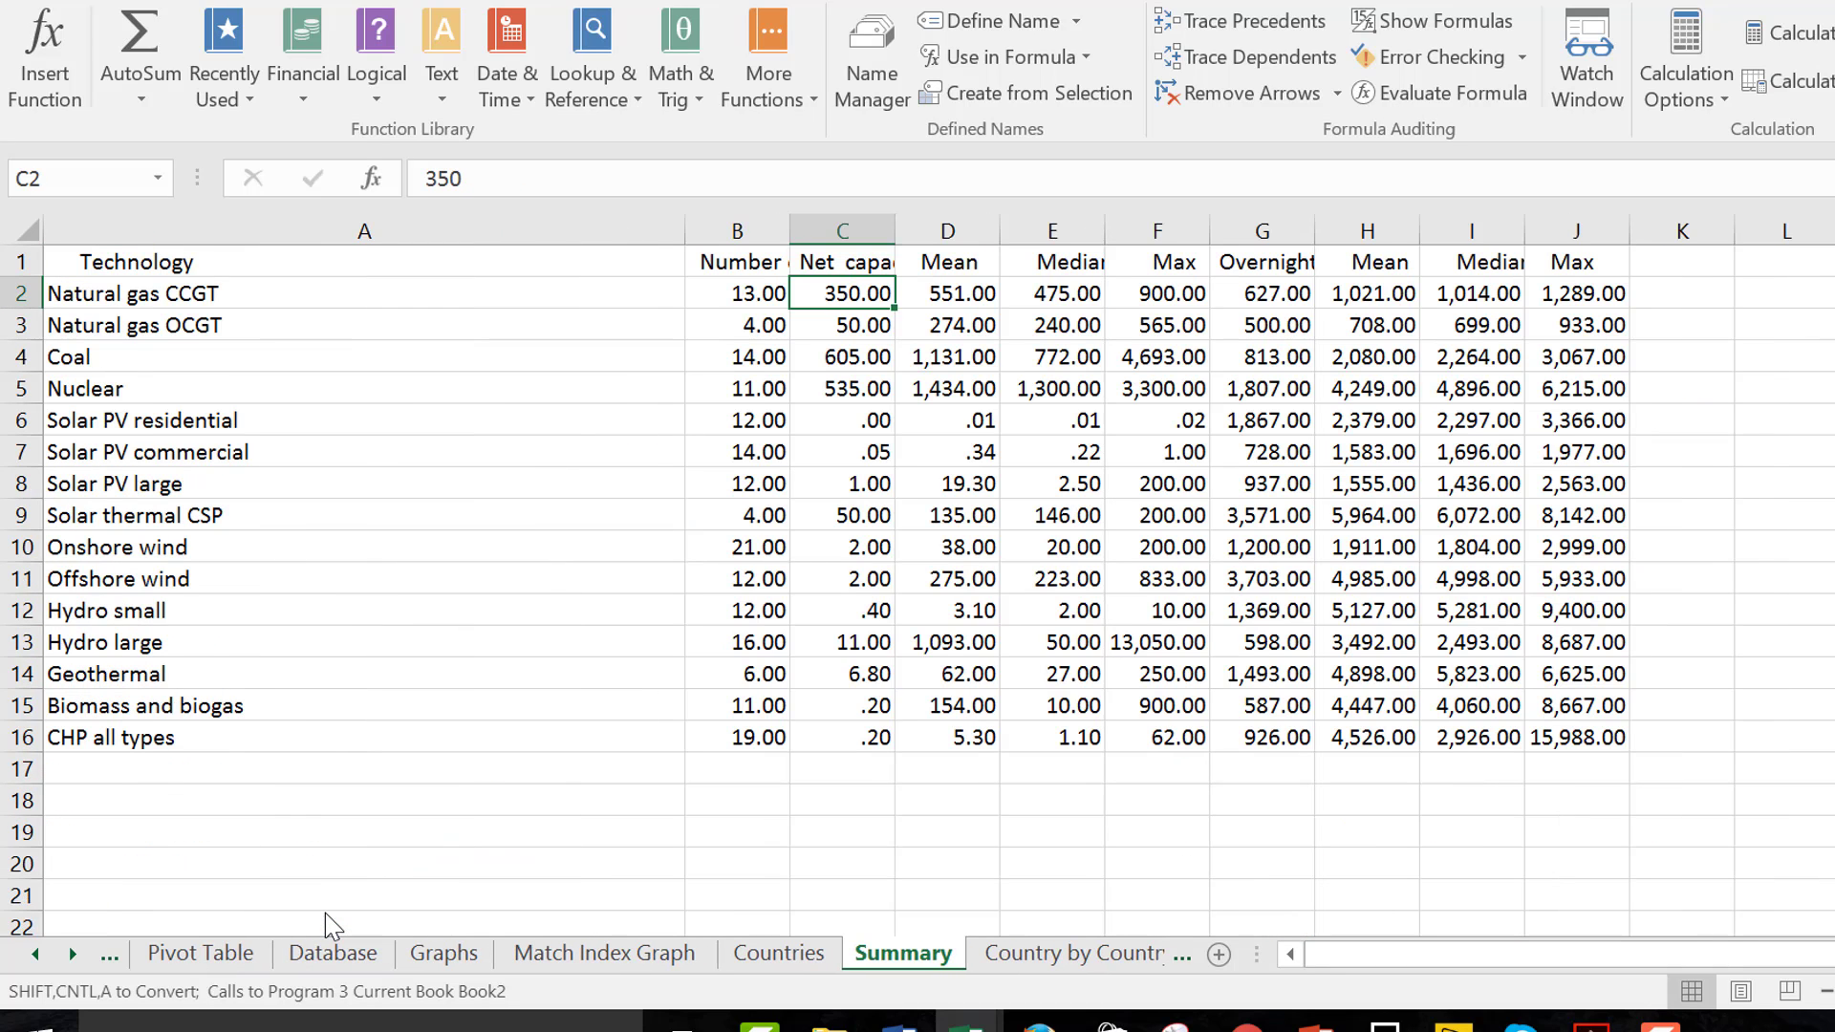
key(ctrl+Page_Down)
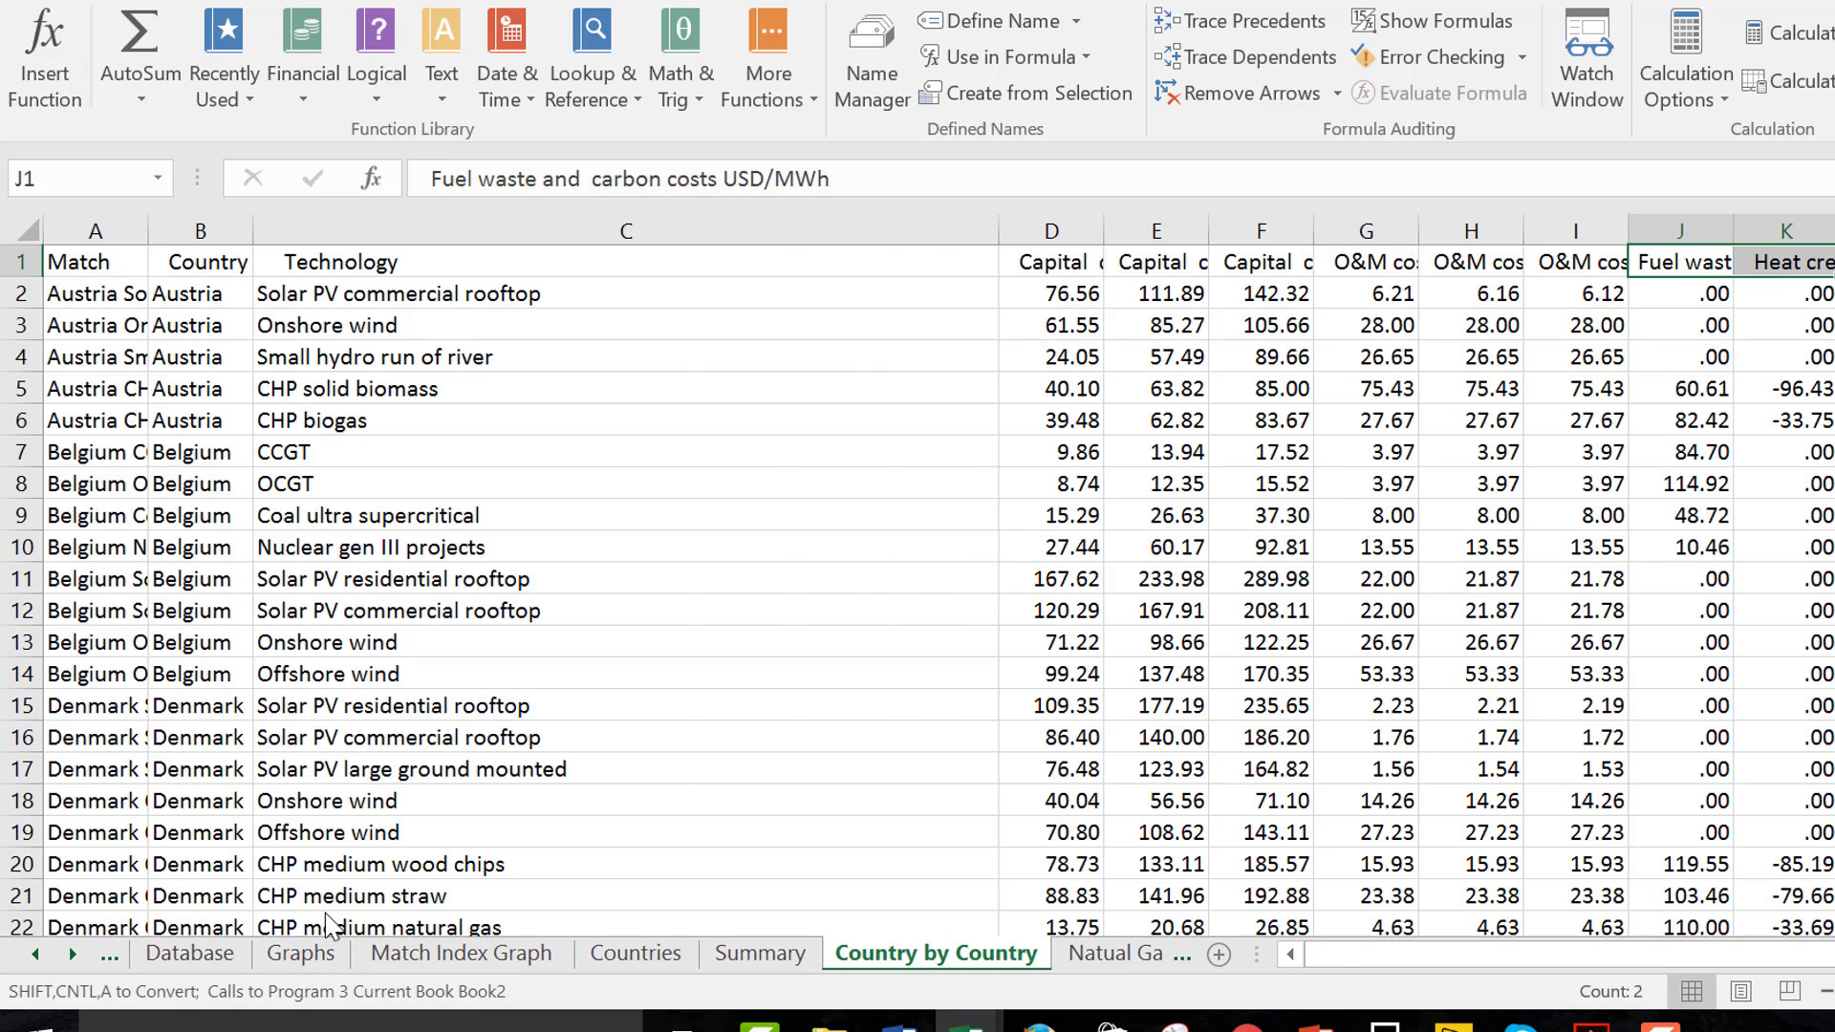
Return to the natural gas rows of the Database sheet and widen the Match column to about twice its width
key(ctrl+Page_Up)
key(ctrl+Page_Up)
key(ctrl+Page_Up)
key(ctrl+Page_Up)
key(ctrl+Page_Up)
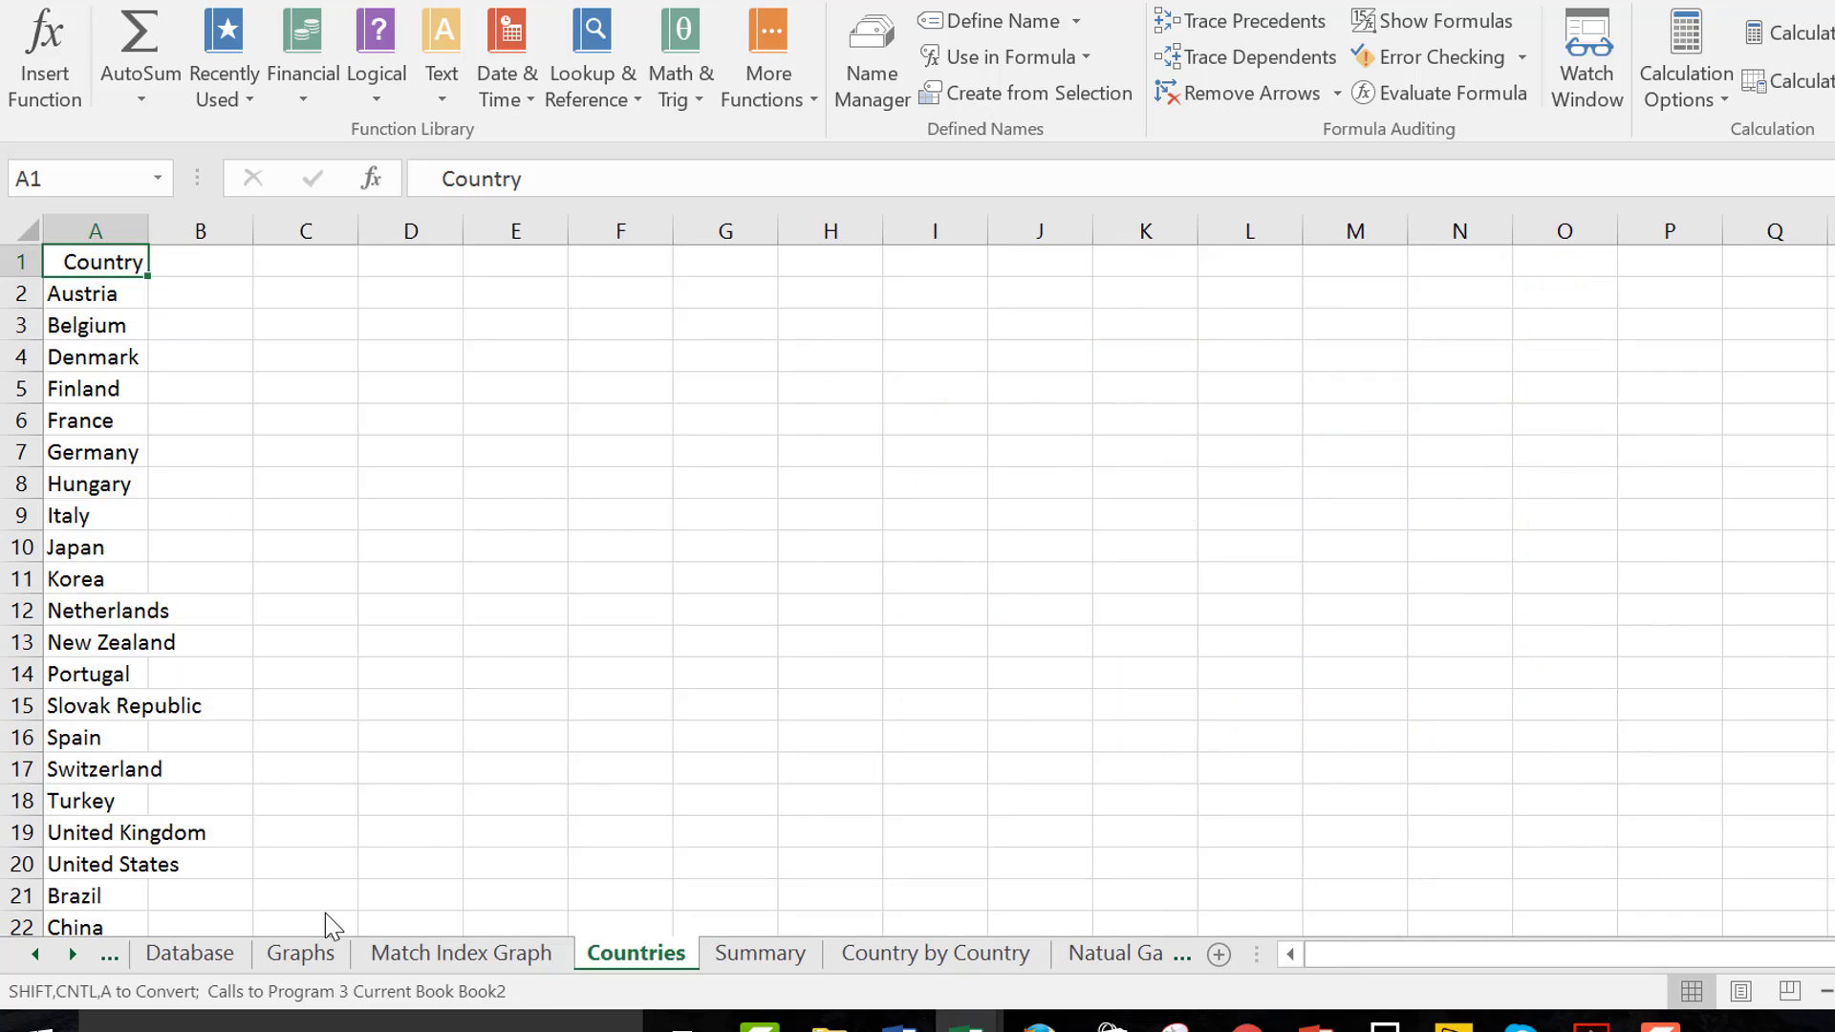
key(Up)
key(Up)
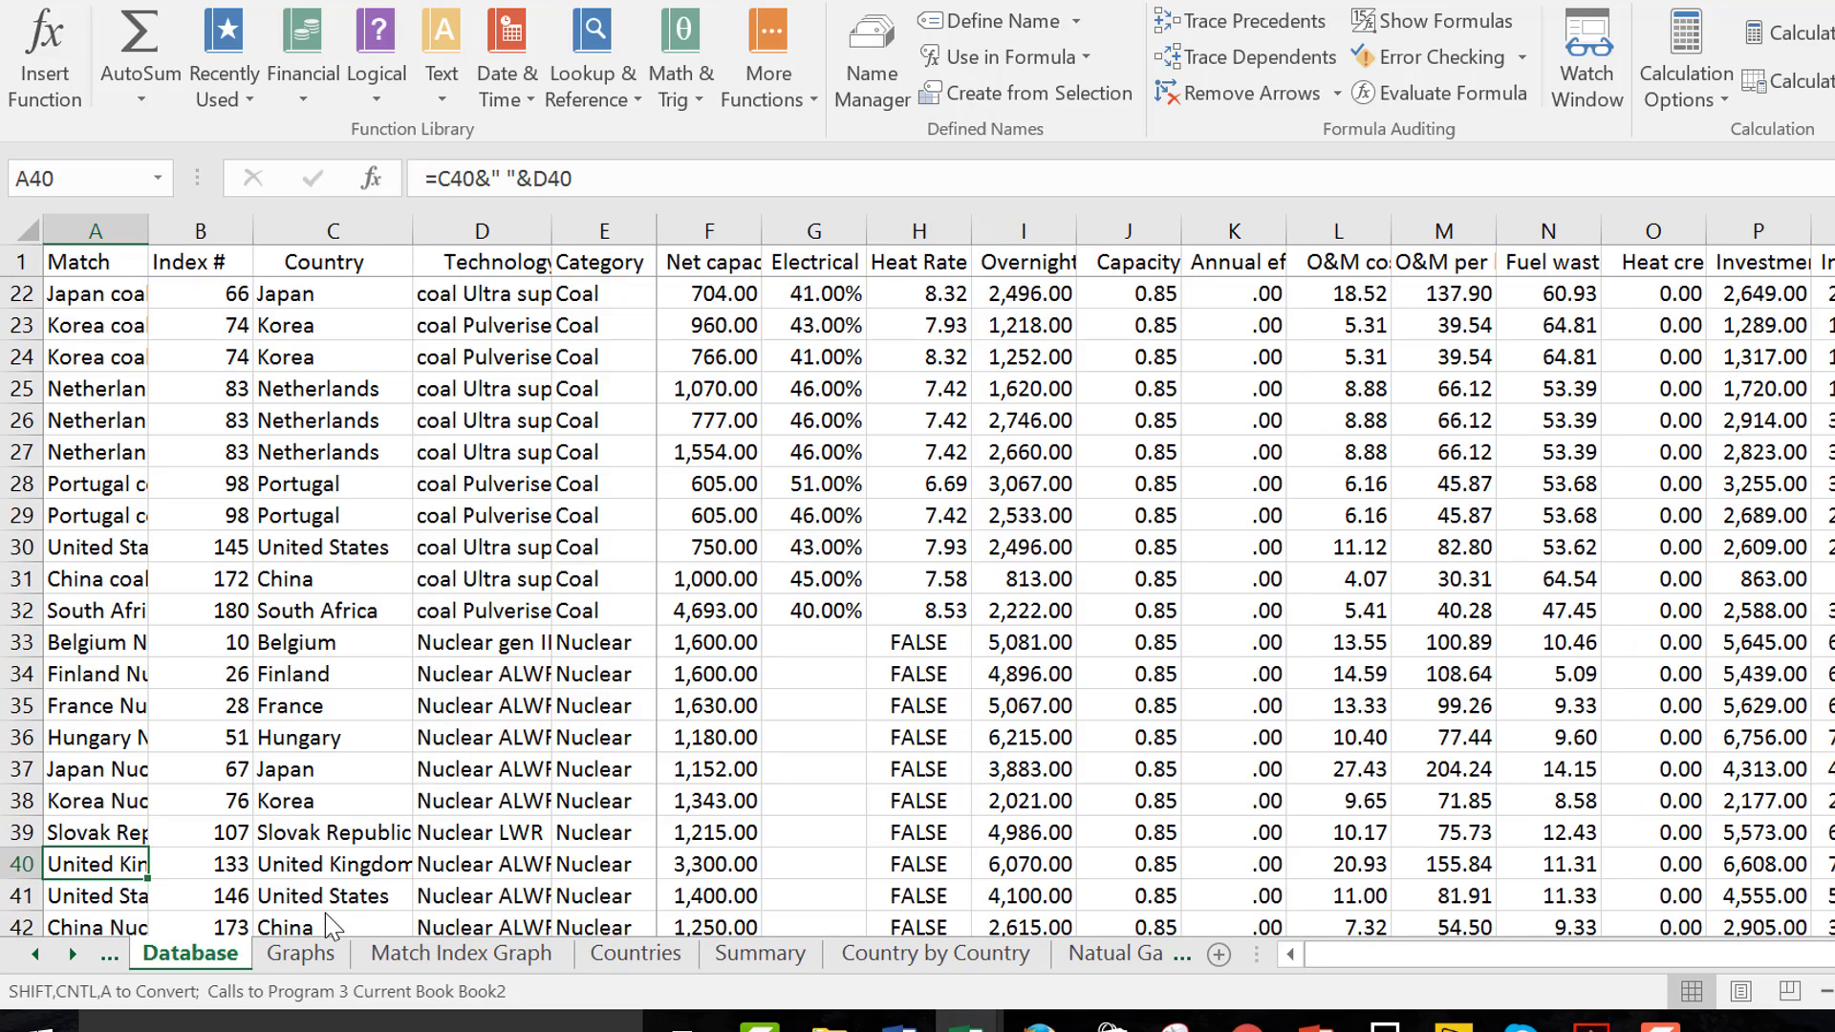
key(Page_Up)
key(Up)
key(Up)
key(Up)
key(Up)
key(Up)
key(Up)
key(Up)
key(Up)
key(Up)
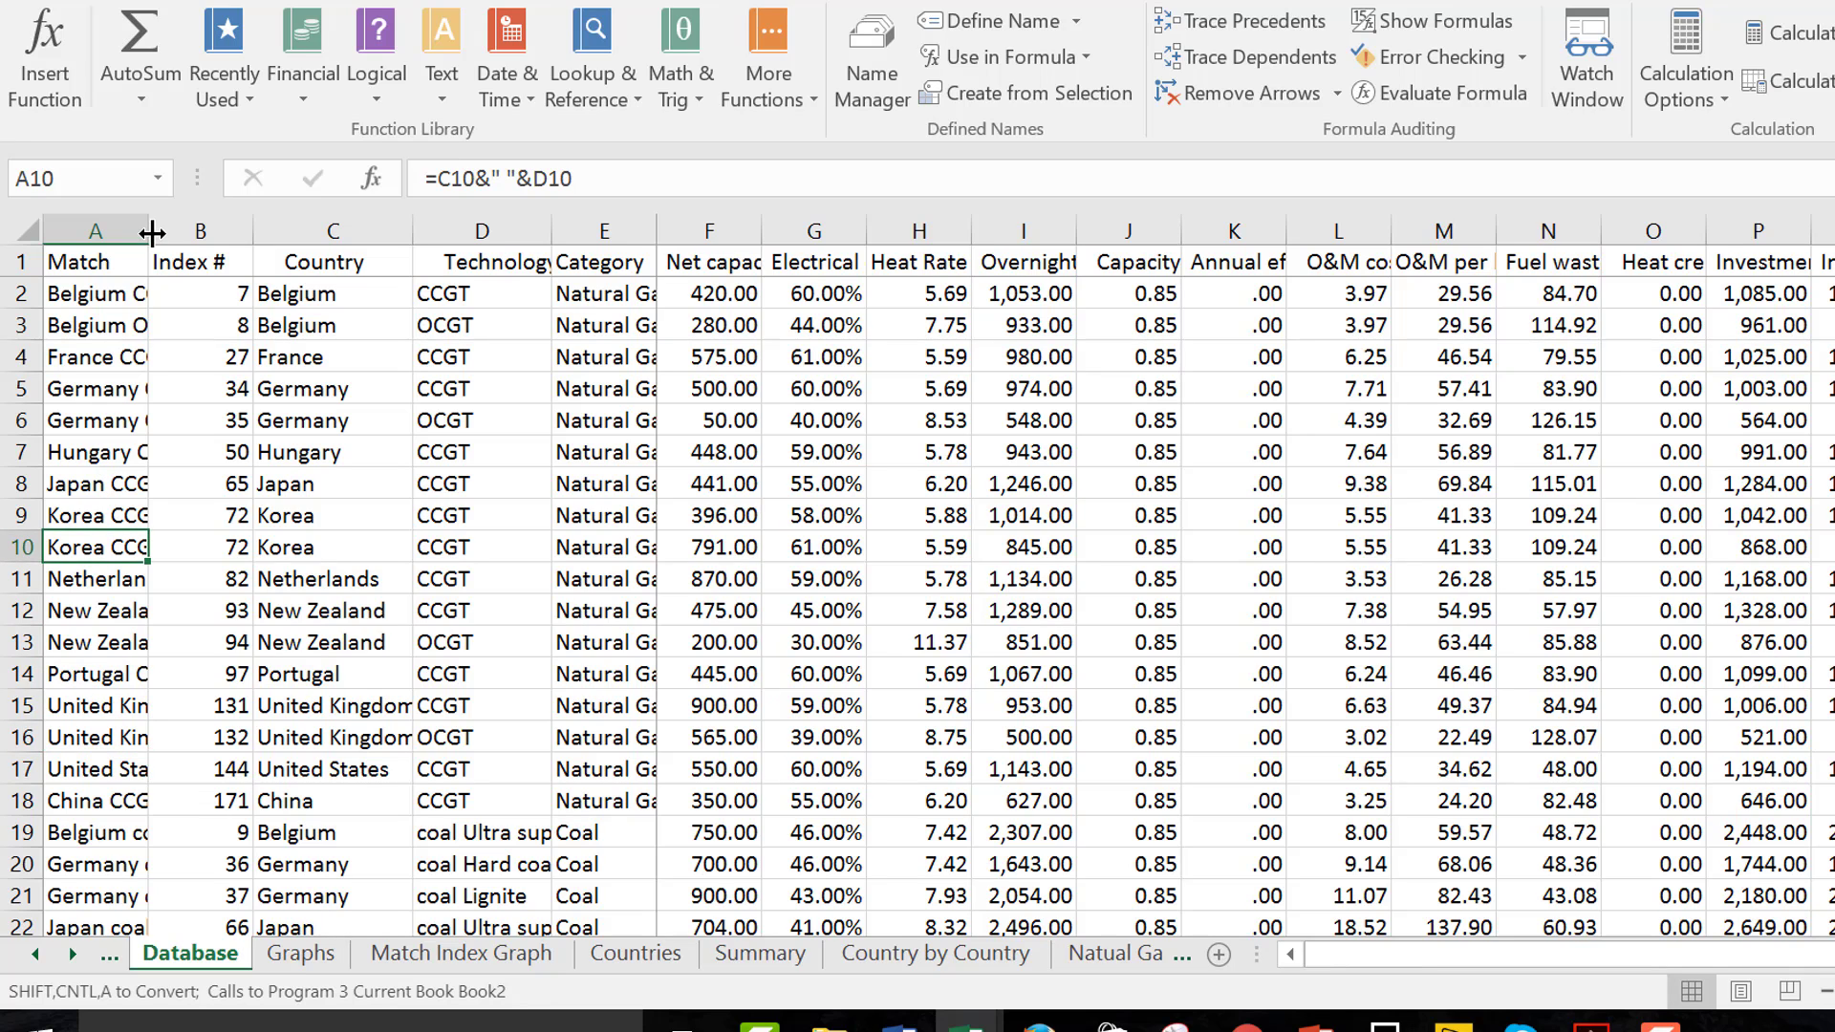
drag(150, 230, 257, 232)
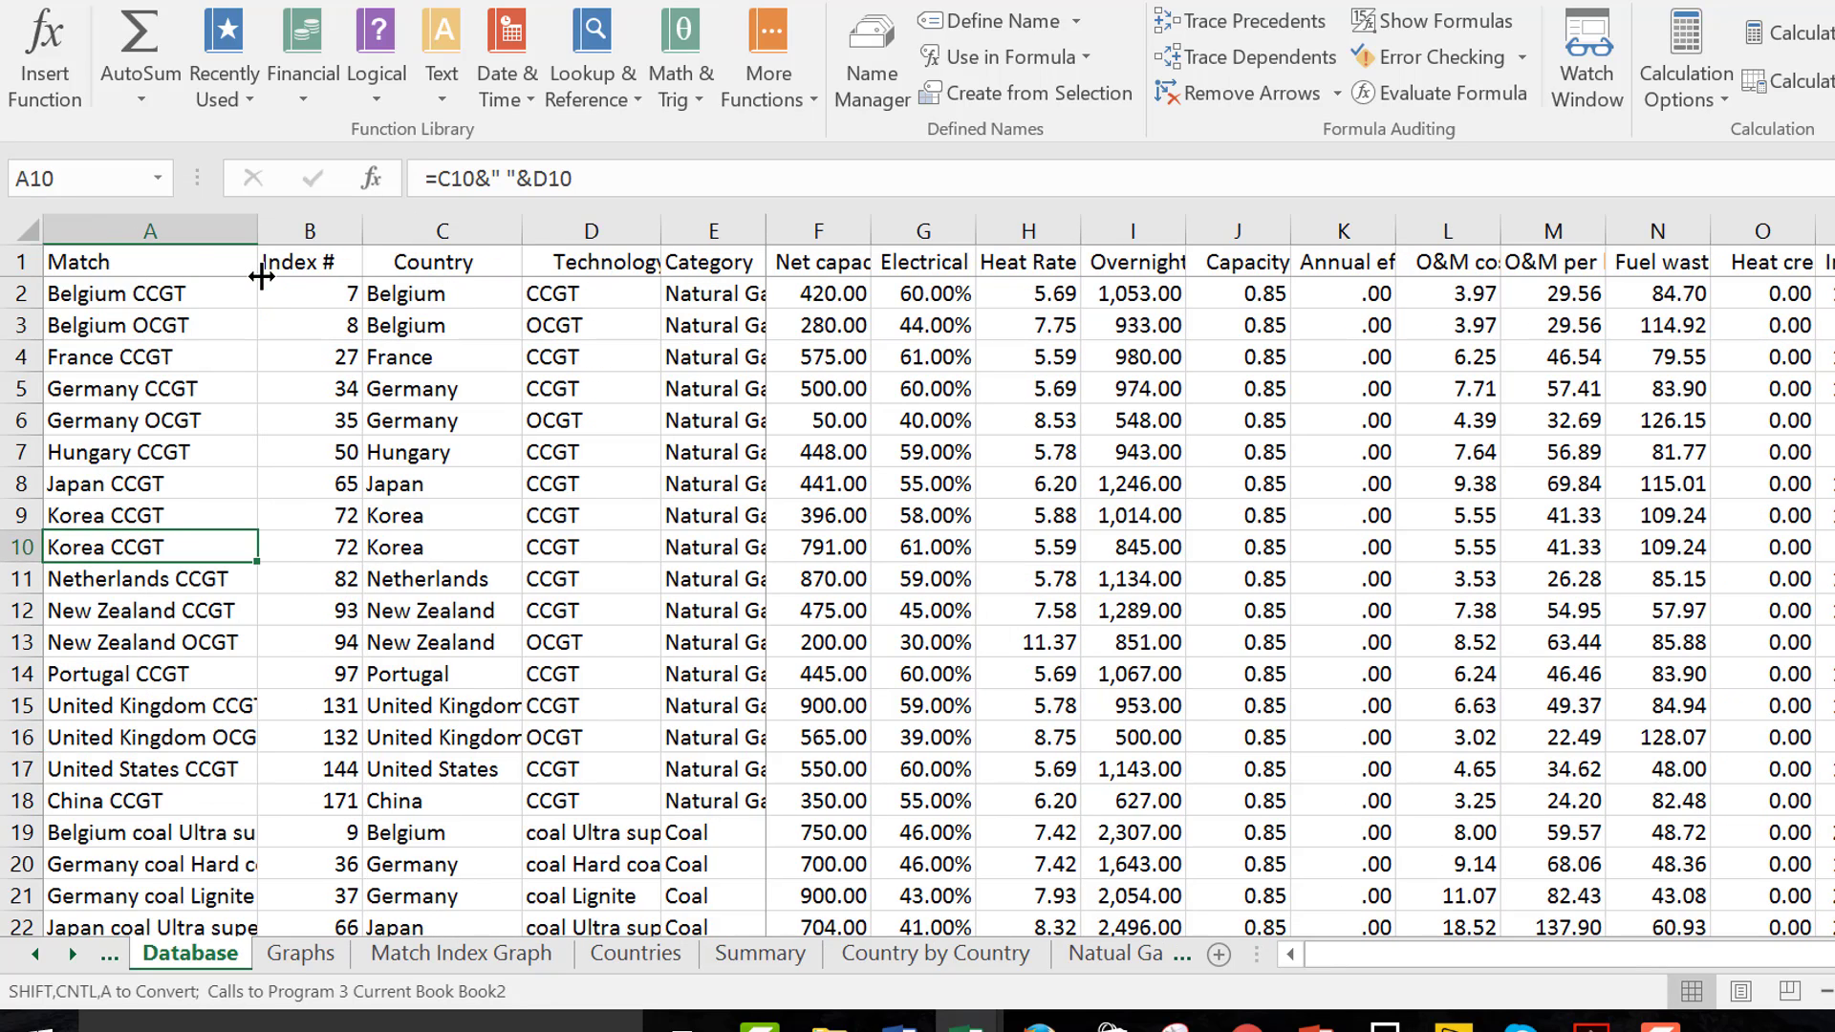
Examine the formulas across row 9 of the Database sheet, from Match and Index # through the O&M and other cost columns
key(Right)
key(Up)
key(Left)
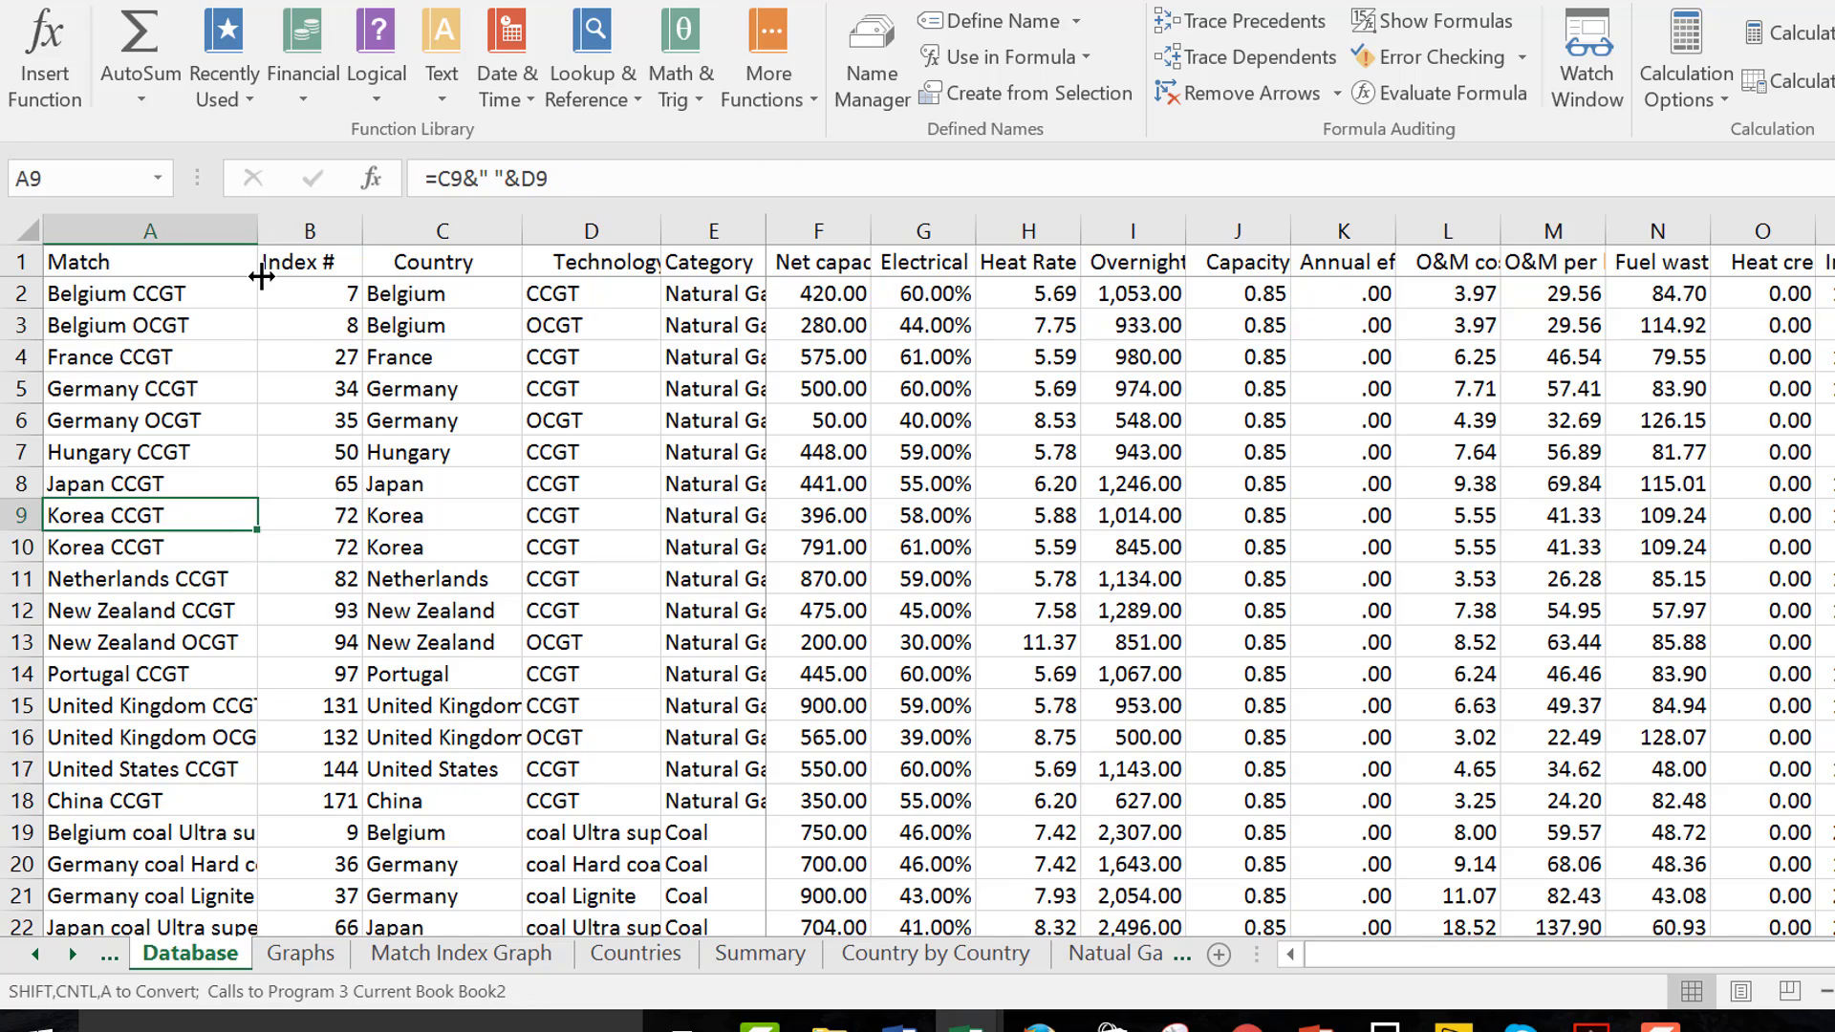
key(Right)
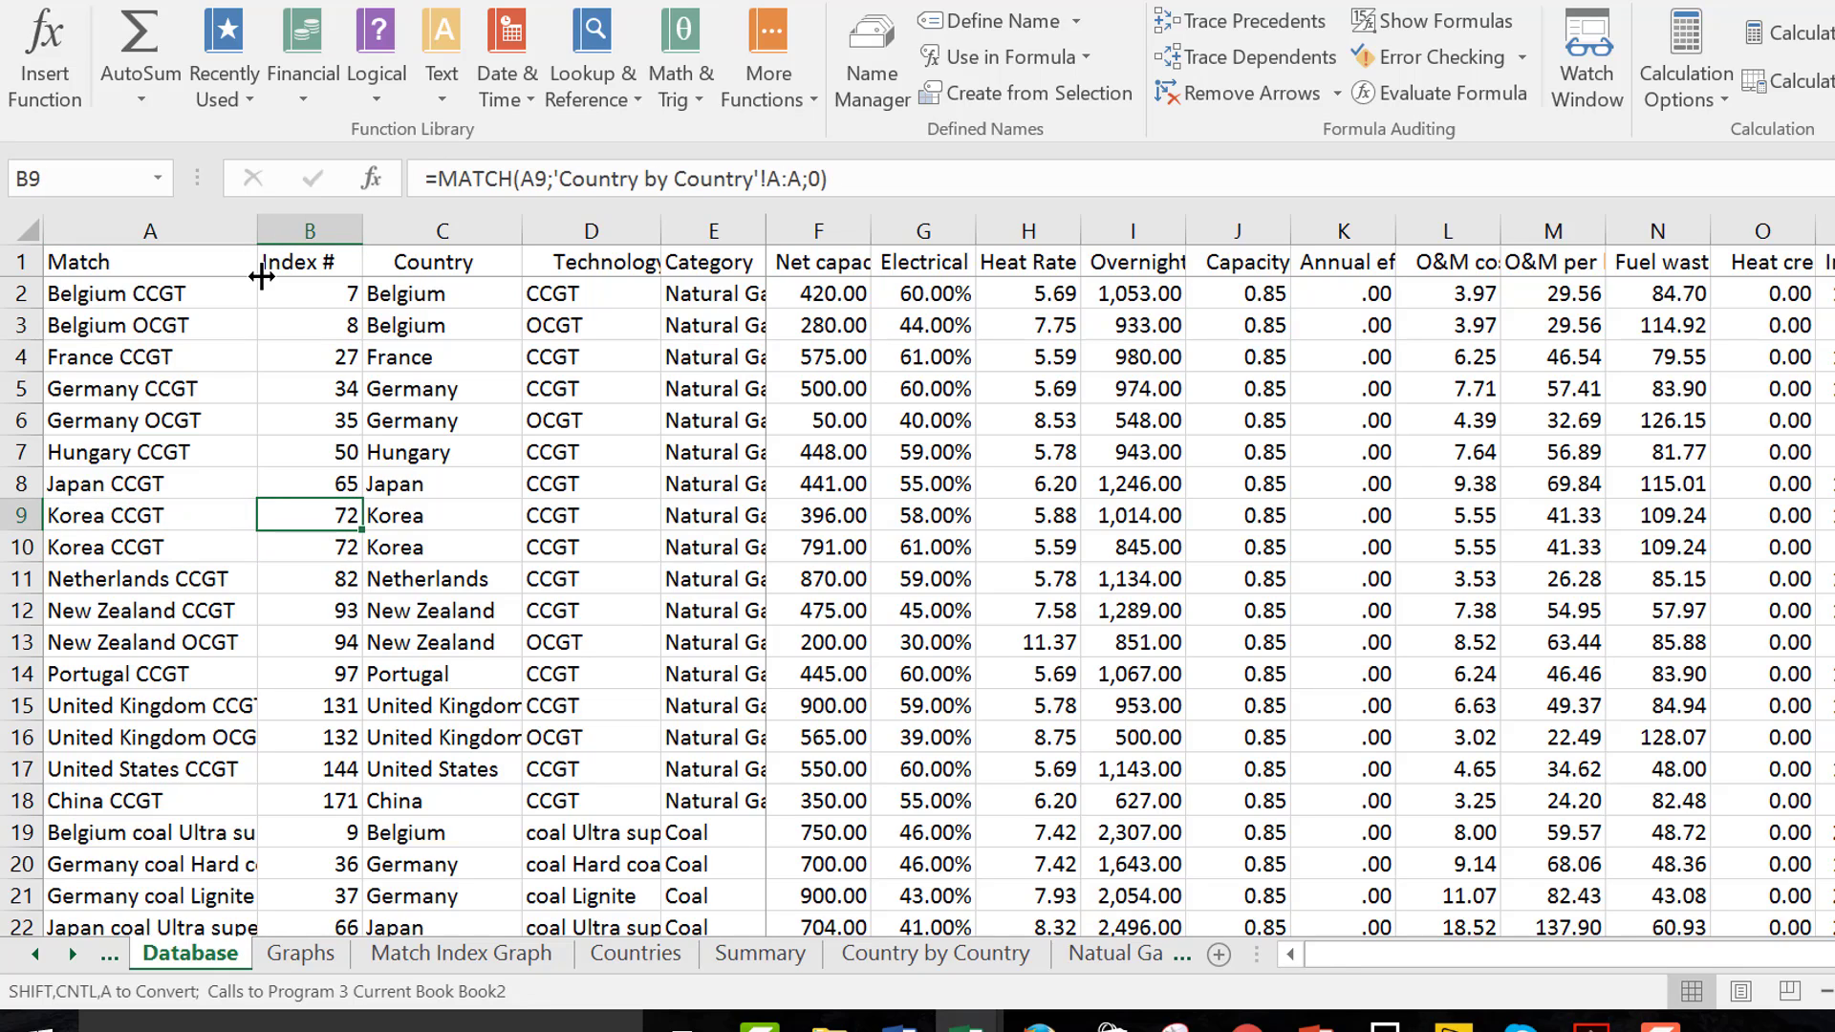
key(Right)
key(Right)
key(Right)
key(Right)
key(Right)
key(Right)
key(Right)
key(Right)
key(Right)
key(Right)
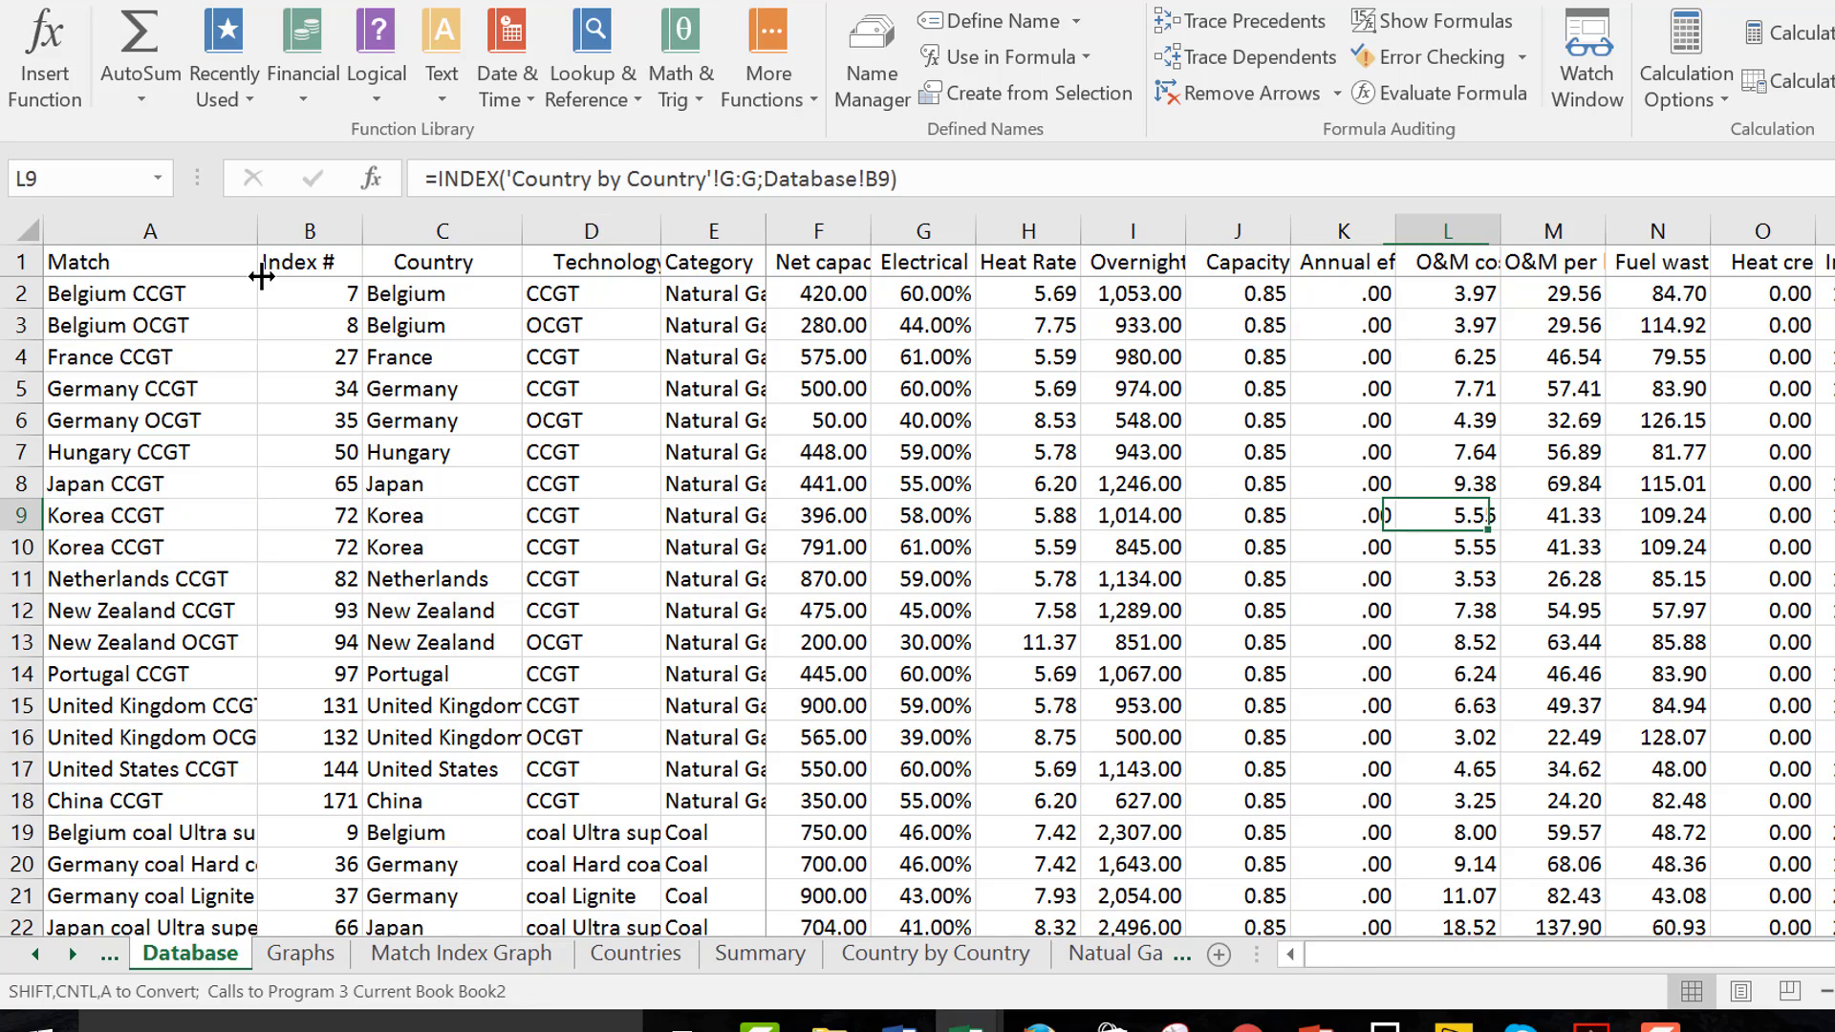
key(Right)
key(Right)
key(Right)
key(Right)
key(Right)
key(Right)
key(Right)
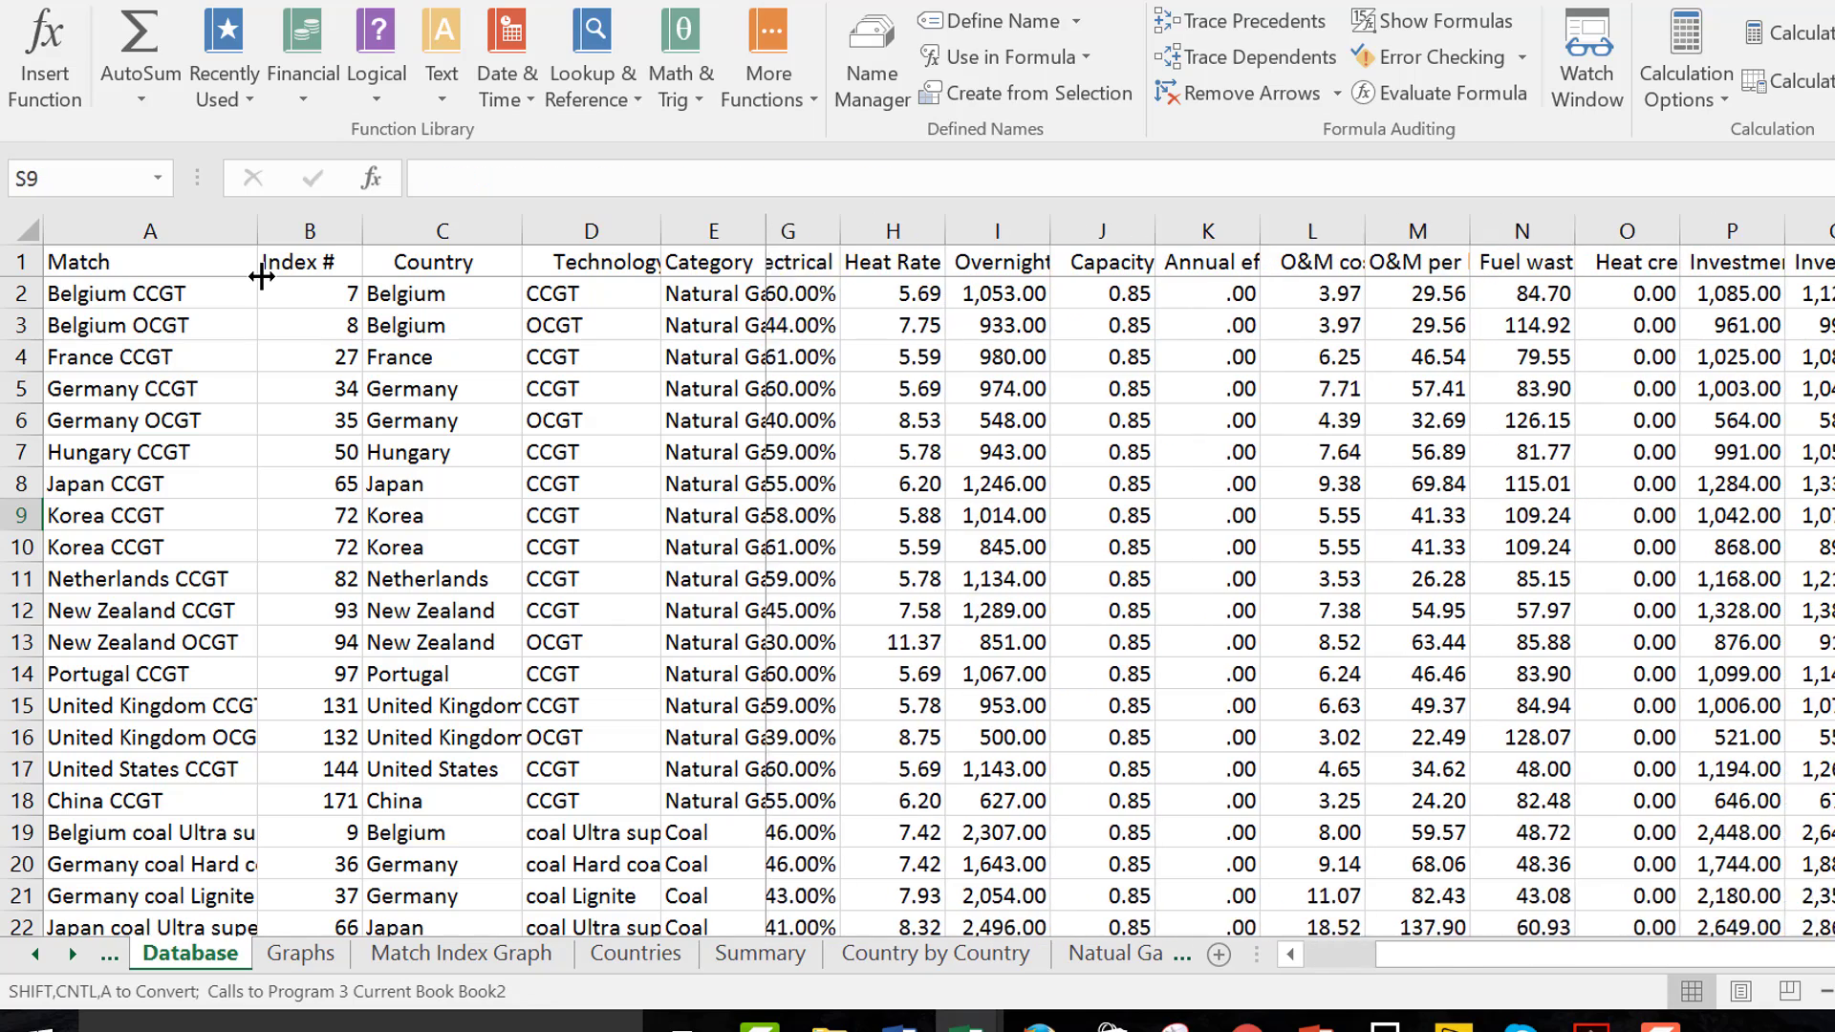
key(Left)
key(Left)
key(Left)
key(Left)
key(Left)
key(Left)
key(Left)
key(Left)
key(Left)
key(Left)
key(Left)
key(Left)
key(Left)
key(Left)
key(Left)
key(Left)
key(Left)
key(Left)
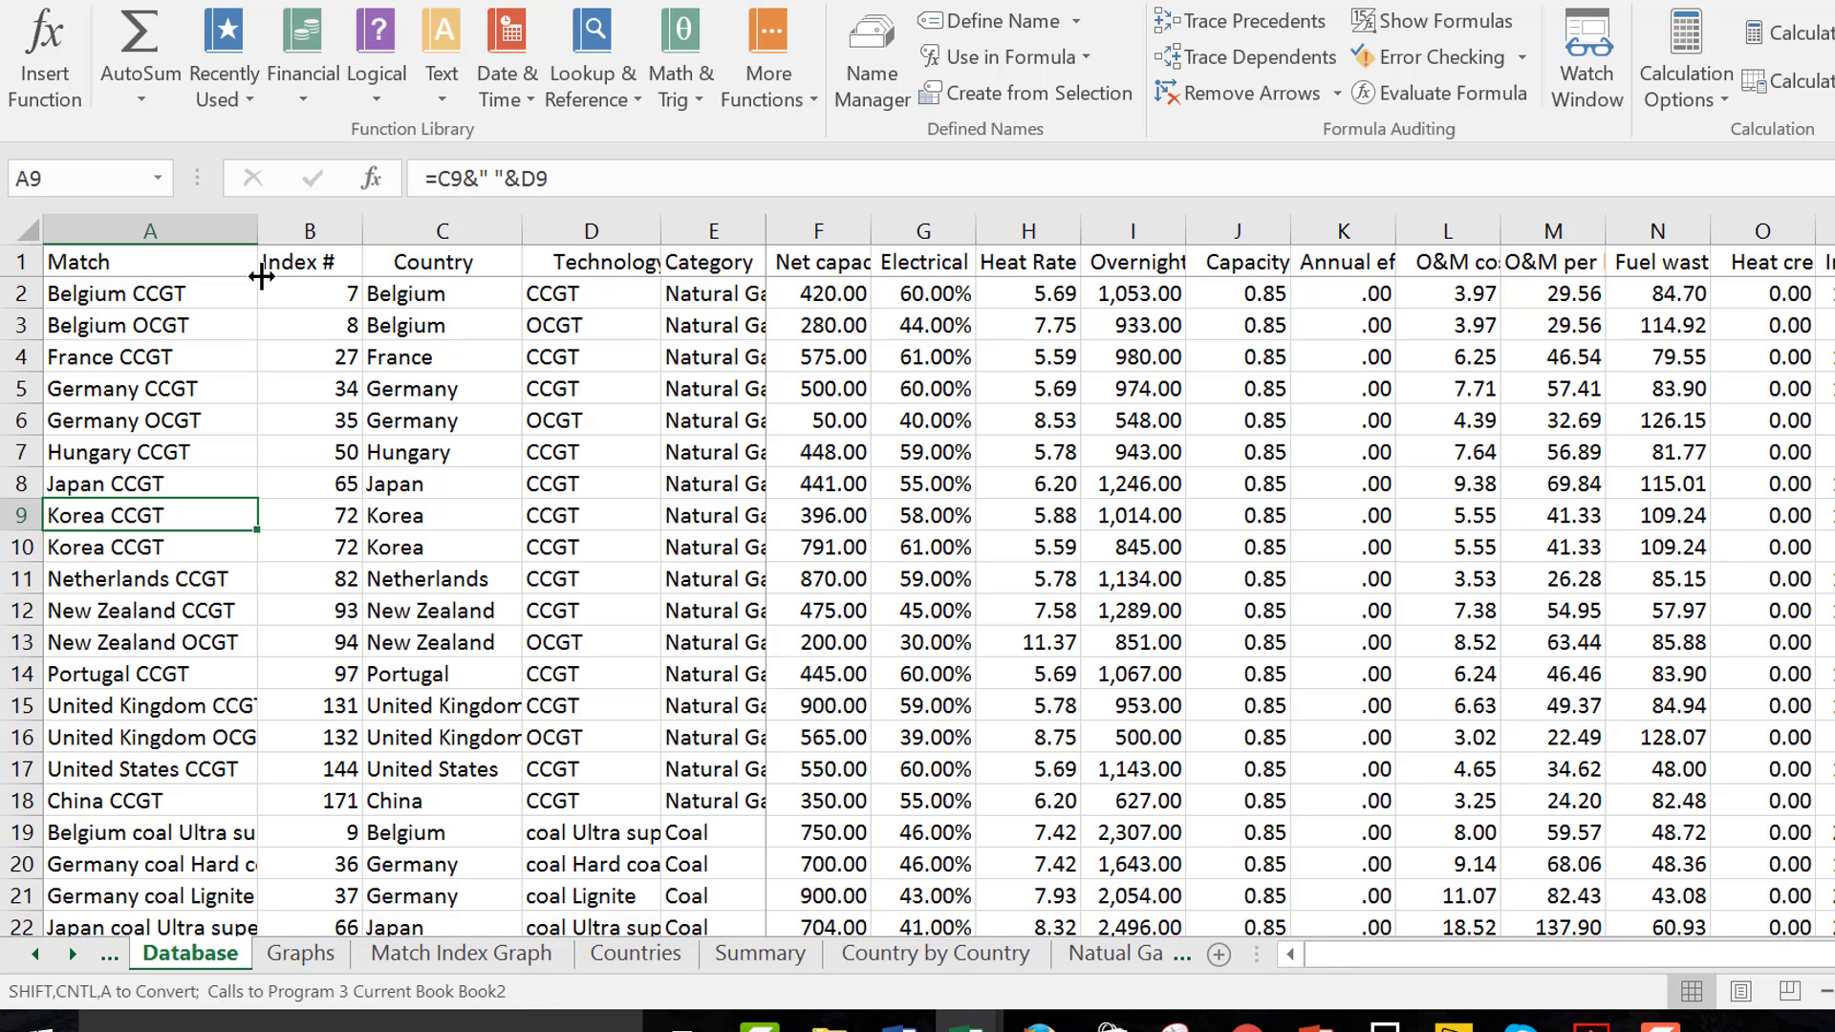
Review the Match entries in column A down through the coal and nuclear rows and return to the header row
key(Down)
key(Down)
key(Down)
key(Down)
key(Down)
key(Down)
key(Down)
key(Down)
key(Down)
key(Down)
key(Down)
key(Down)
key(Down)
key(Down)
key(Down)
key(Down)
key(Down)
key(Down)
key(Down)
key(Down)
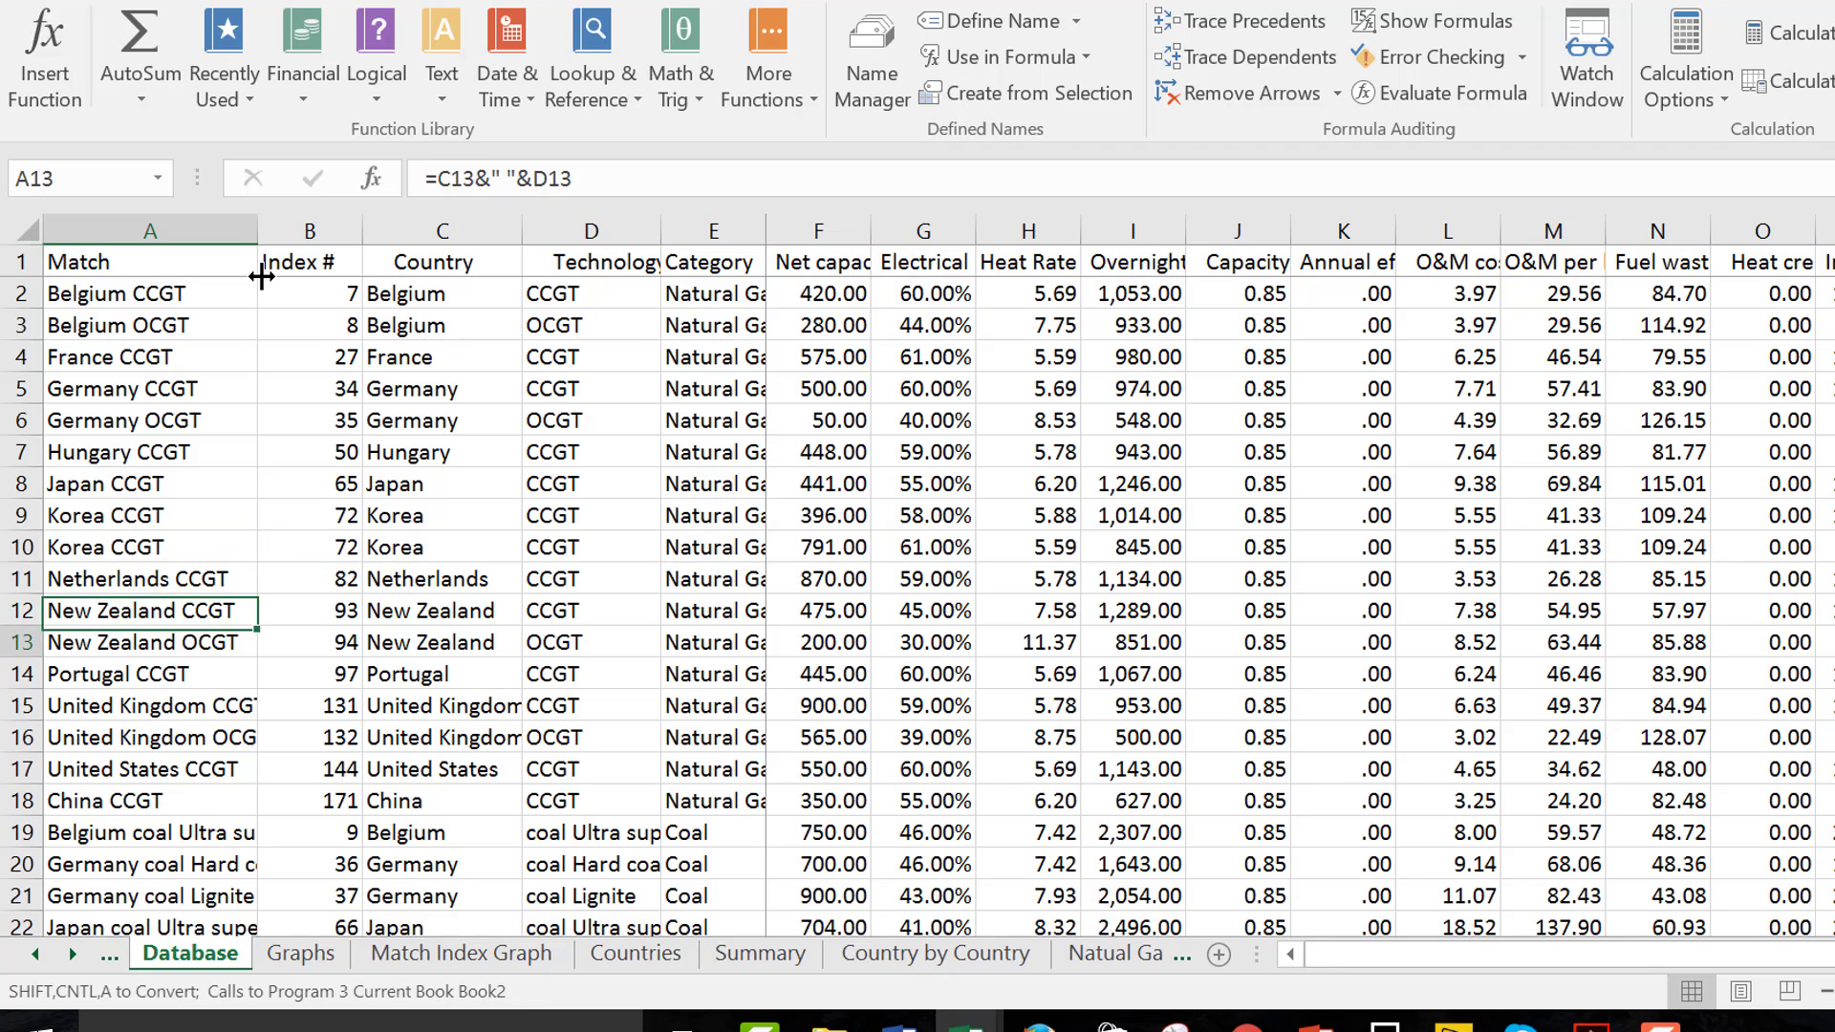
key(Down)
key(Down)
key(Down)
key(Down)
key(Down)
key(Up)
key(Up)
key(Up)
key(Up)
key(Up)
key(Up)
key(Up)
key(Up)
key(Up)
key(Up)
key(Up)
key(Up)
key(Up)
key(Up)
key(Up)
key(Up)
key(Up)
key(Up)
key(Up)
key(Up)
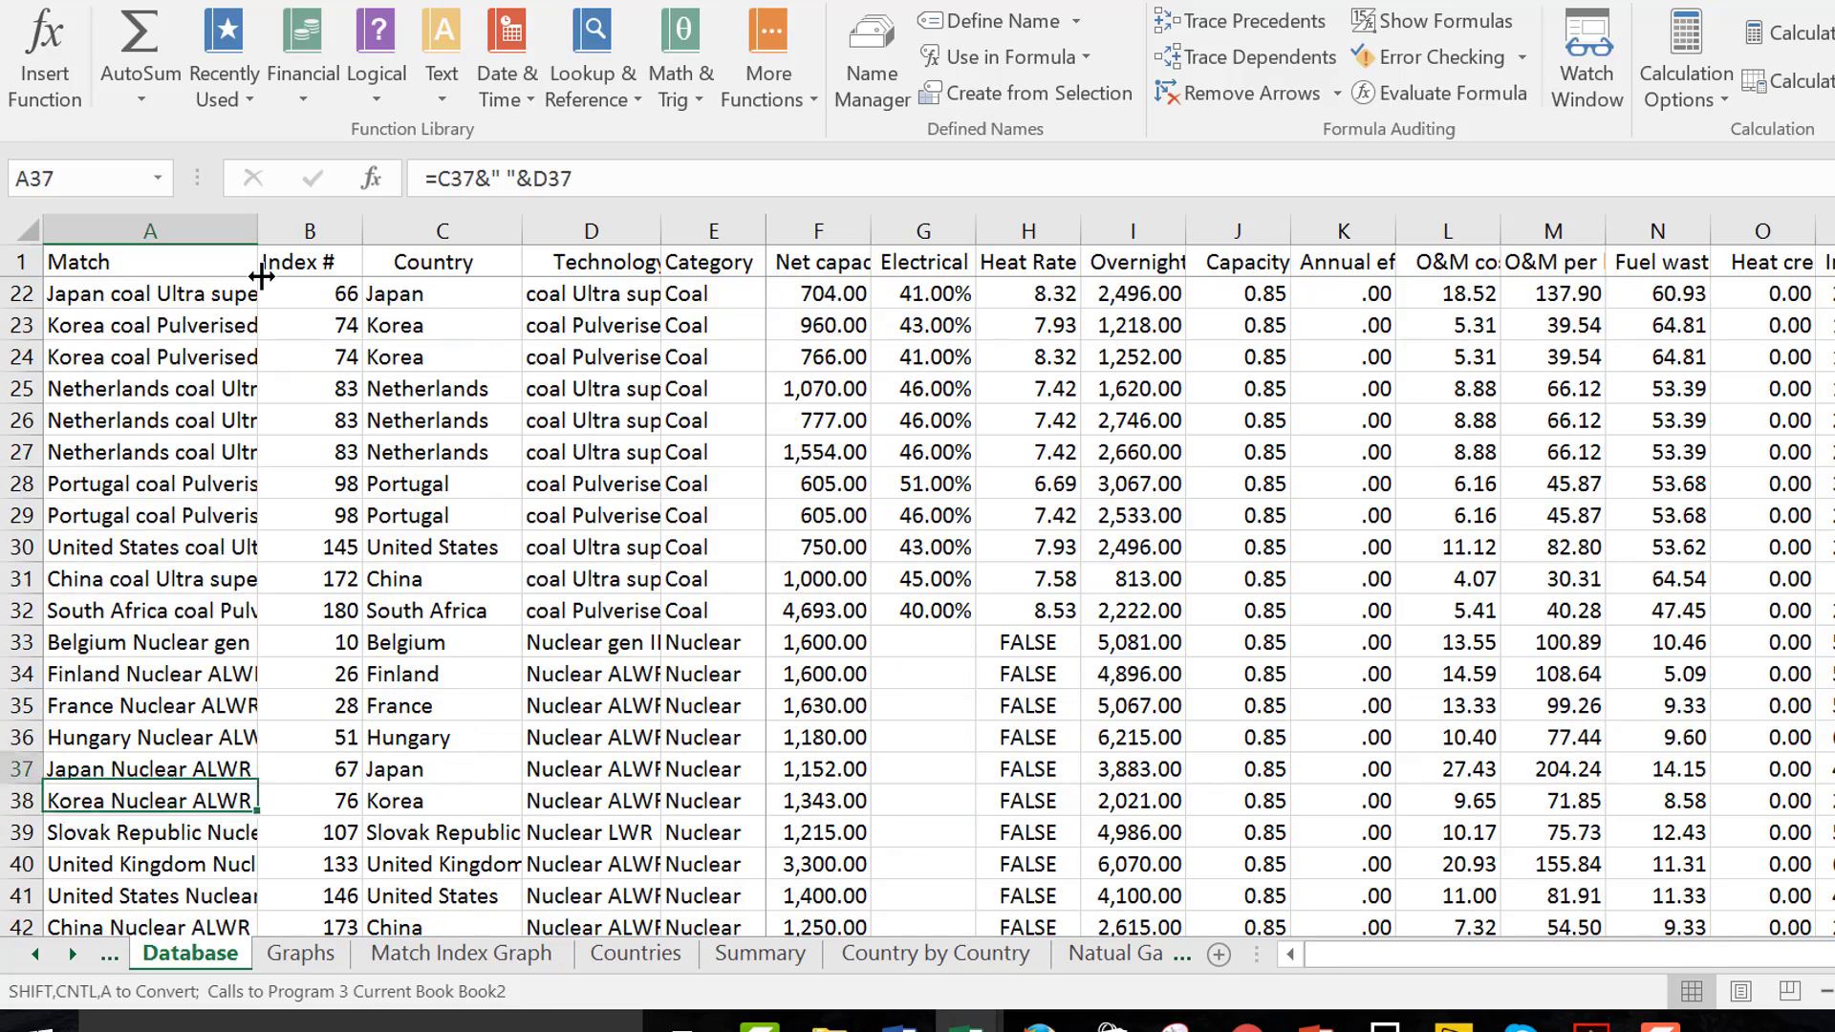
key(Up)
key(Up)
key(Up)
key(Up)
key(Up)
key(Up)
key(Up)
key(Up)
key(Up)
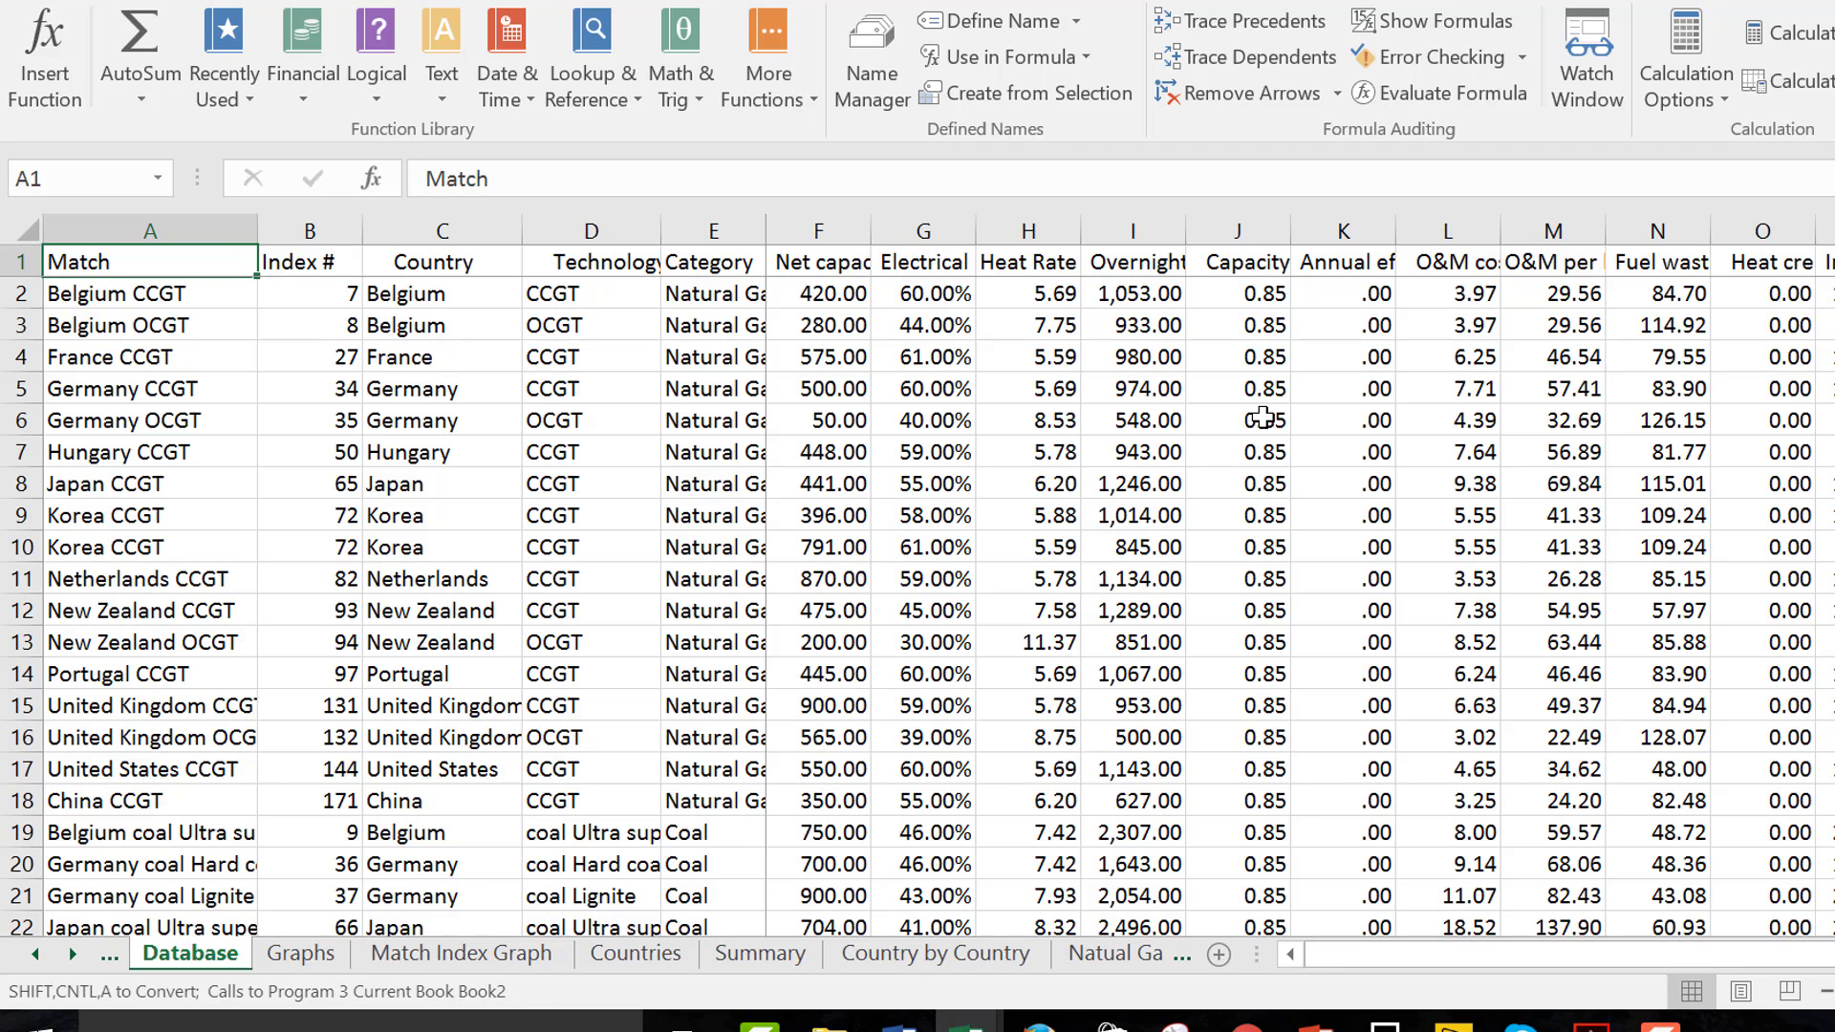
Switch to Power BI Desktop and create a new blank report
click(1453, 1028)
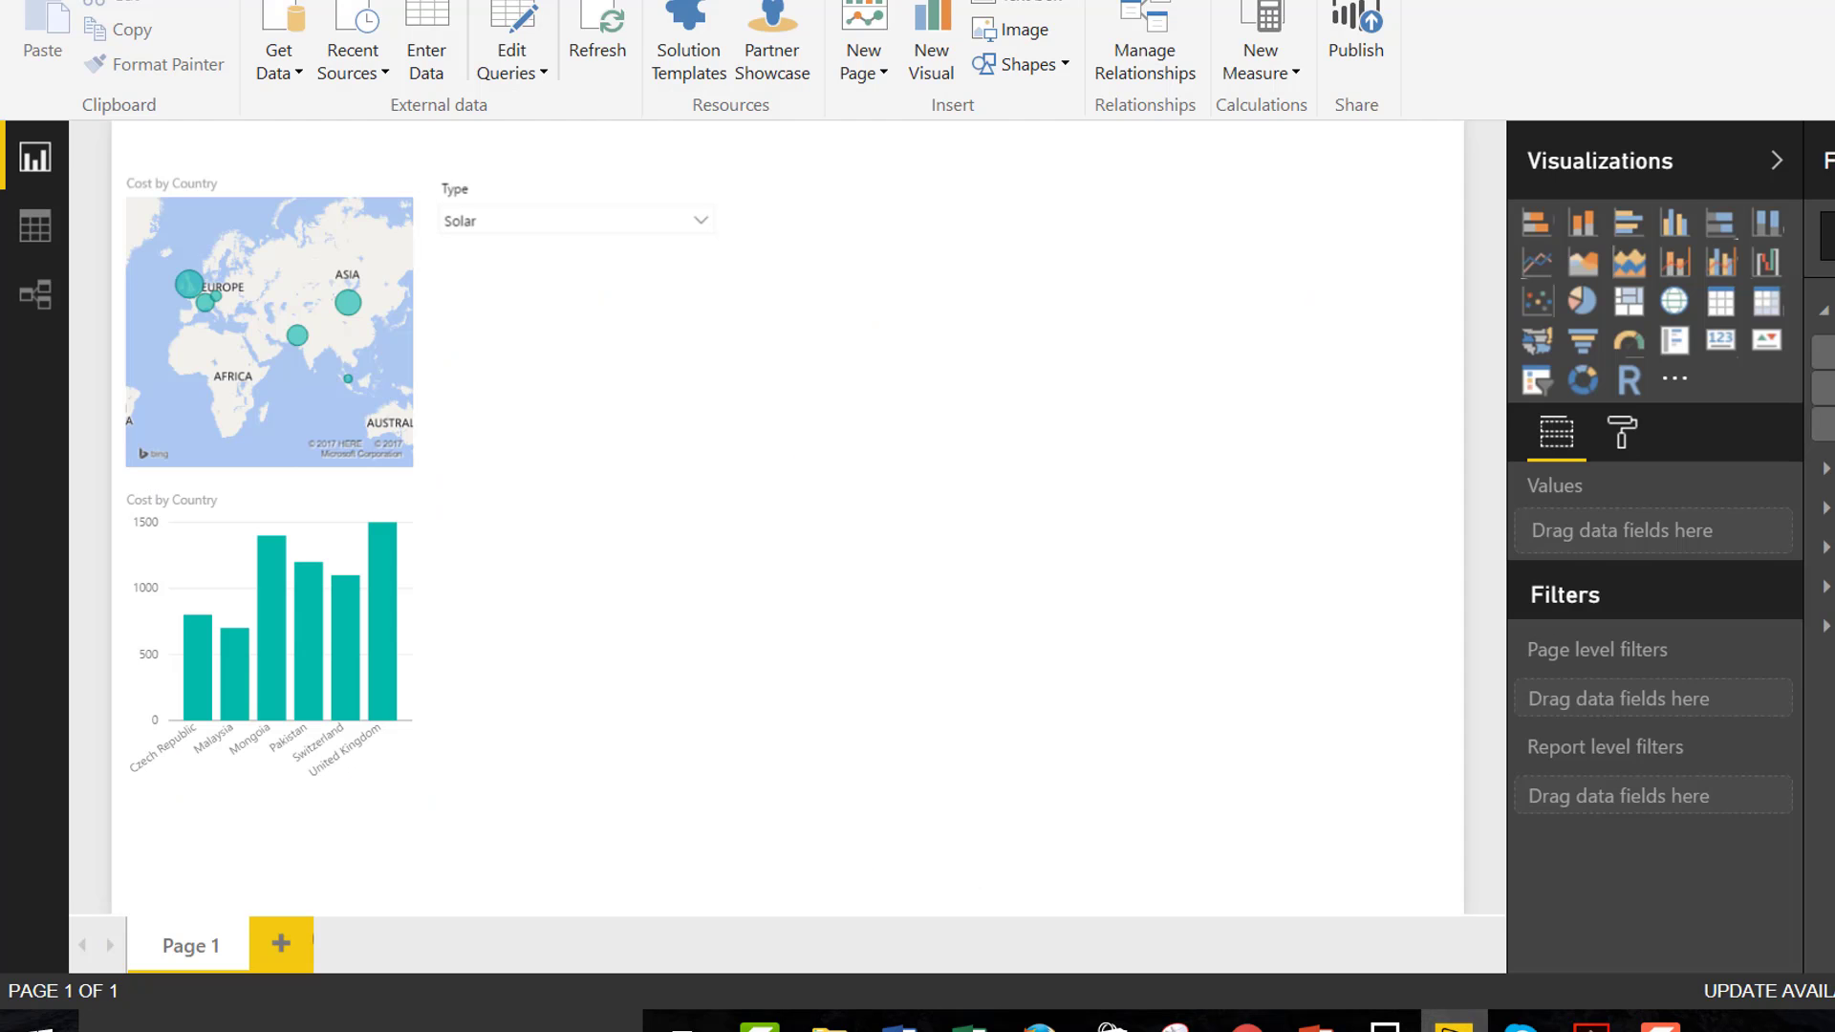
click(48, 0)
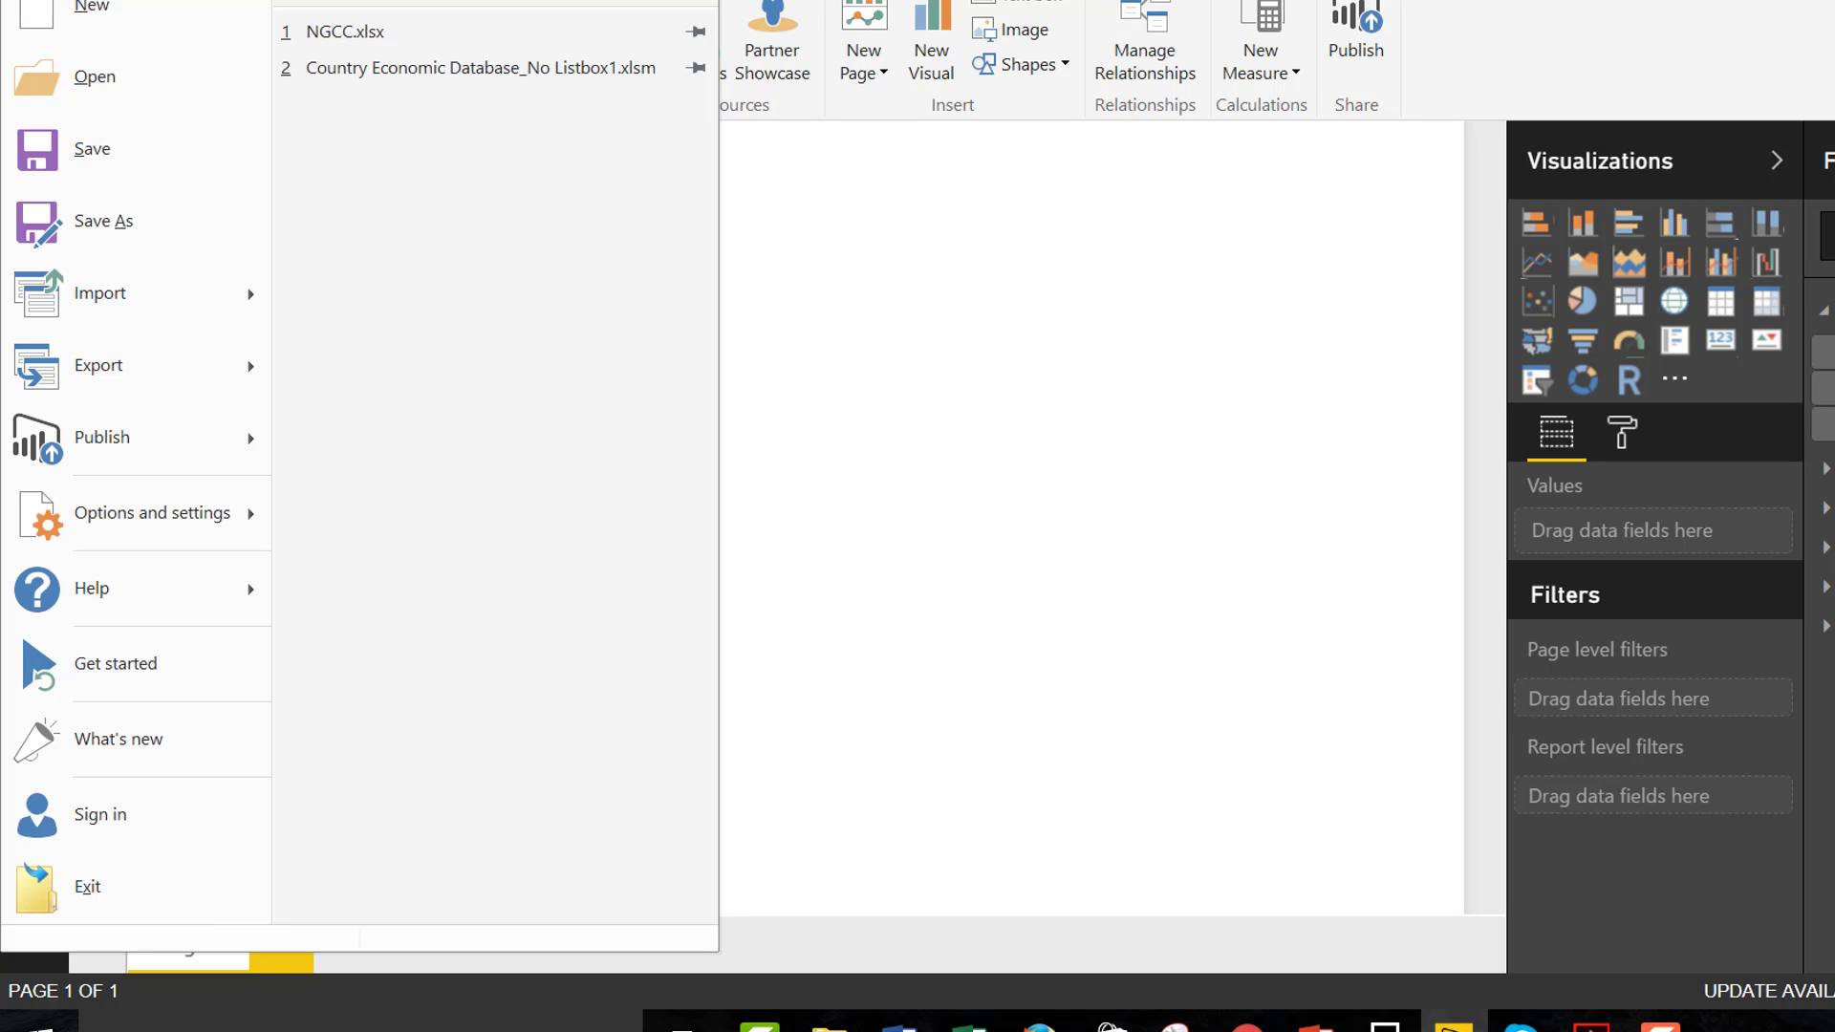
click(63, 18)
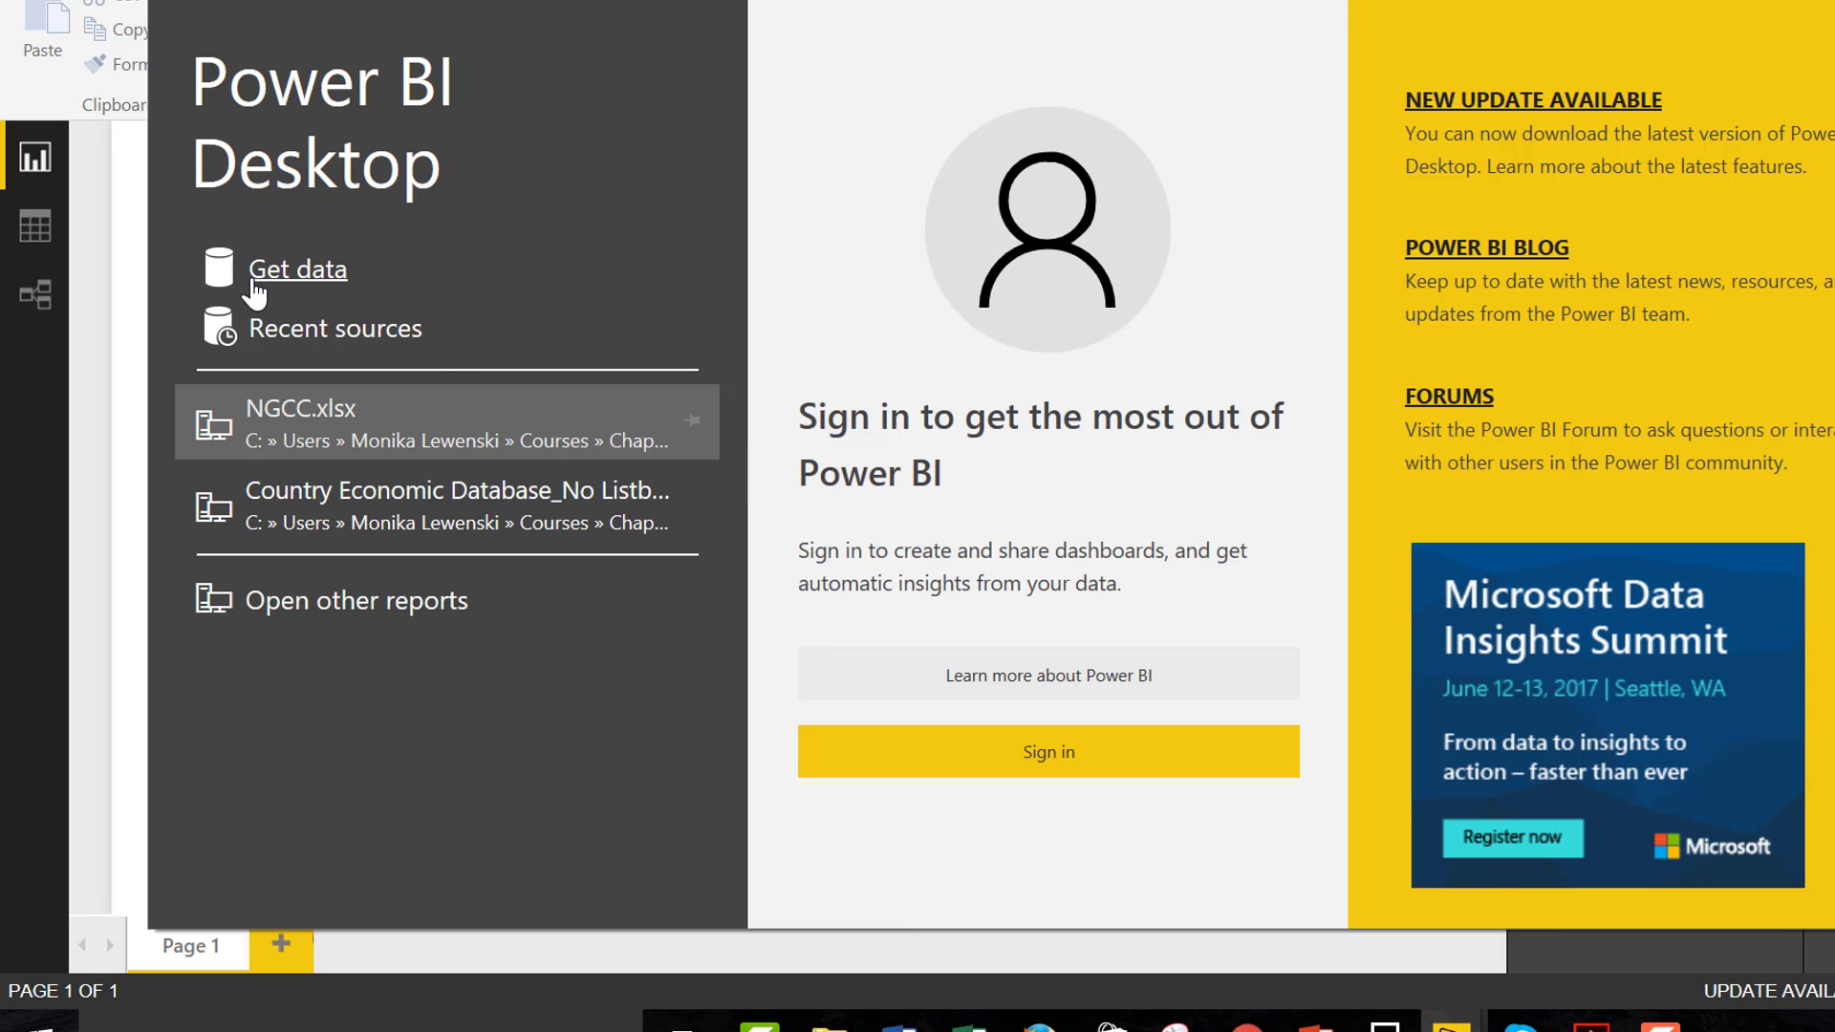
Import the Database sheet from the Excel workbook IEA Database Clean.xlsx and load it into the new report
click(299, 272)
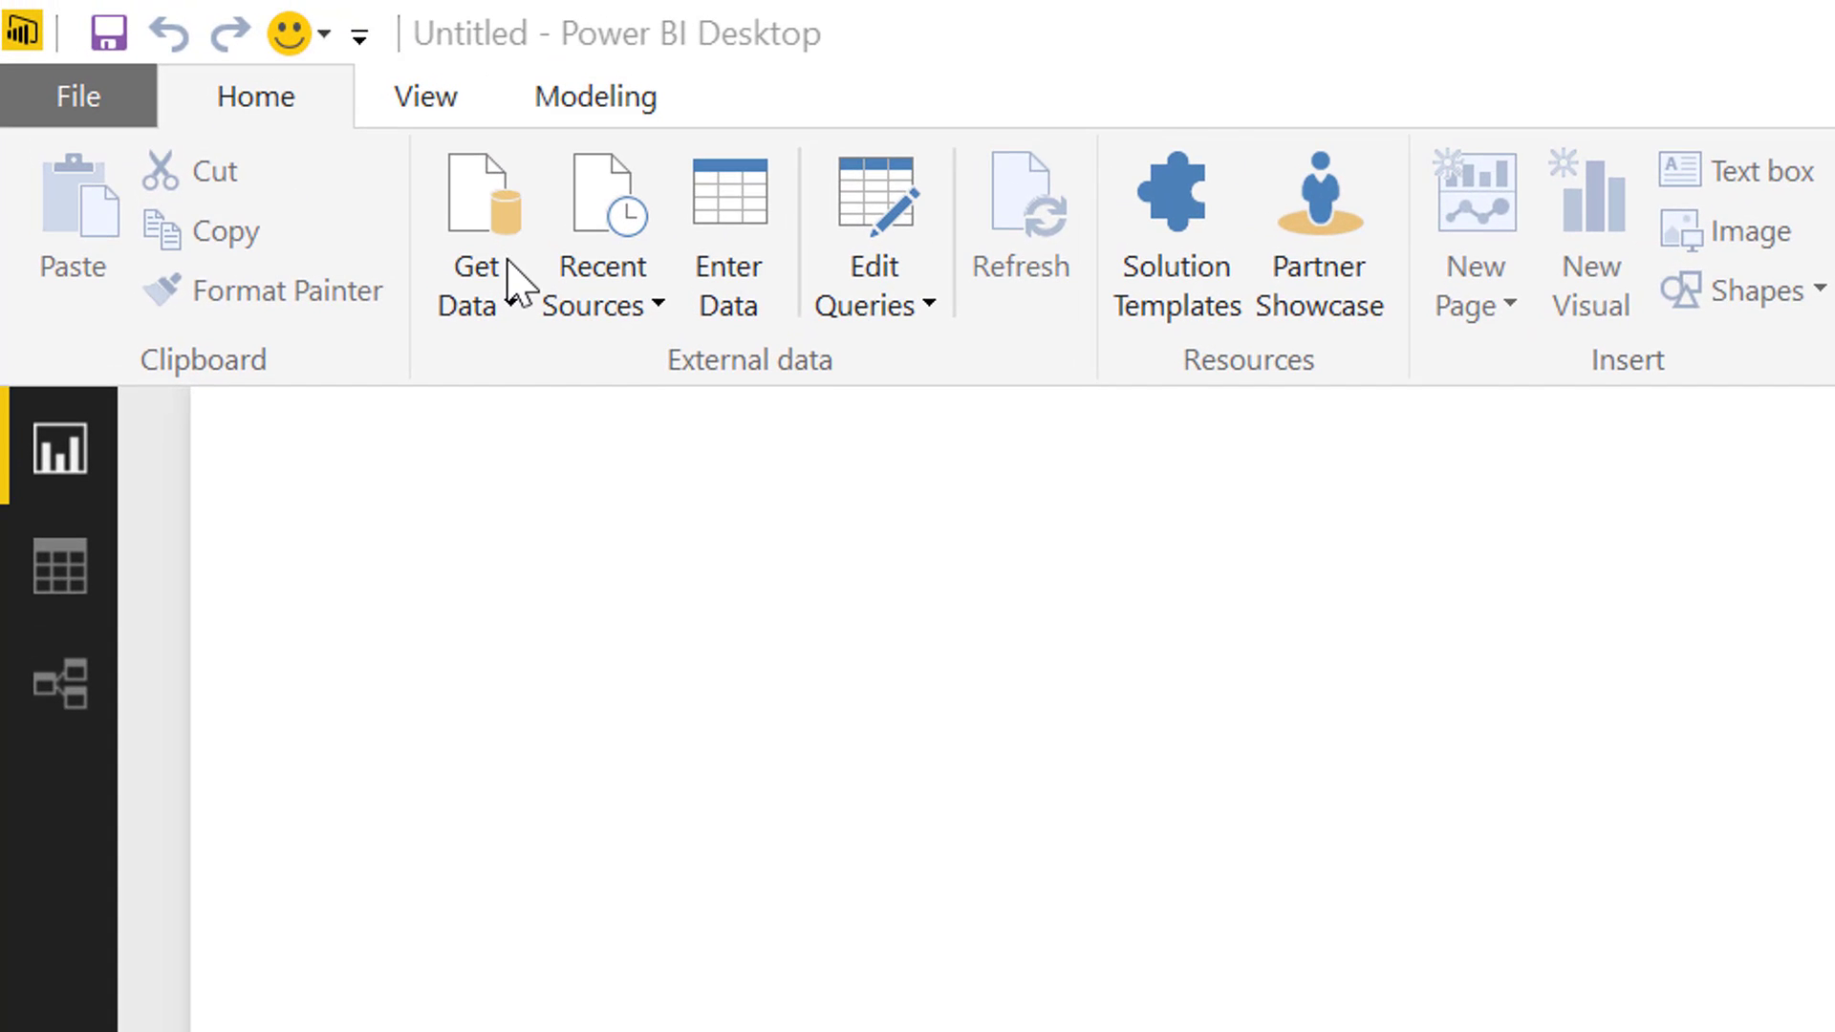
click(516, 282)
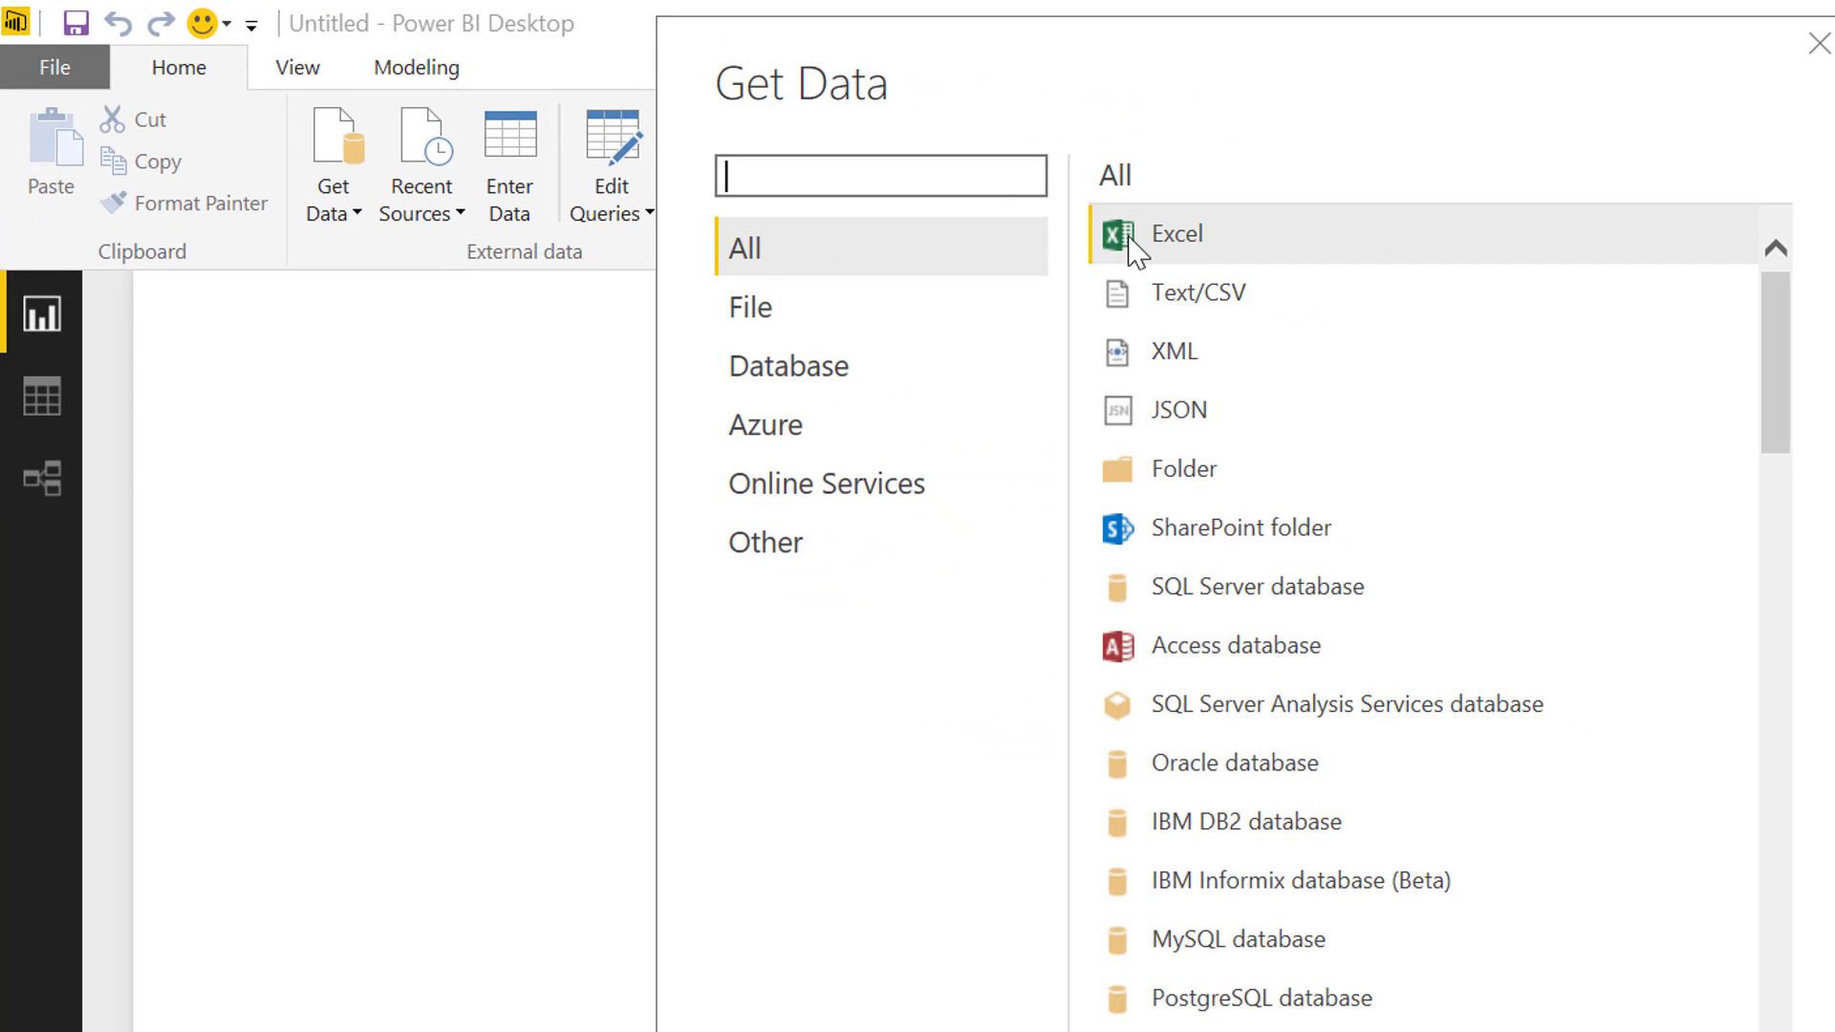
click(1137, 251)
double_click(1137, 252)
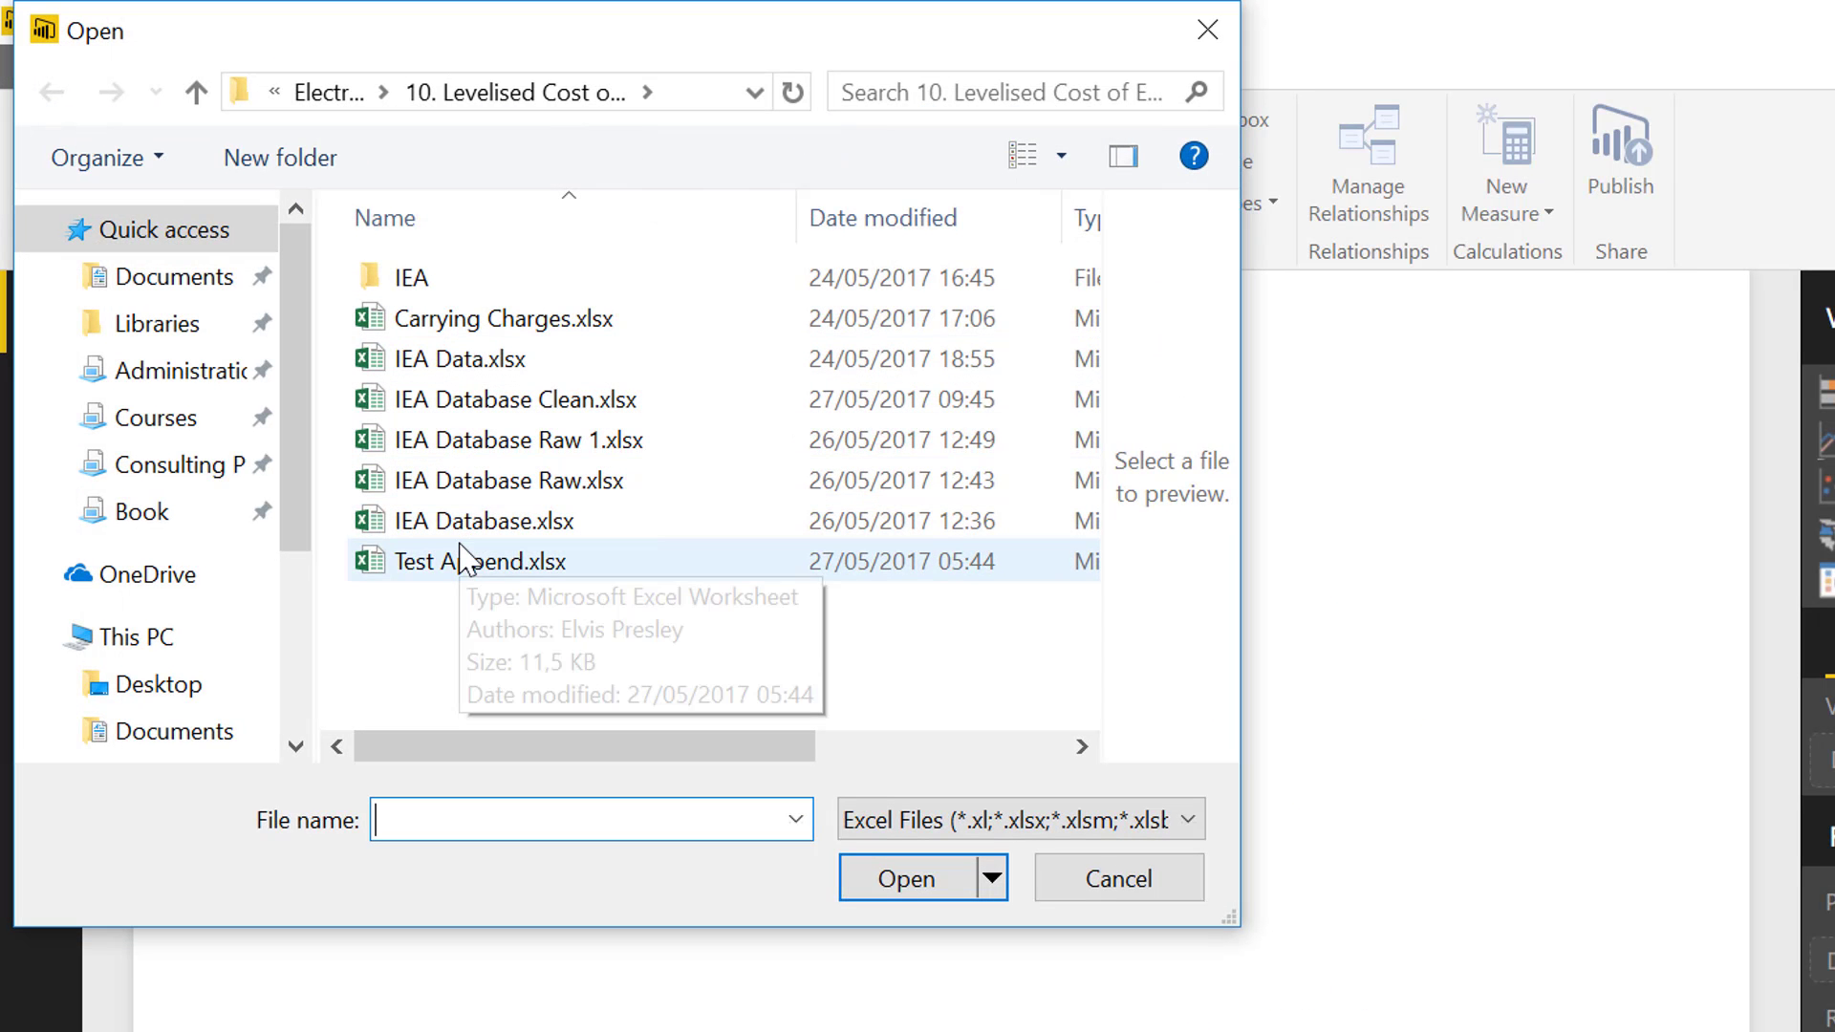
double_click(504, 409)
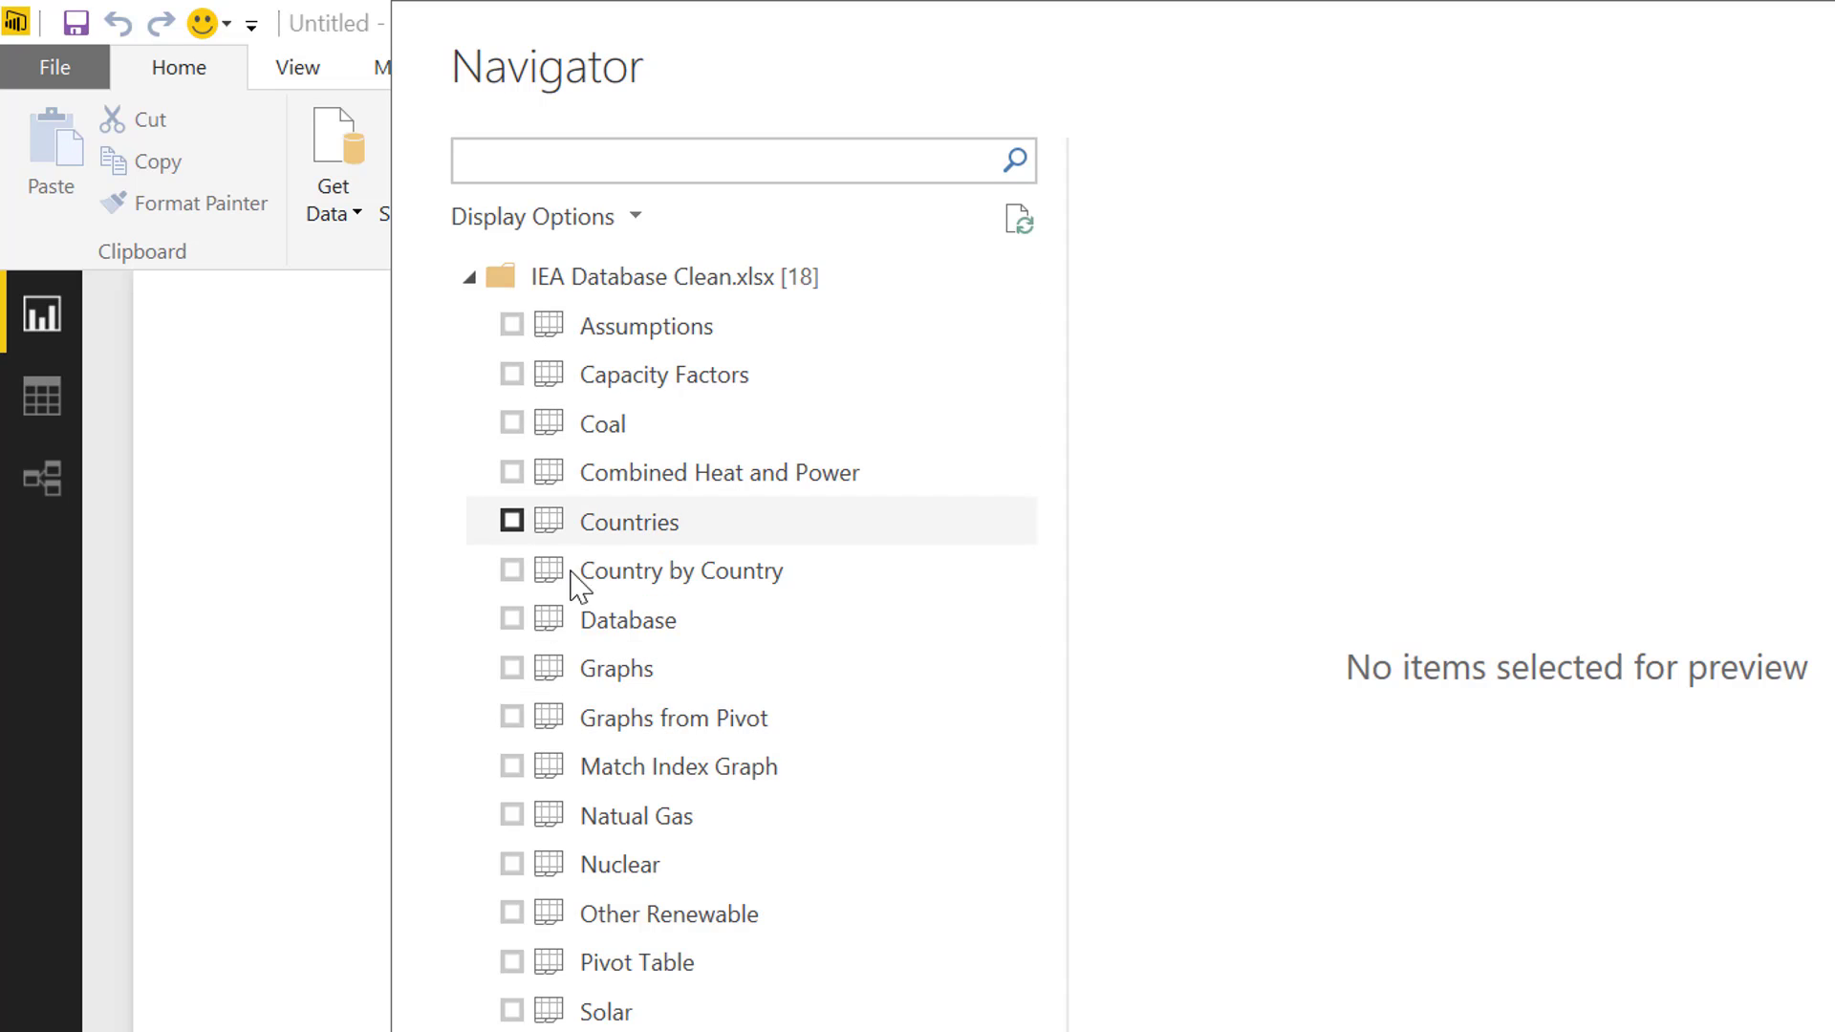
click(512, 620)
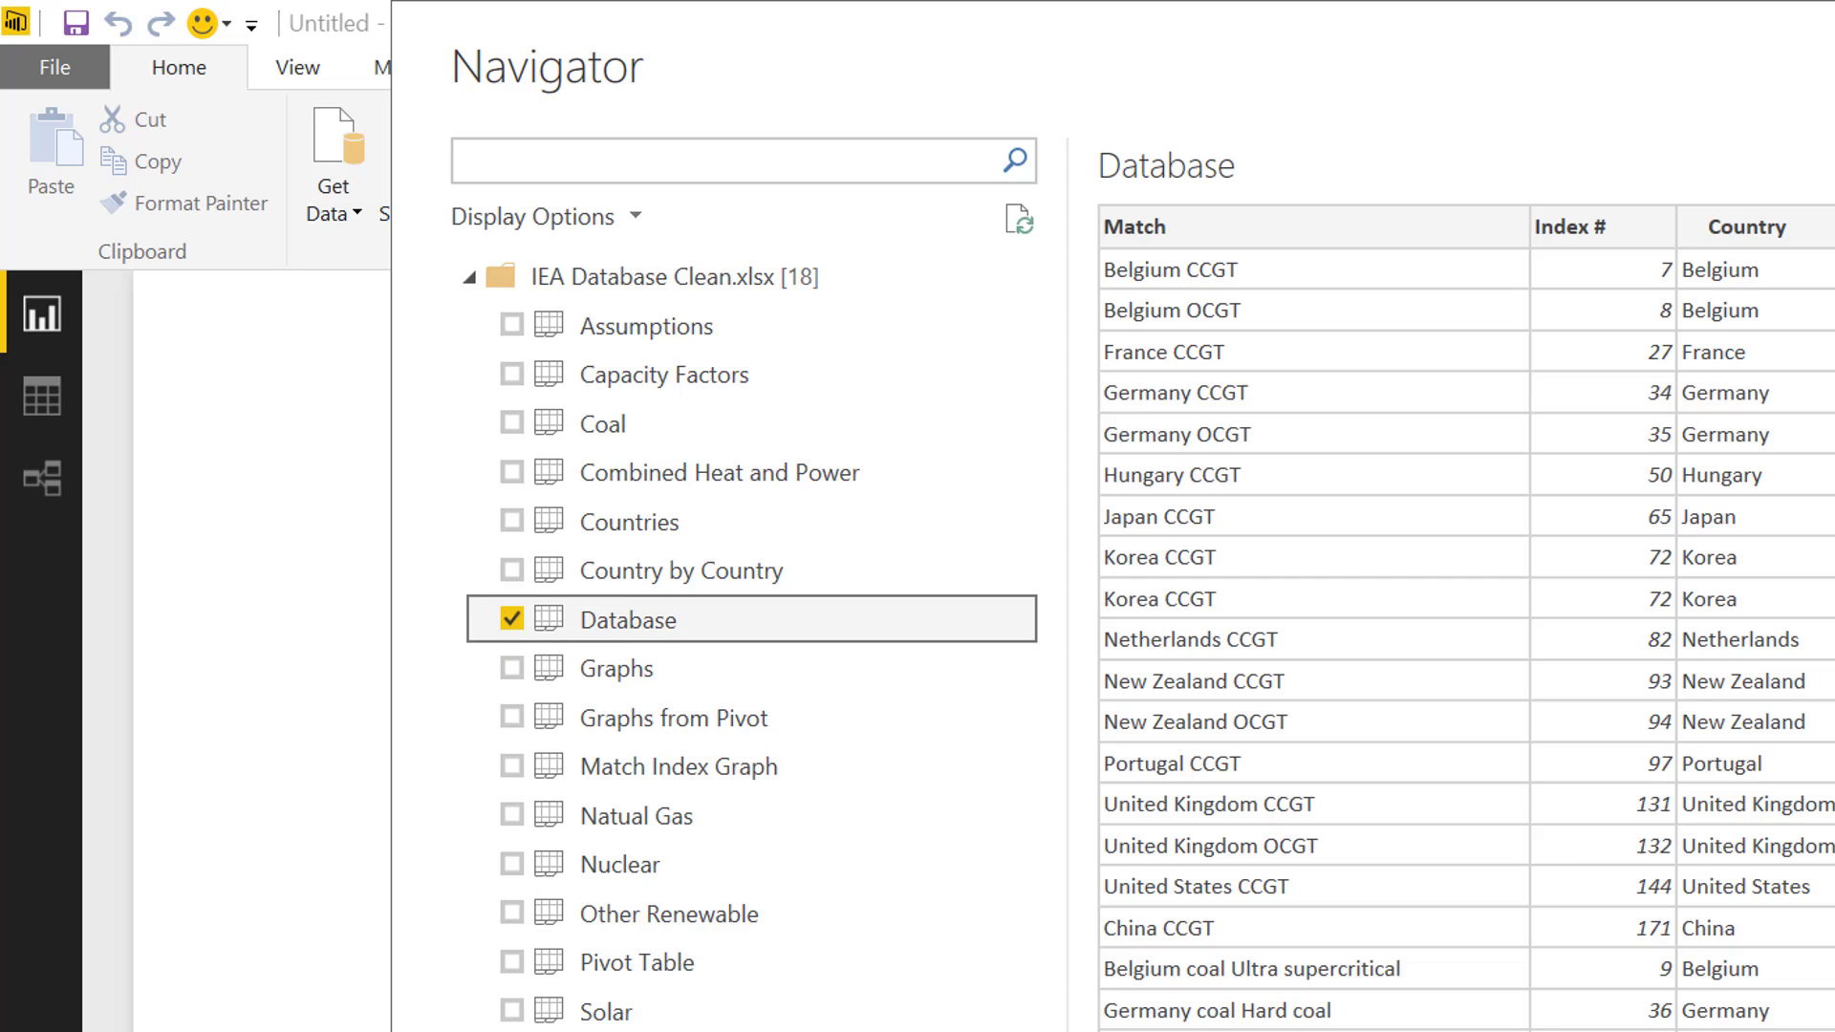
key(Return)
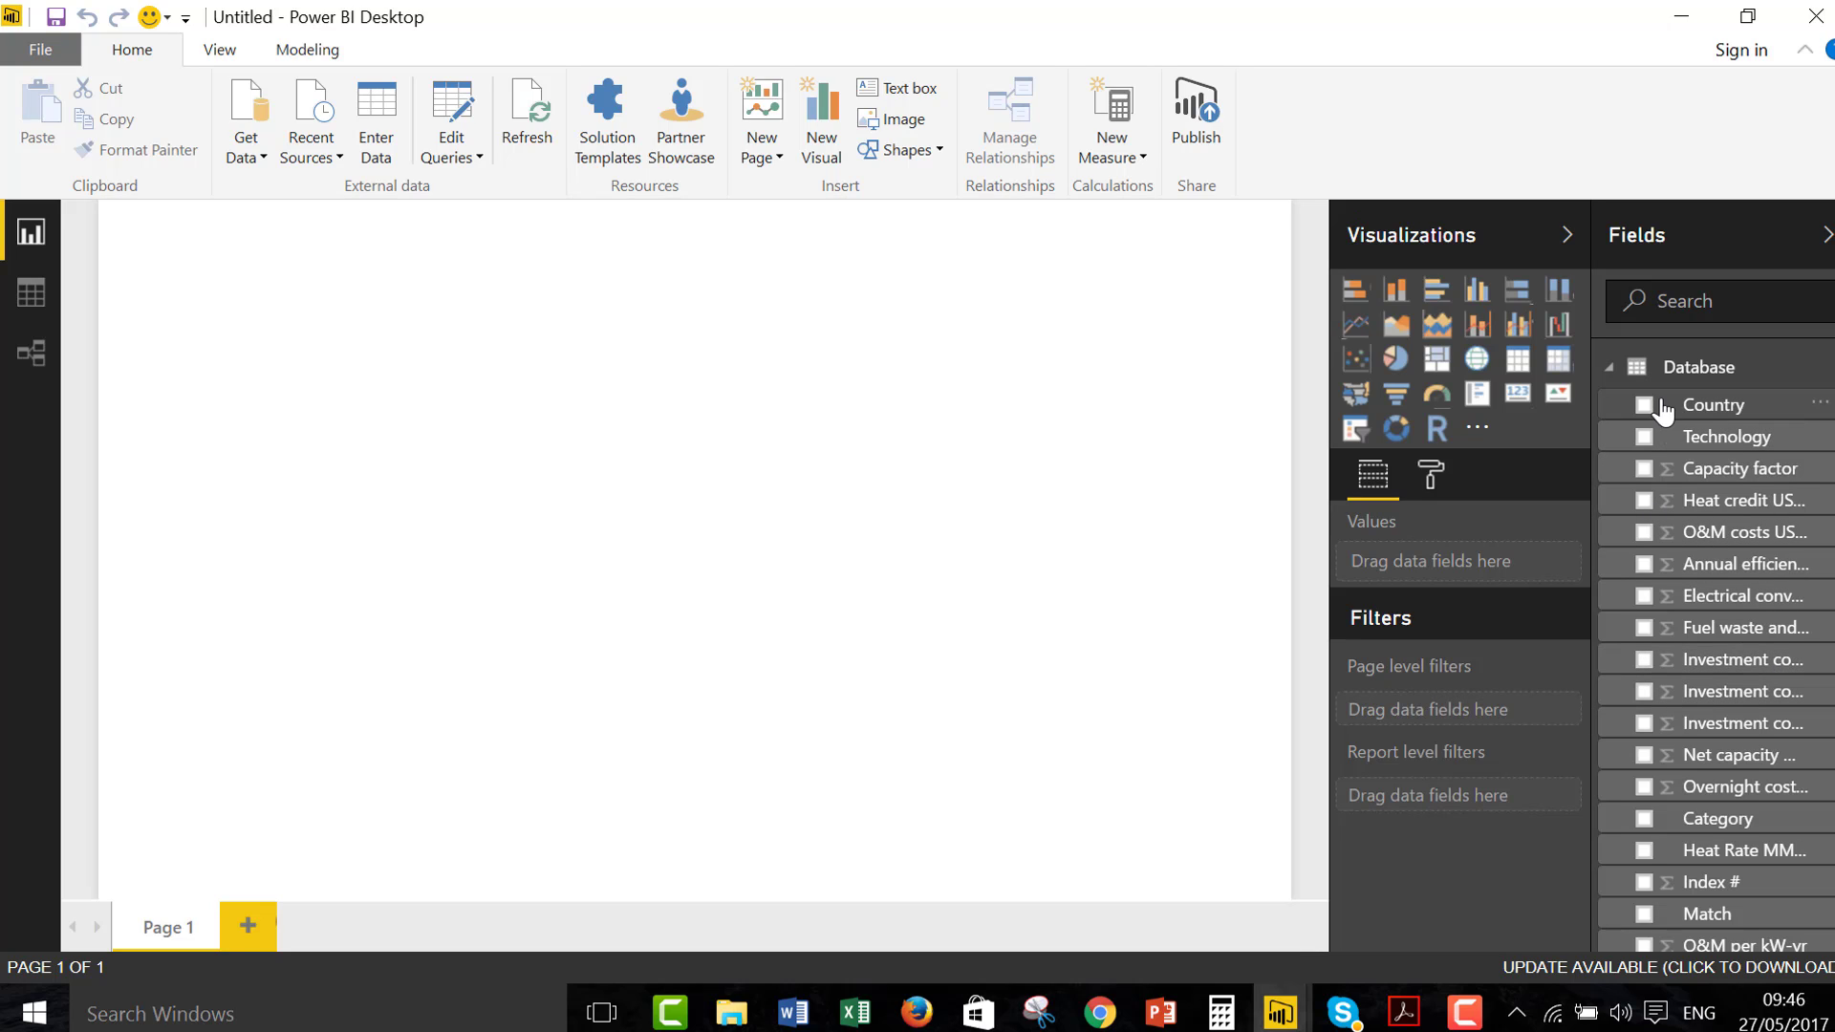
Add a map visual with Country as the location and Overnight cost USD/kWe as the bubble size
click(1477, 360)
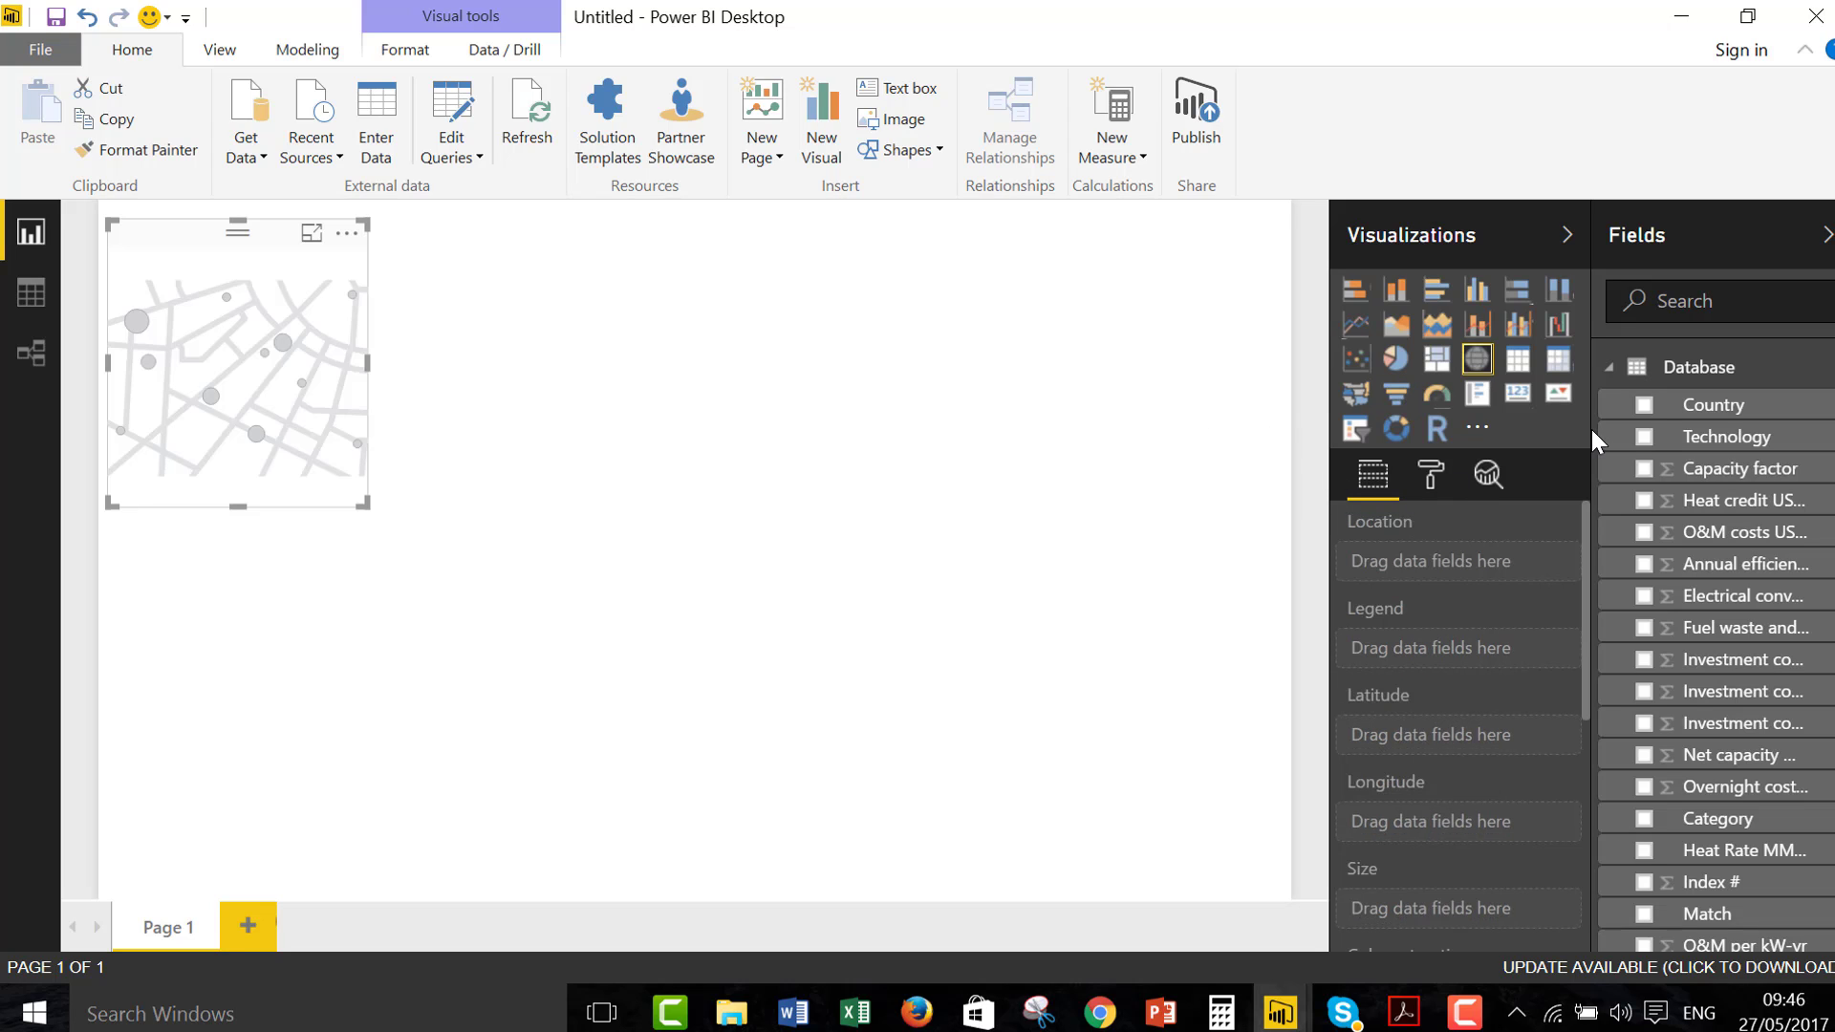
click(1644, 406)
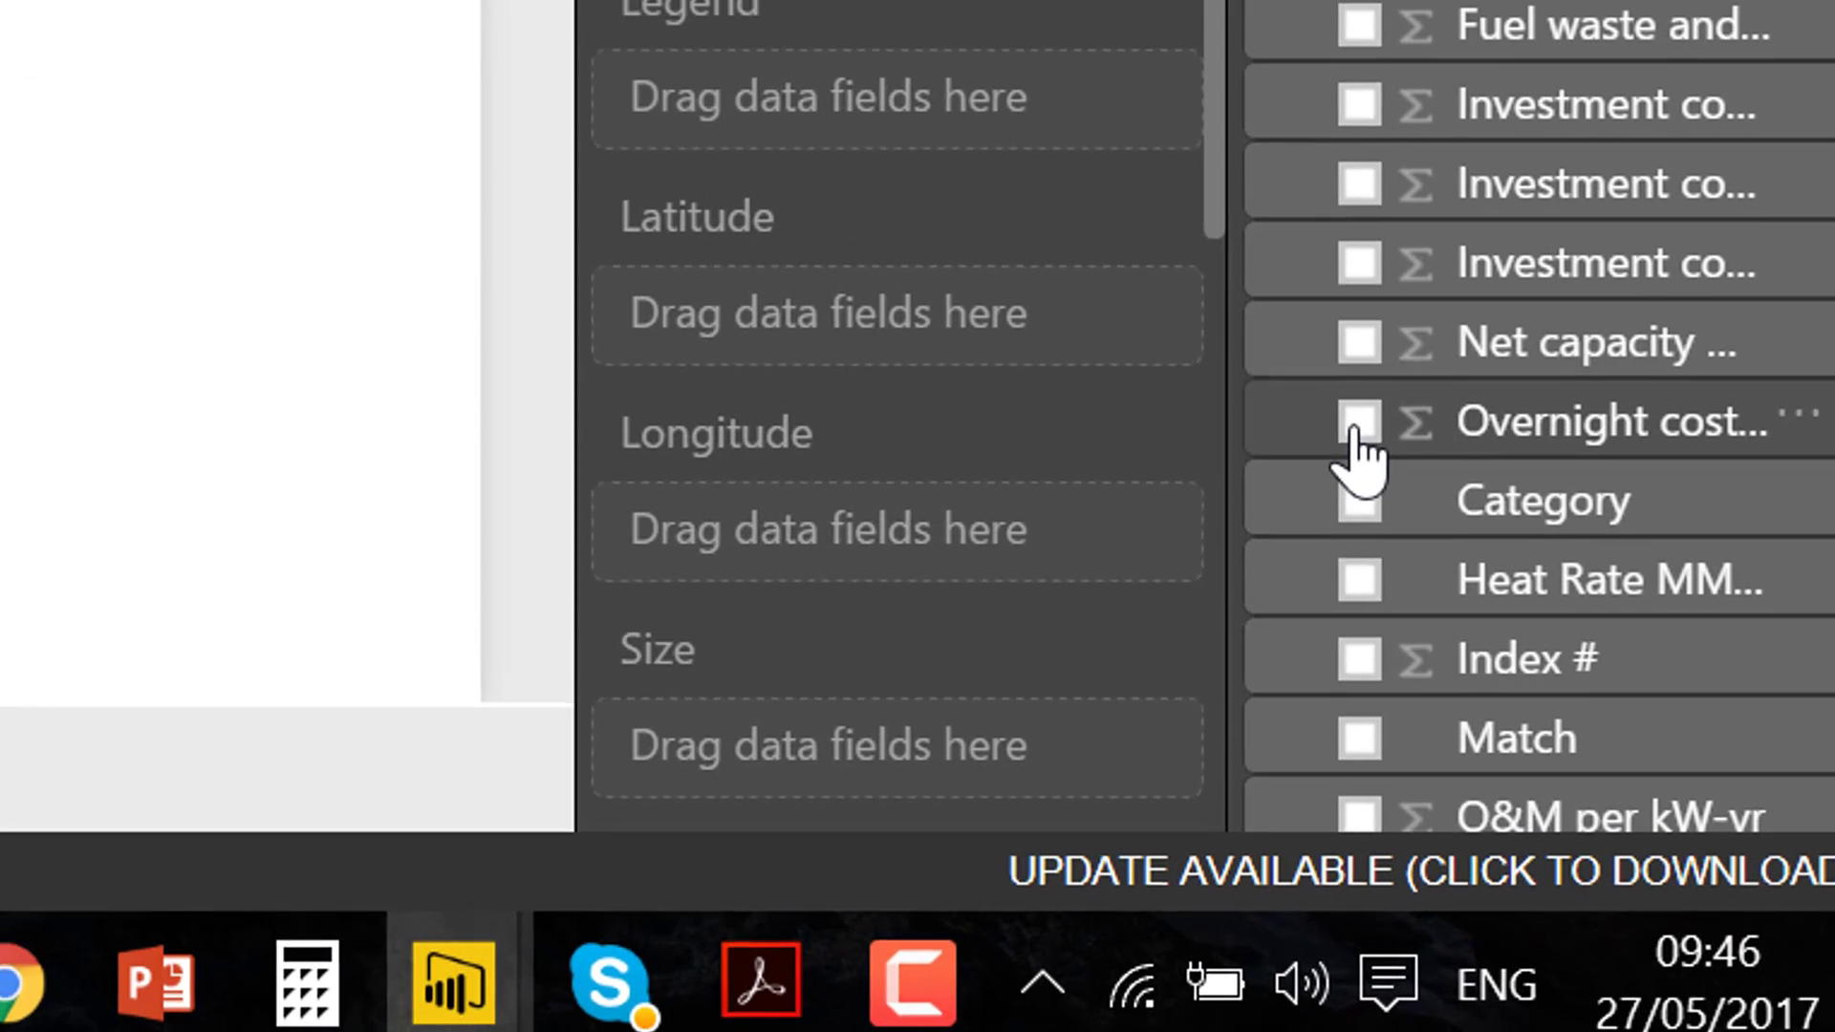
click(1355, 426)
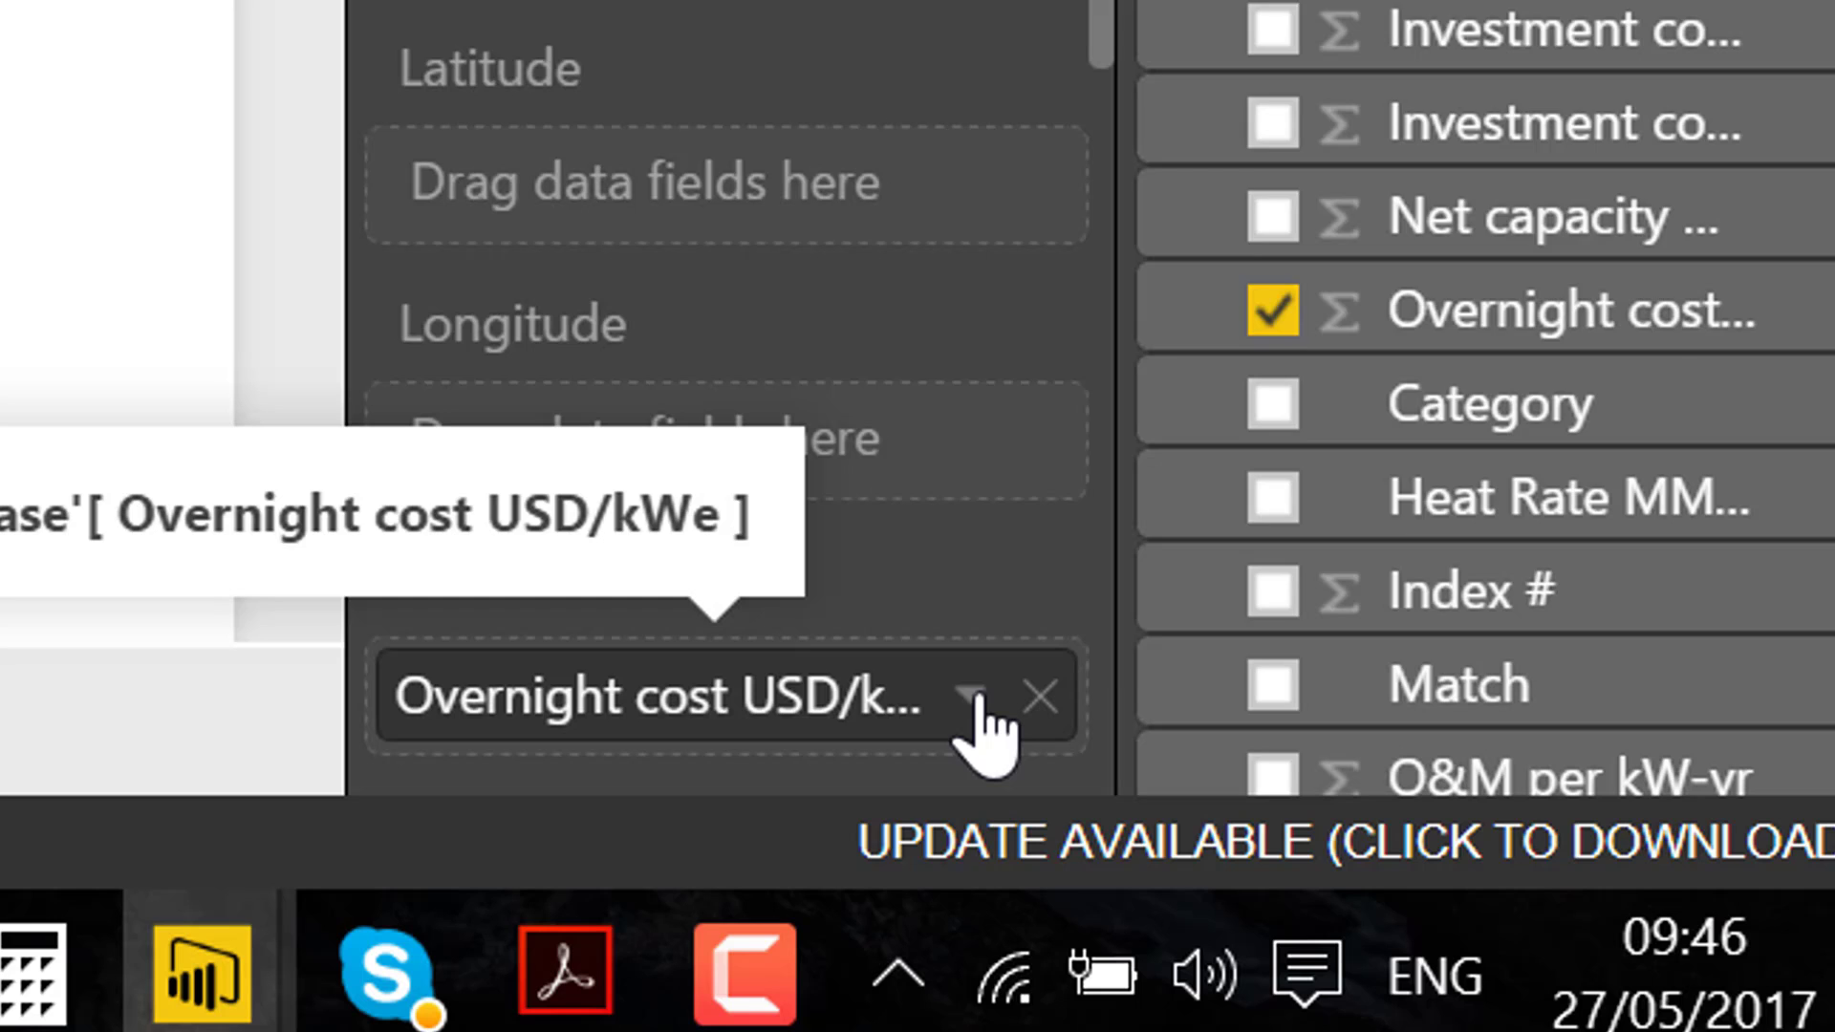
Set the map's Overnight cost aggregation to Average and enlarge the map to about twice its width
click(1155, 768)
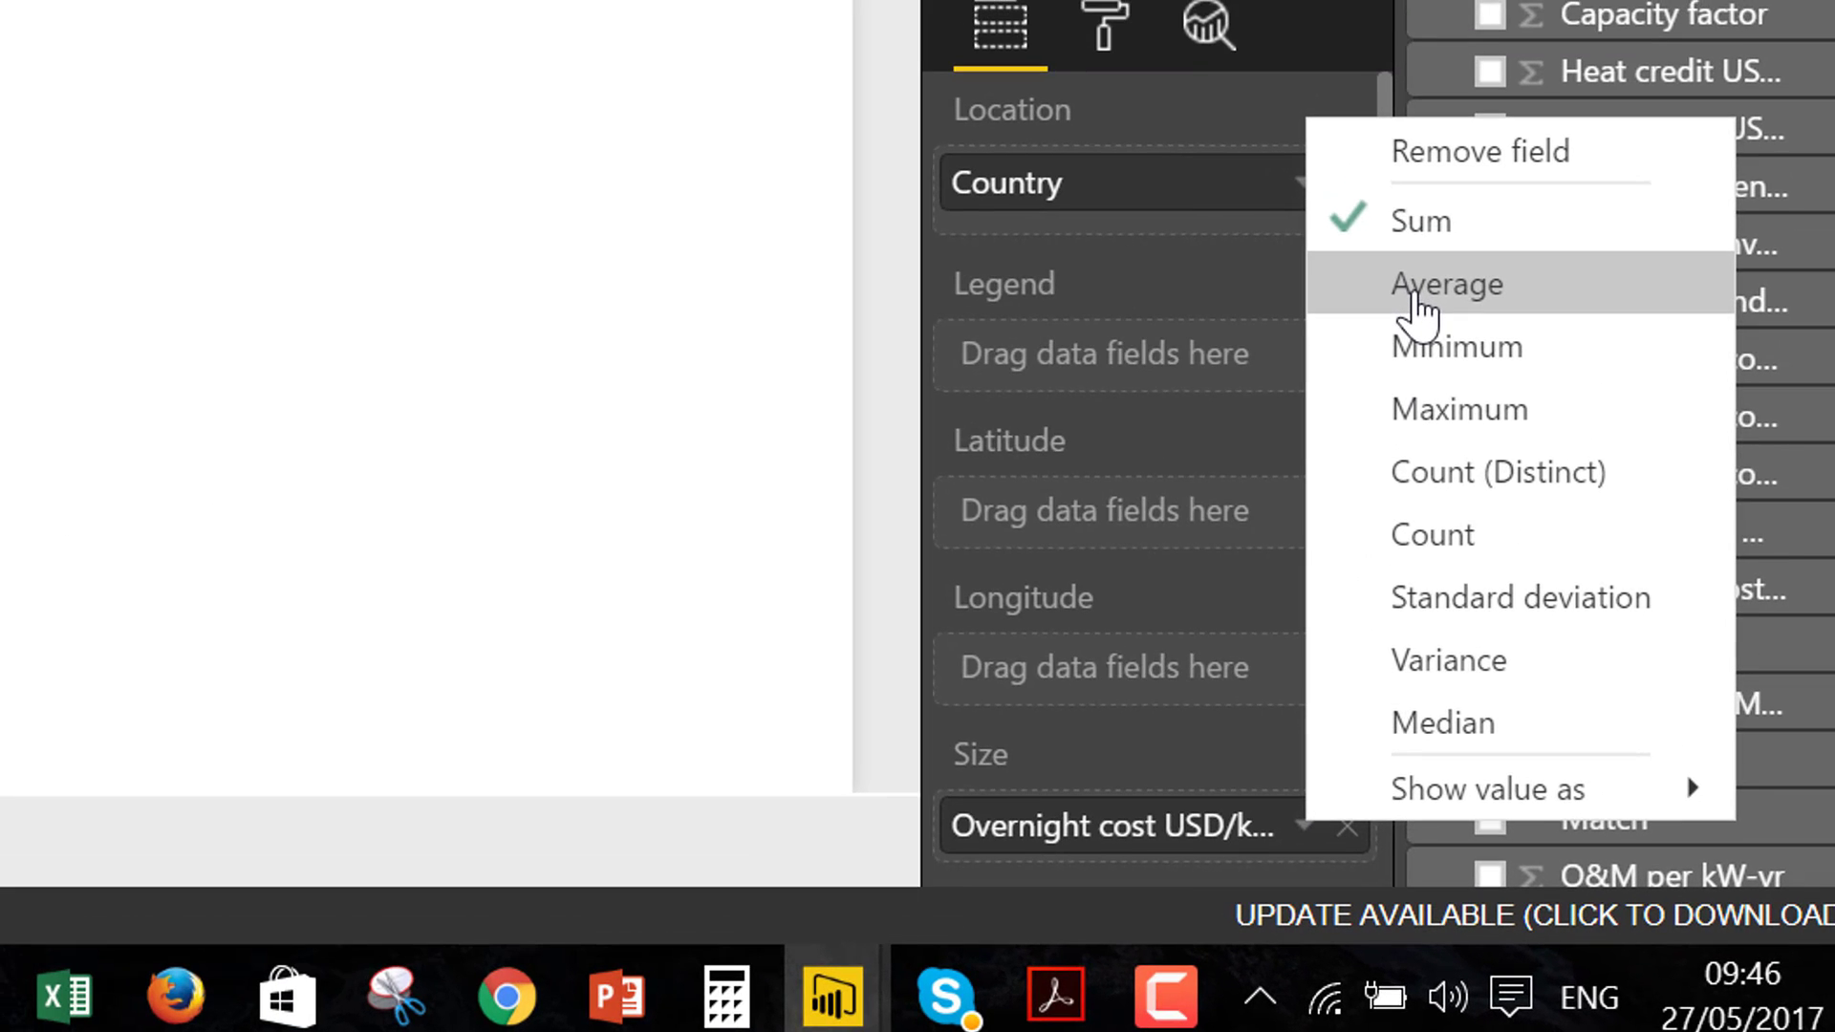
click(1415, 296)
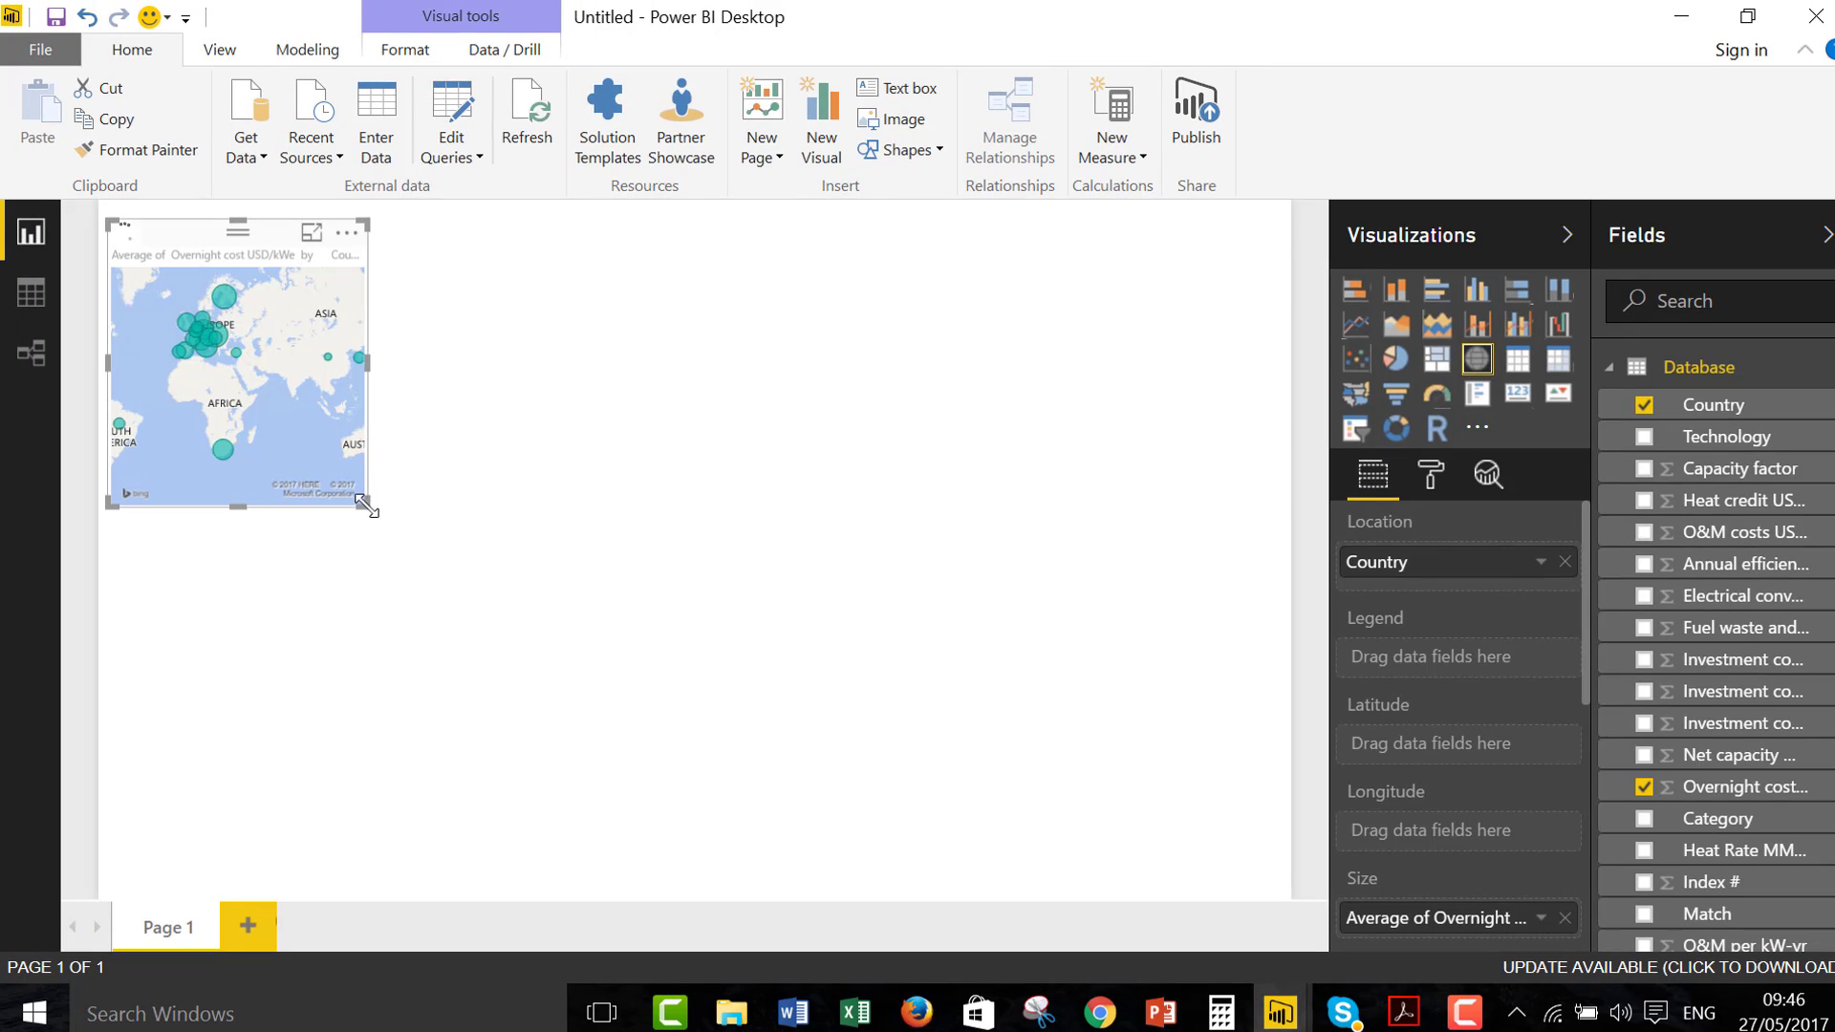
drag(364, 504, 629, 525)
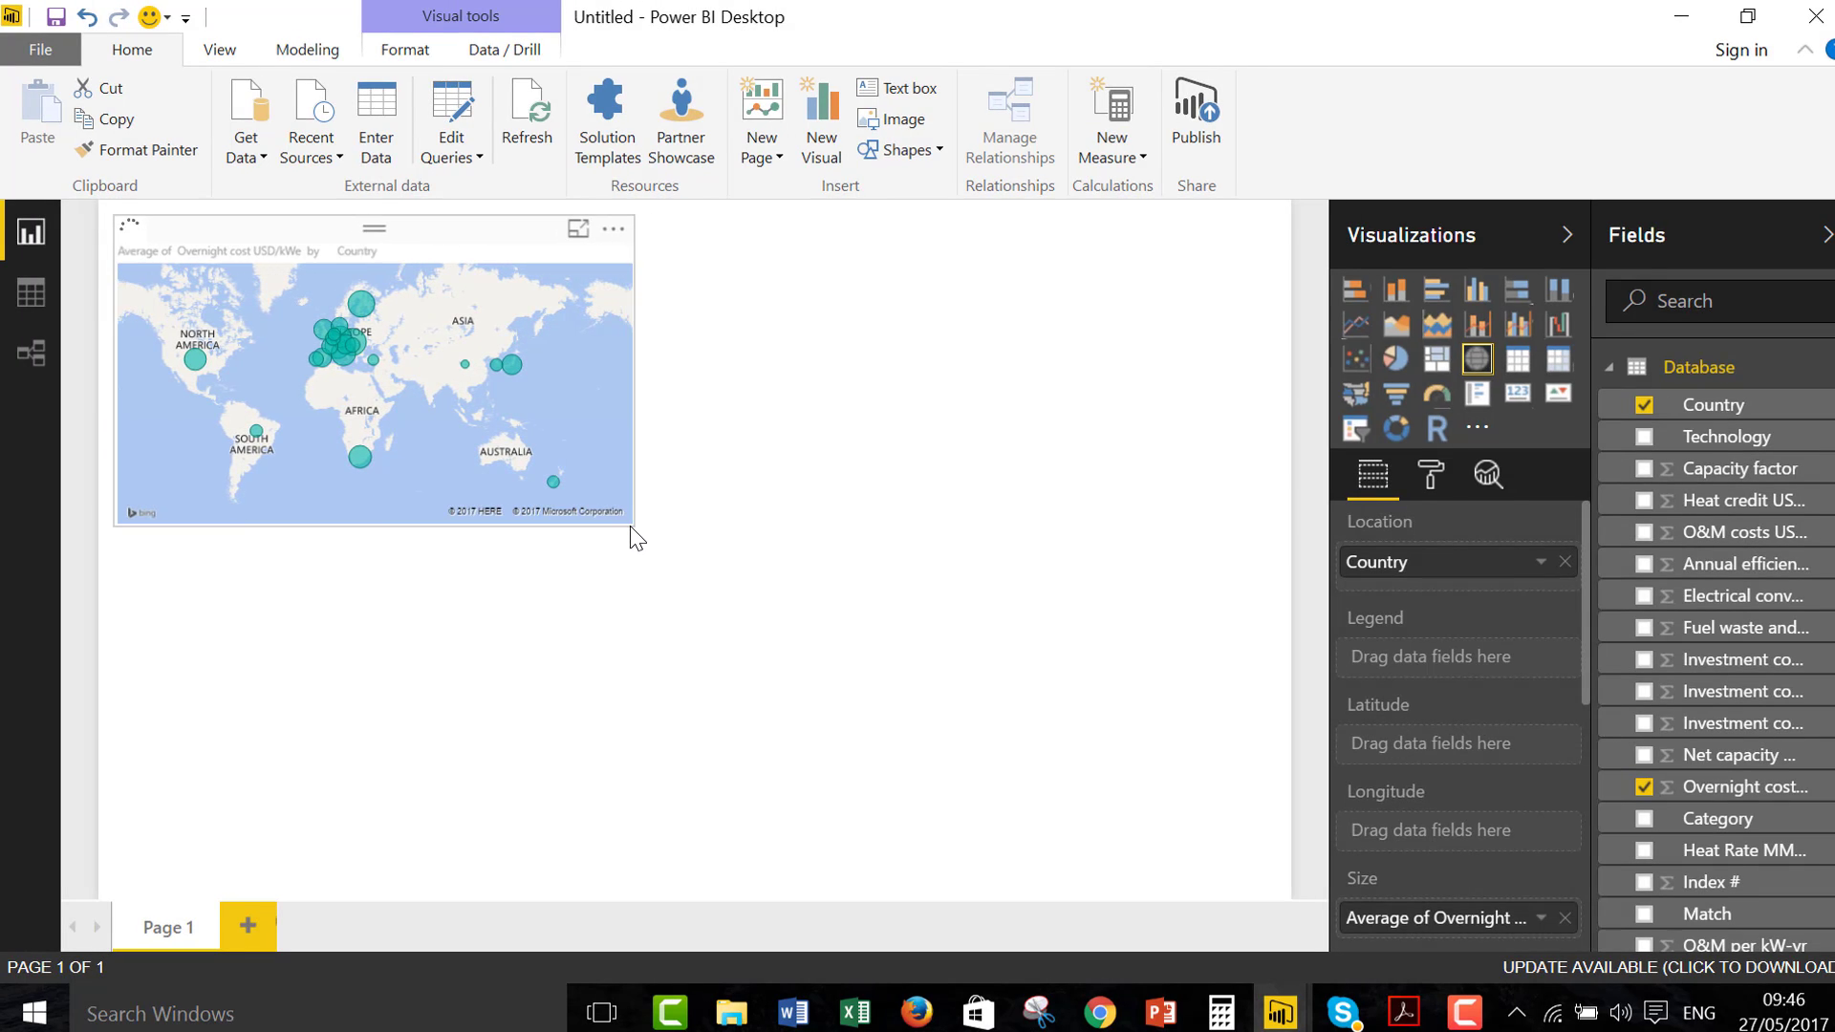
Add a separate slicer visual to the report page based on the Category field
click(792, 481)
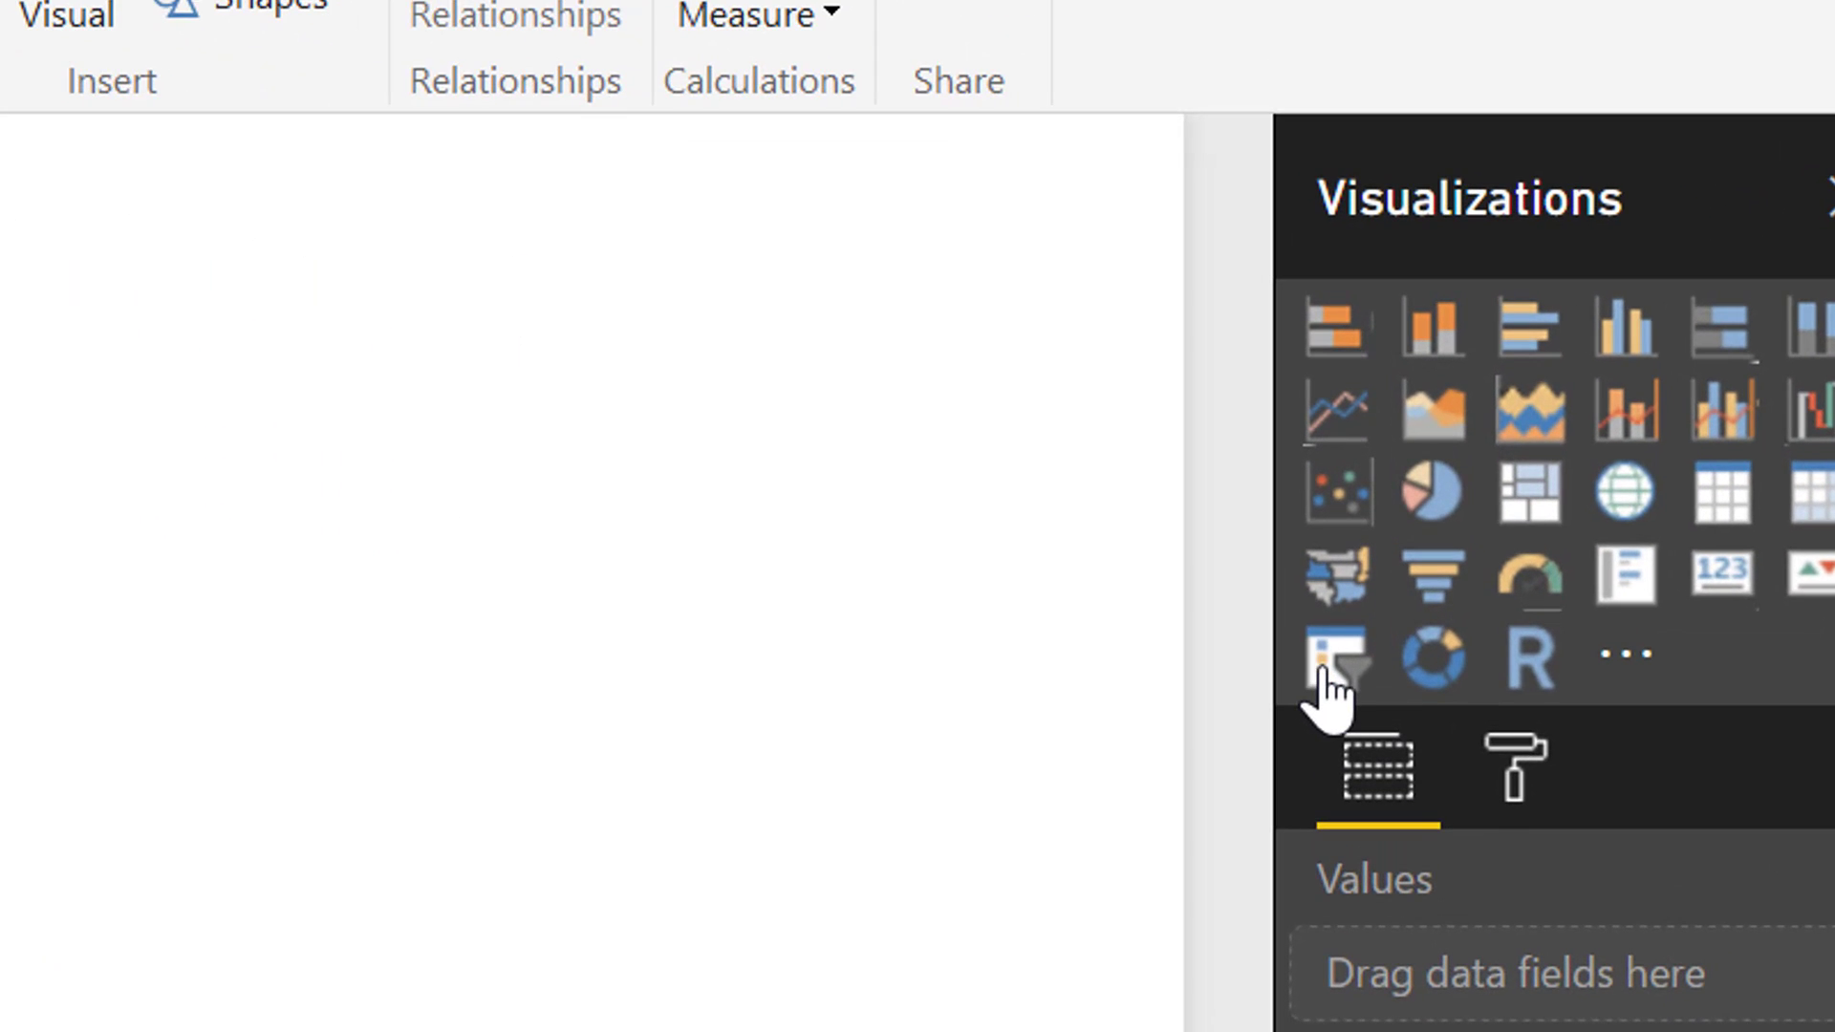
click(1354, 431)
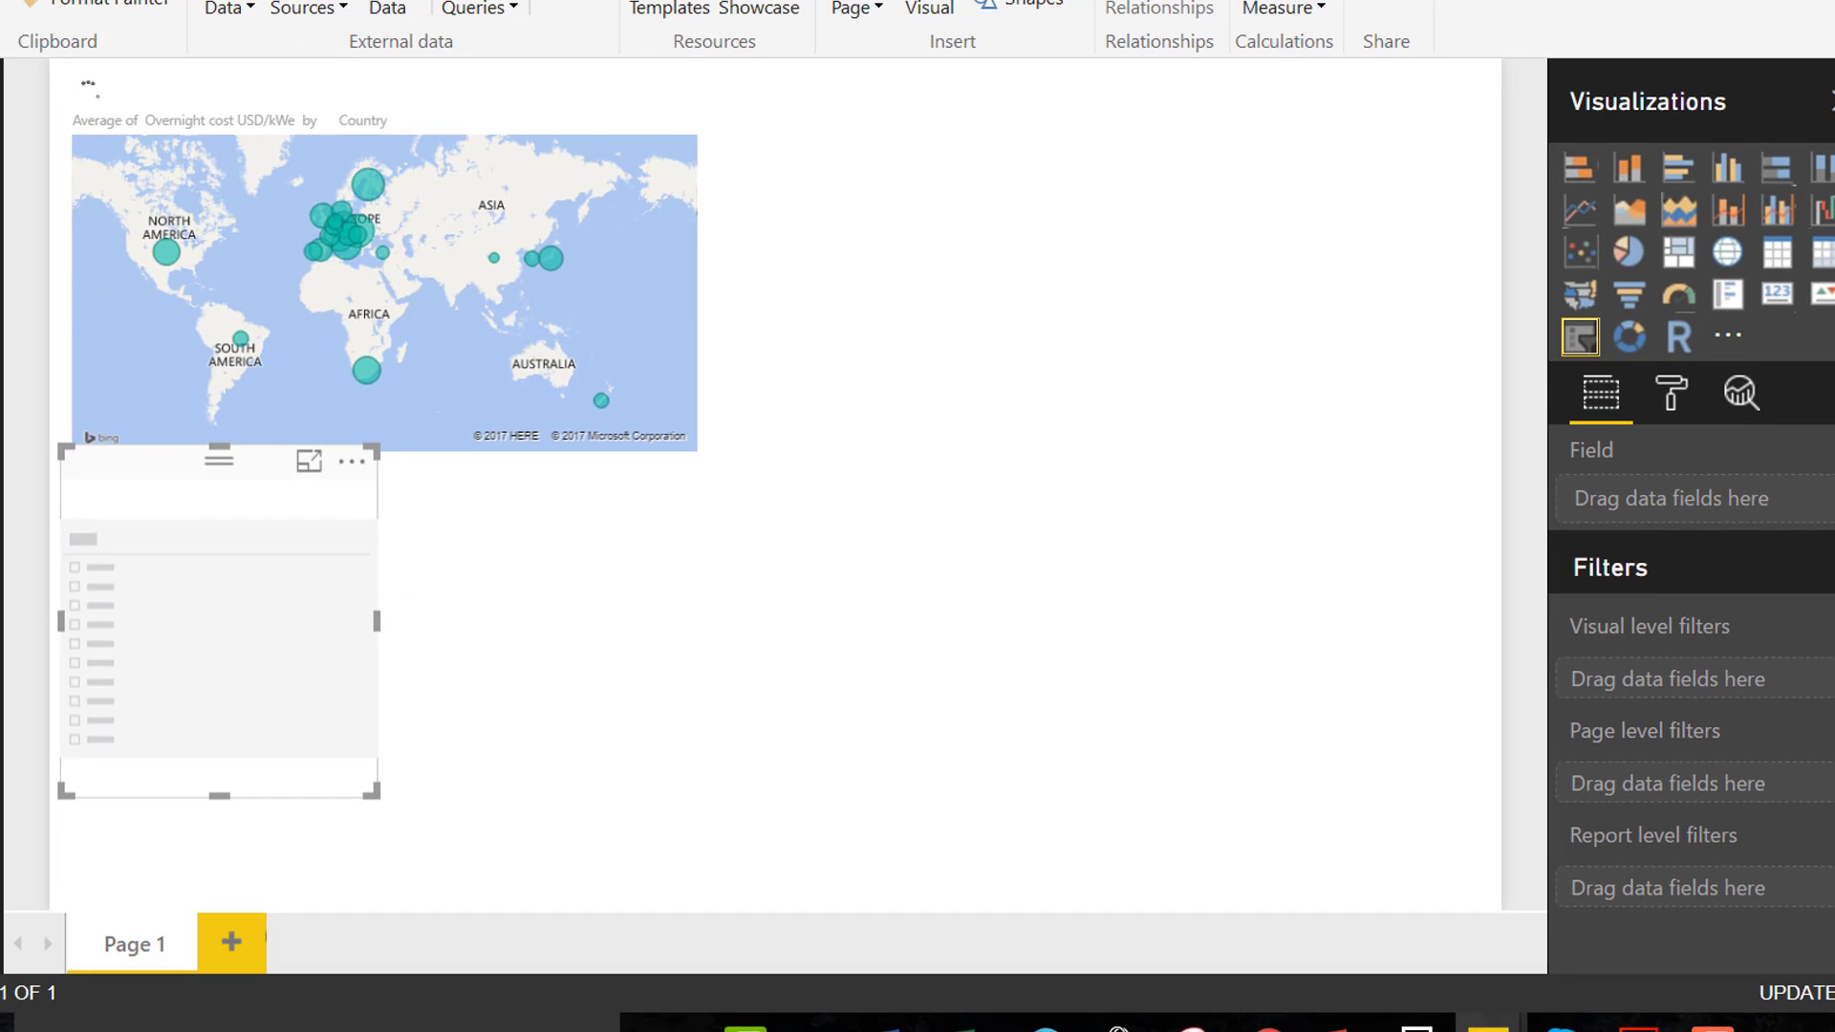
click(1707, 836)
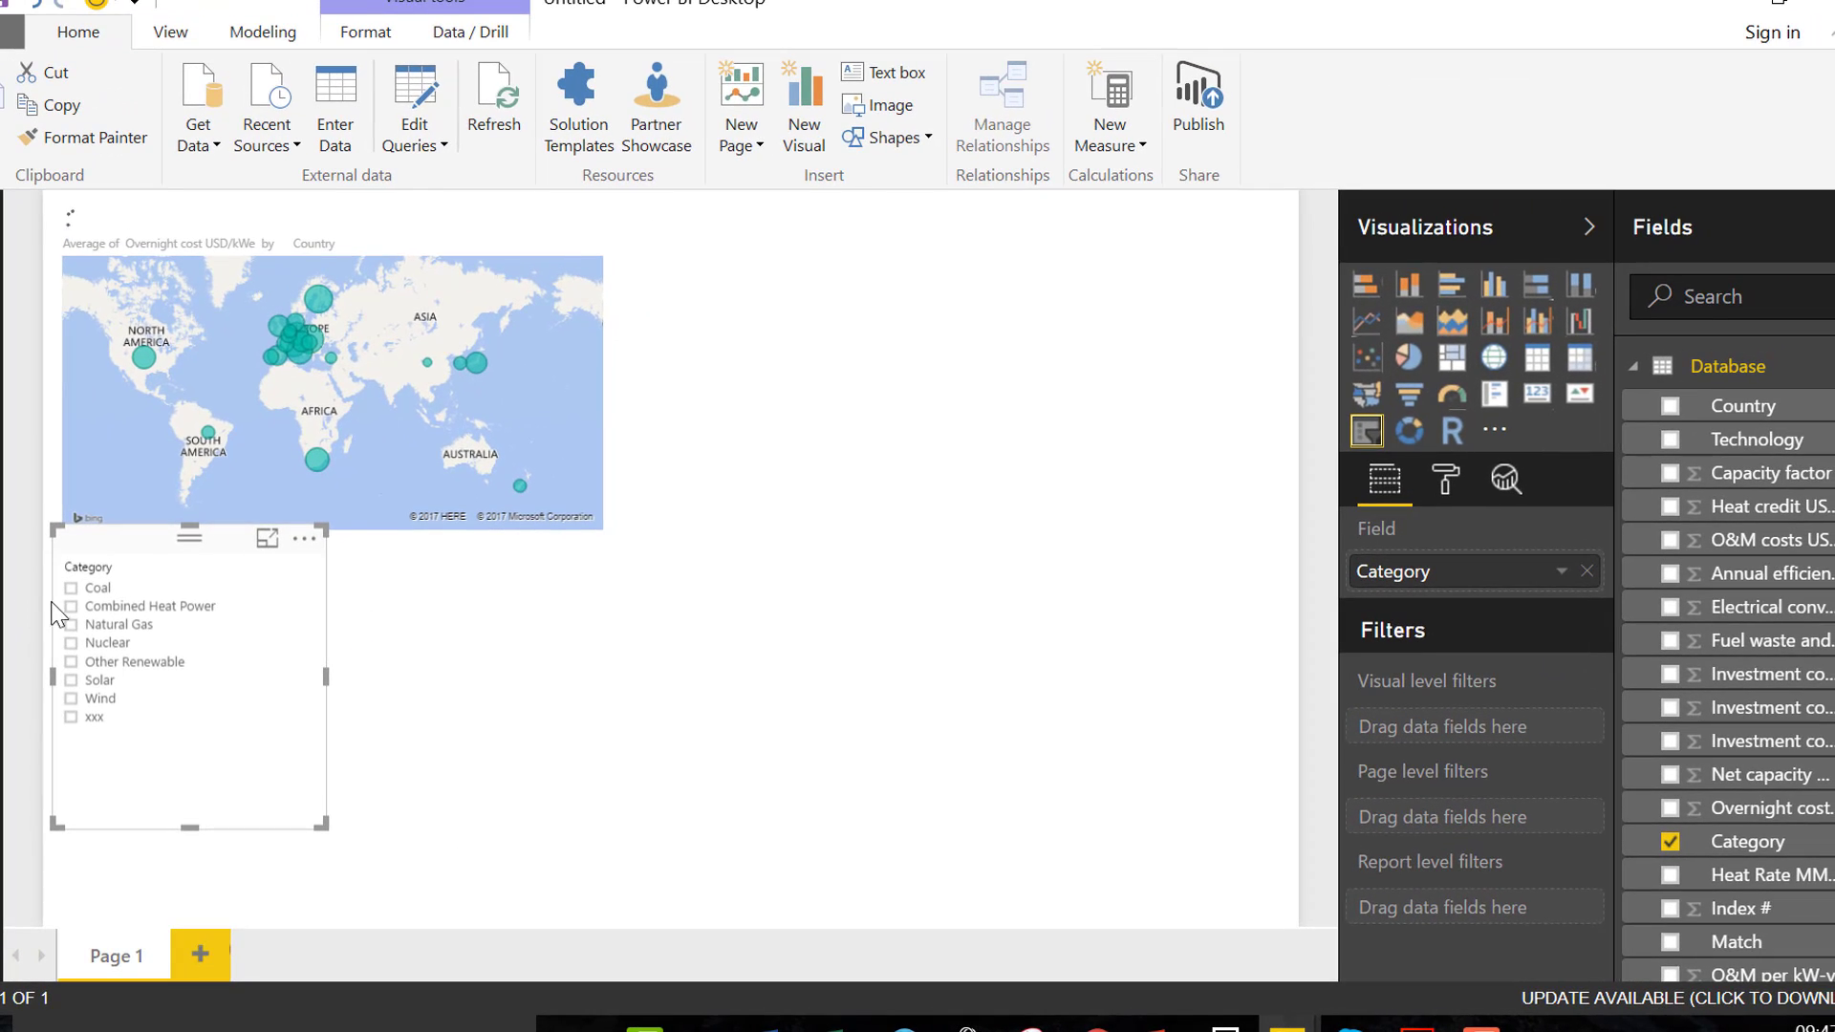
Filter the map by Coal, Natural Gas, Other Renewable, Wind and Coal again in turn, ending with Solar selected
click(73, 589)
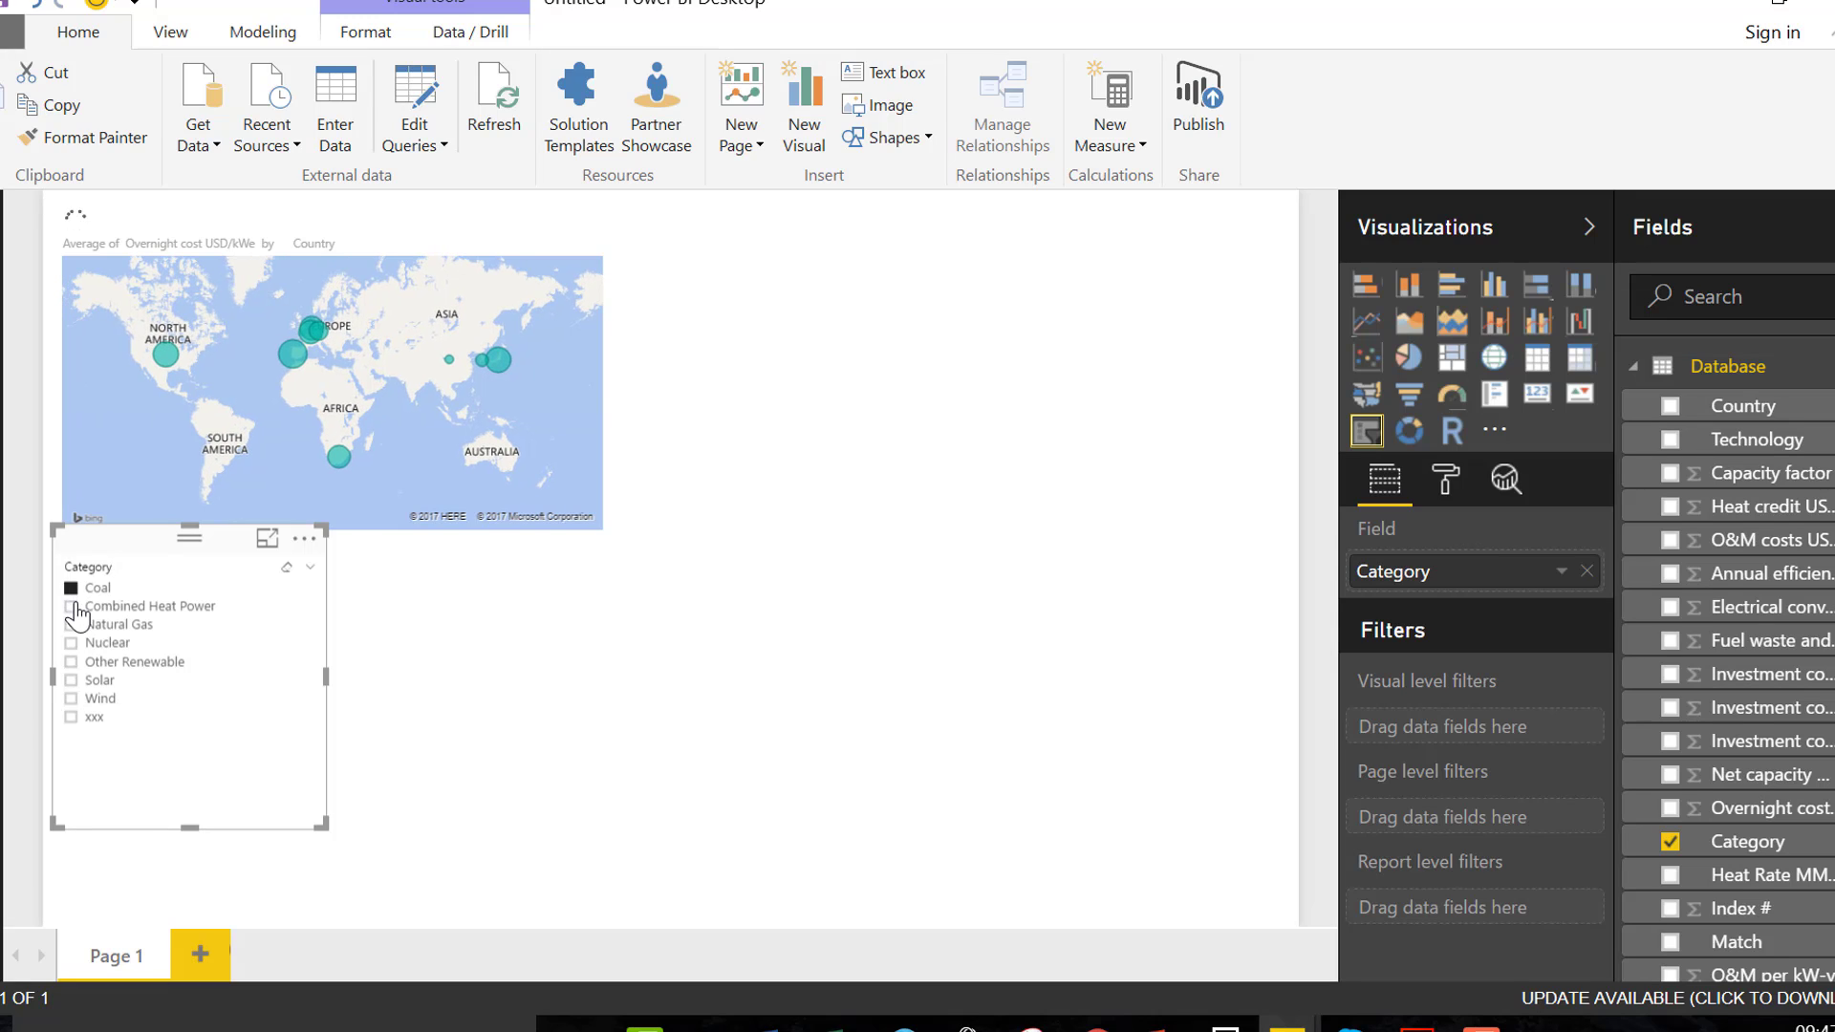
click(74, 627)
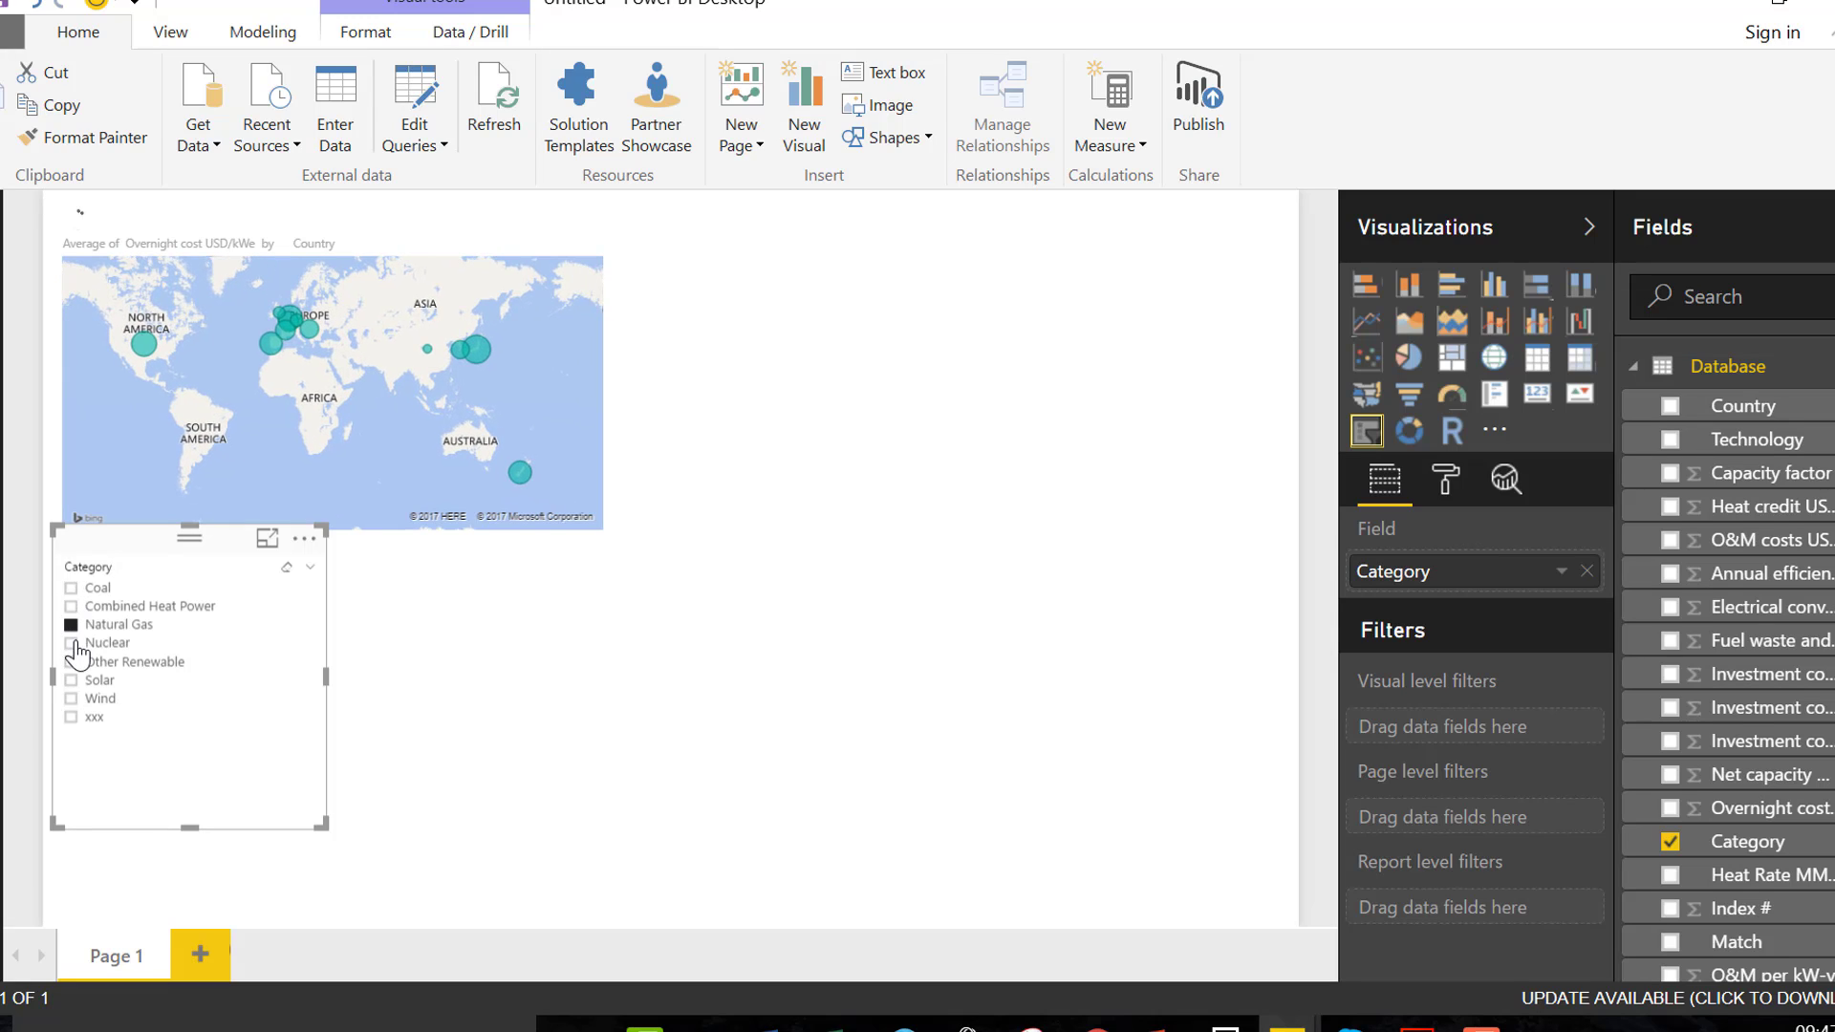
click(71, 663)
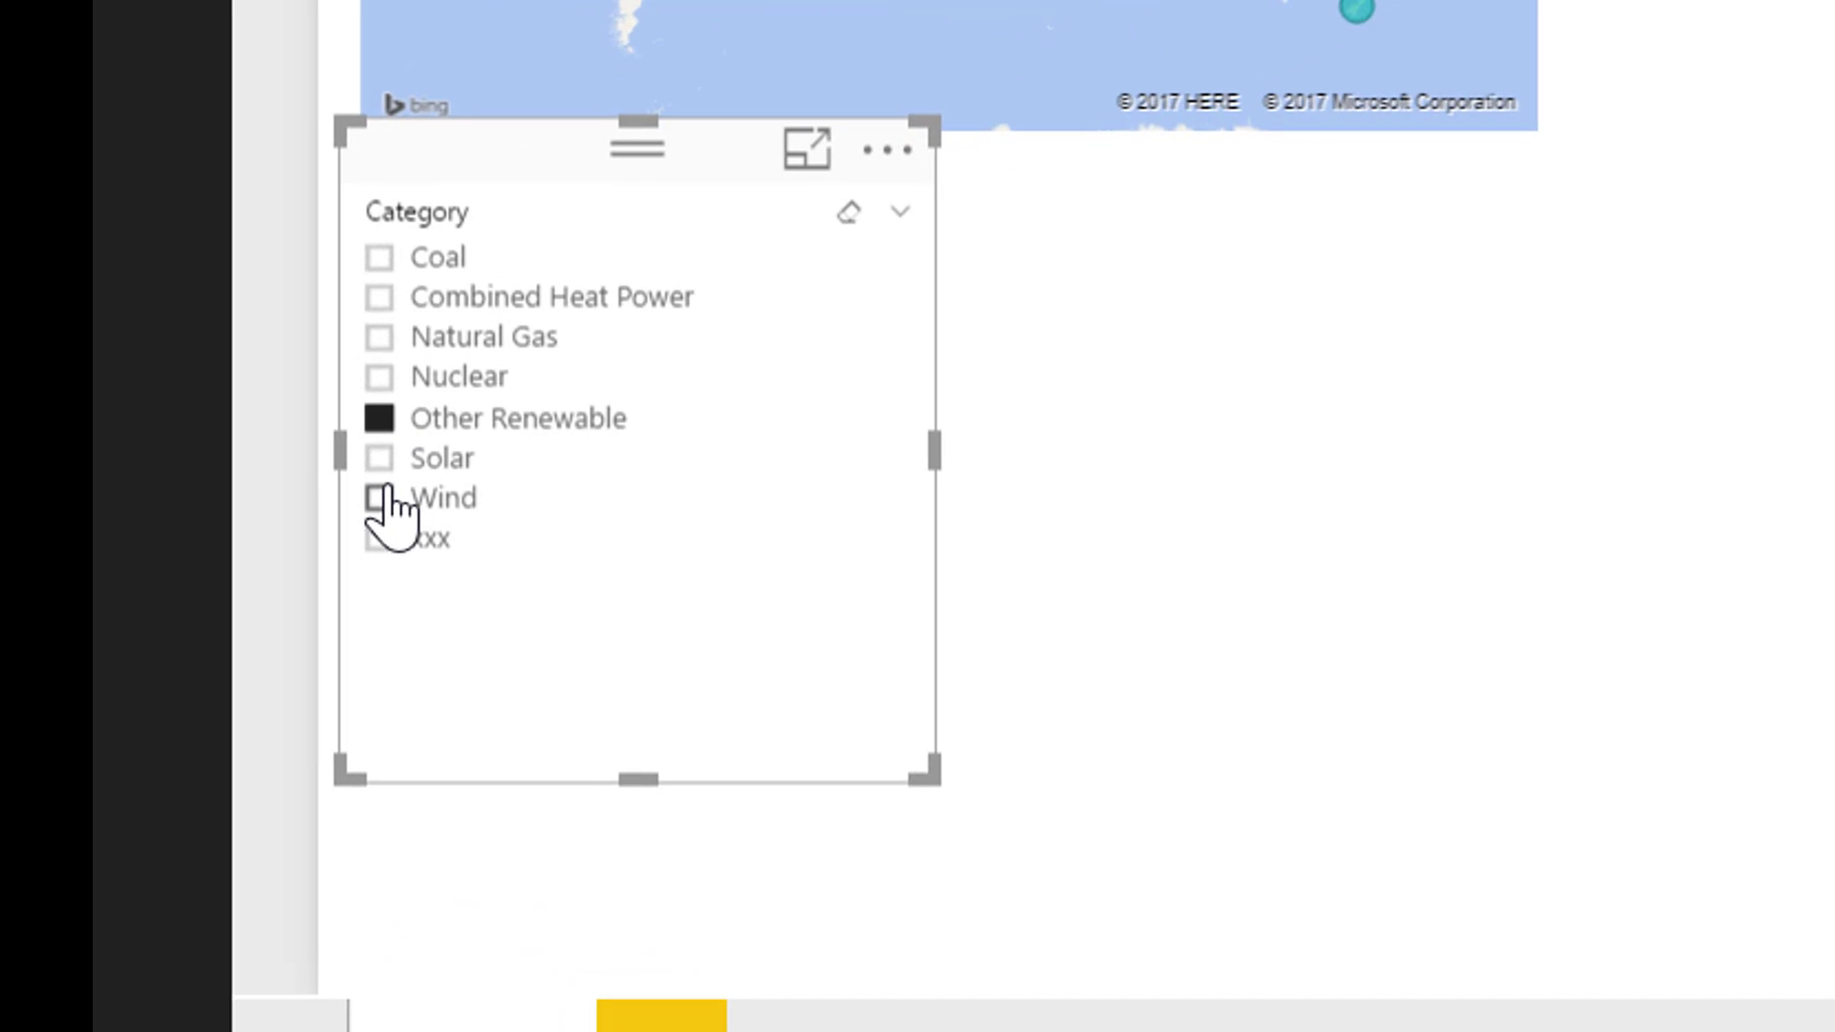
click(381, 489)
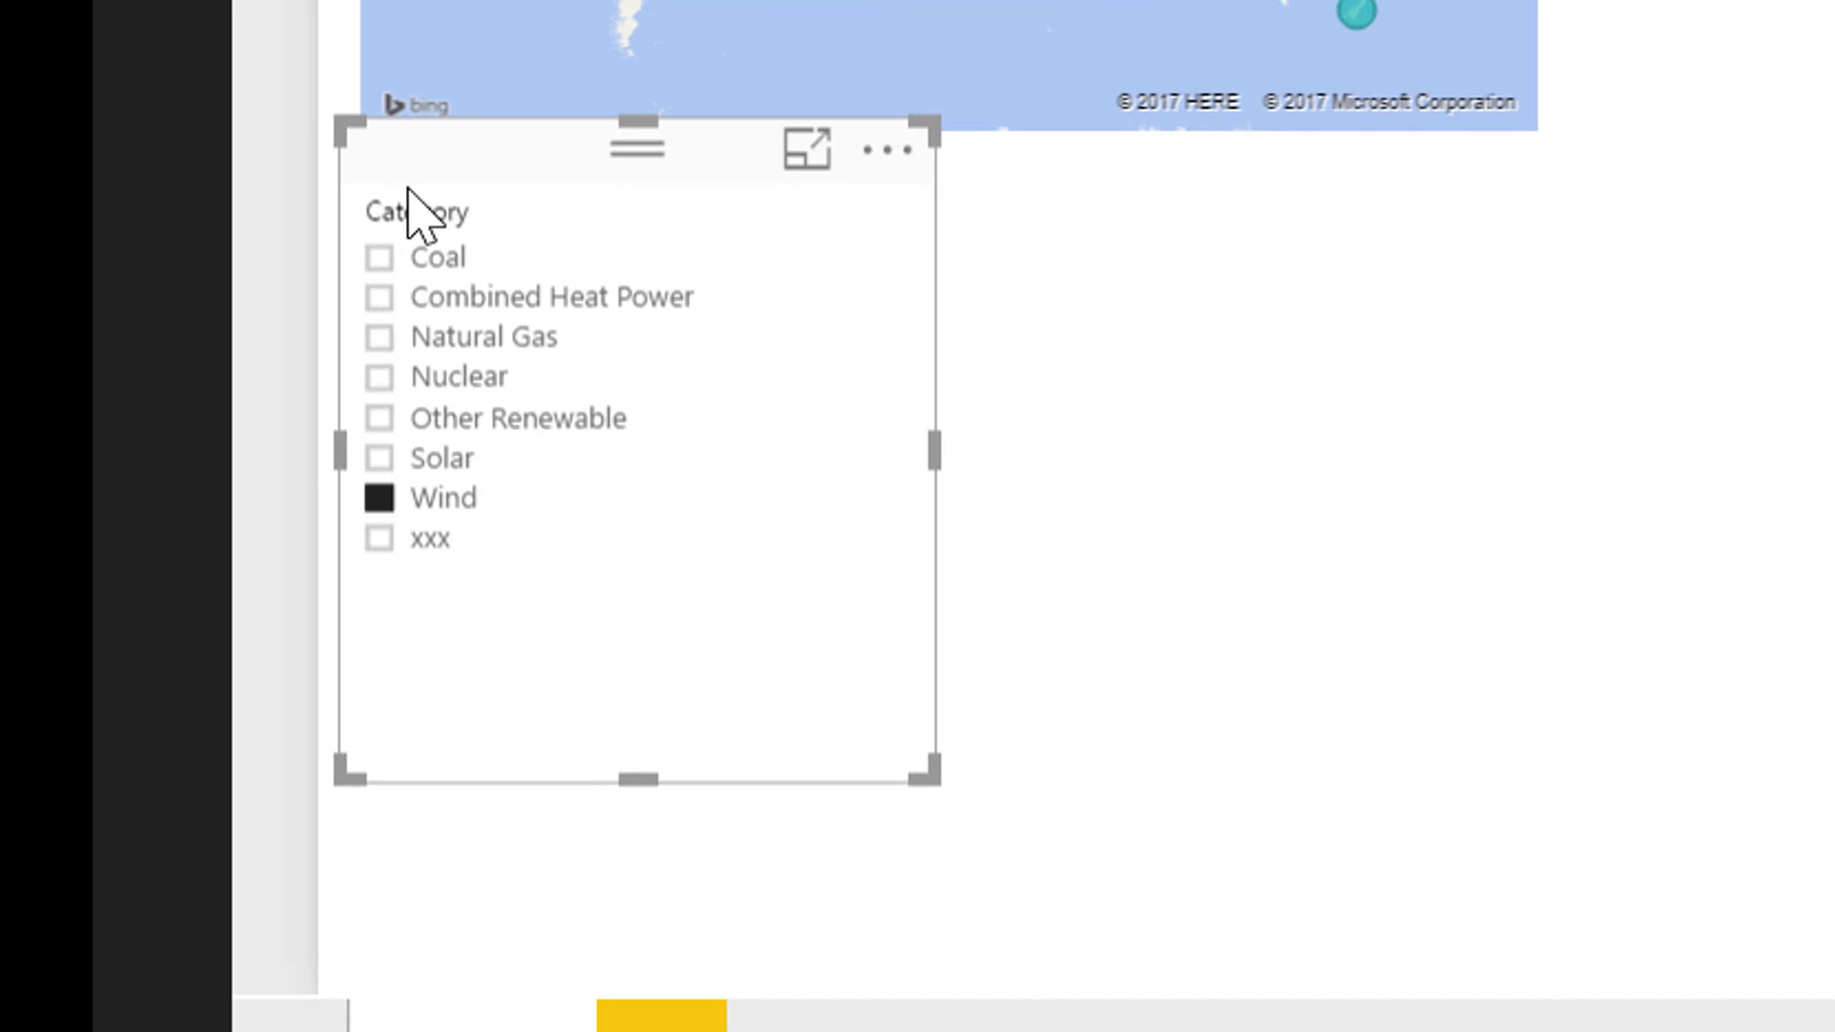
click(378, 260)
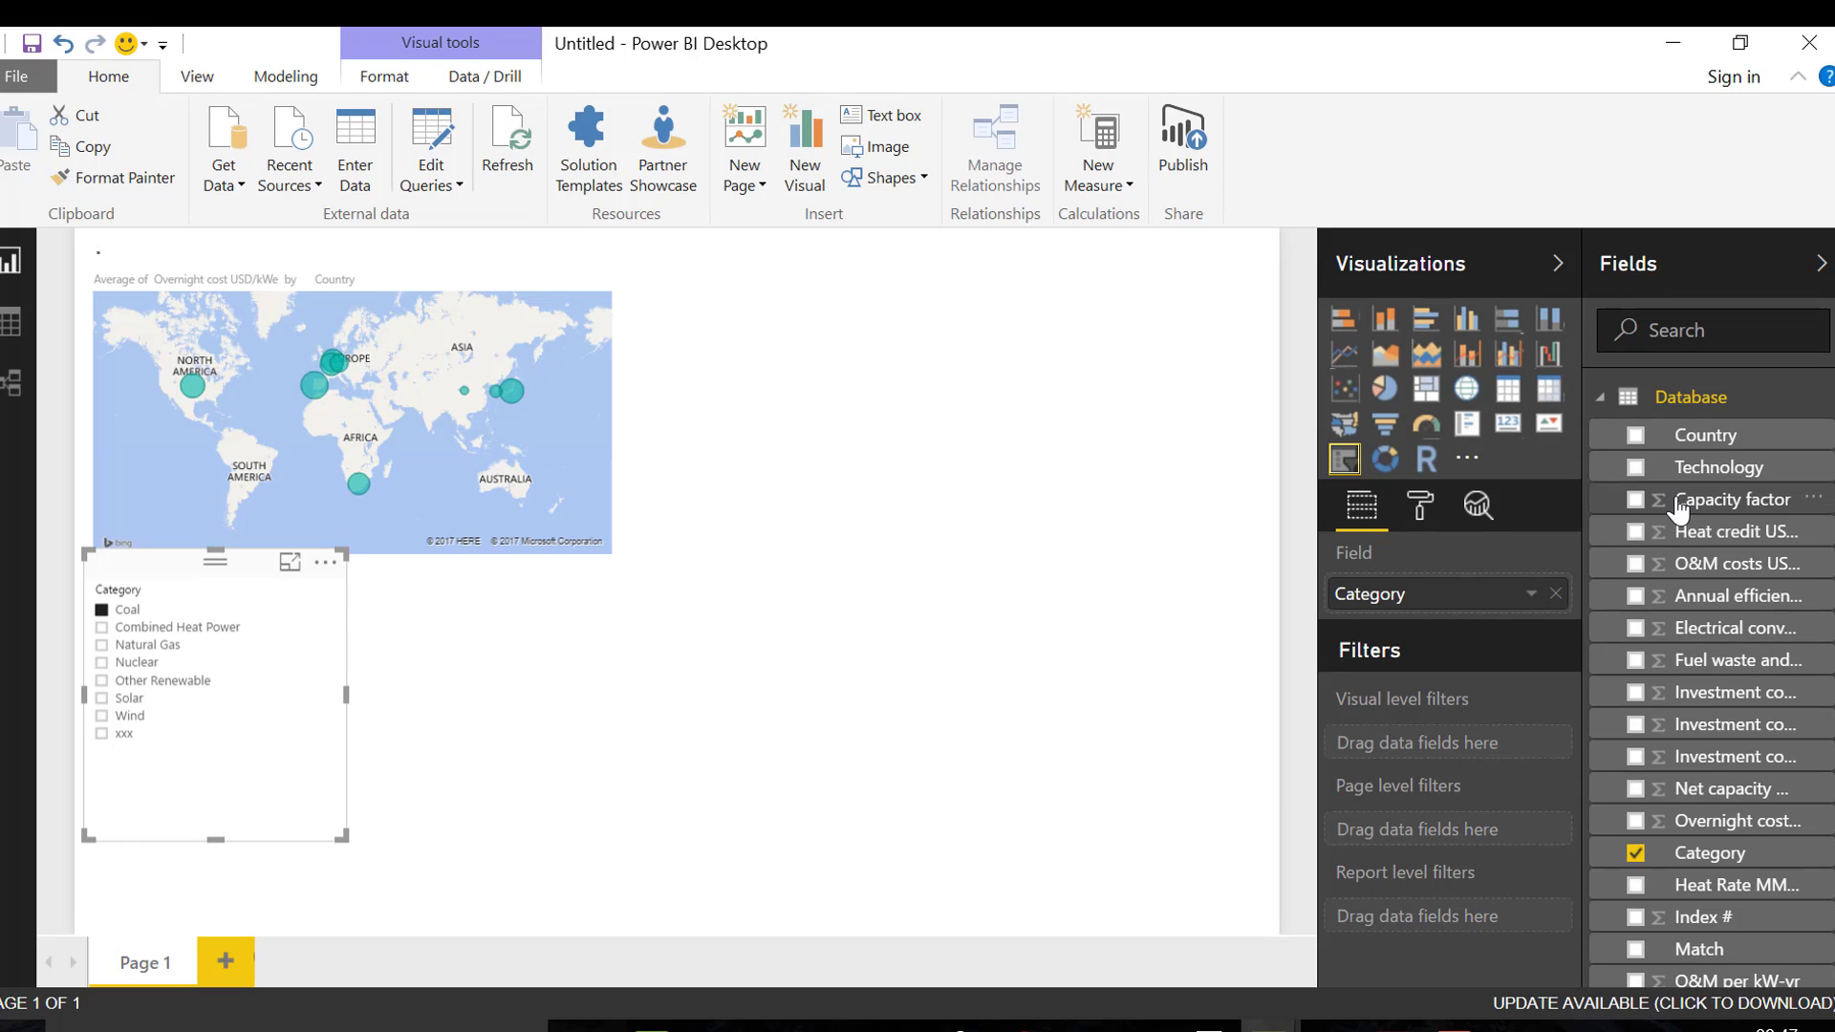
drag(1834, 449, 1834, 451)
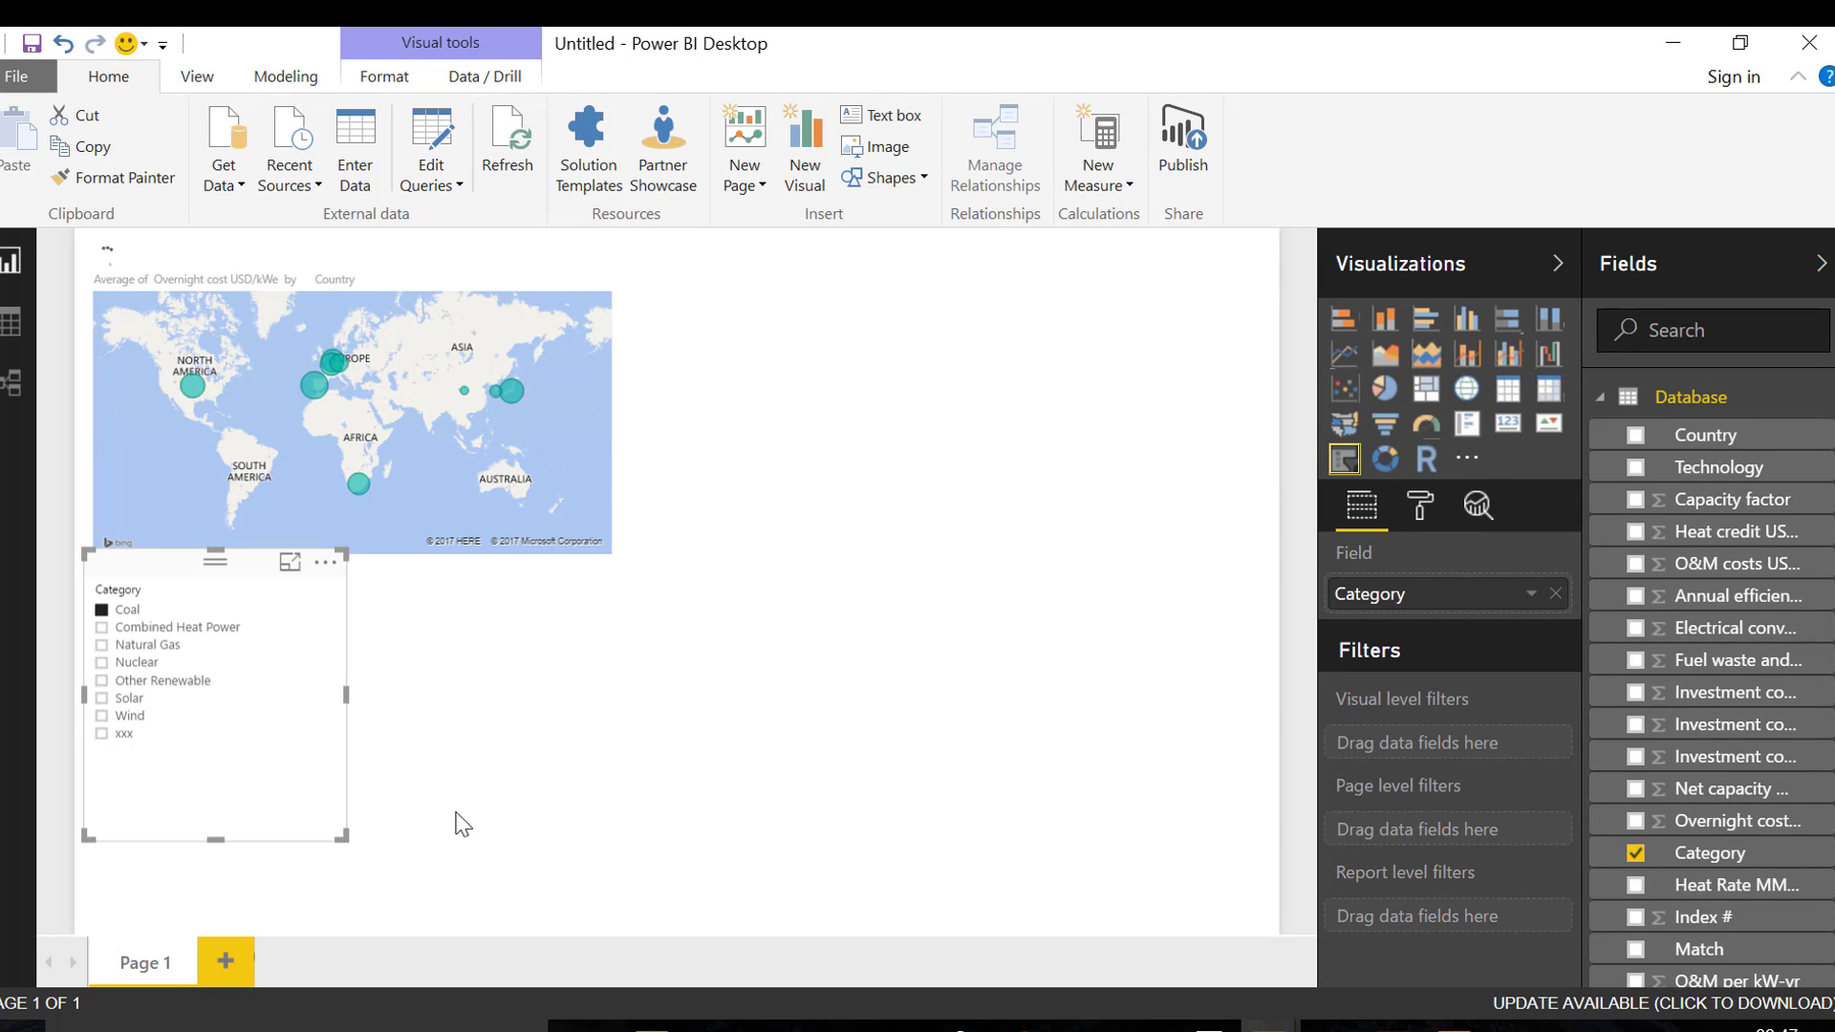
click(138, 705)
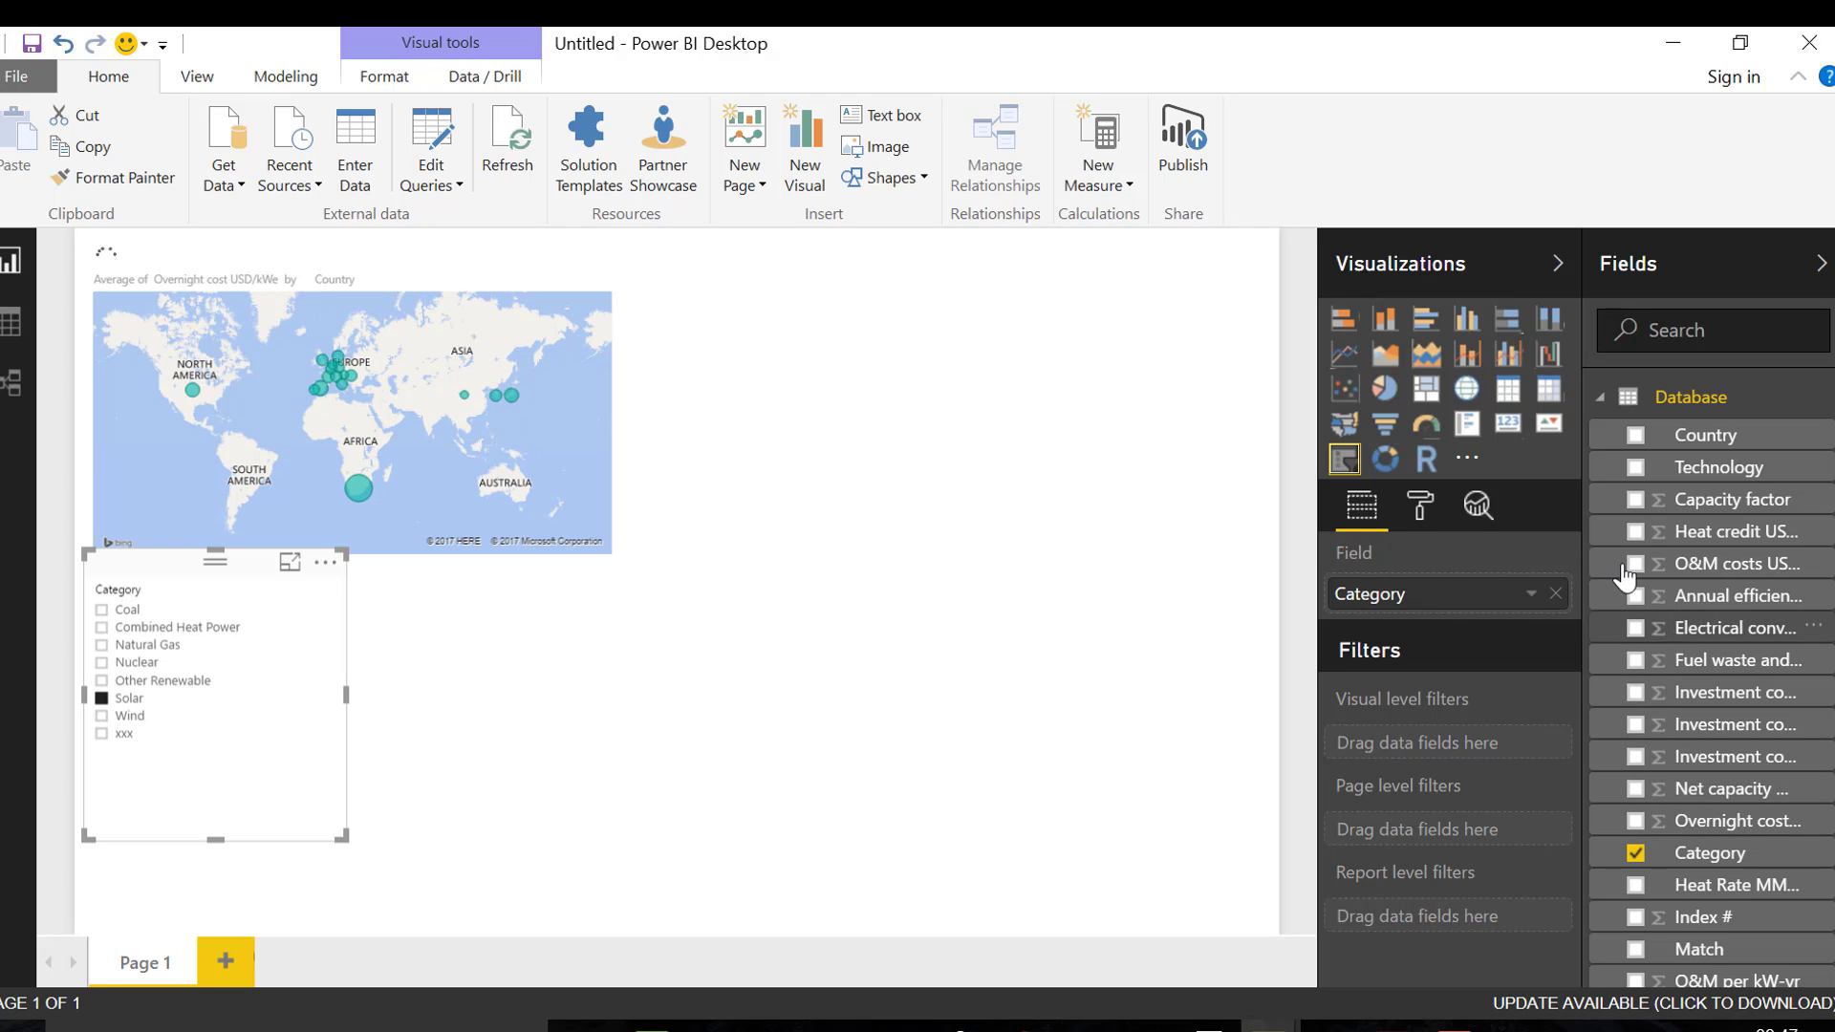
Replace Overnight cost with Capacity factor as the map's colour saturation and bubble size, with the size aggregated as Average
drag(1692, 516, 384, 413)
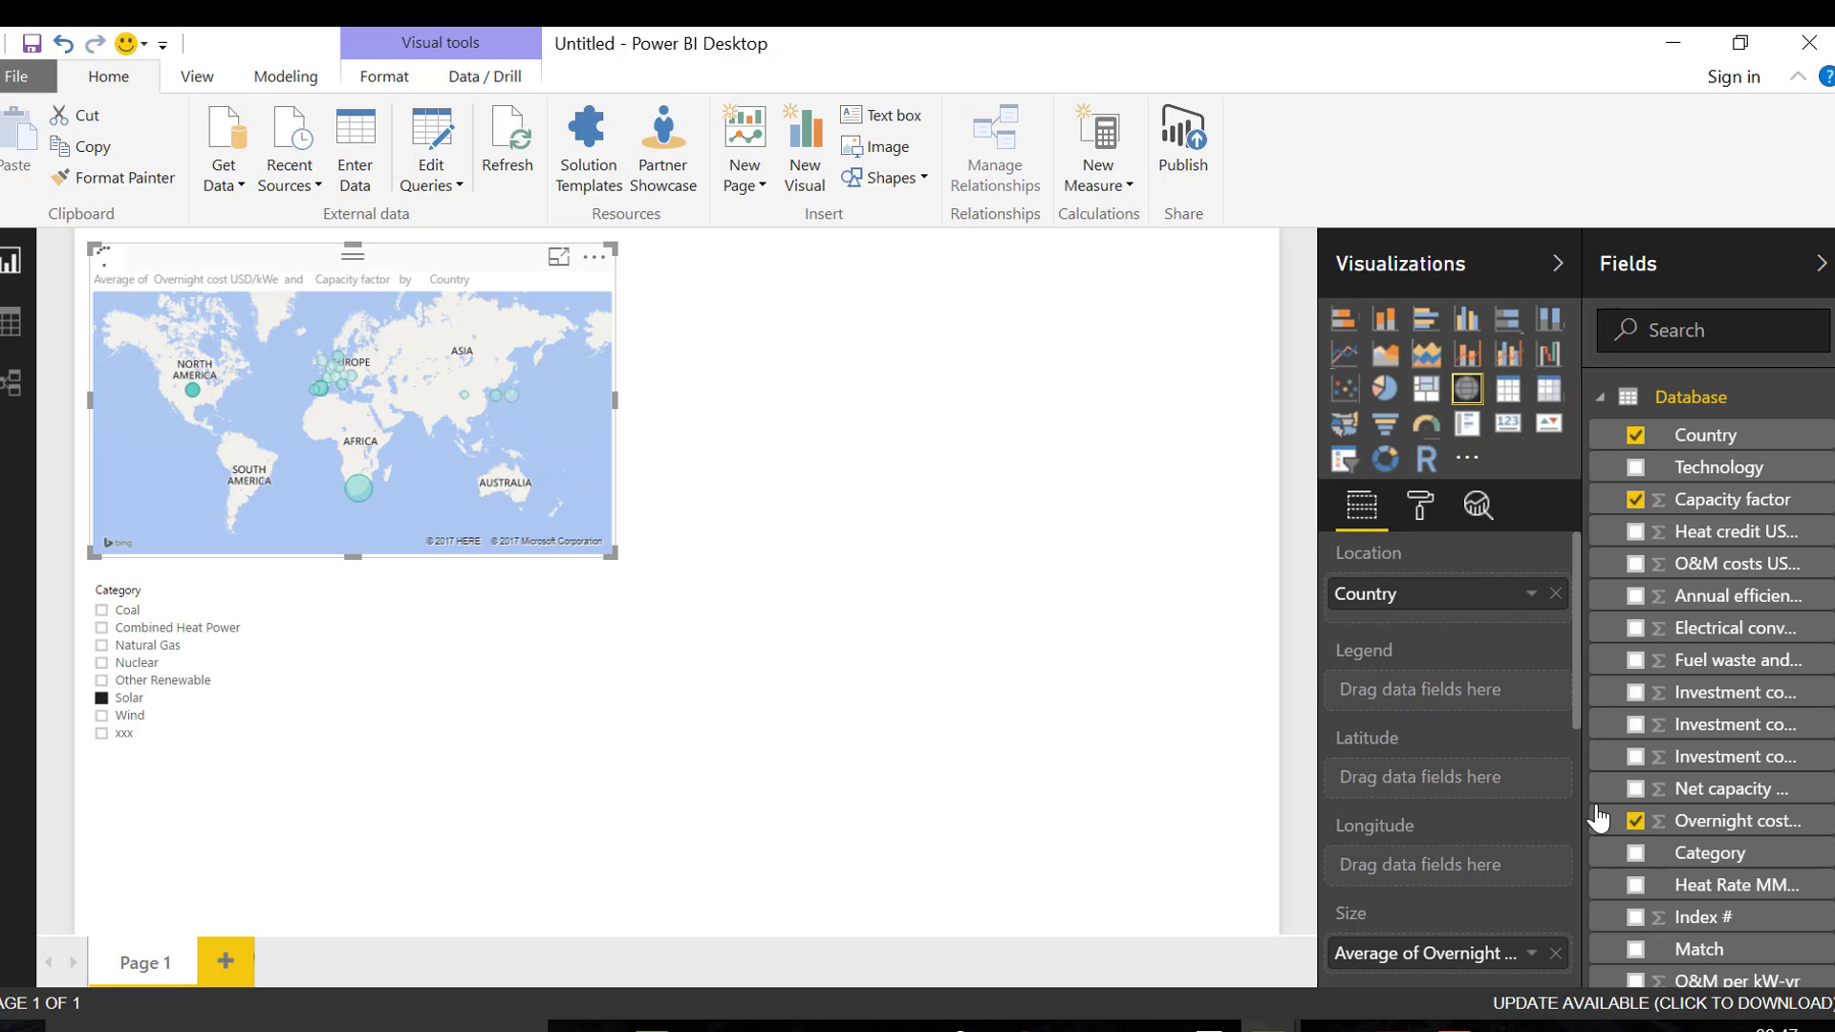
click(1634, 824)
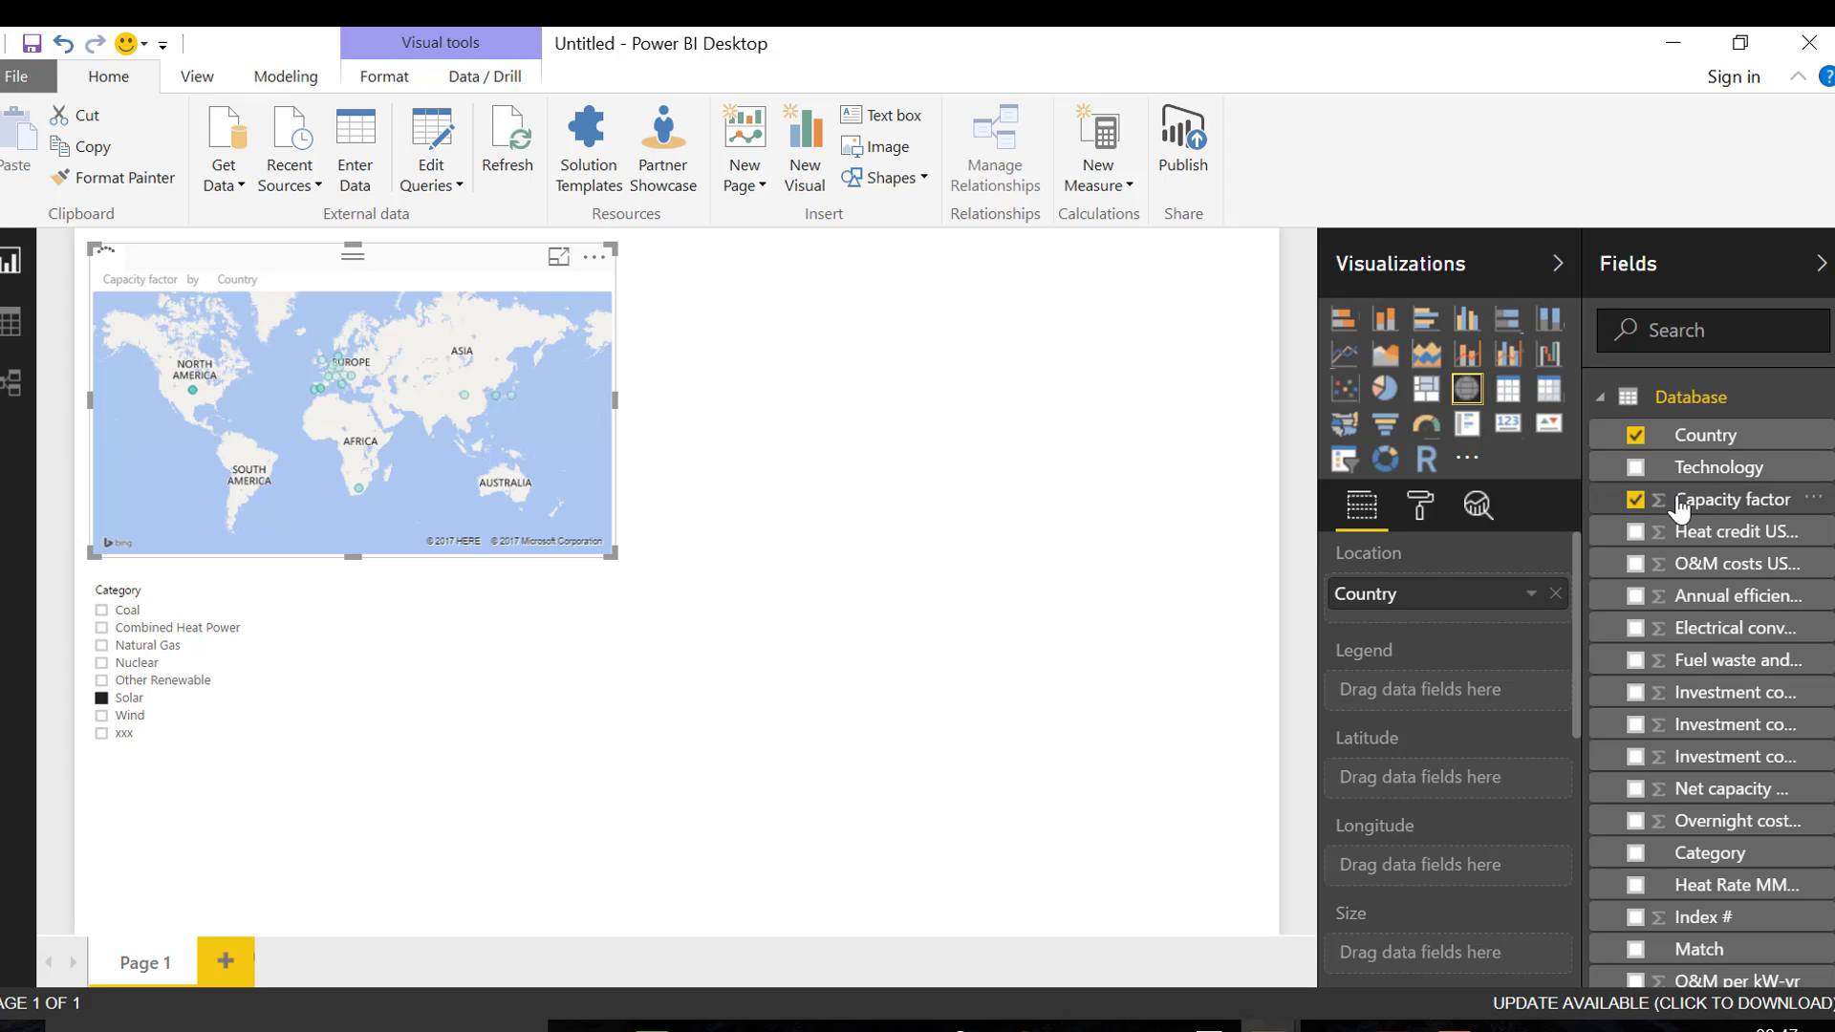
drag(1678, 504, 1464, 971)
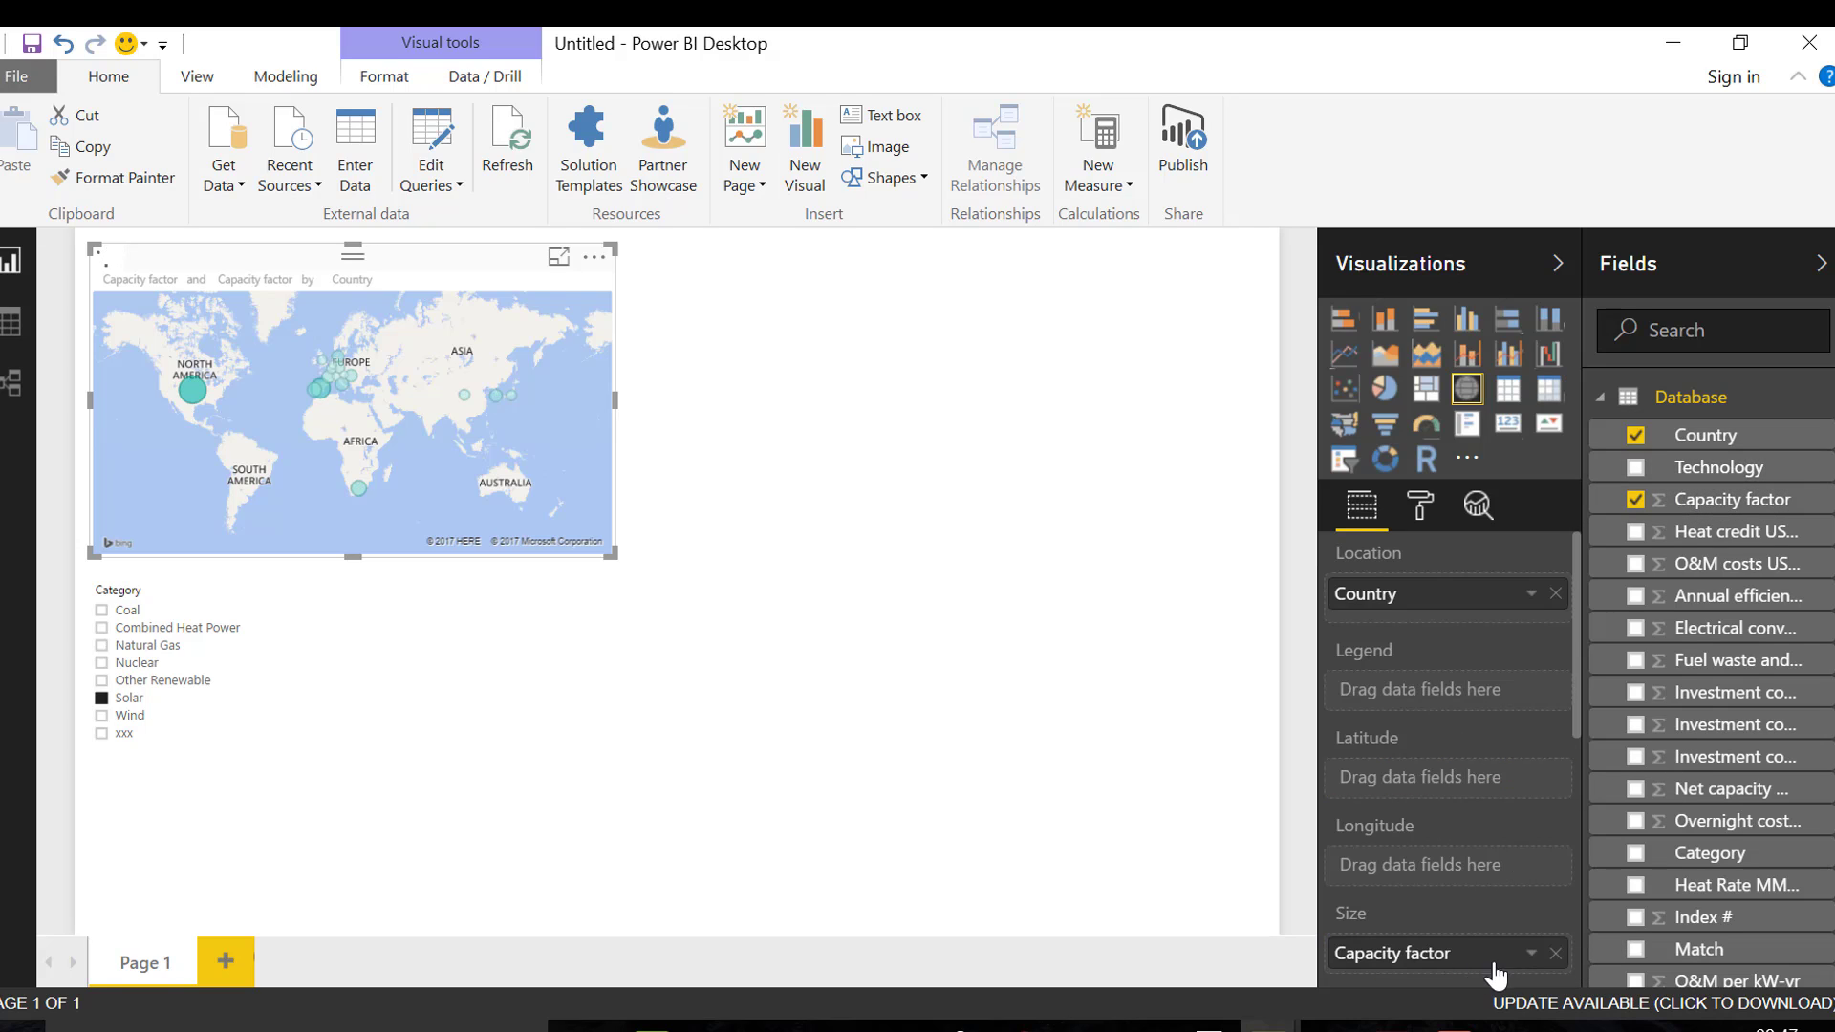
click(1530, 955)
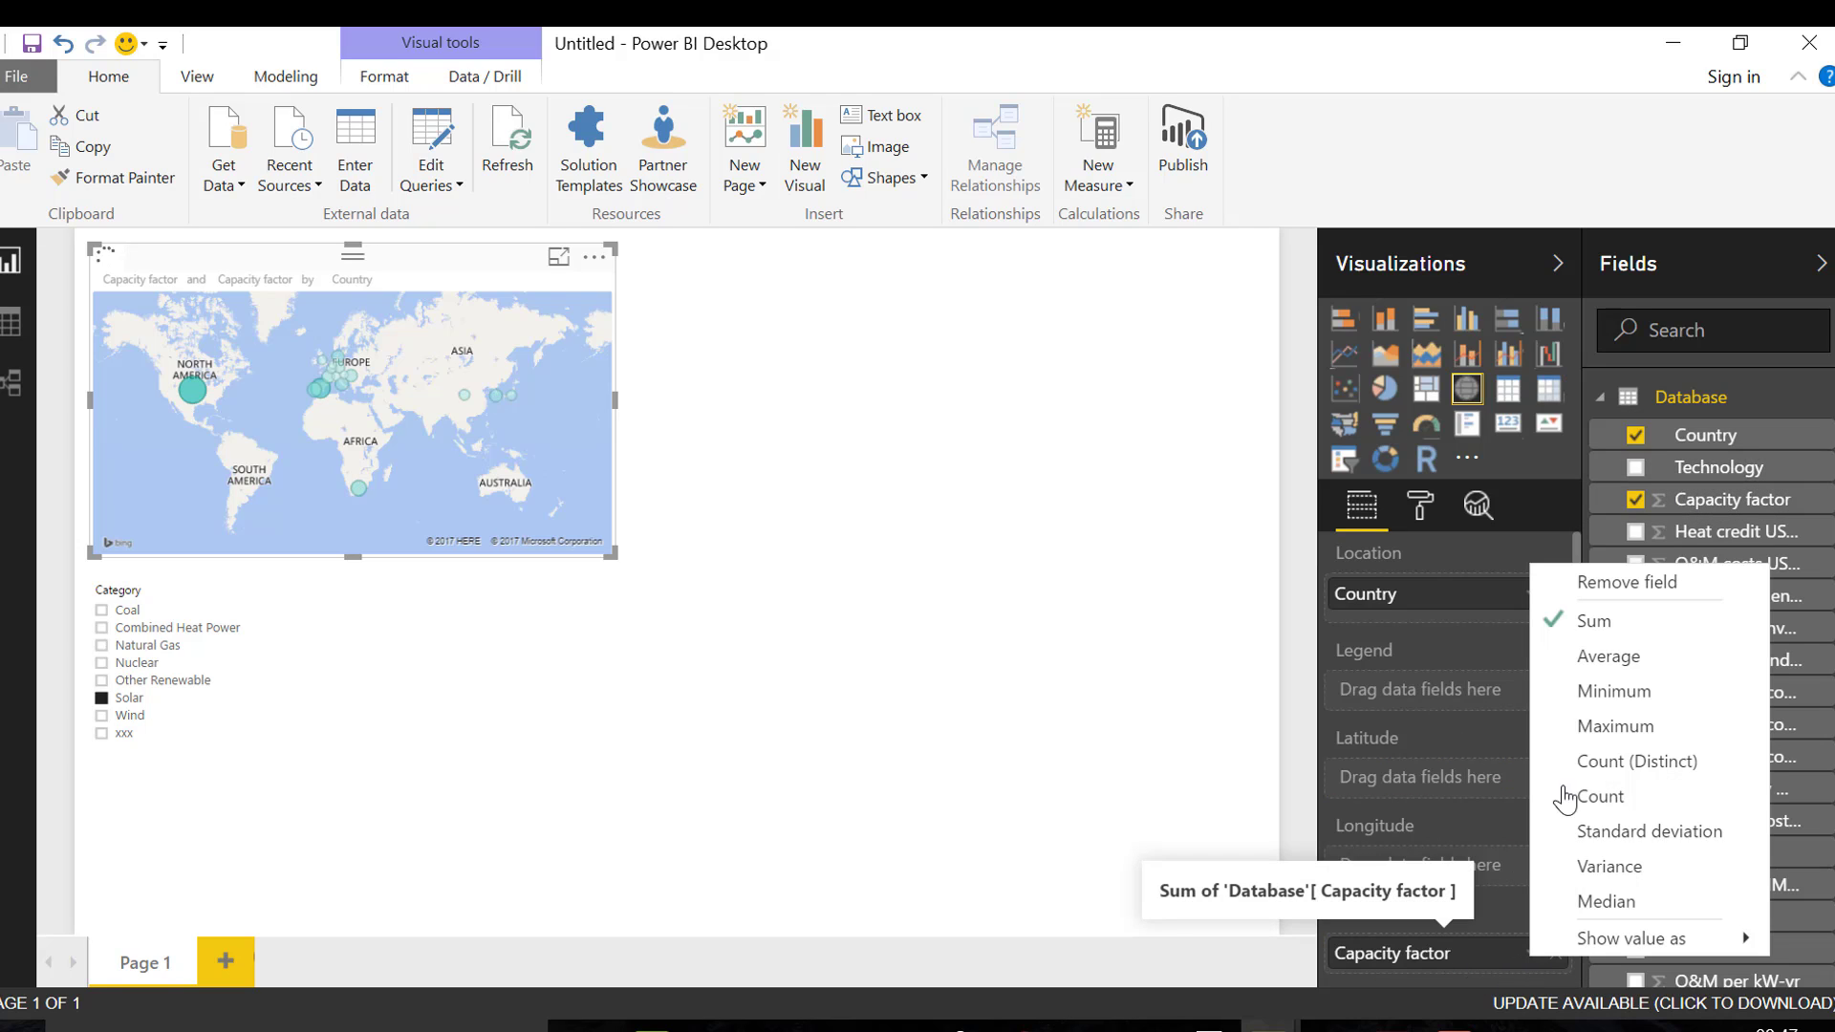
click(1581, 657)
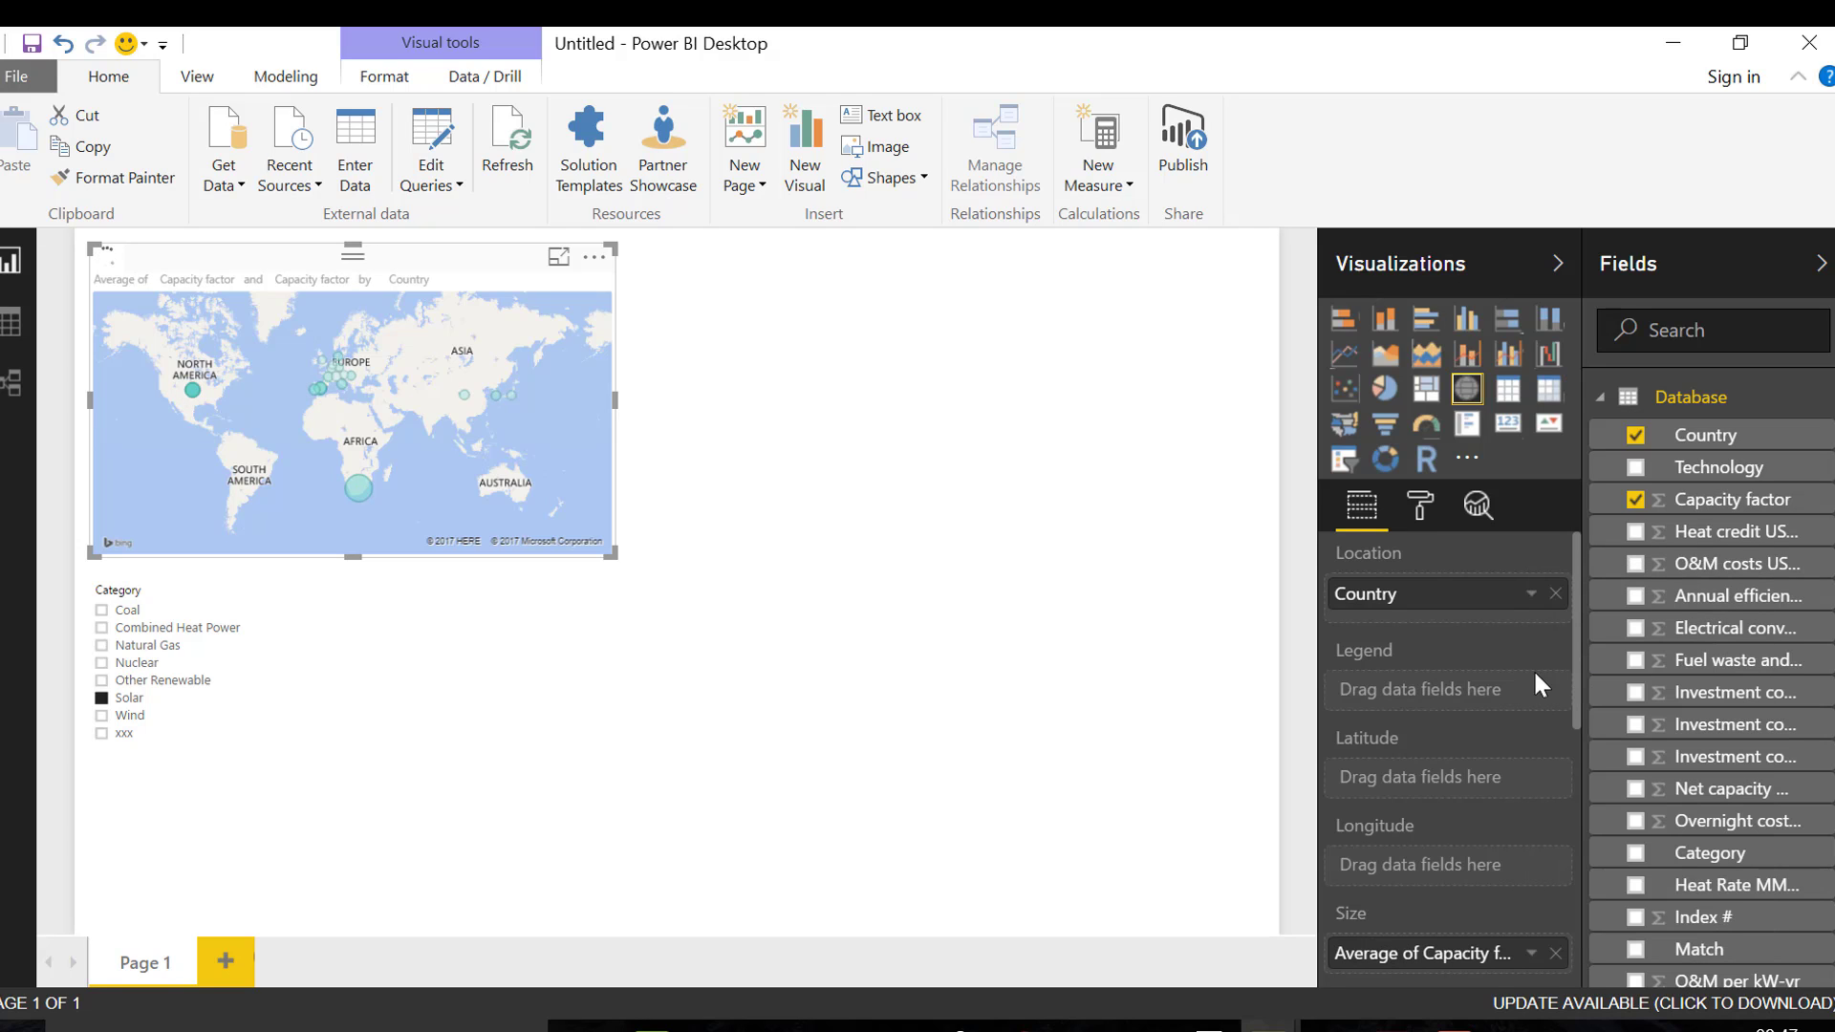
Add a clustered column chart with Country on the axis and Capacity factor as the value, aggregated as Average
click(1011, 475)
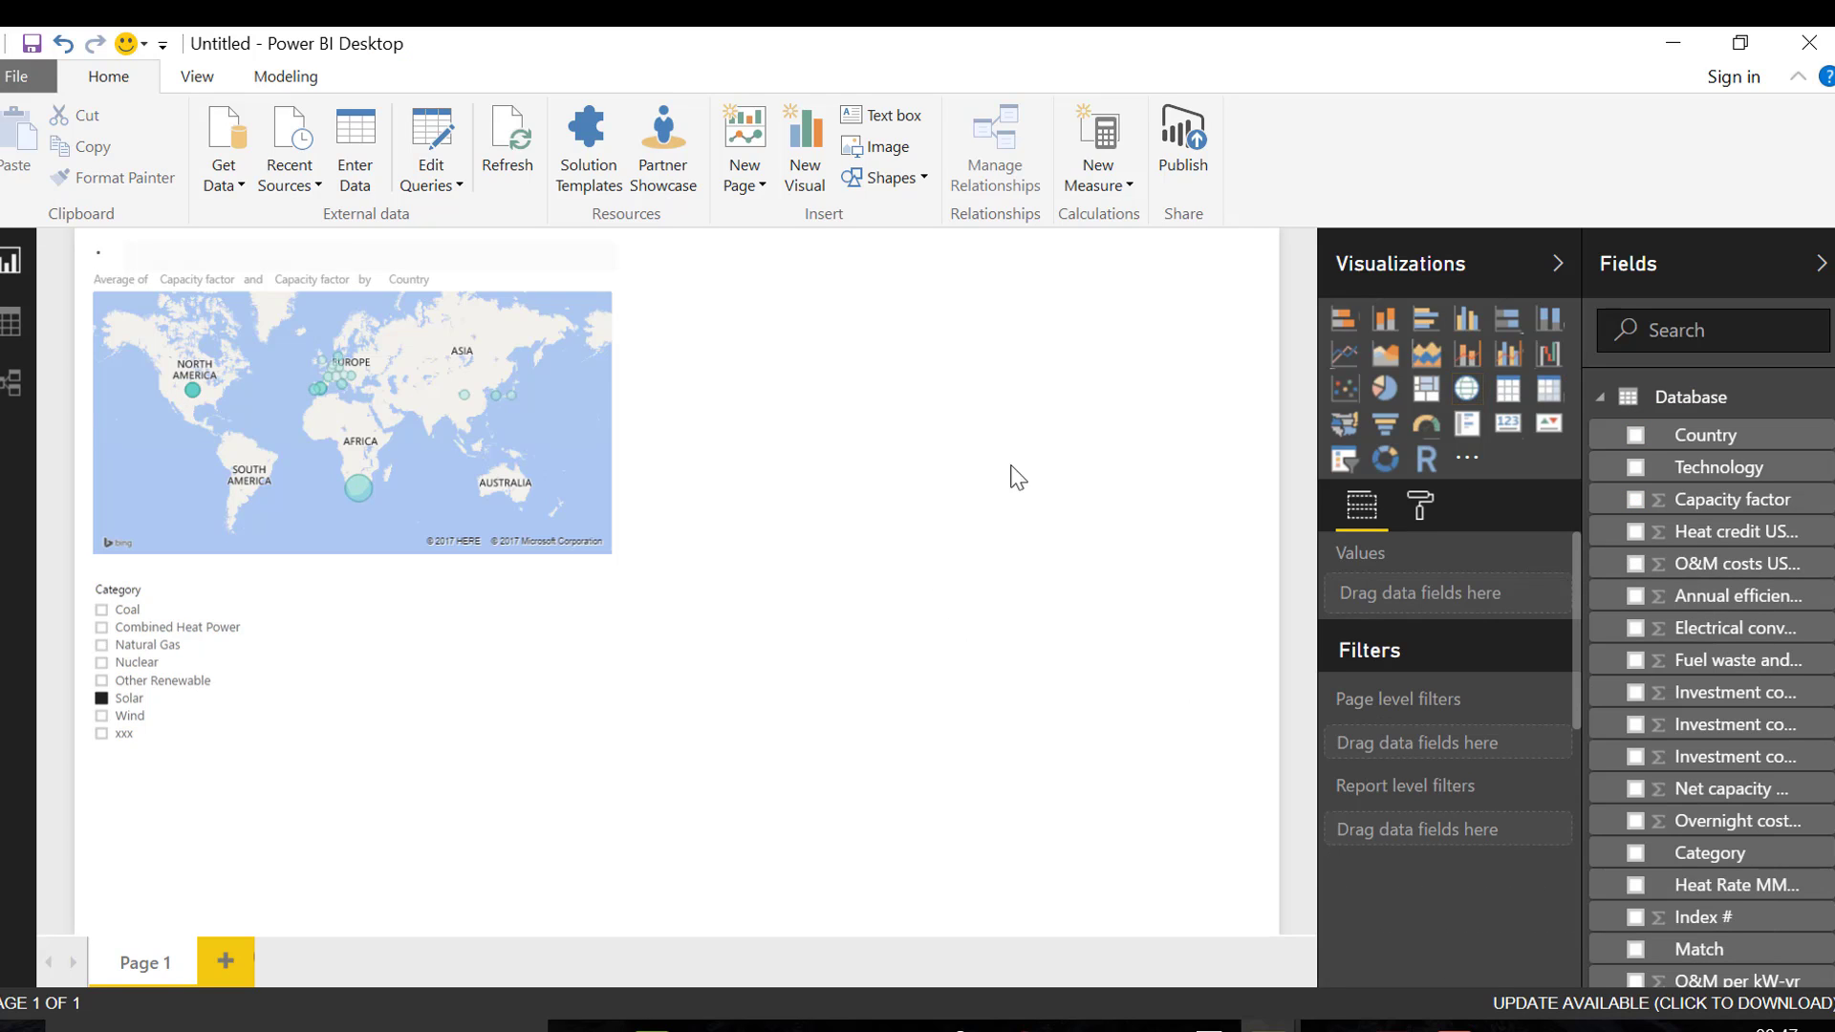
click(1467, 321)
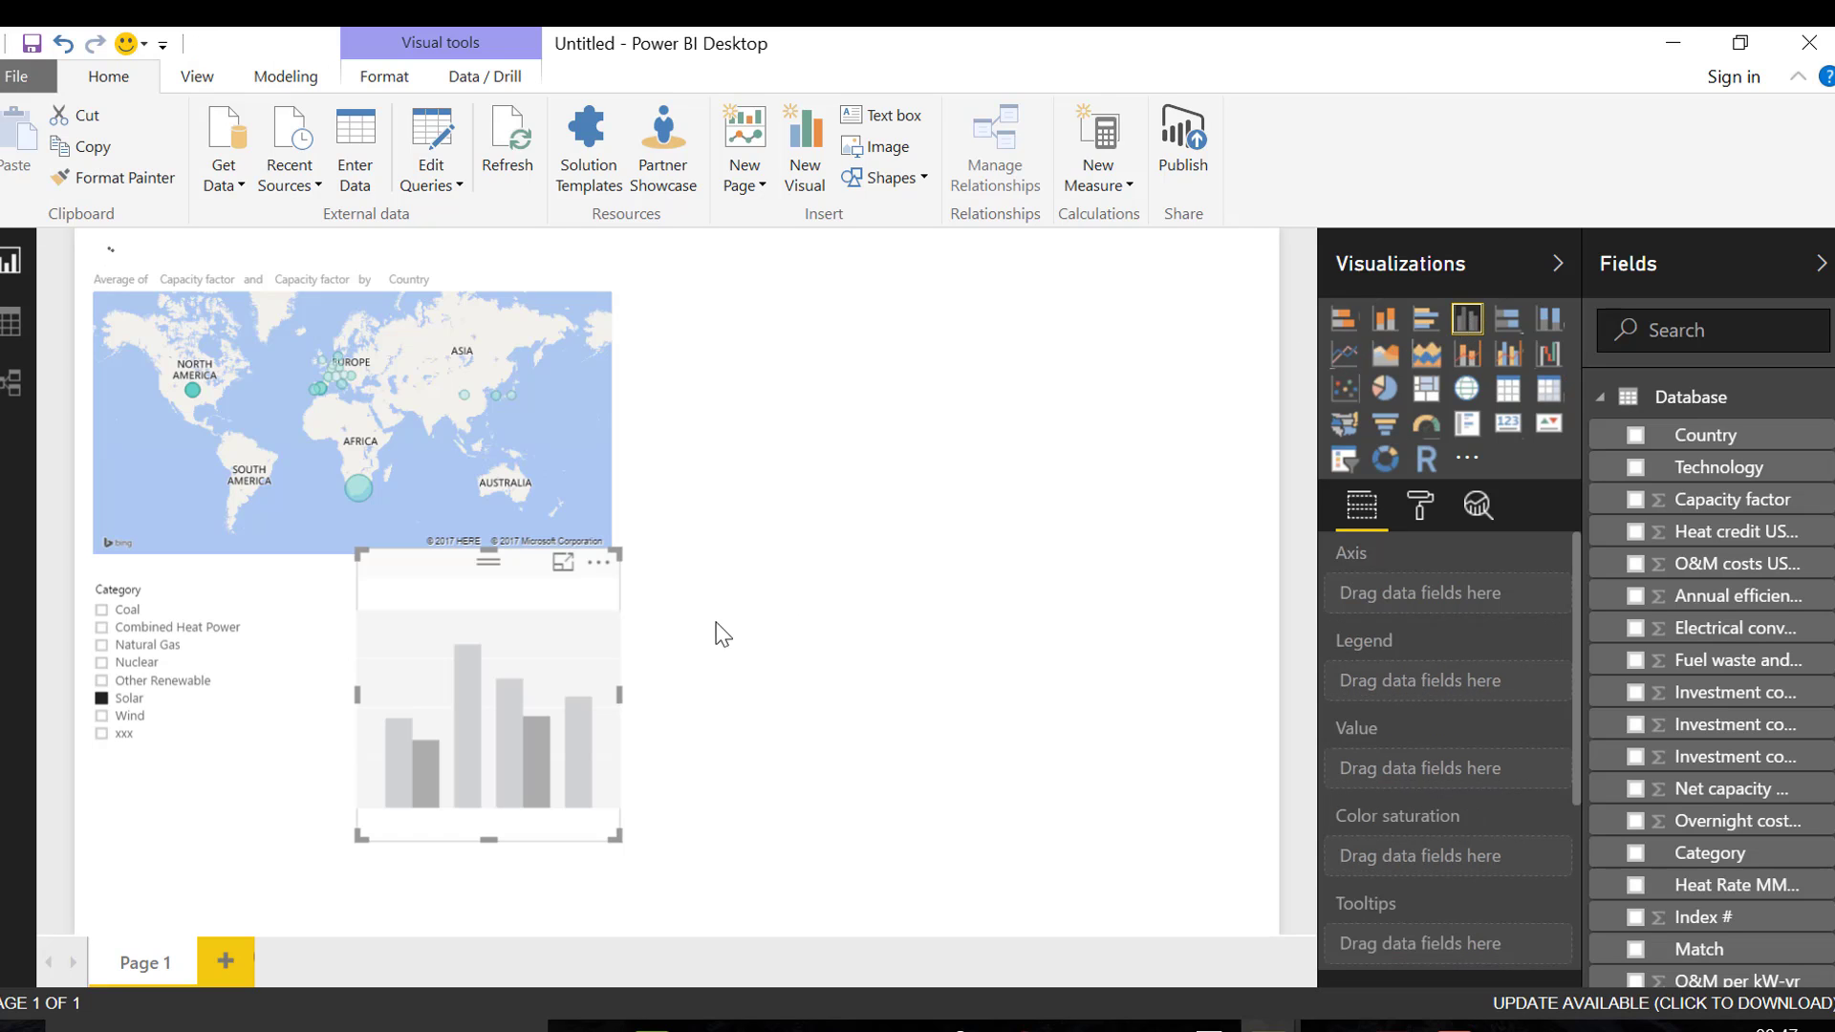
click(1635, 436)
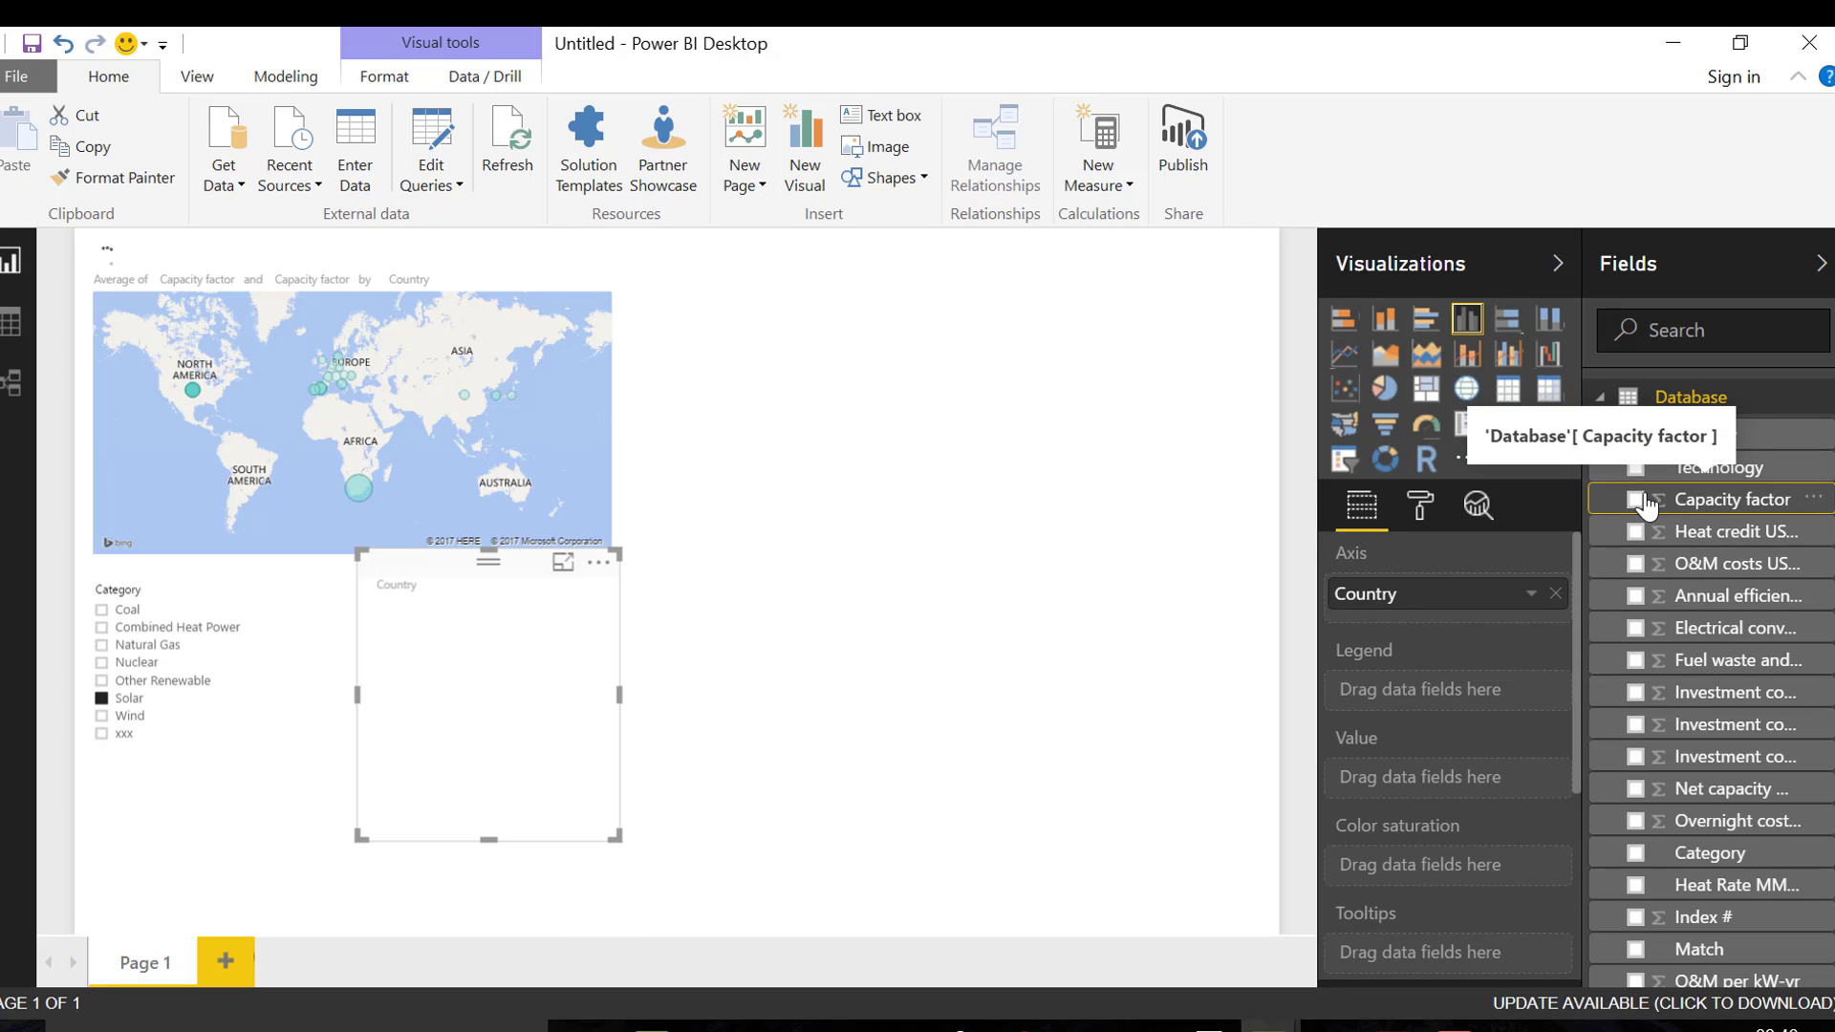
drag(1646, 506, 465, 738)
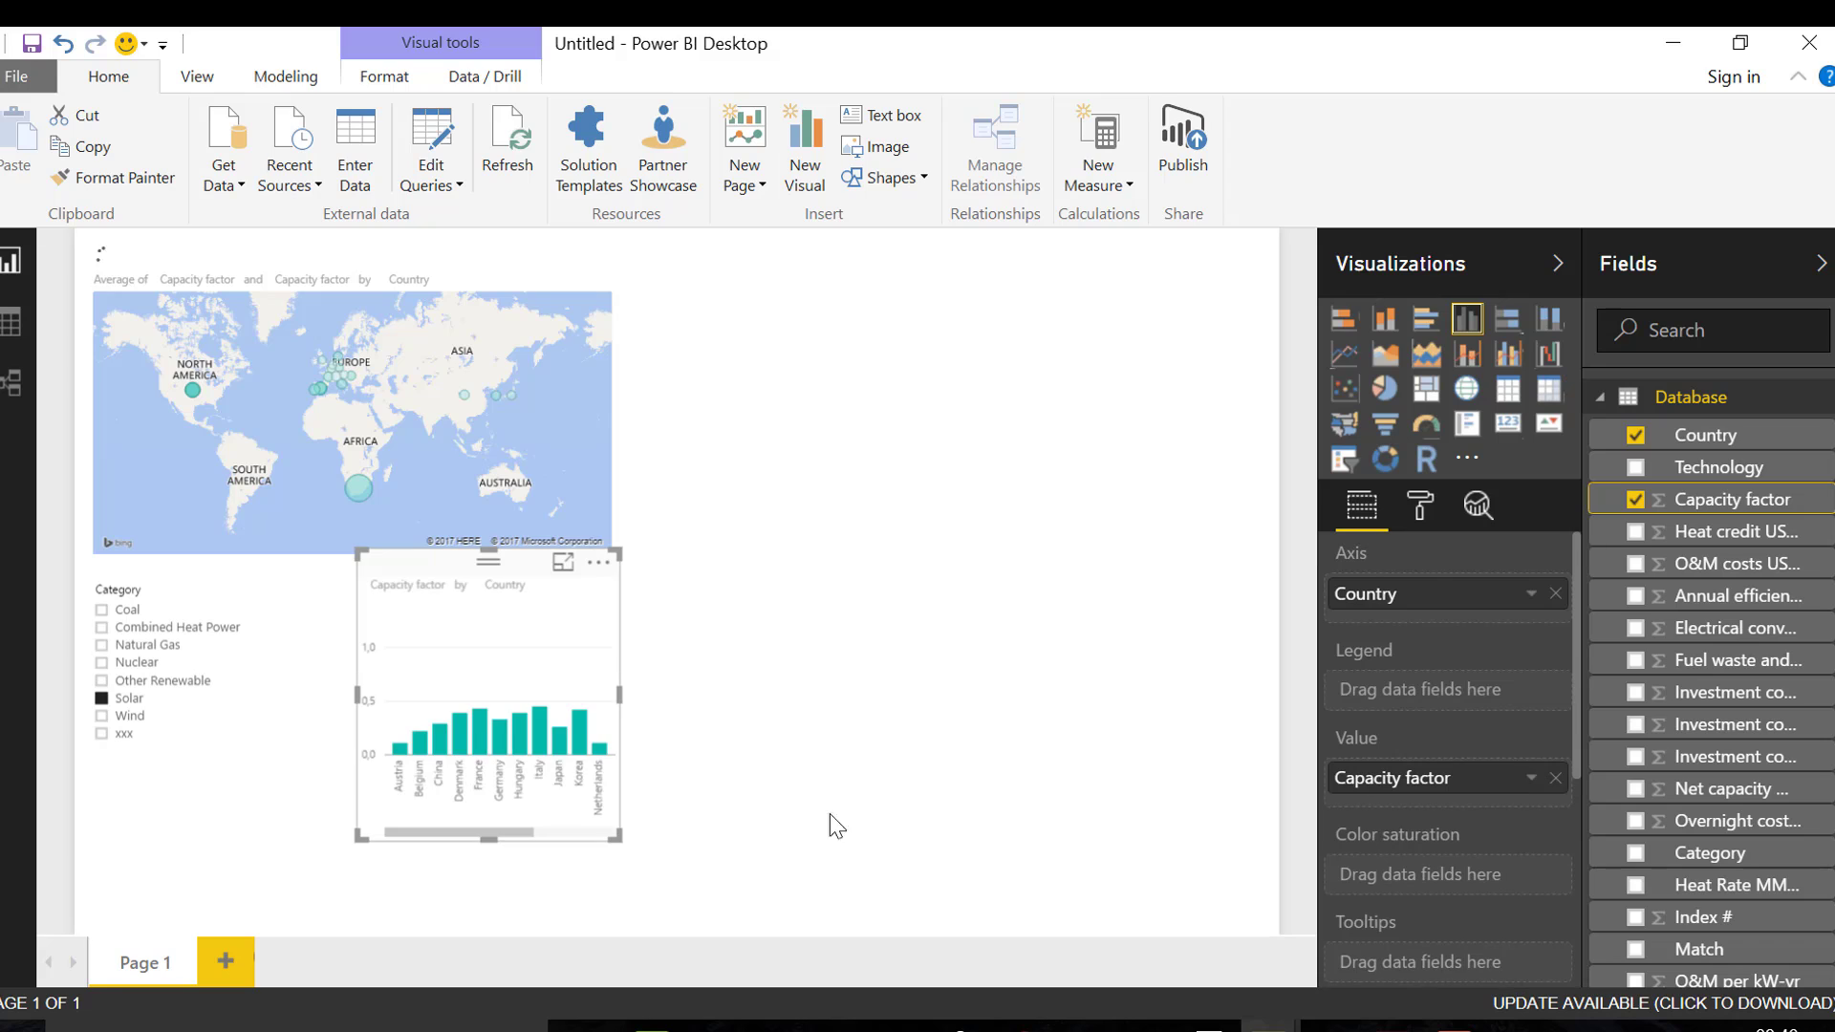
click(1531, 779)
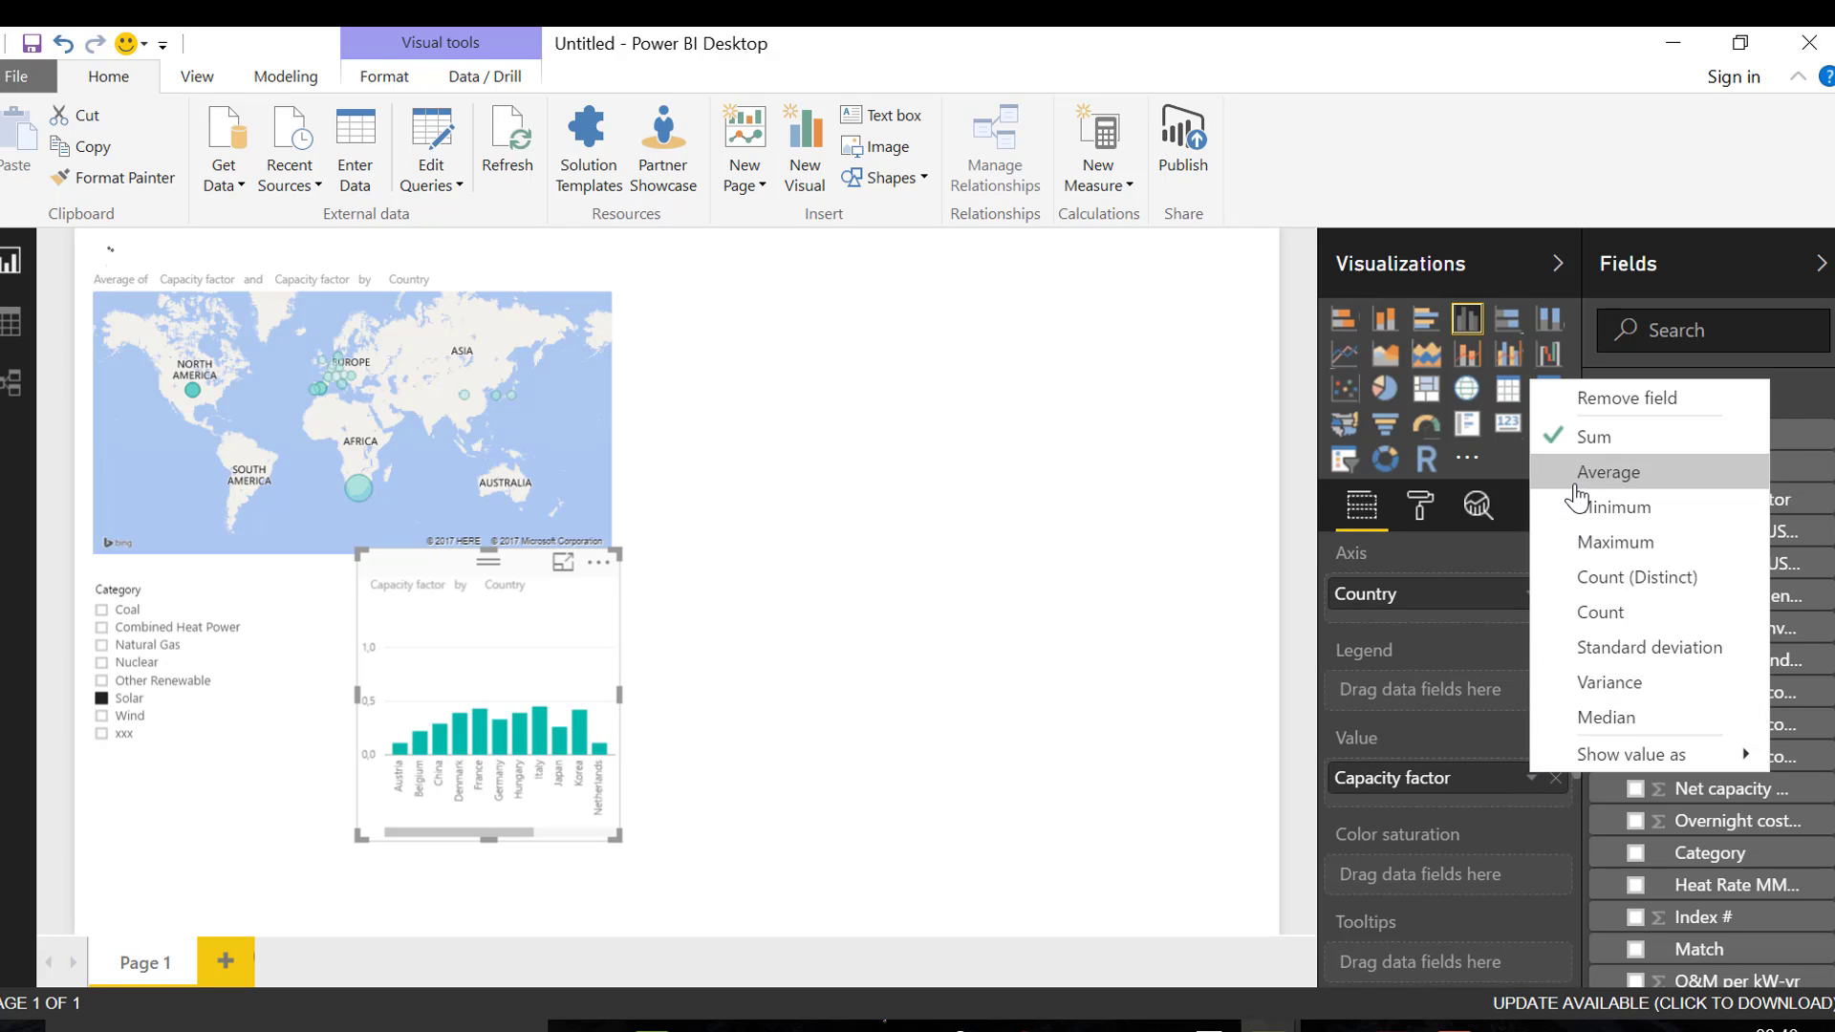
click(1609, 472)
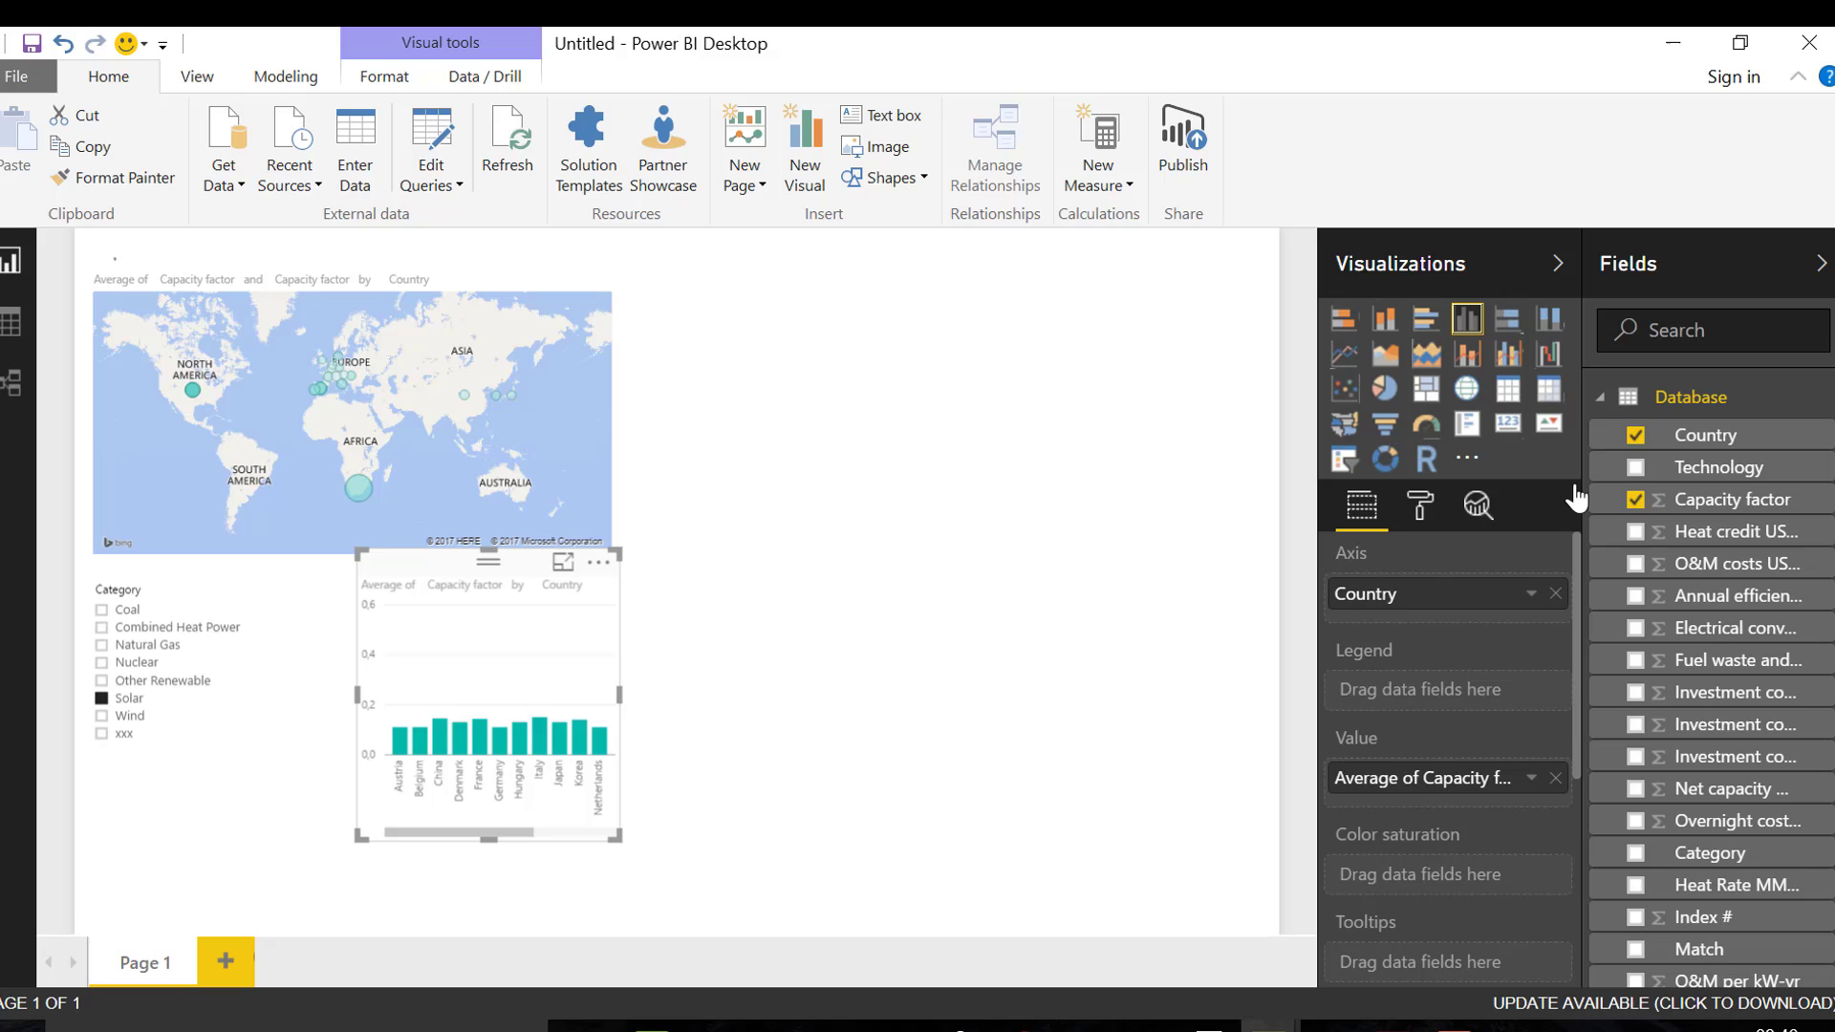
Widen the capacity factor column chart to about twice its width so all countries fit
click(814, 648)
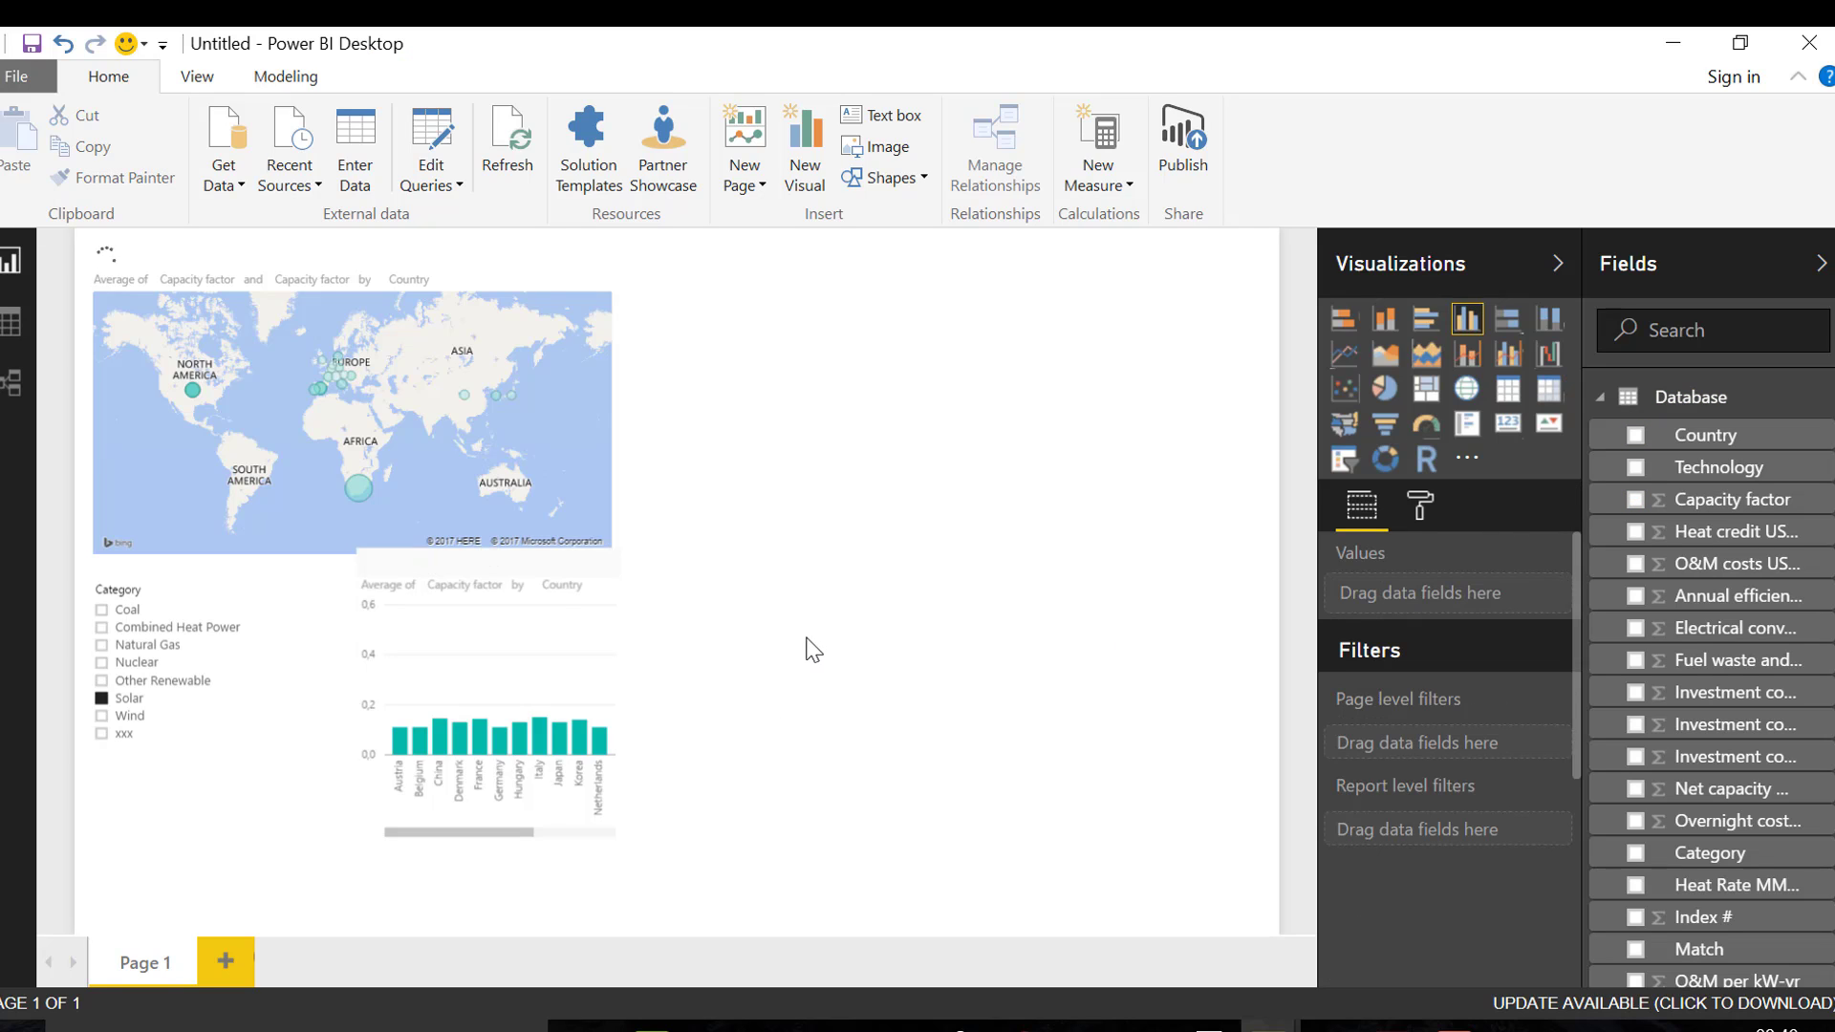
click(612, 826)
drag(685, 833, 892, 831)
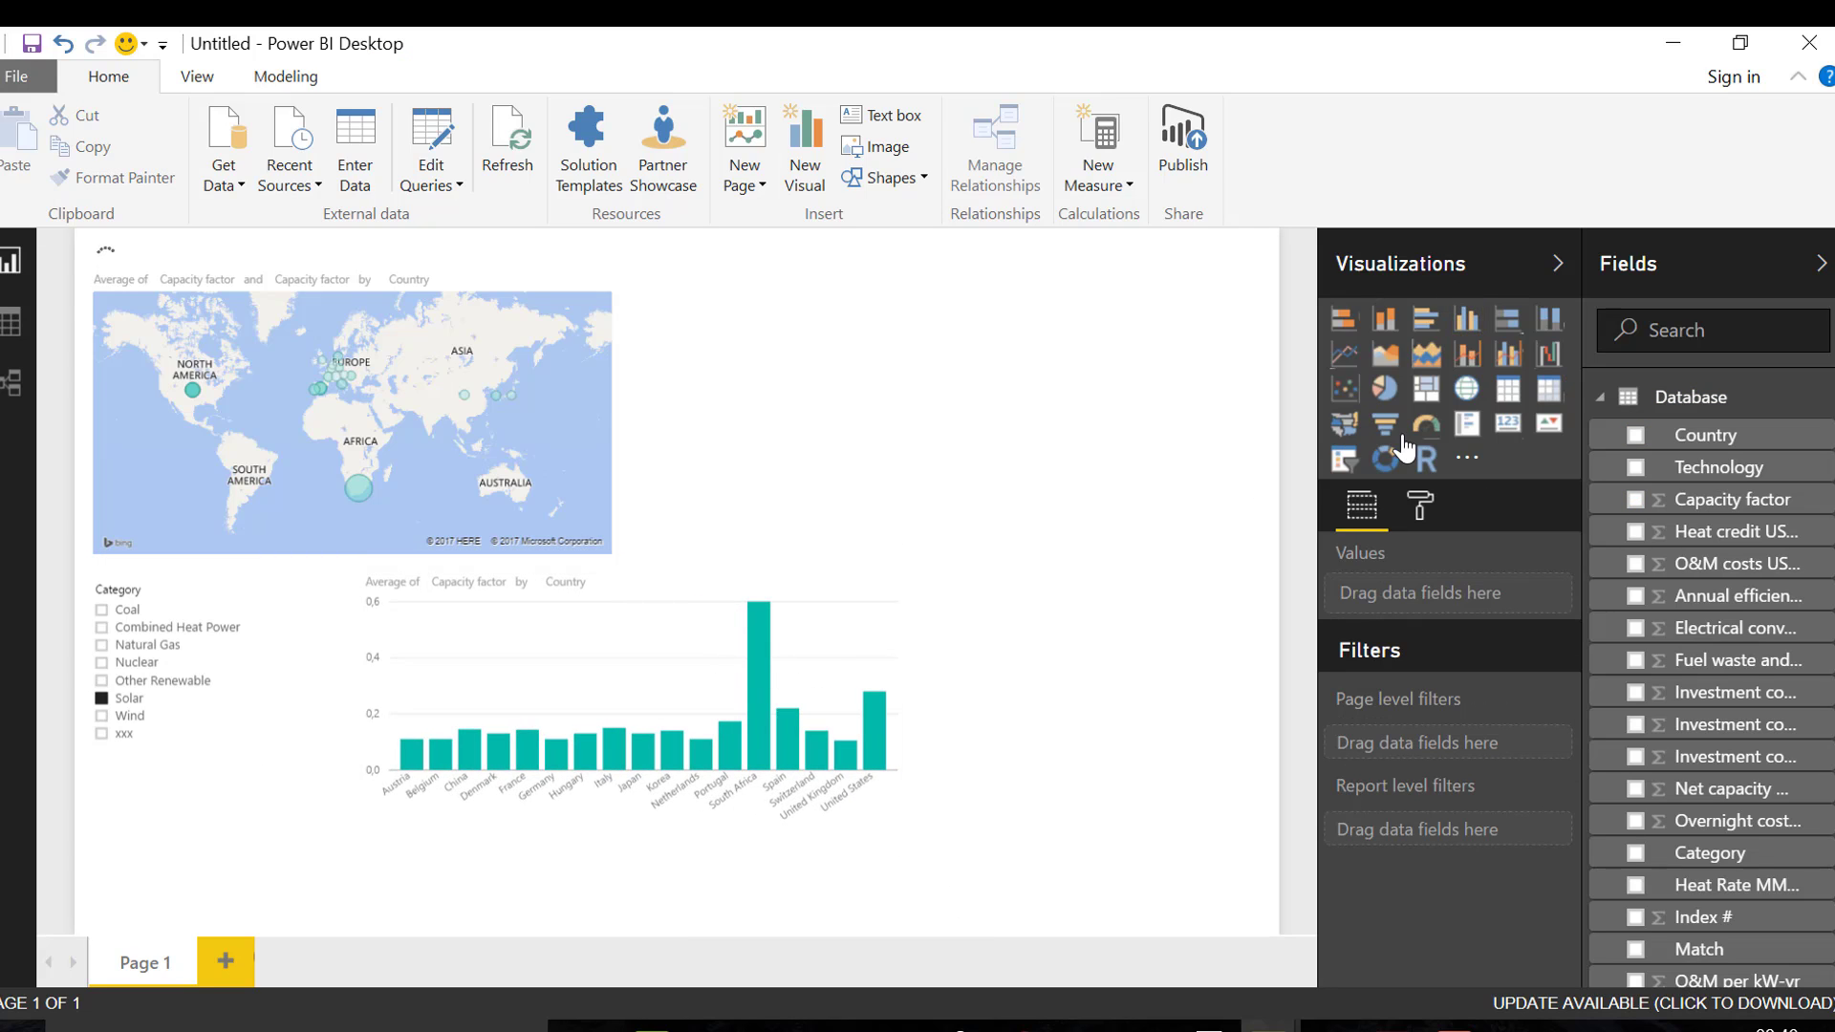
Add a slicer based on the Technology field and filter the report to Solar PV large ground mounted
click(1344, 463)
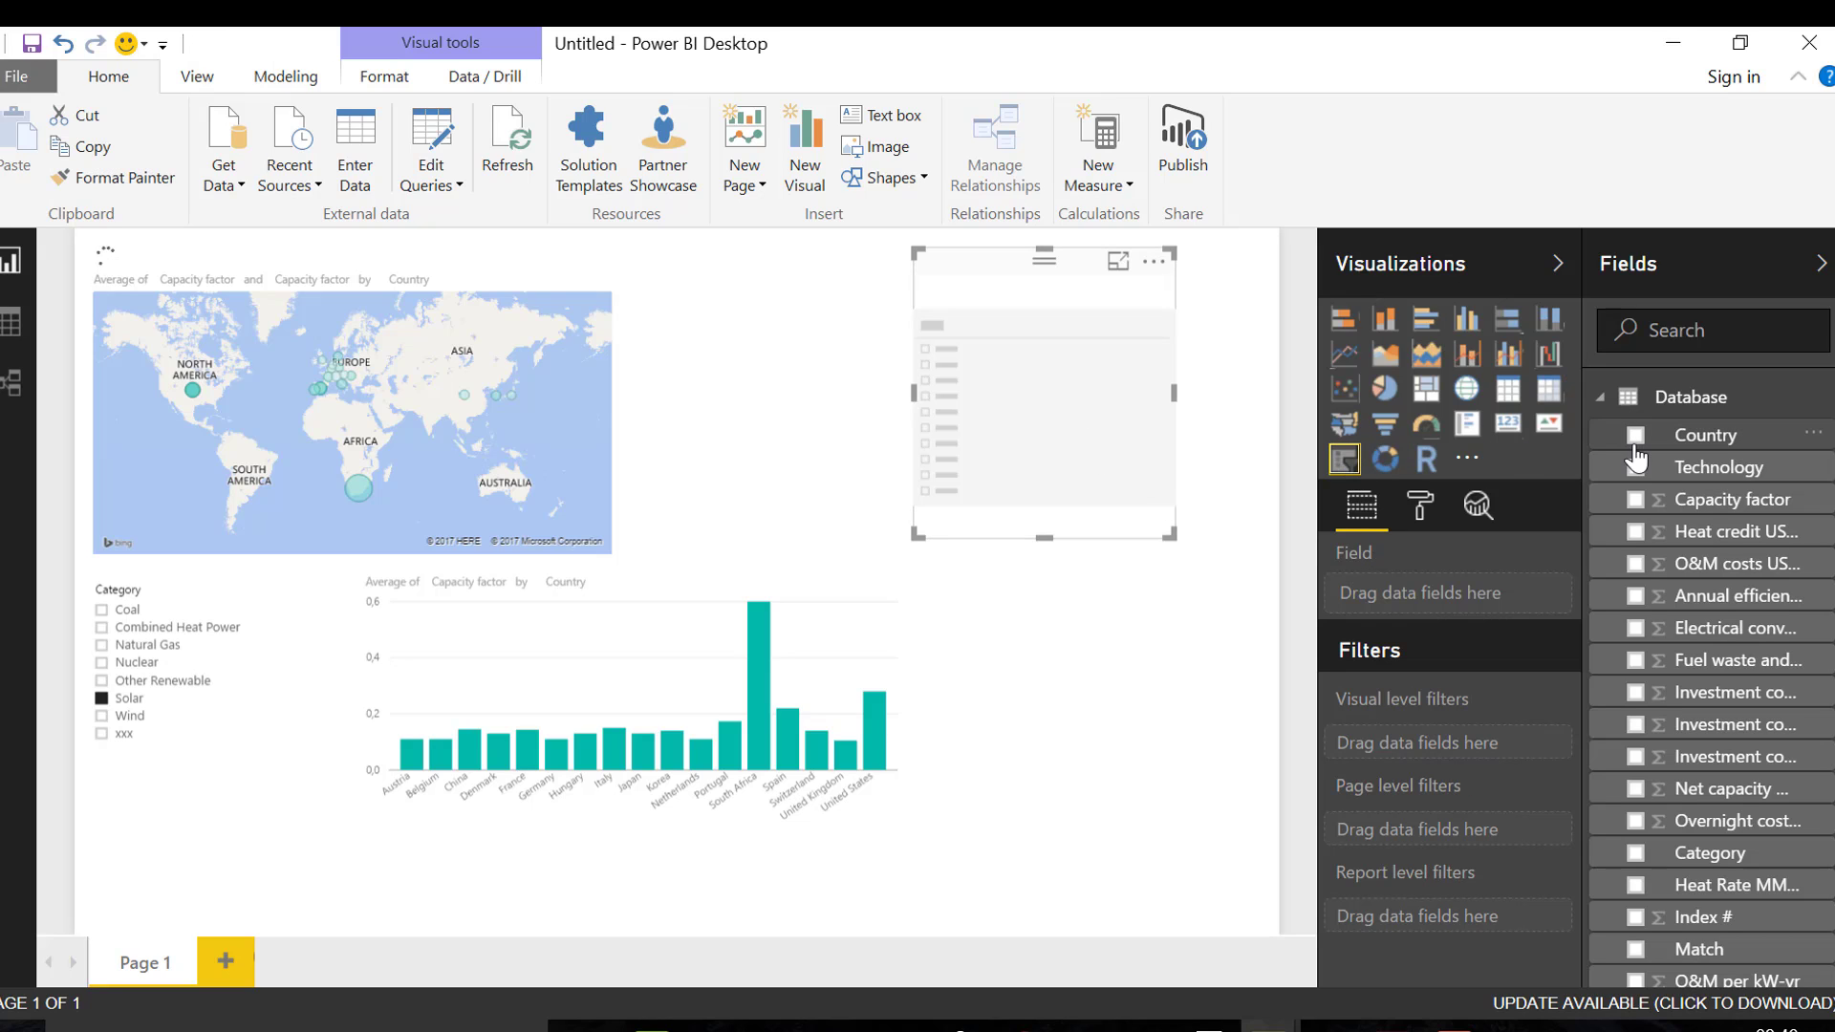
drag(1644, 475, 1020, 410)
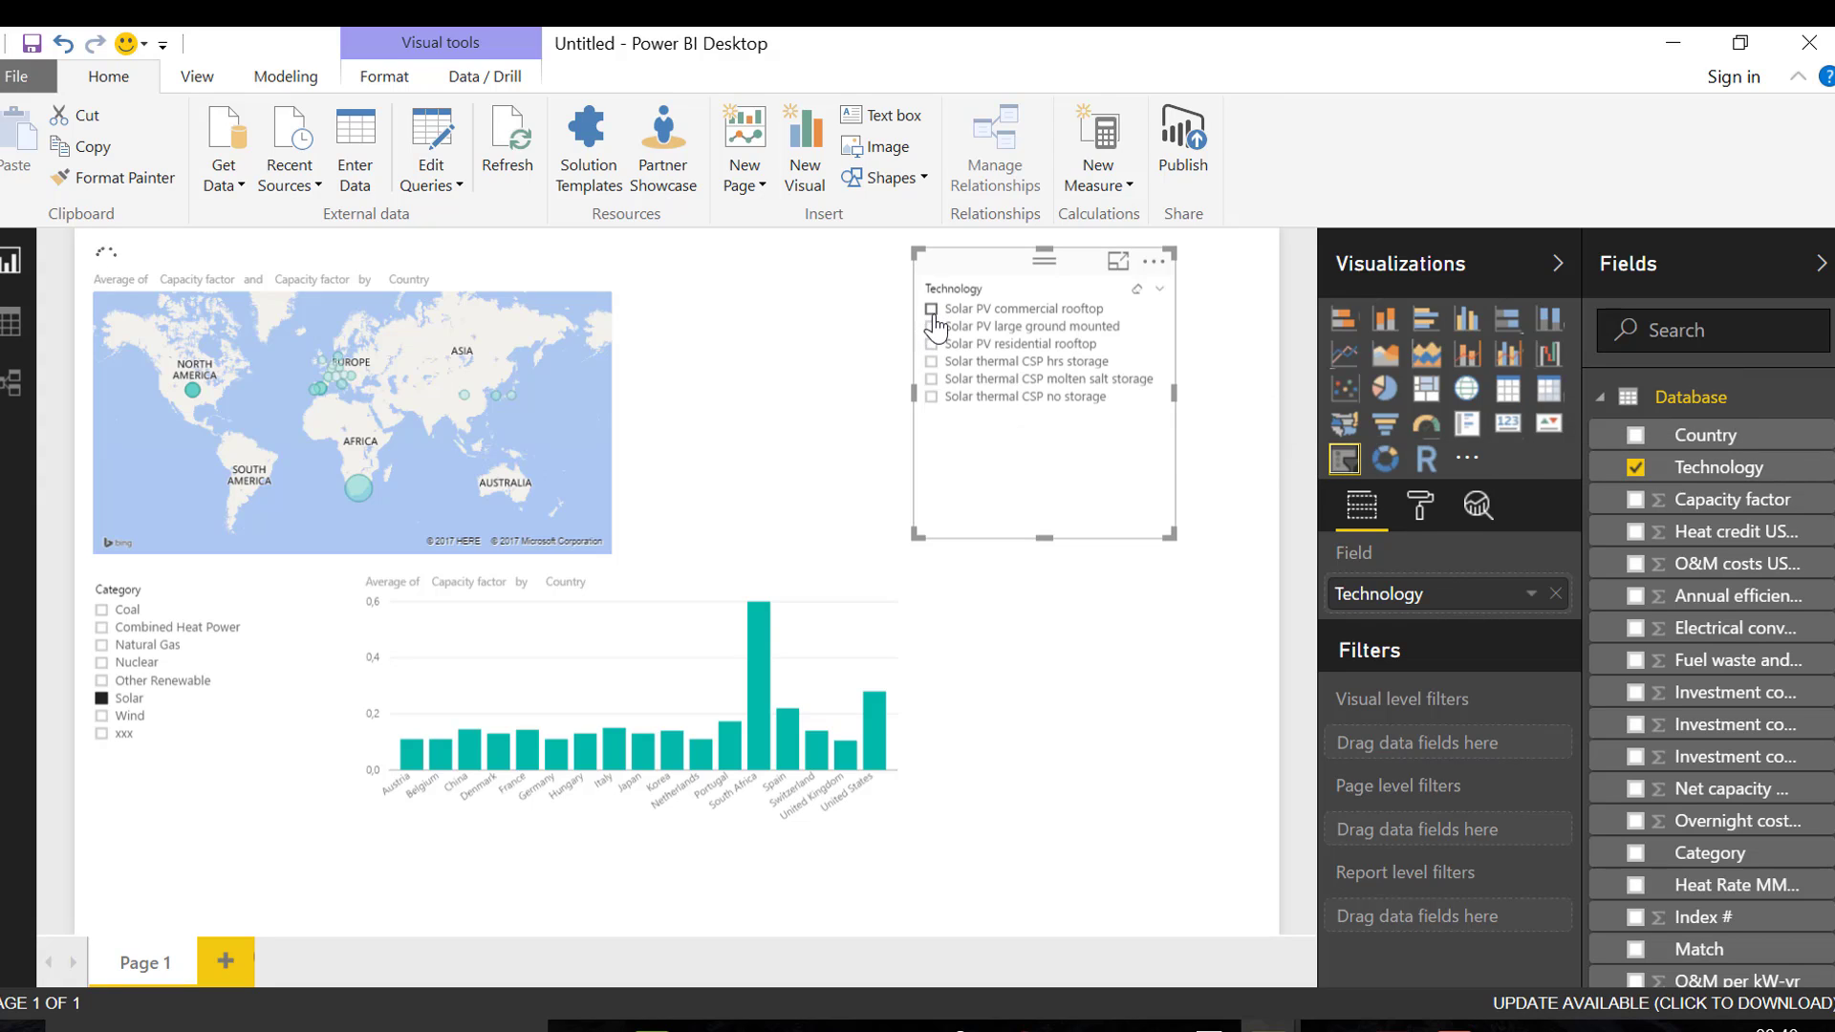
click(932, 327)
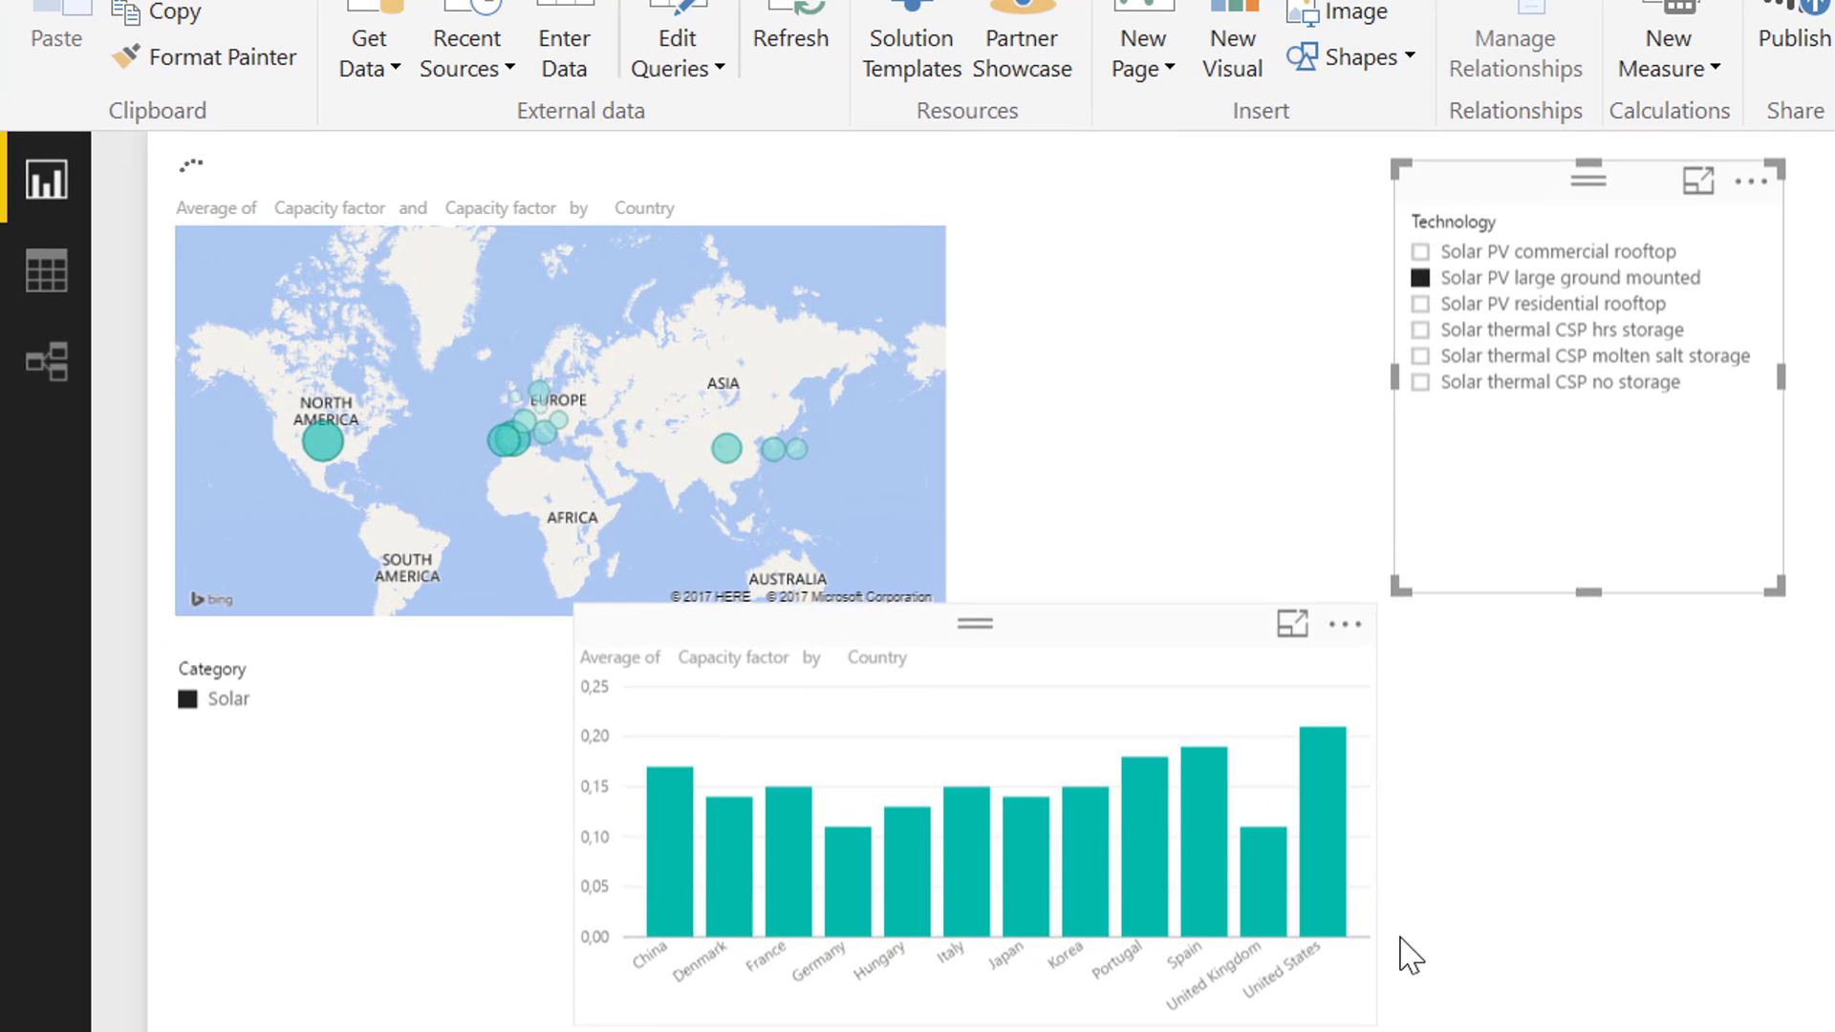
Enlarge the column chart and place it below the map, just beside the Category slicer
drag(1348, 992, 1654, 1025)
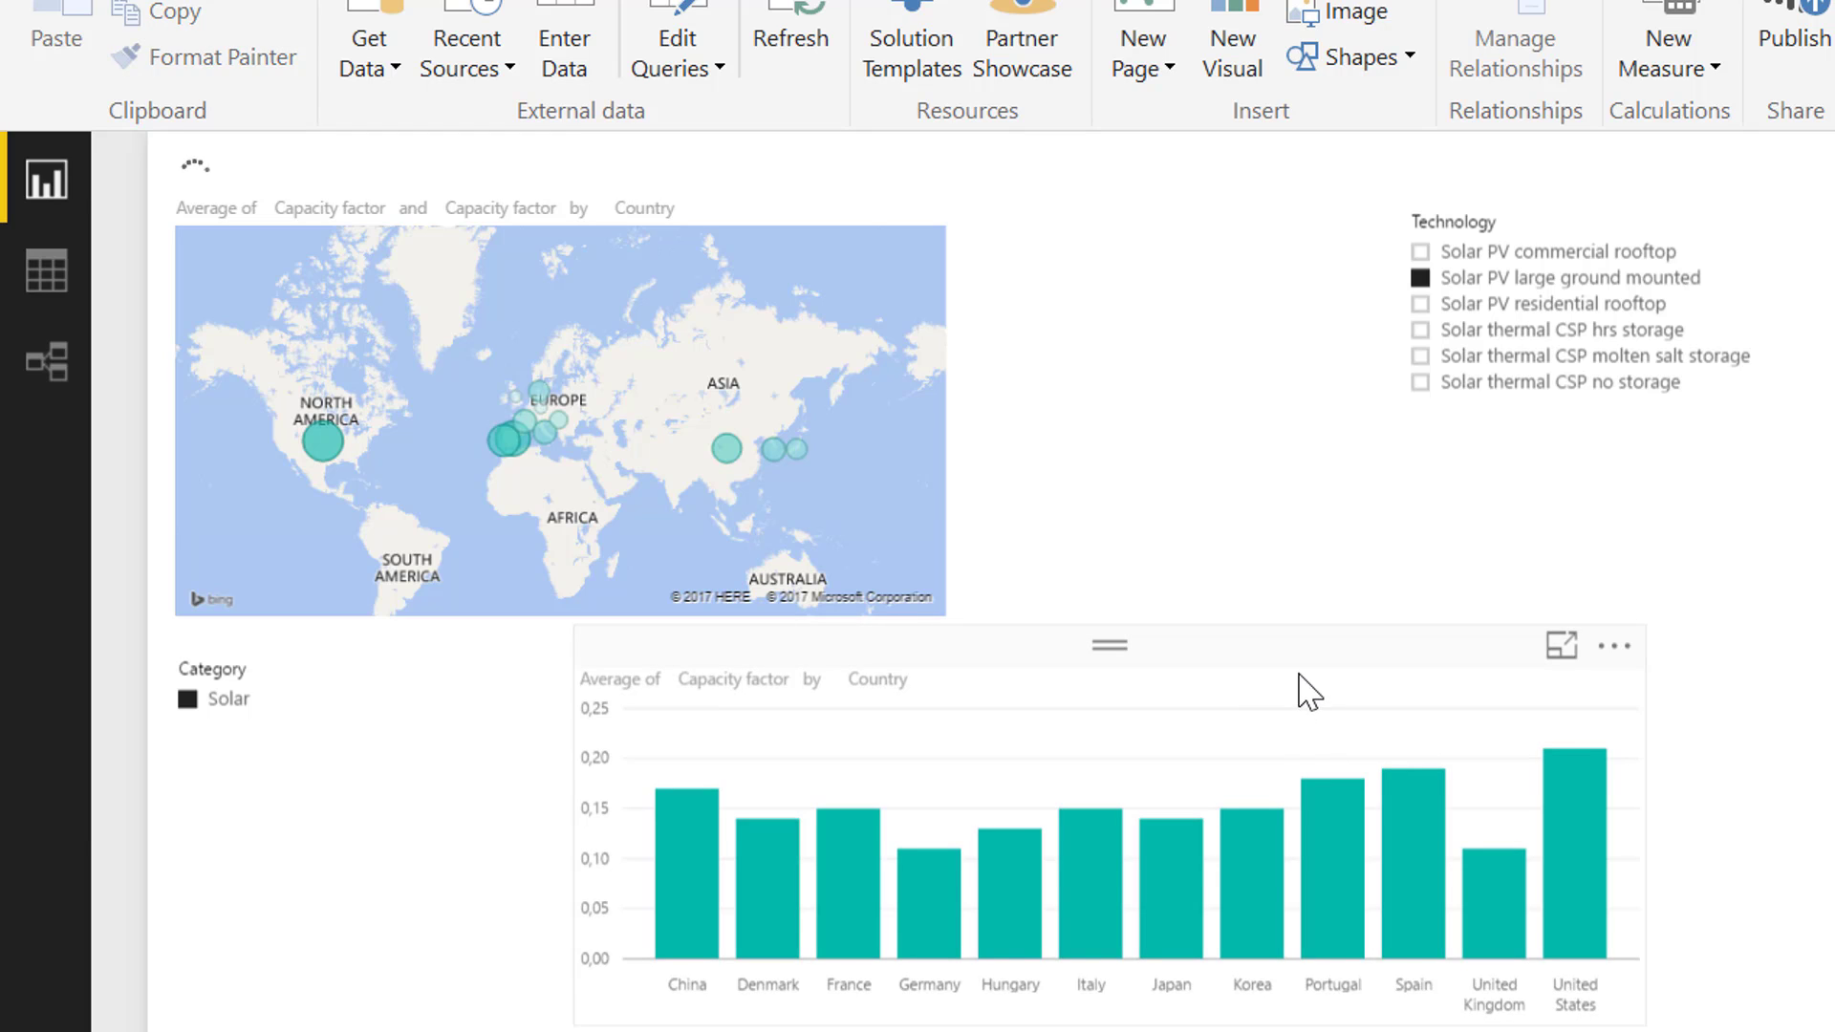
drag(1303, 689, 1128, 742)
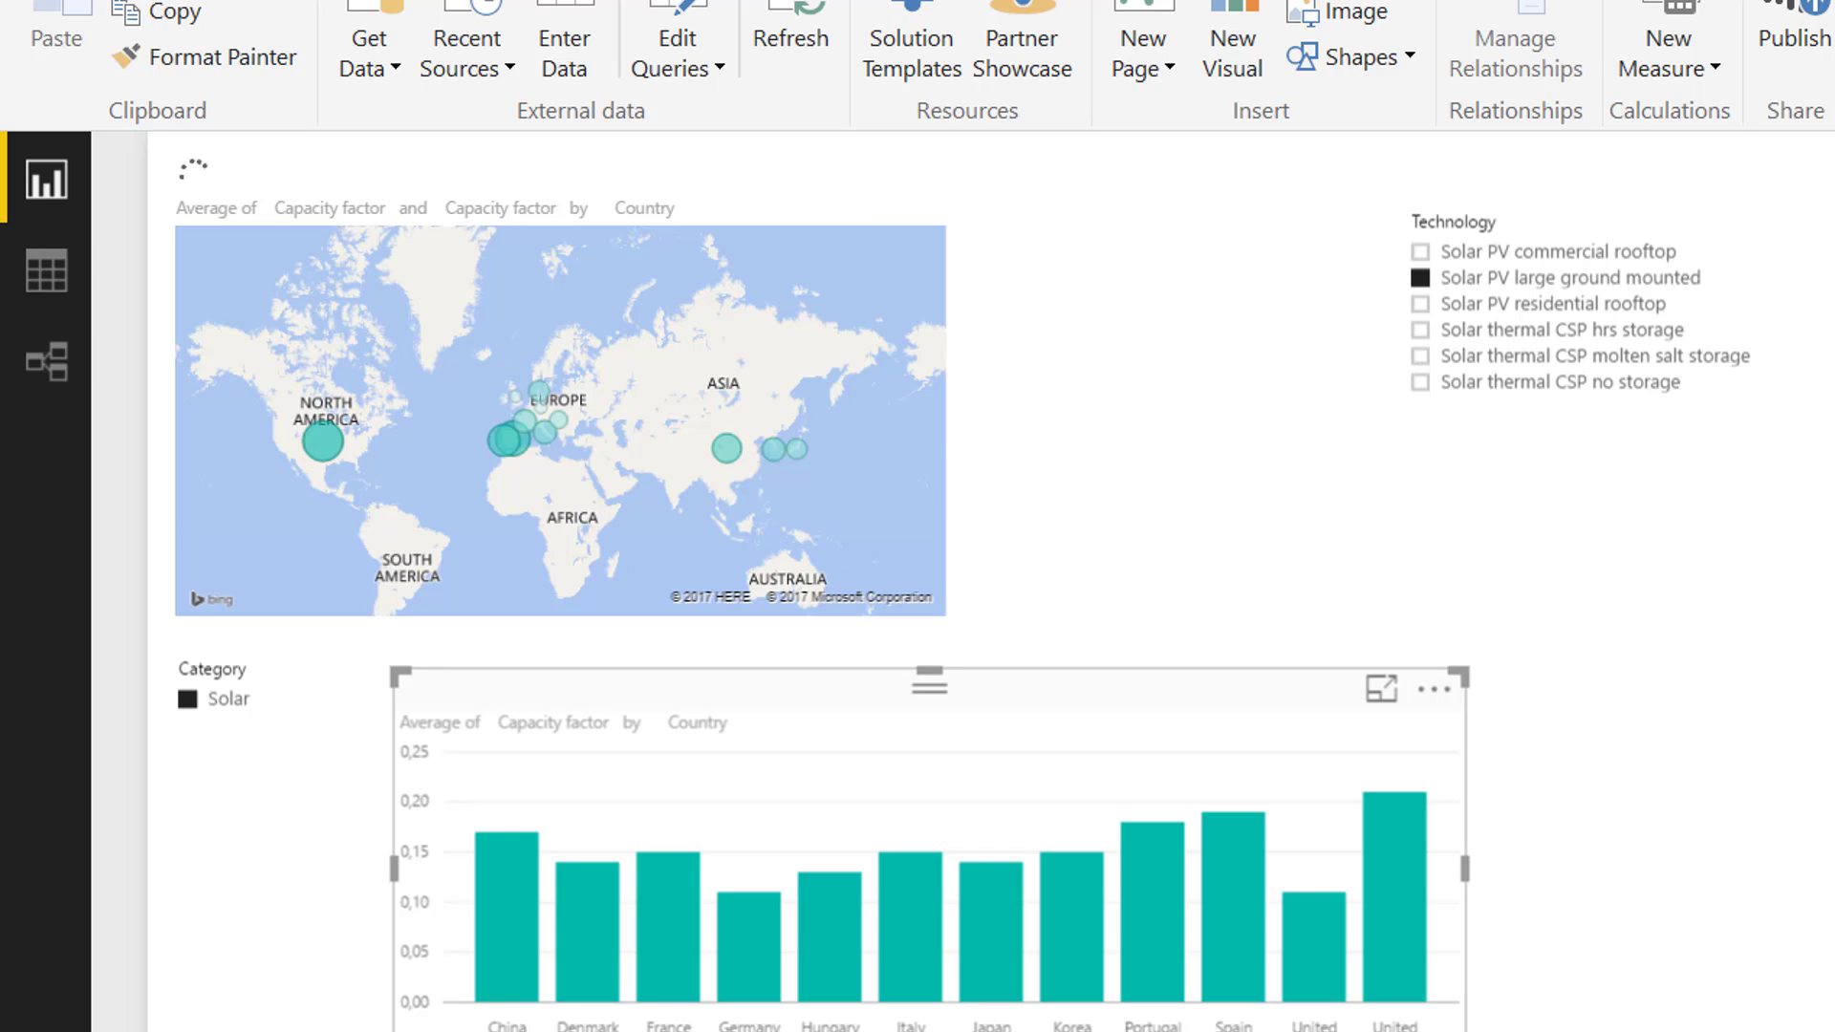
drag(1465, 1031, 1355, 1031)
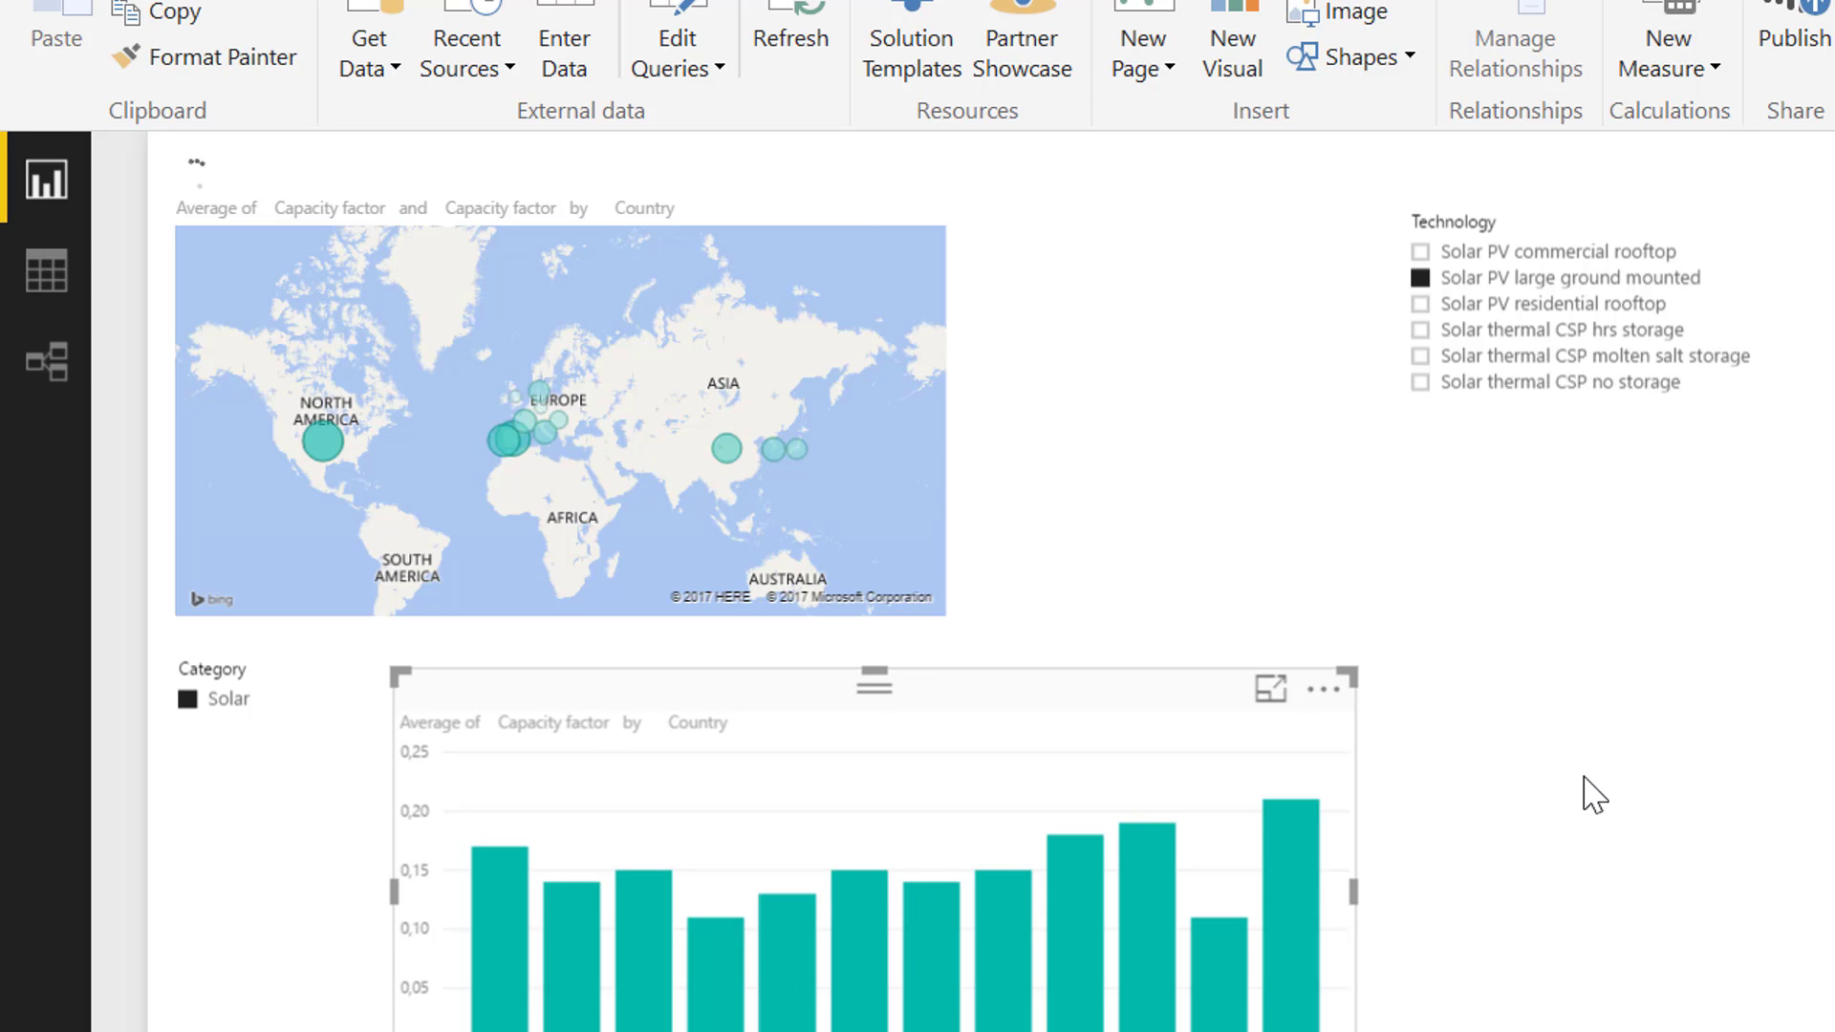
click(1584, 778)
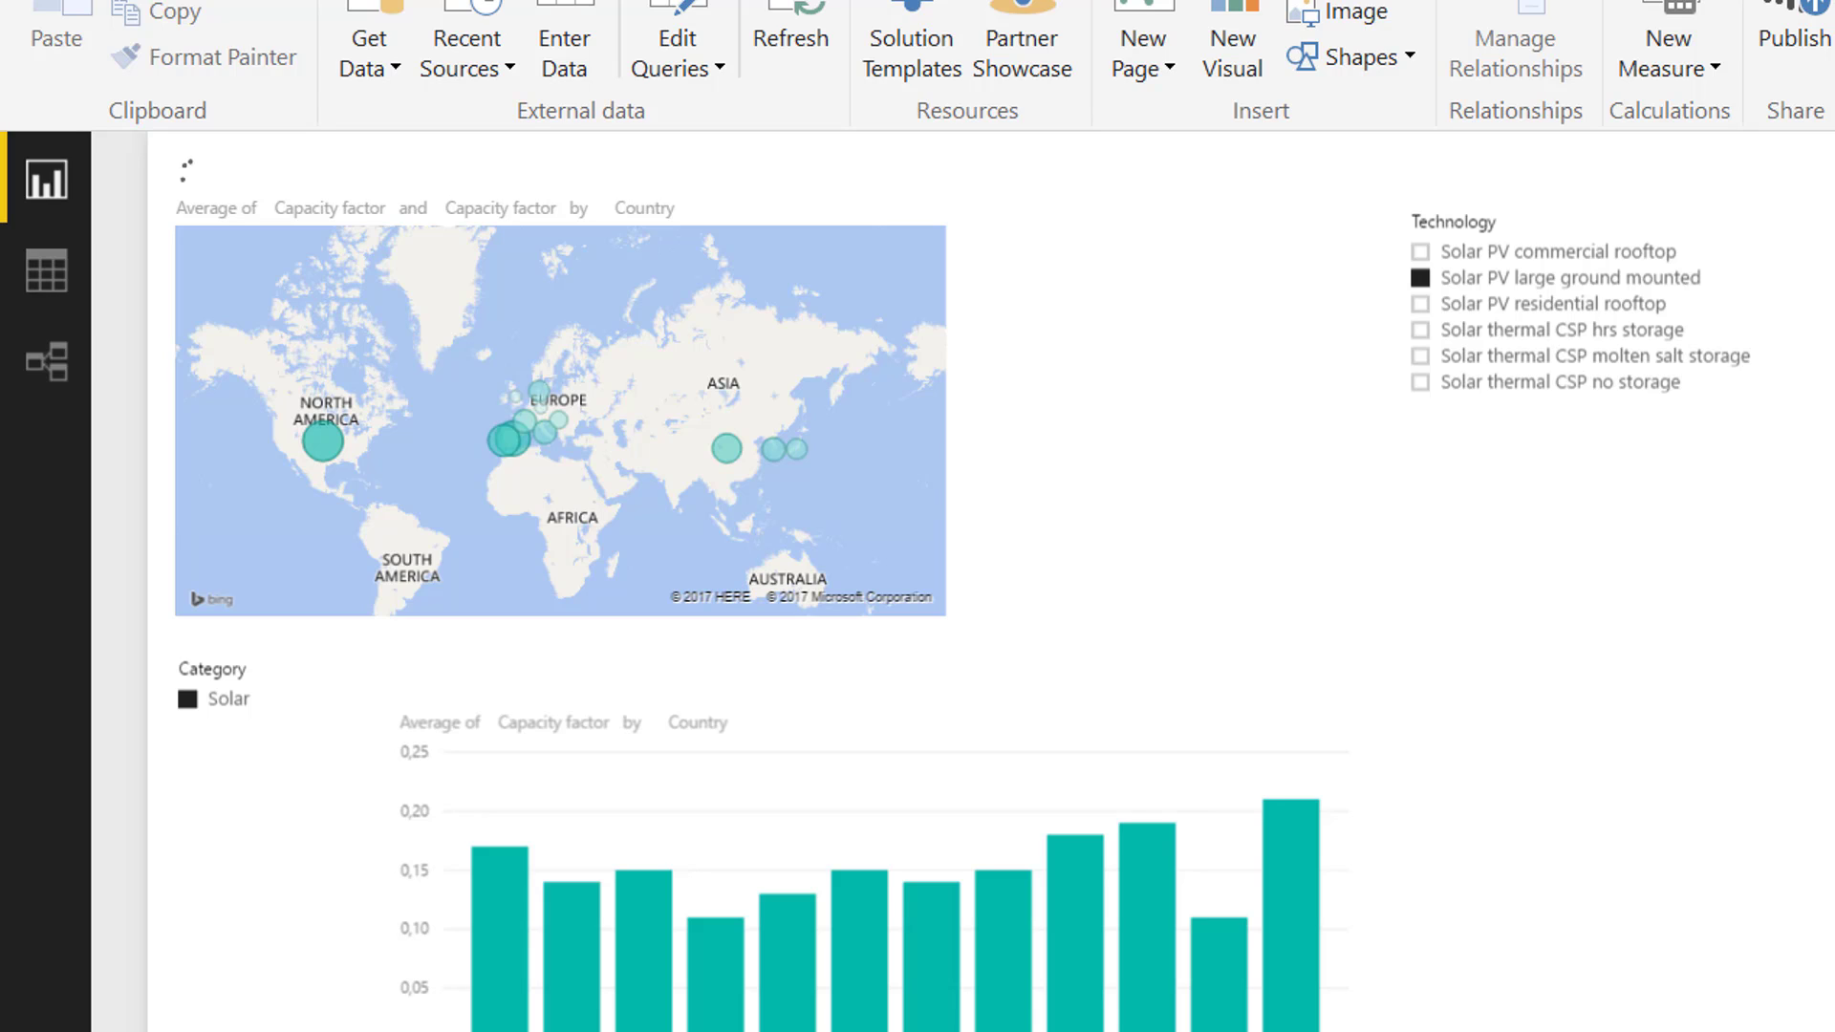
Replace Capacity factor with Overnight cost USD/kWe as the column chart's value and set its aggregation to Average
drag(1831, 965, 770, 1003)
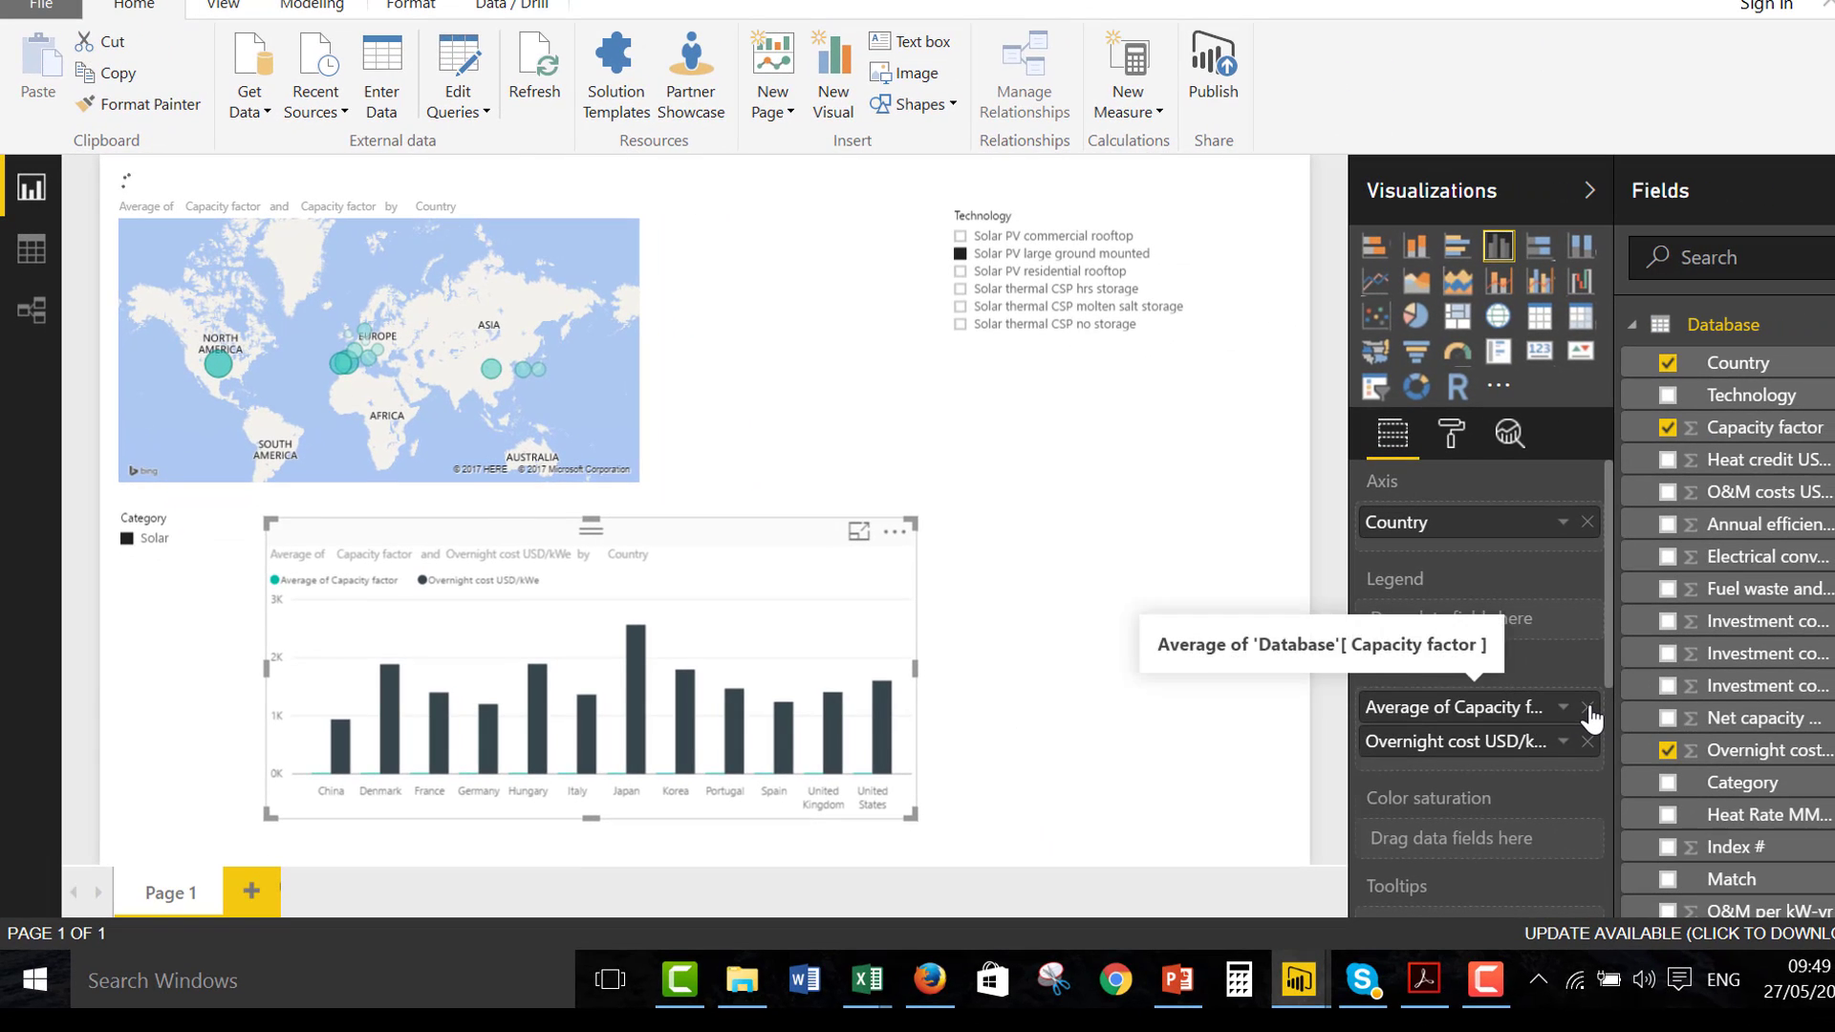
click(1587, 708)
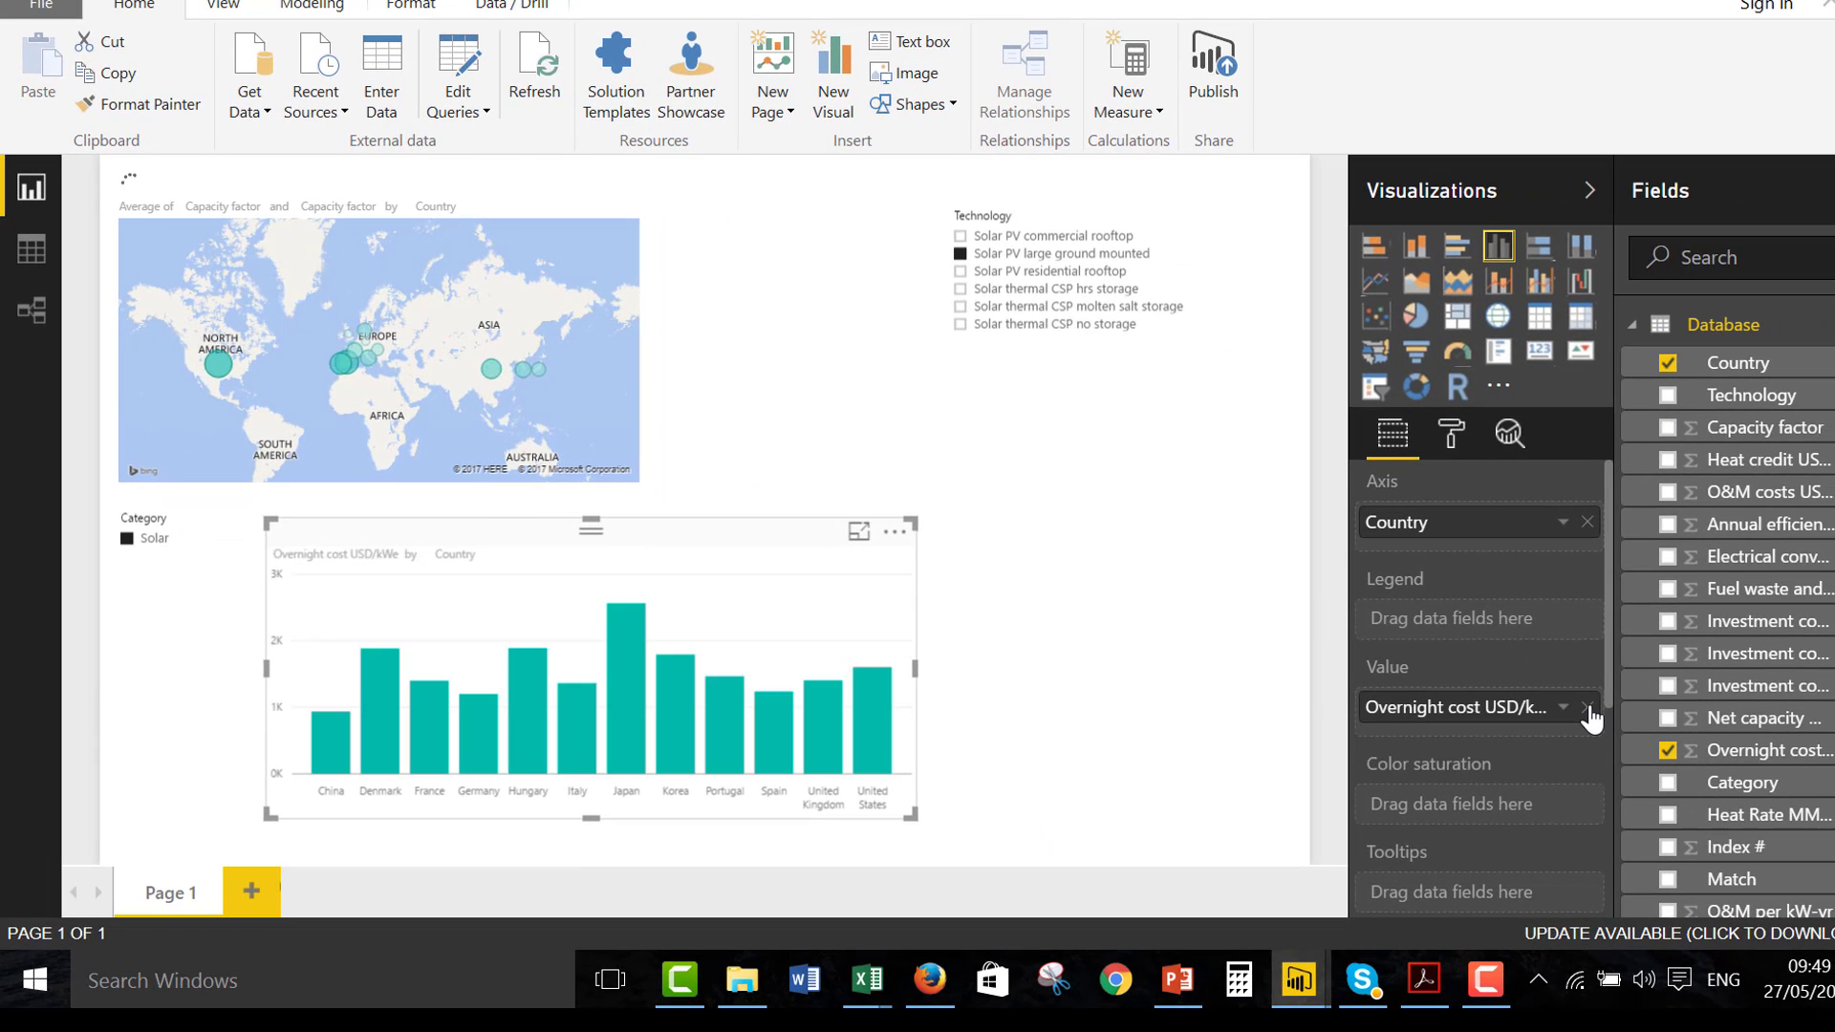
click(1564, 708)
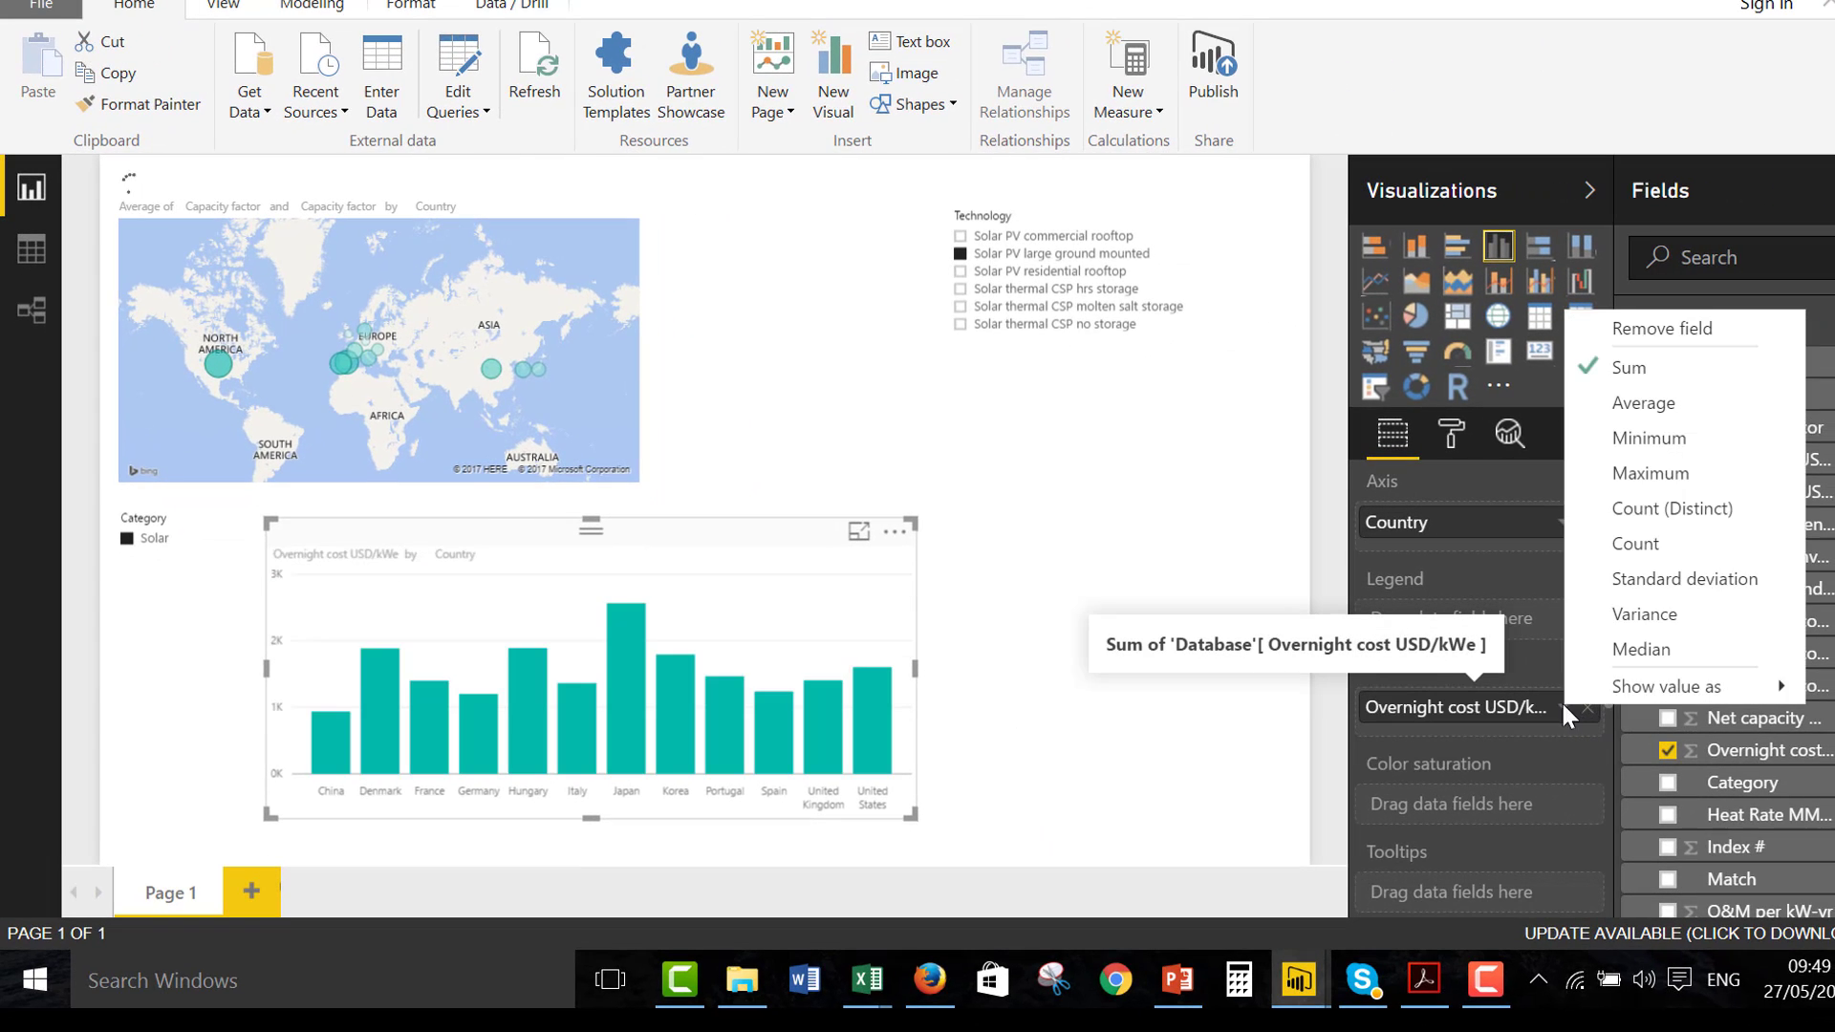
click(1630, 406)
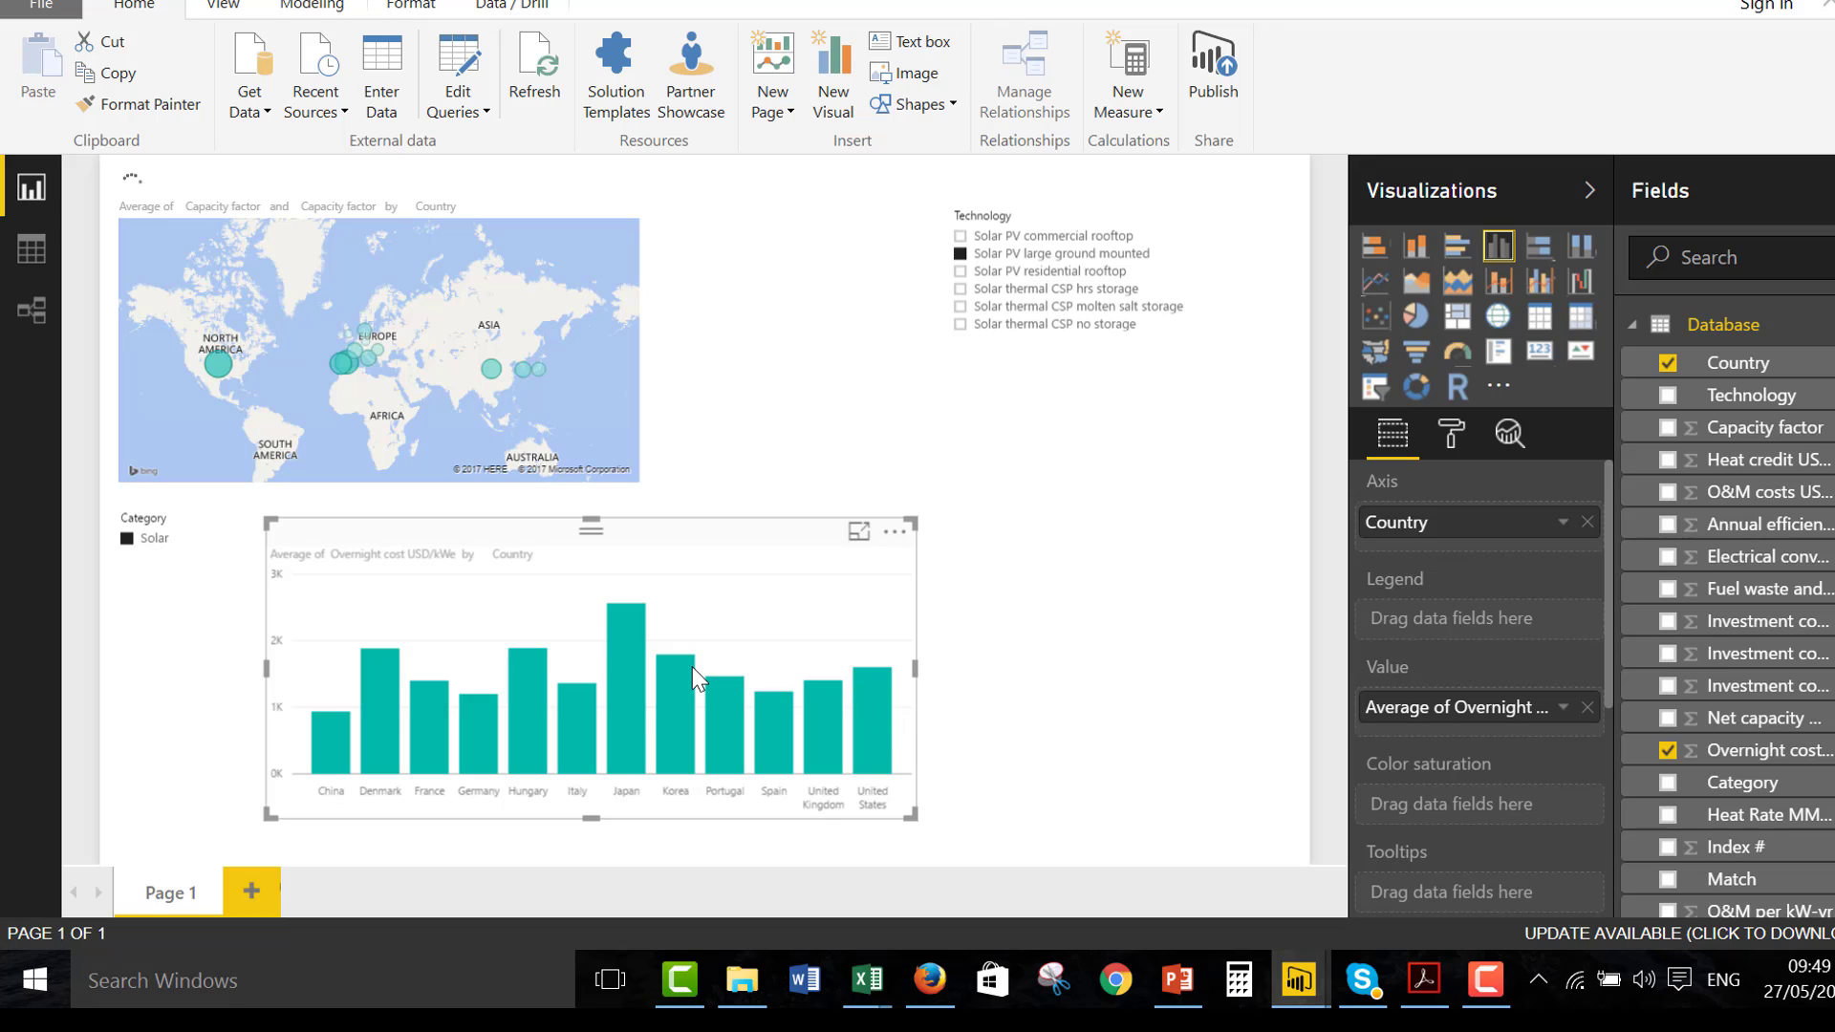
mouse_move(692, 667)
mouse_move(316, 726)
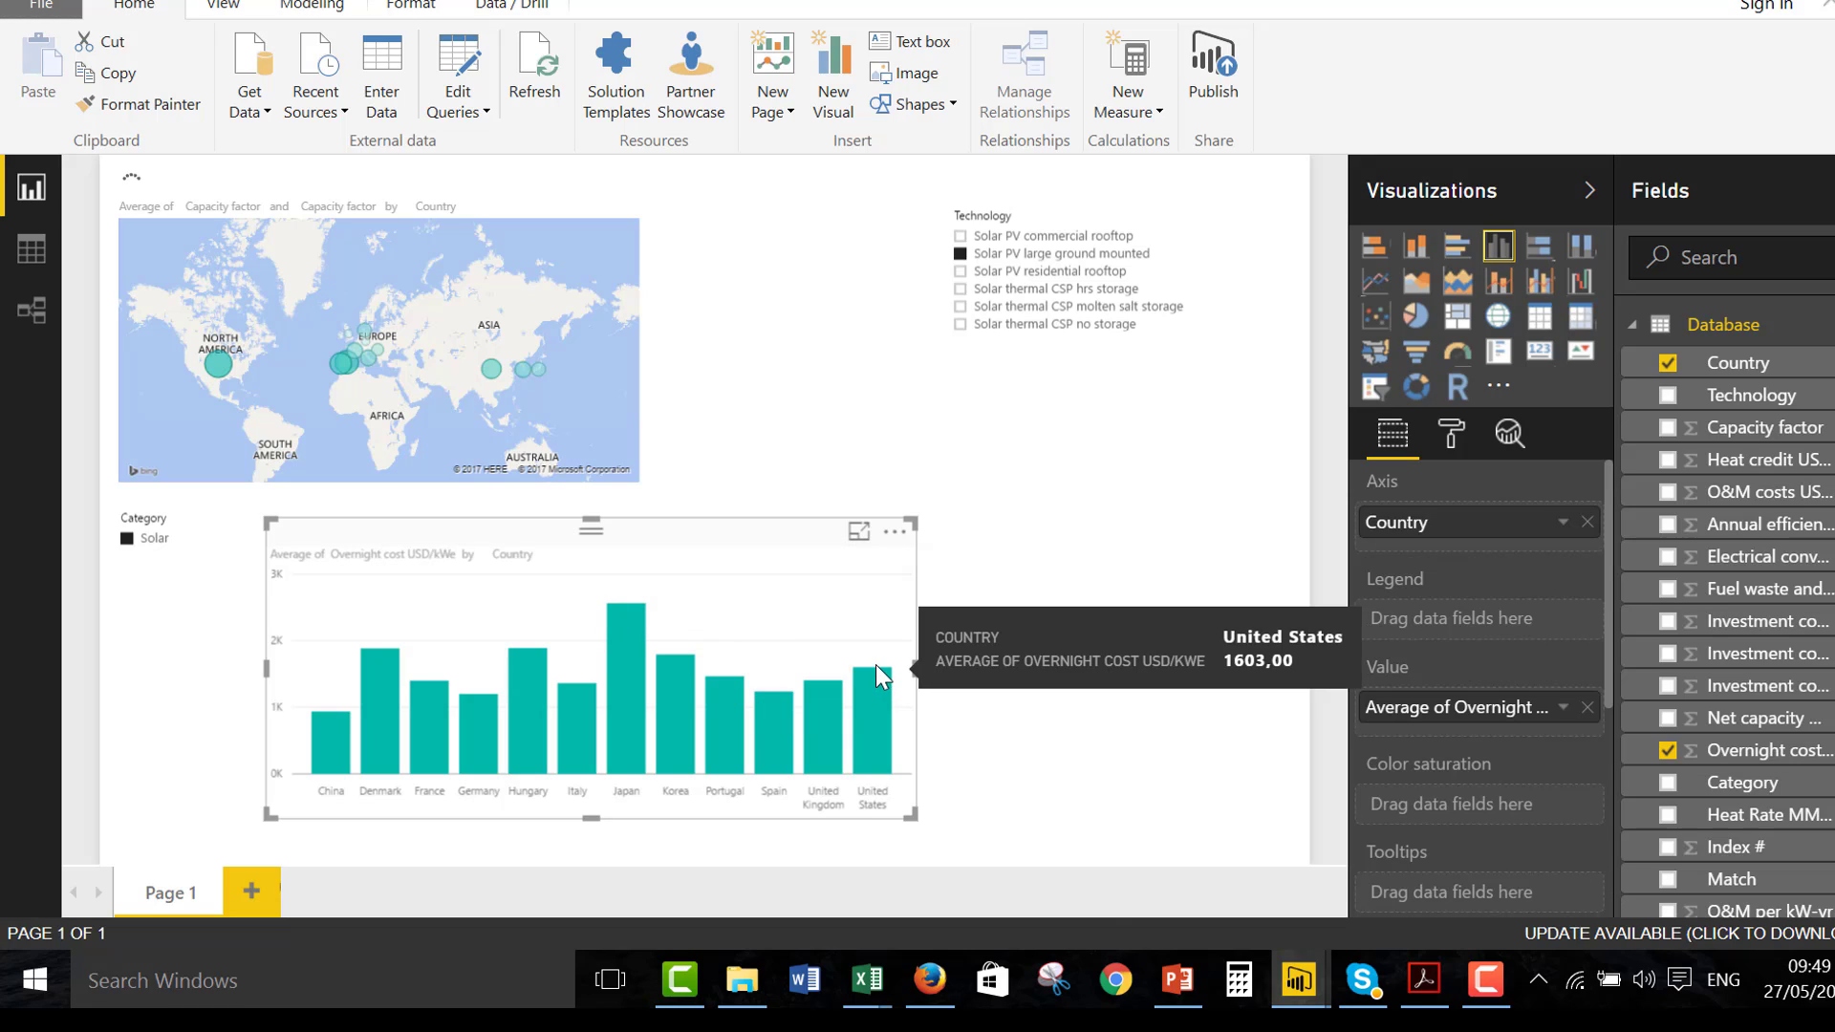
Filter the report to Solar PV commercial rooftop with the Technology slicer
mouse_move(875, 697)
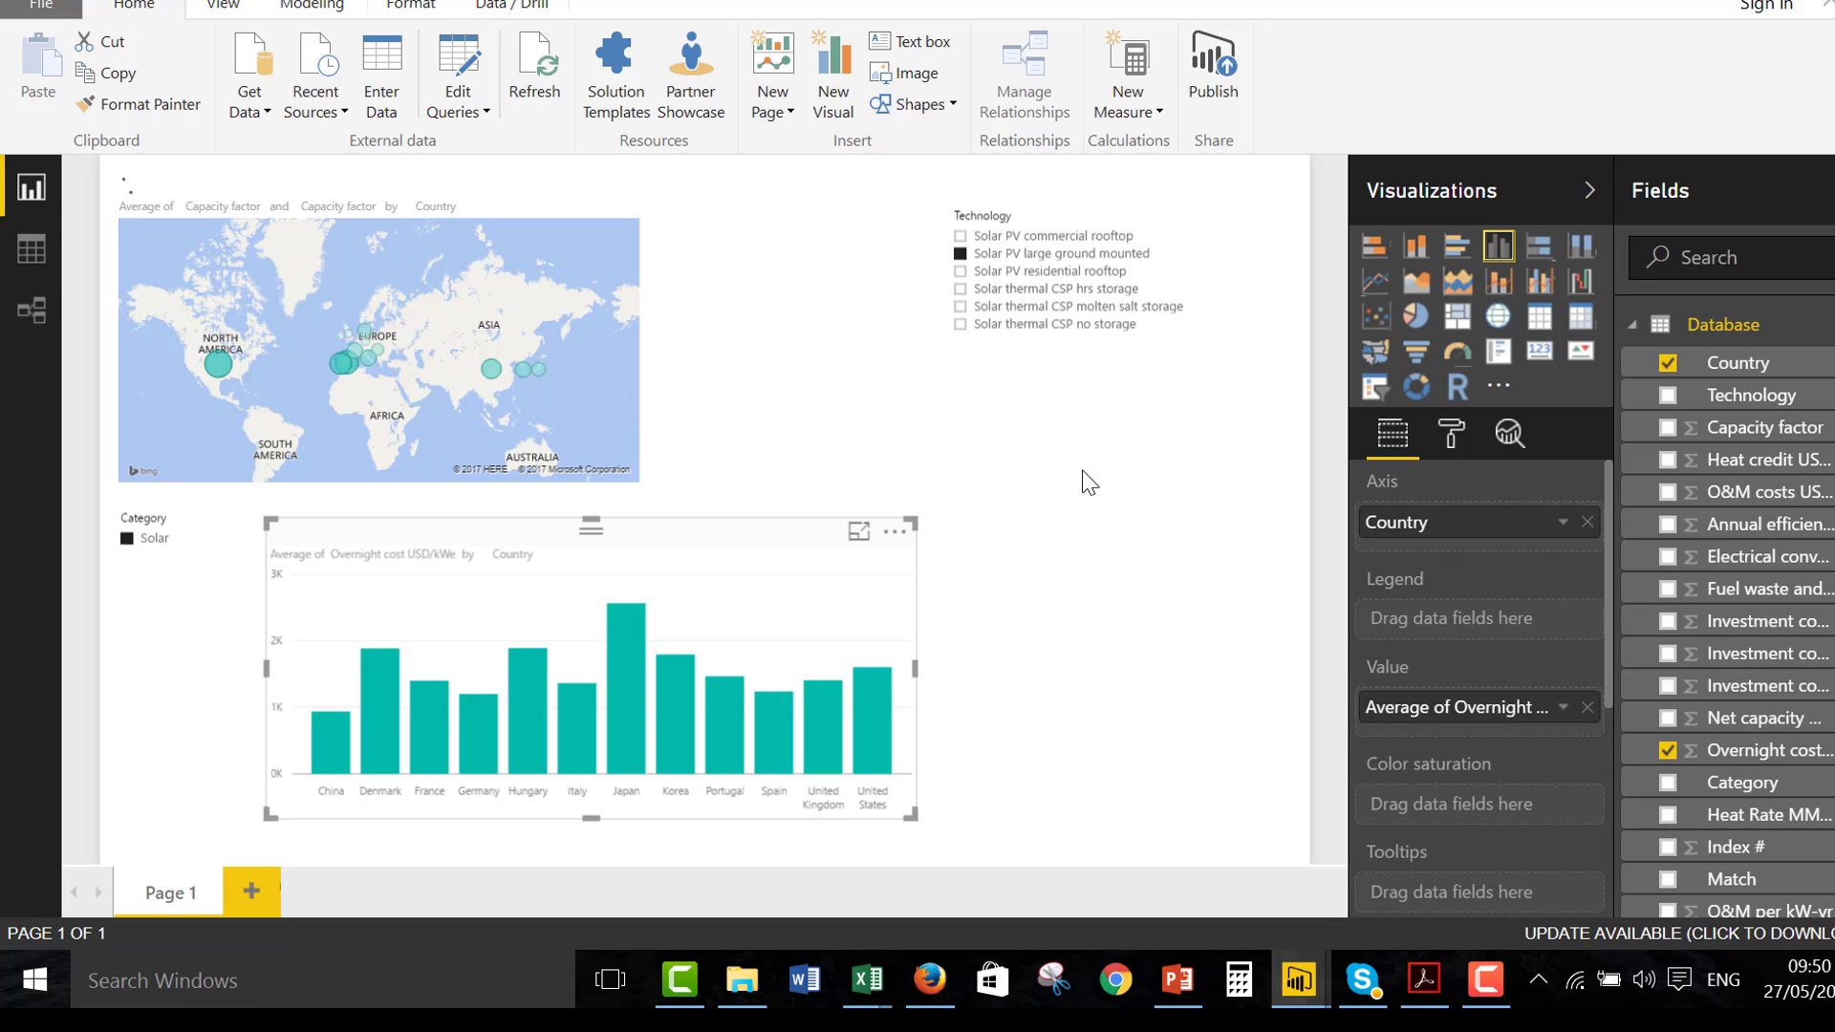
click(962, 239)
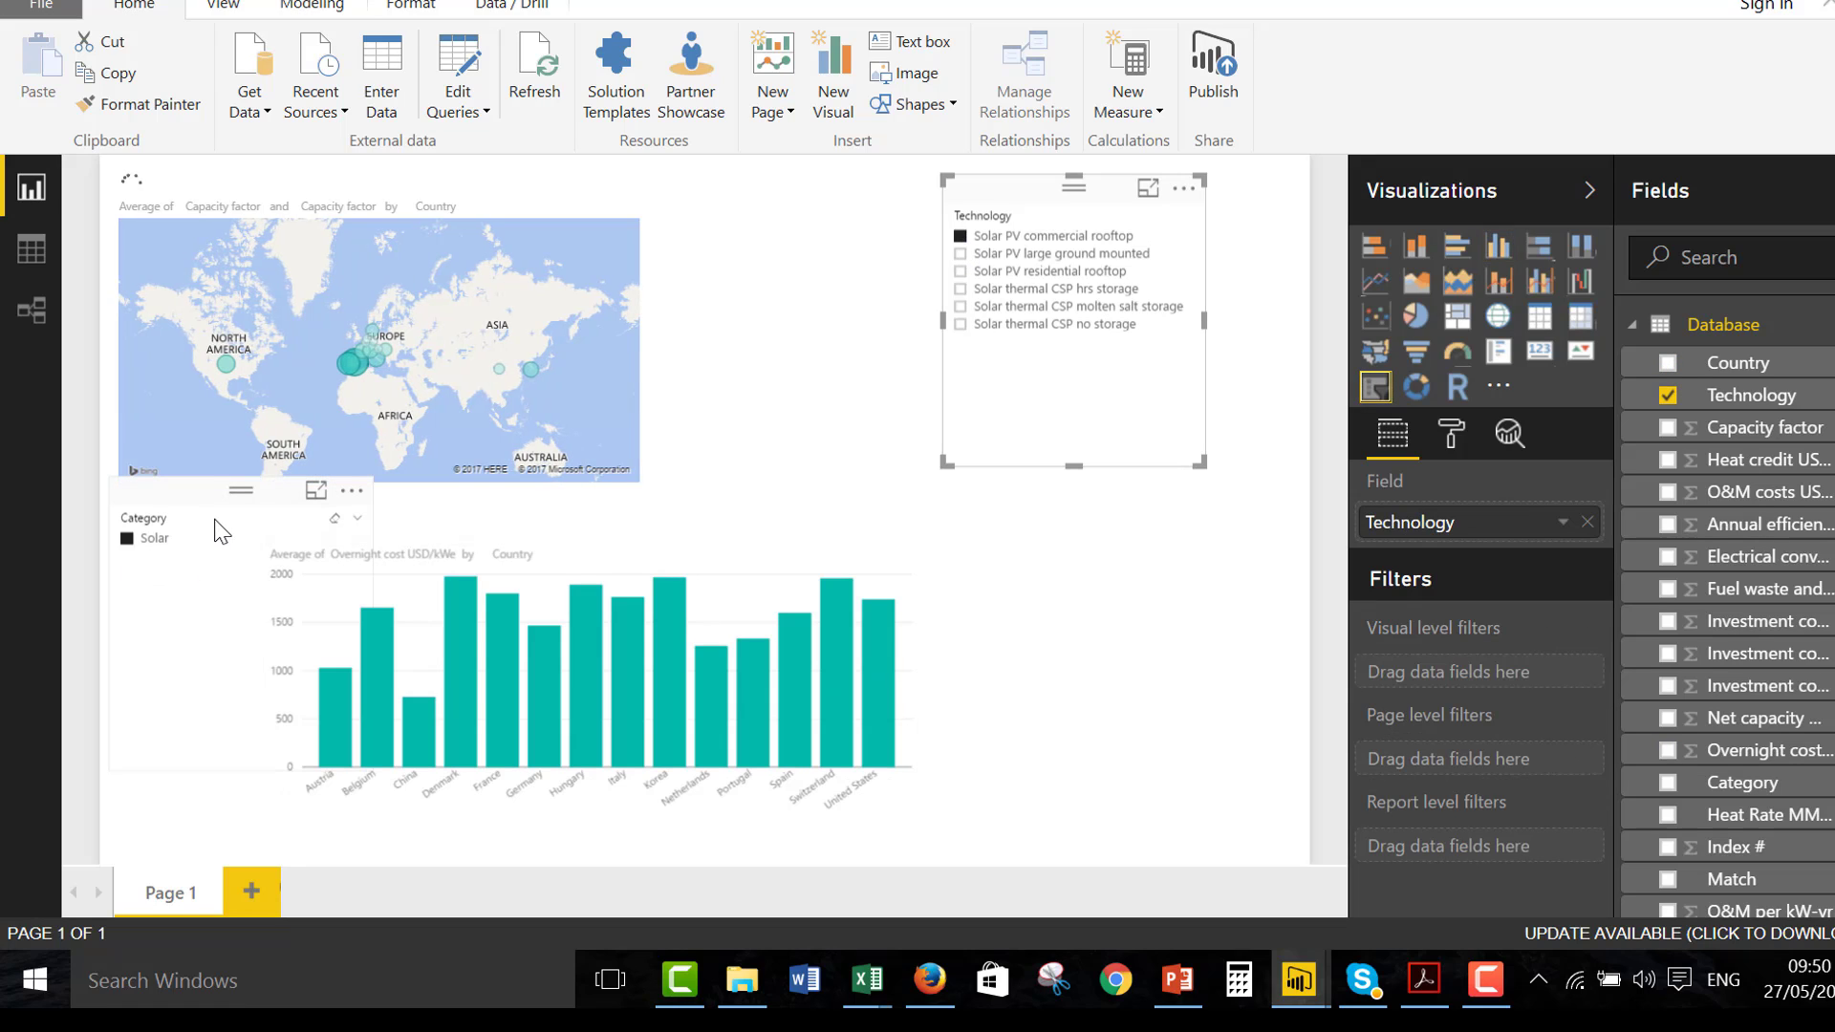
Clear the Solar selection in the Category slicer and change the slicer's style from list to dropdown
click(176, 538)
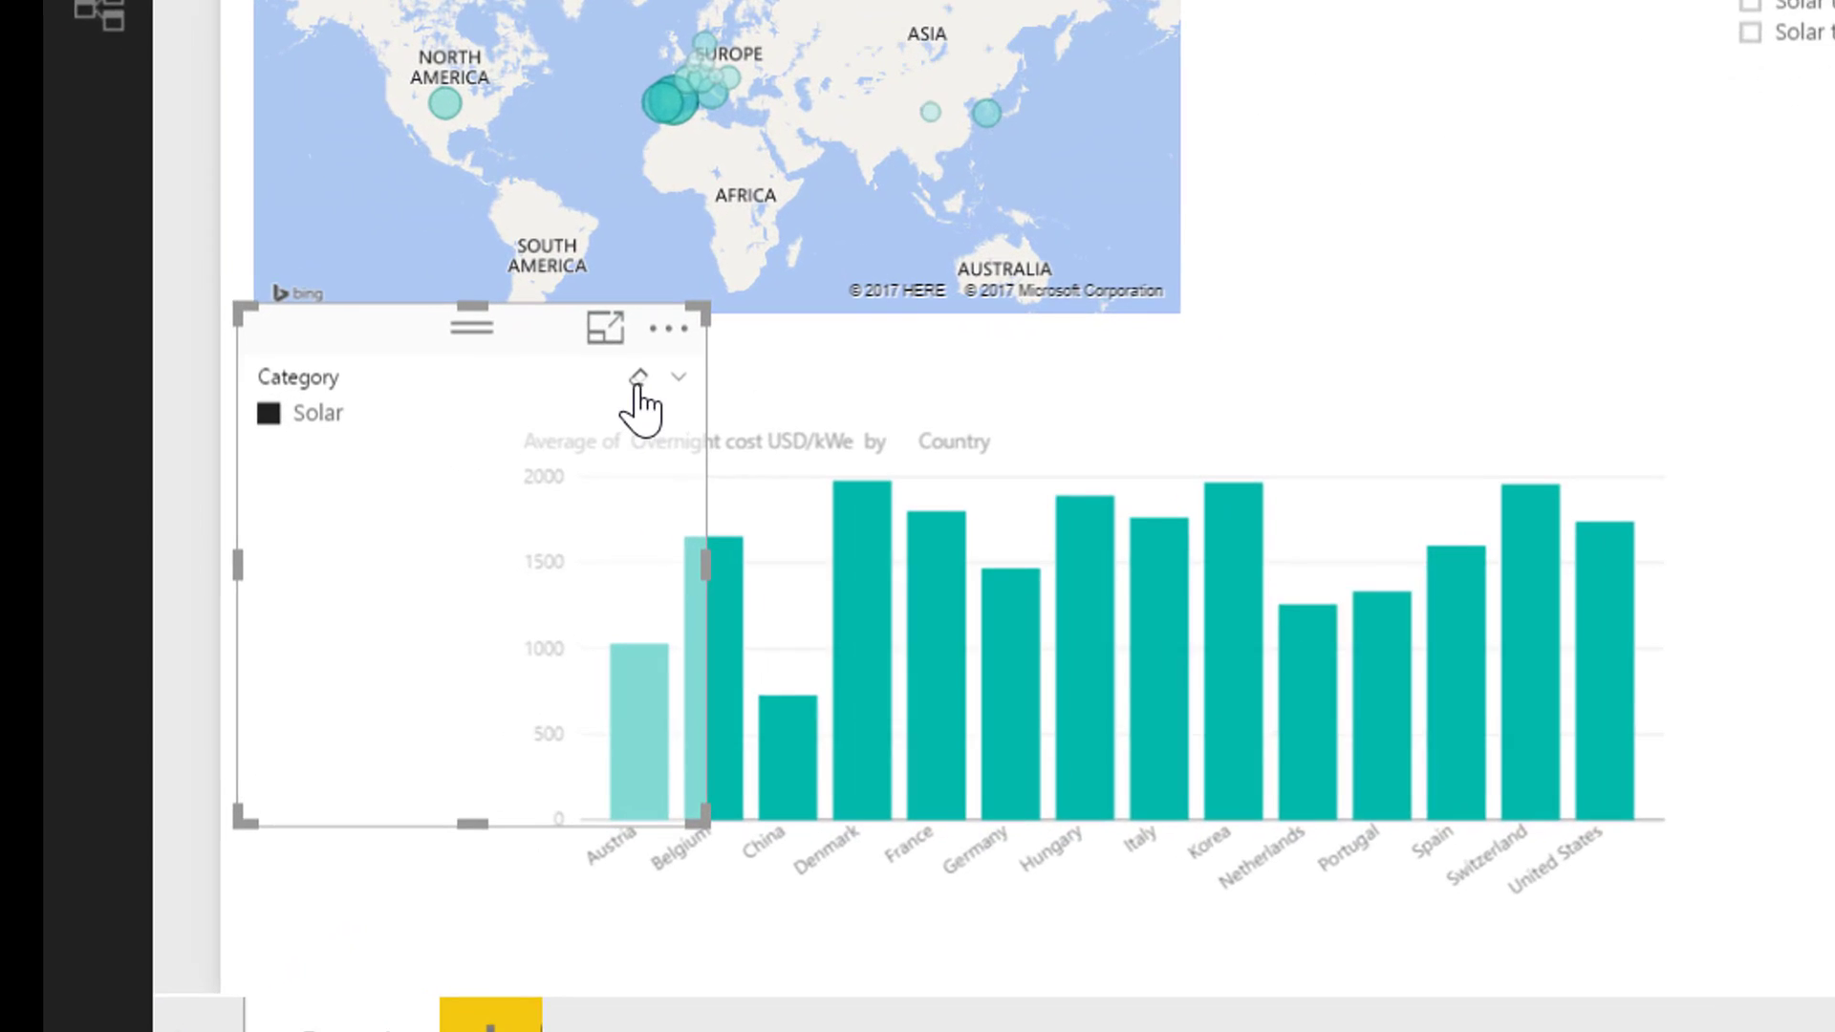
click(666, 373)
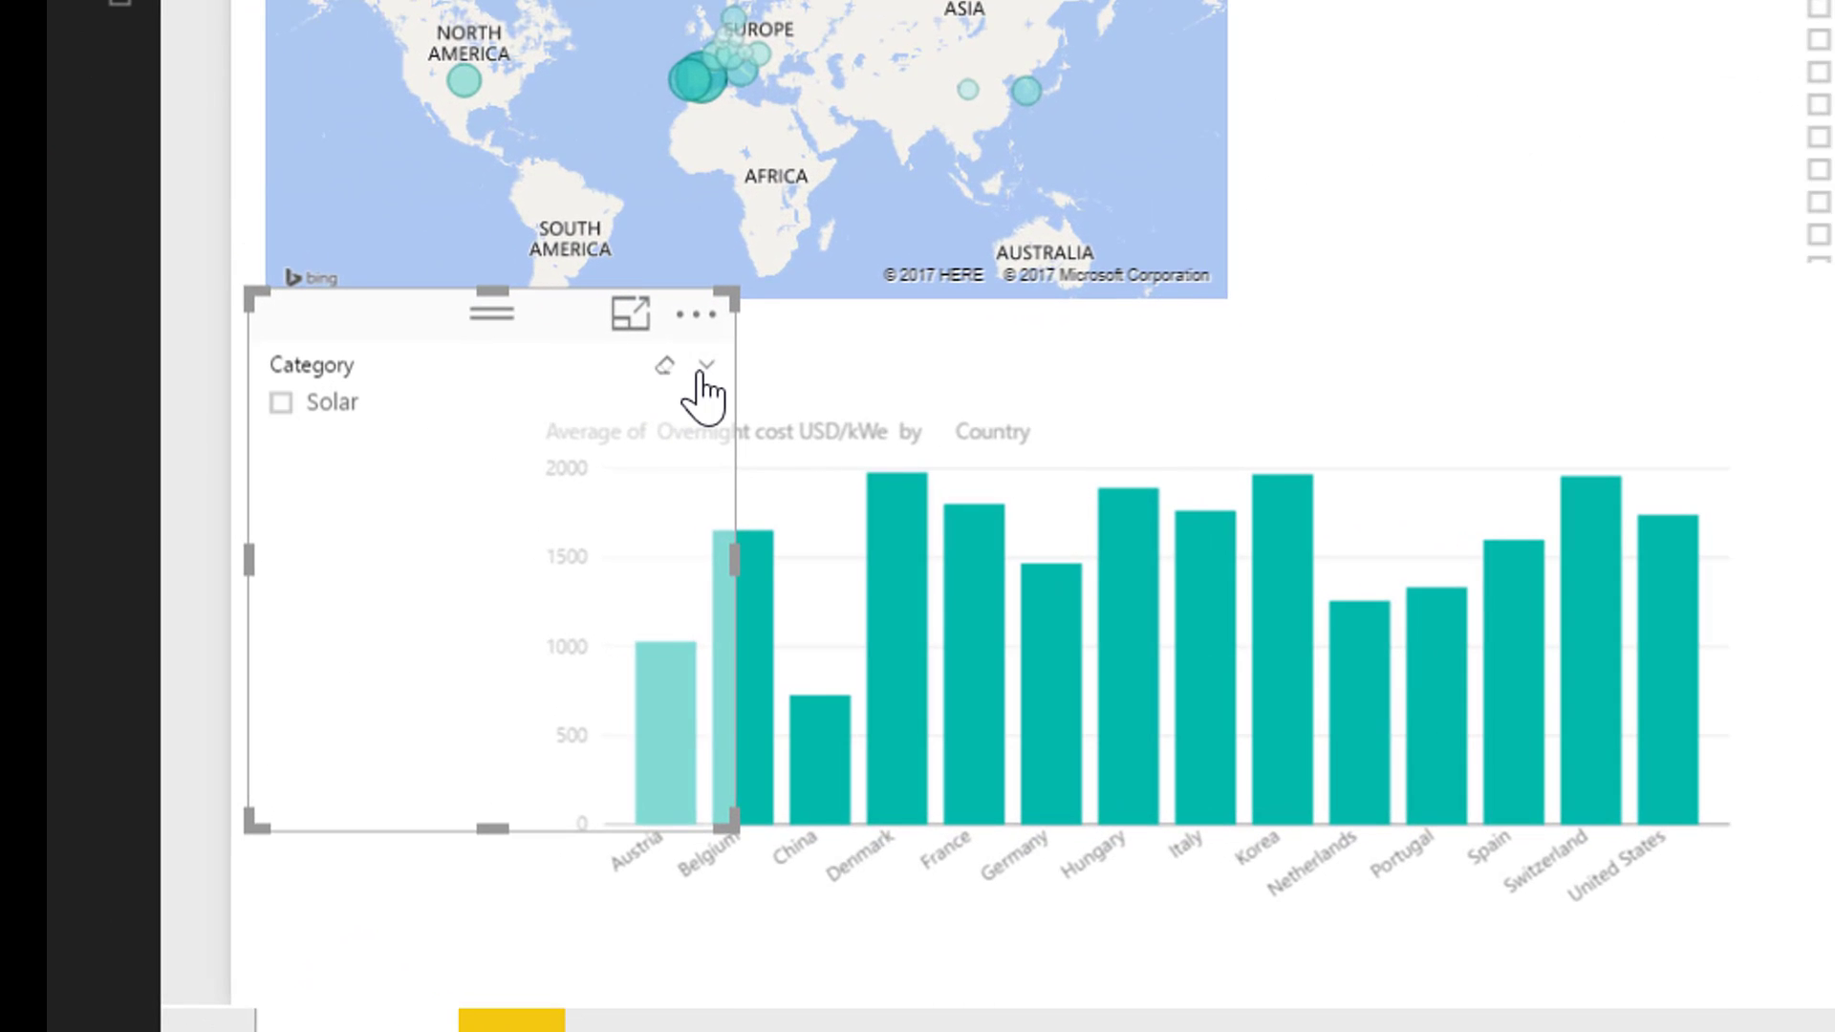
click(703, 371)
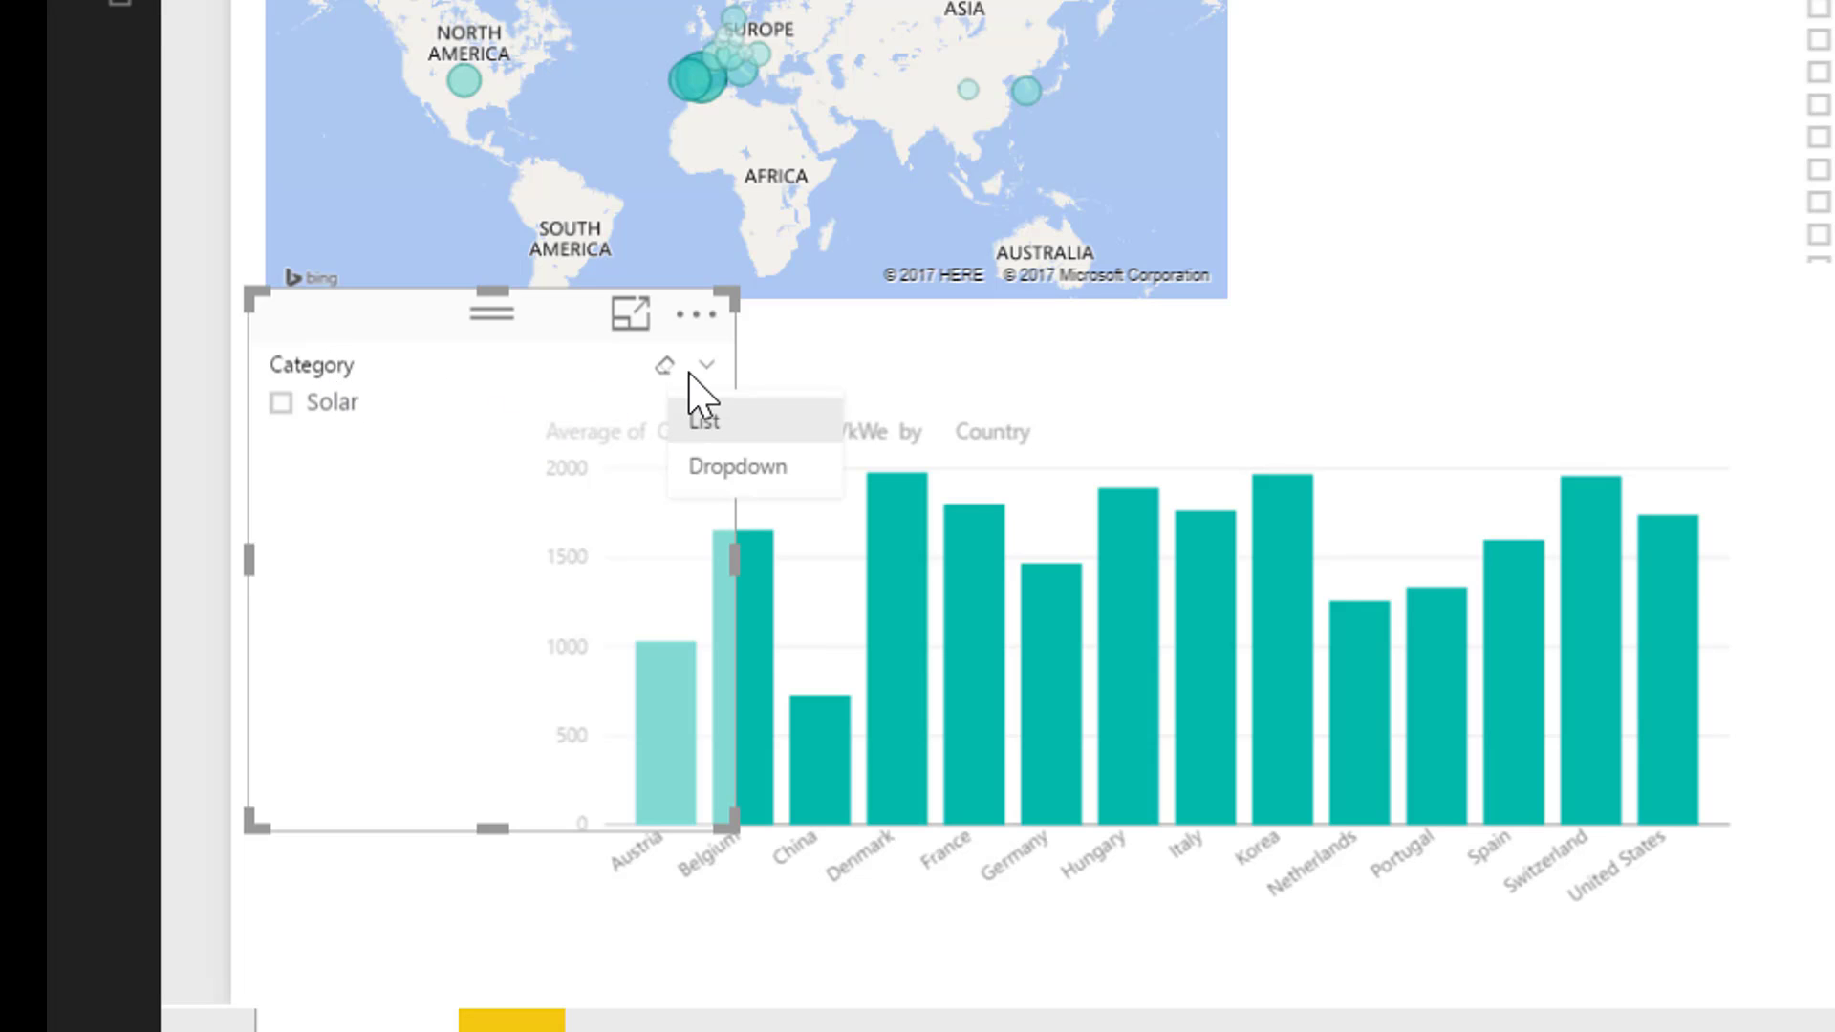
click(665, 356)
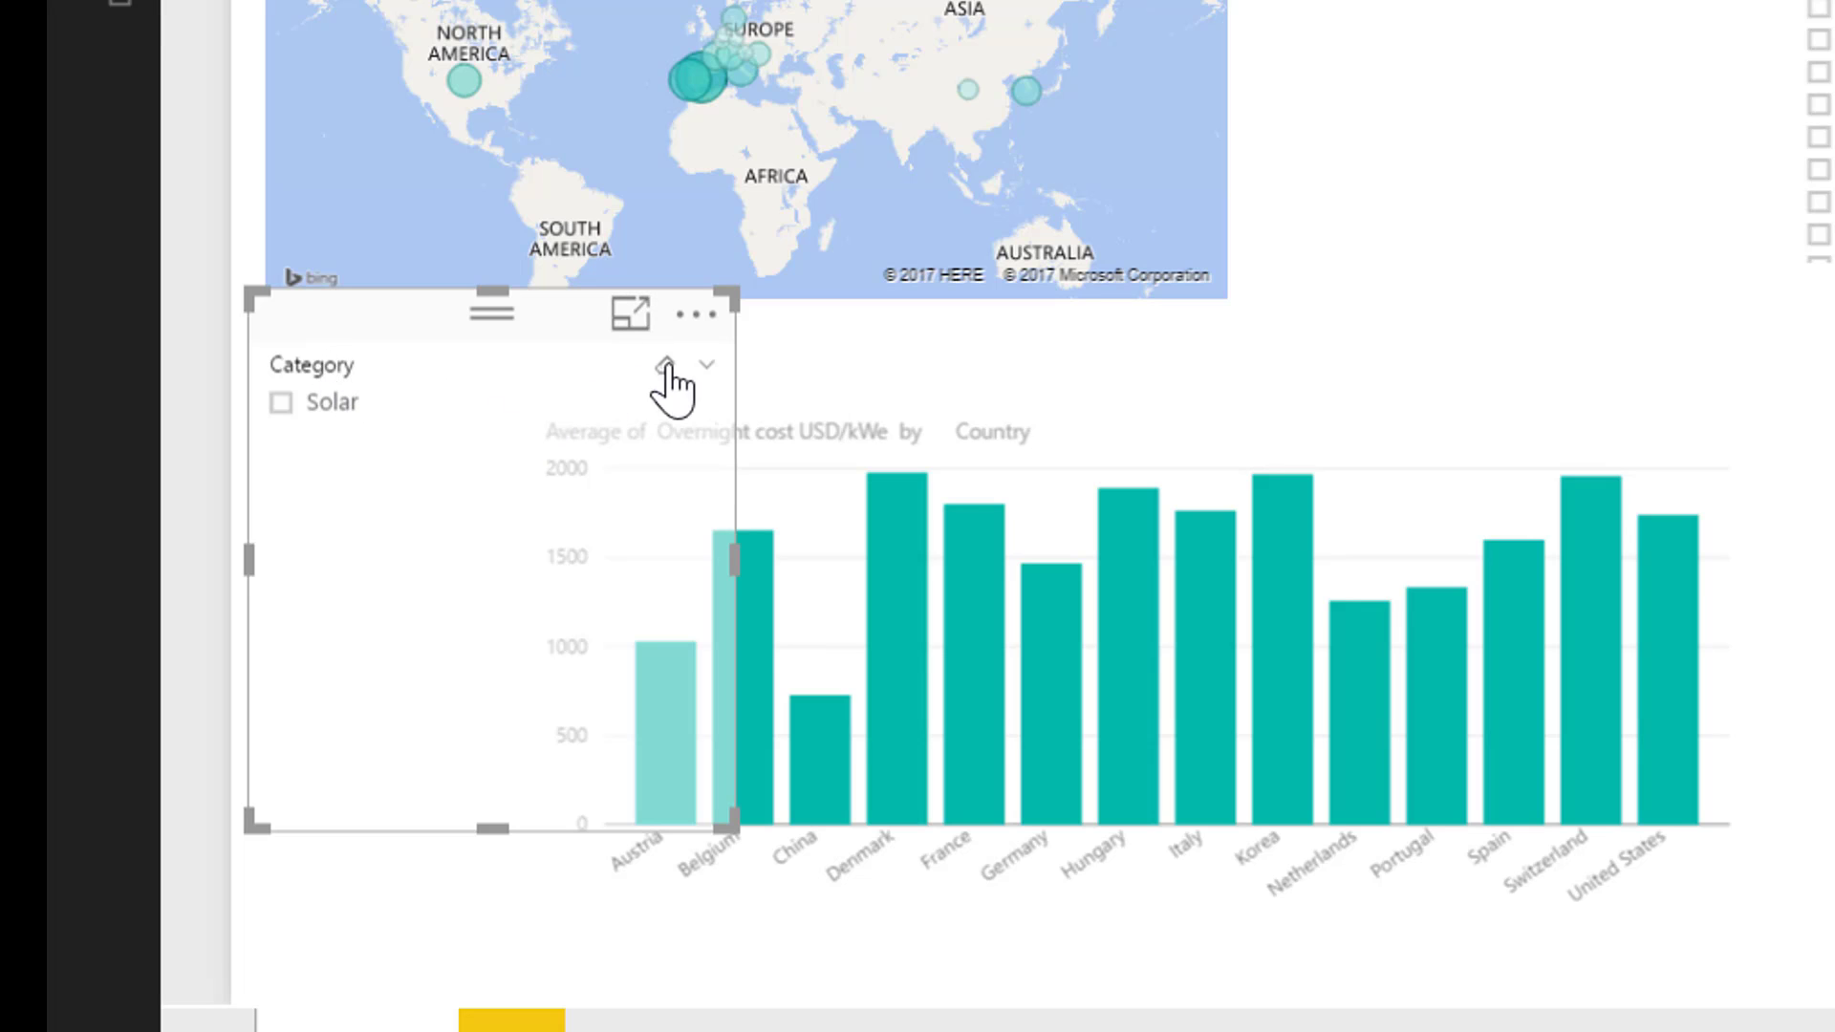
click(706, 367)
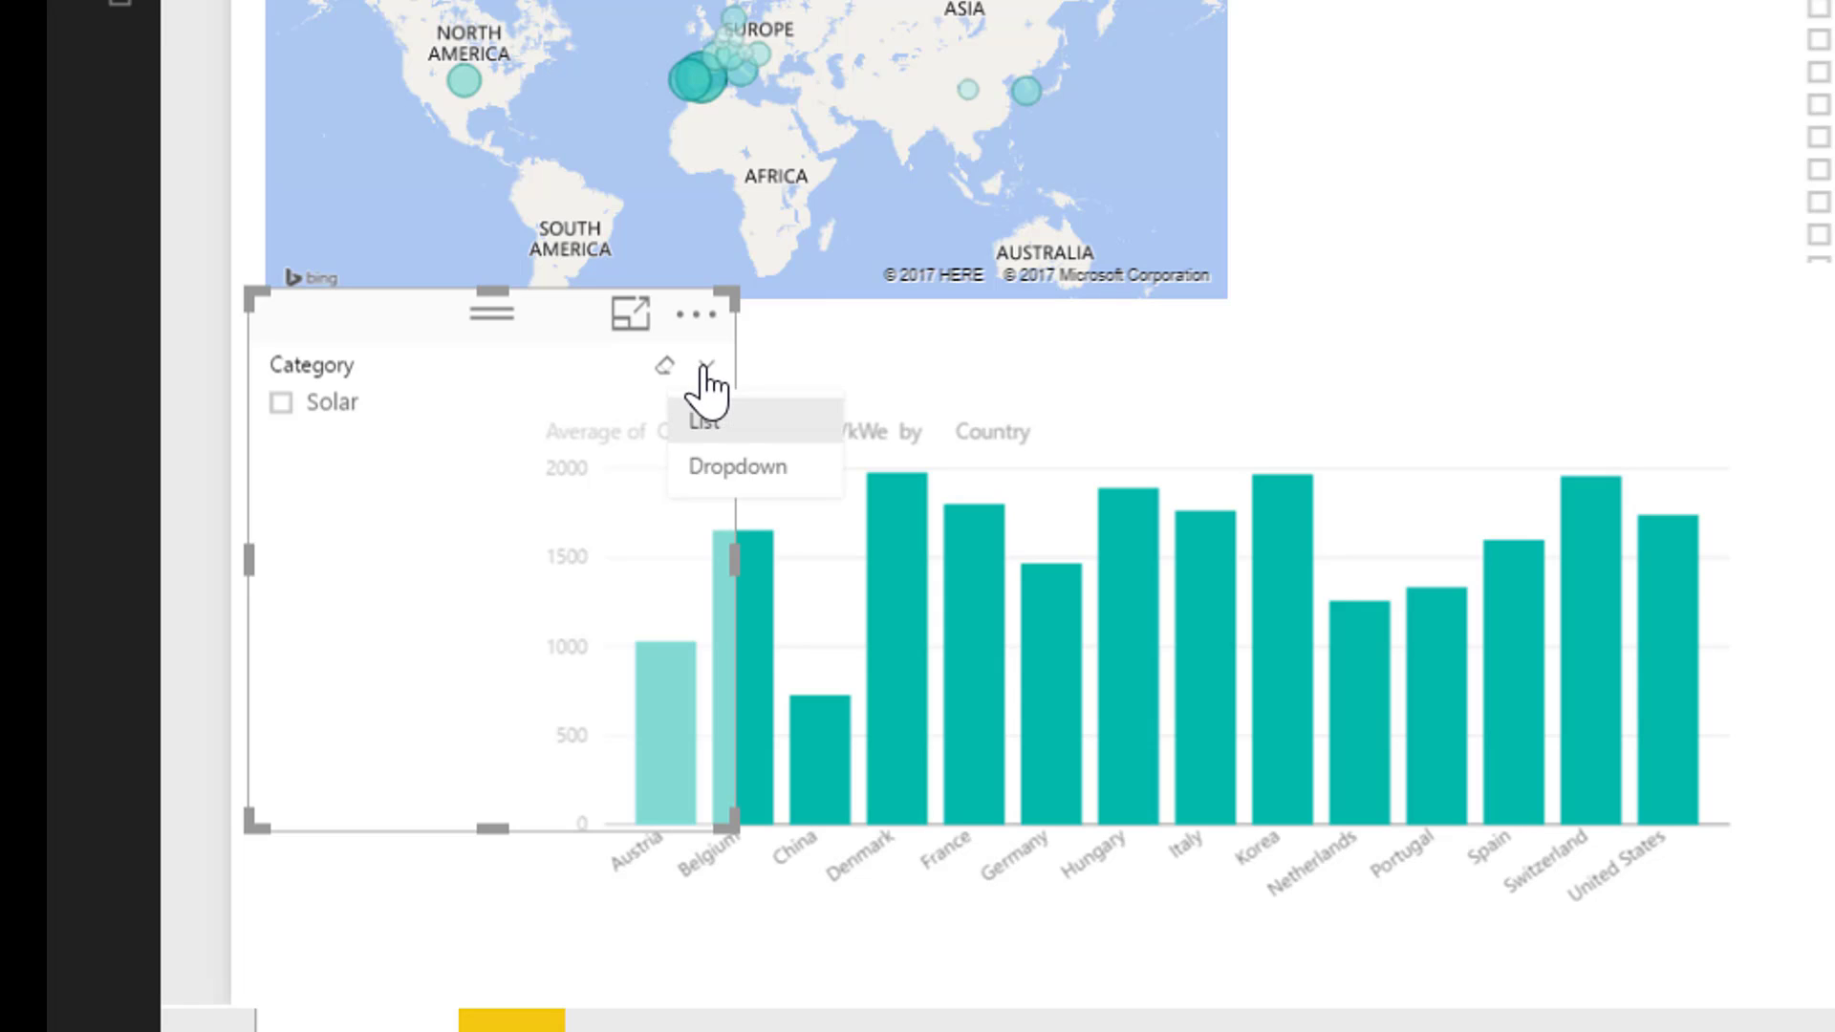
click(729, 473)
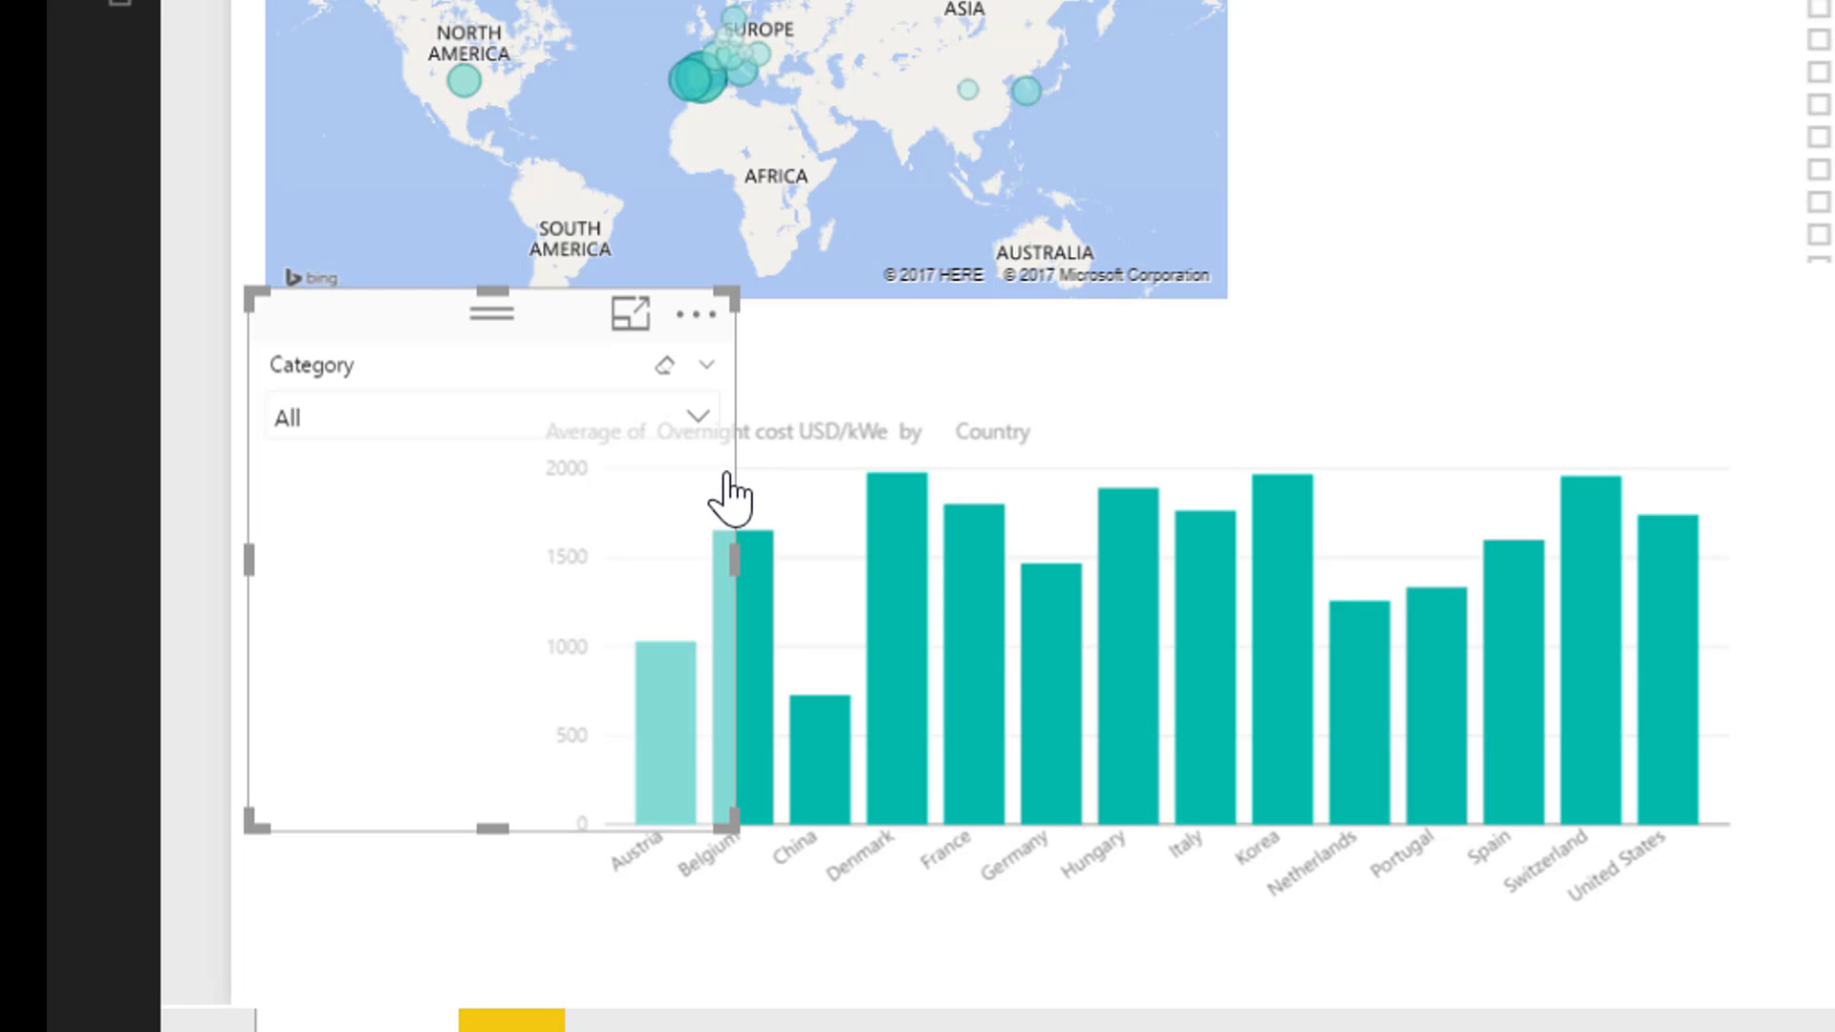
click(304, 421)
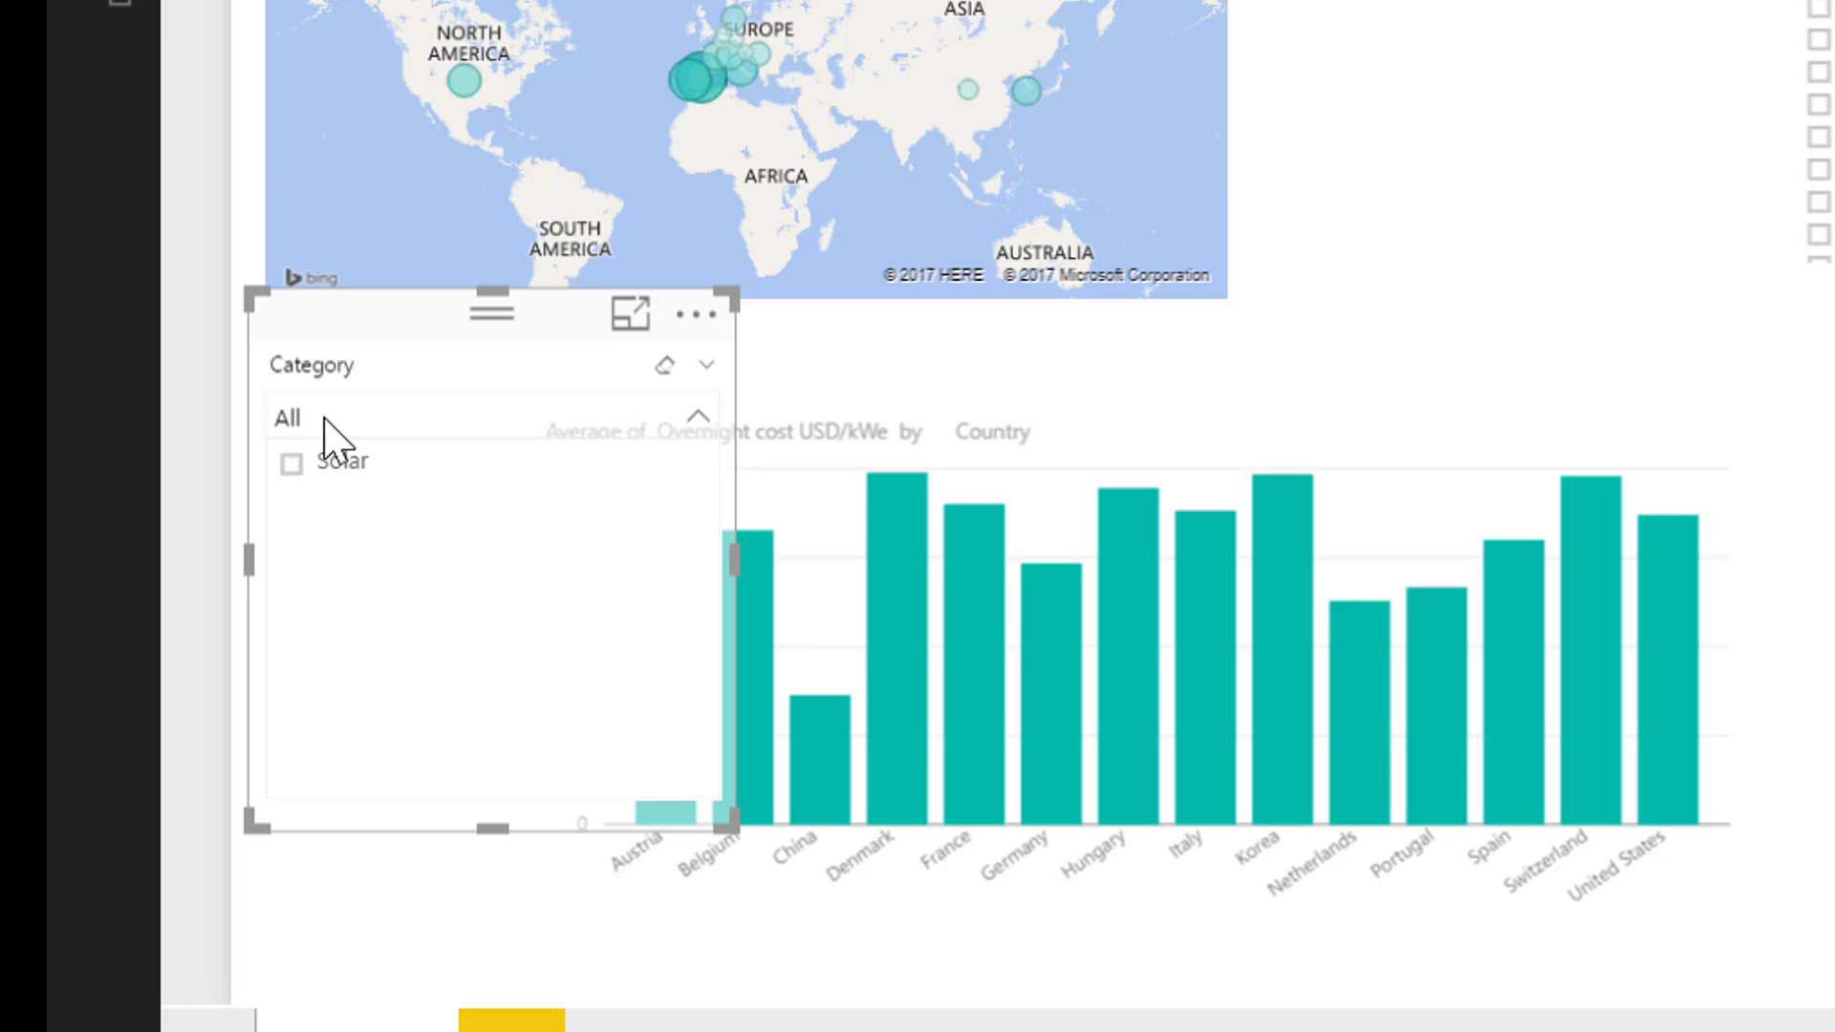
click(324, 419)
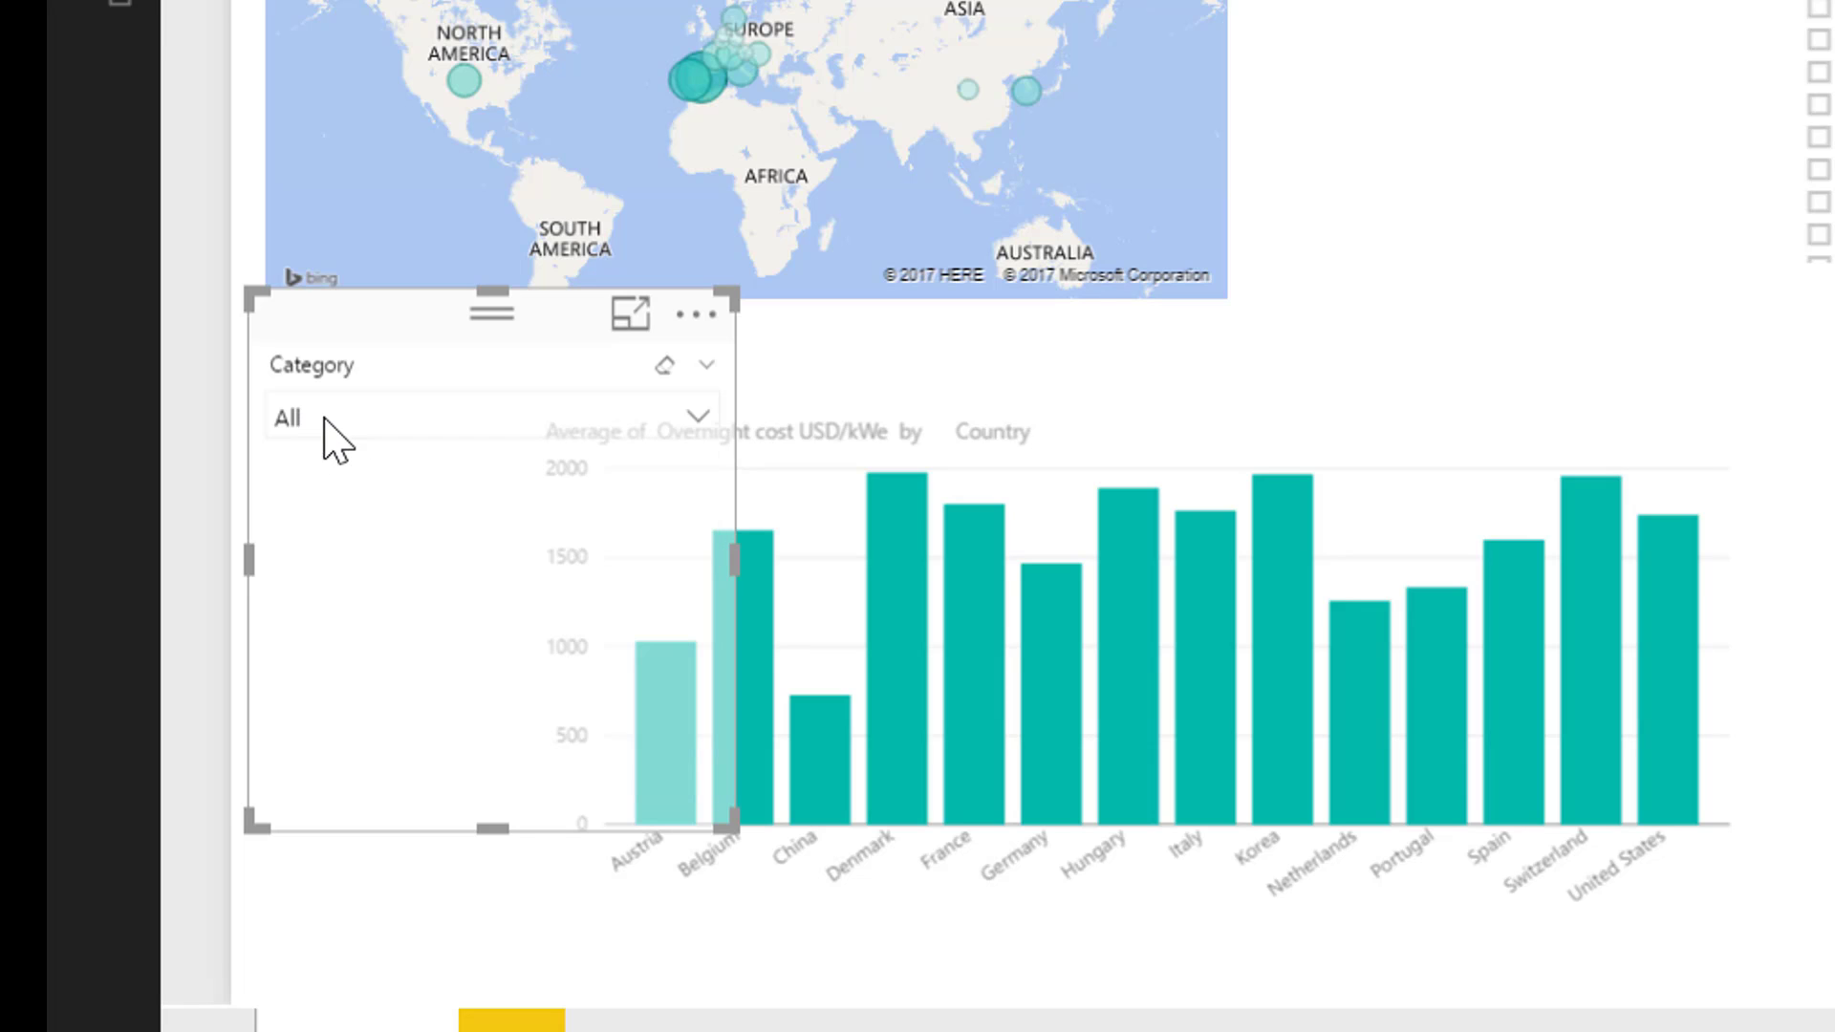
click(700, 420)
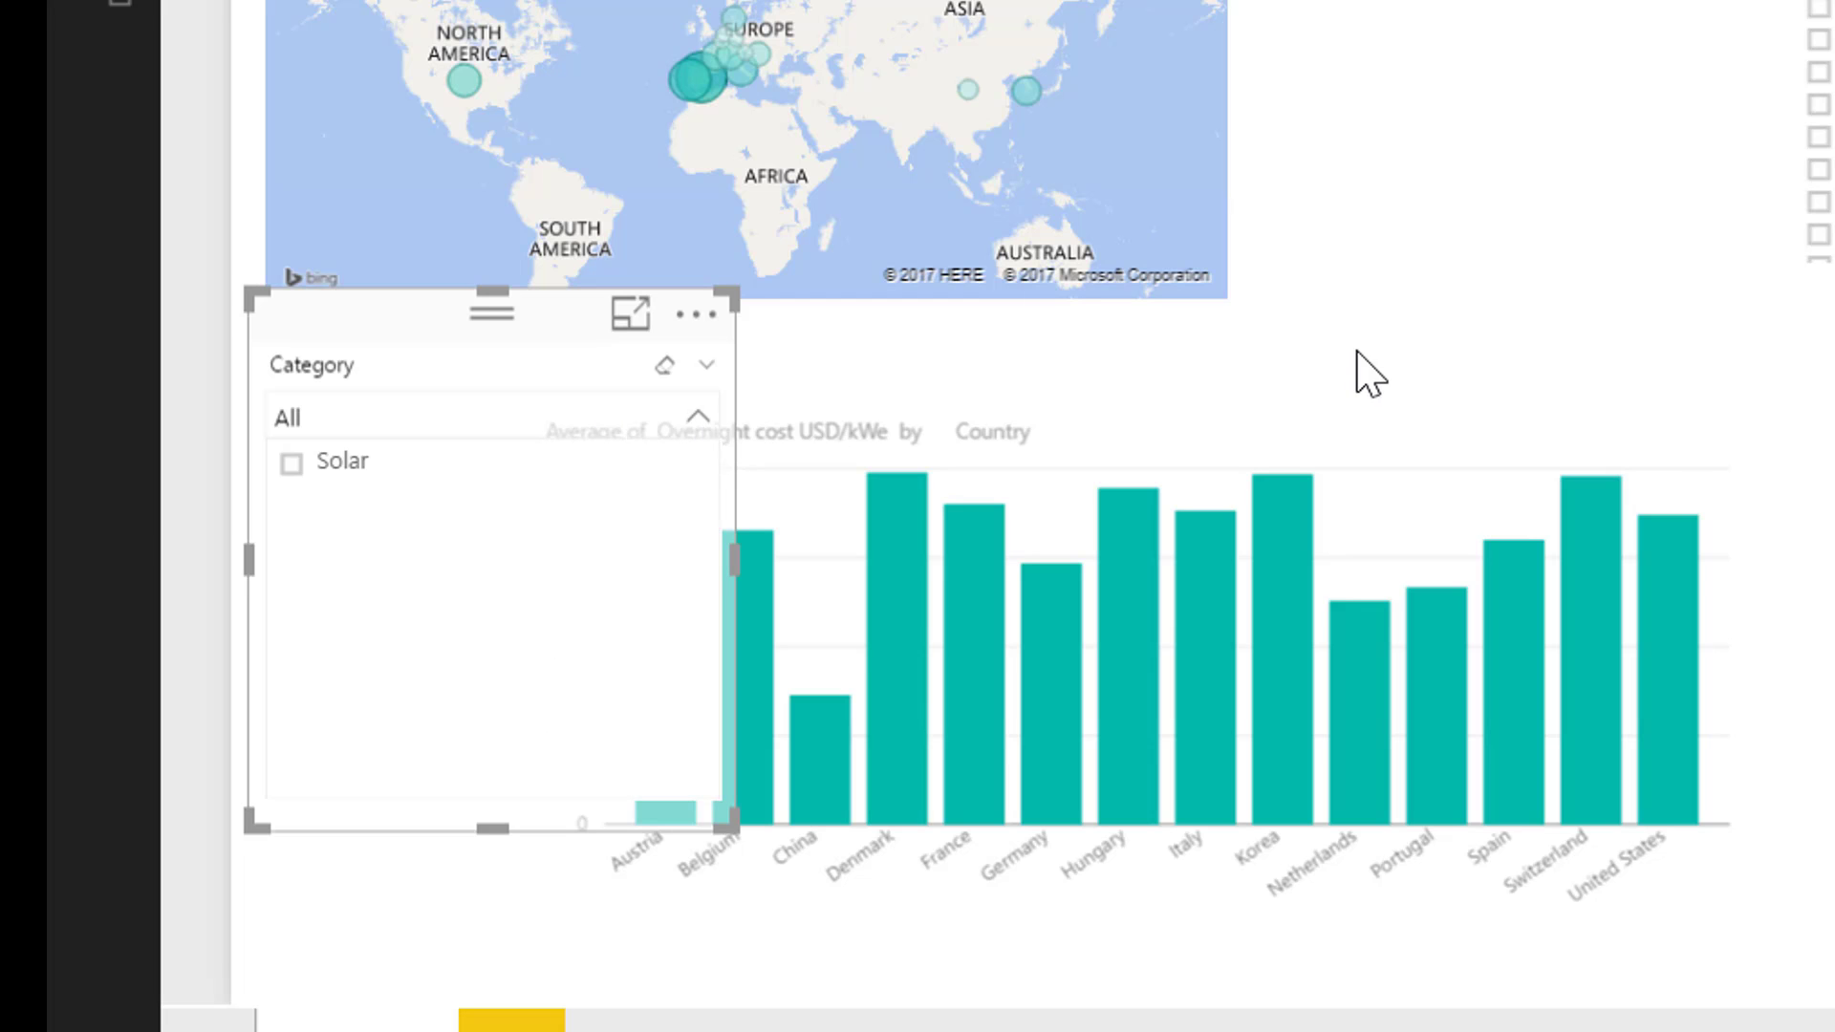
Delete the Technology slicer and filter the report to Coal with the Category slicer
click(1819, 73)
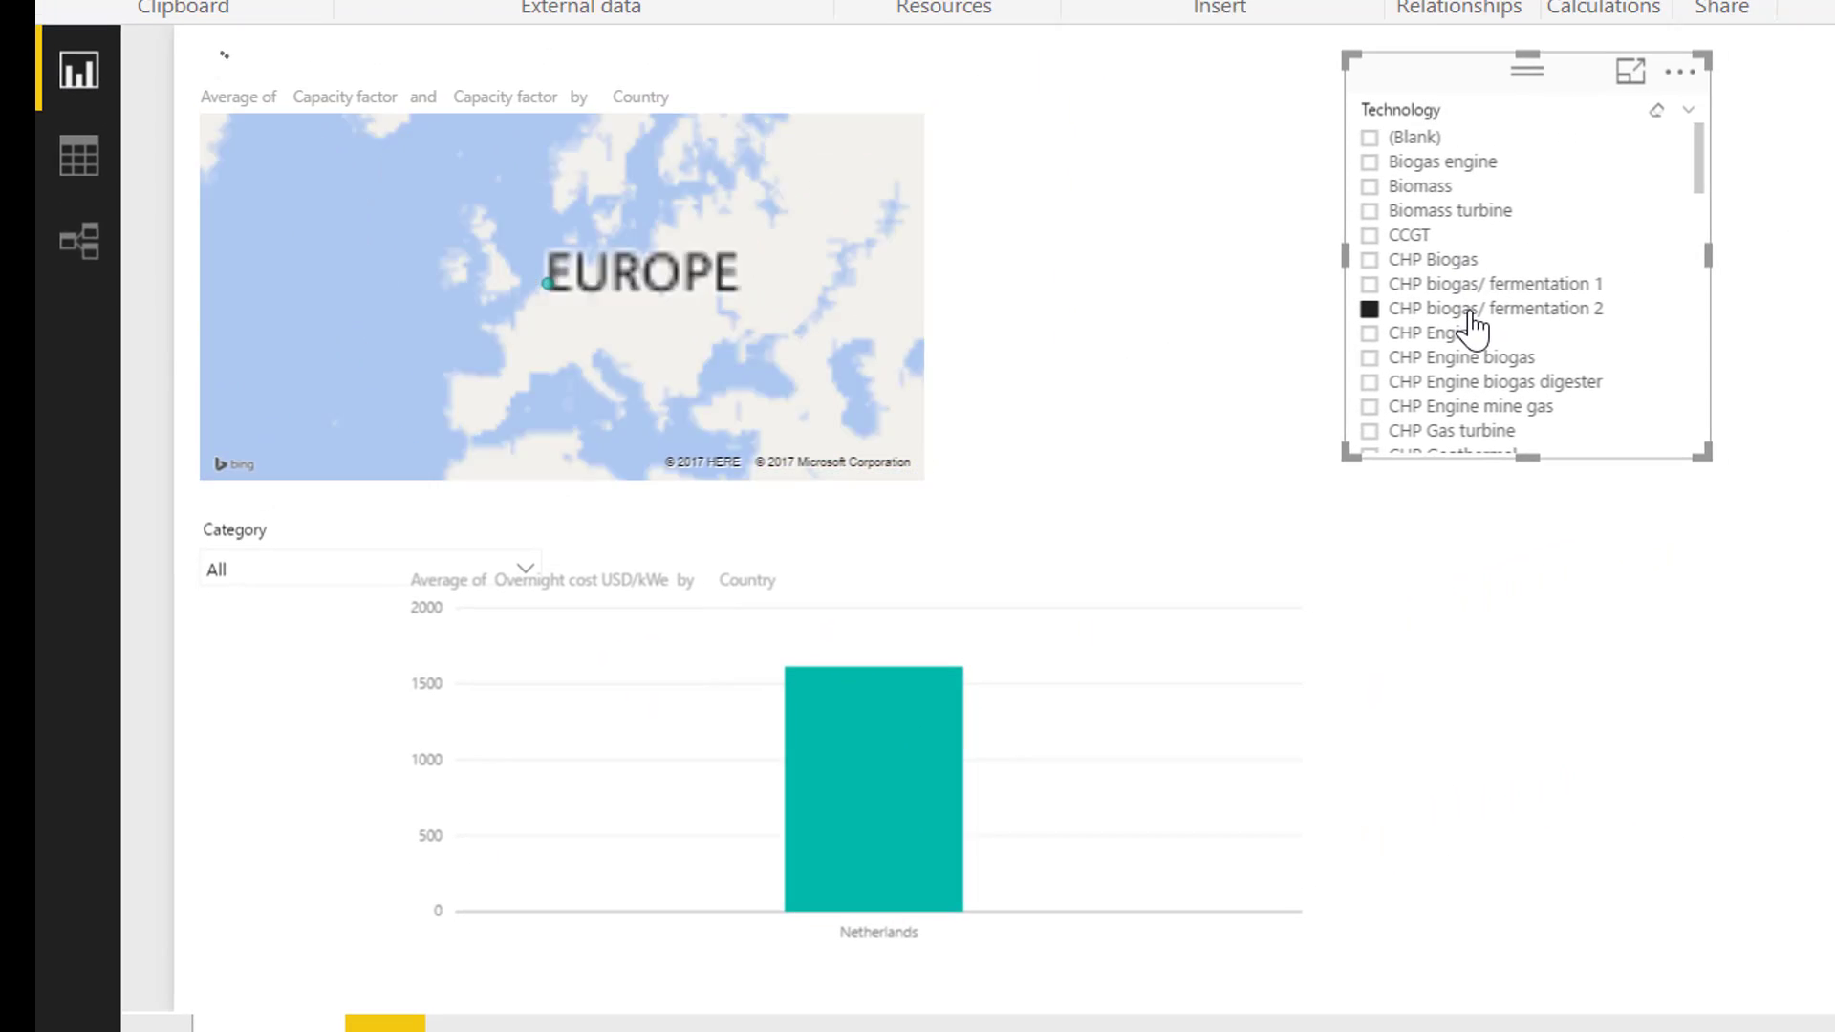
key(Delete)
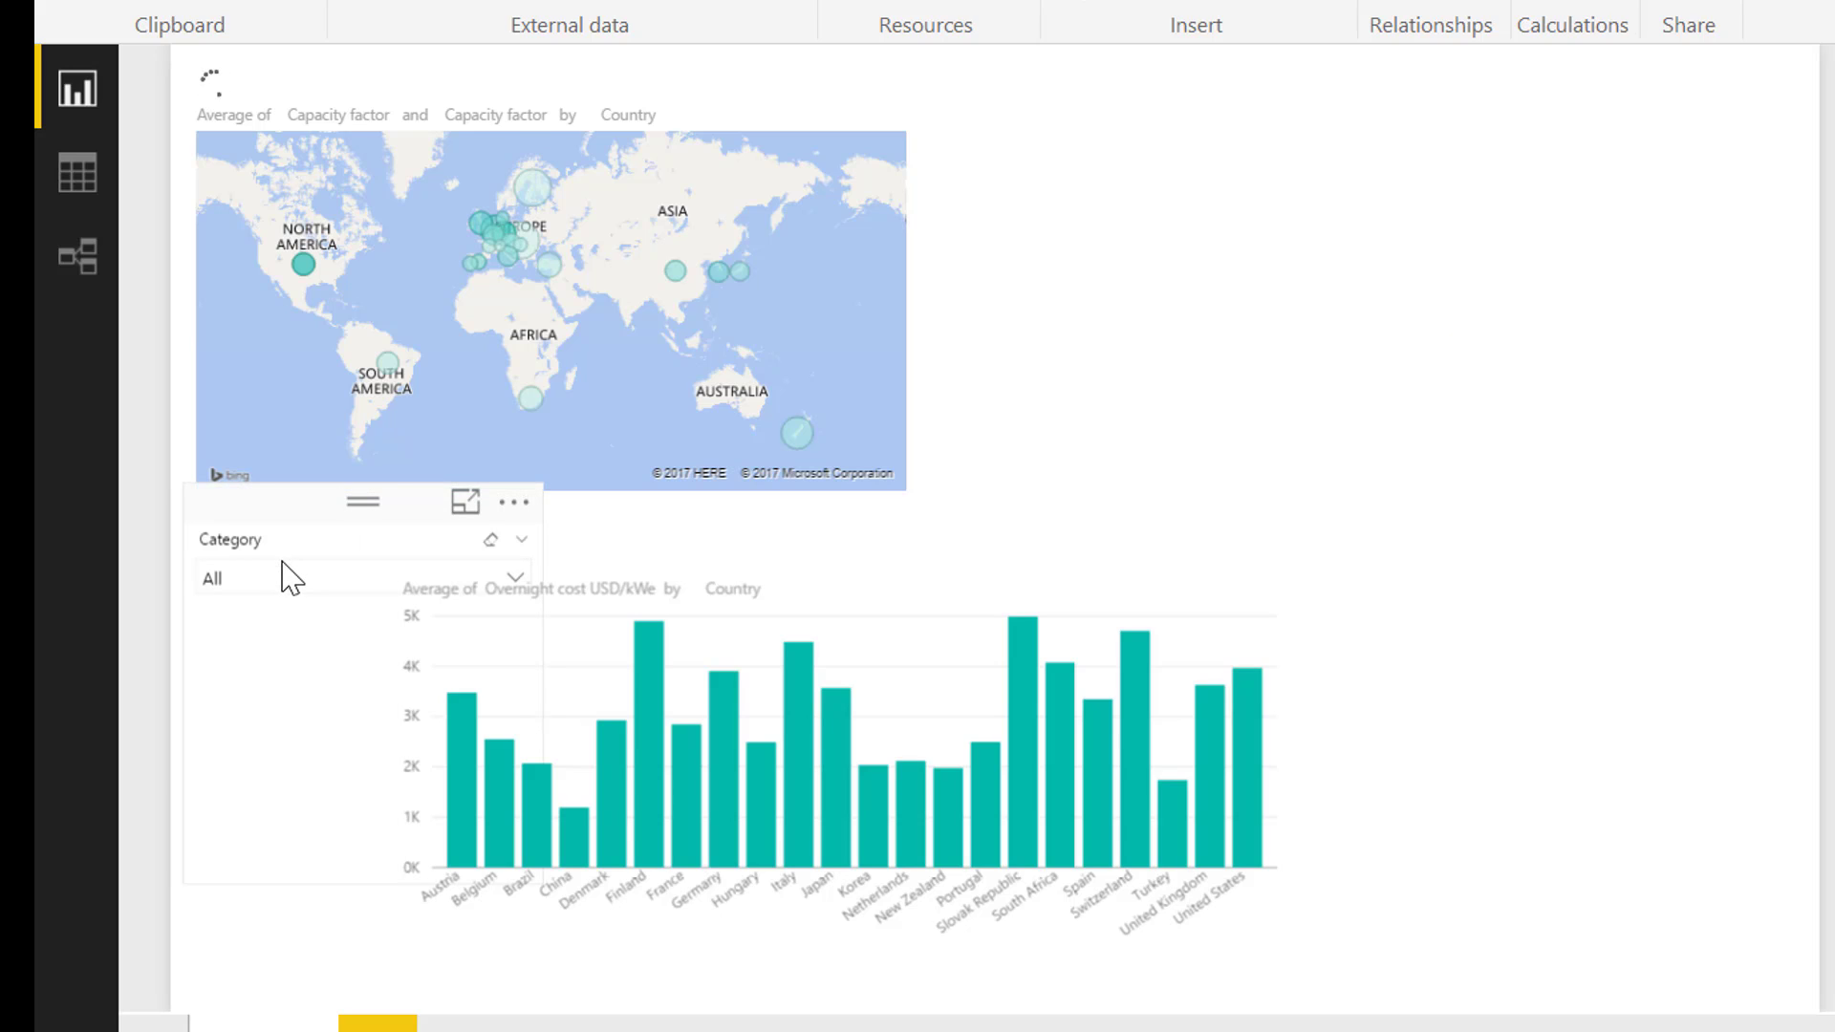
click(297, 593)
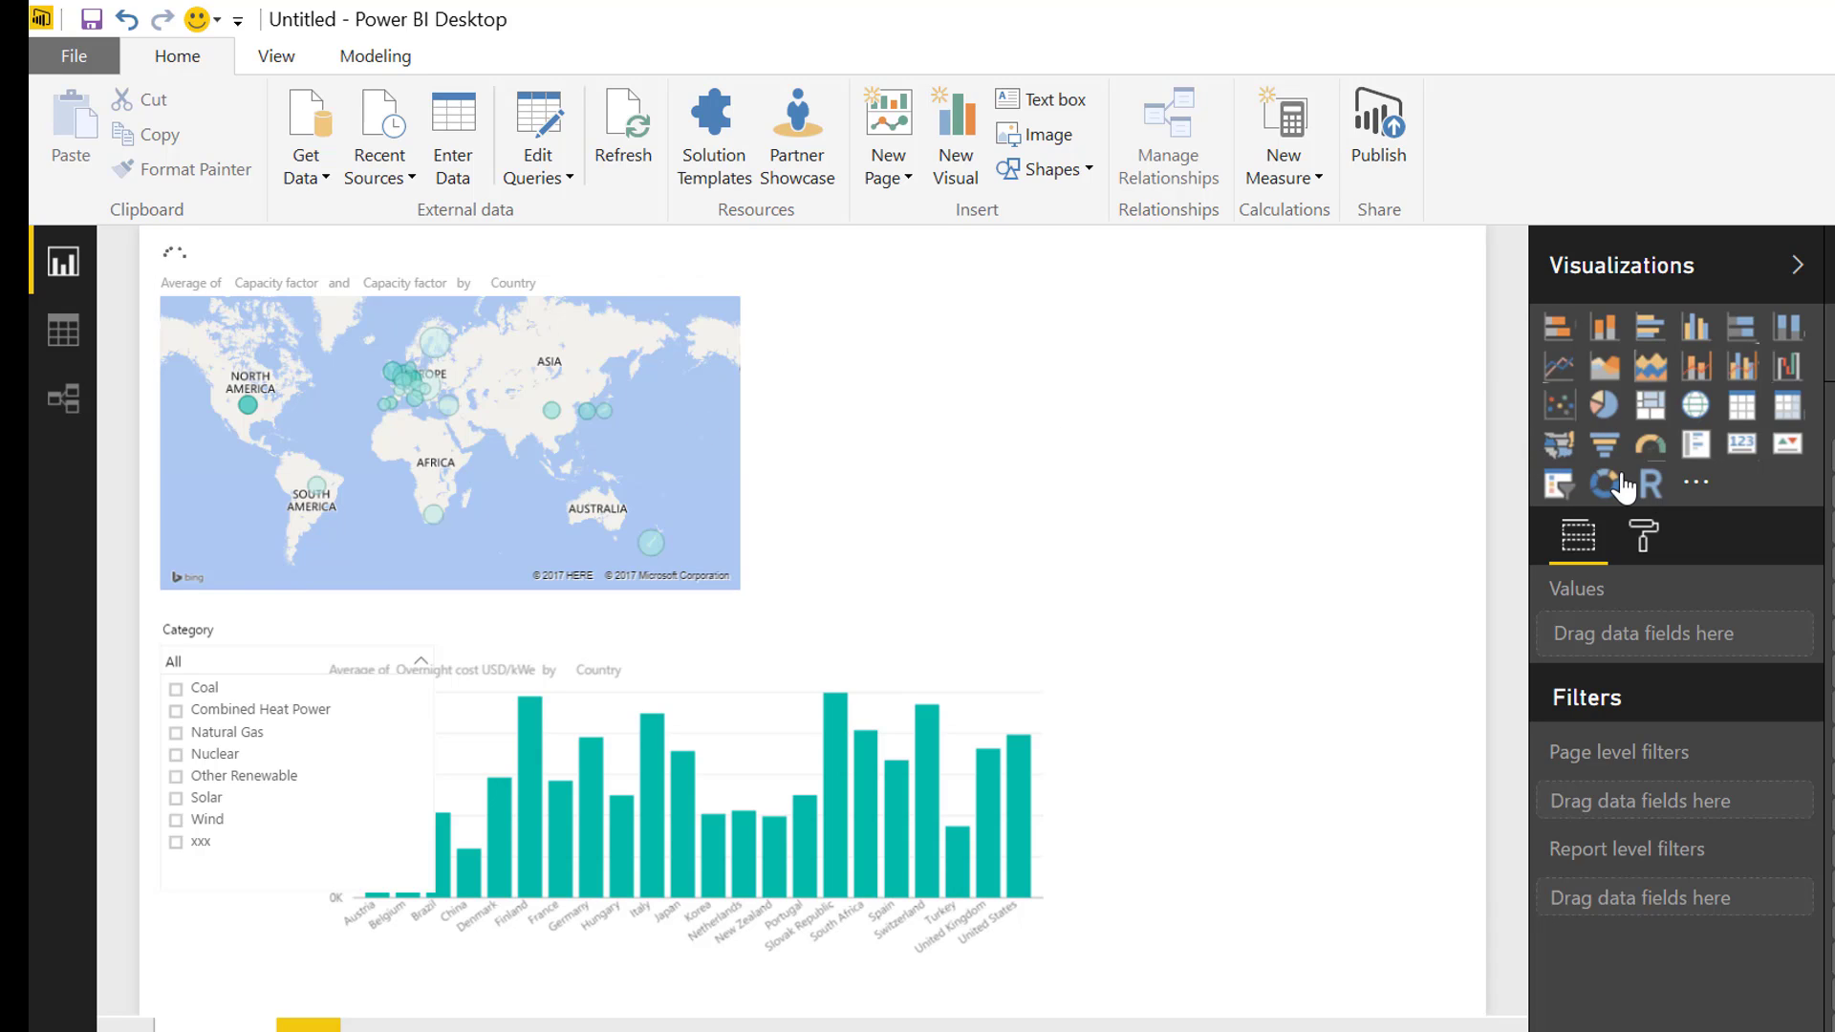
click(206, 690)
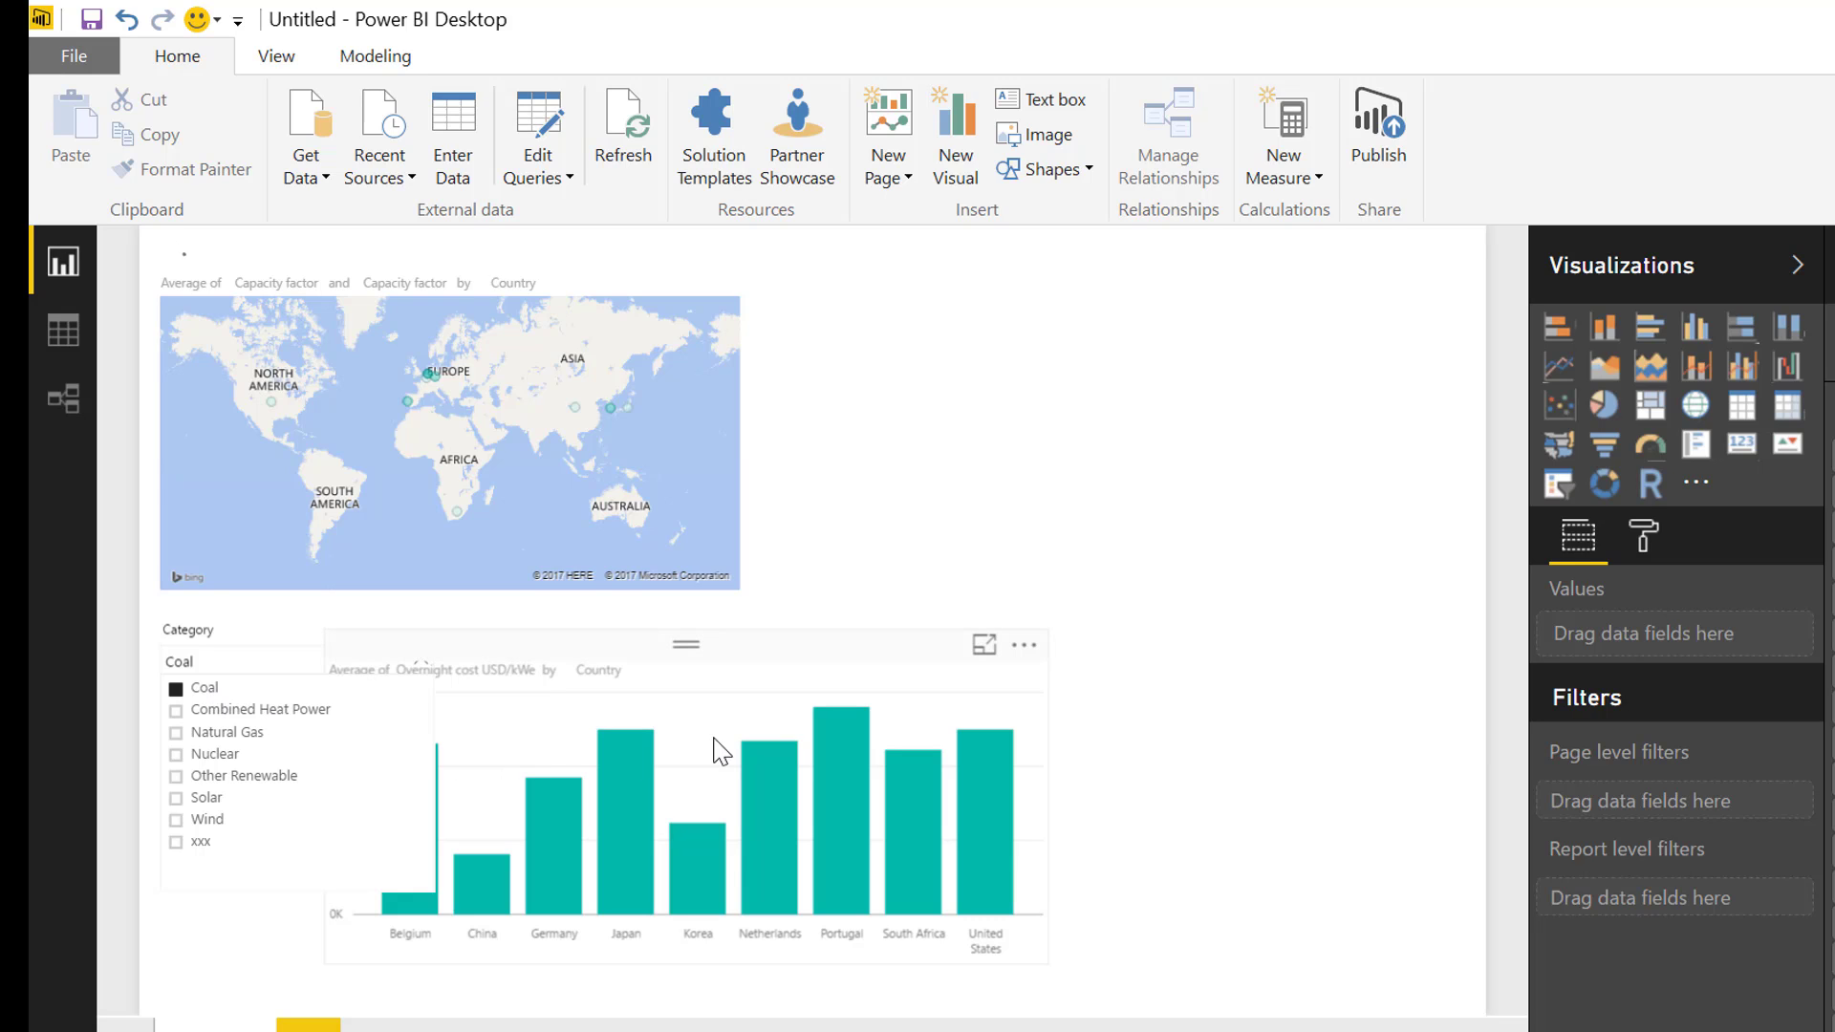
Move the column chart clear of the Category slicer and widen it slightly
drag(953, 703, 1054, 700)
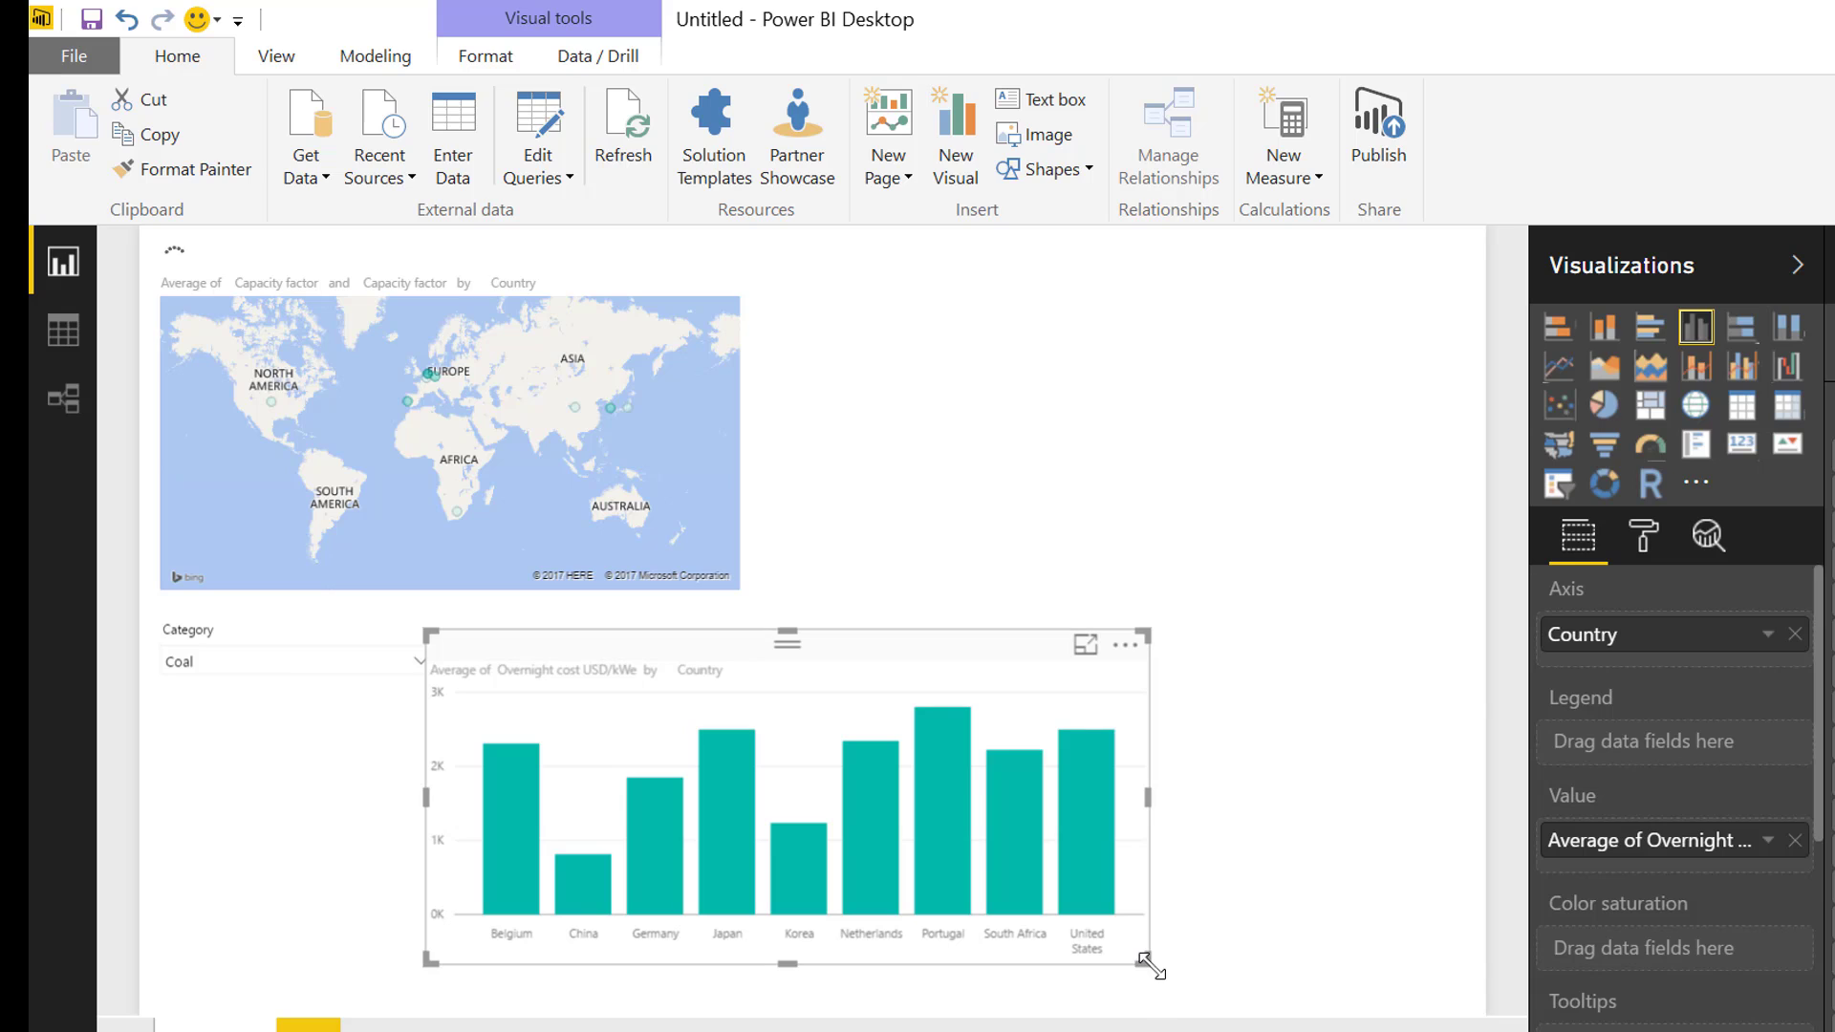
drag(1147, 961, 1212, 965)
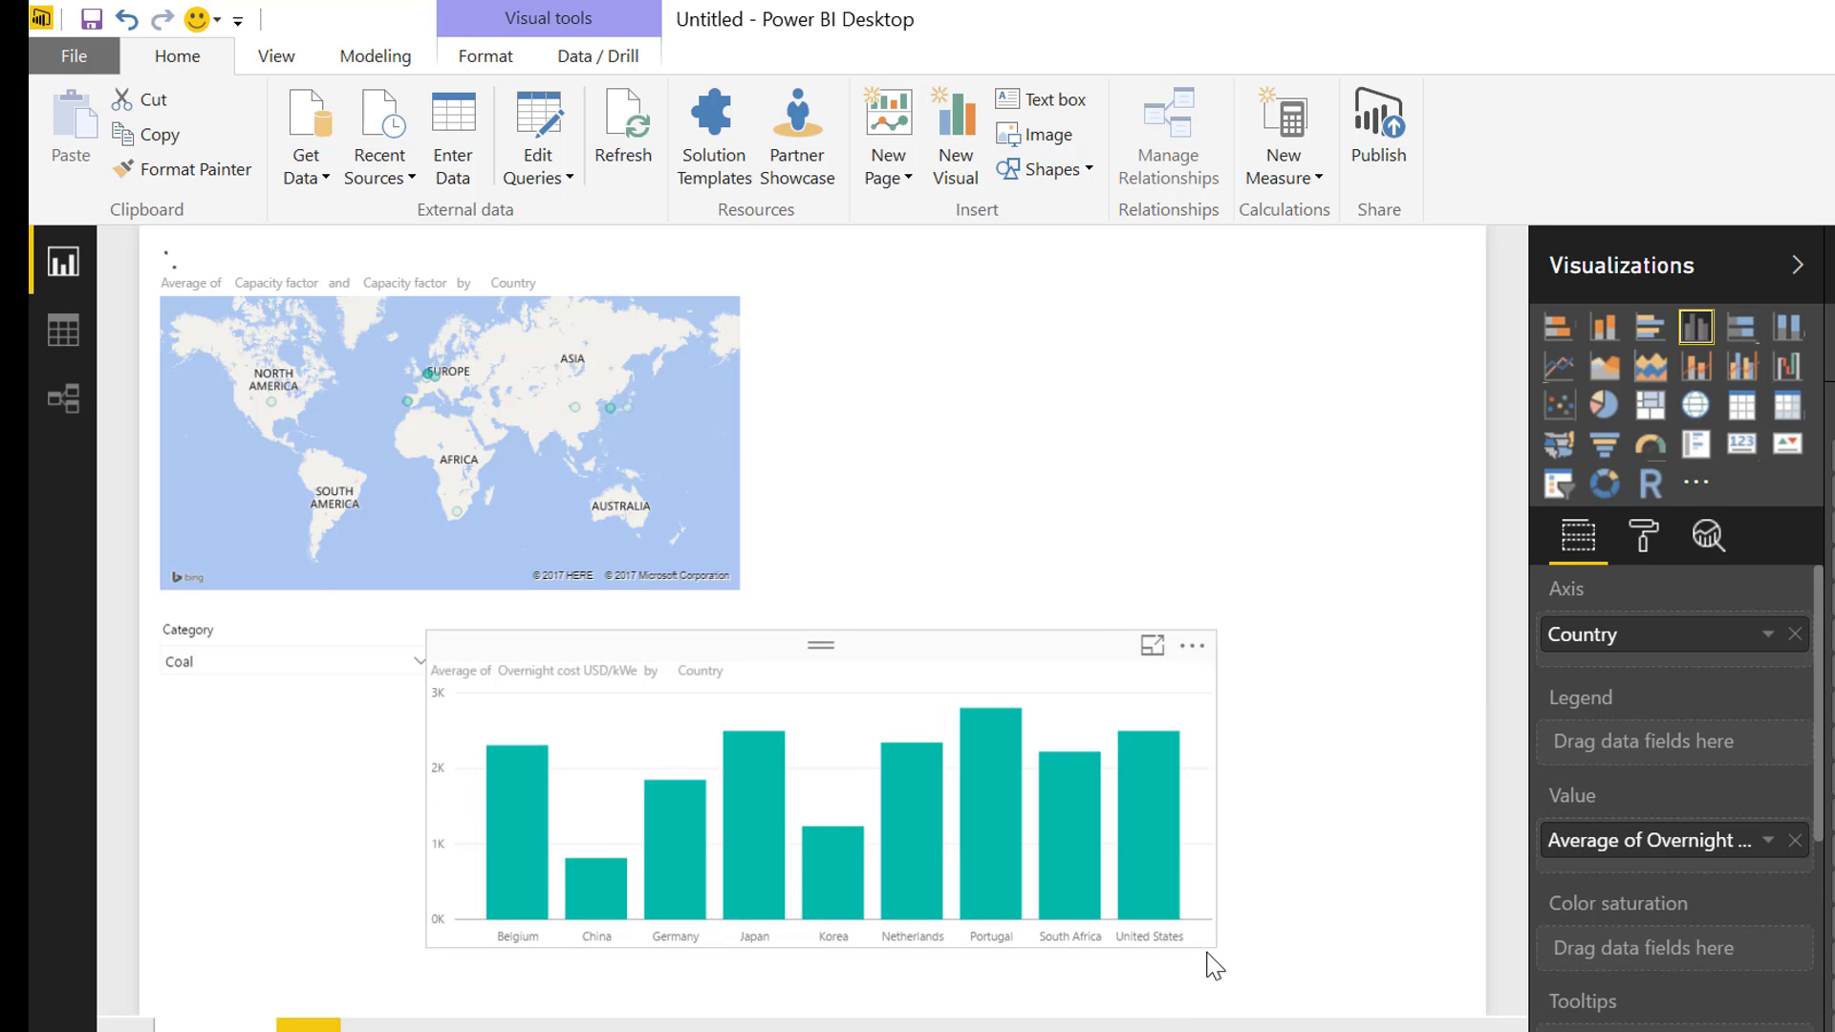
click(1209, 966)
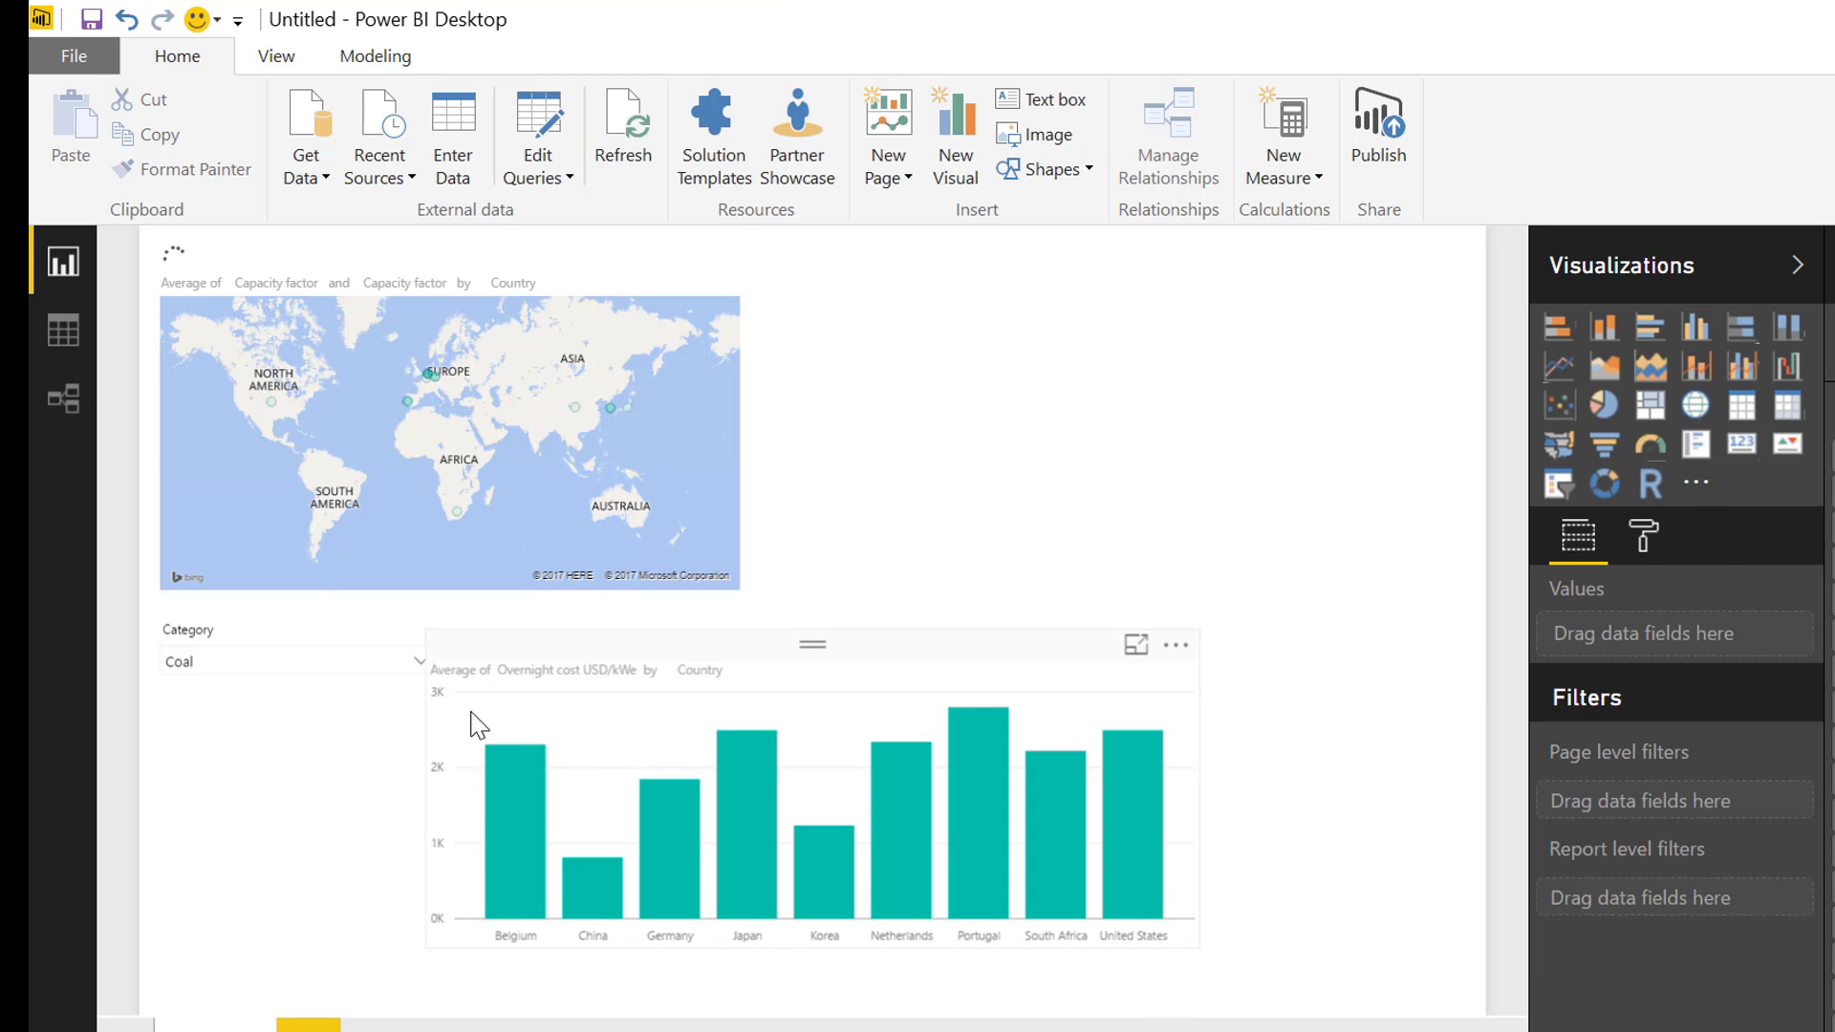
Switch the Category slicer to Nuclear to compare the countries' average overnight costs
mouse_move(572, 868)
click(216, 669)
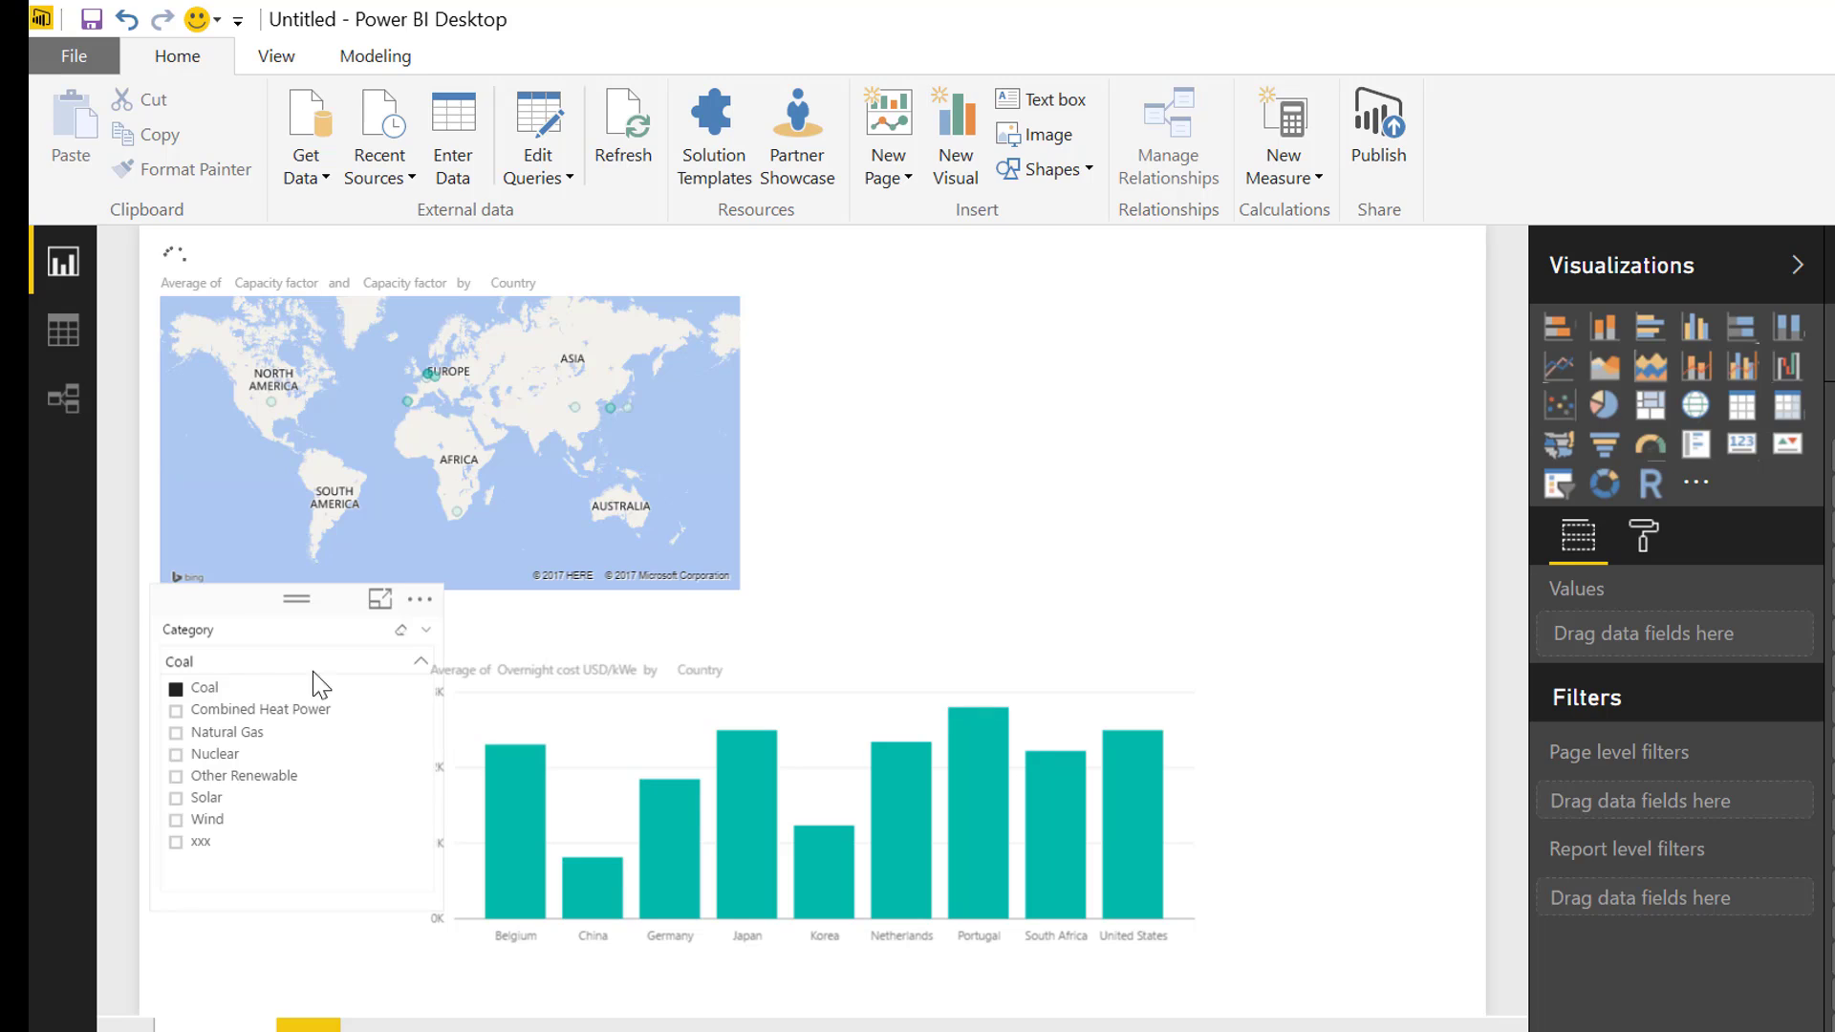
click(216, 757)
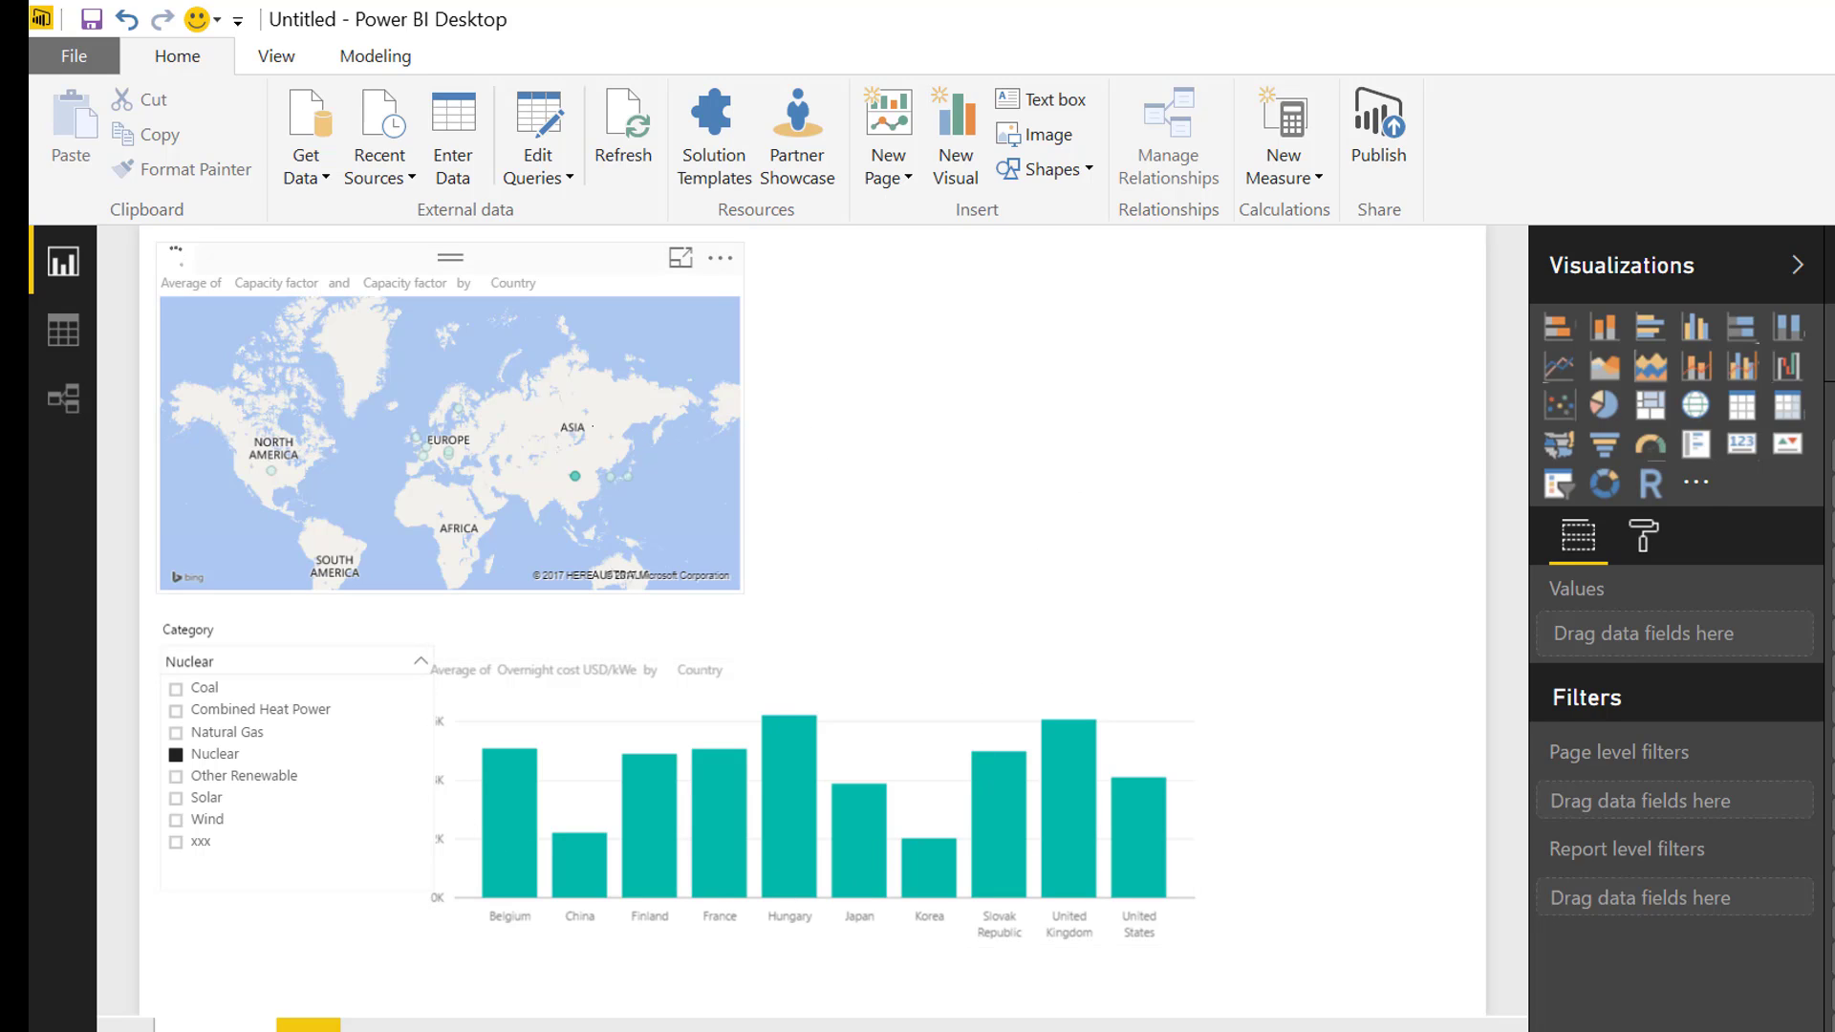
Replace Capacity factor with Overnight cost USD/kWe as the map's bubble size and set its aggregation to Average
click(602, 435)
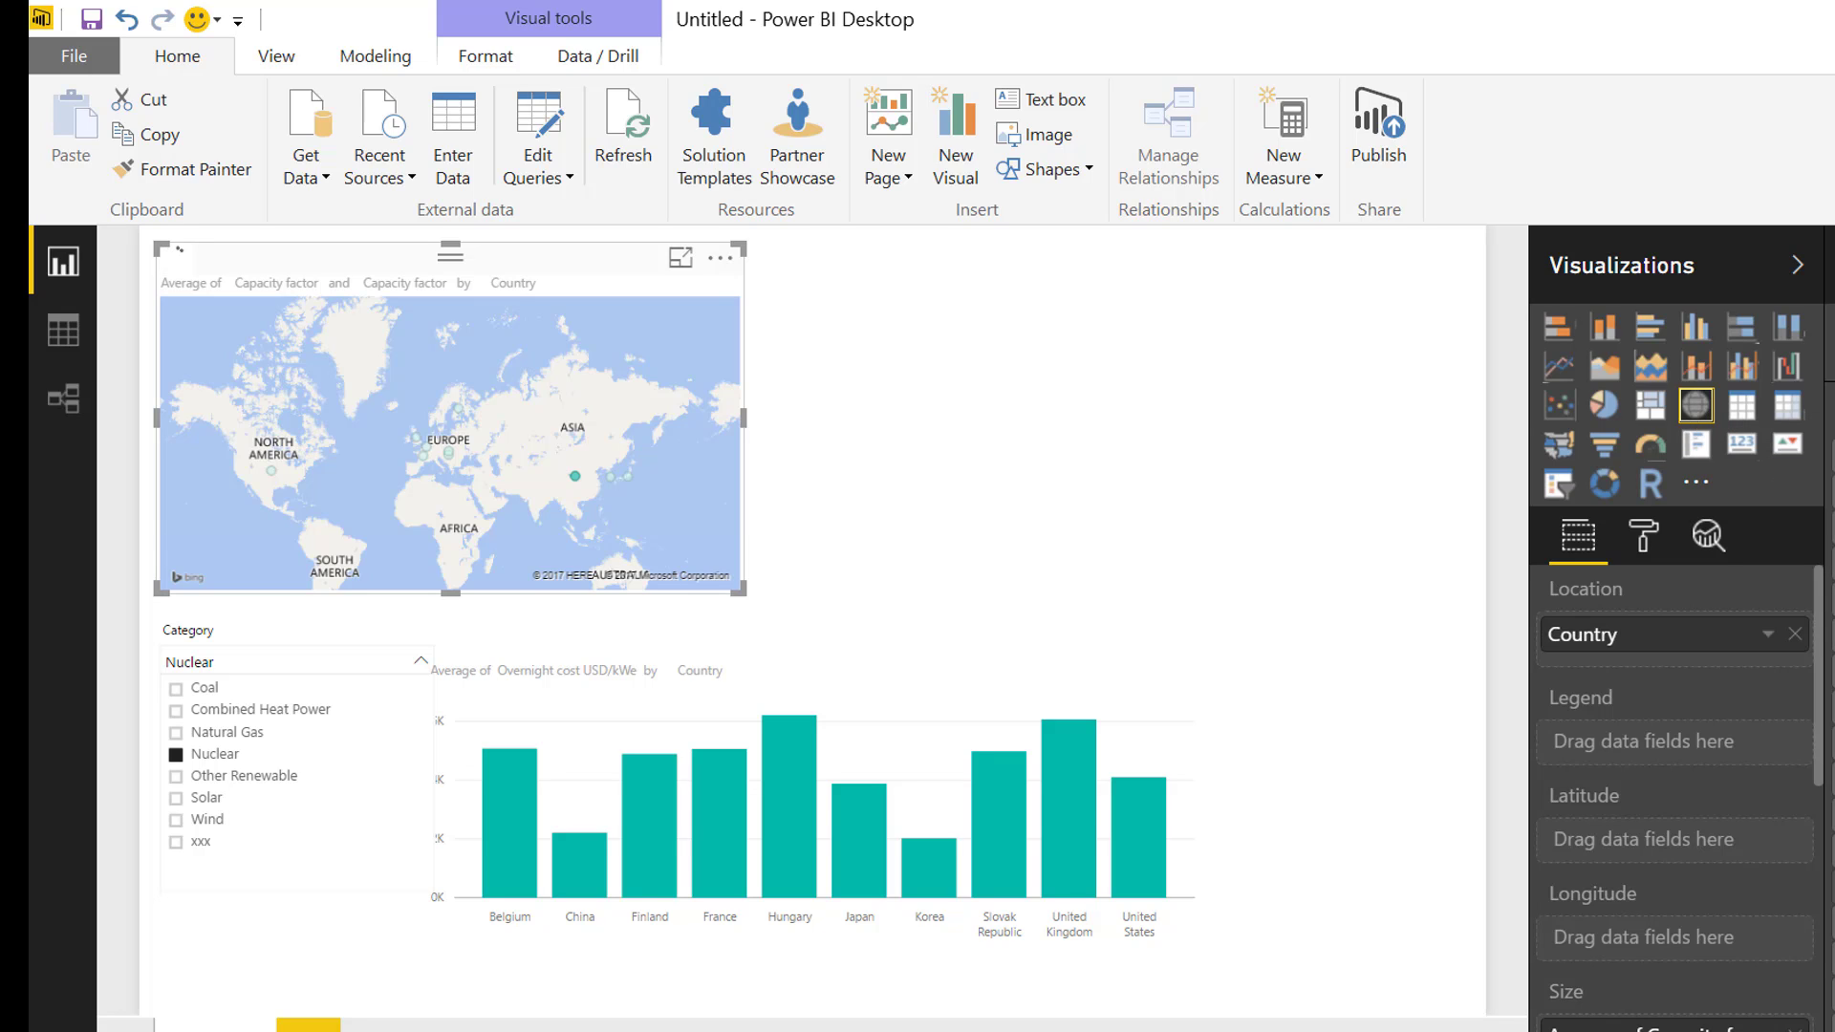
drag(1834, 817, 1751, 1019)
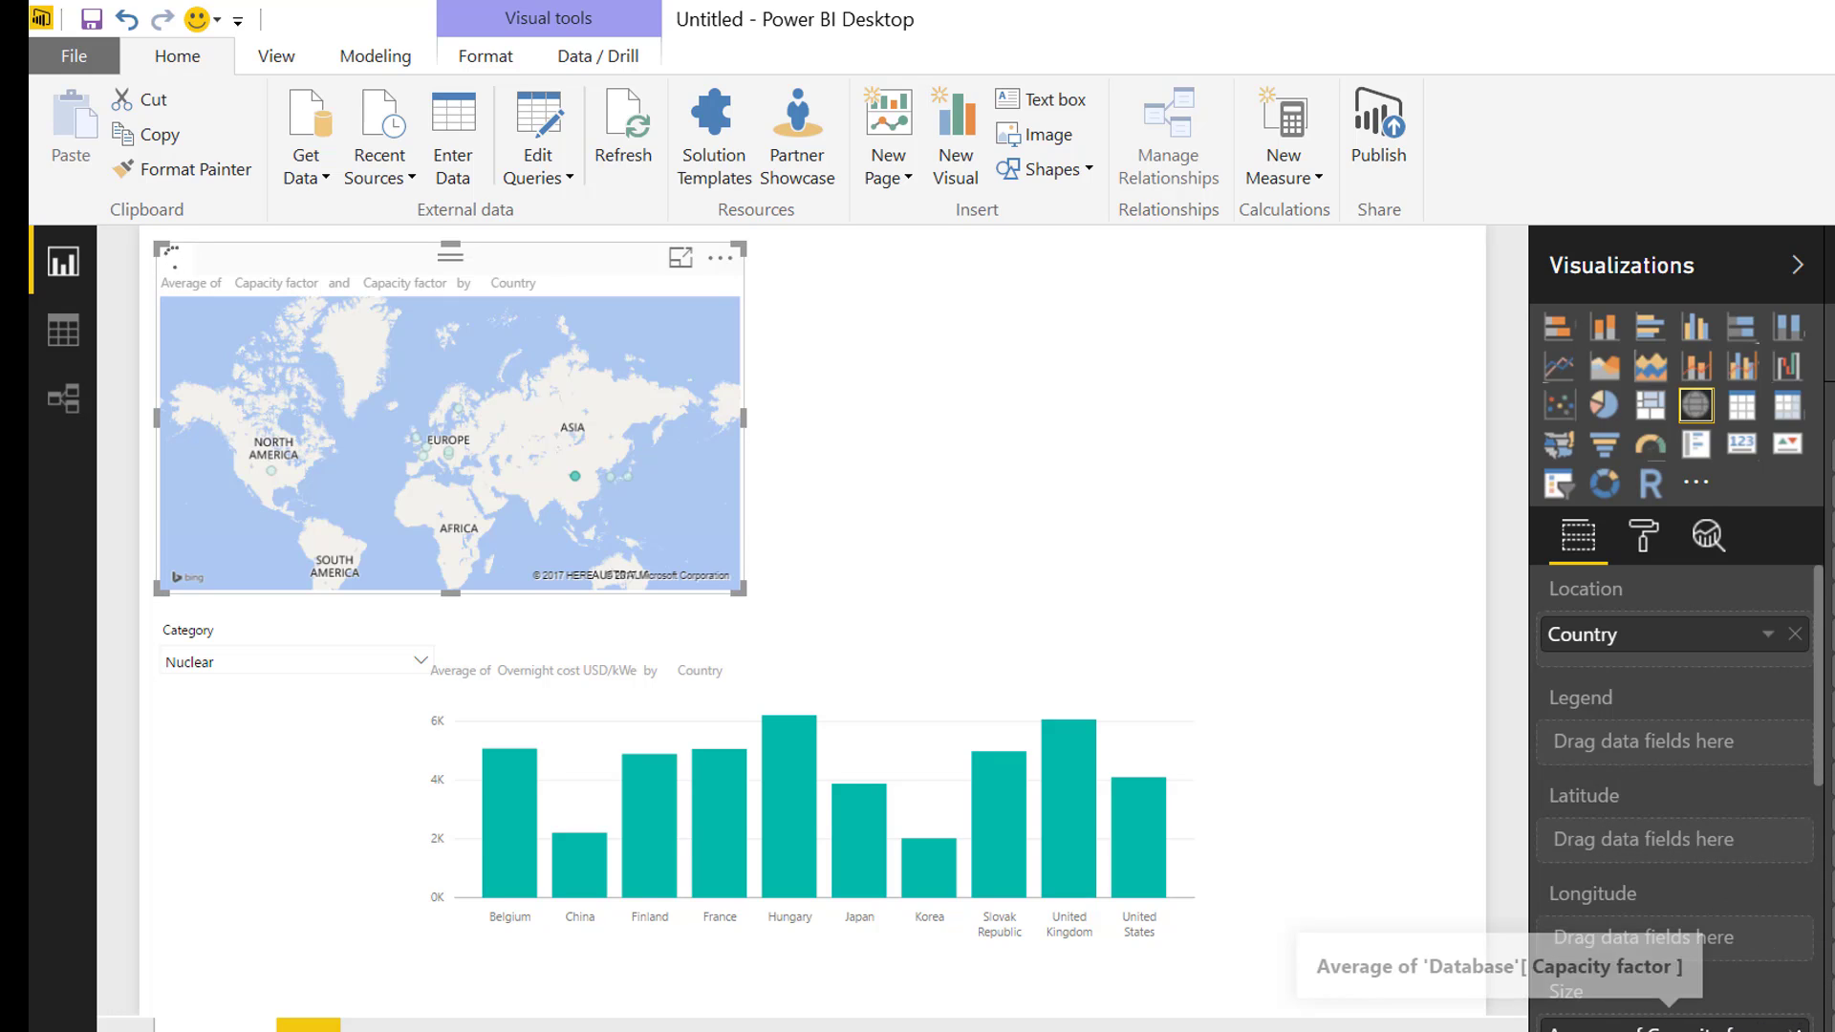
click(1798, 1030)
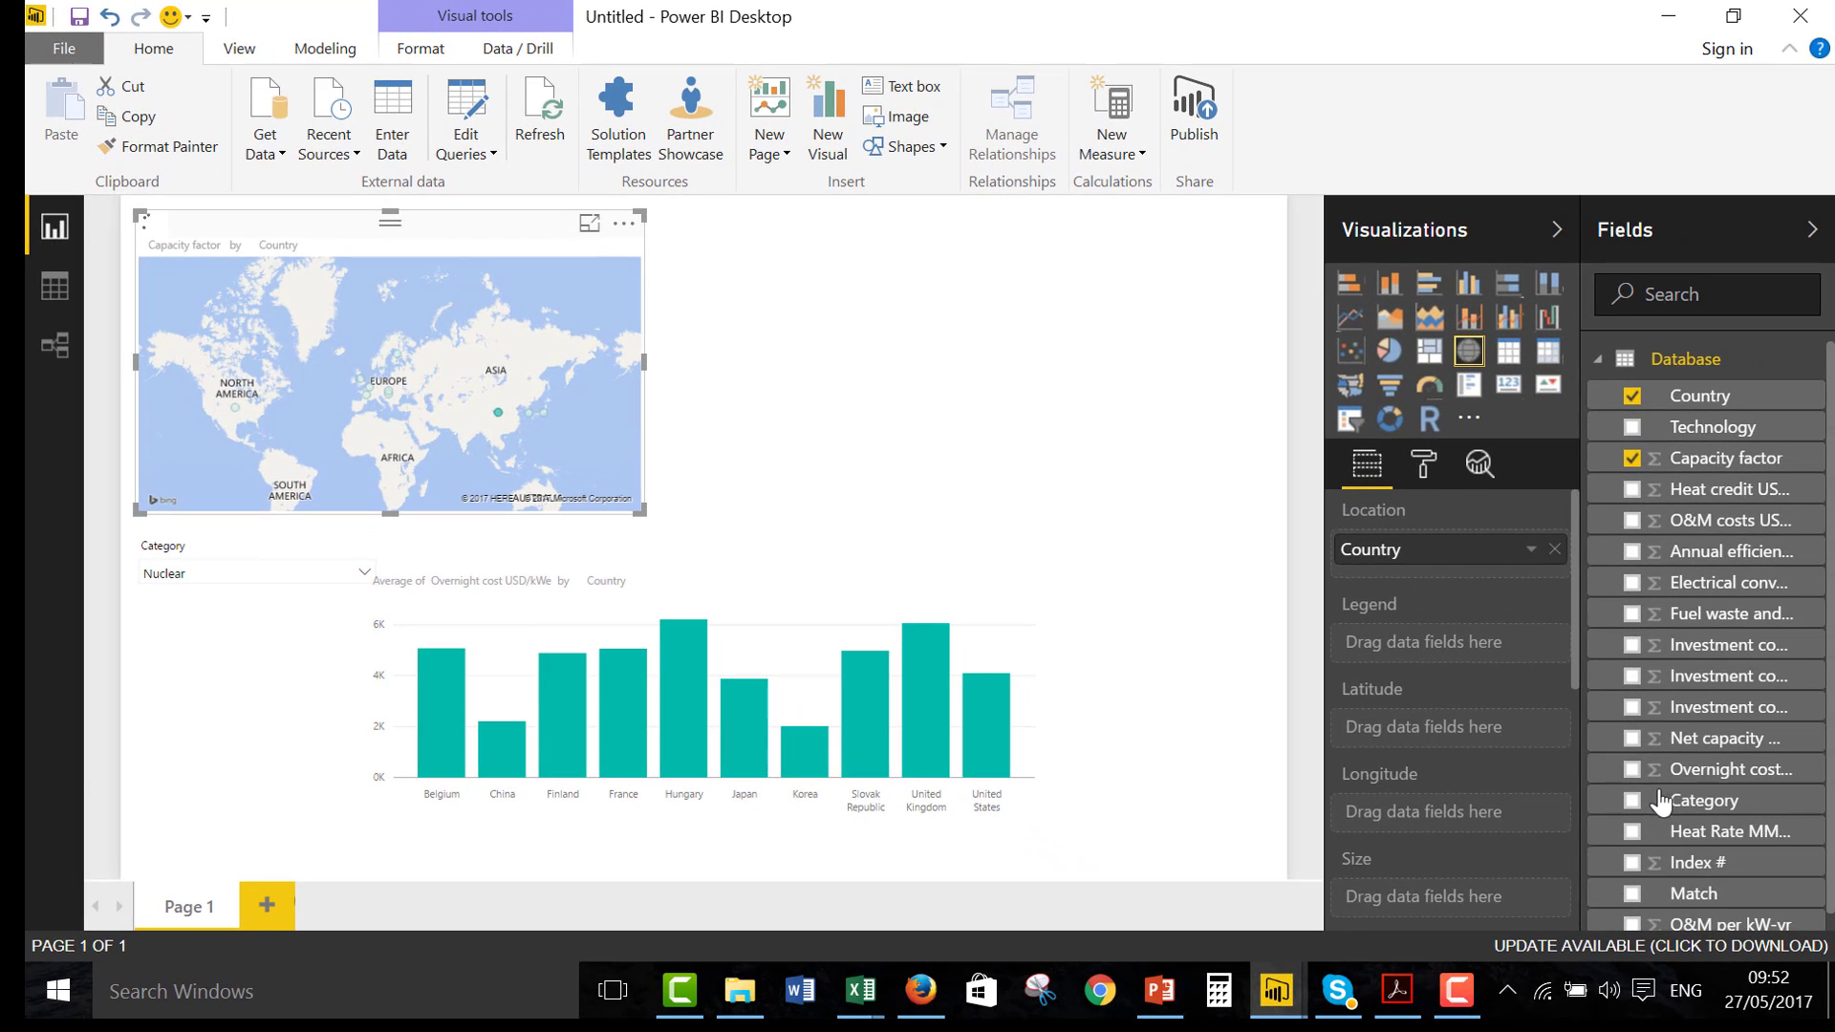
drag(1668, 771, 1488, 920)
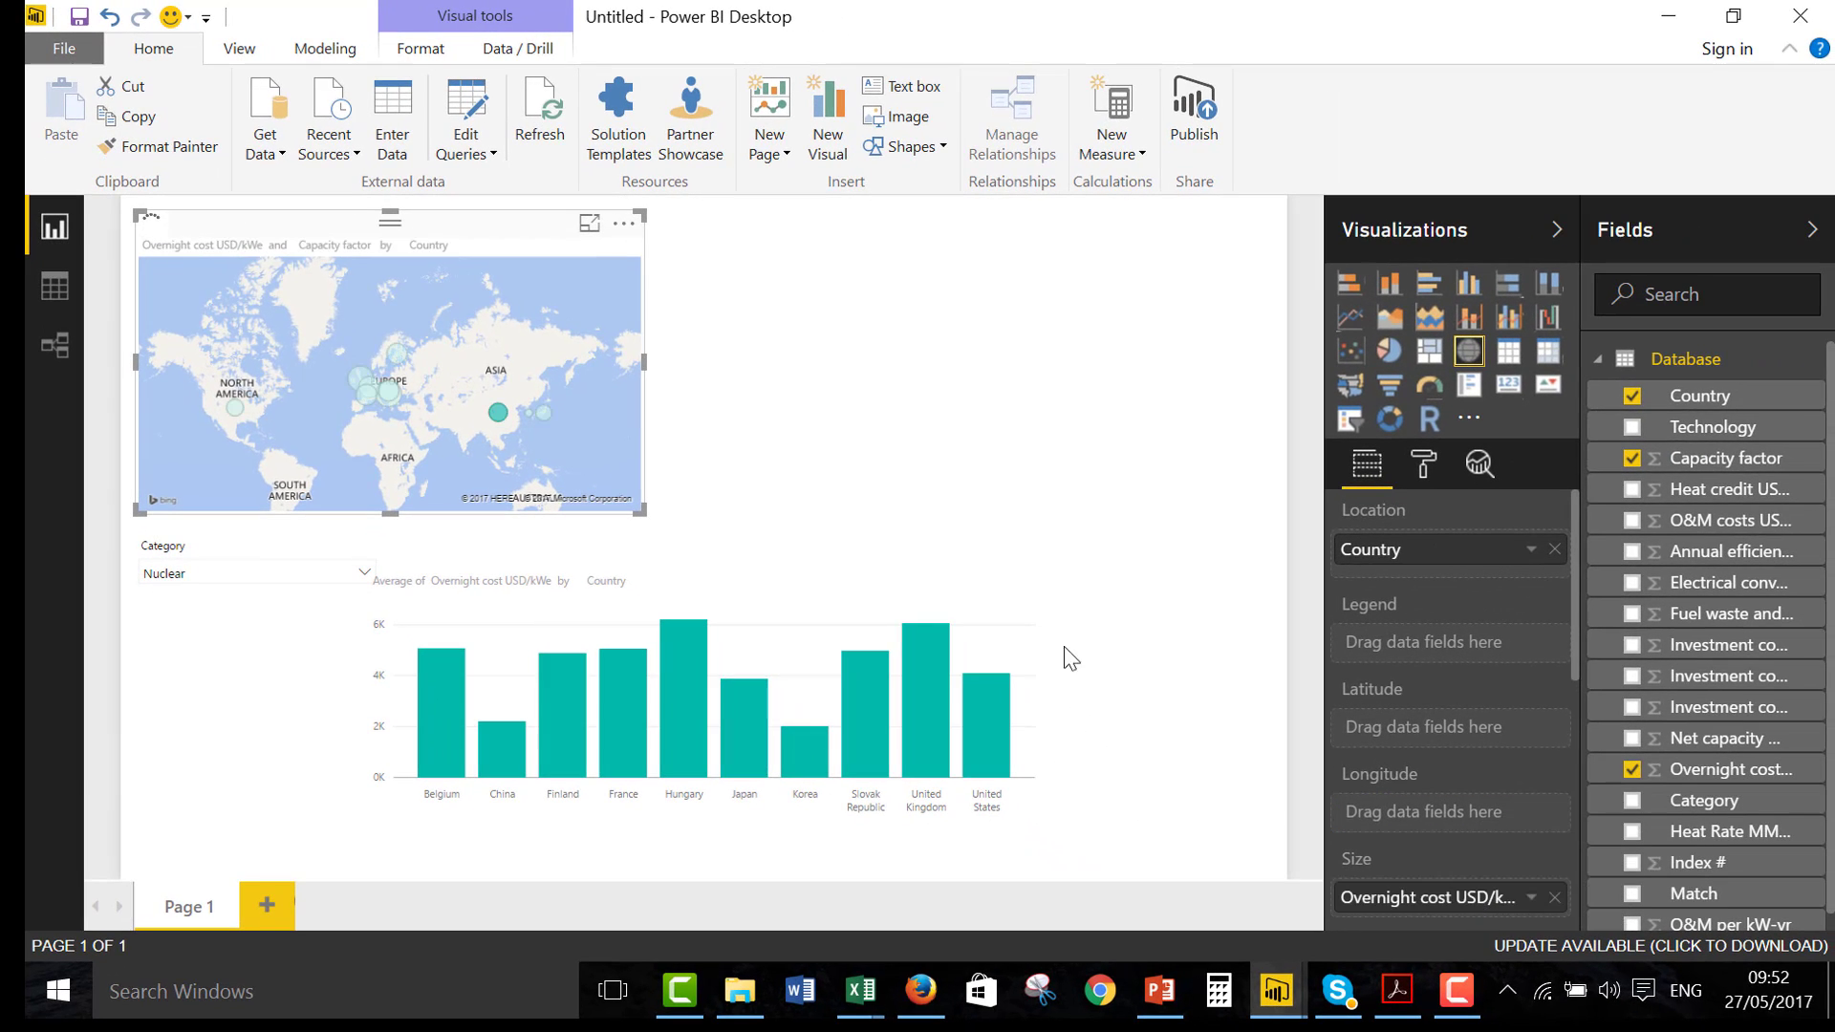
click(1535, 898)
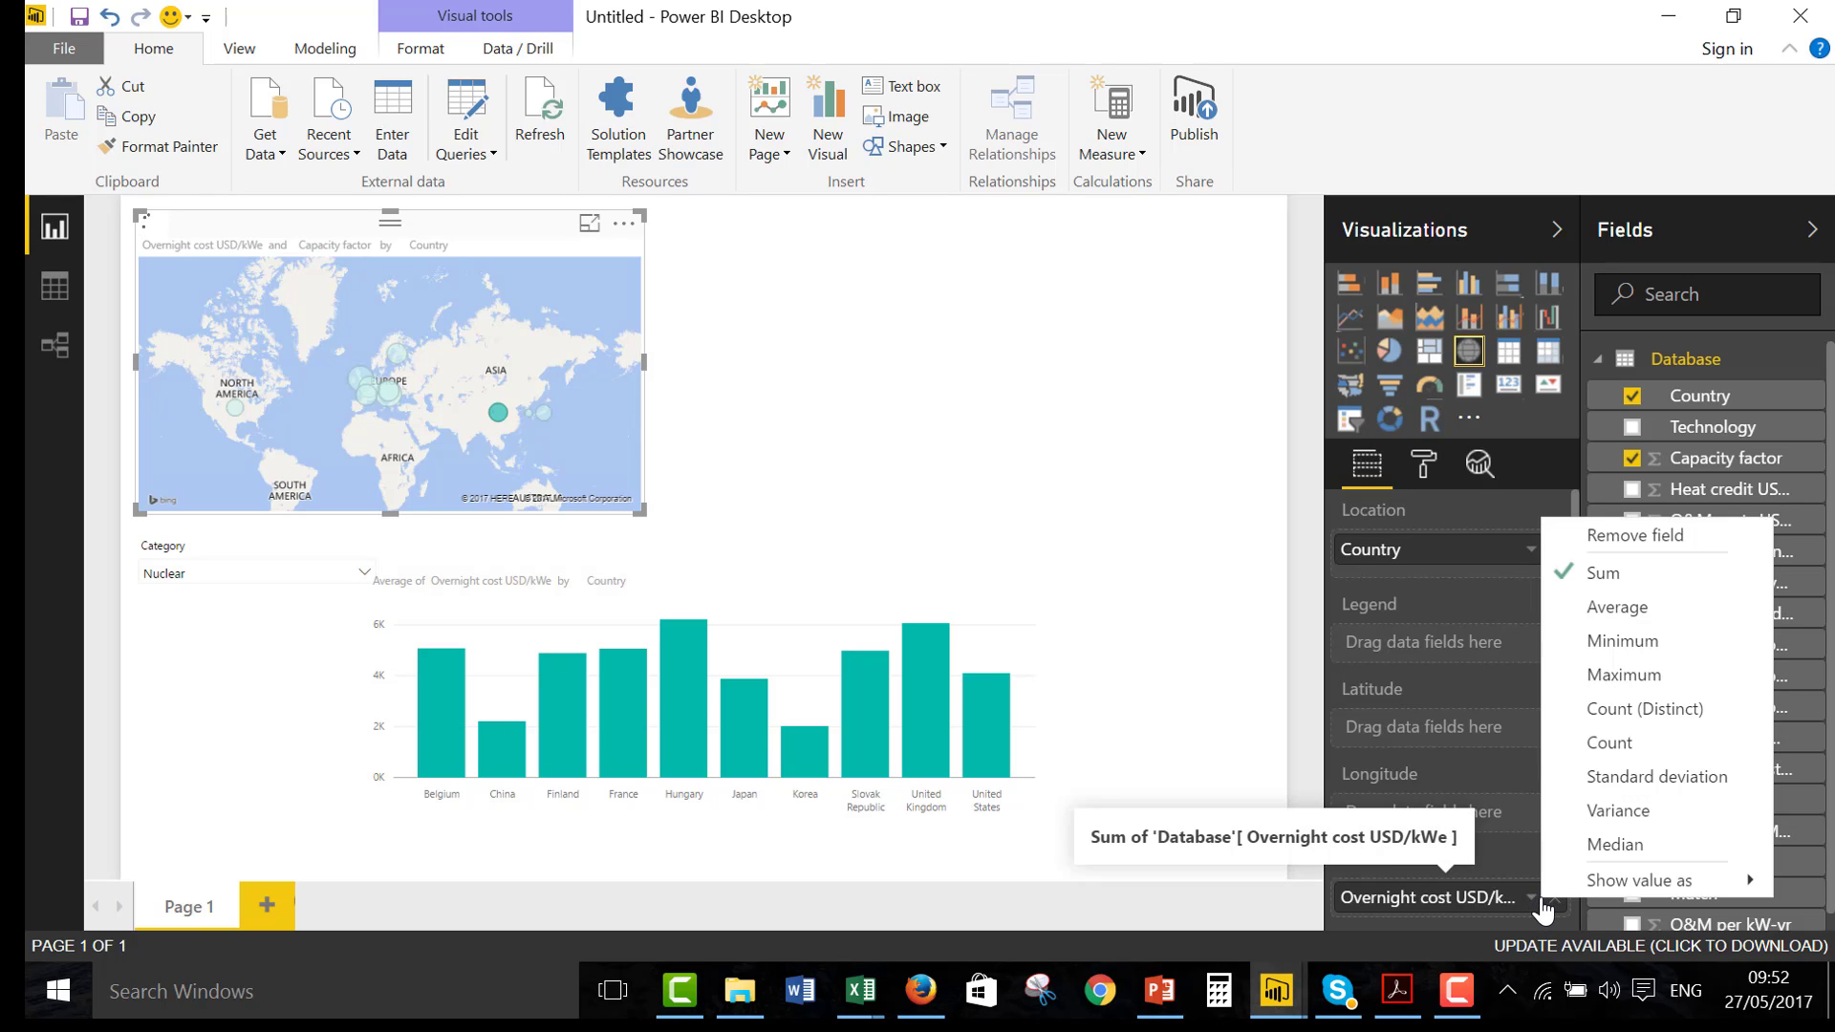
click(1593, 612)
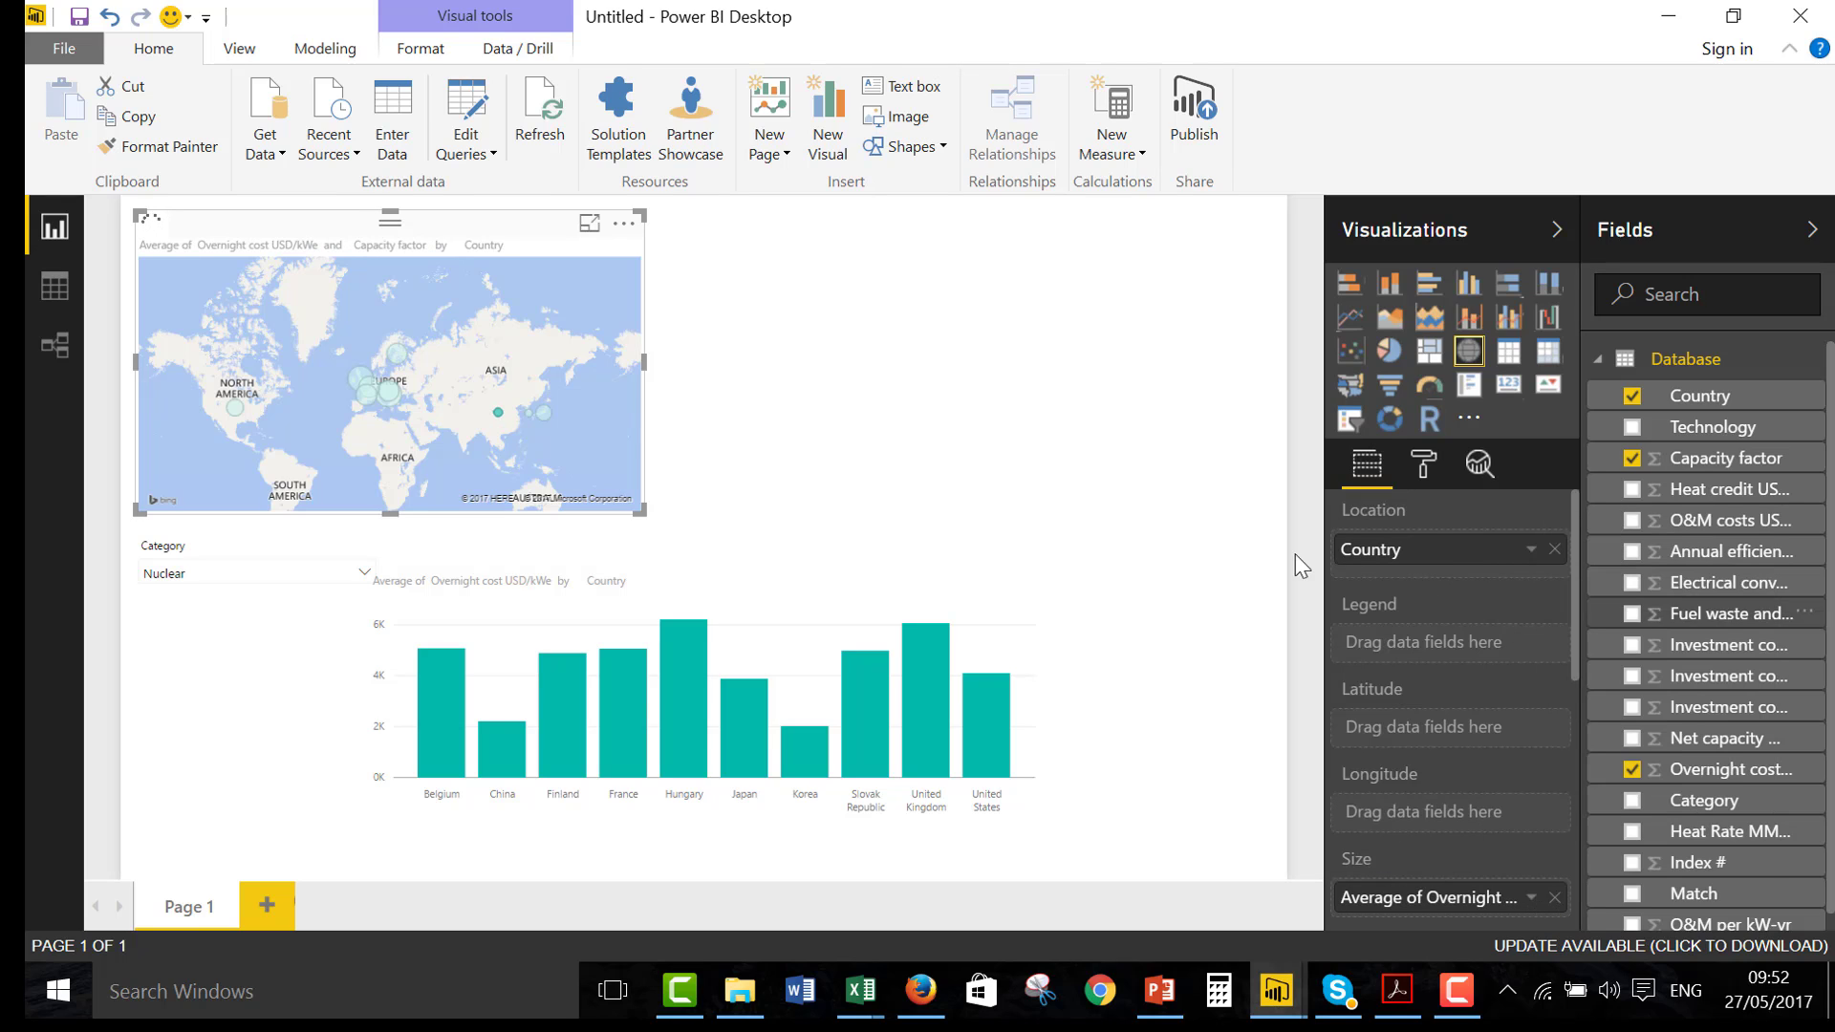
click(1069, 369)
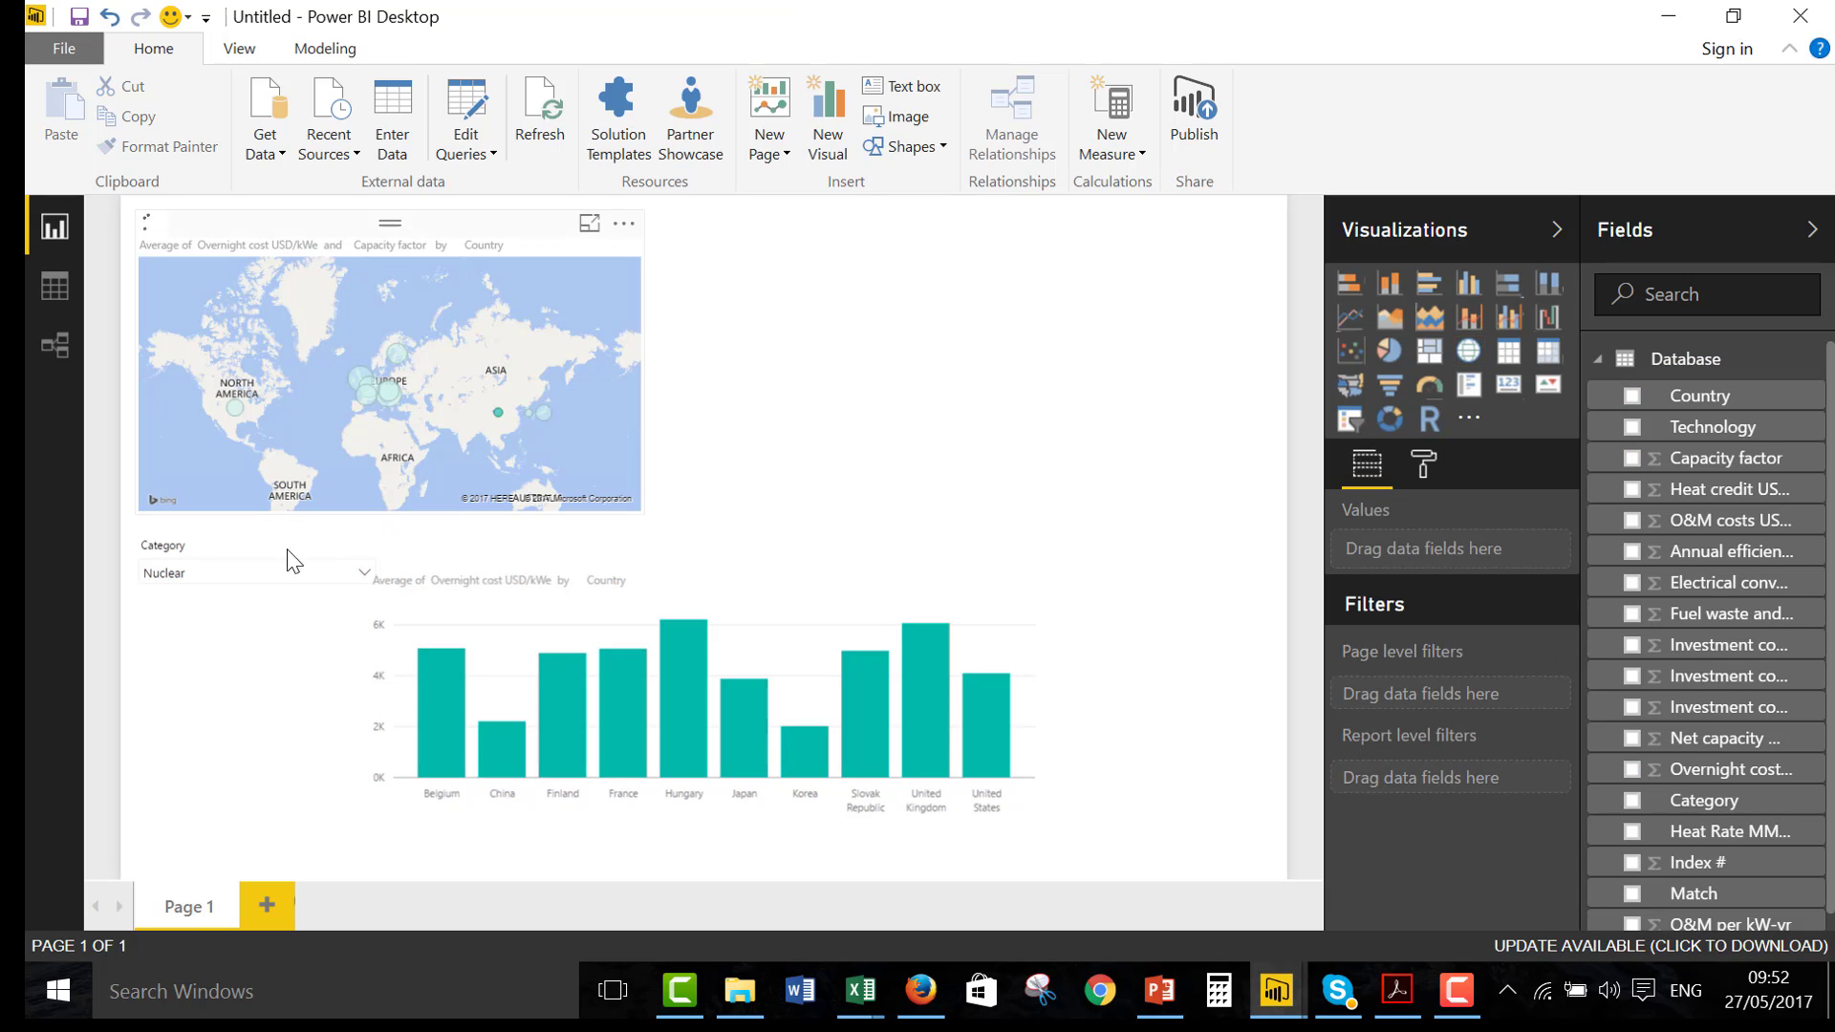
Set the Category slicer to Natural Gas
click(274, 573)
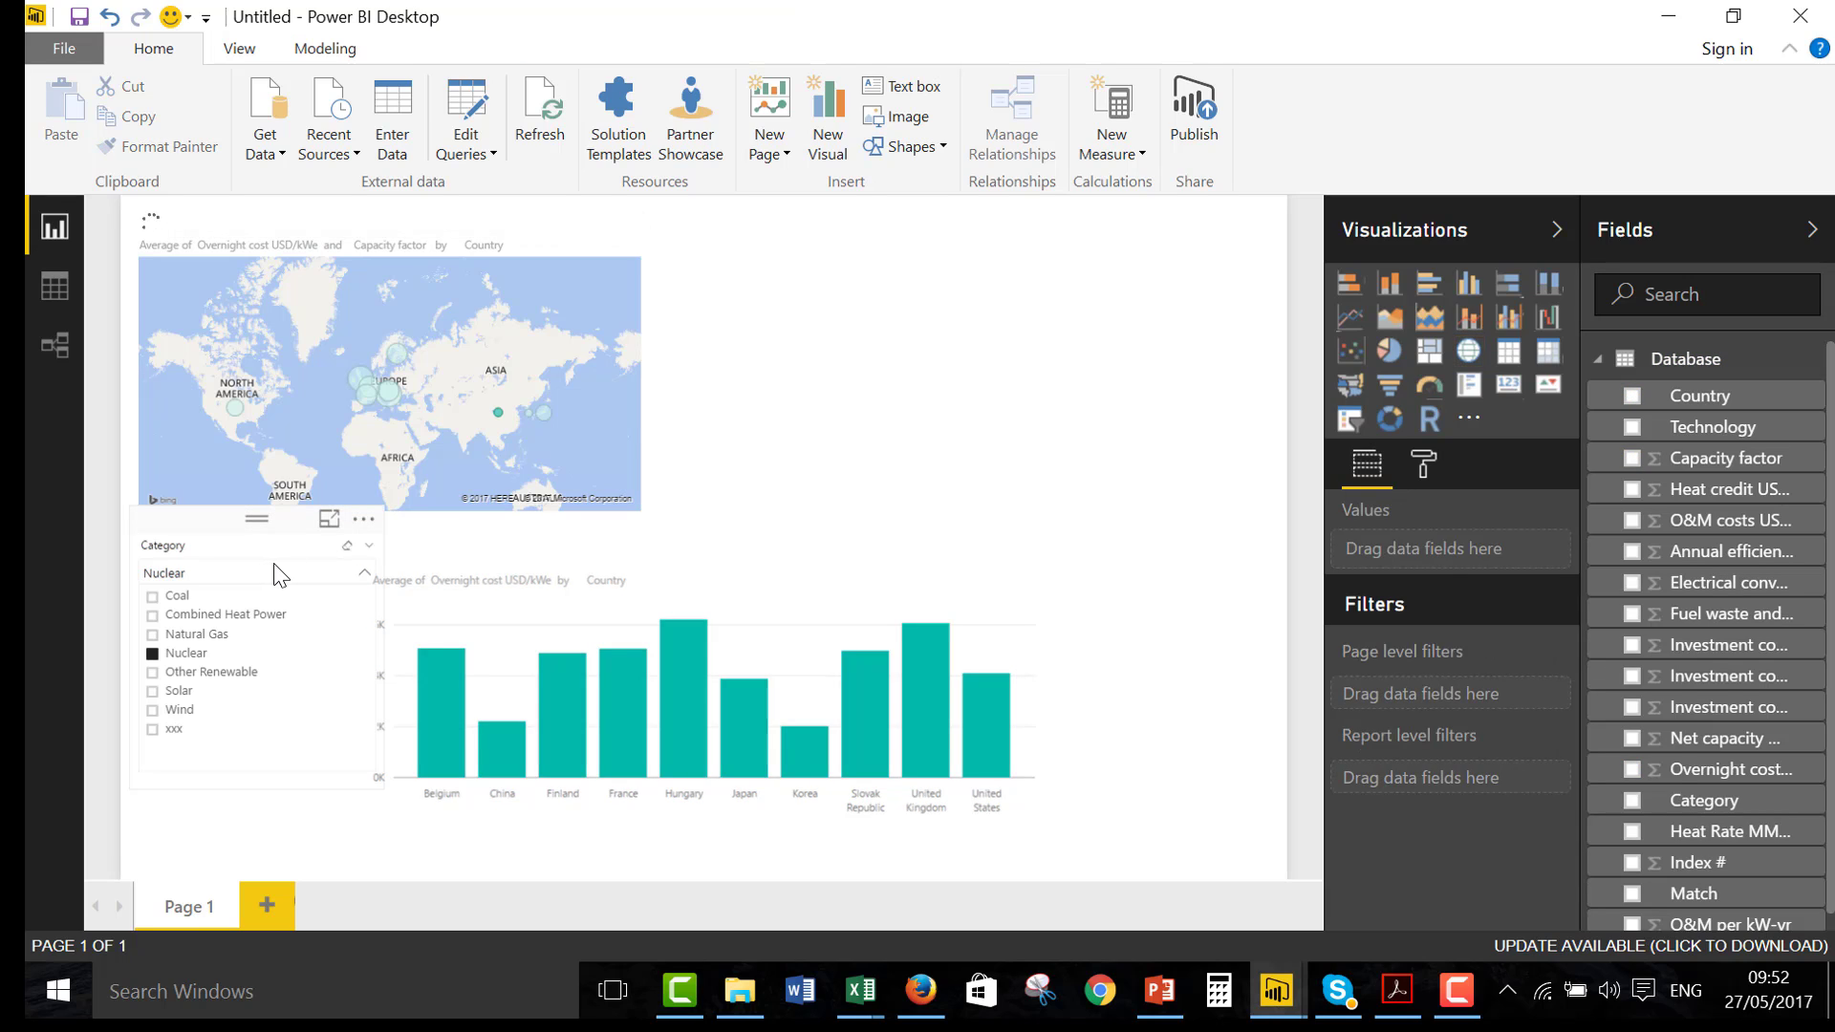
click(194, 634)
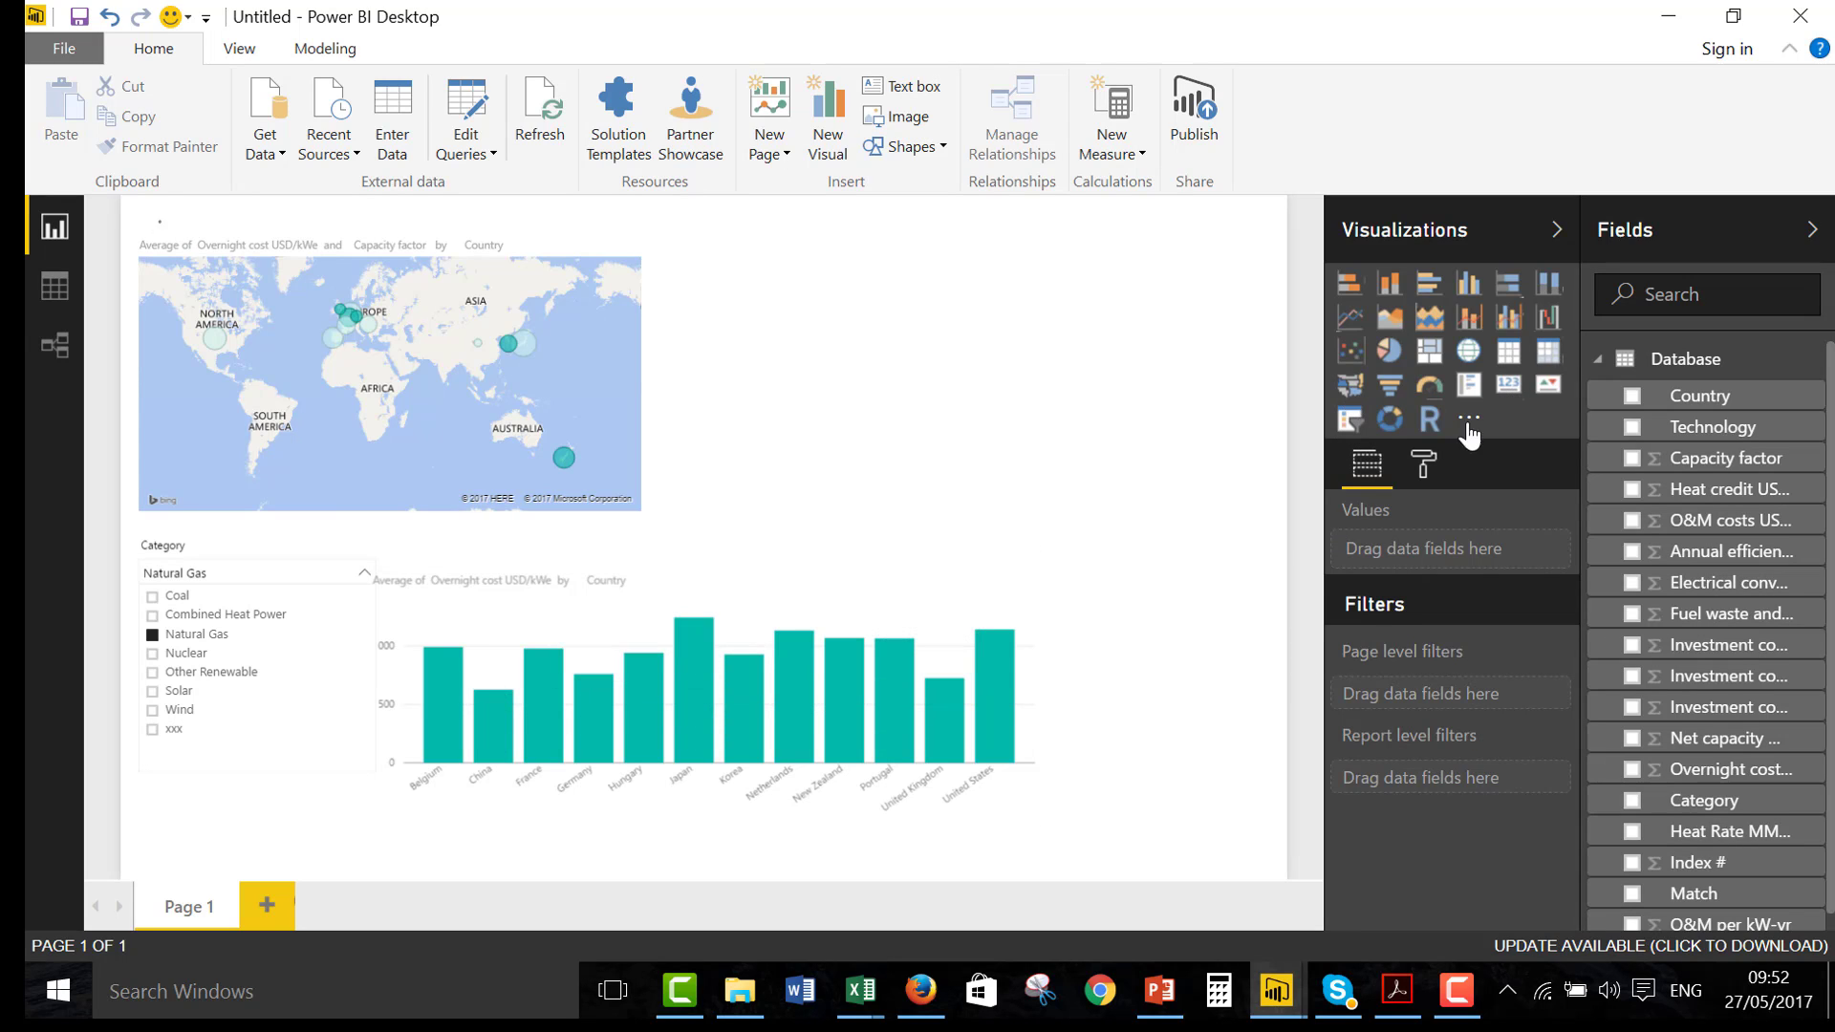
Add a slicer based on the Technology field and compare CCGT with OCGT, leaving the report filtered to CCGT
click(1347, 420)
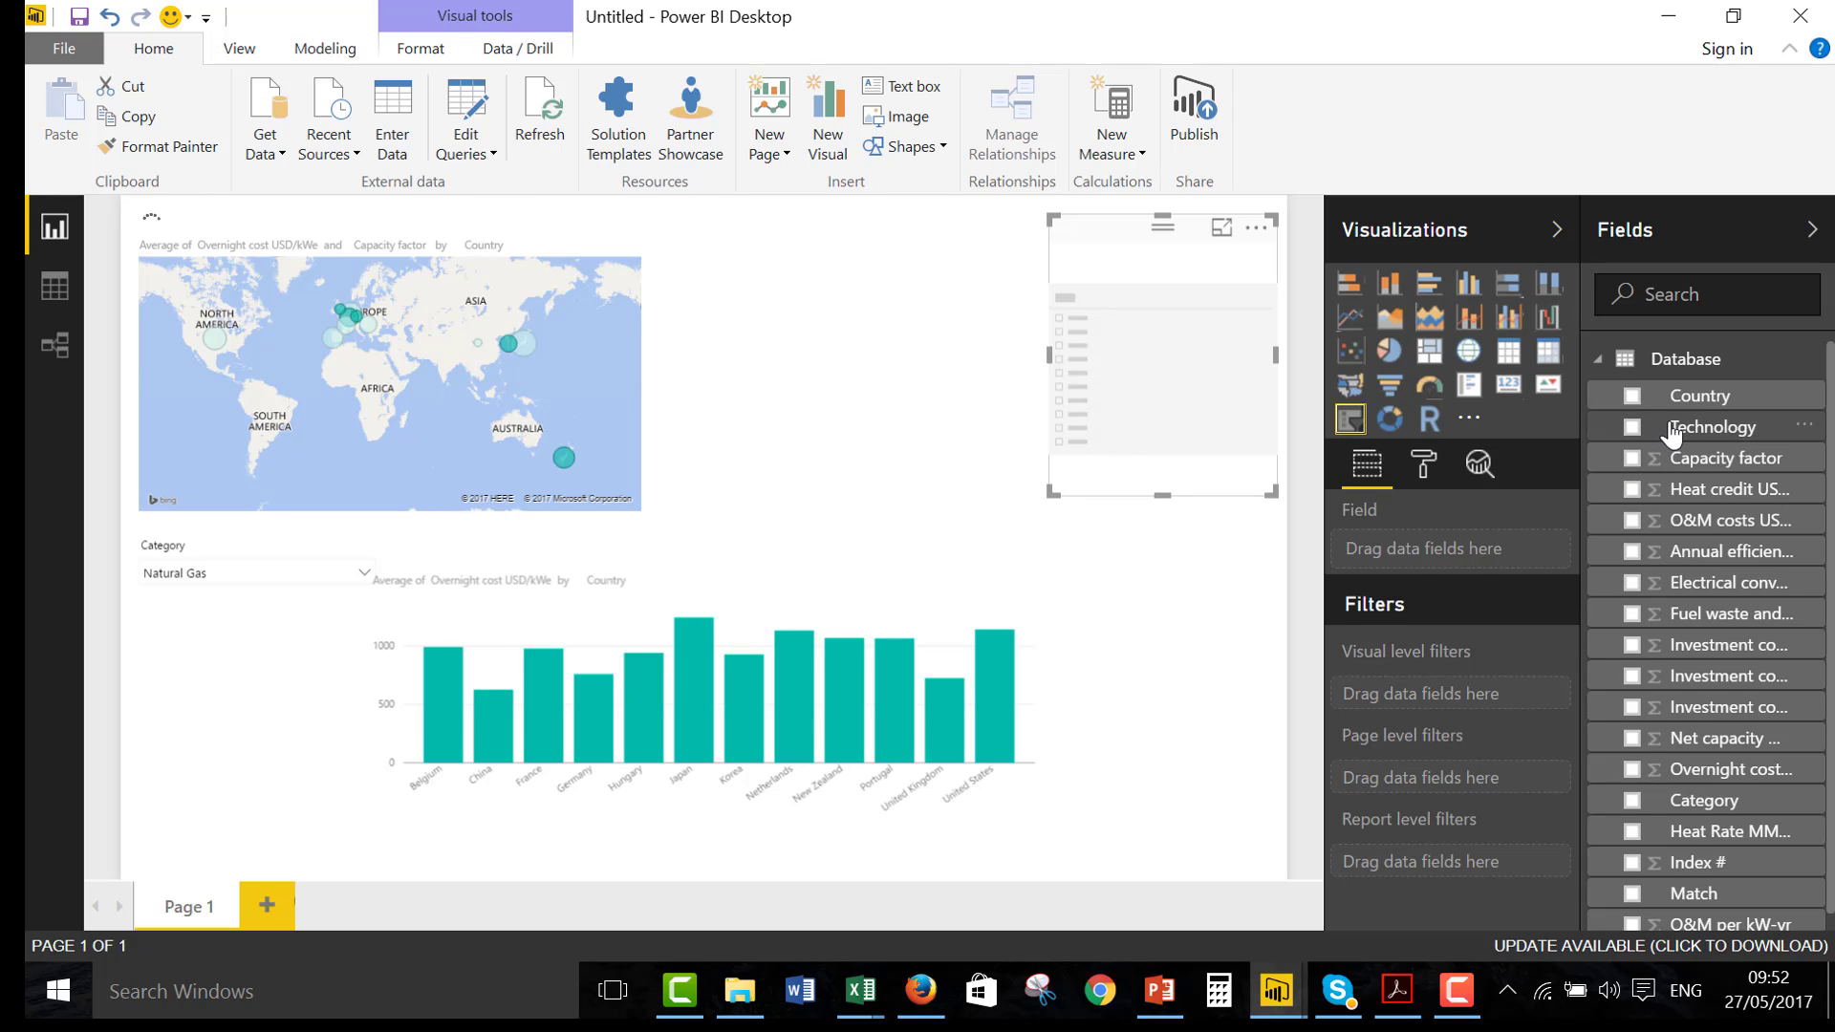
drag(1625, 427, 1193, 360)
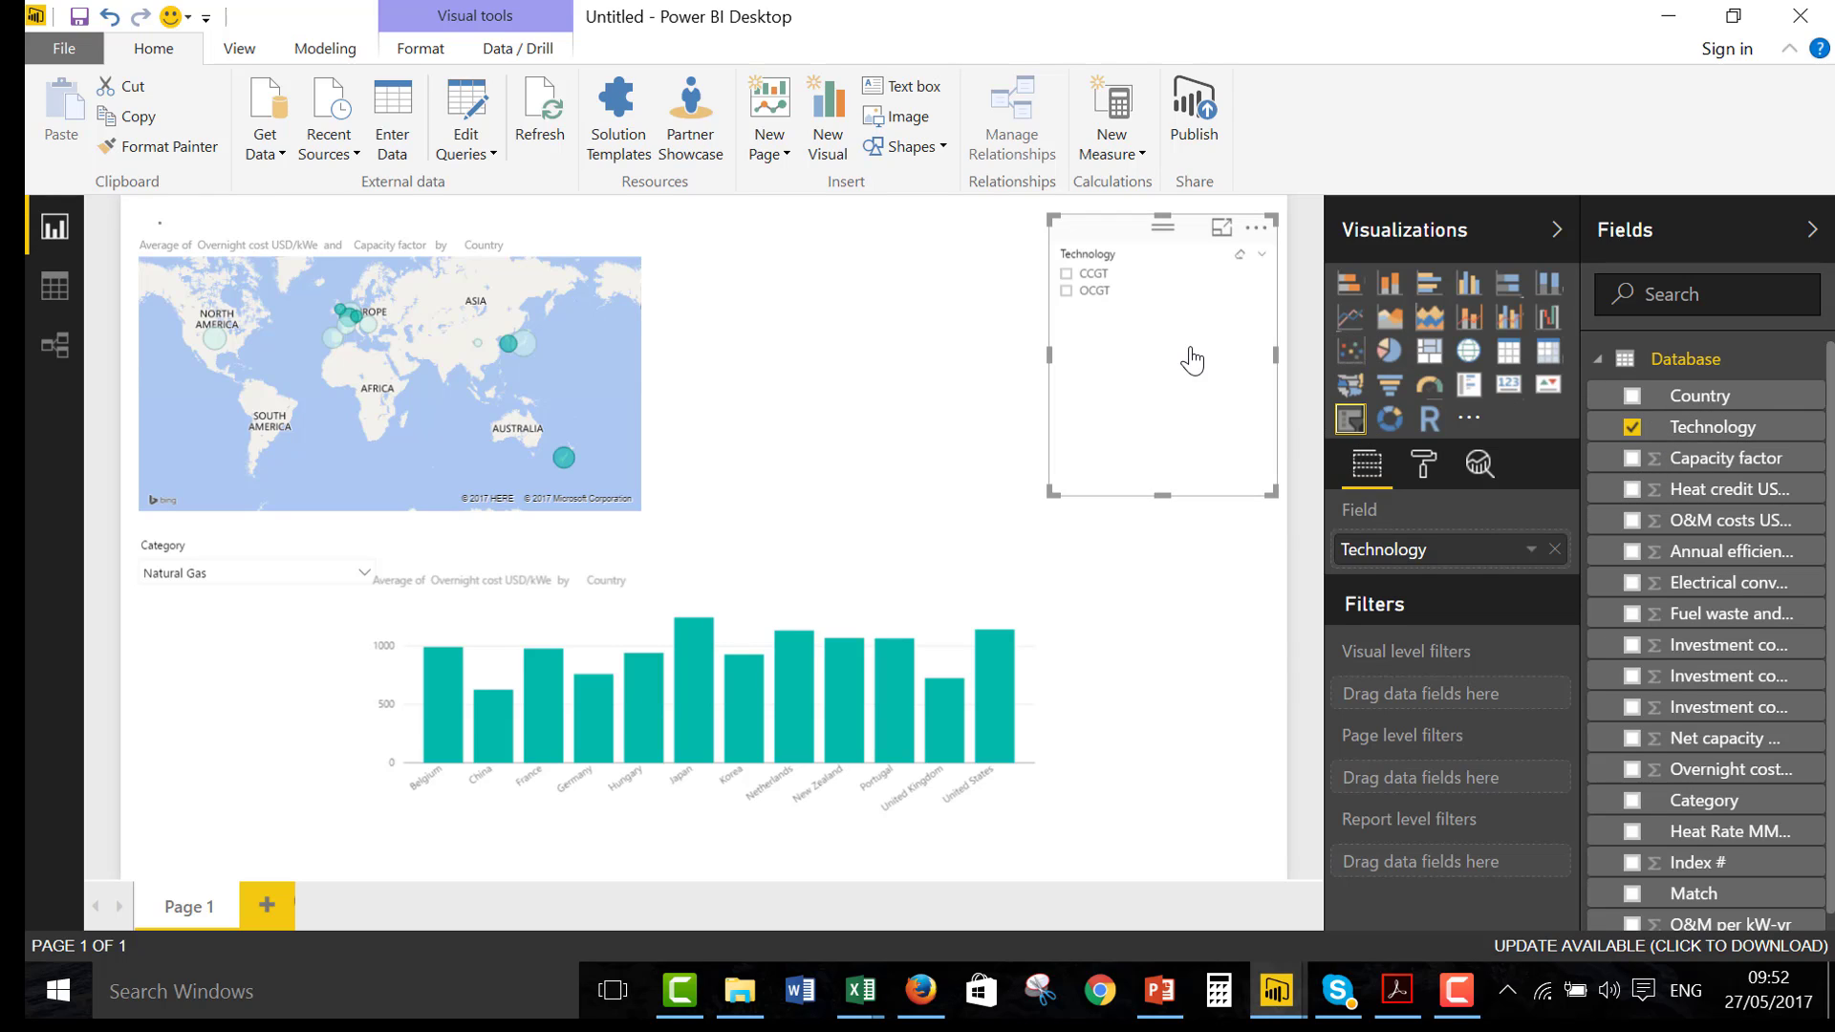
click(1066, 275)
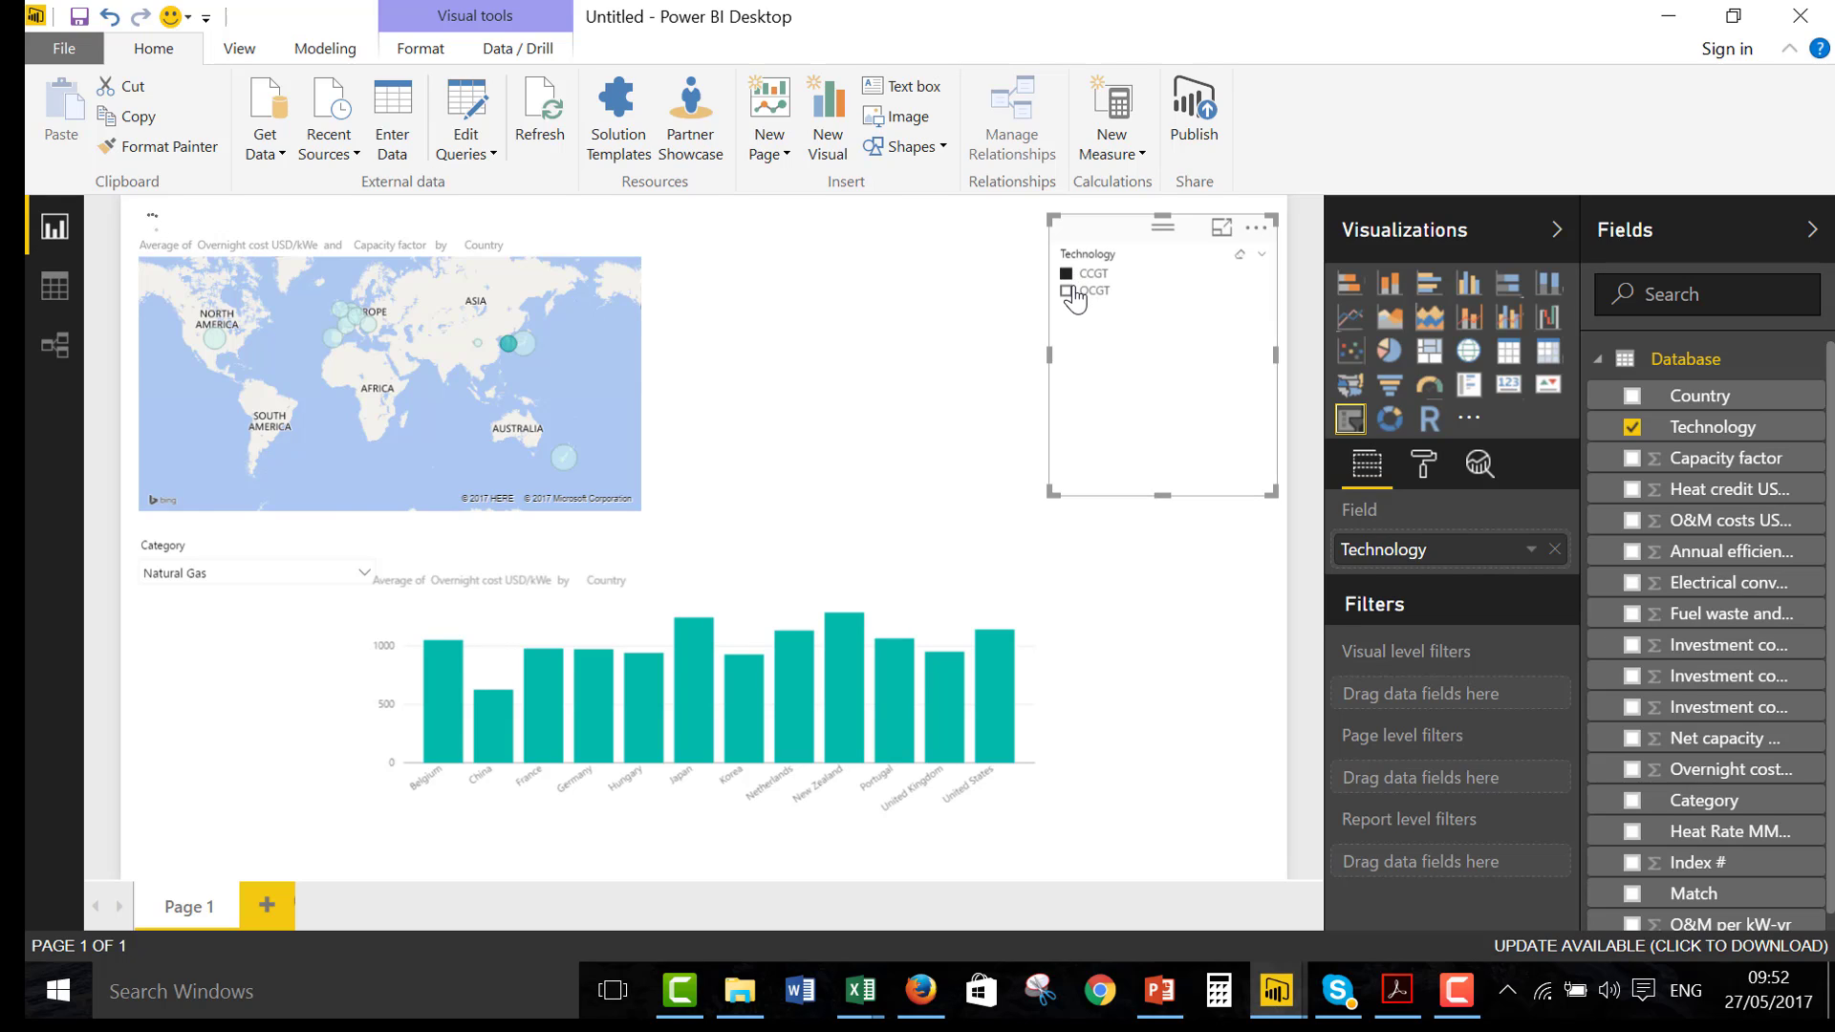
click(1067, 291)
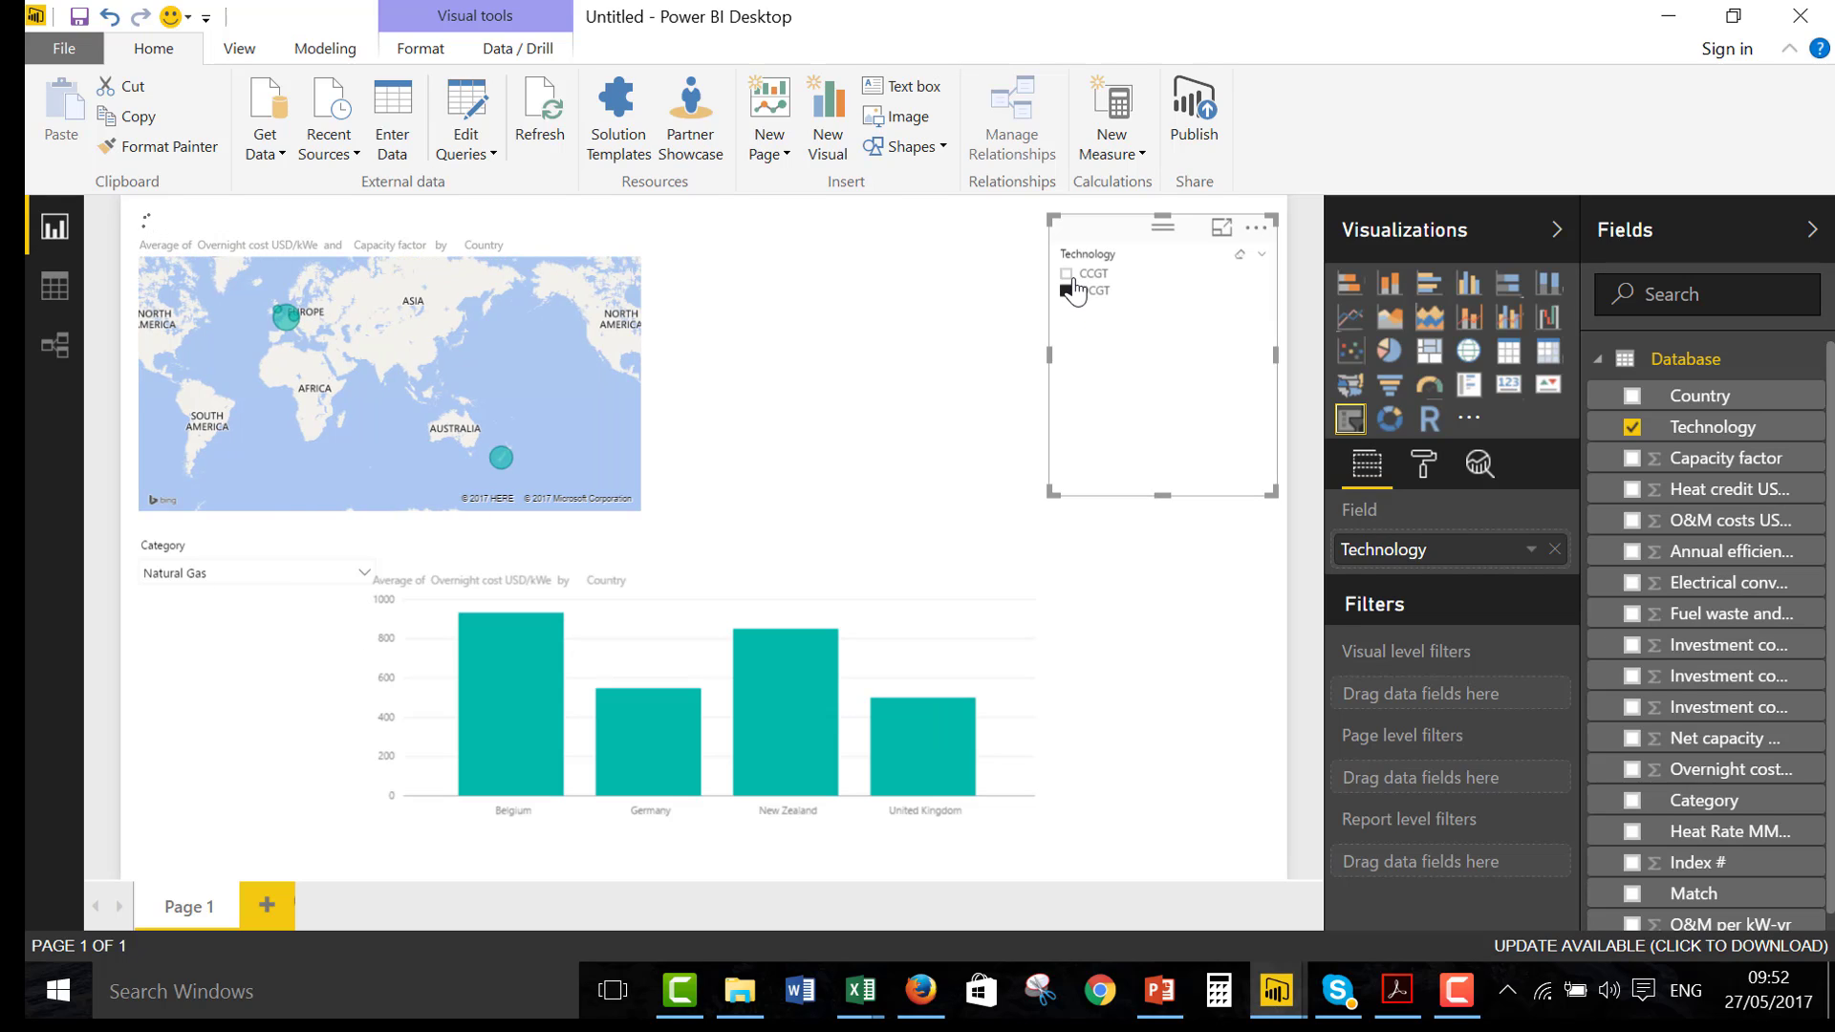
click(1071, 277)
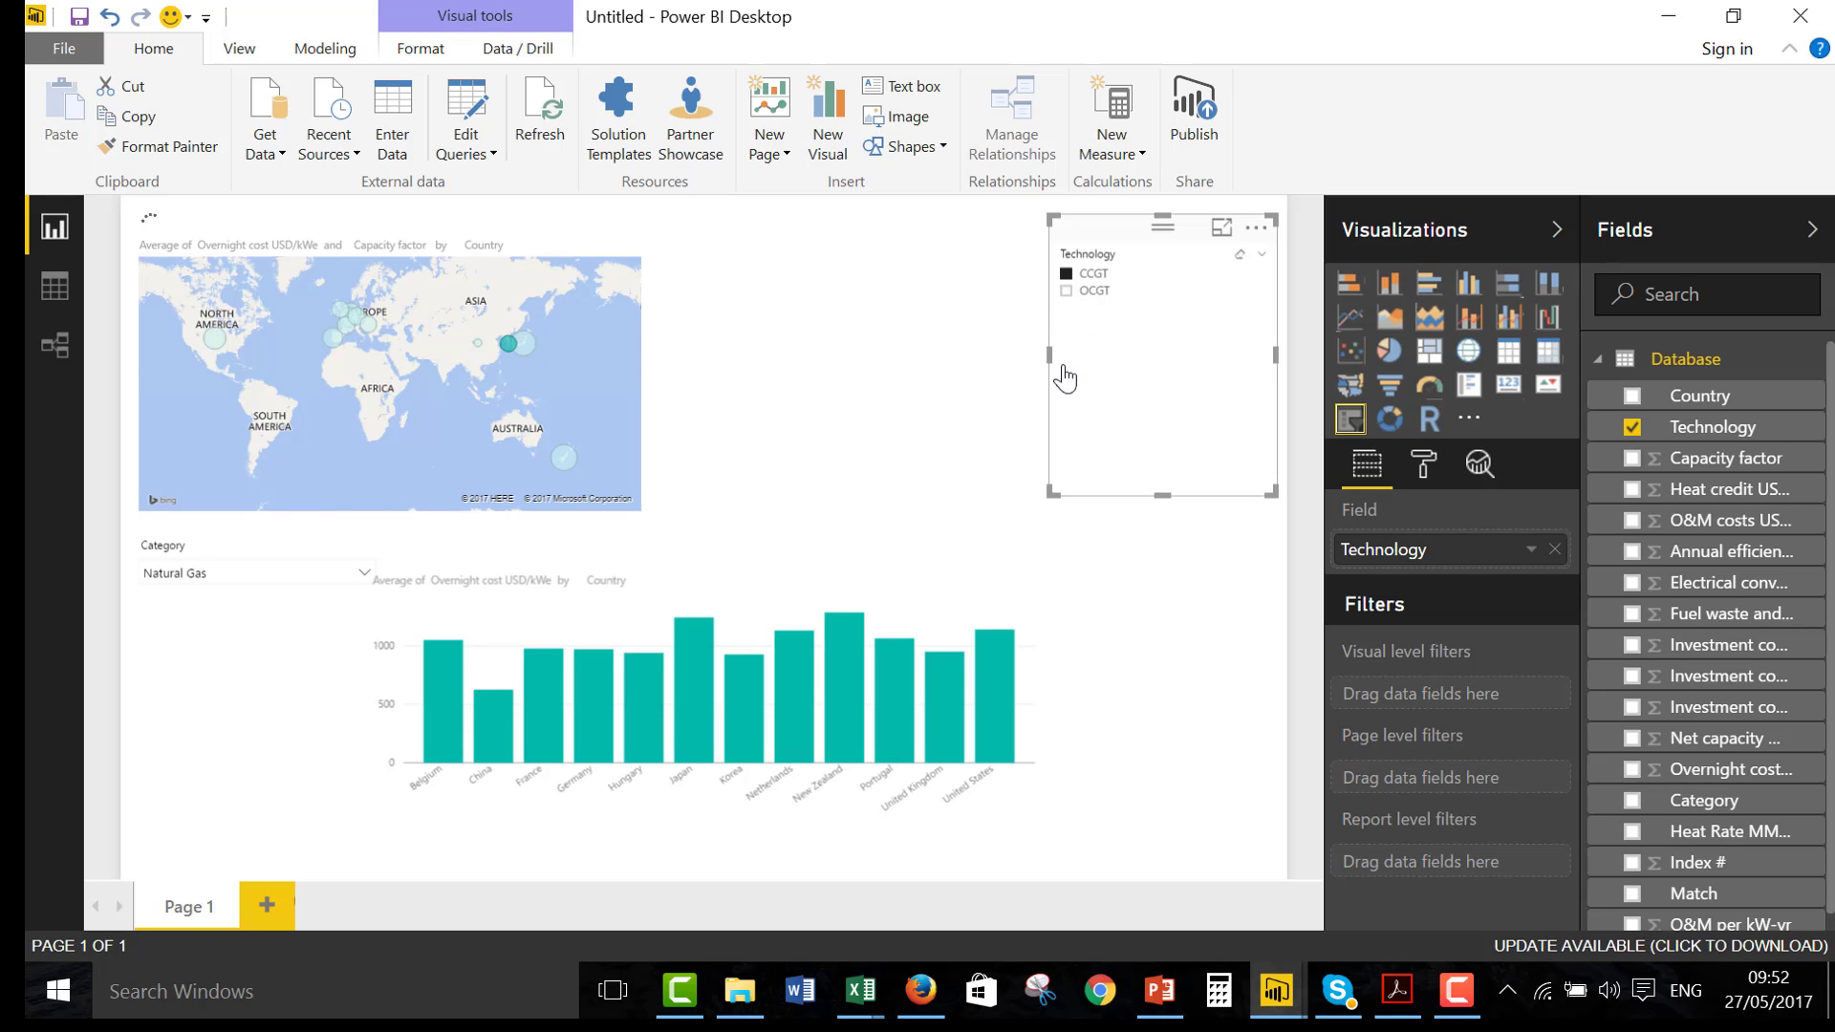
Delete the Technology slicer from the report page
click(210, 585)
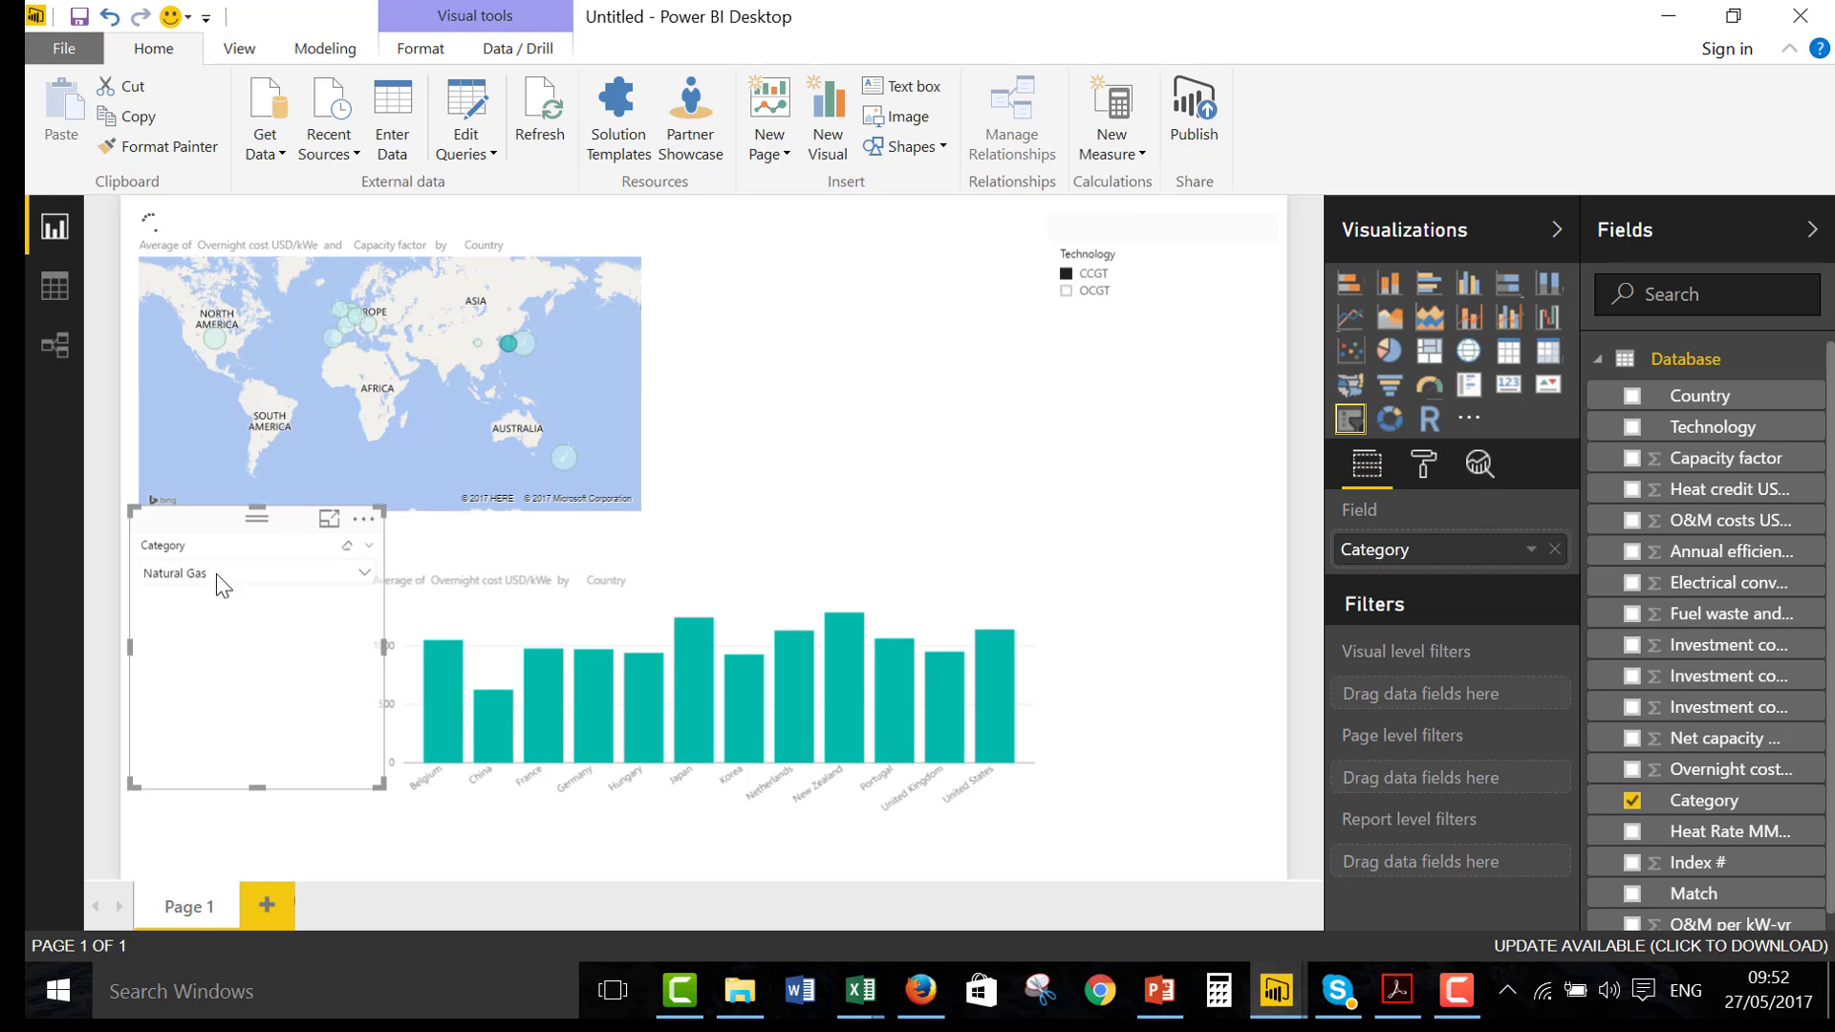
click(226, 572)
drag(1071, 274, 1173, 378)
key(Delete)
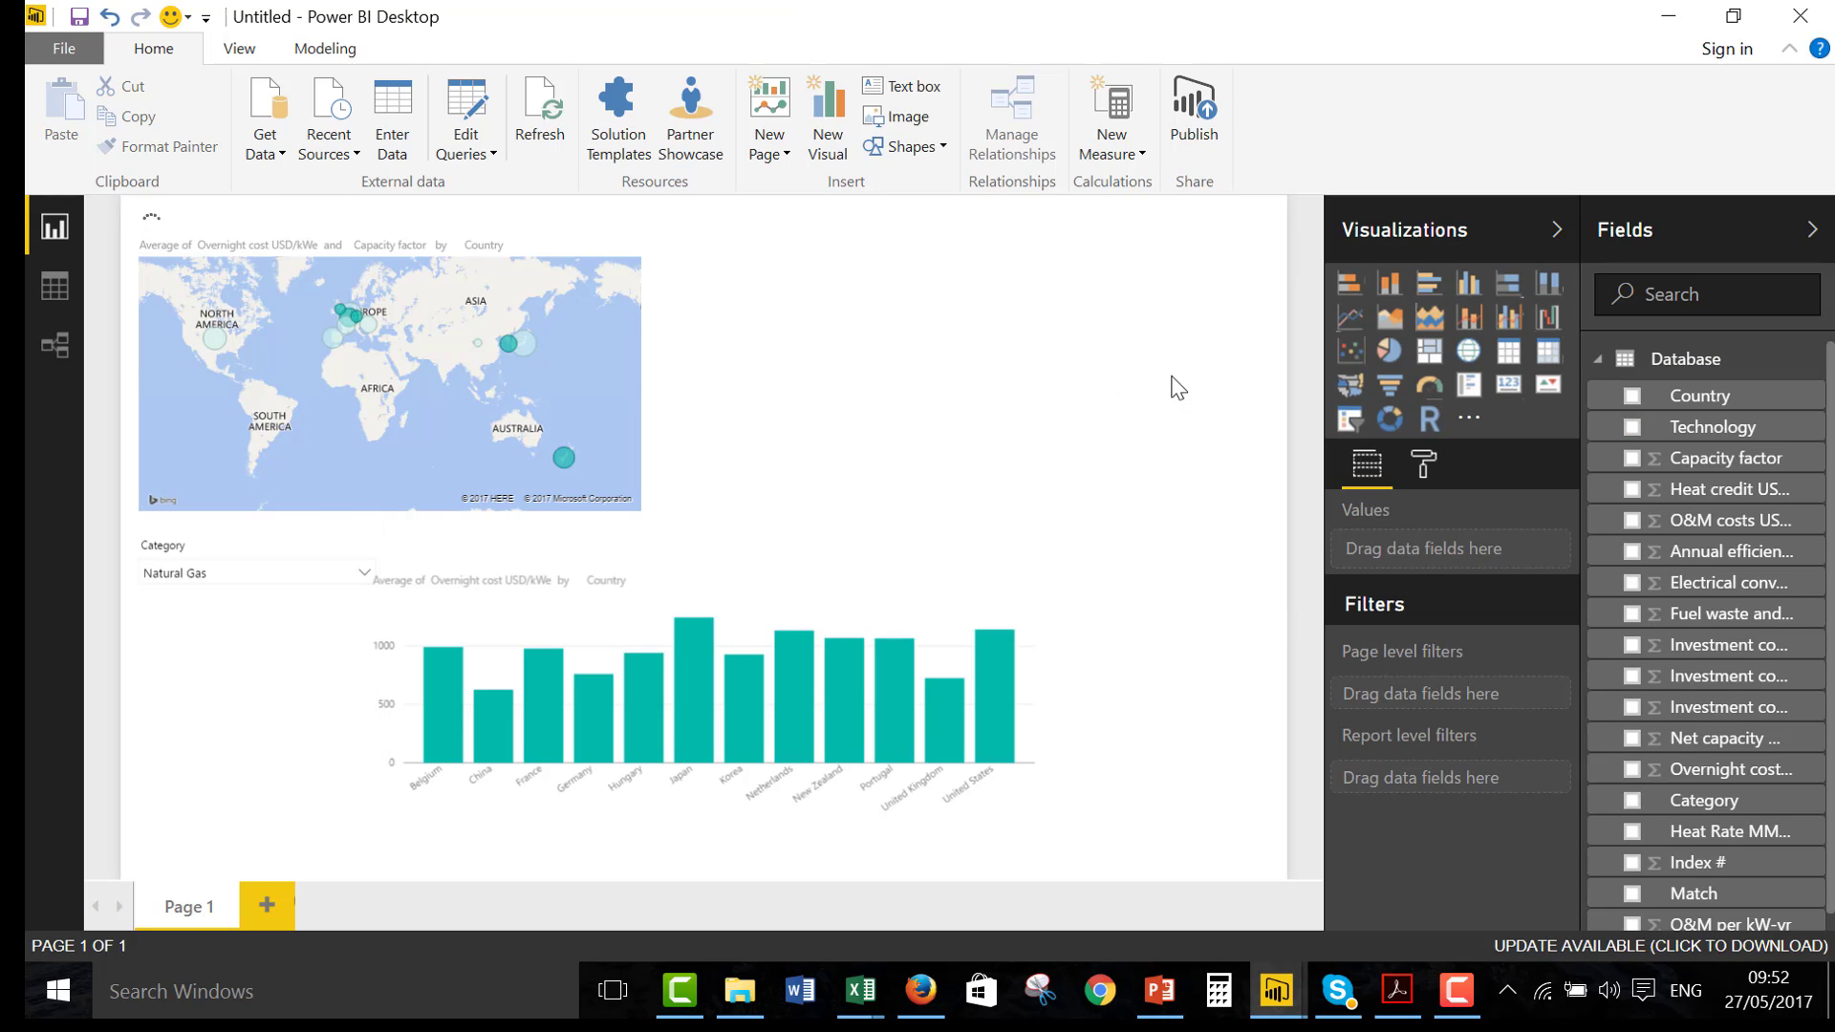
click(365, 571)
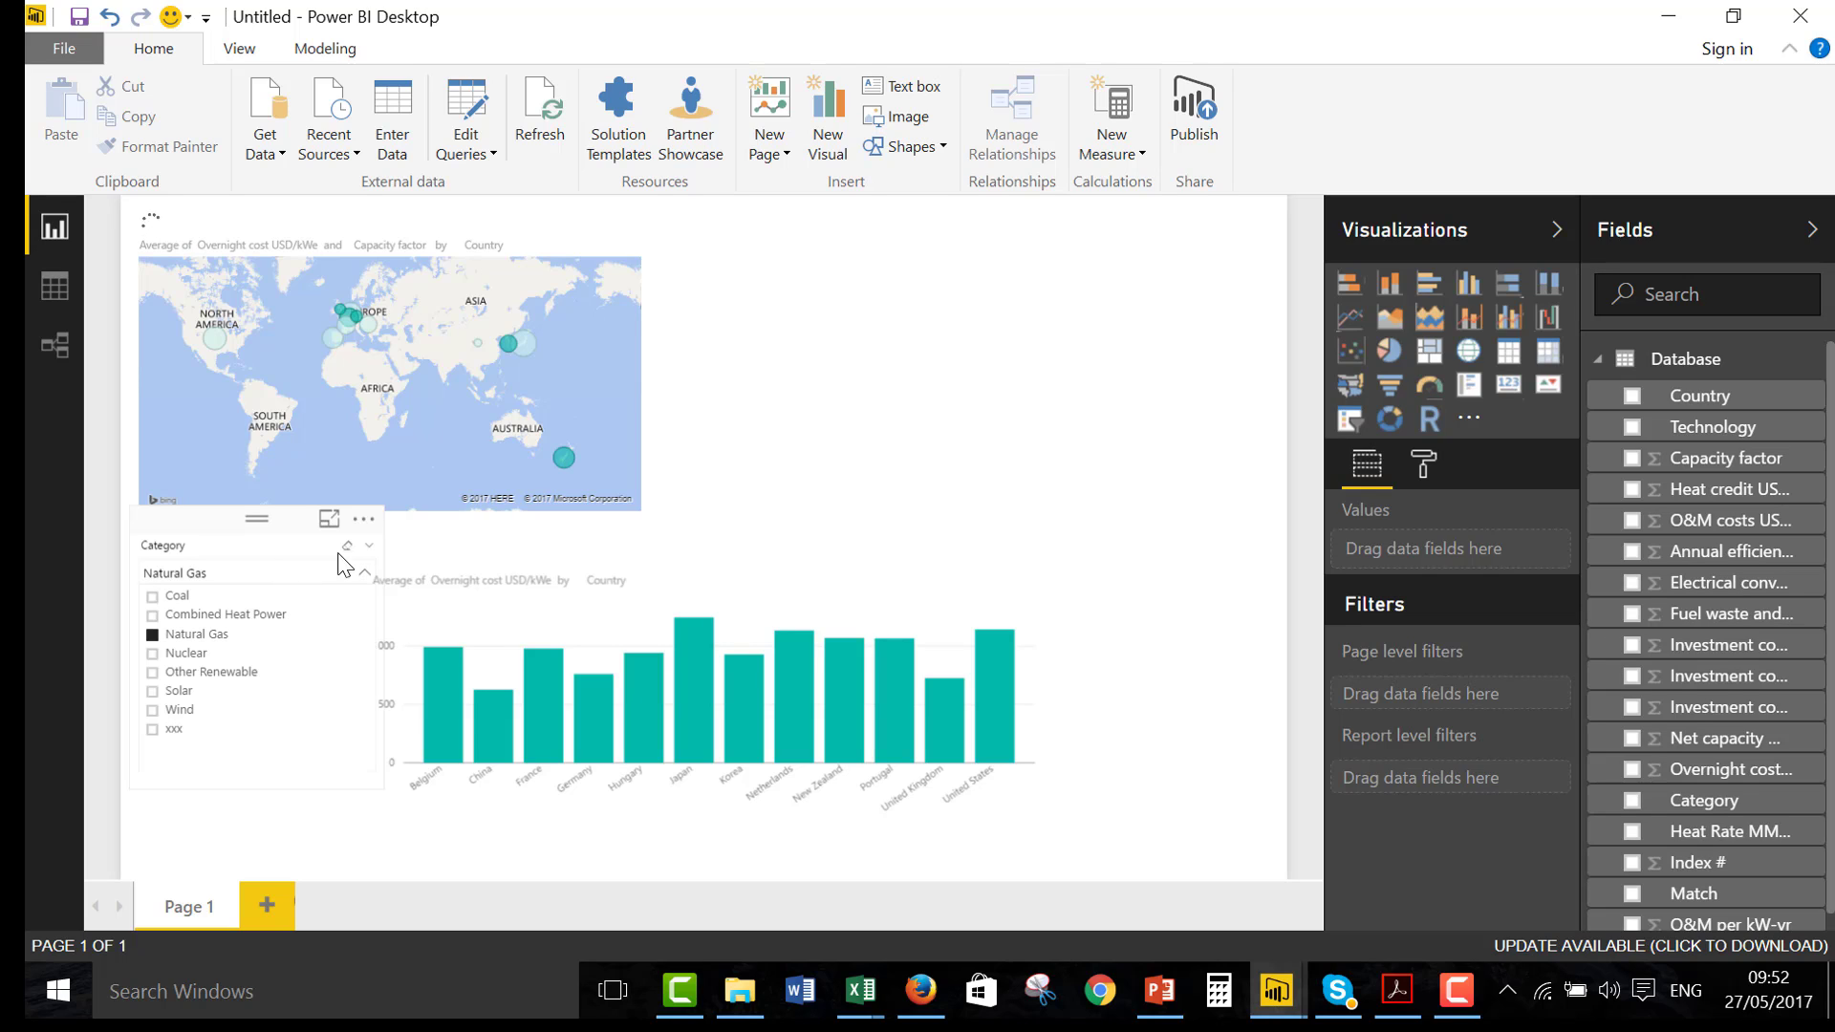
click(369, 545)
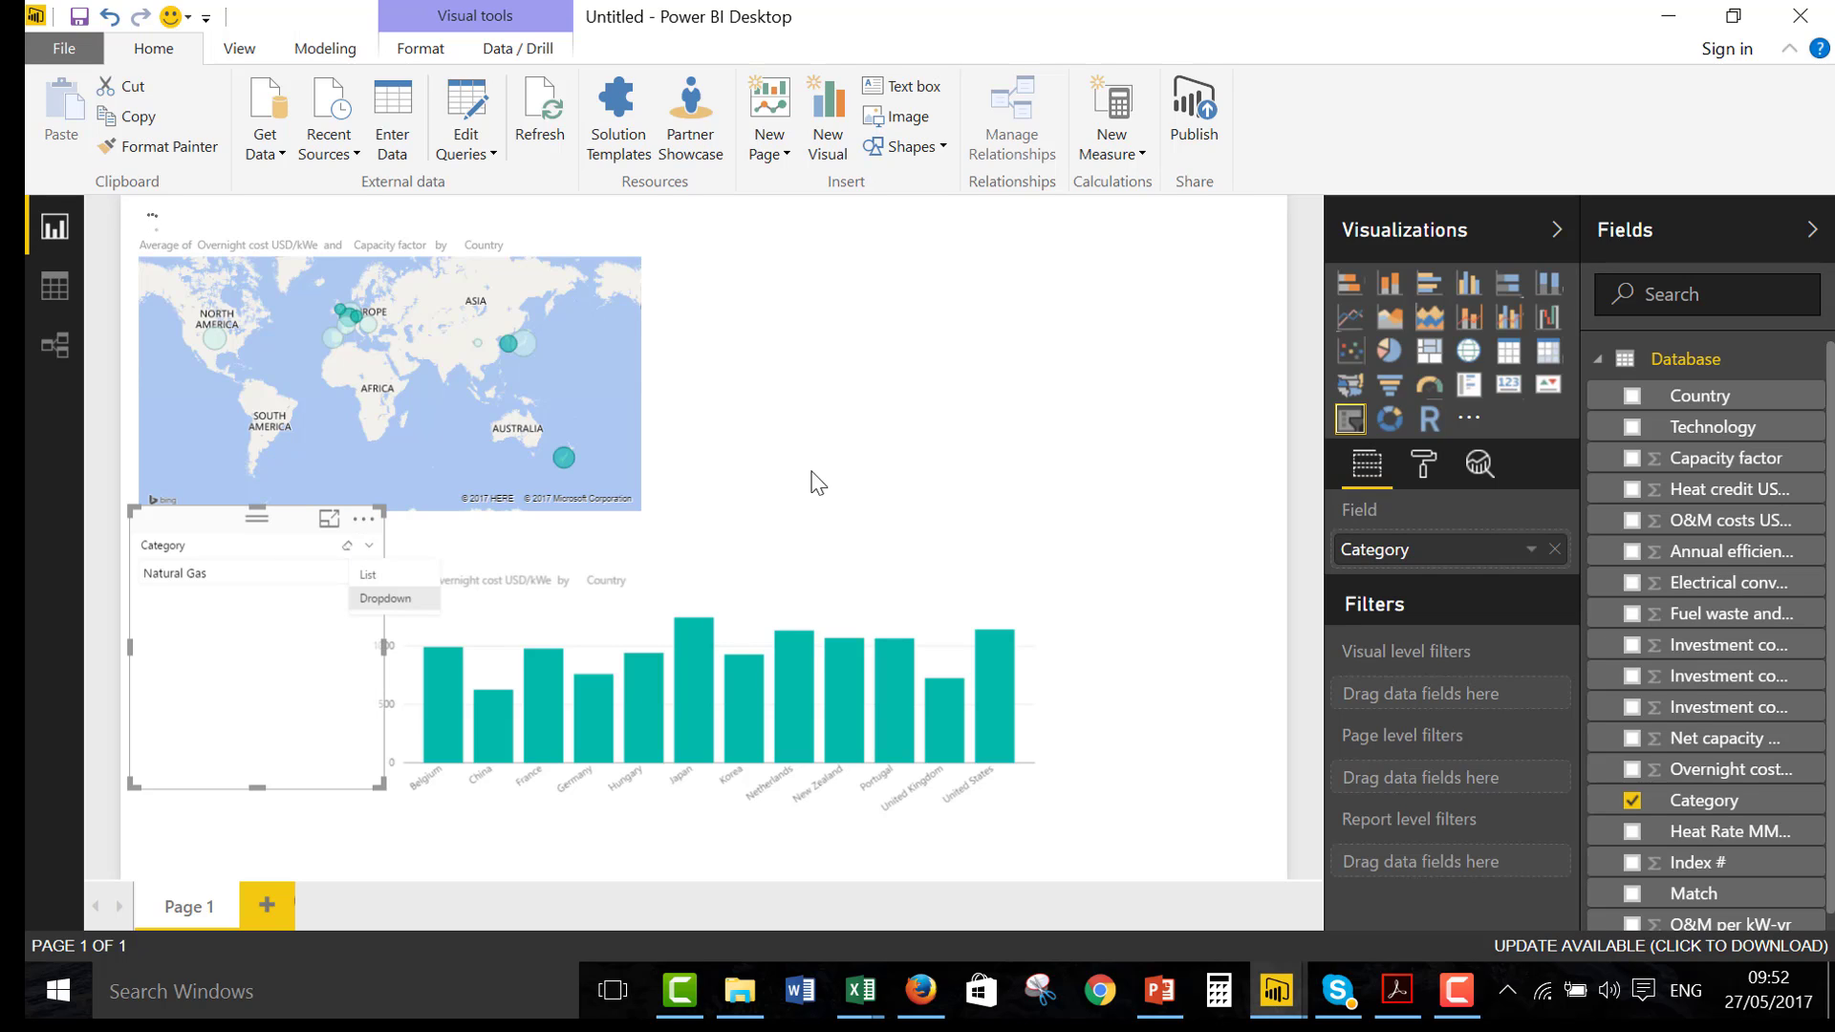
click(994, 358)
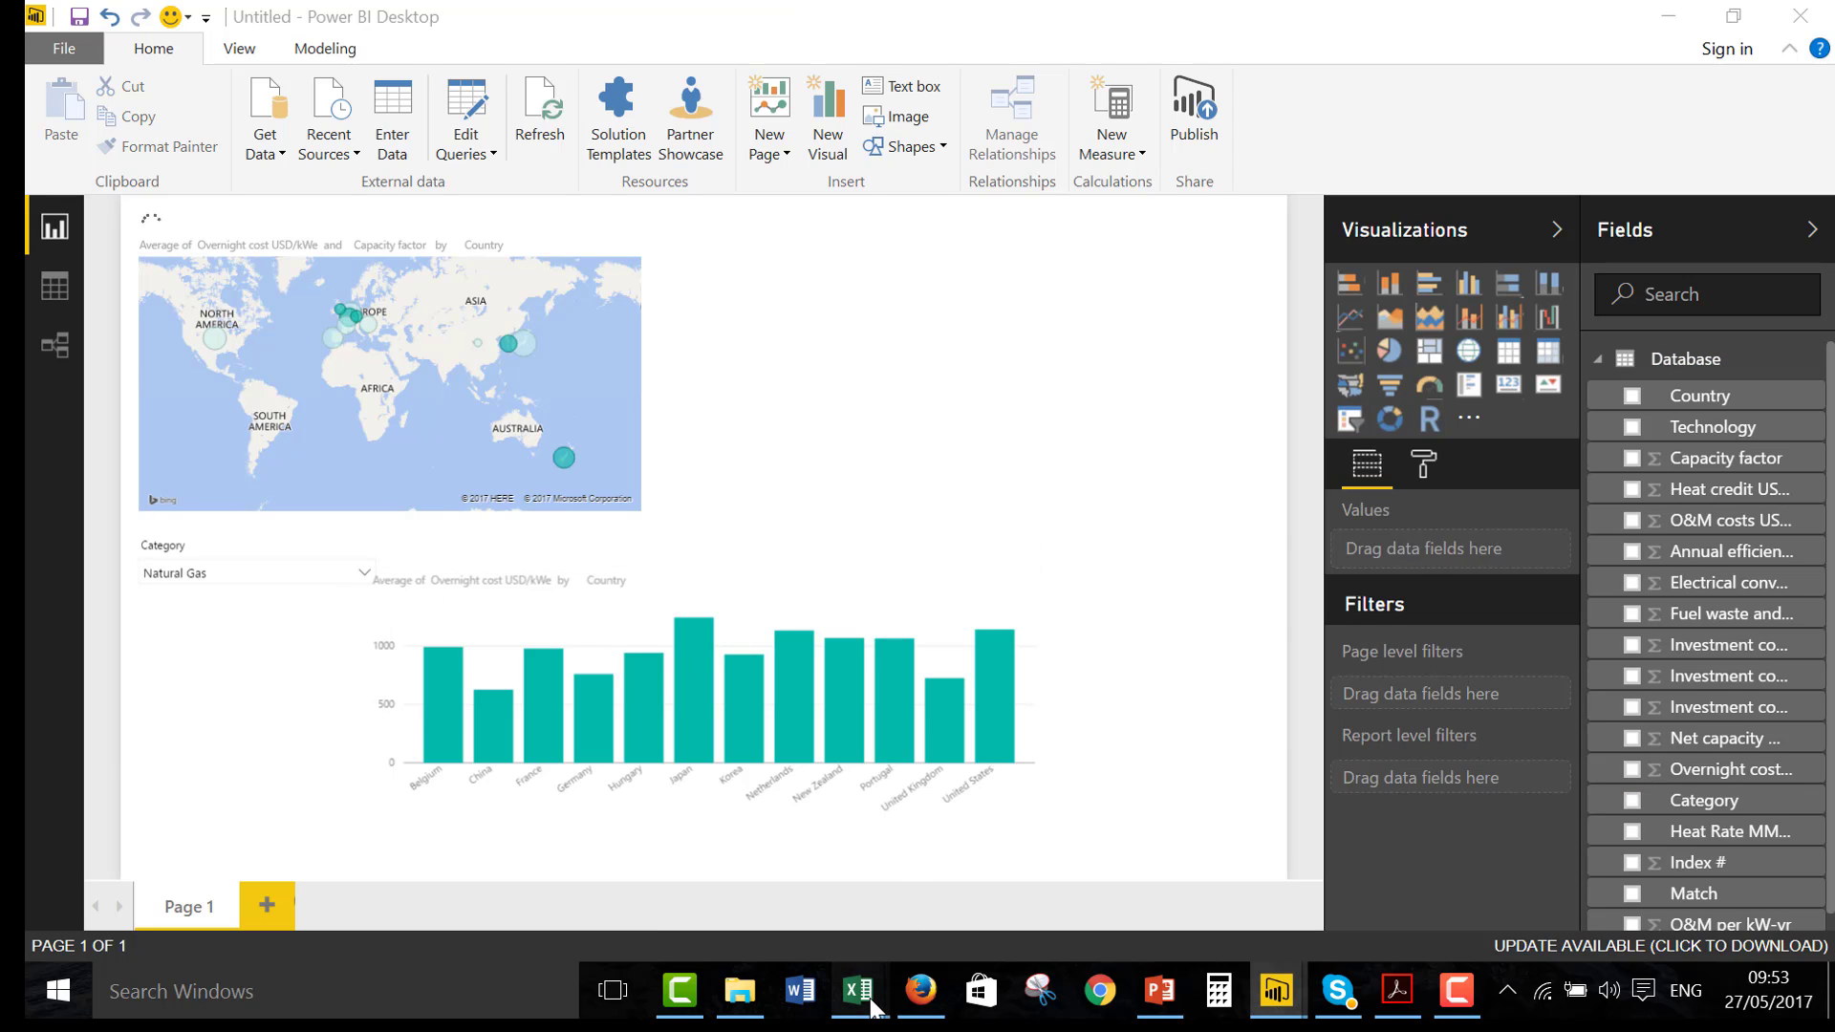
Switch to the IEA Database Clean.xlsx workbook in Excel and go to the sheet with the pivot chart
mouse_move(872, 998)
click(243, 867)
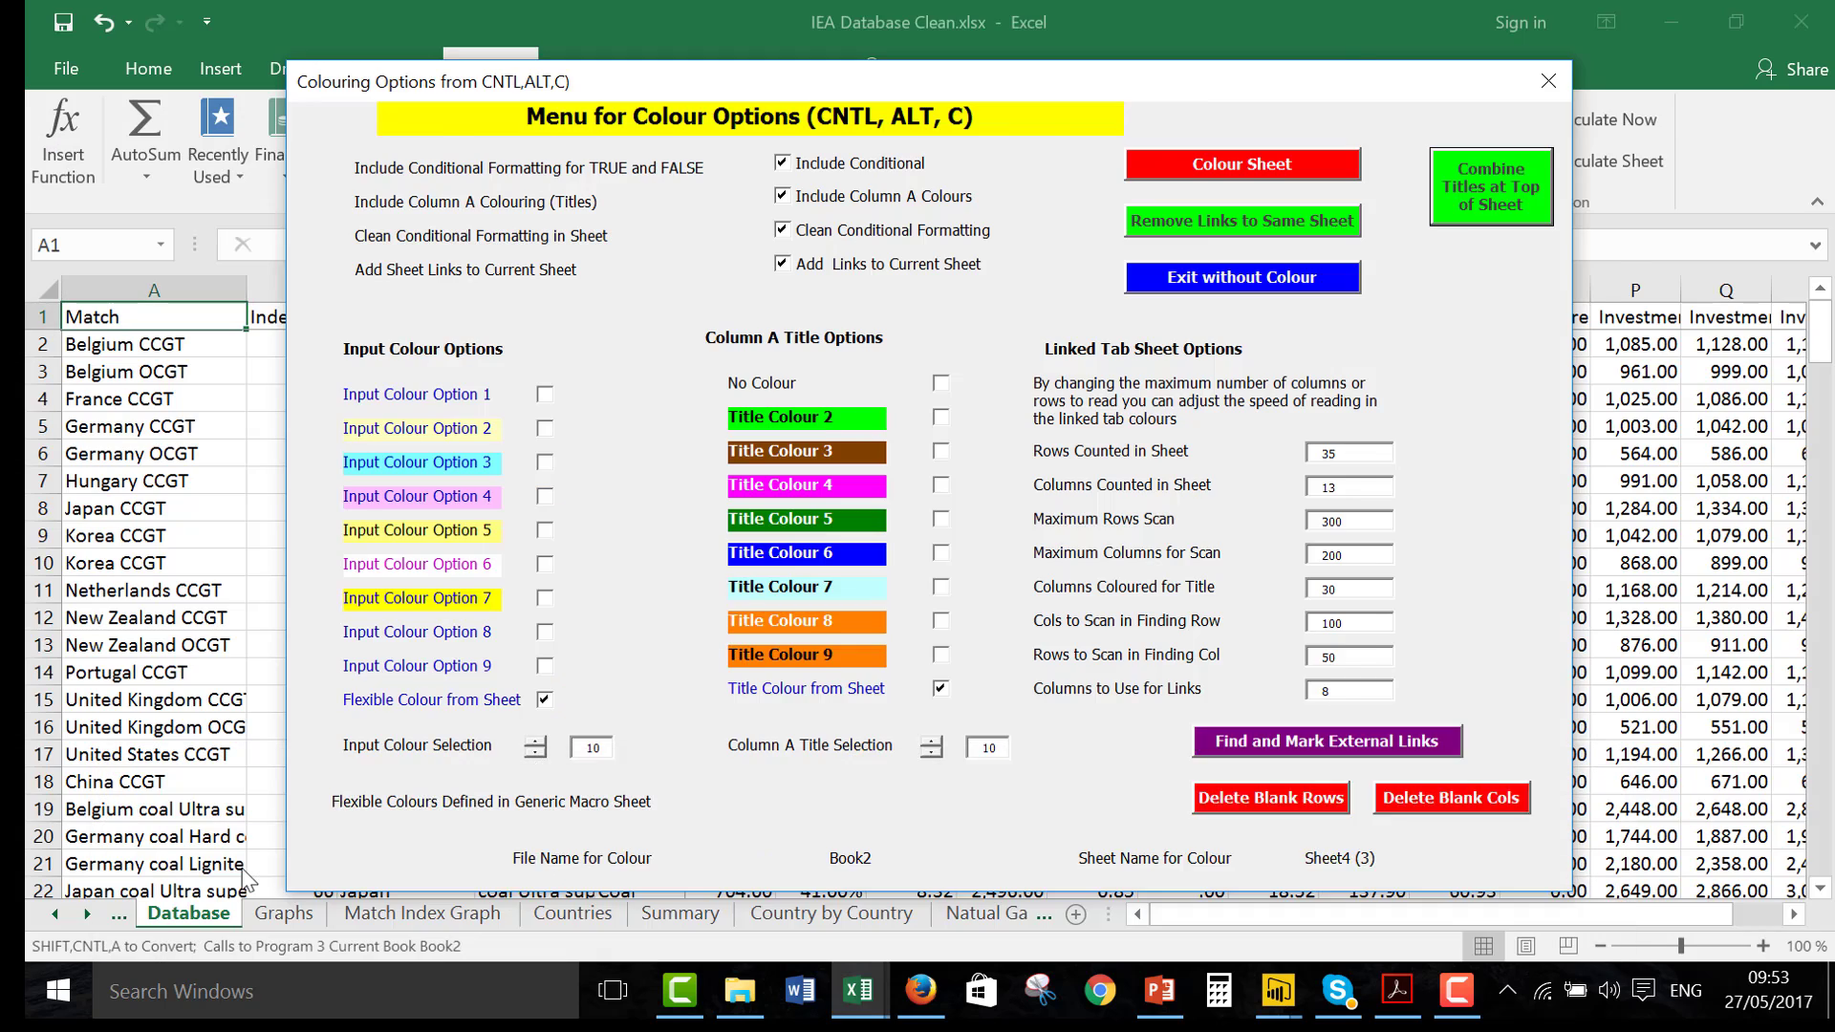
key(ctrl+Page_Up)
key(ctrl+Page_Up)
key(ctrl+Page_Up)
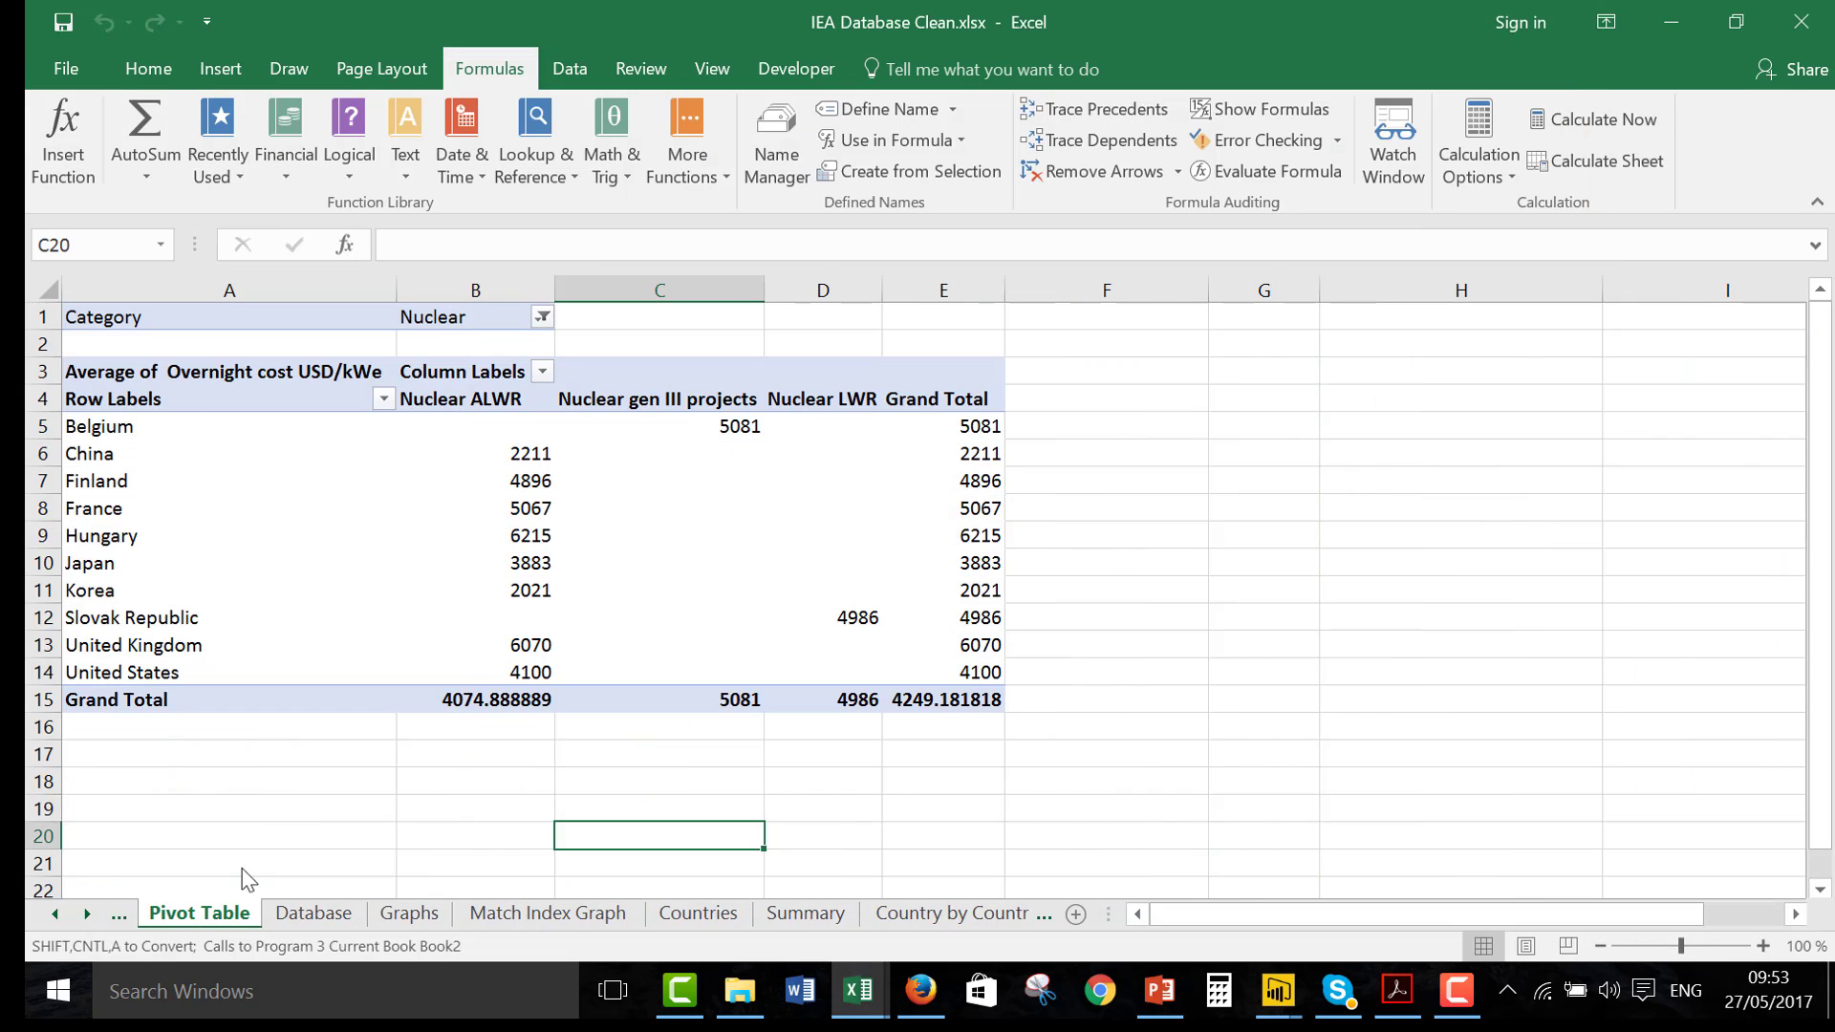
key(ctrl+Page_Down)
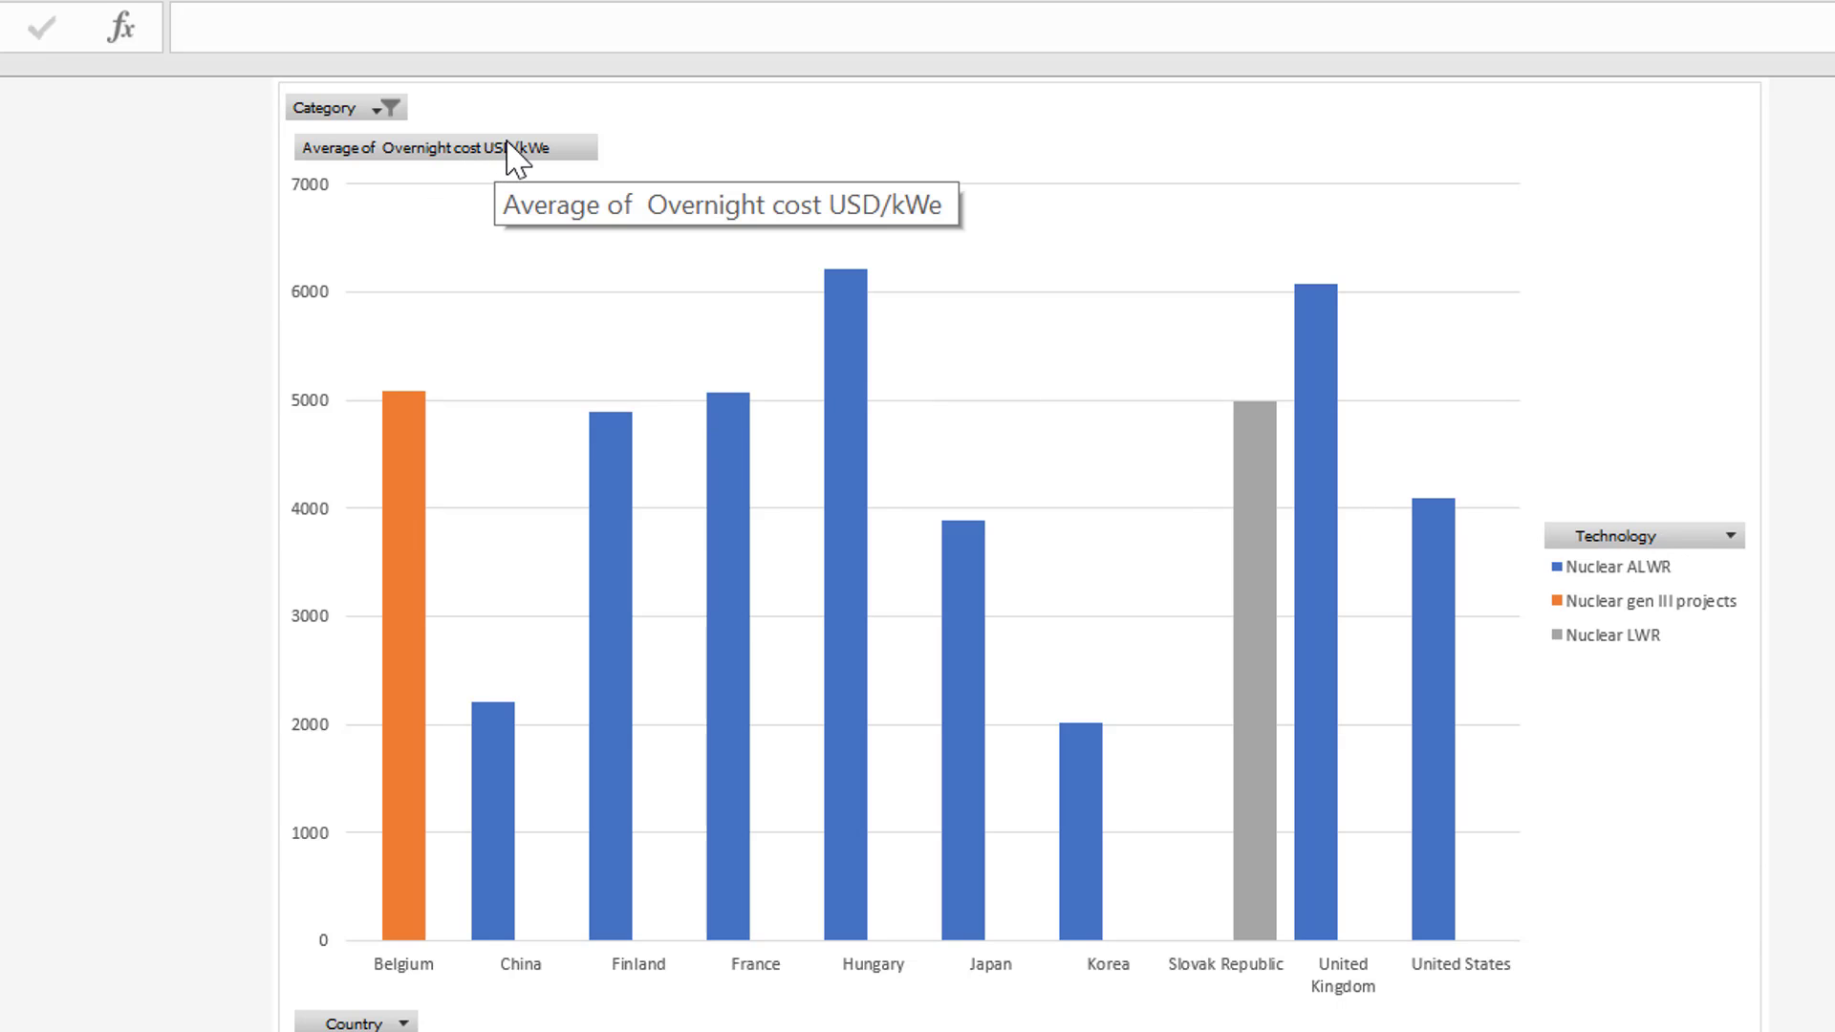
Change the pivot chart's Category filter from Nuclear to Solar only
click(374, 109)
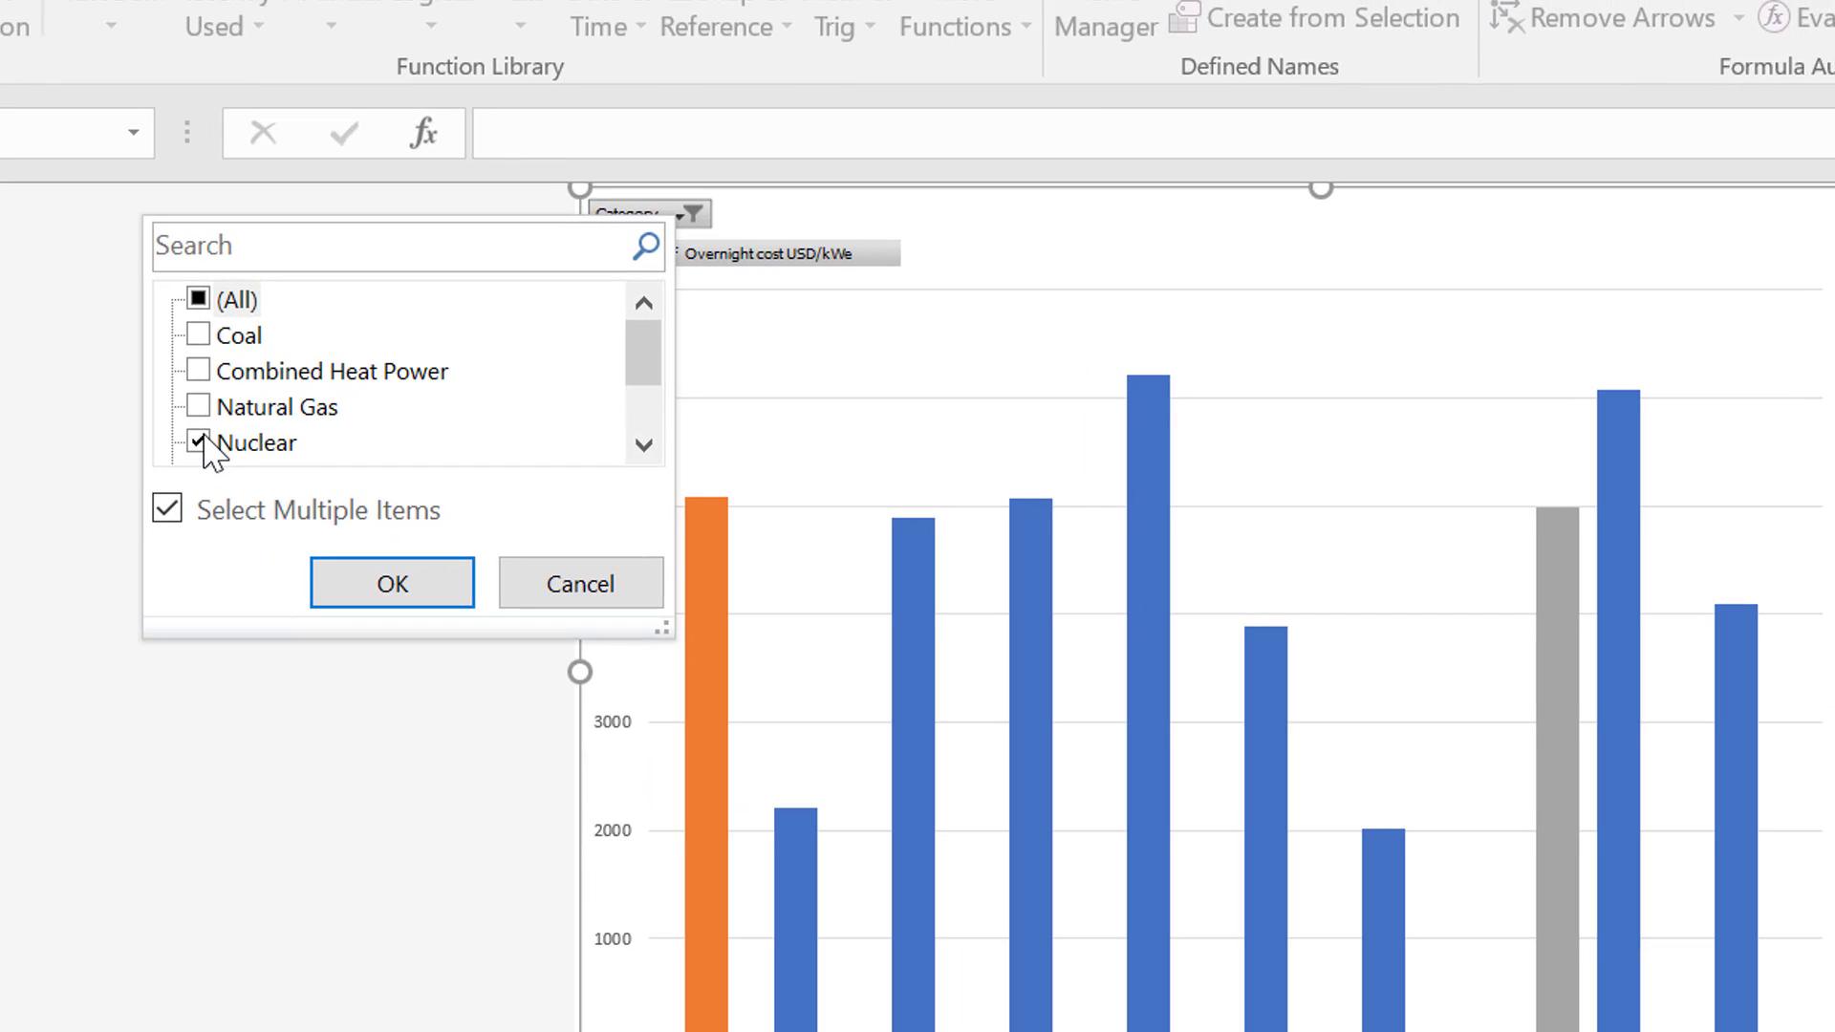
click(204, 440)
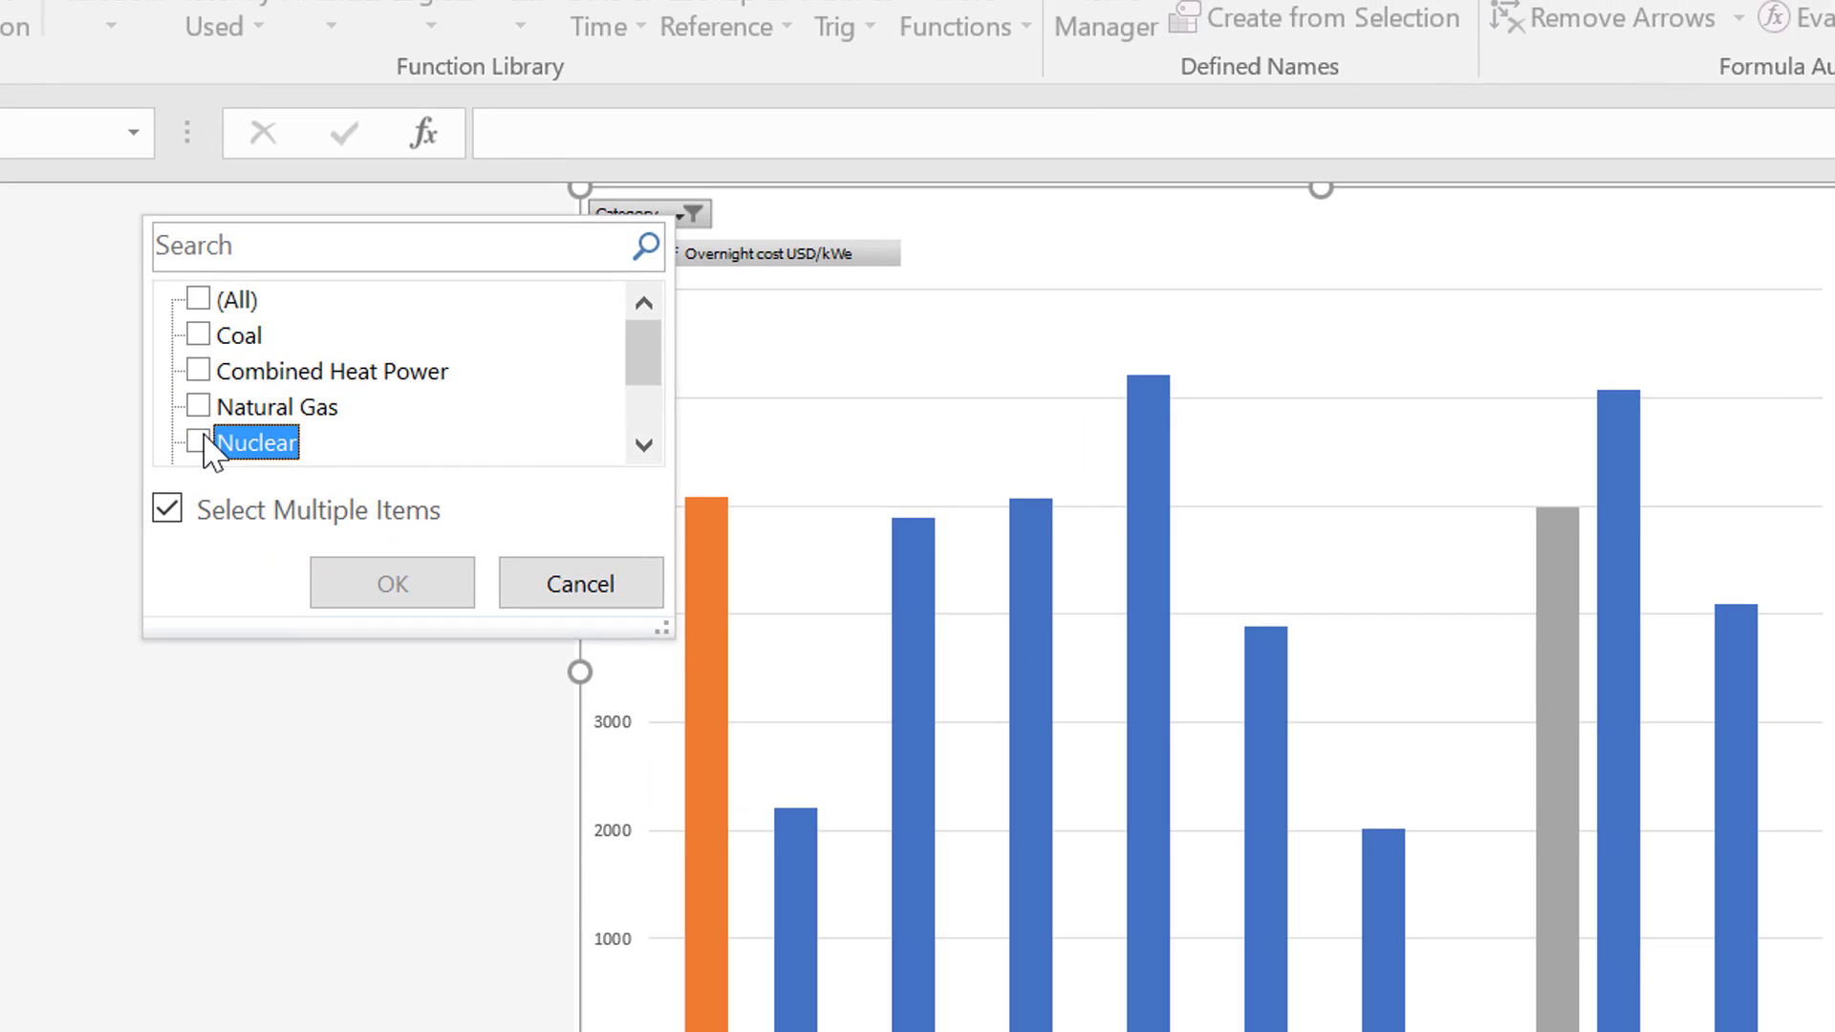
click(646, 445)
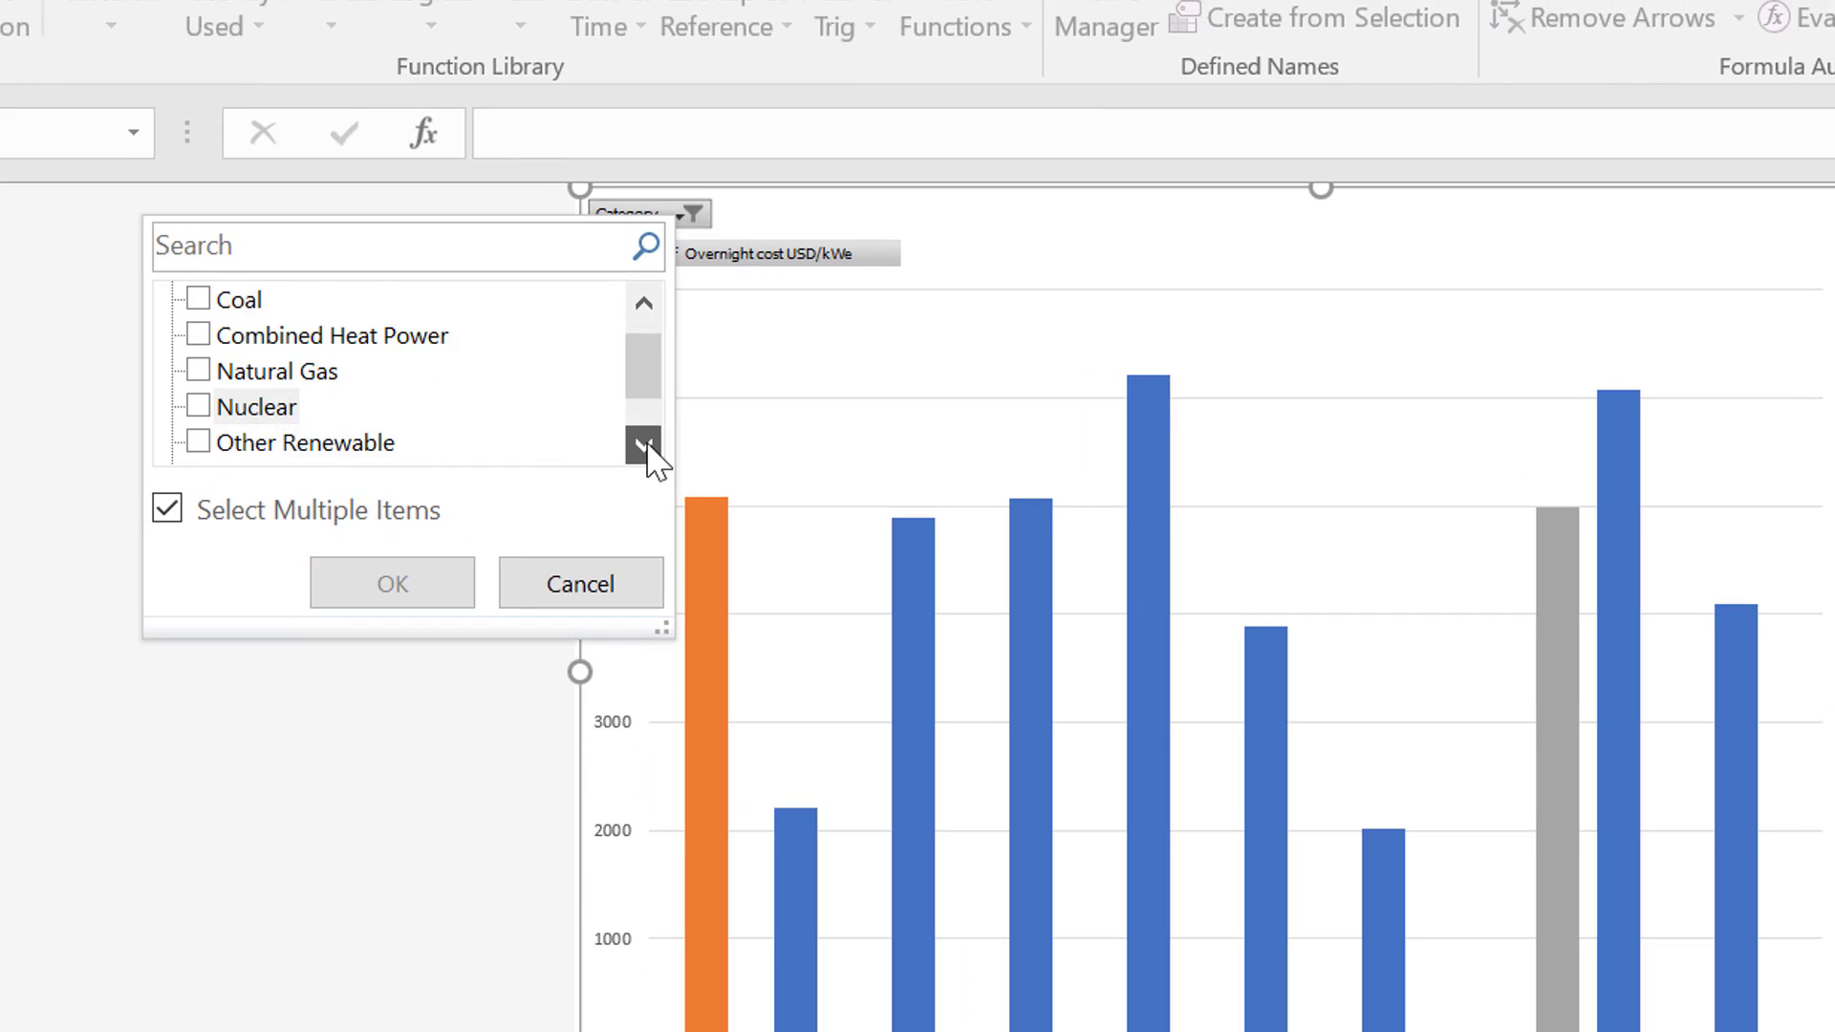
click(643, 444)
click(643, 444)
click(254, 411)
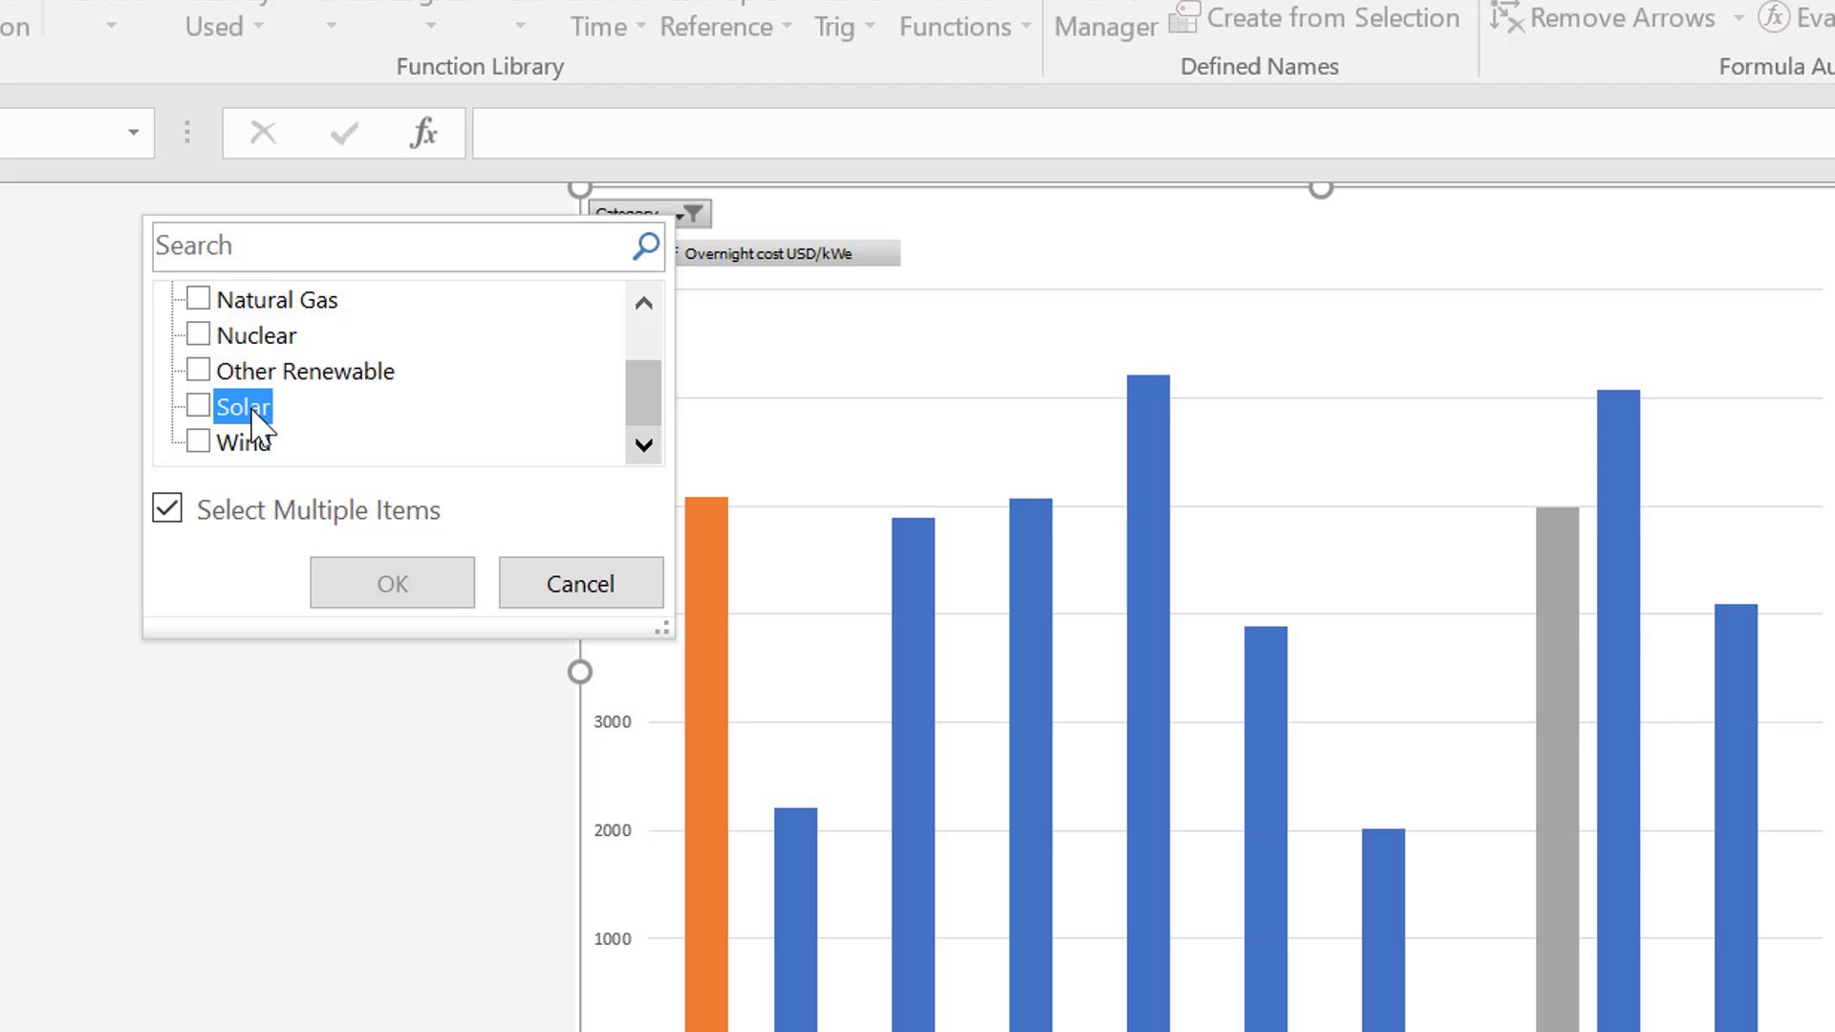
click(197, 407)
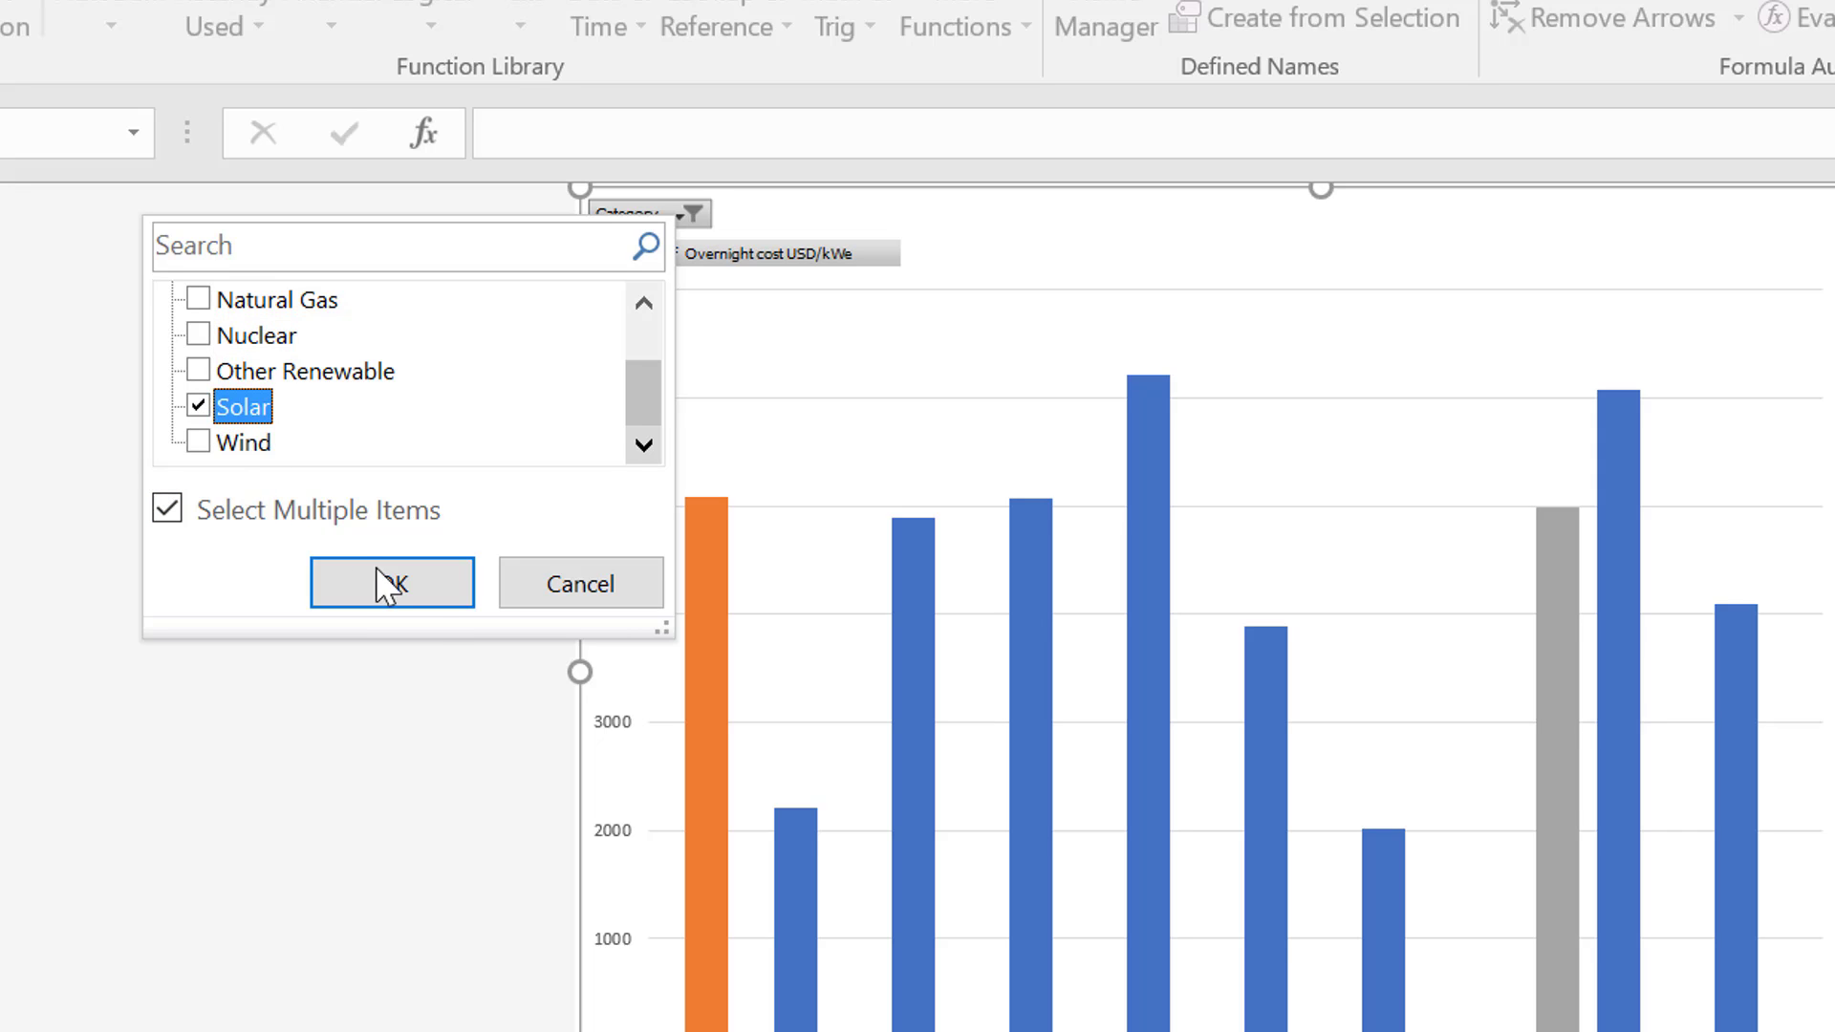
click(422, 602)
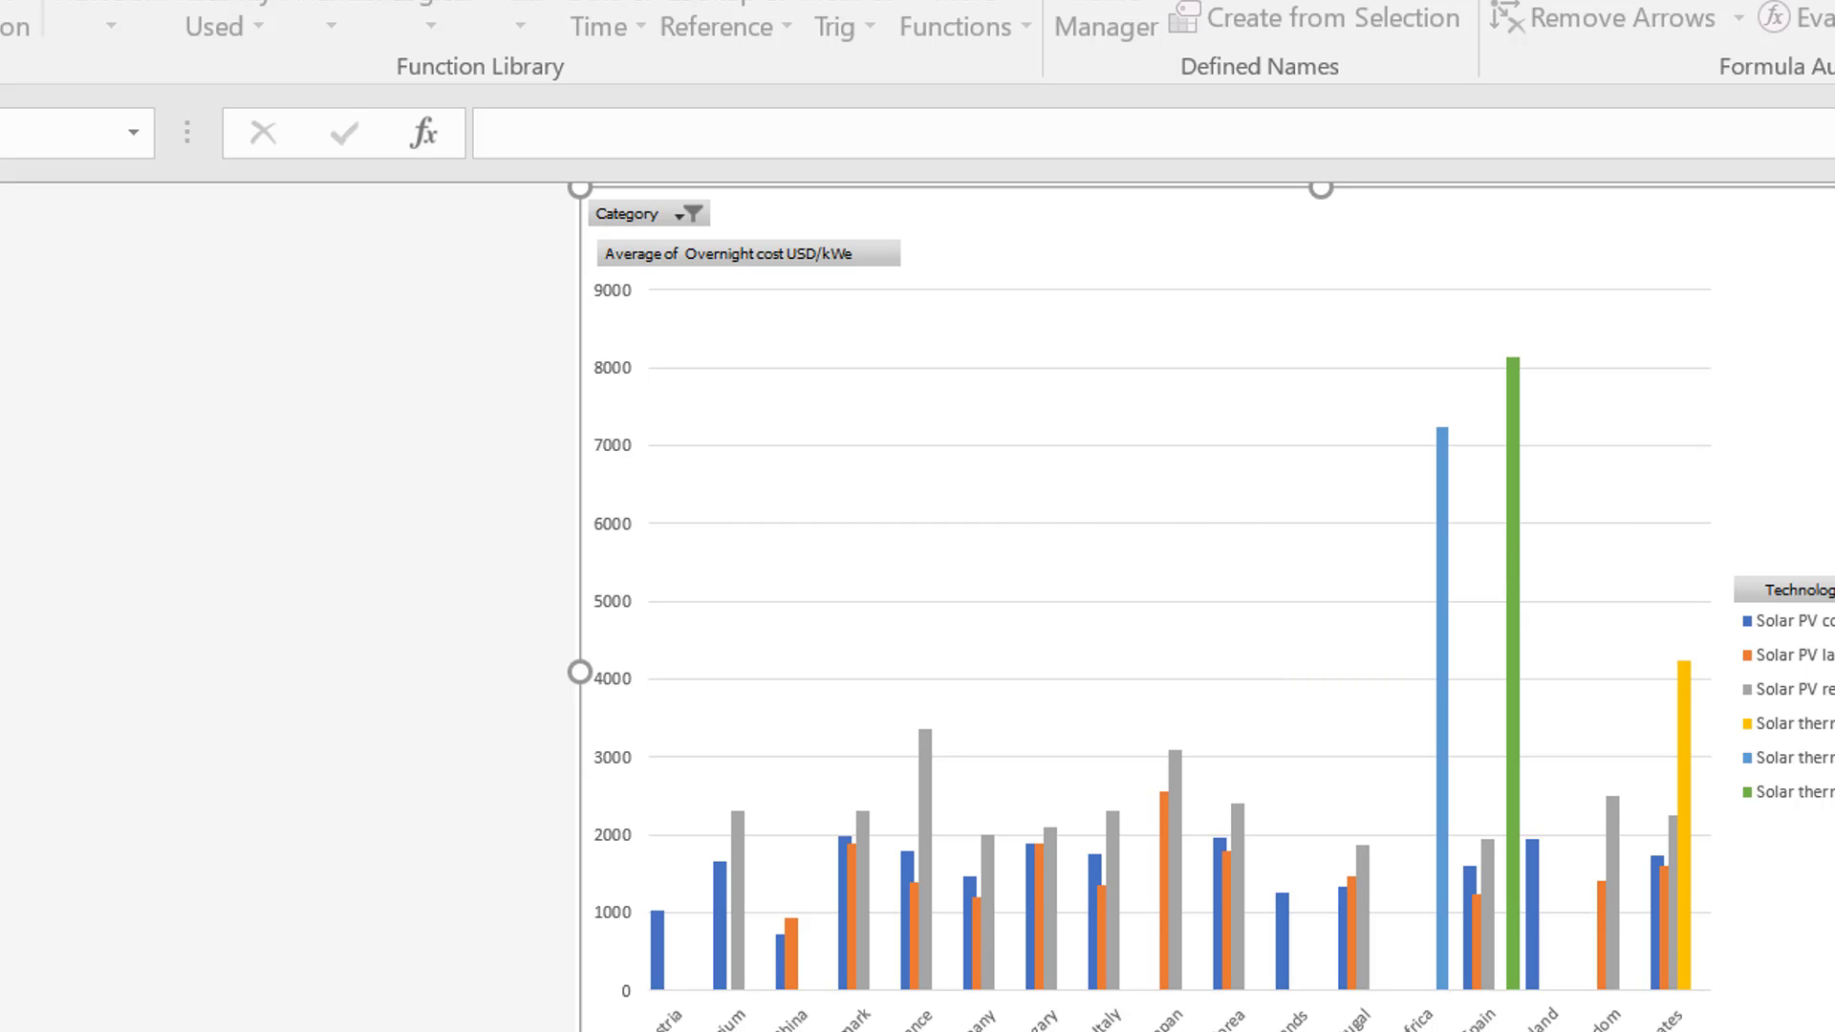
Filter the pivot chart's Technology field to show only Solar PV large ground mounted
click(1819, 589)
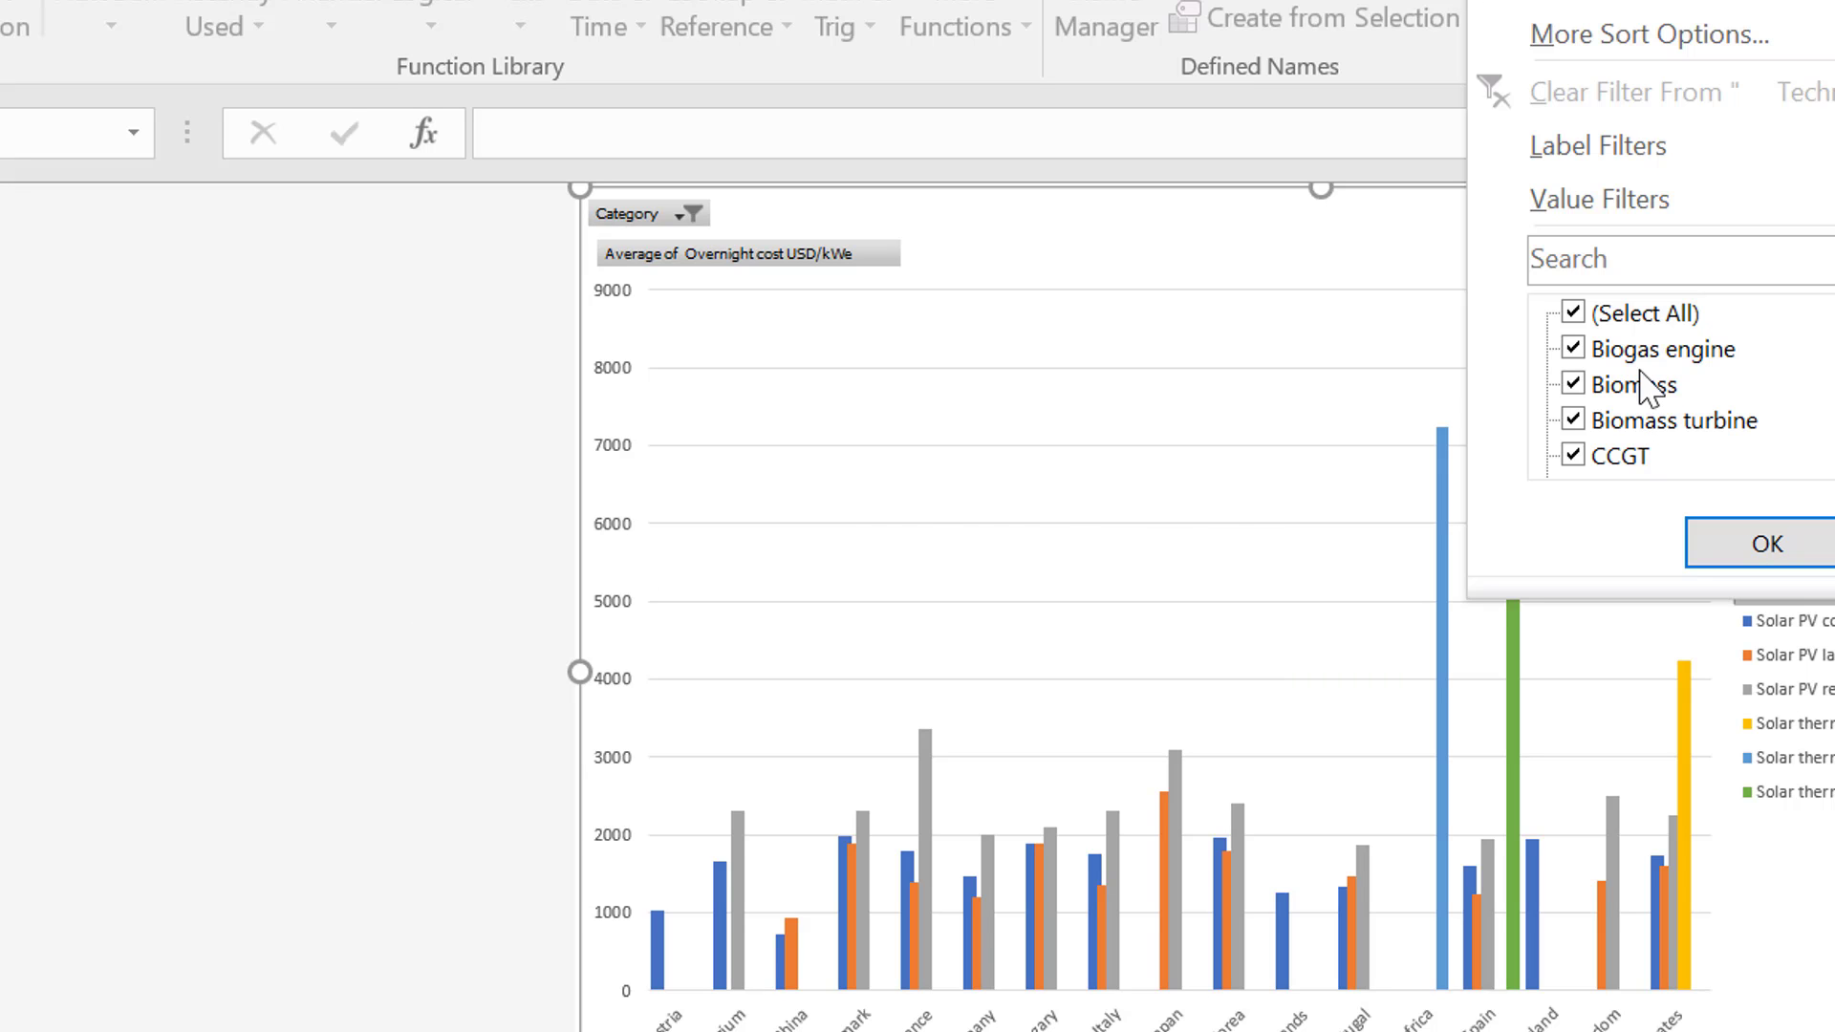
click(1574, 314)
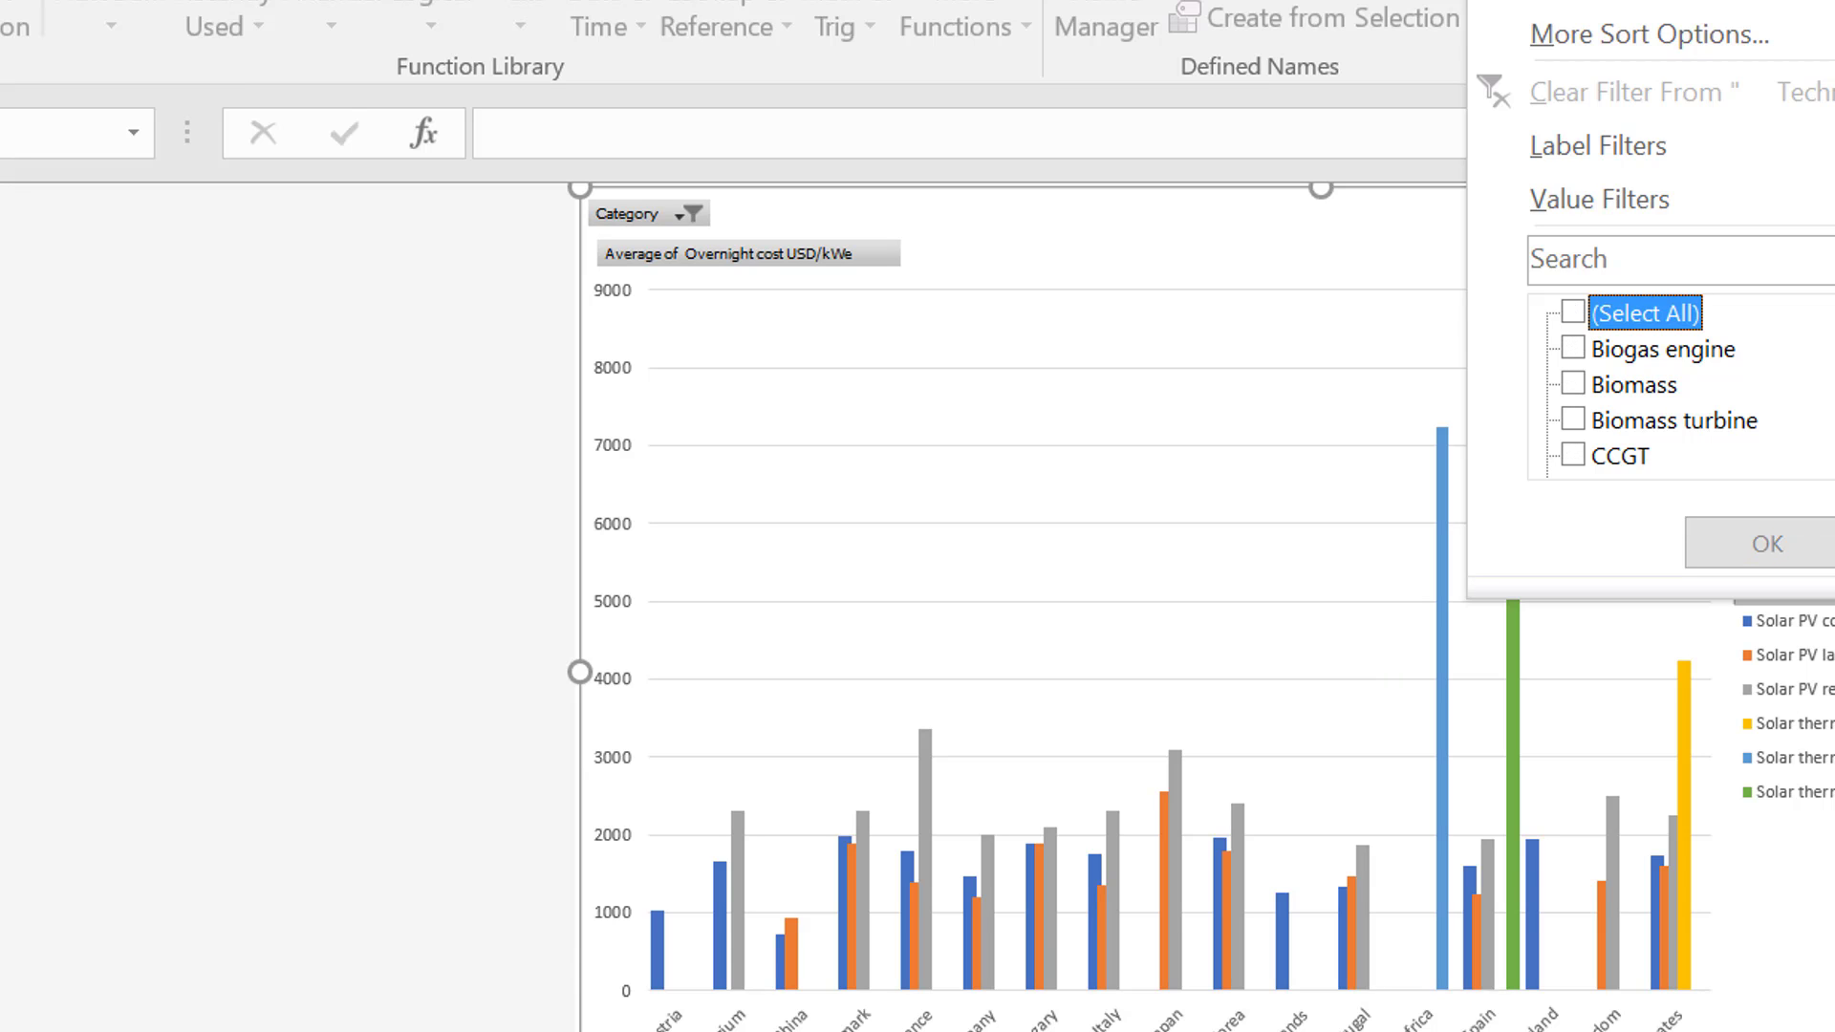
scroll(1682, 382, down, 8)
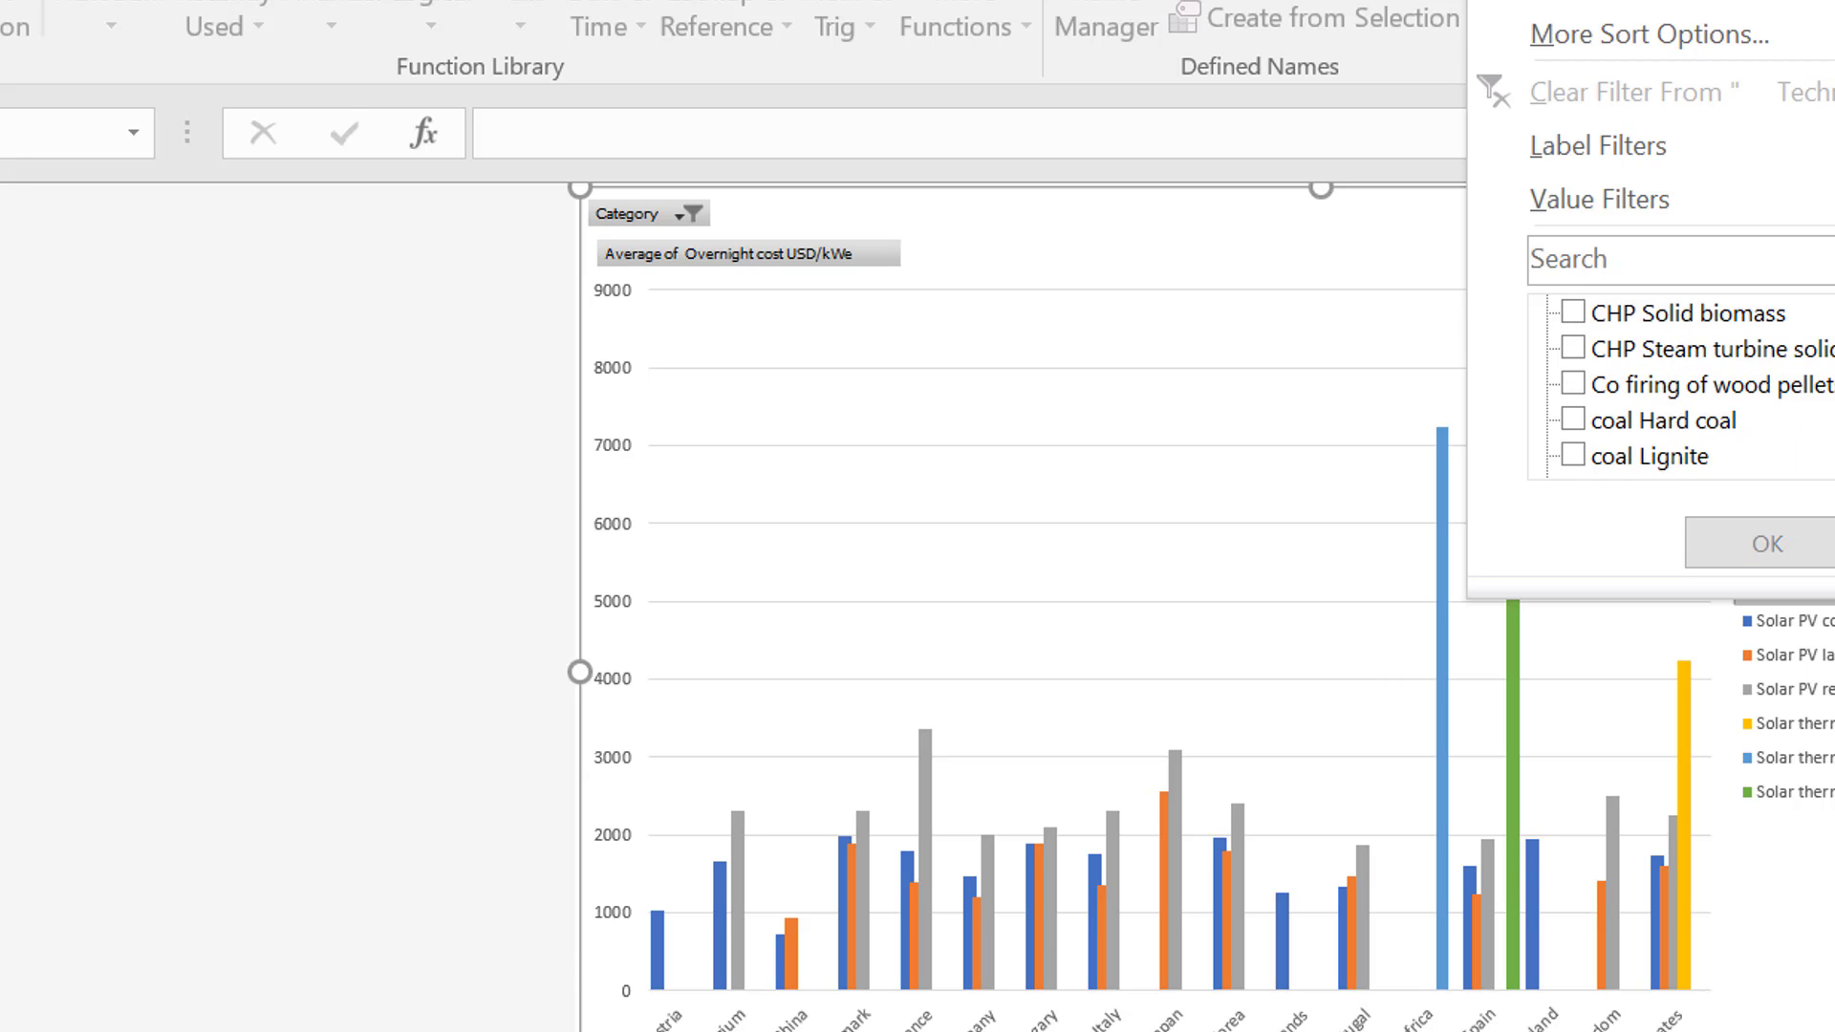
scroll(1830, 449, down, 5)
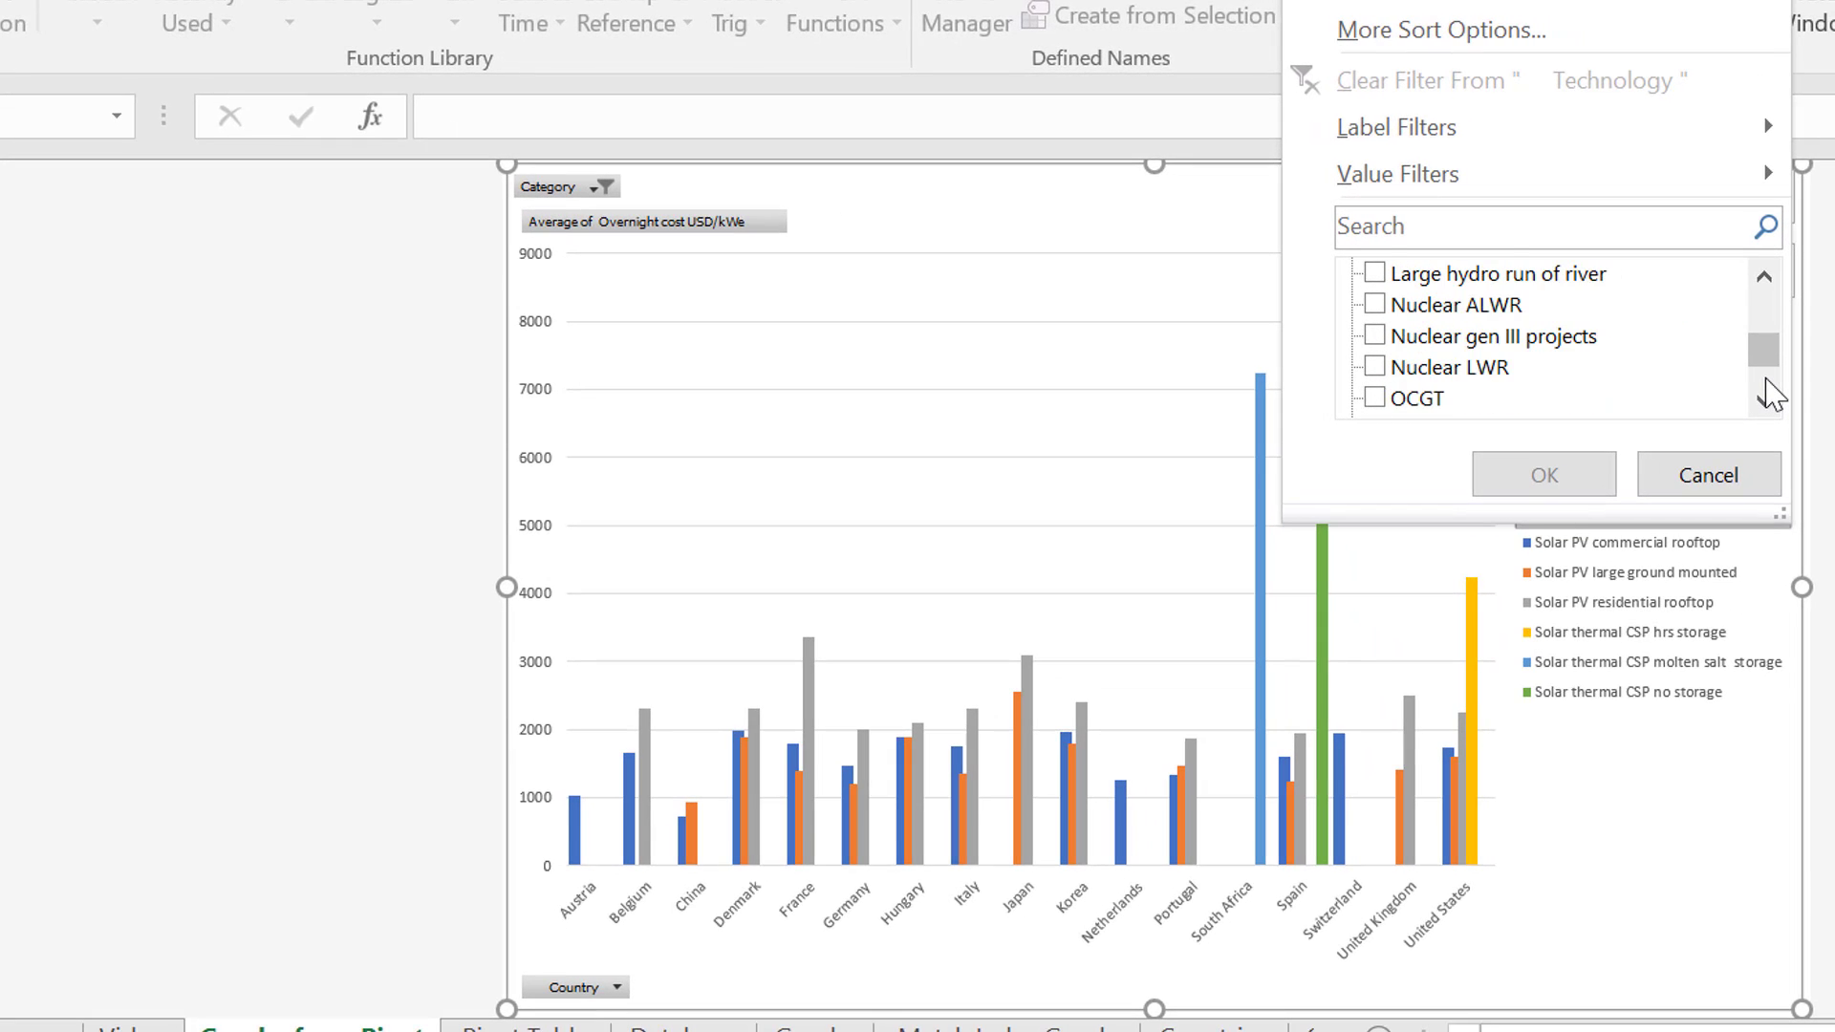
scroll(1770, 394, down, 2)
scroll(1770, 394, down, 4)
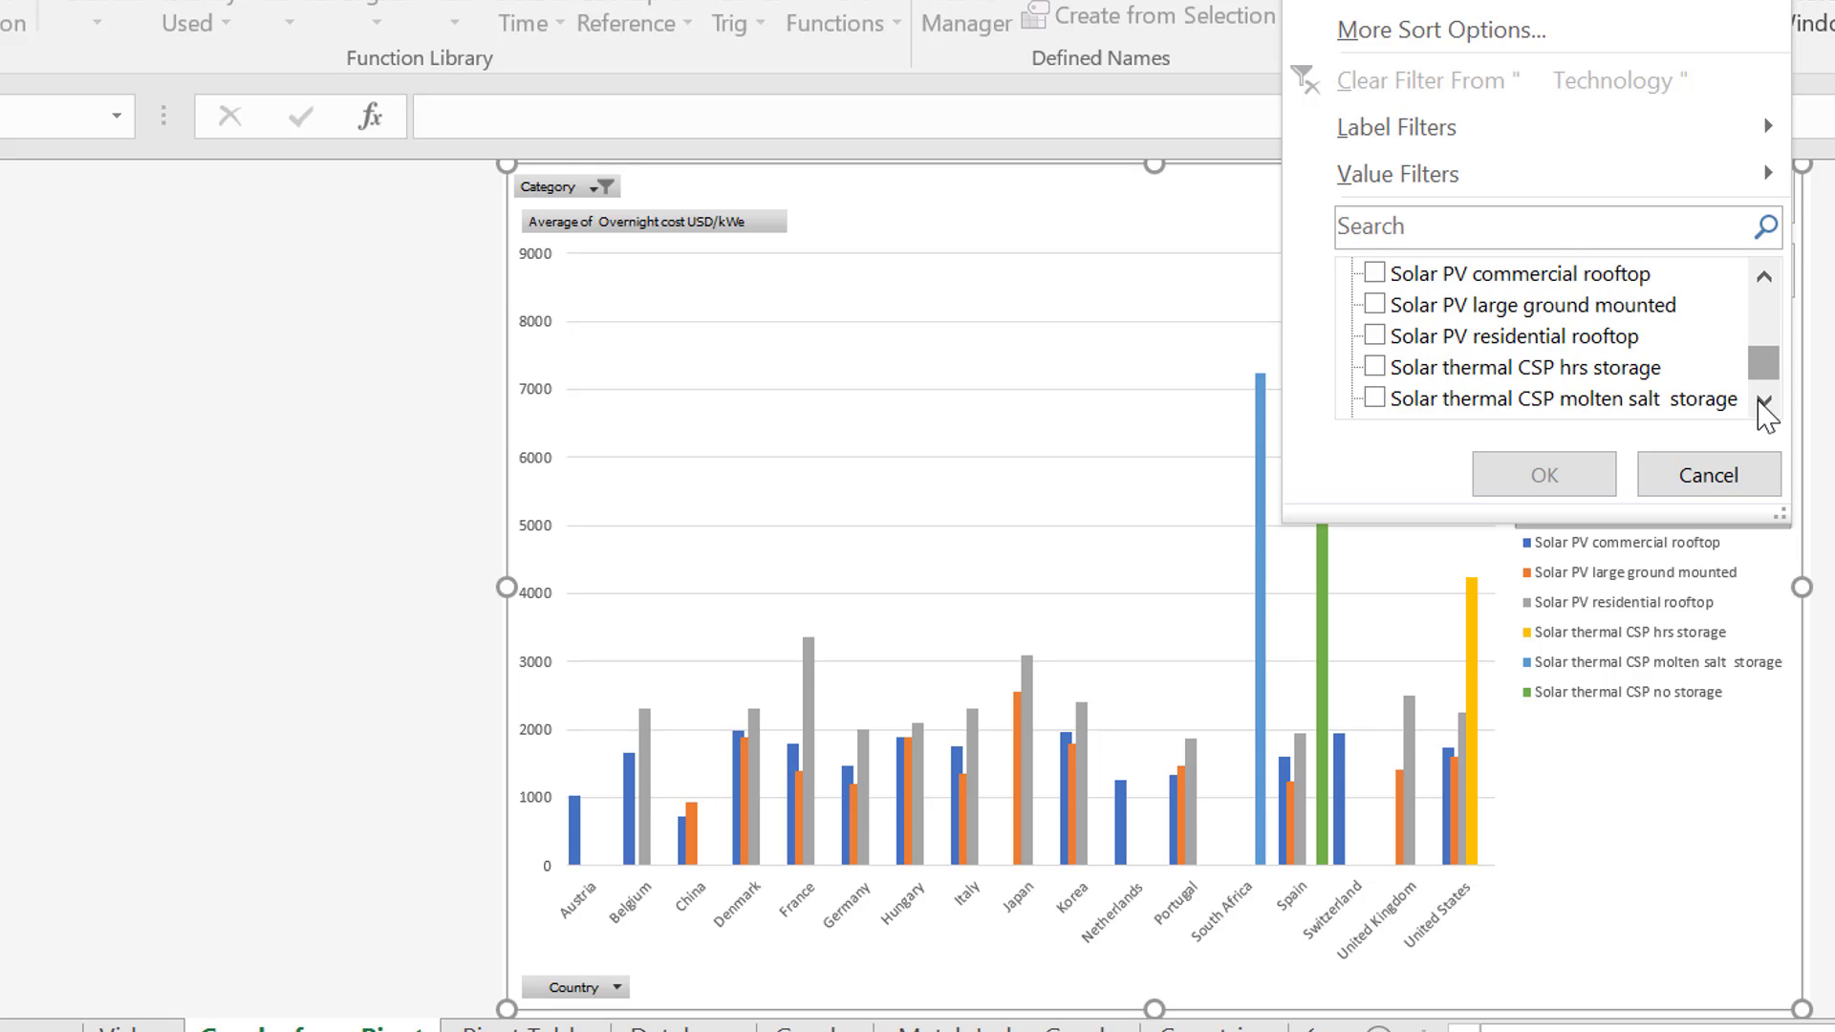
click(1764, 401)
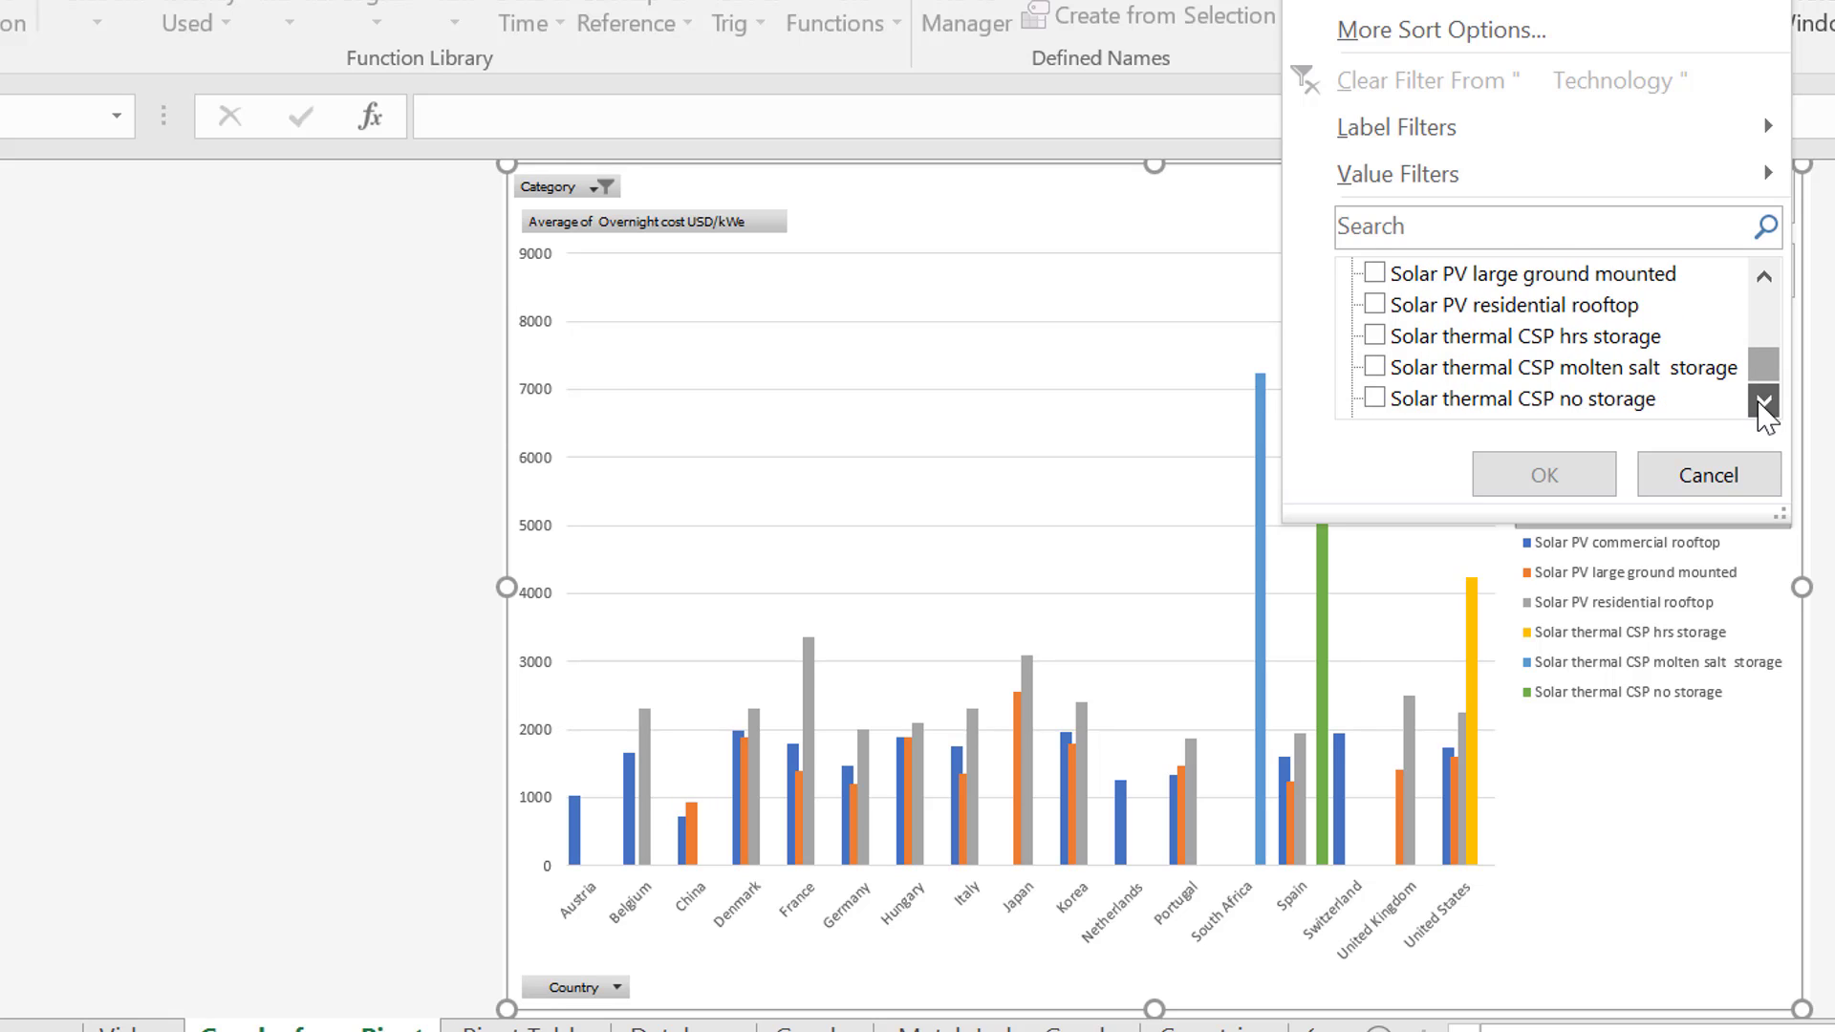
click(1372, 275)
click(1374, 277)
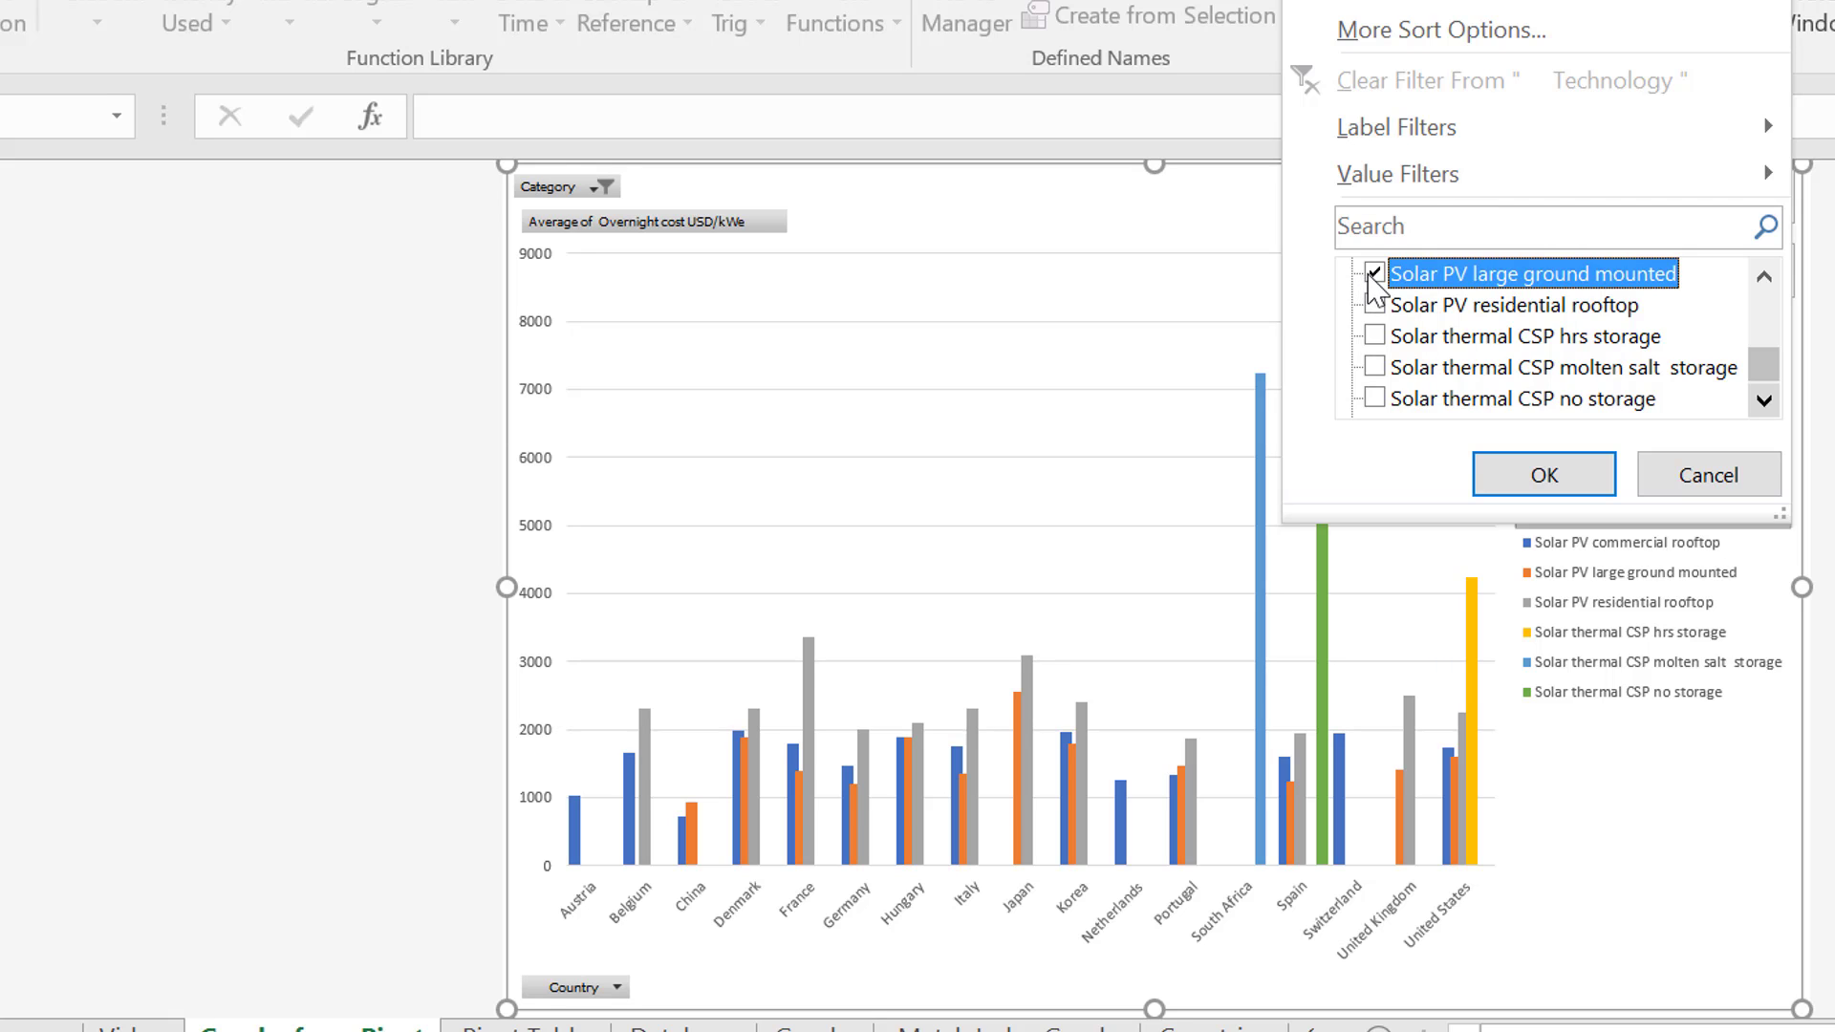
click(1548, 475)
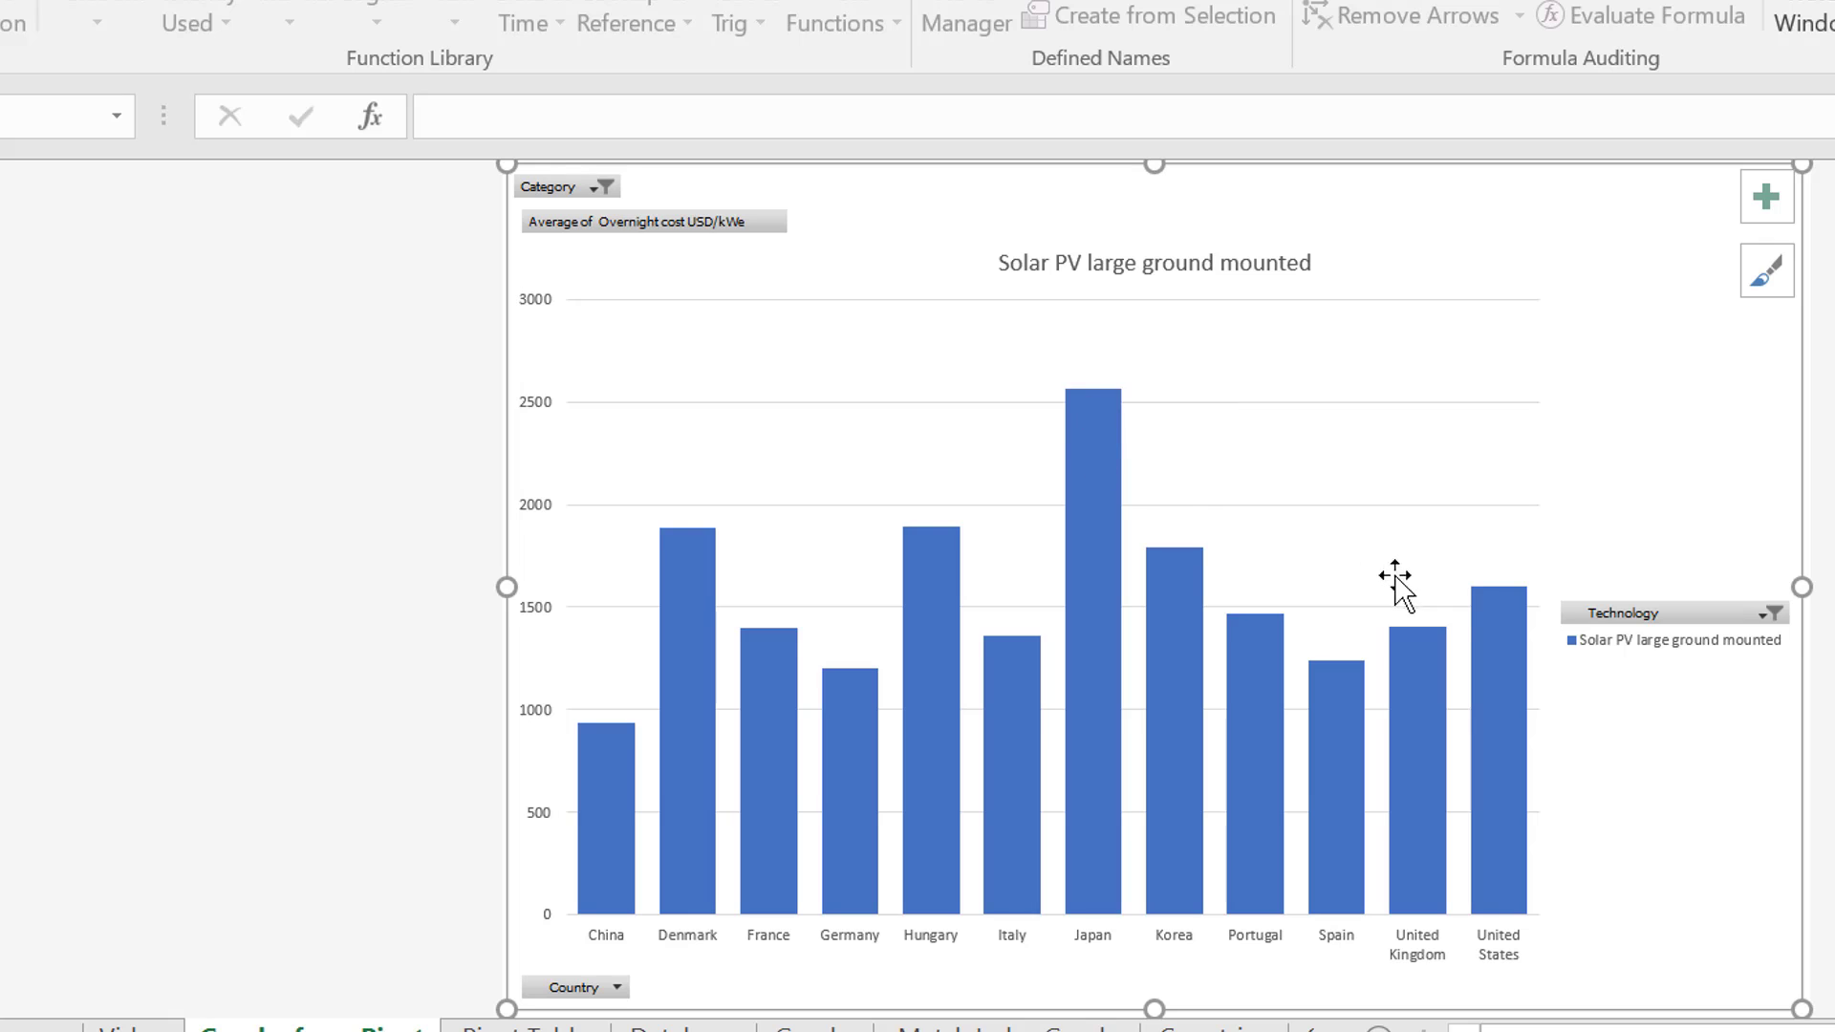
mouse_move(1470, 590)
click(674, 223)
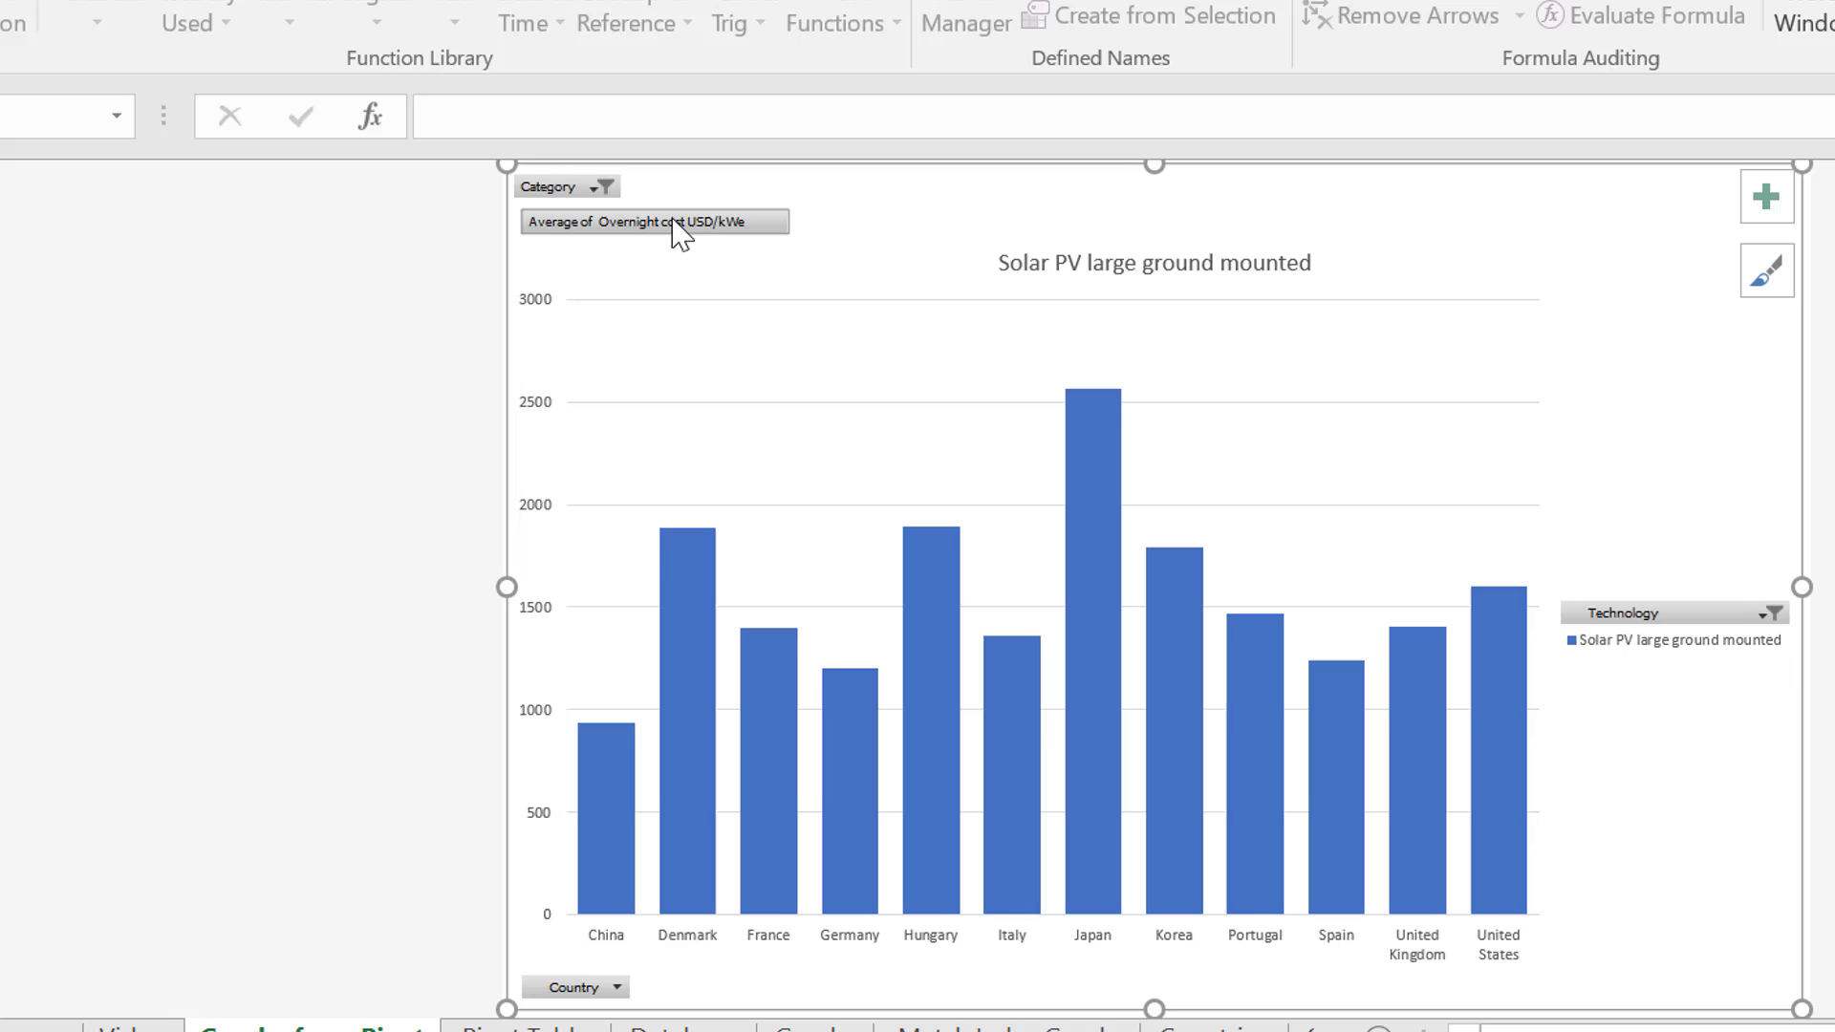
click(605, 188)
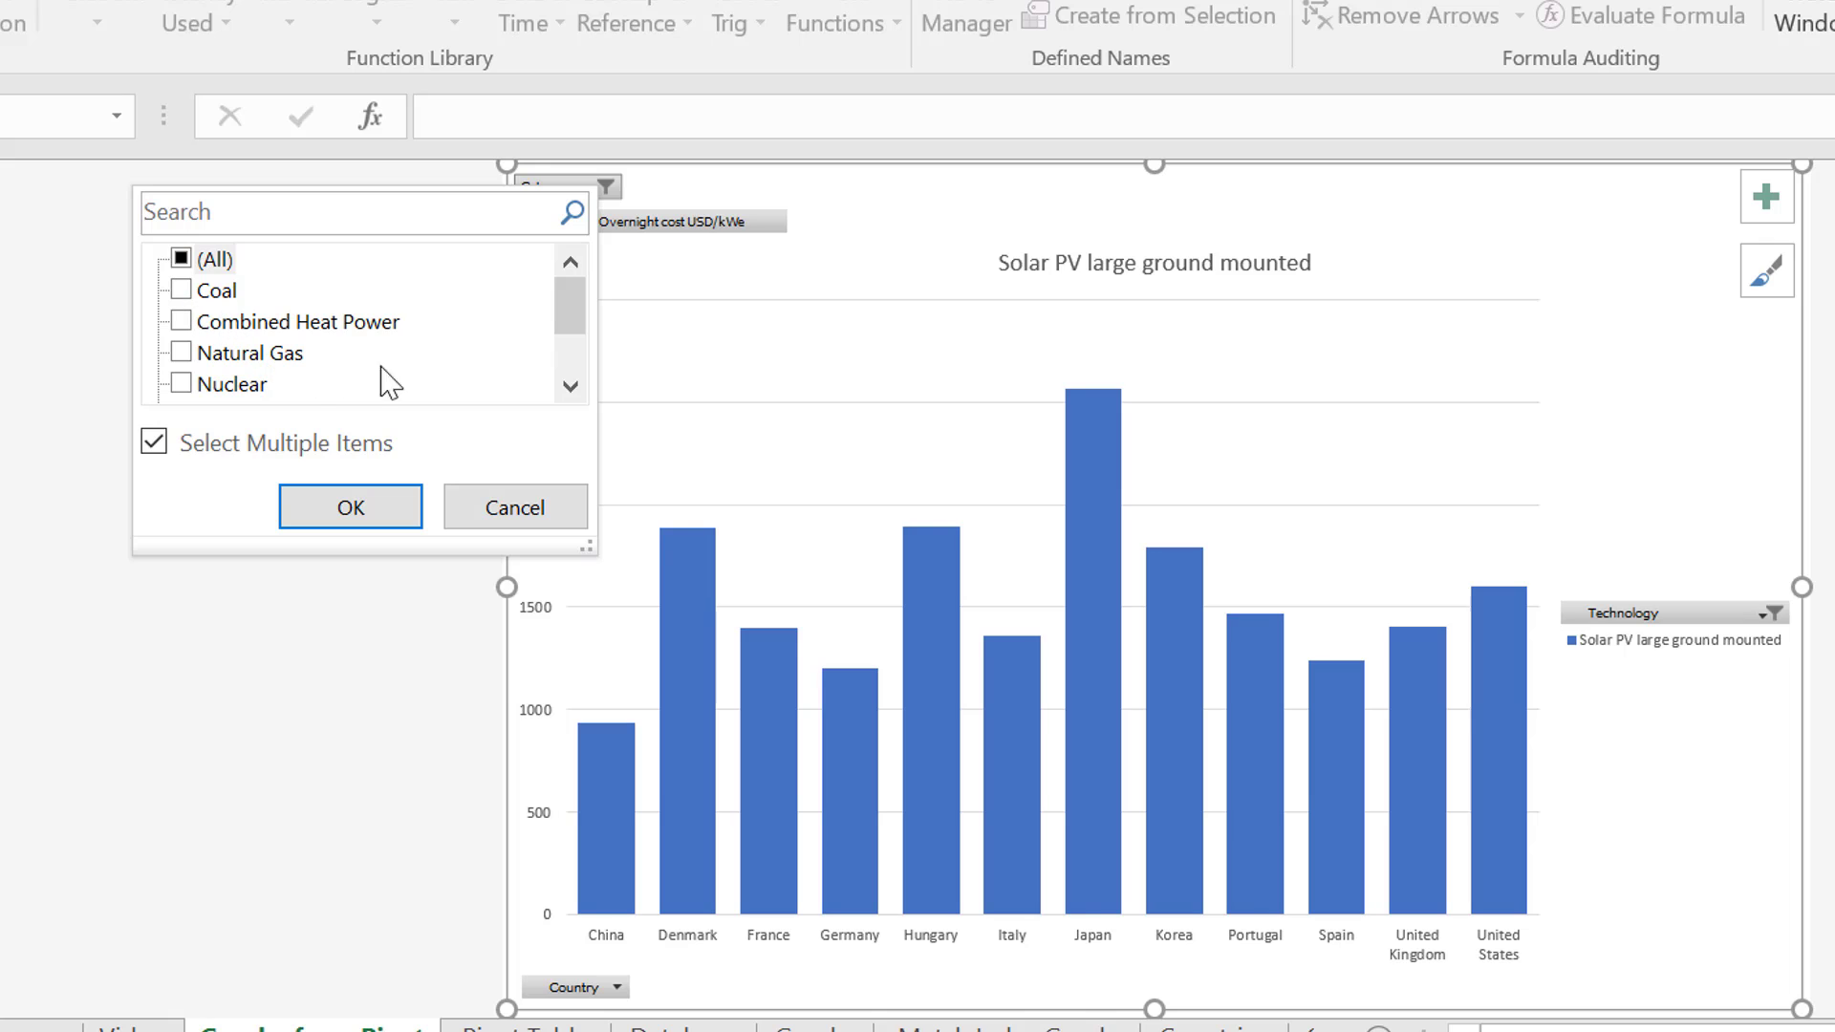
click(346, 521)
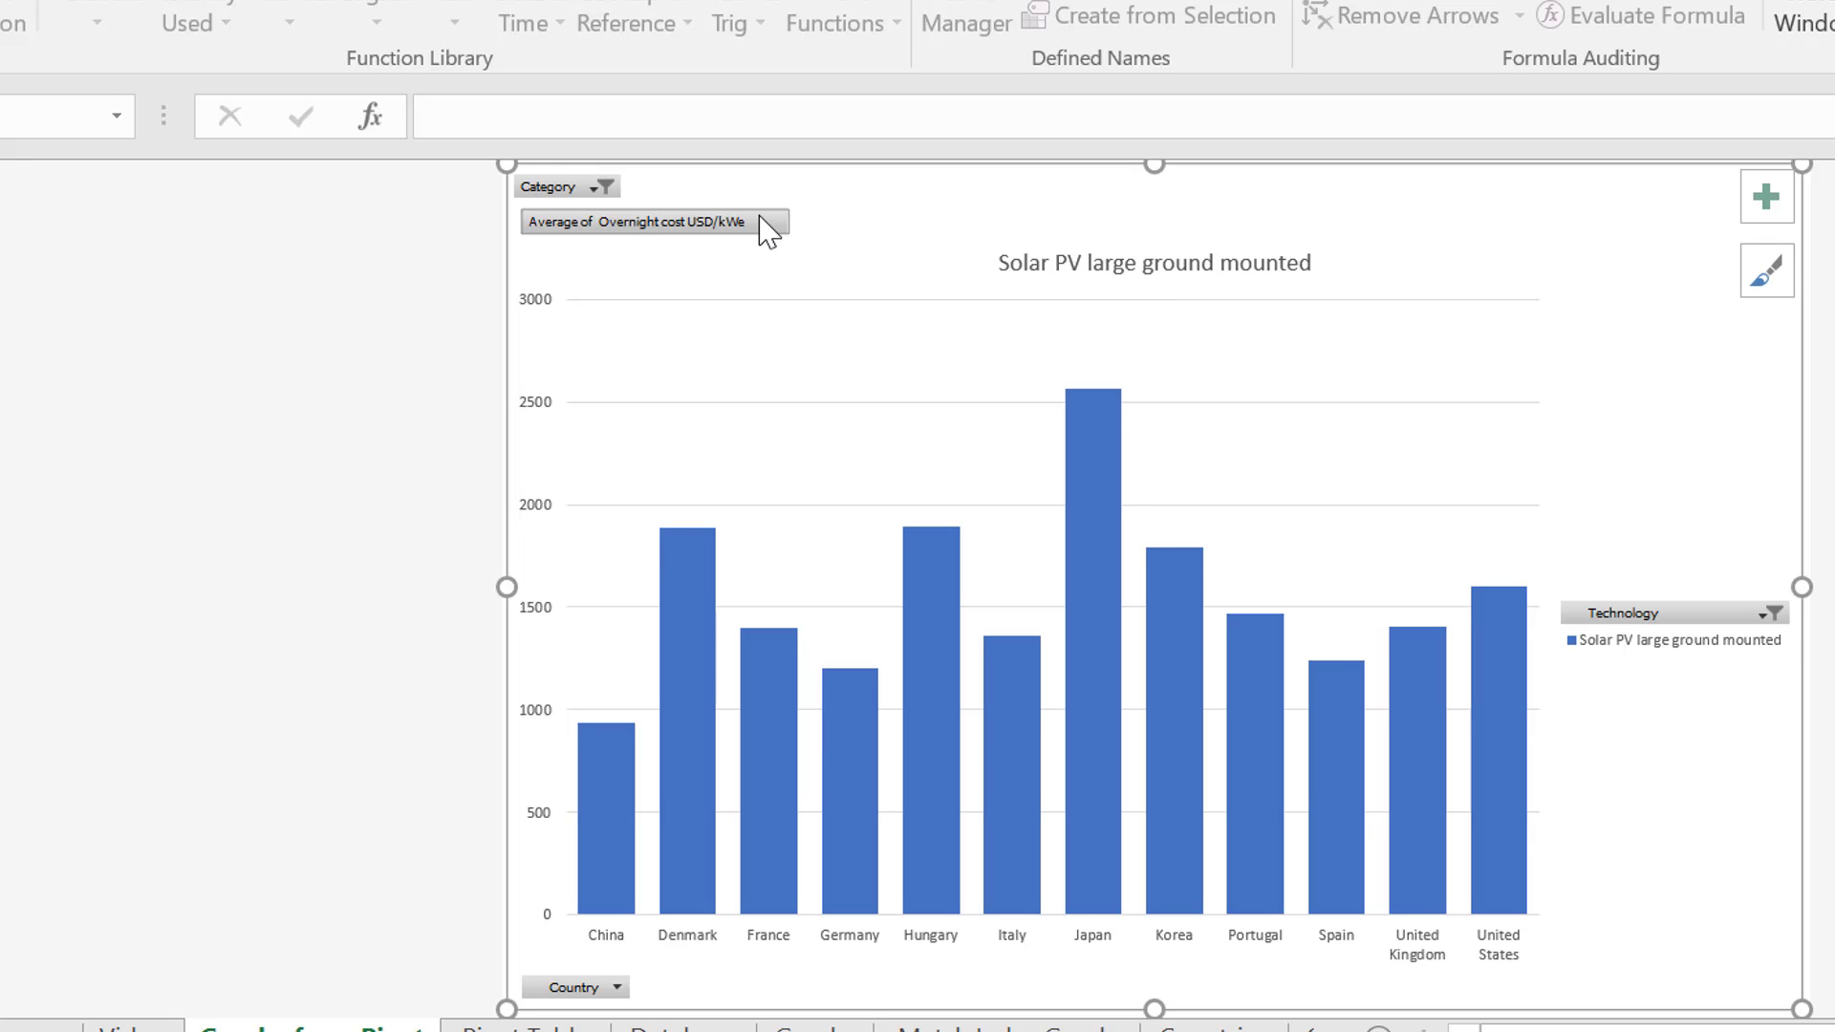
click(461, 630)
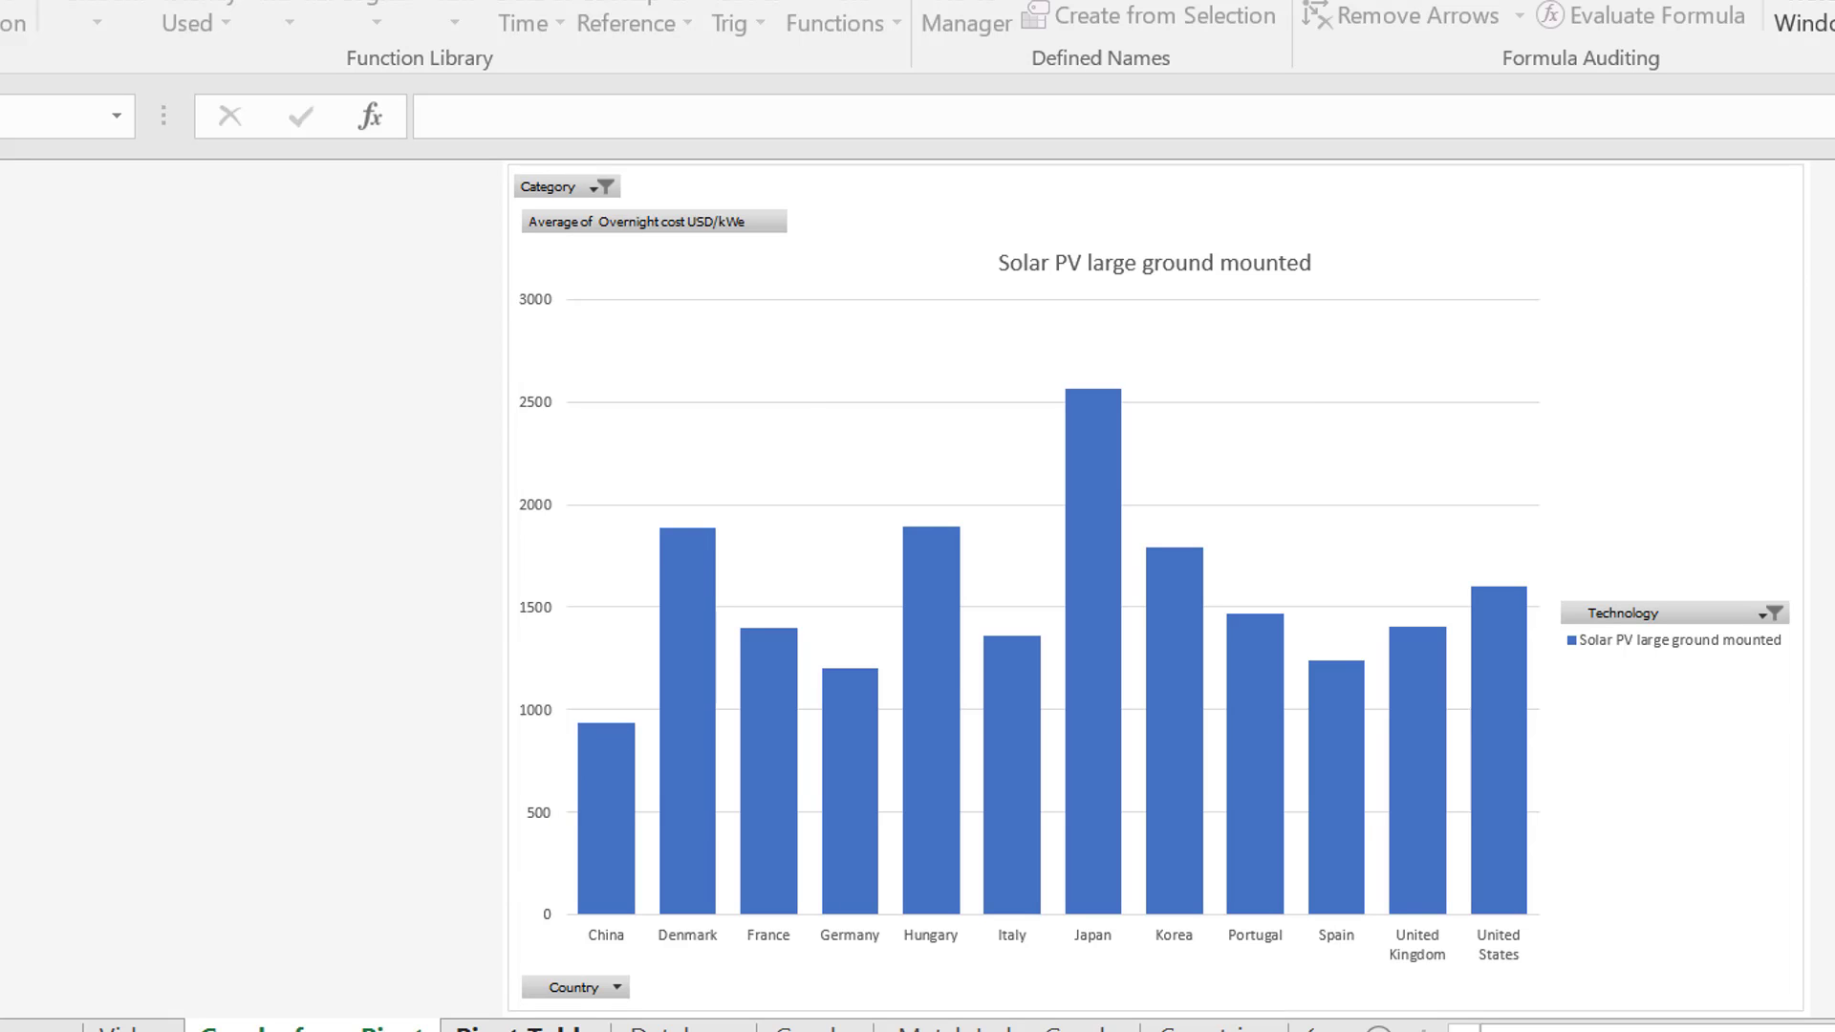
Go to the Pivot Table sheet and select Germany's value in the Solar PV large ground mounted column
key(ctrl+Page_Down)
click(1260, 491)
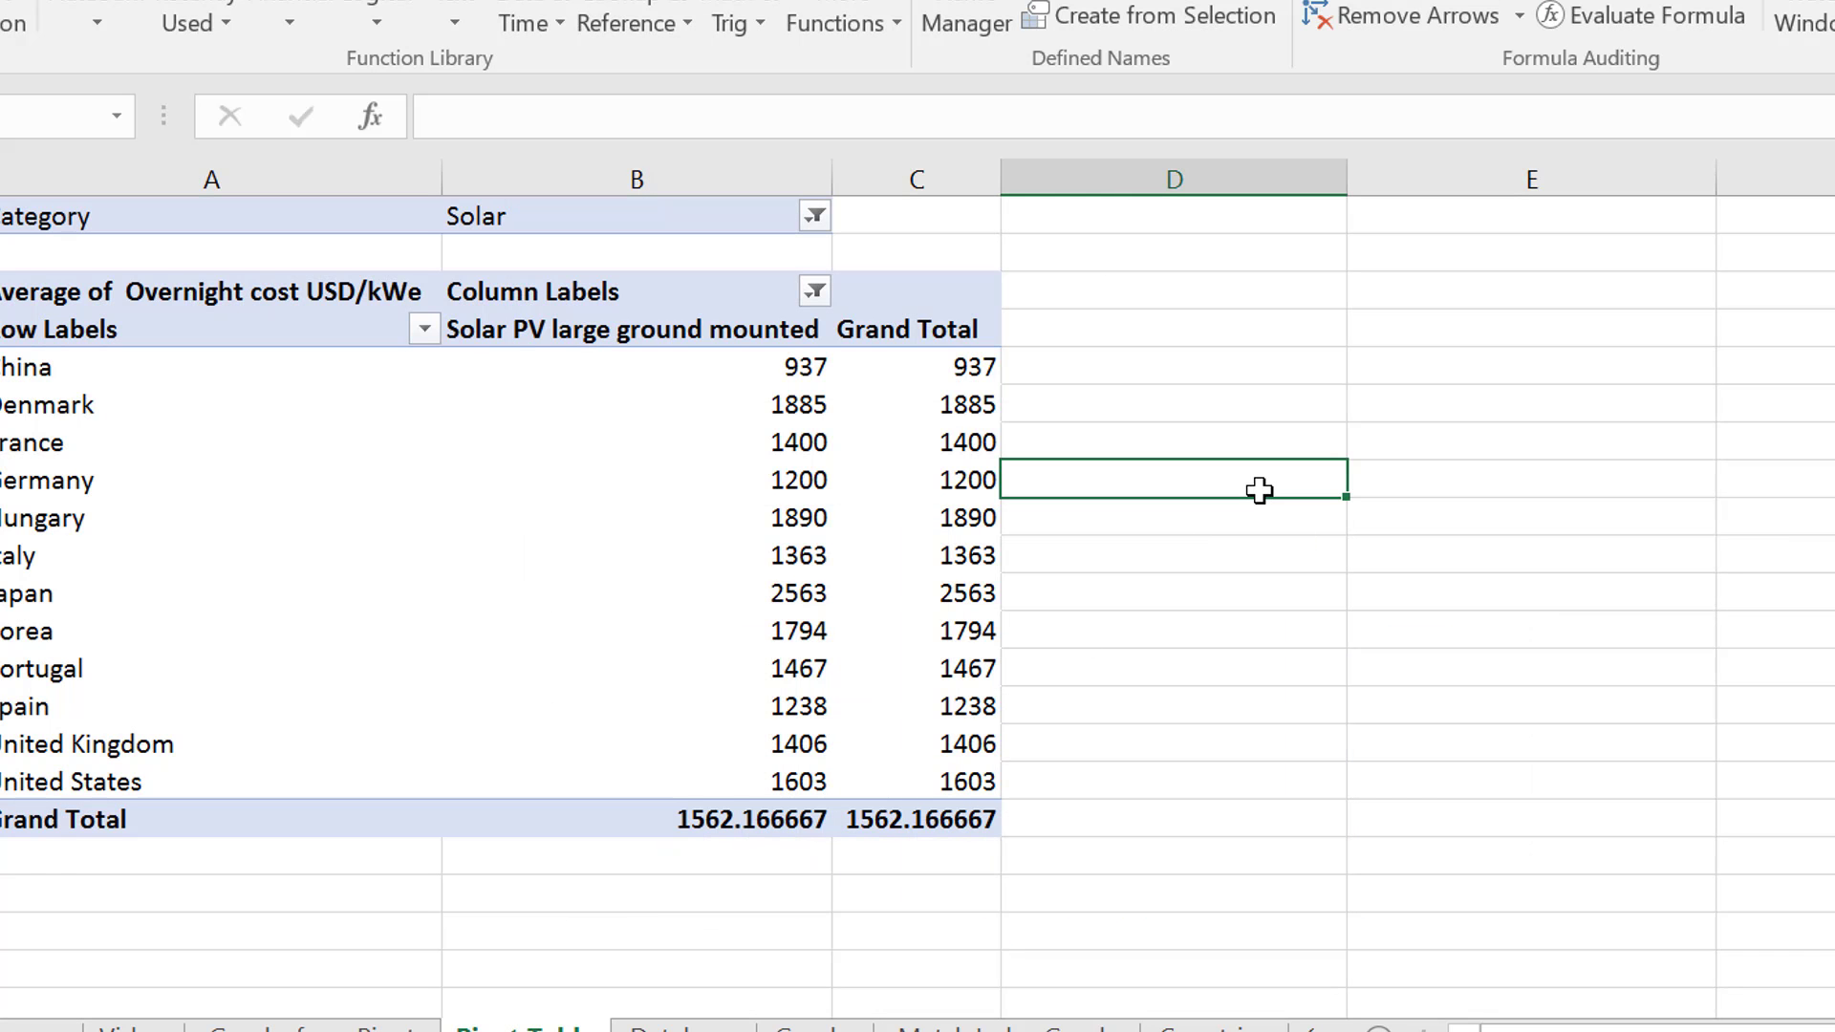
click(903, 496)
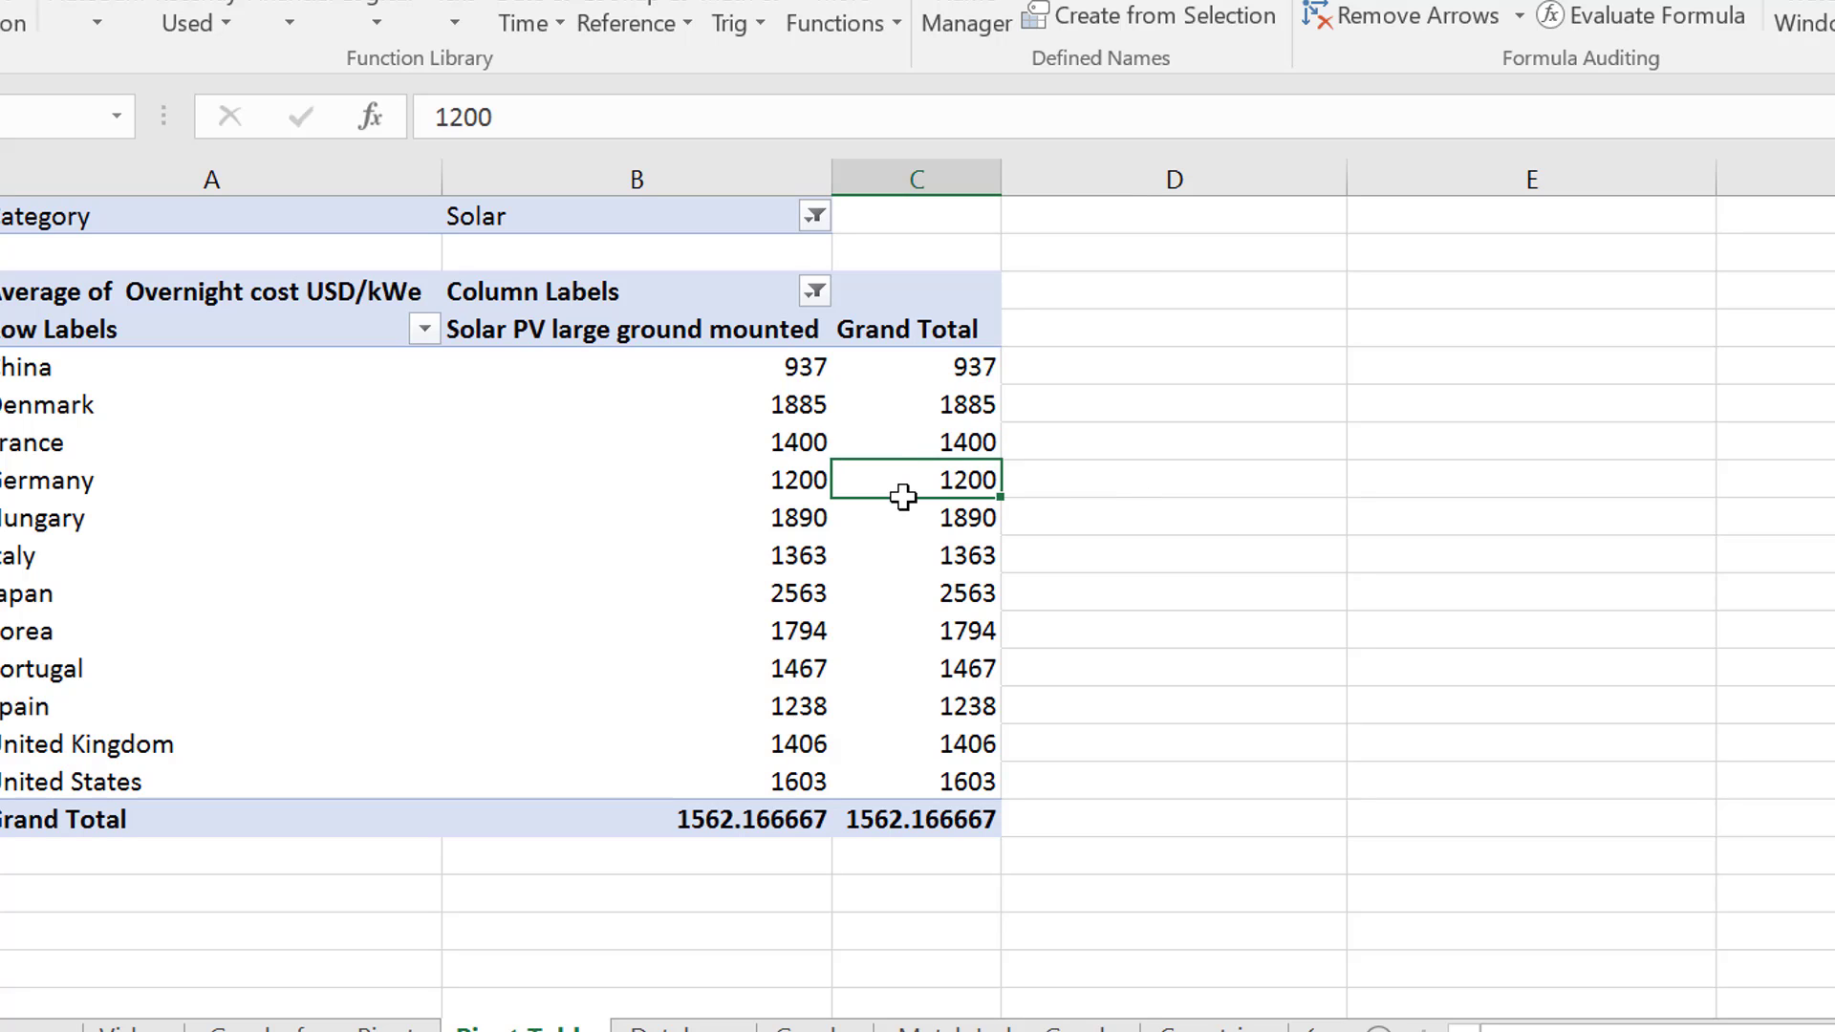
click(758, 493)
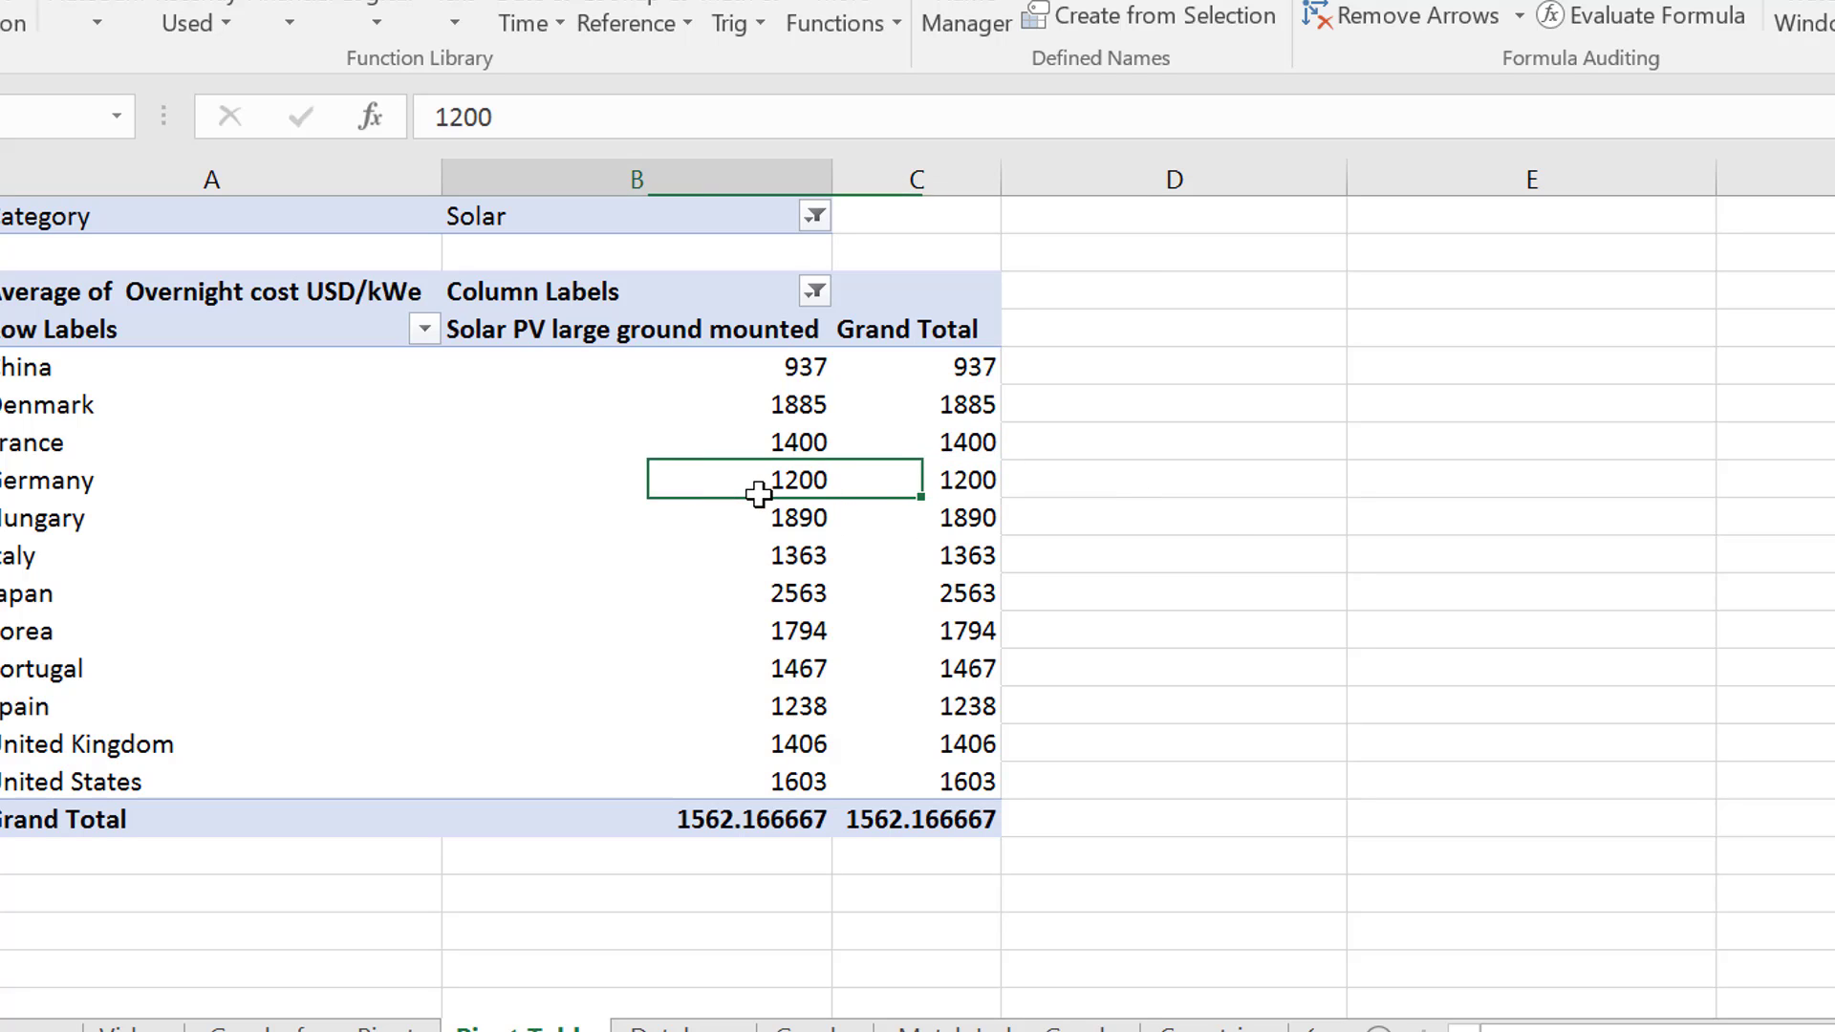